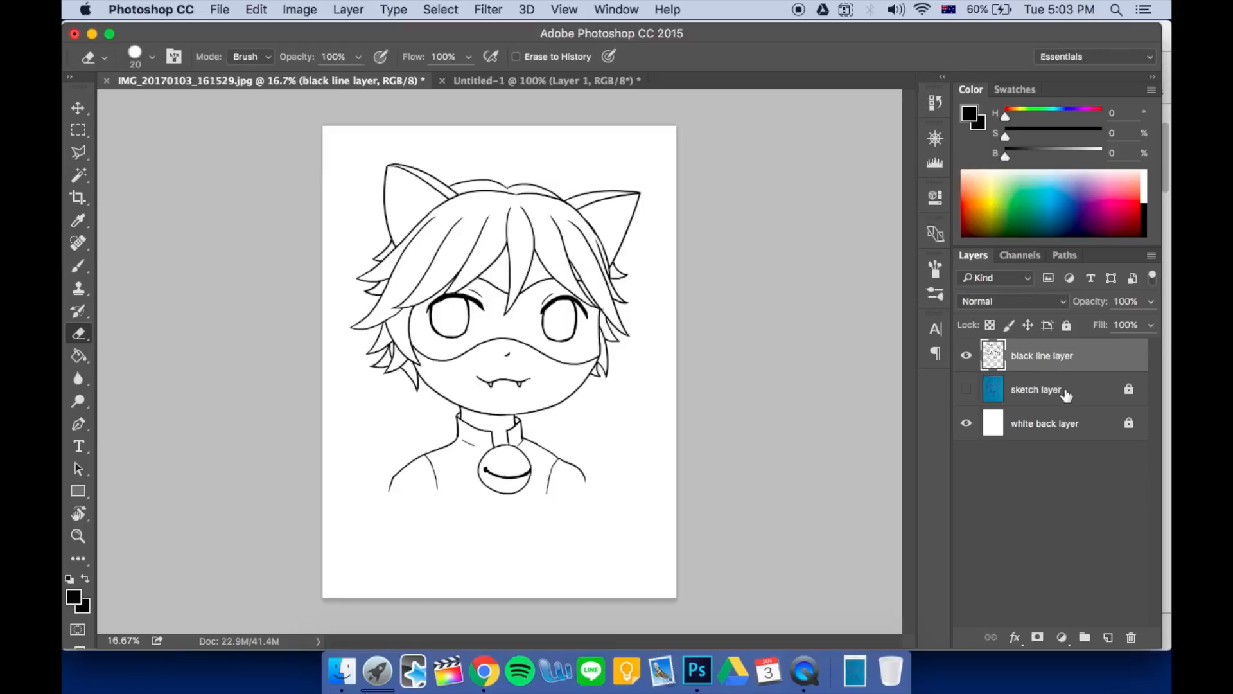
Add a new layer above the black line layer and name it "skin layerrrrrr"
click(1108, 637)
double_click(1021, 355)
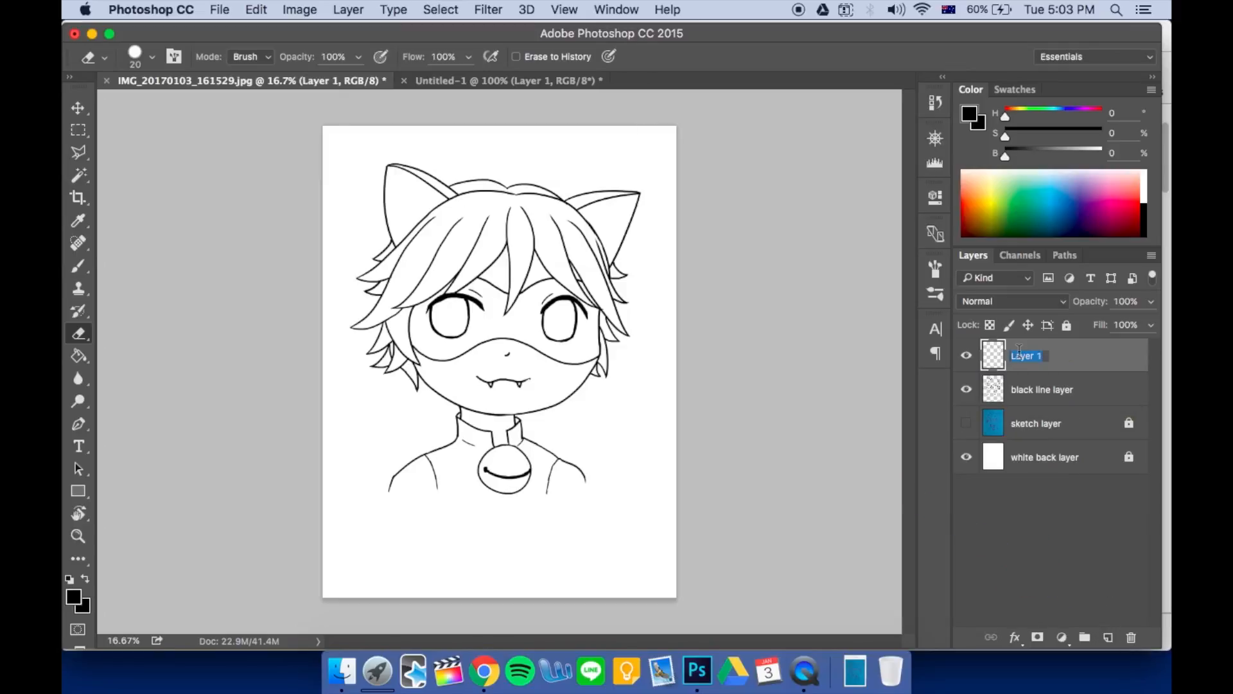
text(skin l)
key(Return)
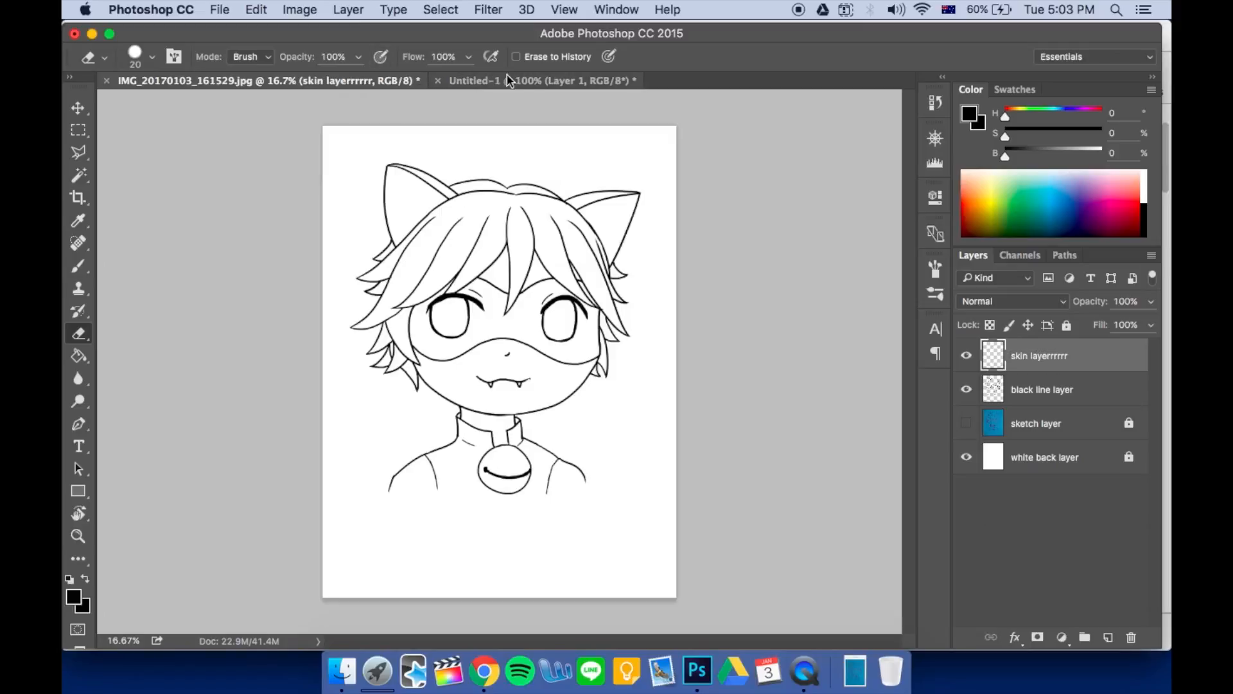
In the reference picture document, set the foreground colour to light peach ffe1ae, and return to the line art document
click(524, 81)
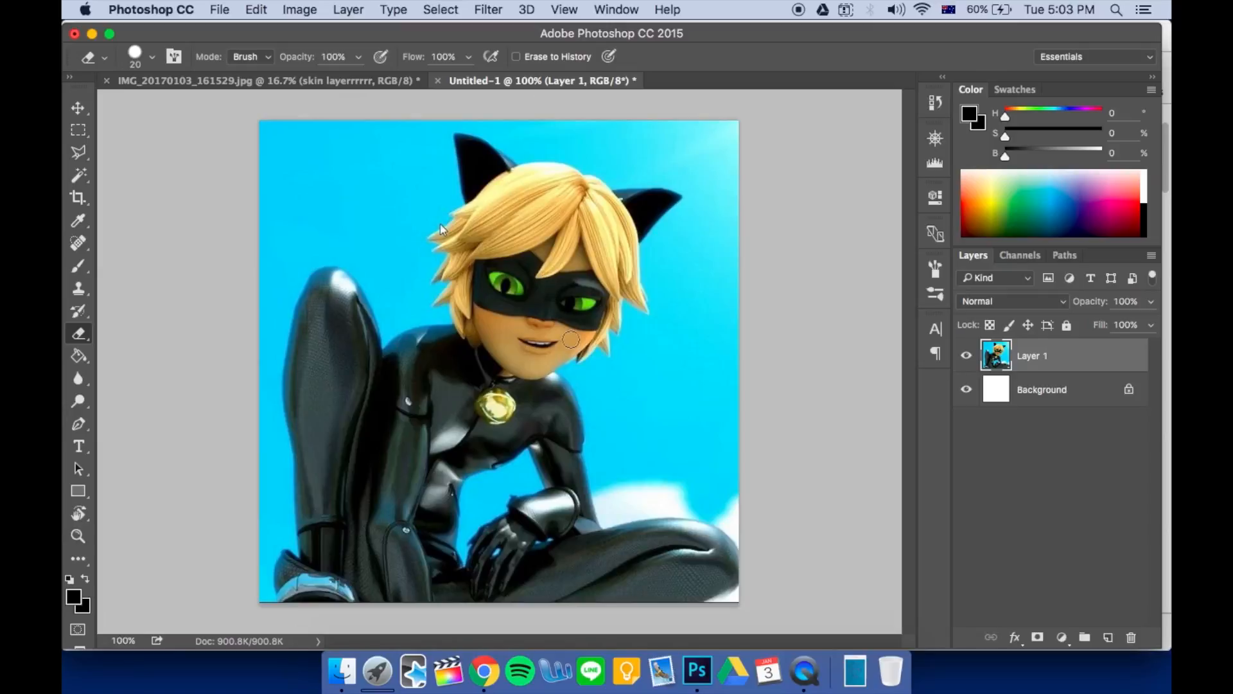
drag(993, 198, 1003, 170)
click(76, 599)
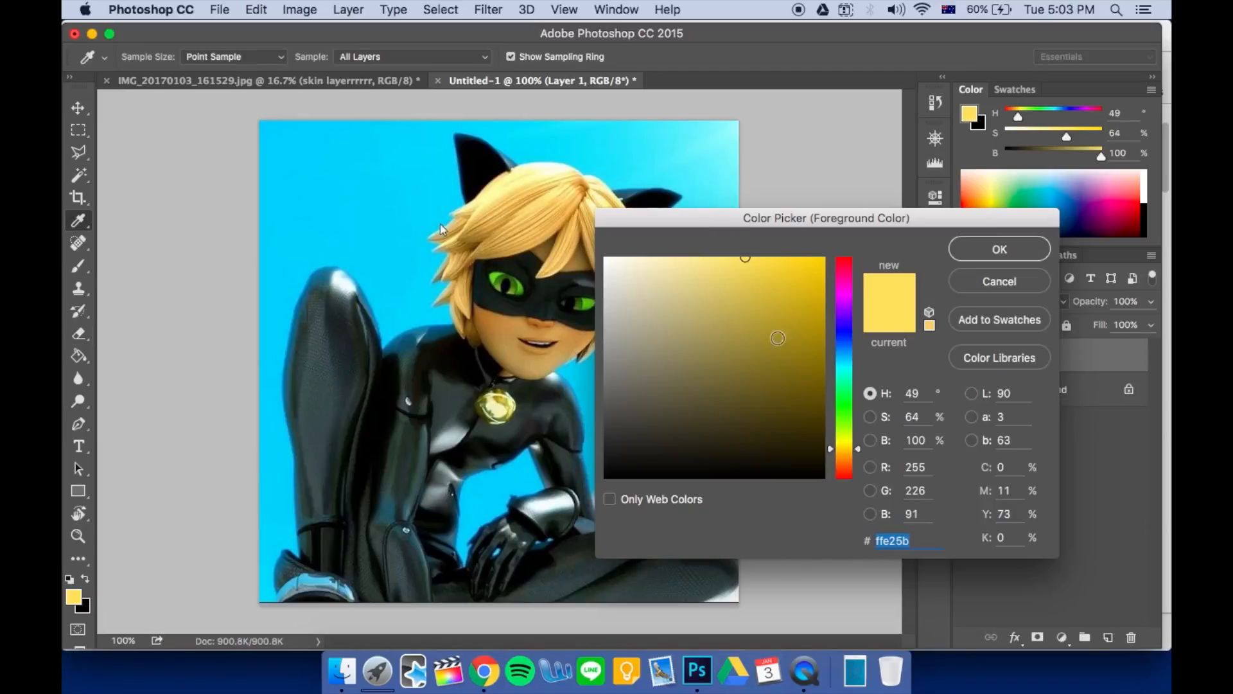
mouse_move(756, 290)
mouse_down()
mouse_move(696, 276)
mouse_move(715, 258)
mouse_up()
drag(843, 452, 844, 459)
drag(714, 257, 675, 241)
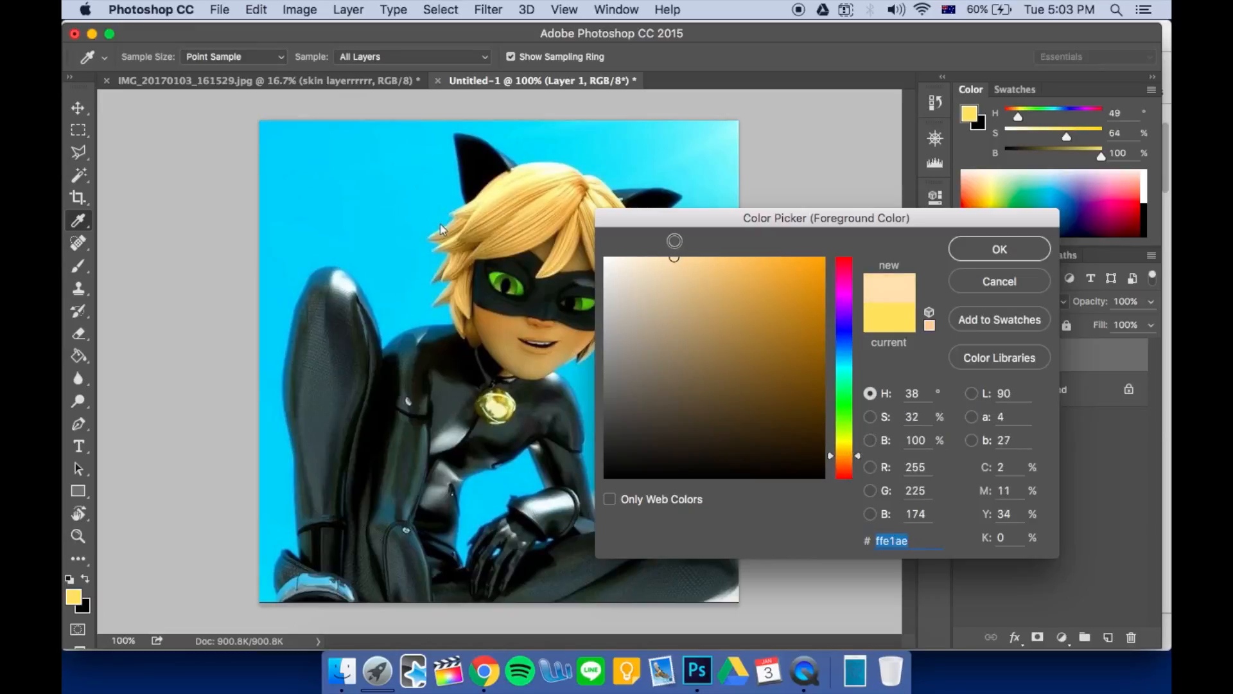
click(976, 252)
key(e)
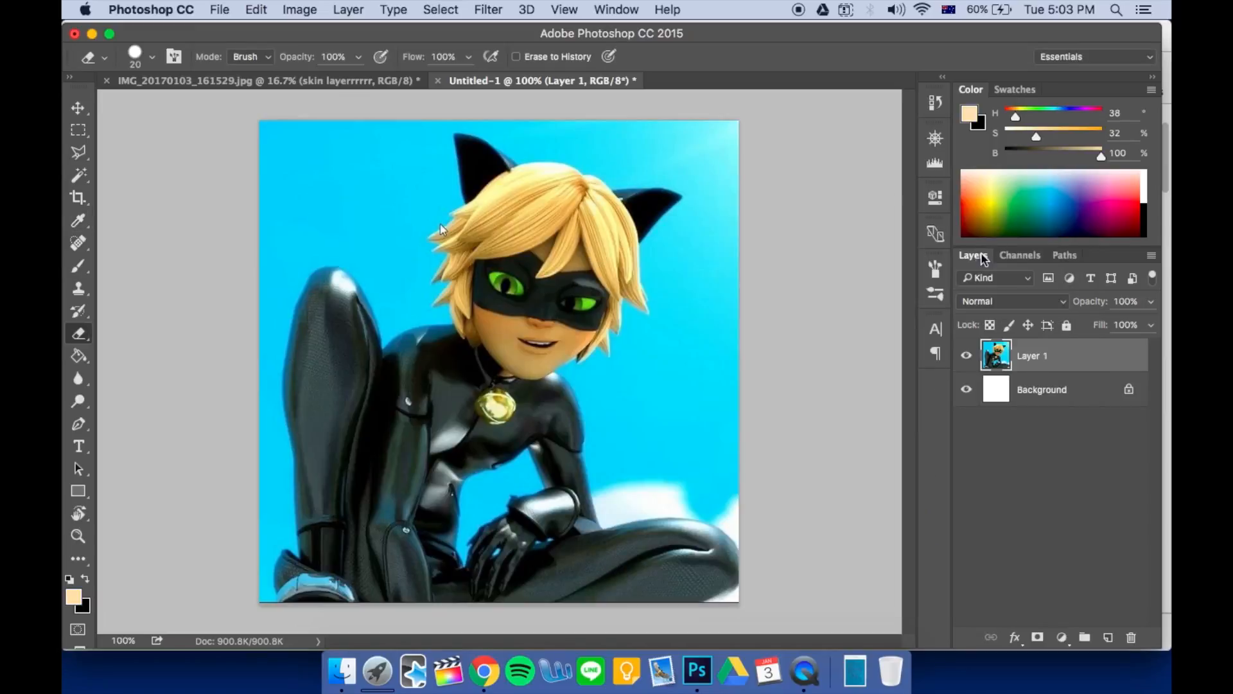
click(330, 75)
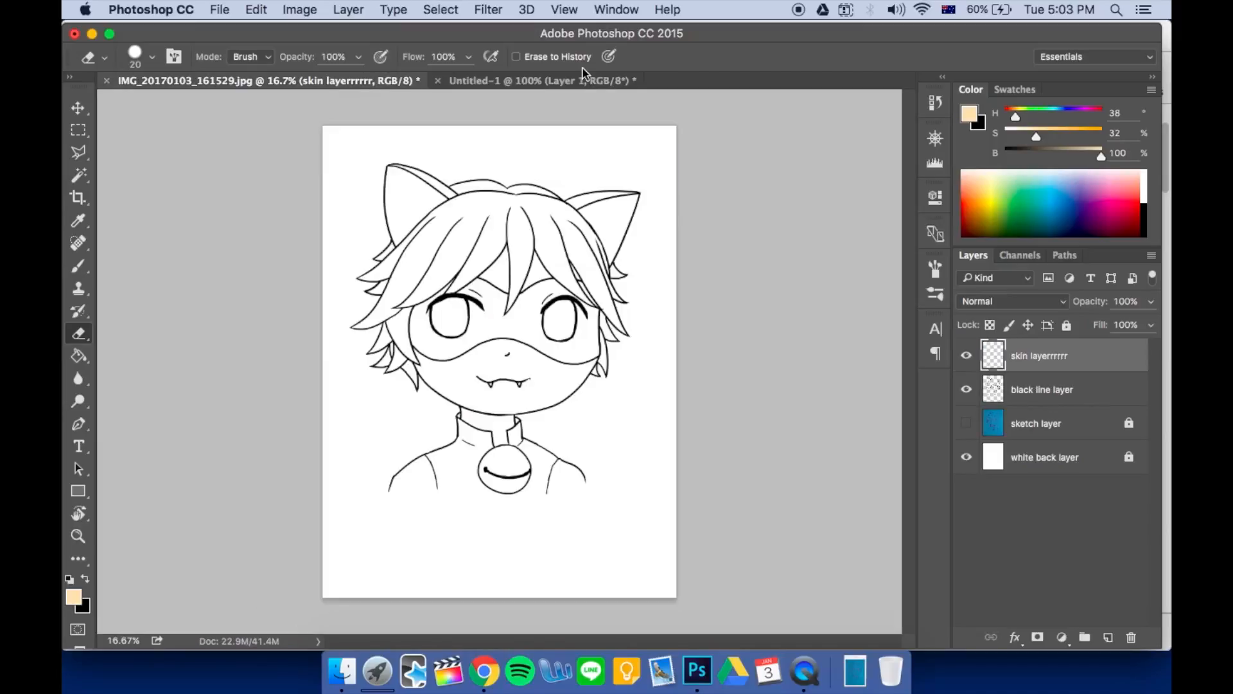
Sample the skin tone from the character's cheek in the reference picture with the Eyedropper Tool
click(578, 79)
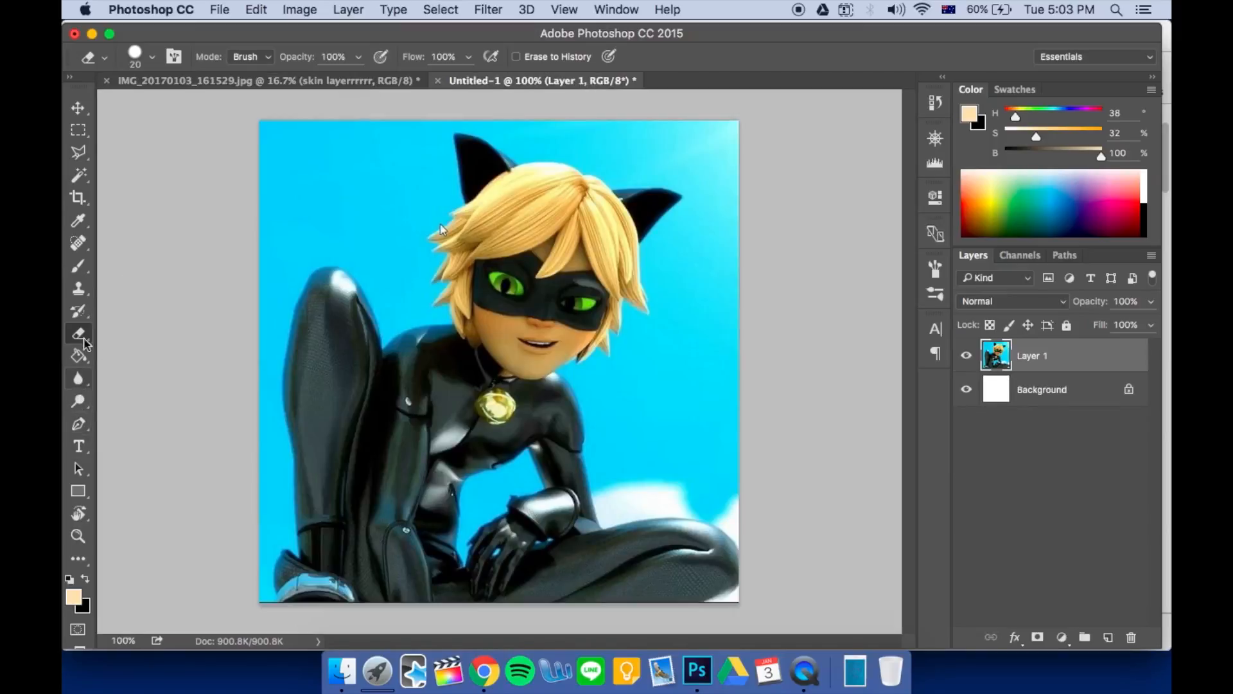
click(80, 222)
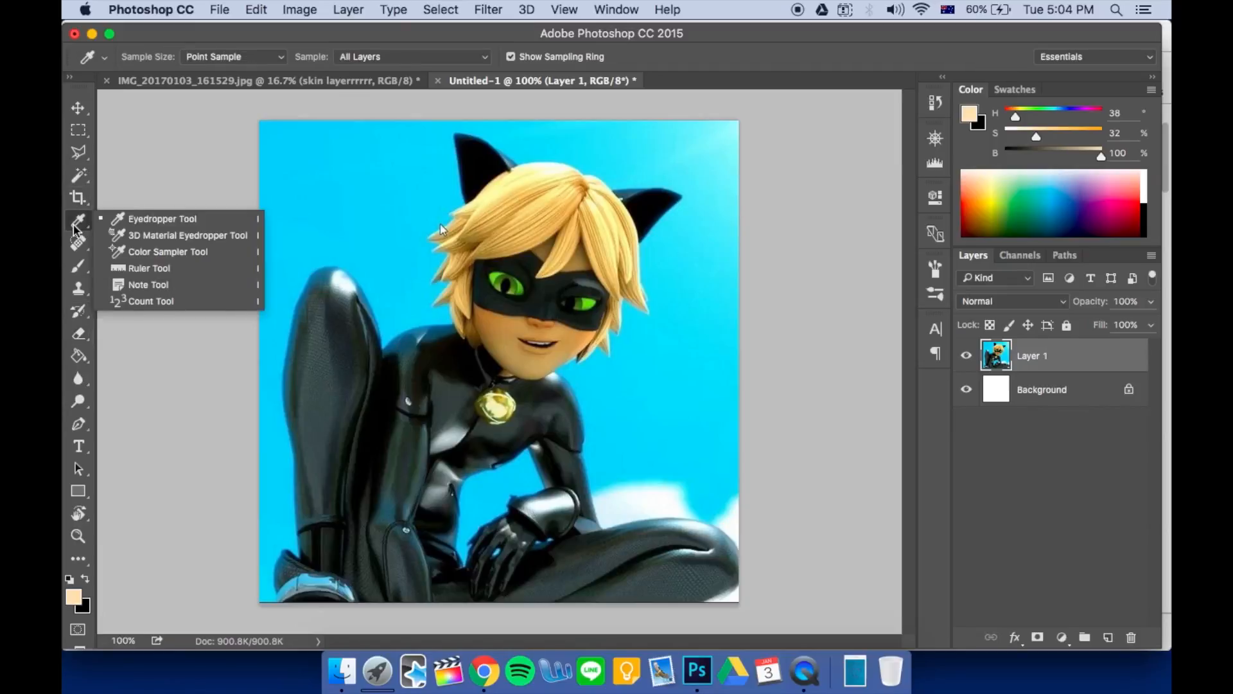
click(185, 224)
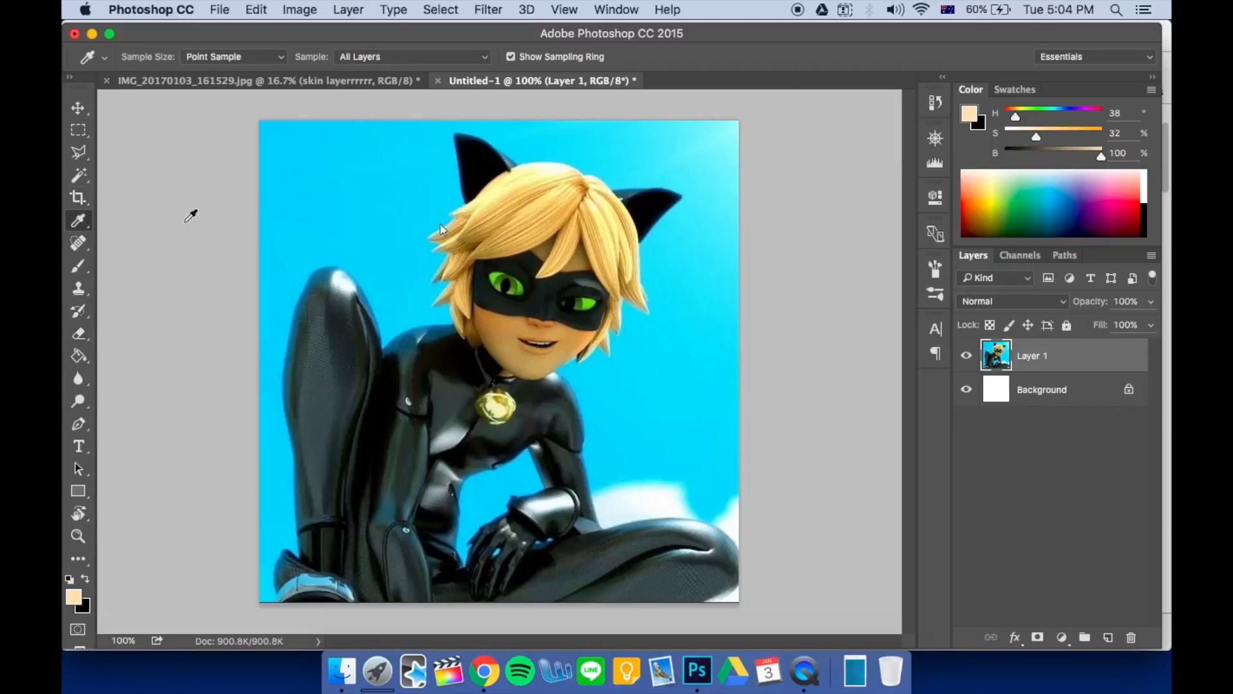
click(568, 339)
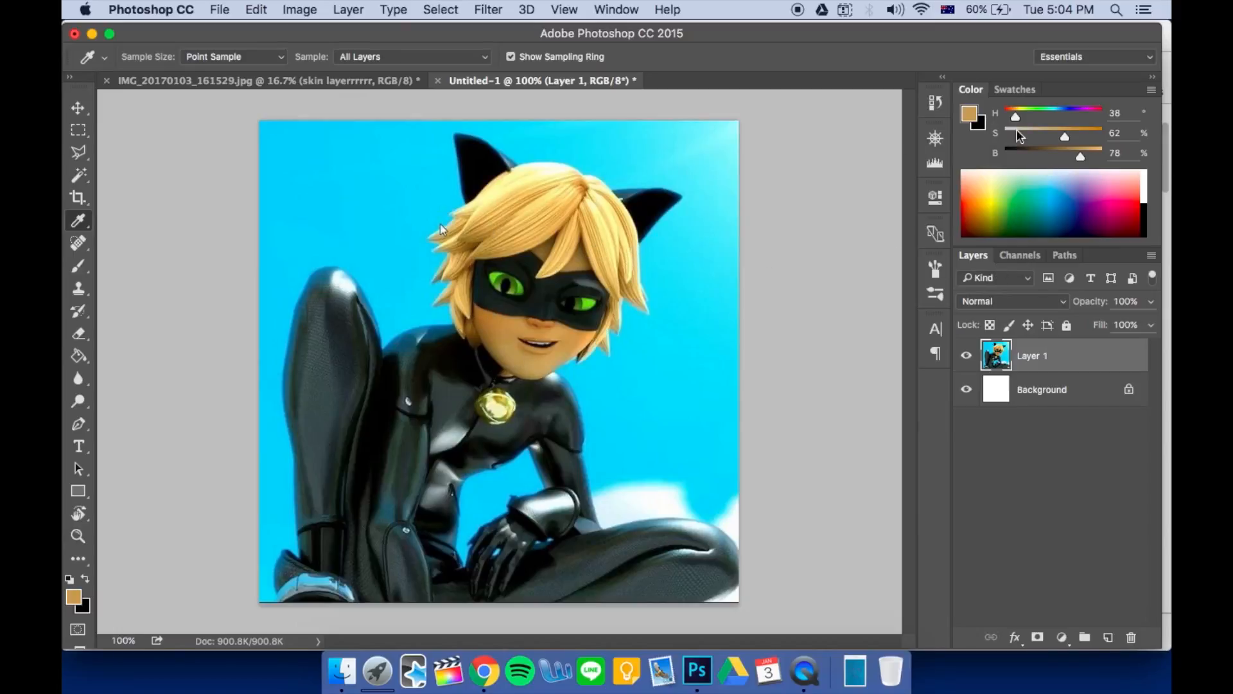
Scribble the sampled skin tone across the line art face and move the skin layer beneath the black line layer
click(226, 80)
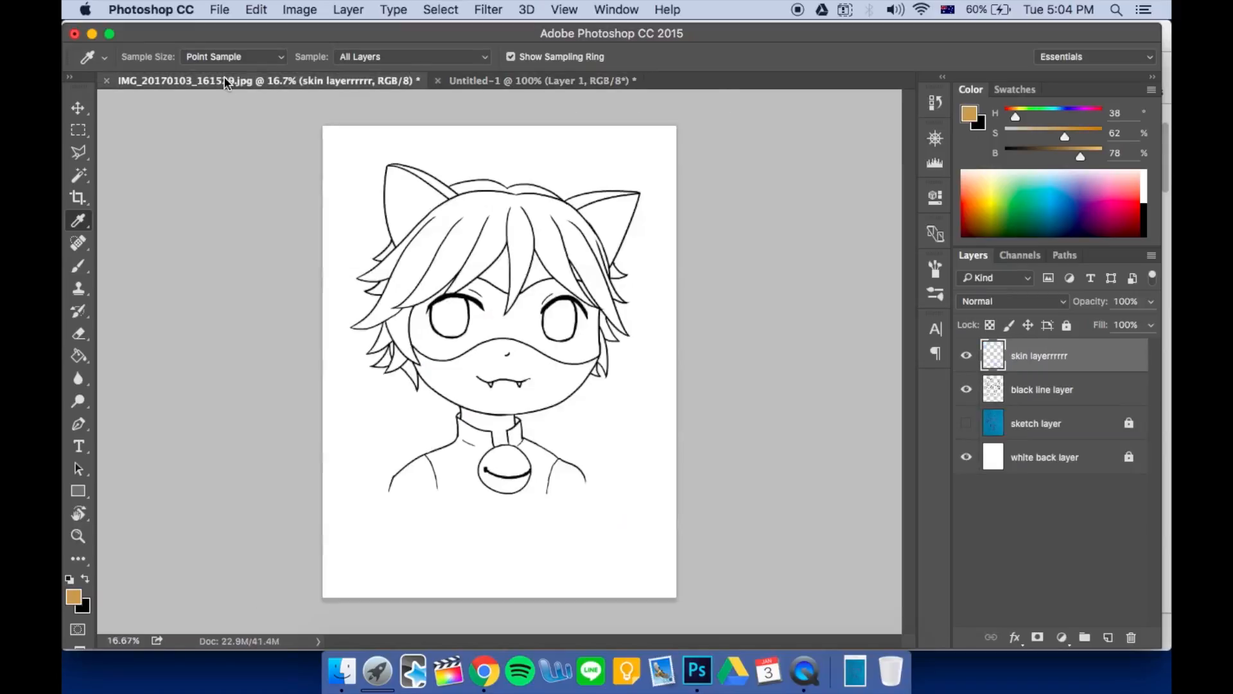
key(b)
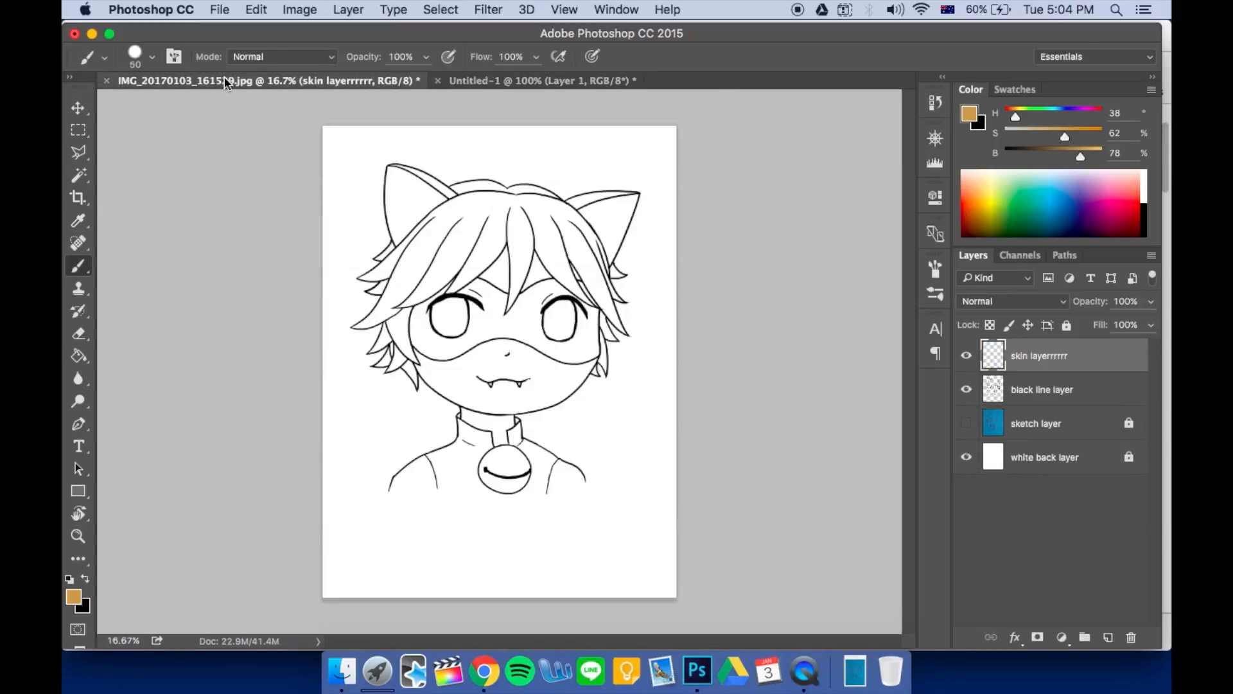
mouse_move(460, 377)
mouse_down()
mouse_move(484, 385)
mouse_move(474, 359)
mouse_move(532, 375)
mouse_move(556, 338)
mouse_move(573, 359)
mouse_up()
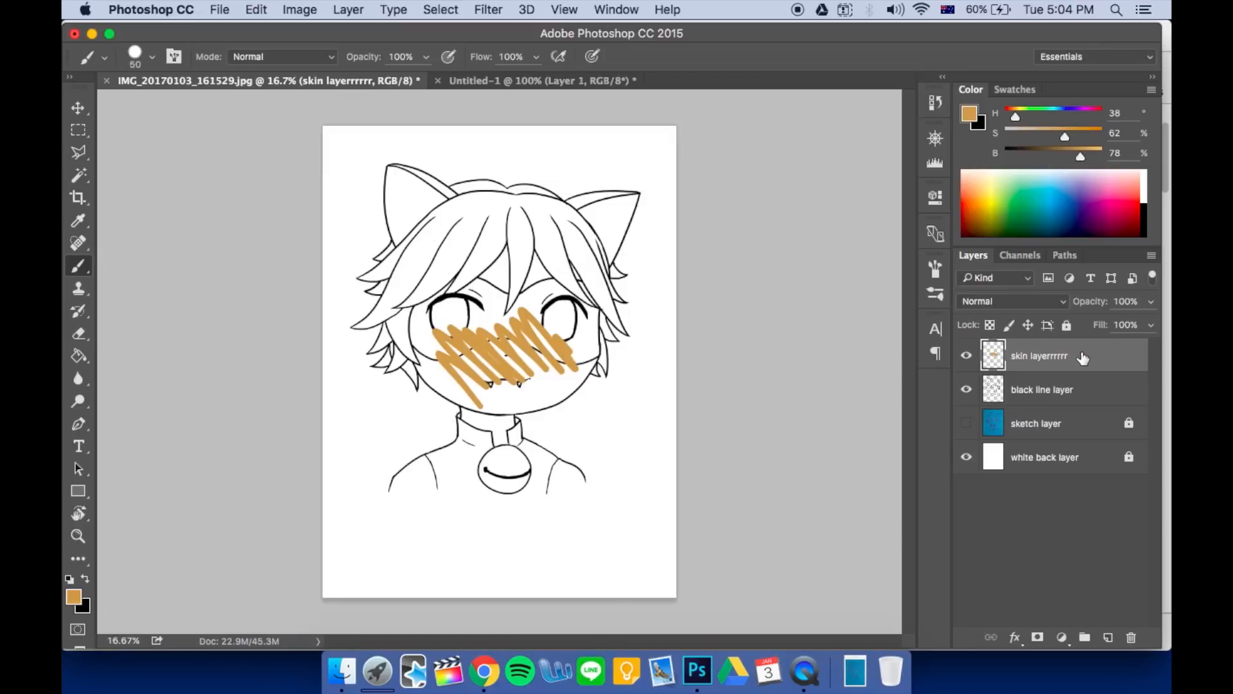
drag(1085, 357, 1086, 403)
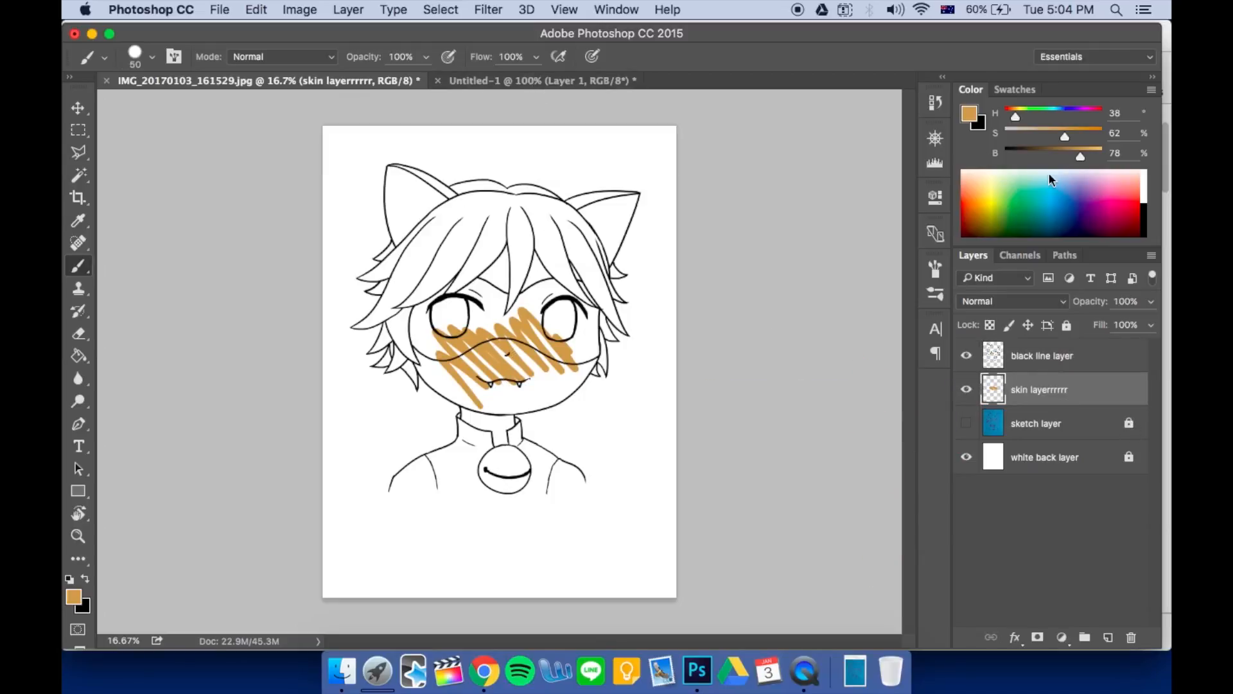
Check the reference picture and set the foreground colour to a paler skin tone, H 37, S 36, B 100
click(569, 80)
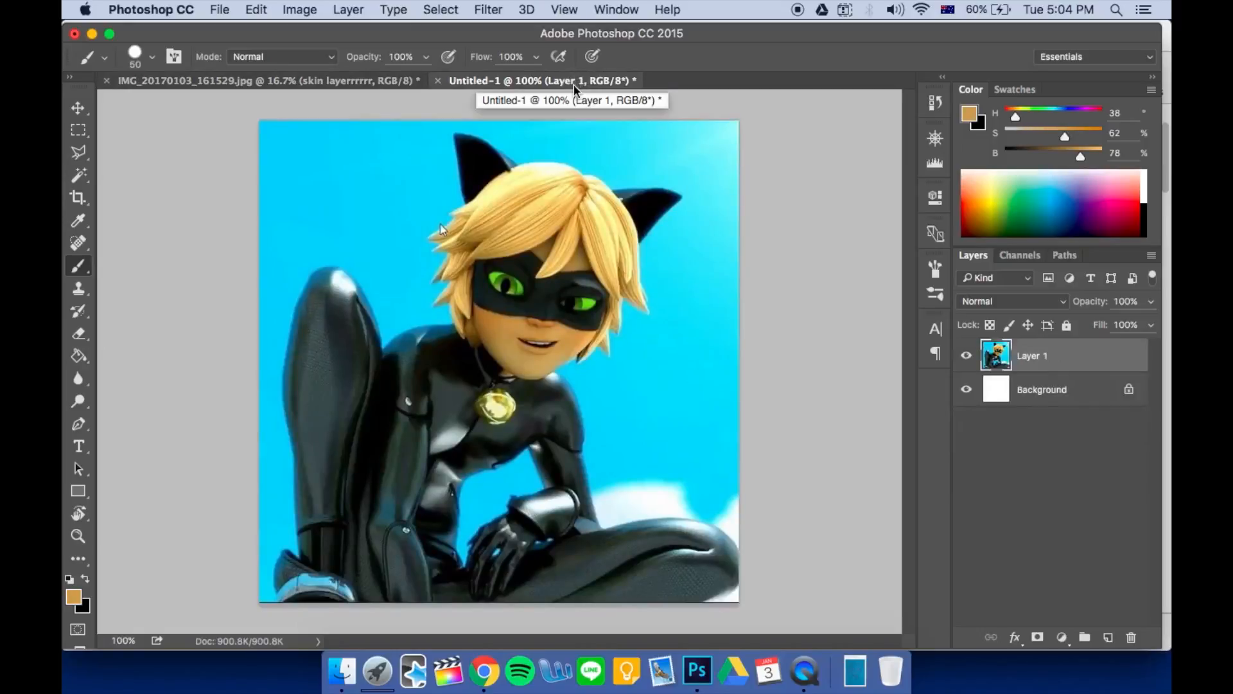
click(302, 82)
drag(1065, 136, 1041, 137)
drag(984, 184, 983, 181)
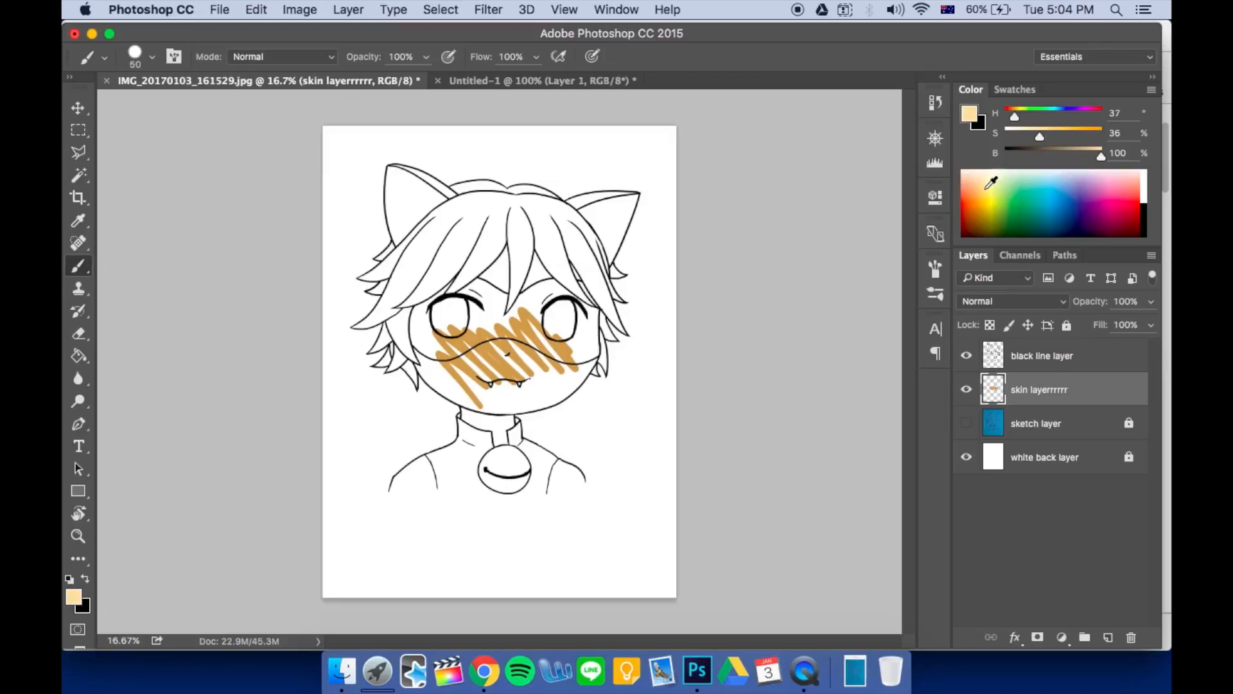
Enlarge the brush to 400 and paint the whole face on the skin layer in the pale skin tone
mouse_move(470, 383)
mouse_down()
mouse_move(502, 377)
mouse_move(509, 345)
mouse_up()
key(bracketright)
key(bracketright)
key(bracketright)
key(bracketright)
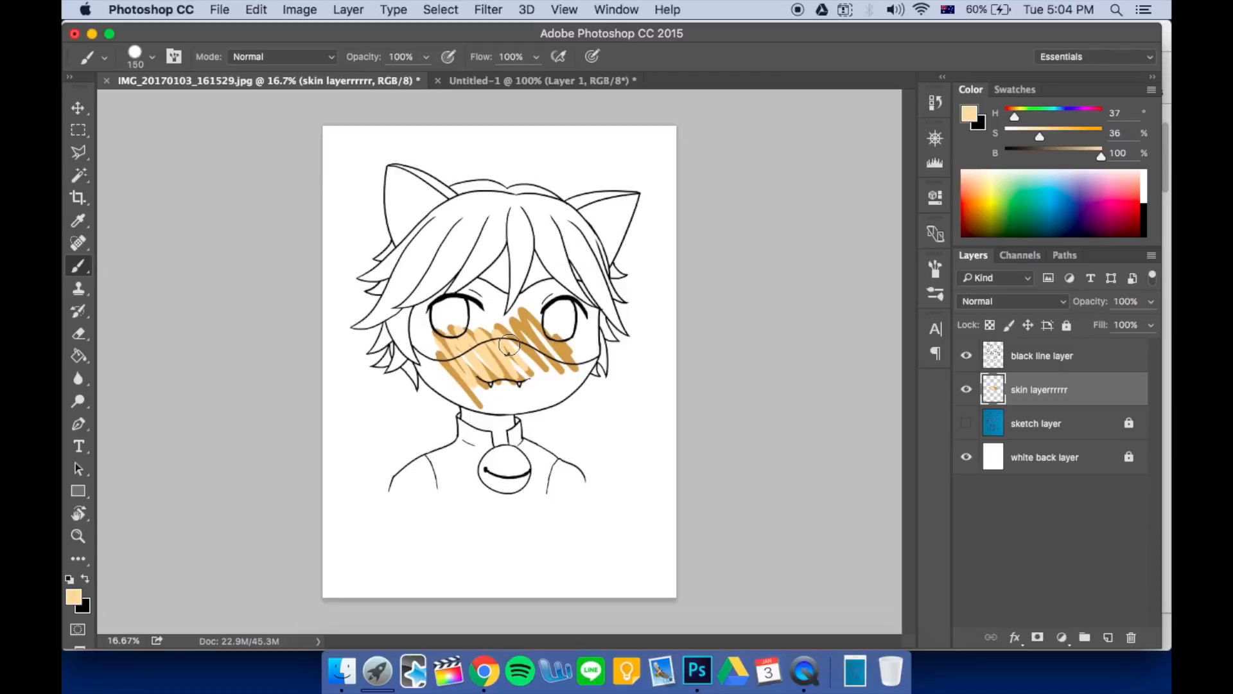
key(bracketright)
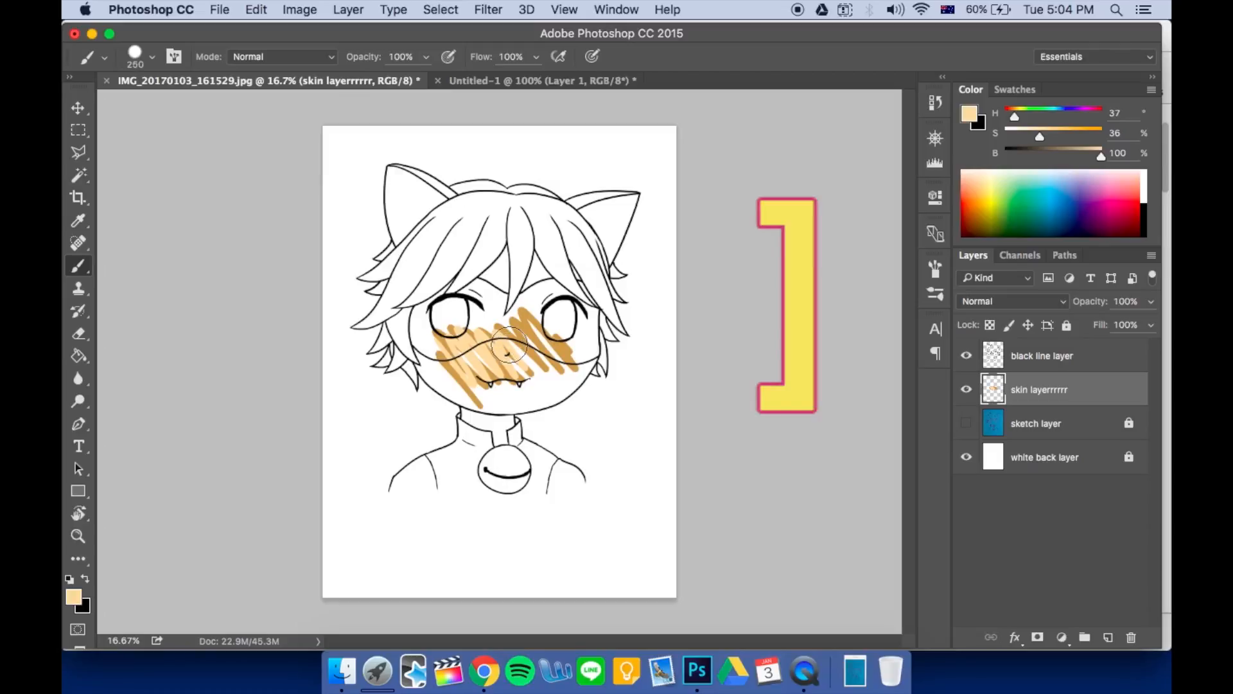
key(bracketright)
key(bracketright)
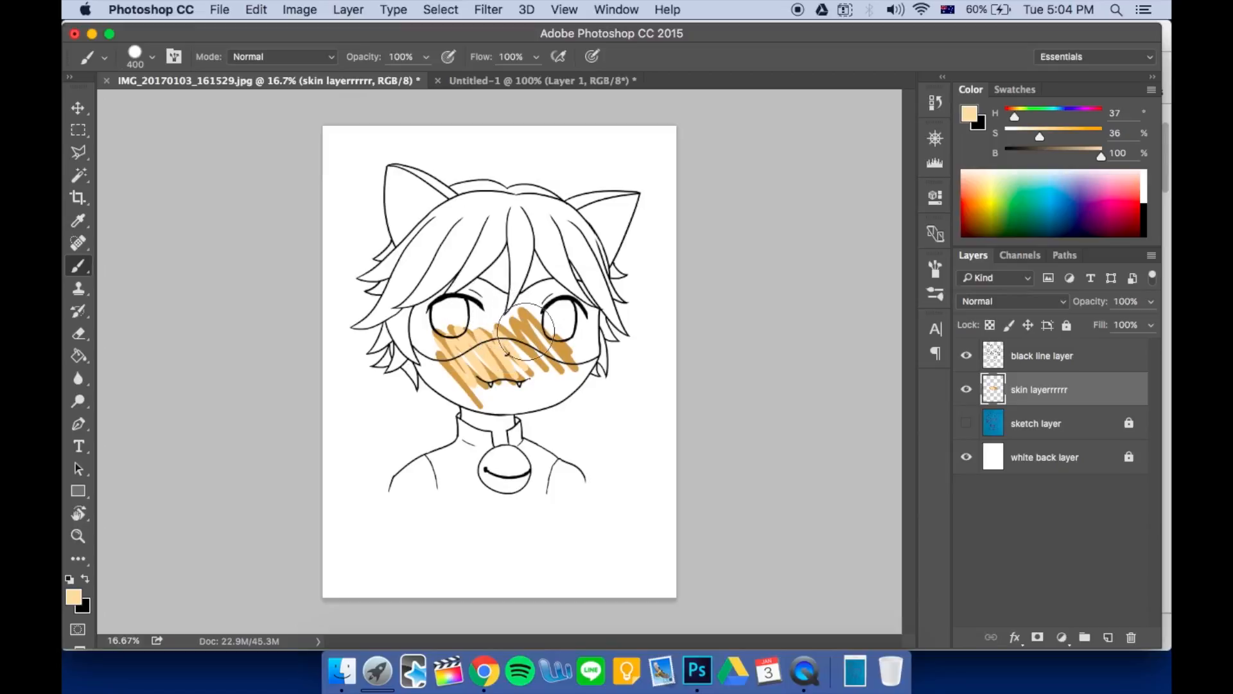
mouse_move(526, 332)
mouse_down()
mouse_move(470, 314)
mouse_move(511, 345)
mouse_move(519, 324)
mouse_move(497, 262)
mouse_move(515, 265)
mouse_move(498, 327)
mouse_move(544, 266)
mouse_move(545, 294)
mouse_move(552, 270)
mouse_move(571, 307)
mouse_move(569, 291)
mouse_move(571, 349)
mouse_move(553, 376)
mouse_move(558, 361)
mouse_move(524, 387)
mouse_move(490, 391)
mouse_move(436, 360)
mouse_move(463, 252)
mouse_move(526, 240)
mouse_move(504, 271)
mouse_up()
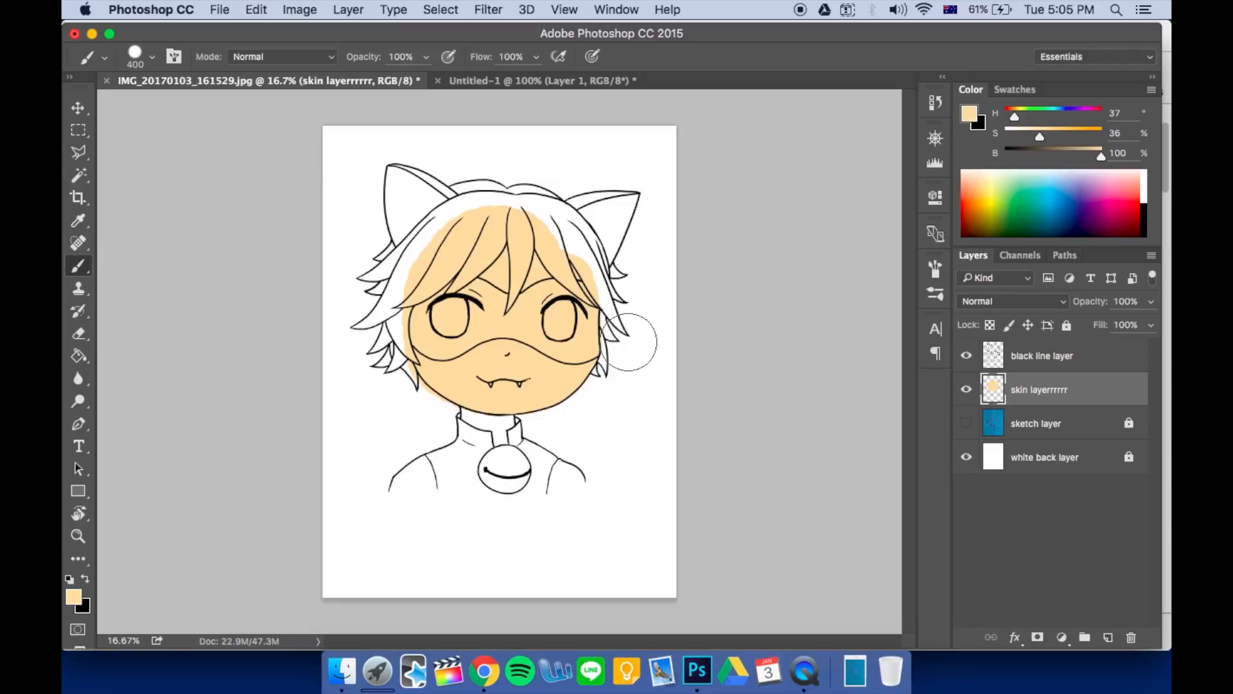
On the black line layer, test a Magic Wand selection of the area beside the collar and deselect it
click(1032, 357)
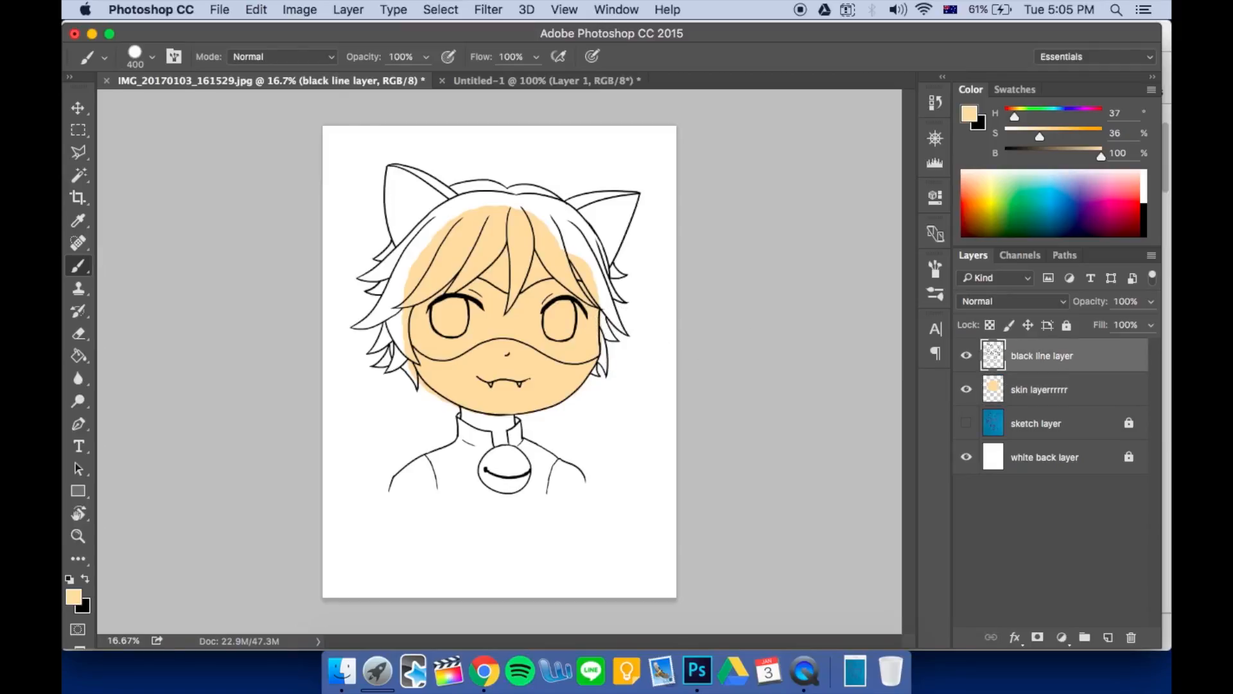
click(84, 179)
right_click(84, 181)
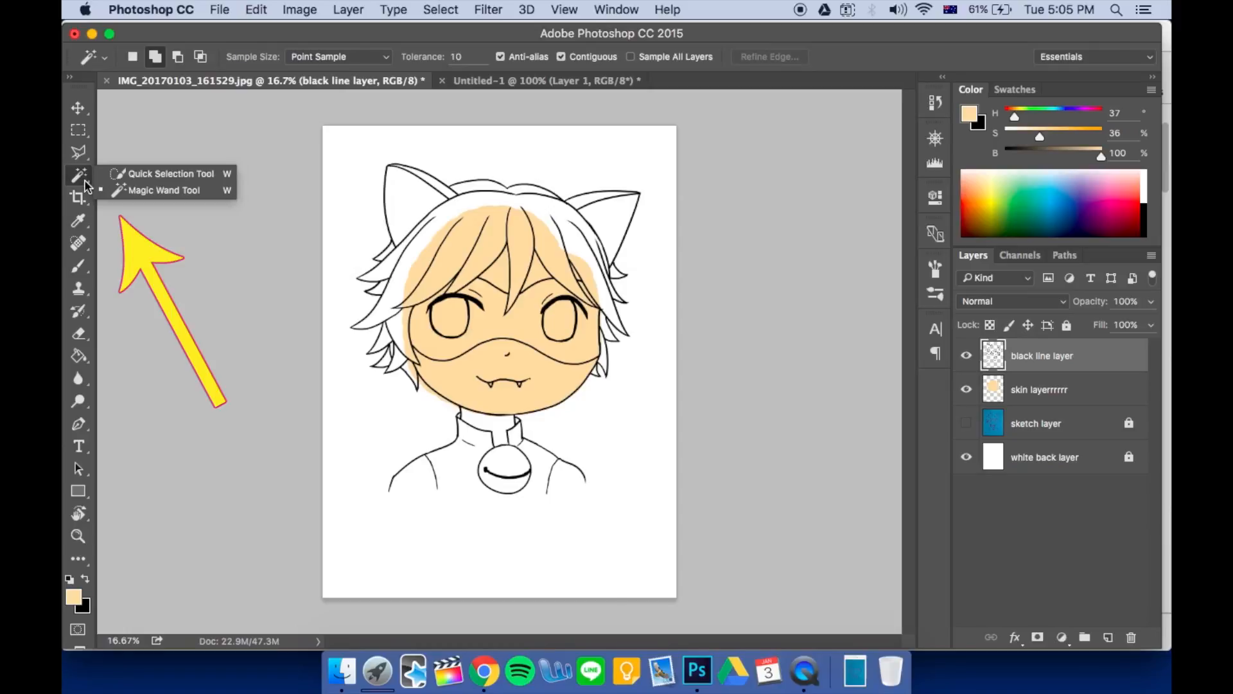
click(158, 192)
key(super+plus)
key(super+plus)
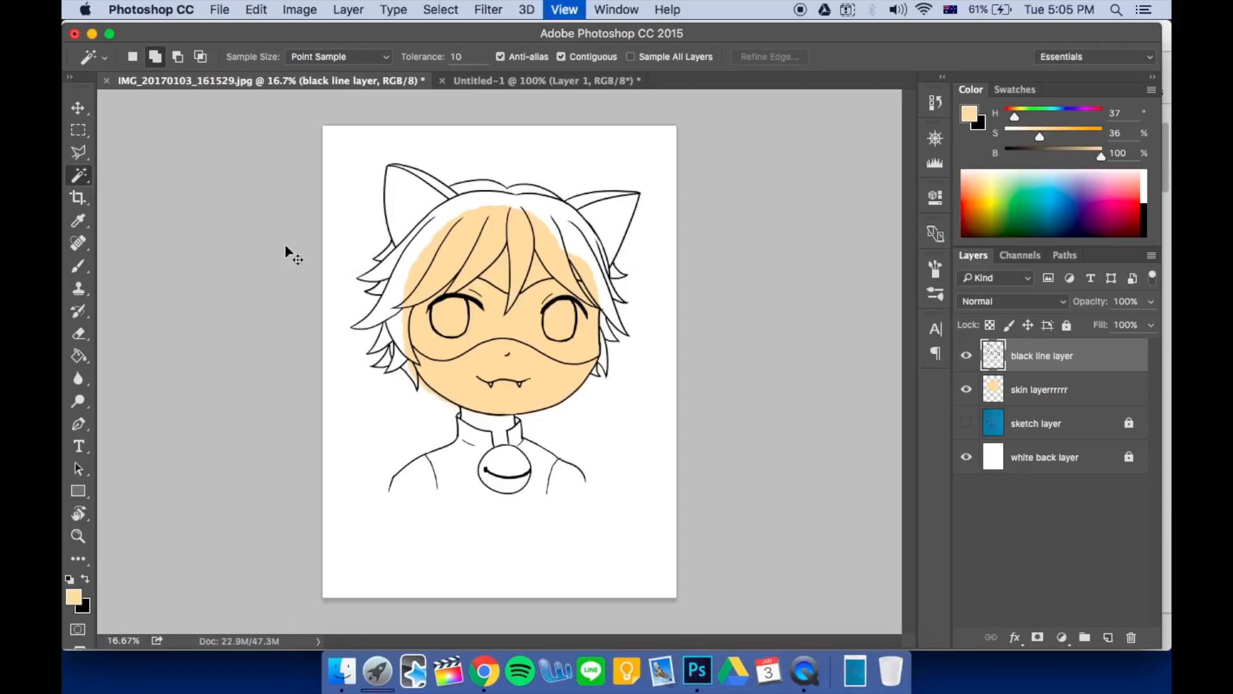
drag(593, 350, 576, 314)
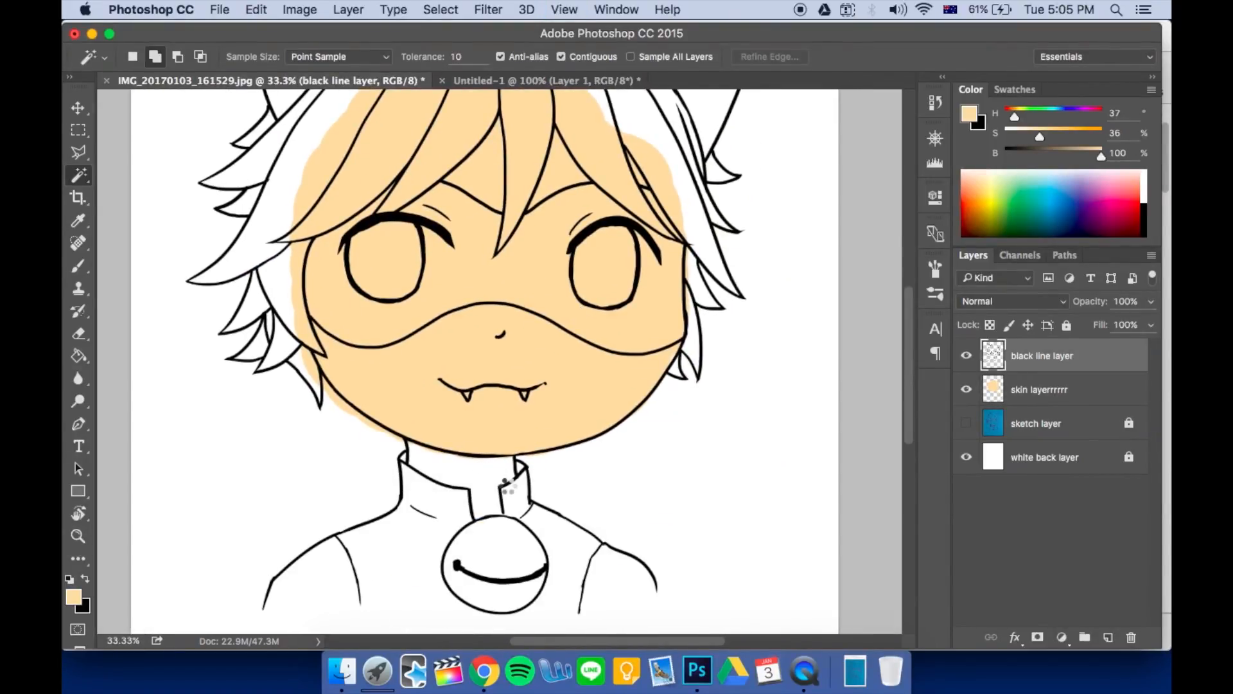
click(549, 514)
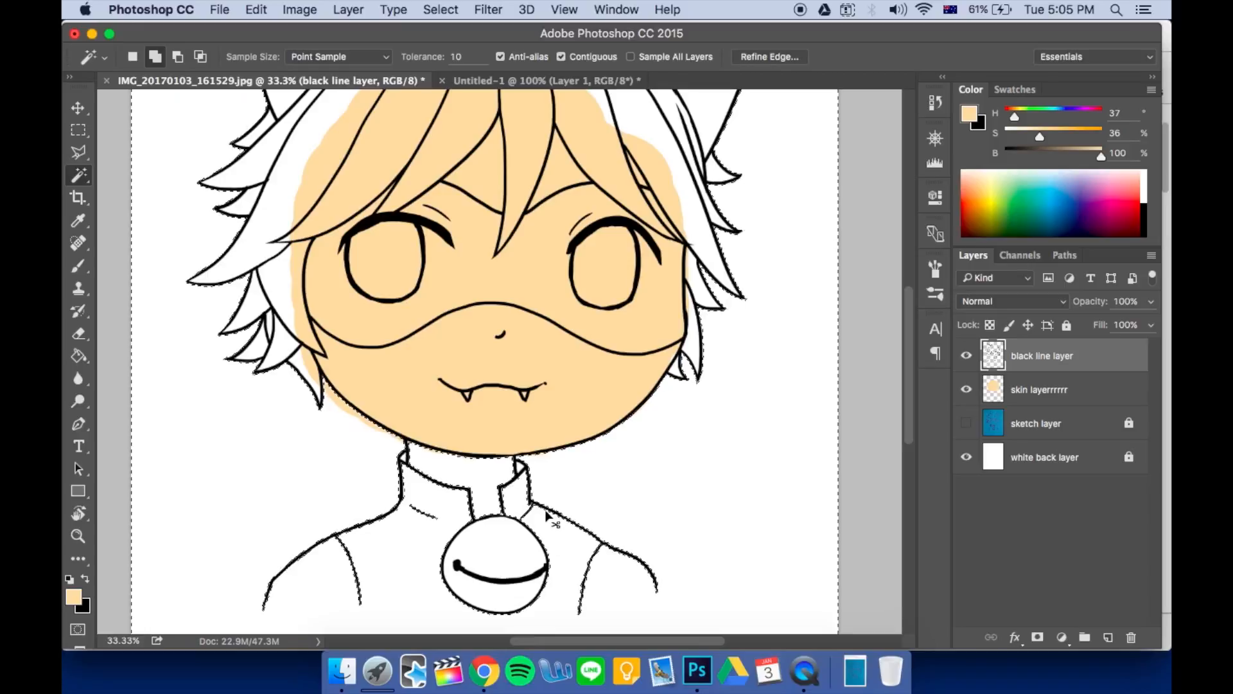
key(super+d)
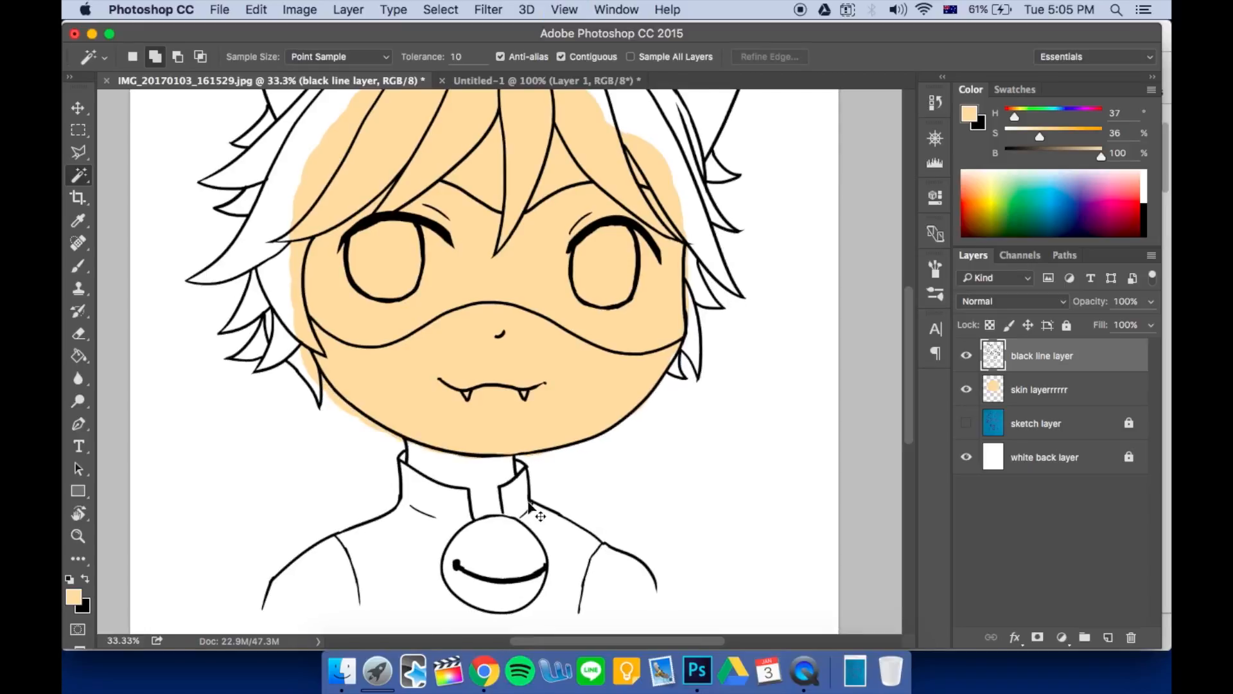
Try to select the neck area inside the collar with the Magic Wand and clear the selection
key(super+equal)
drag(567, 359, 545, 171)
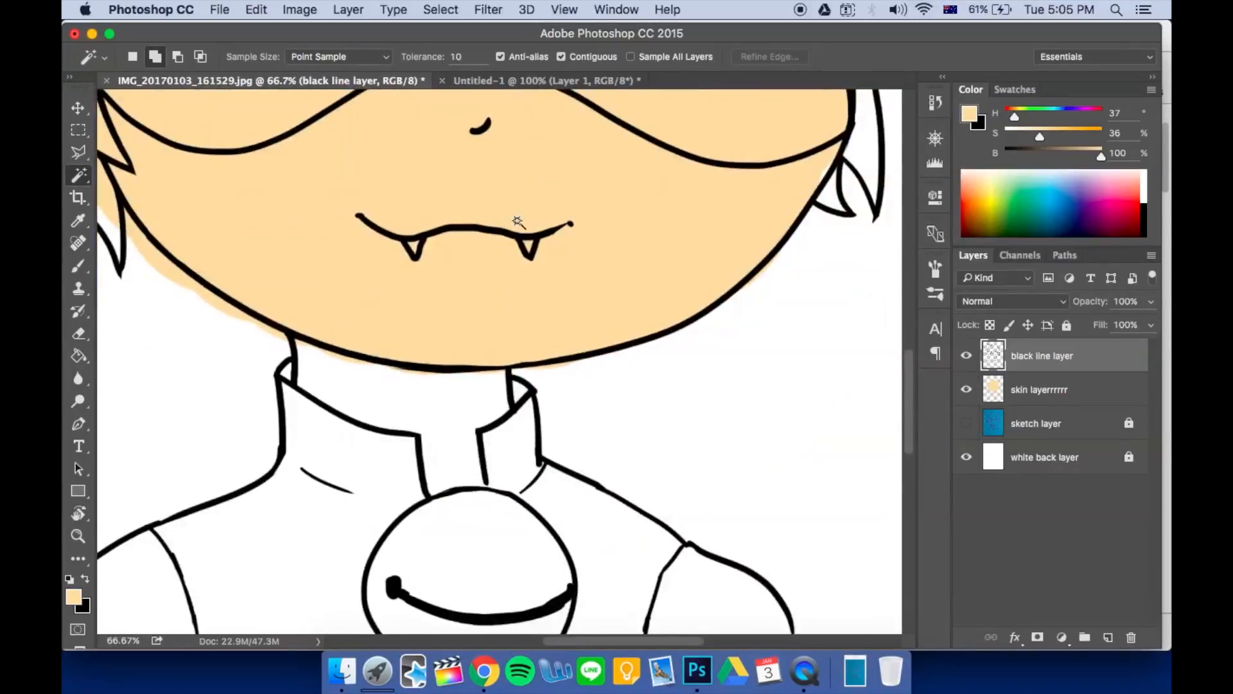
click(456, 405)
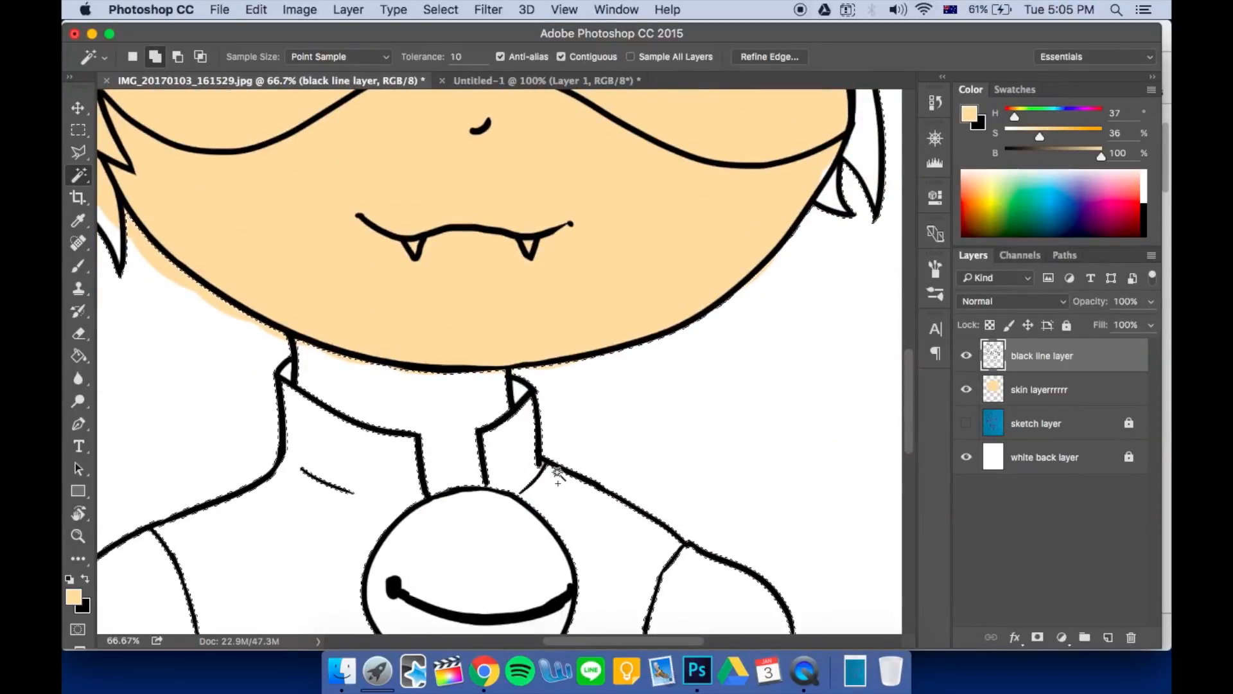
key(super+d)
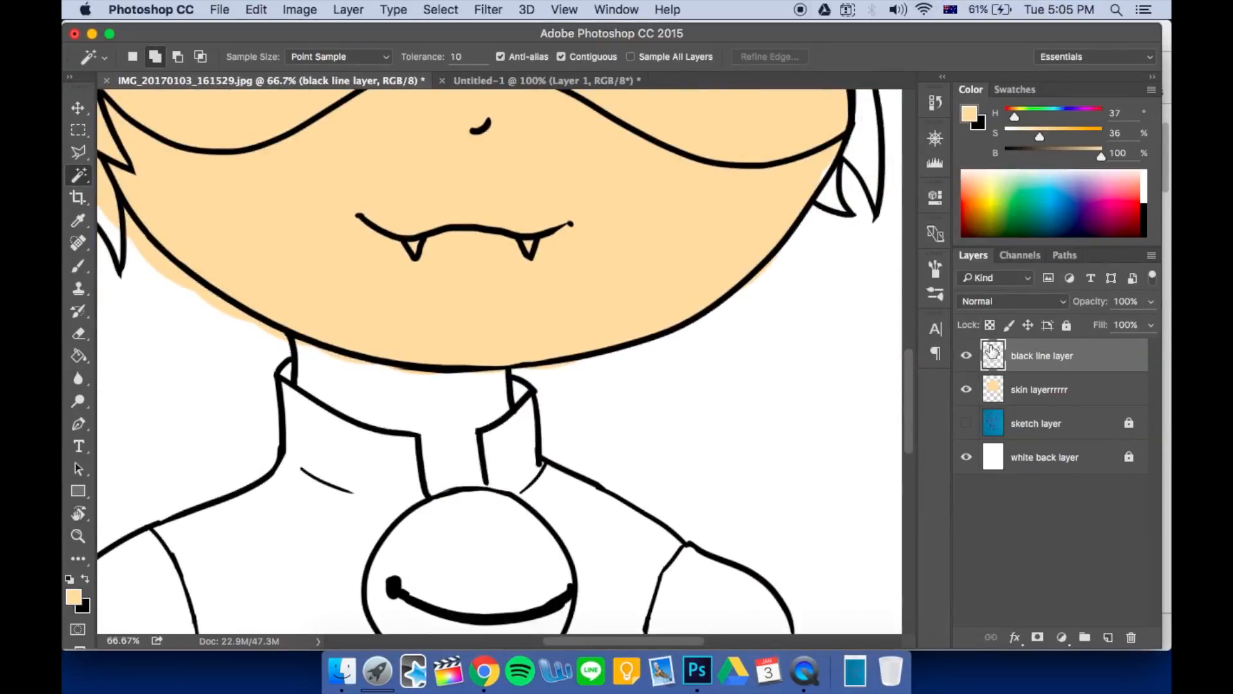
With a black brush of size 9, close the gap between the collar opening's line and the bell on the black line layer
key(x)
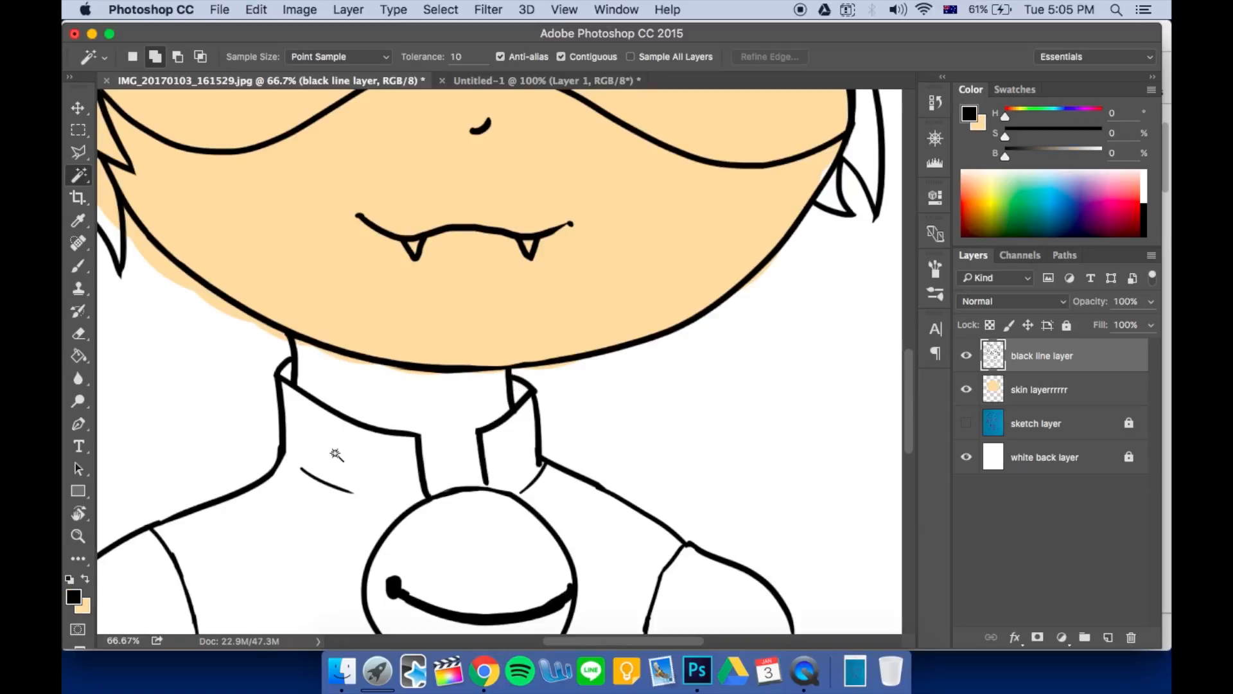
key(b)
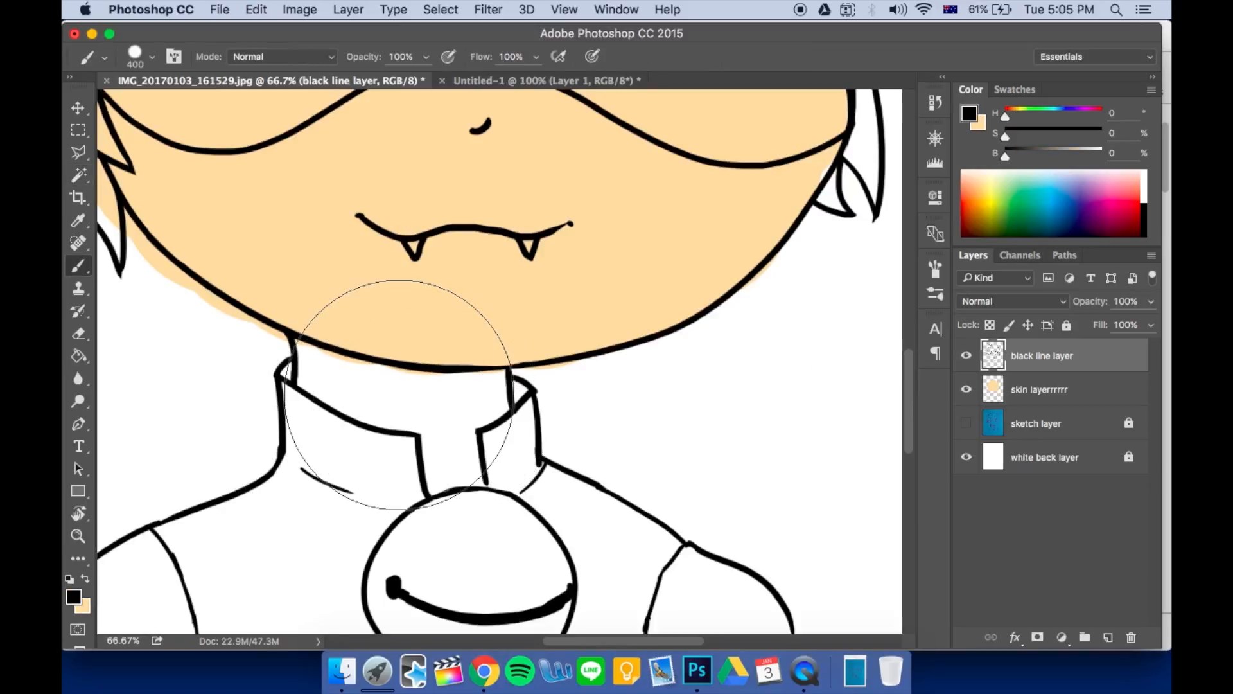
mouse_move(400, 386)
mouse_down()
mouse_move(444, 454)
mouse_move(475, 450)
mouse_up()
key(super+z)
key(bracketleft)
key(bracketleft)
key(bracketleft)
key(bracketleft)
key(bracketleft)
key(bracketleft)
key(bracketleft)
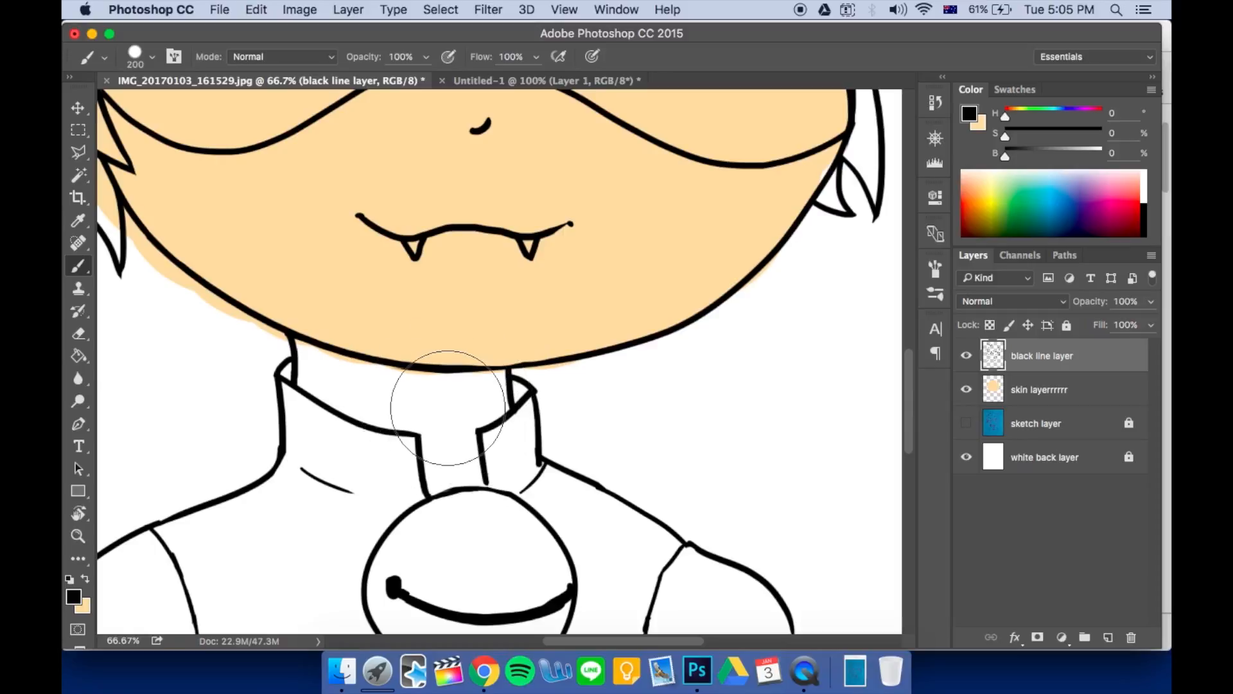
key(bracketleft)
key(bracketleft)
key(bracketleft)
key(bracketleft)
key(bracketleft)
key(bracketleft)
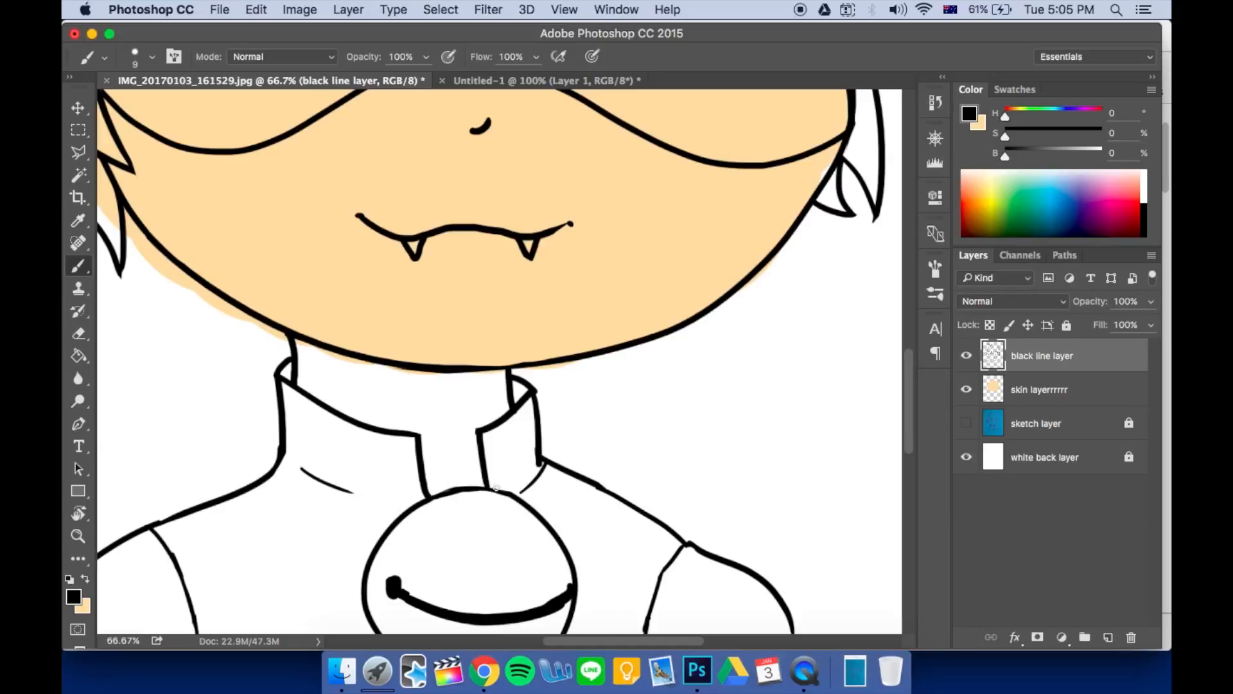
Select the enclosed neck area between chin, collar and bell with the Magic Wand
click(967, 424)
click(79, 175)
click(416, 404)
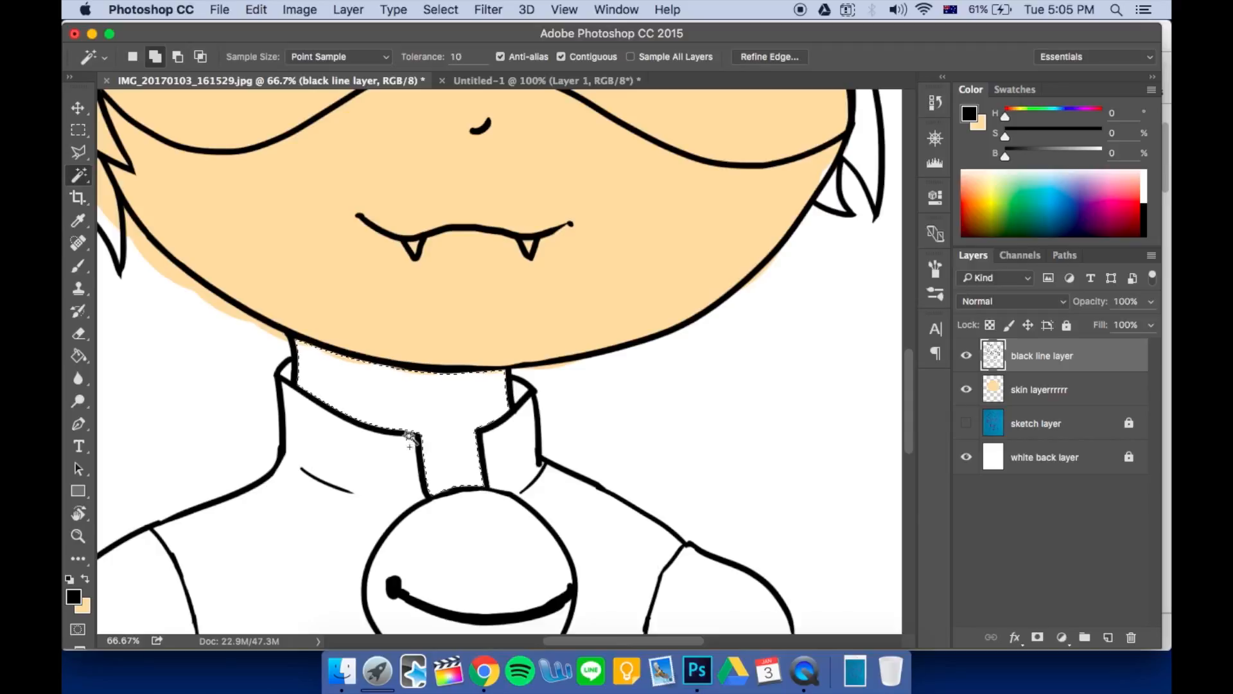
Expand the neck selection by 5 pixels so its edges lie beneath the surrounding black lines
key(super+plus)
key(super+plus)
drag(451, 319, 533, 233)
click(441, 9)
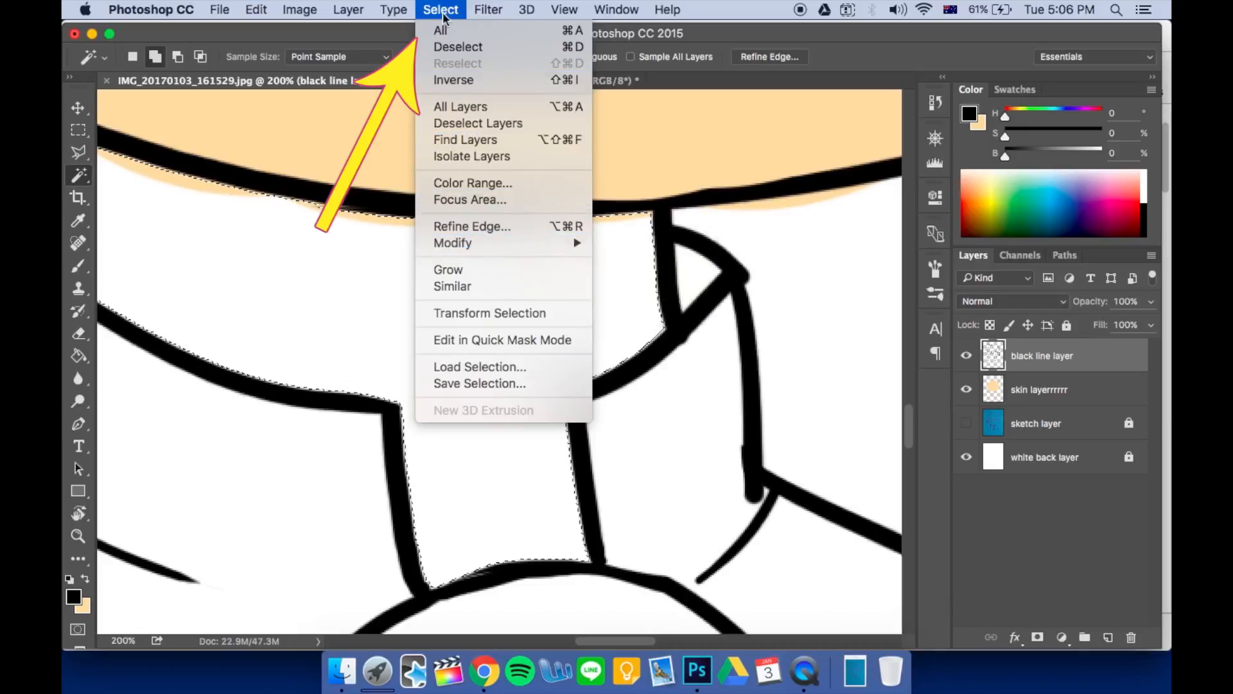
mouse_move(491, 243)
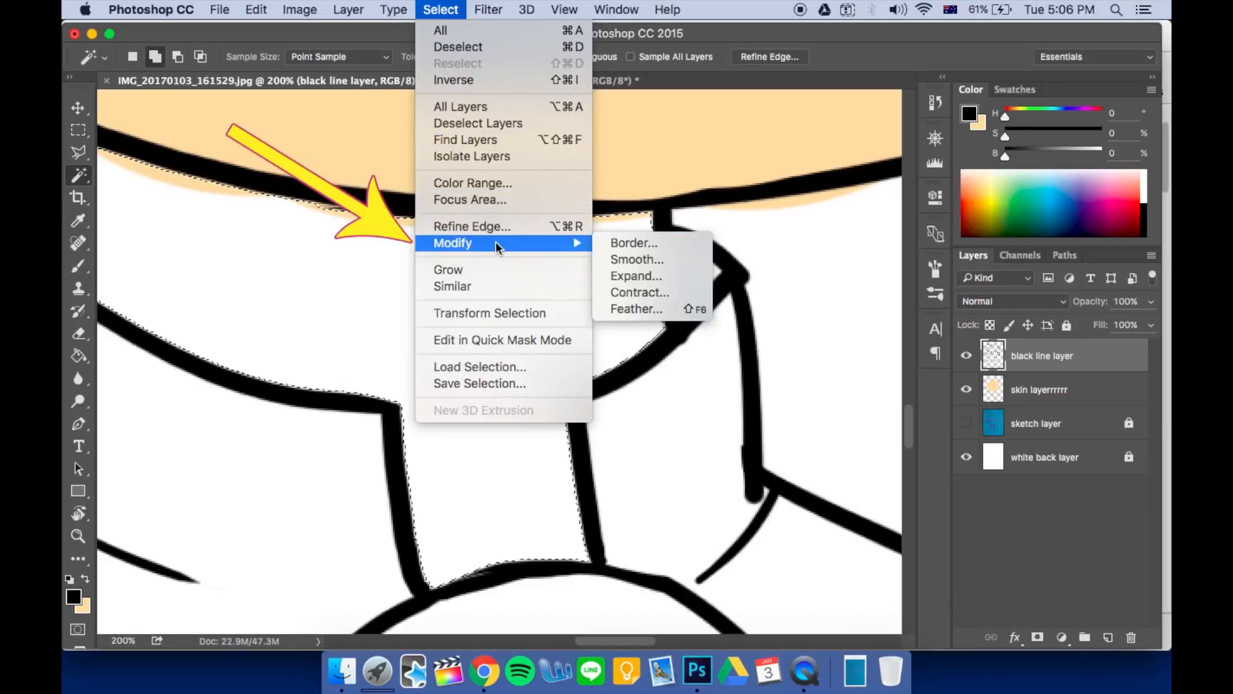
click(620, 275)
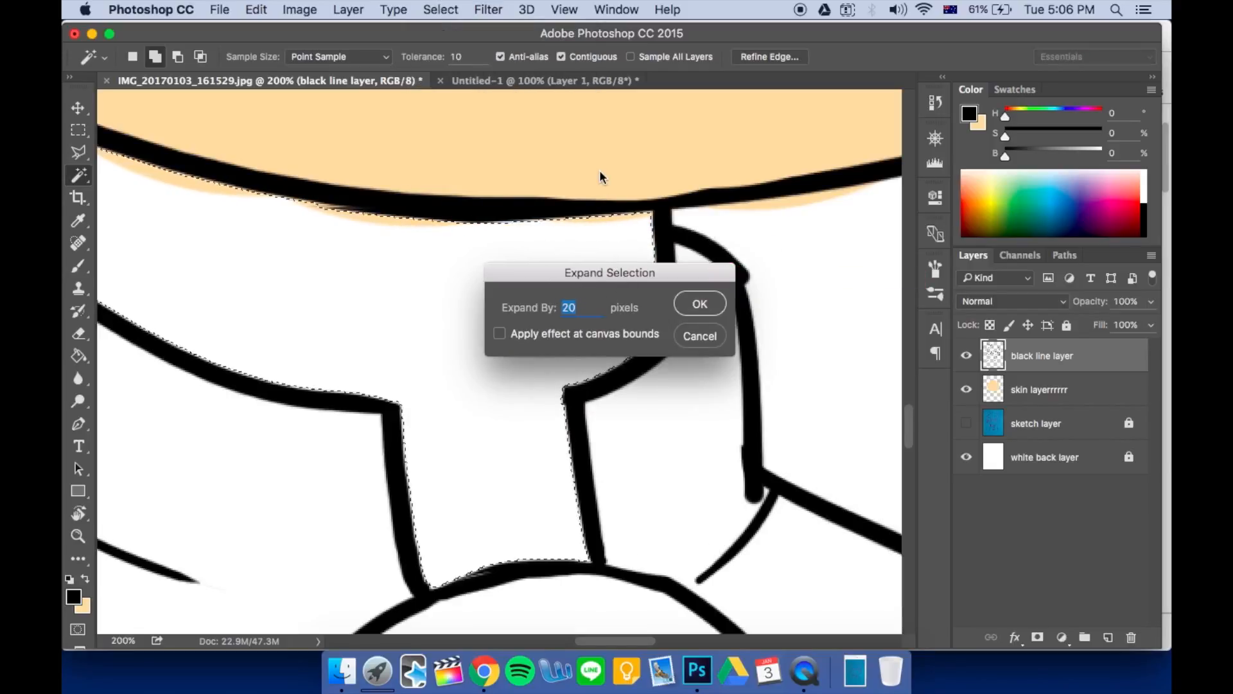
text(5)
key(Return)
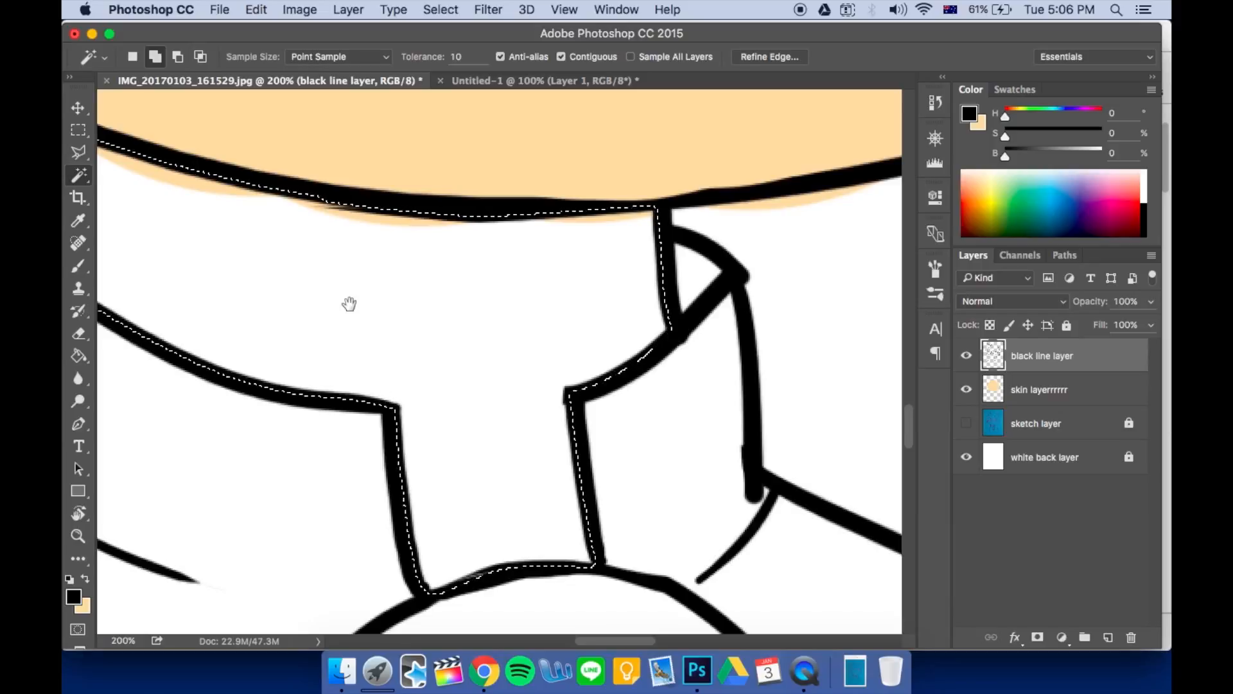
Make the peach skin colour the foreground colour and activate the Paint Bucket tool
key(x)
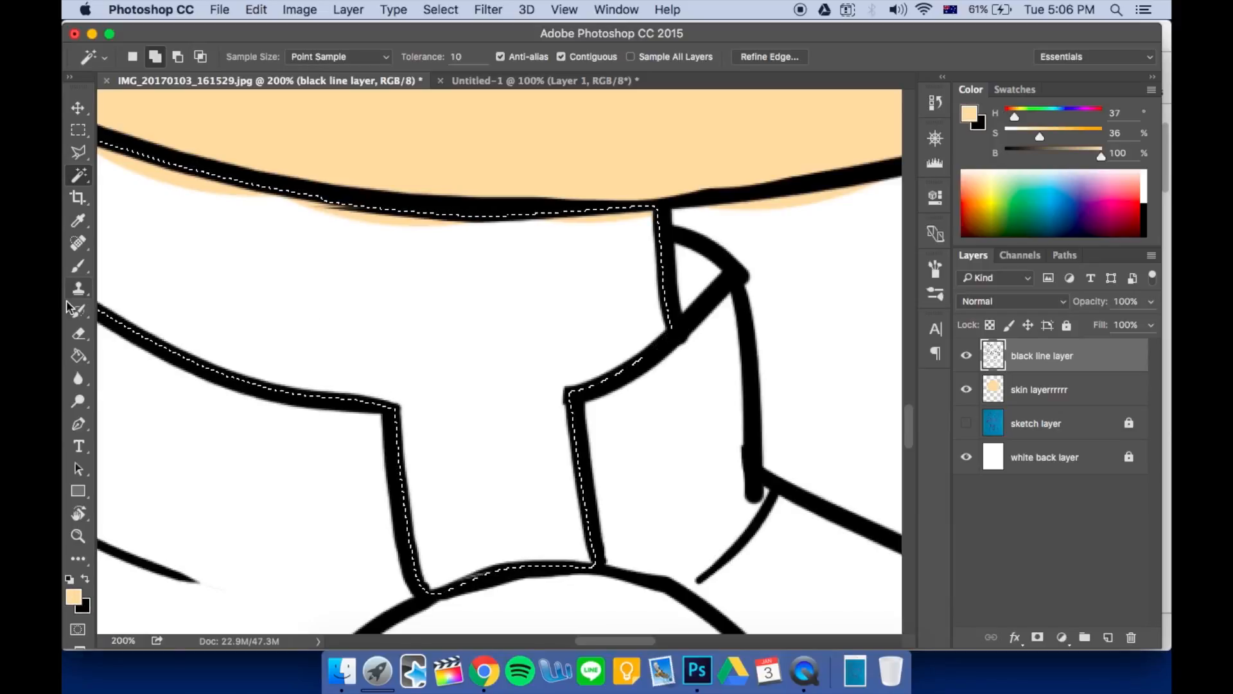
click(78, 355)
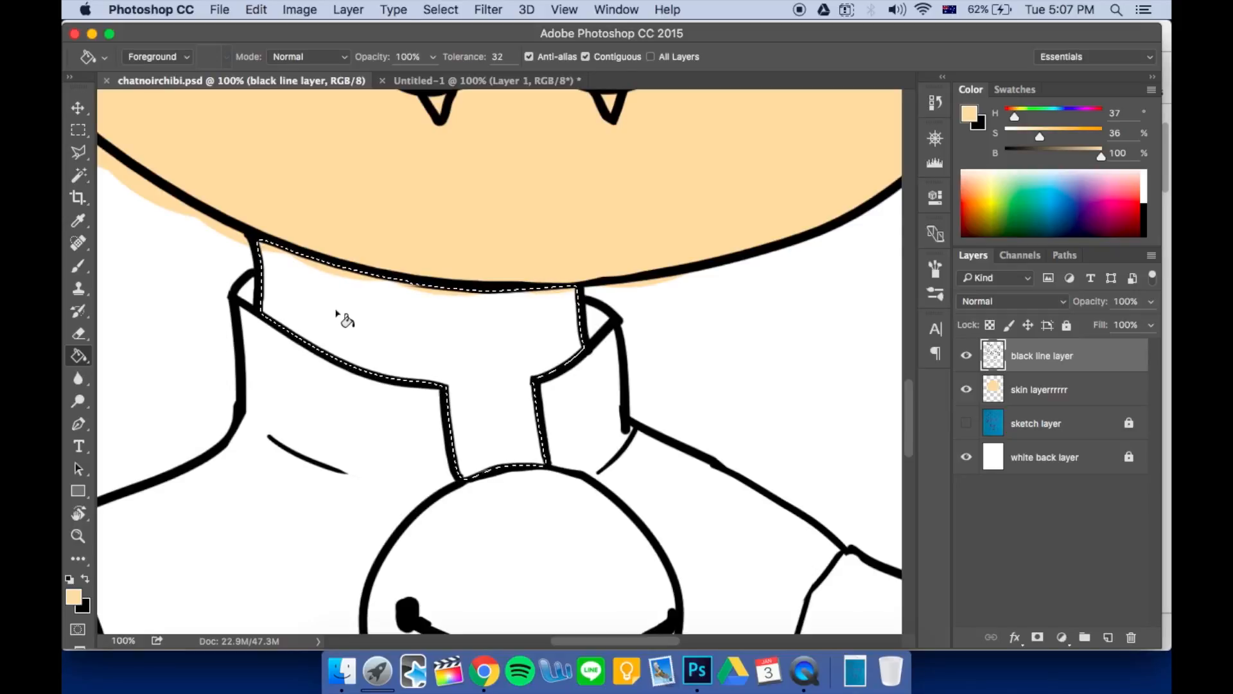
key(l)
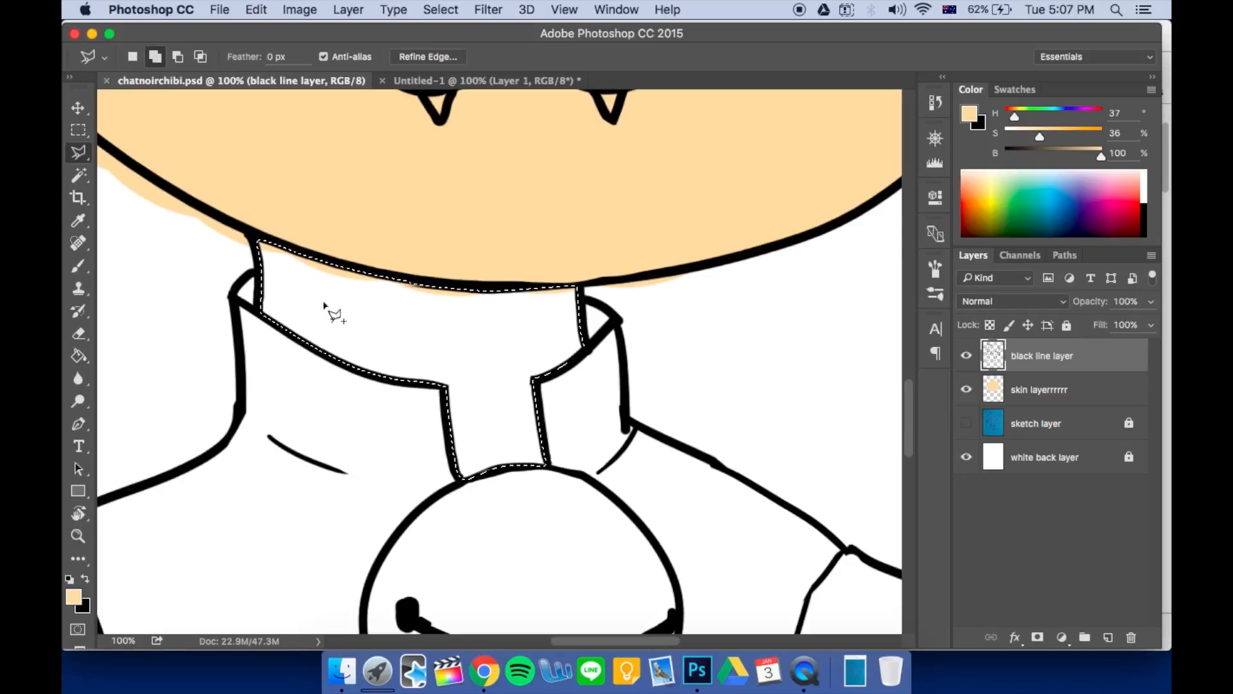
key(g)
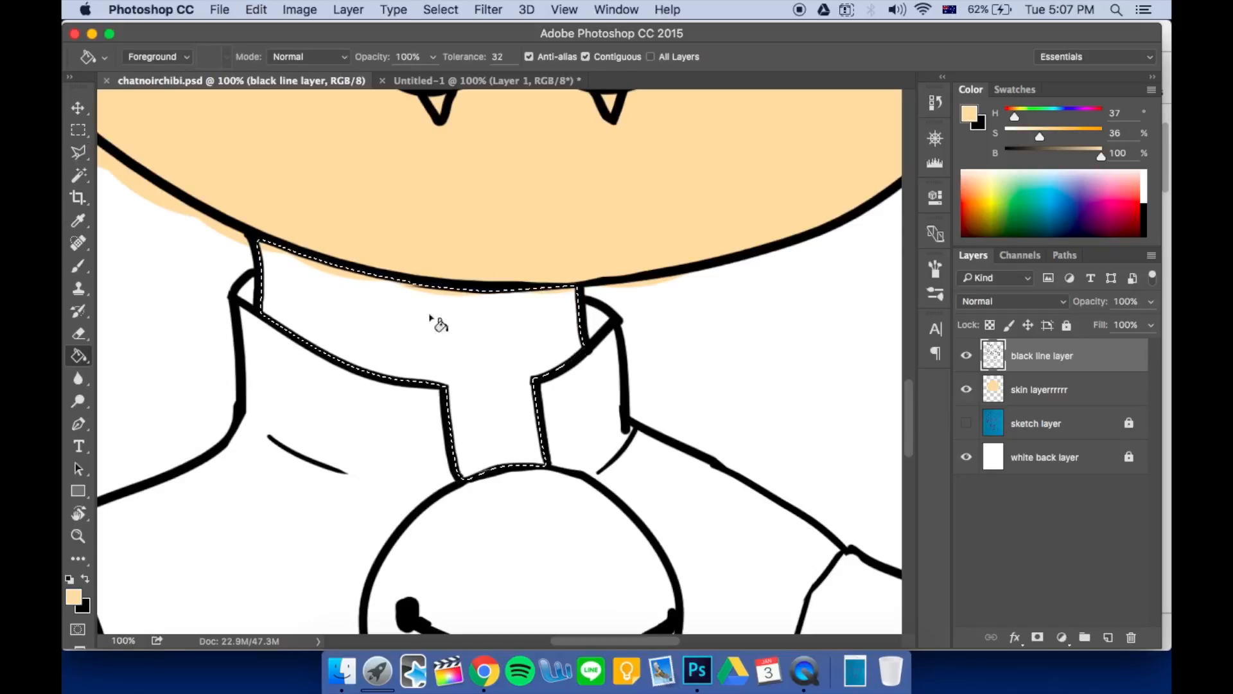
Fill the neck selection with the skin colour on the black line layer and toggle that layer's visibility to check the fill
click(498, 352)
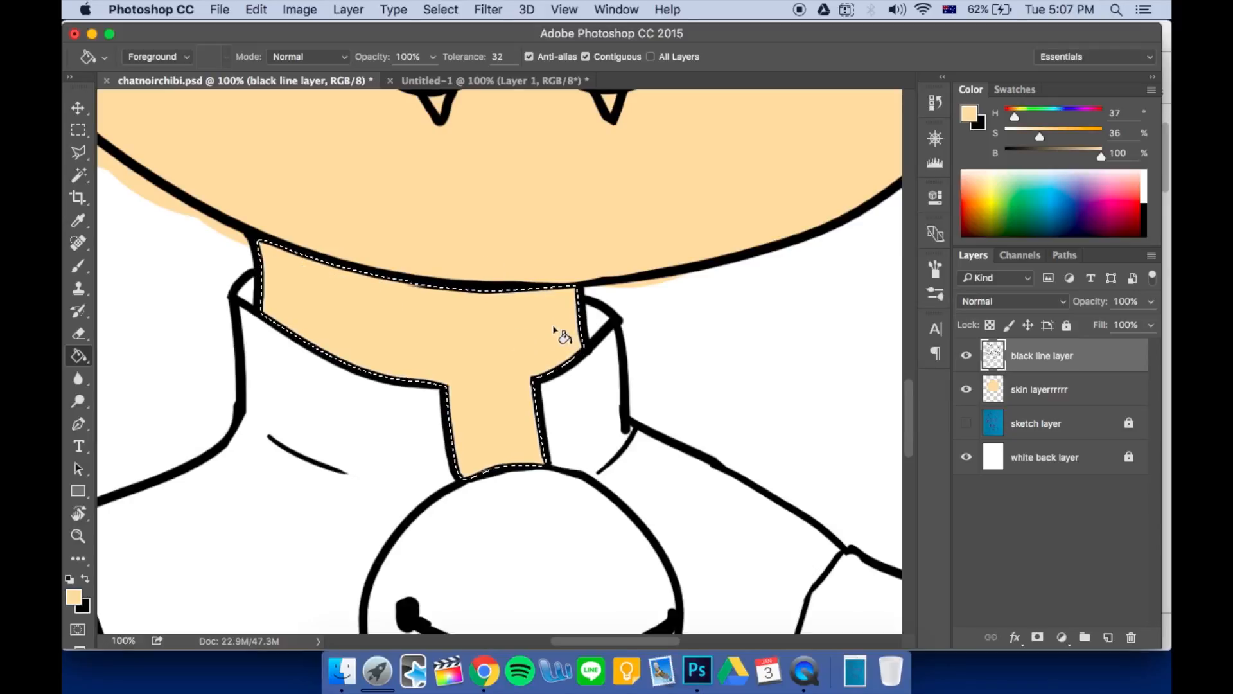
key(super+equal)
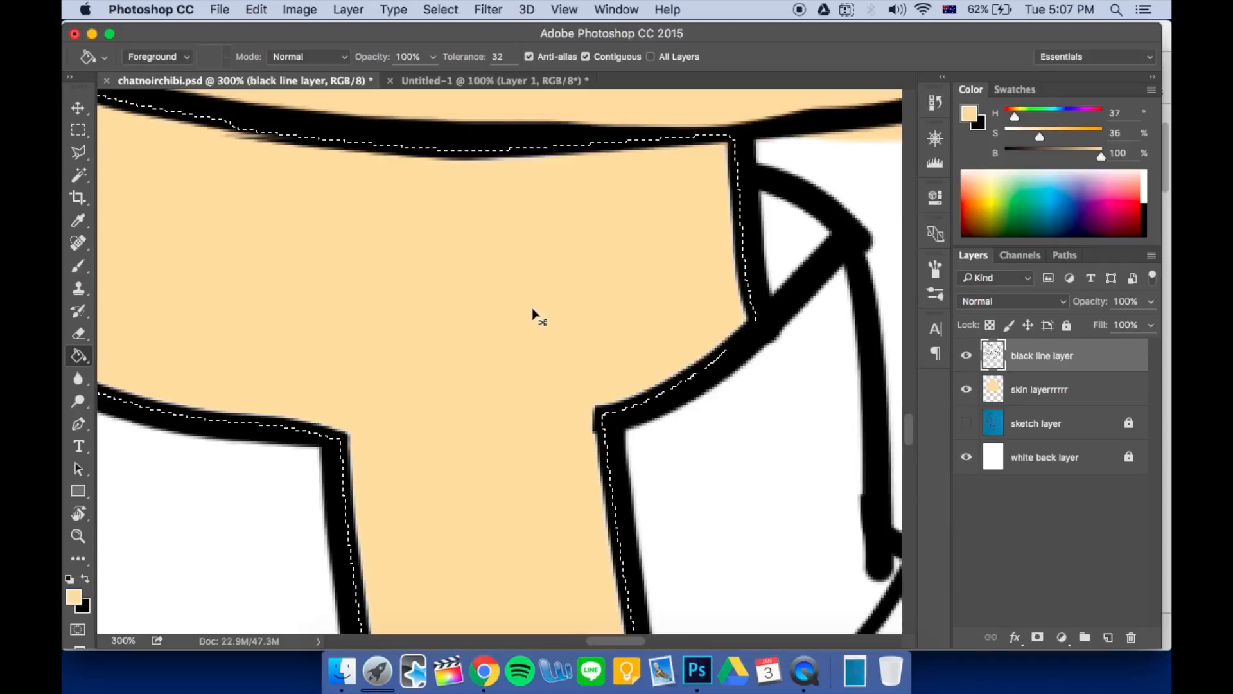
click(966, 359)
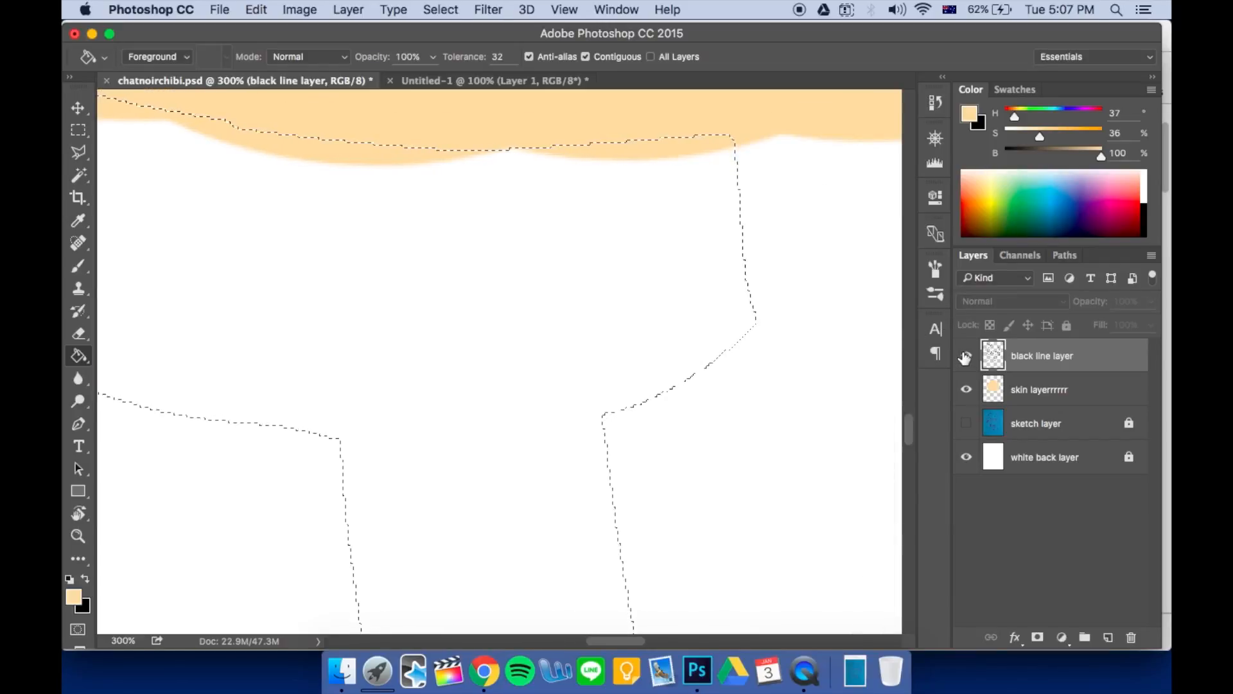
click(966, 358)
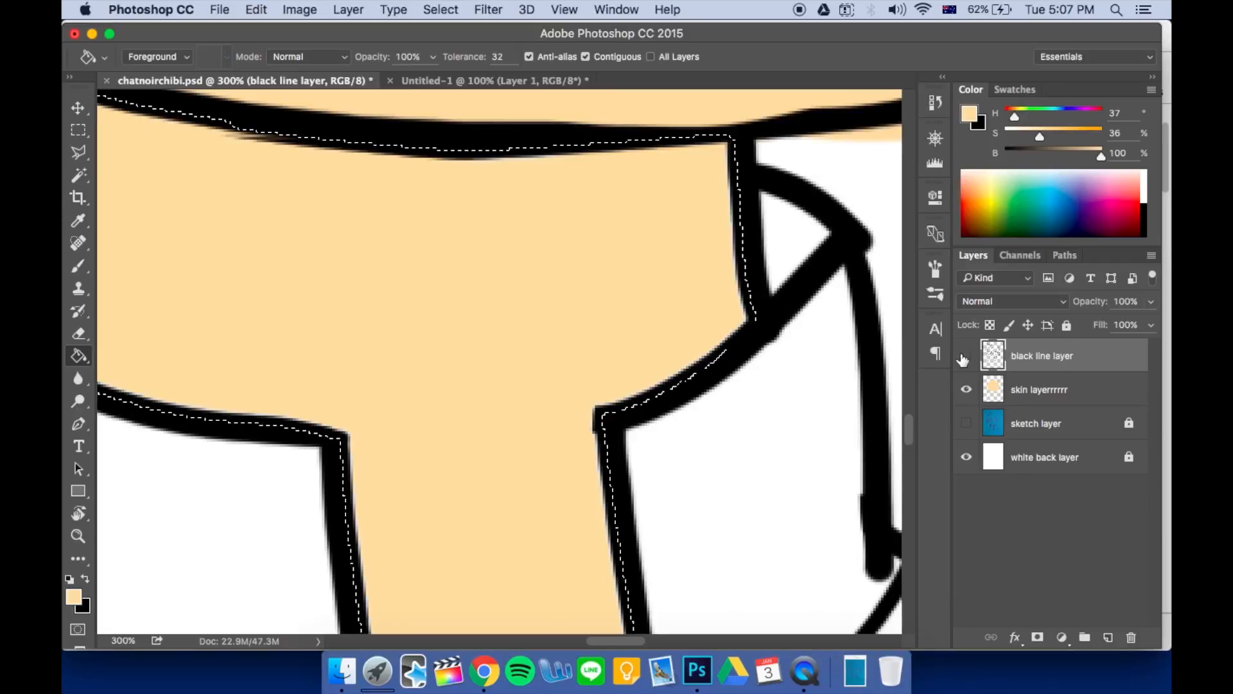
click(966, 358)
click(967, 357)
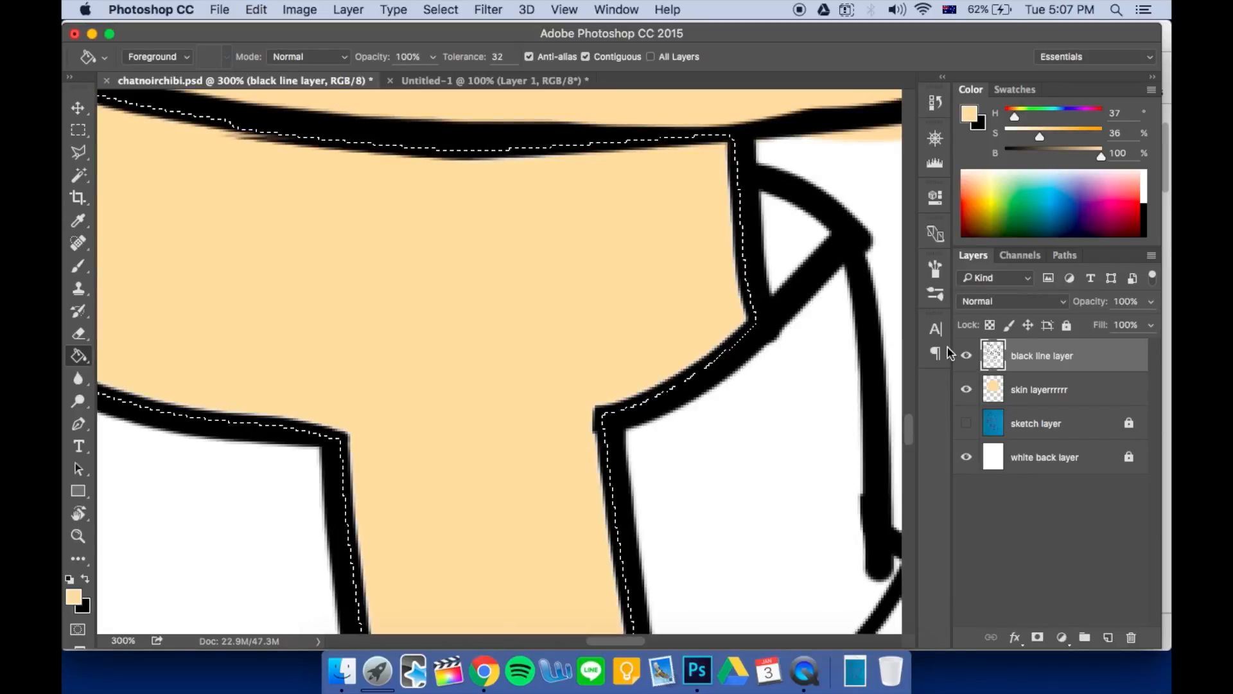
Hide the skin layer and inspect the face and neck on the black line layer
key(super+minus)
key(super+minus)
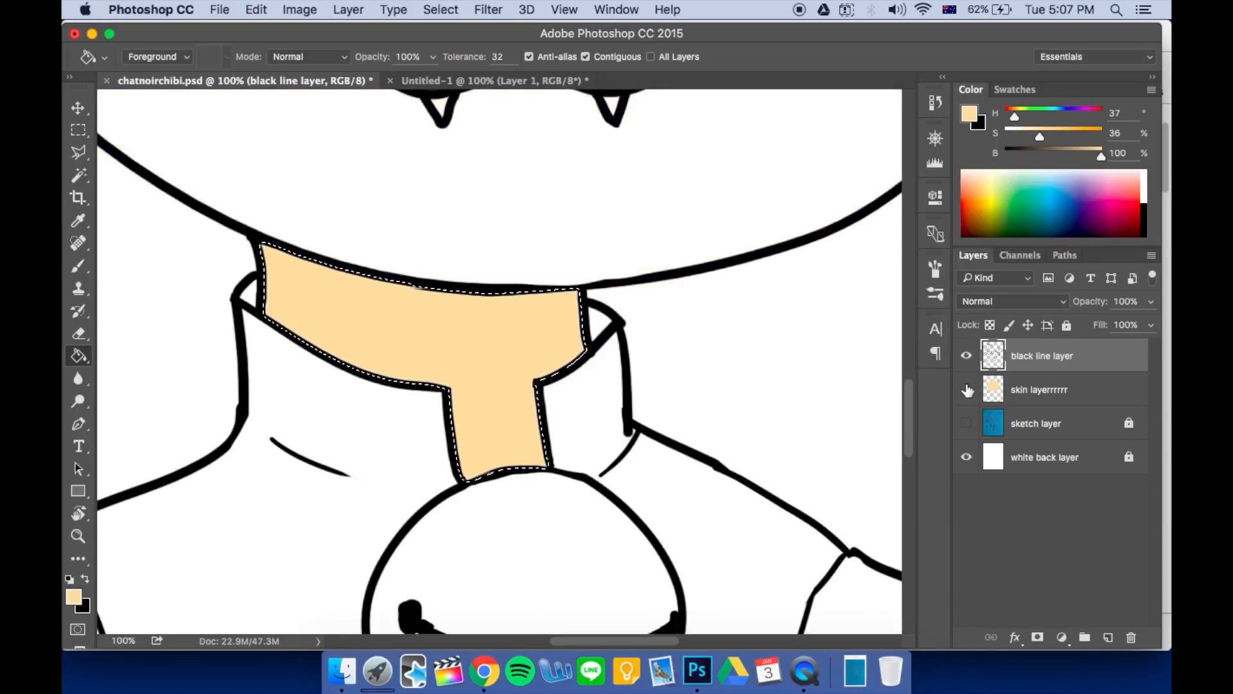
click(966, 390)
drag(713, 256, 752, 419)
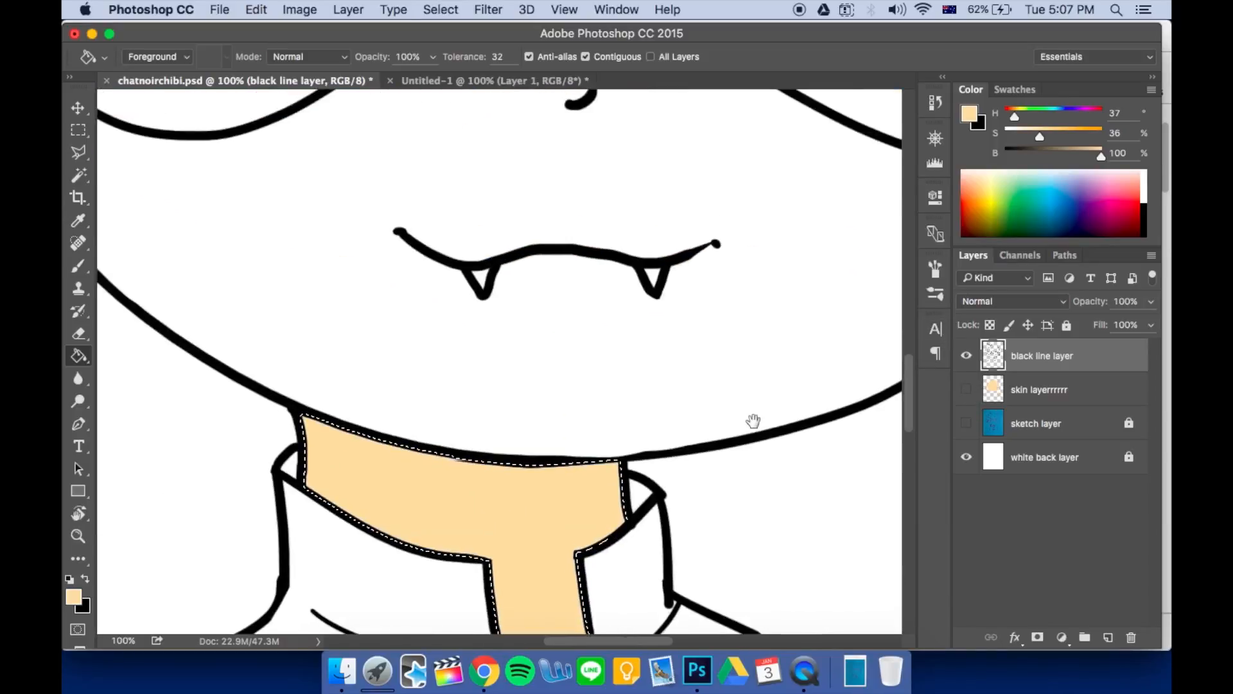
drag(613, 409, 584, 292)
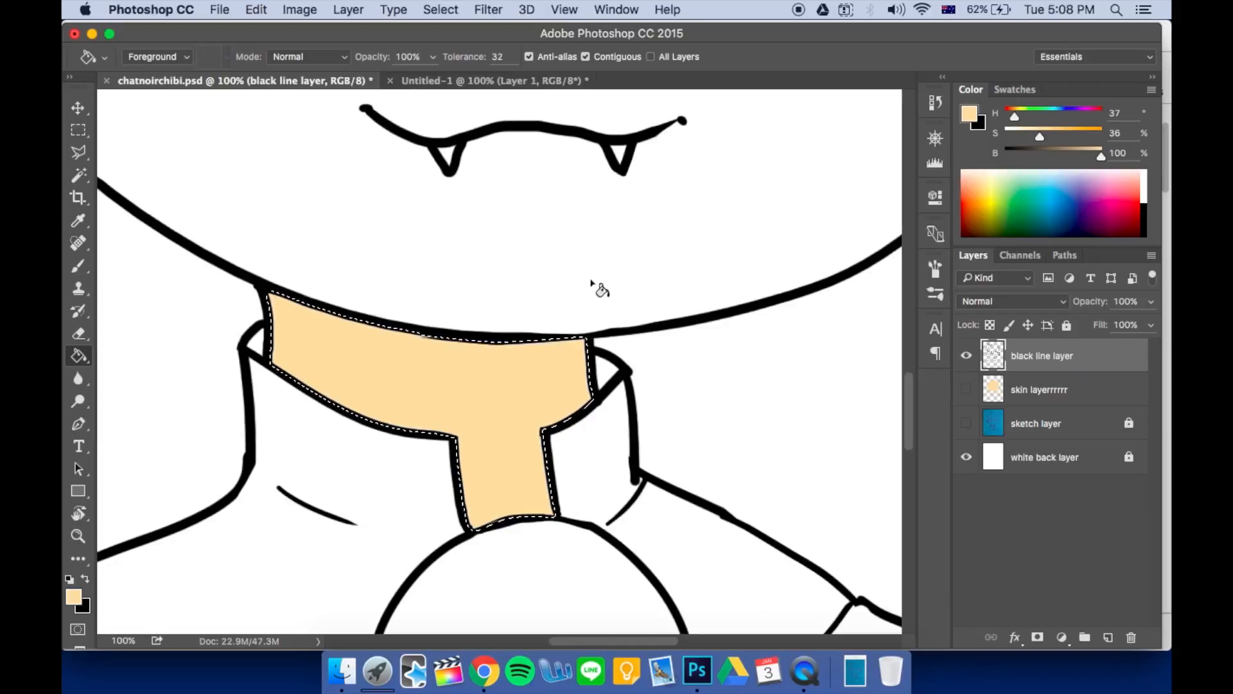
Show the skin layer again and undo the neck fill on the black line layer
click(1057, 393)
click(1057, 367)
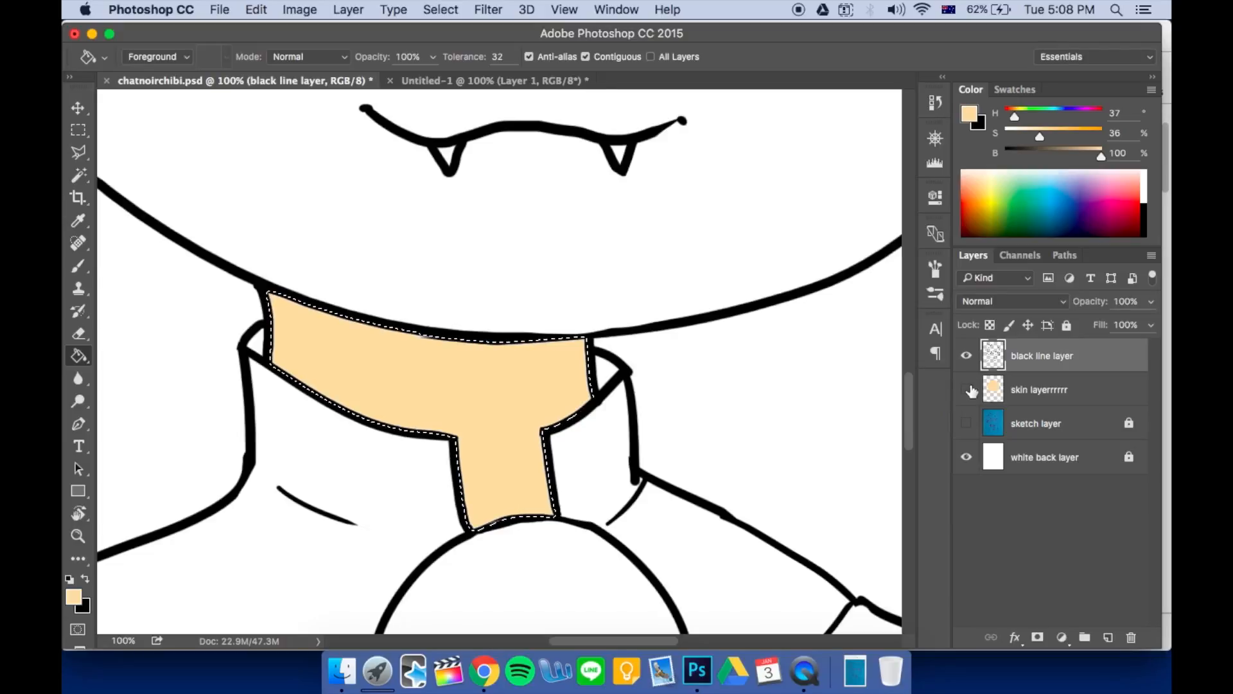
click(966, 390)
key(super+z)
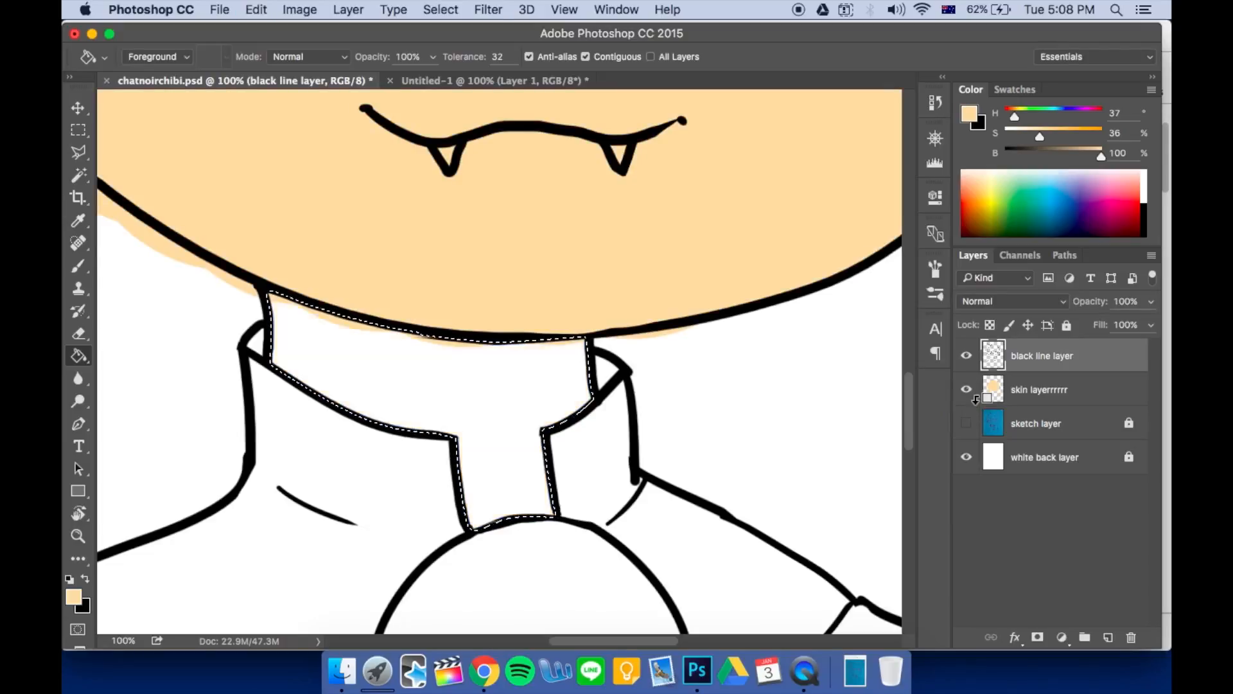
Fill the neck selection with the skin colour on the skin layer, check it with the lines hidden, and deselect
click(1059, 394)
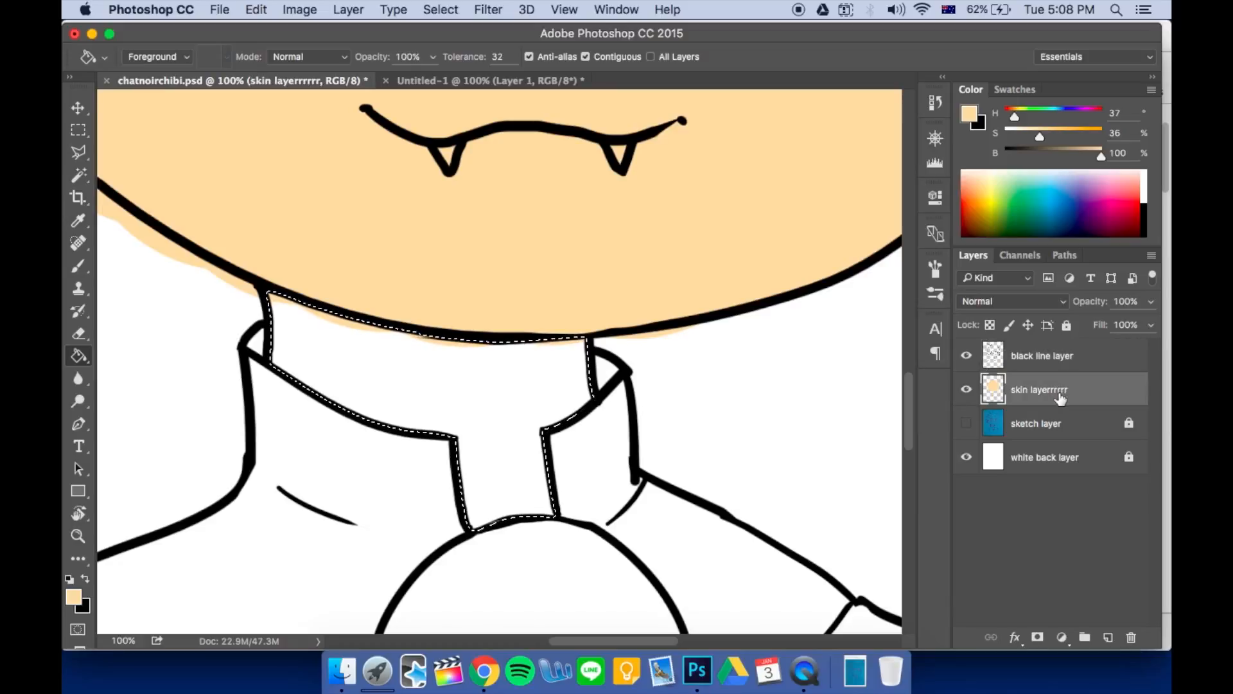
click(546, 390)
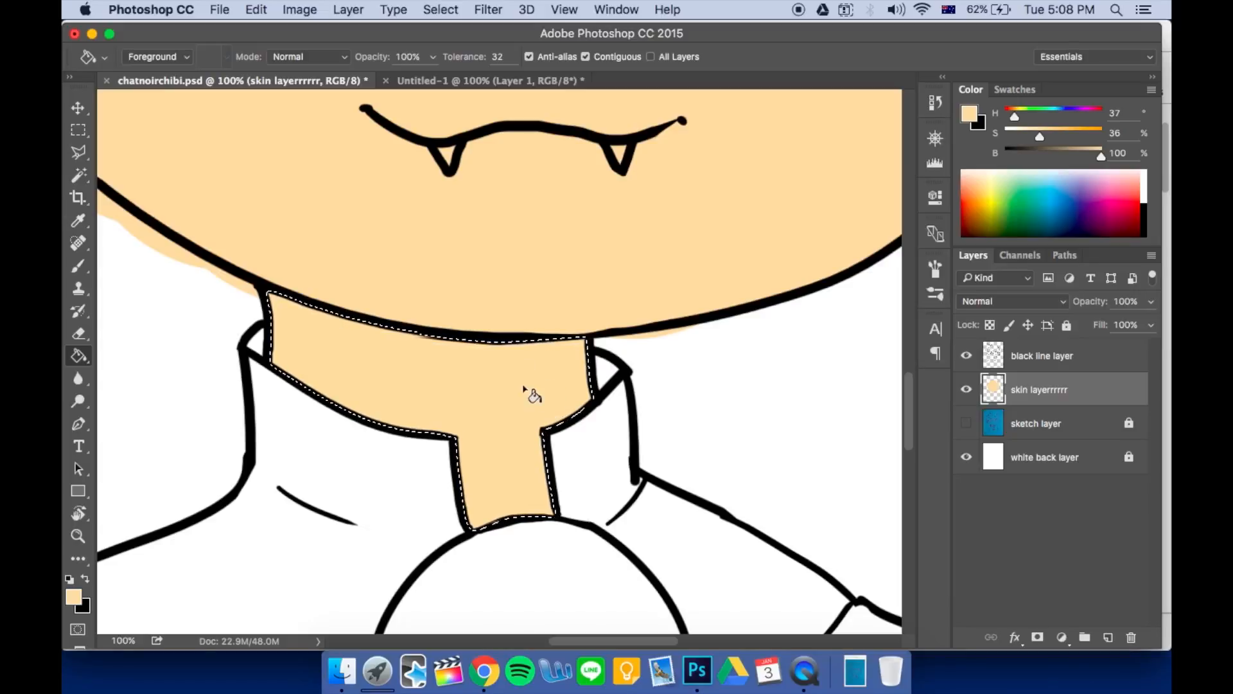
click(966, 356)
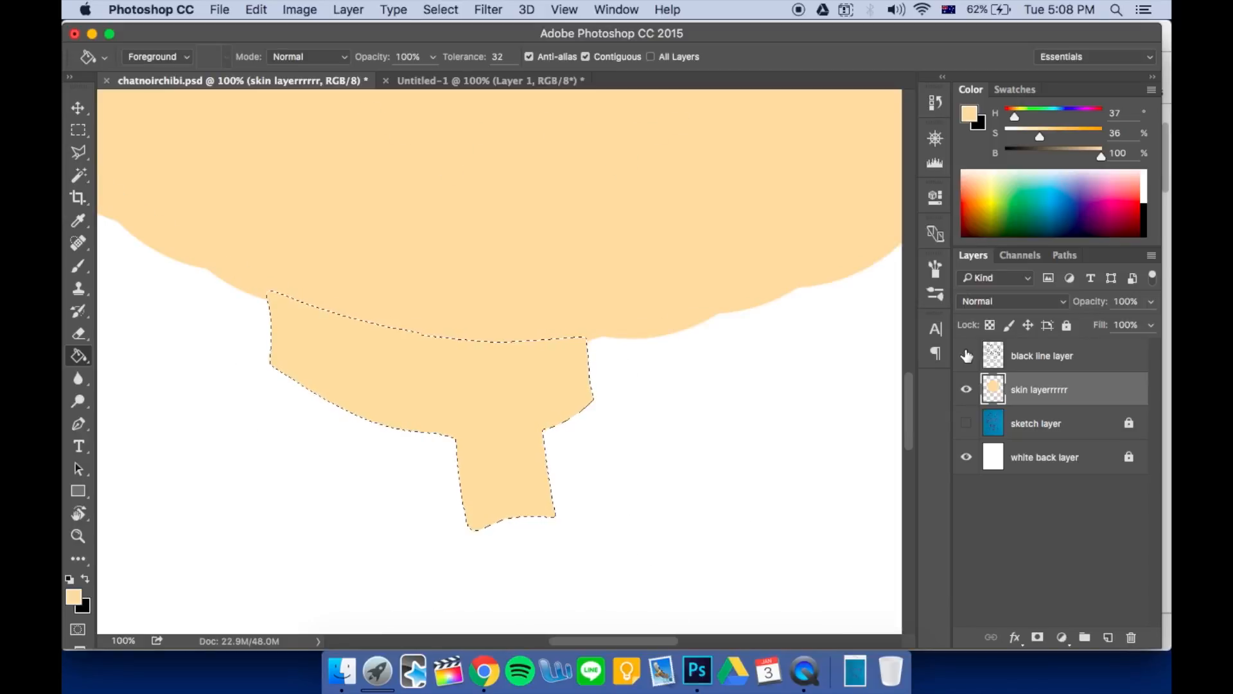
key(super+d)
click(966, 355)
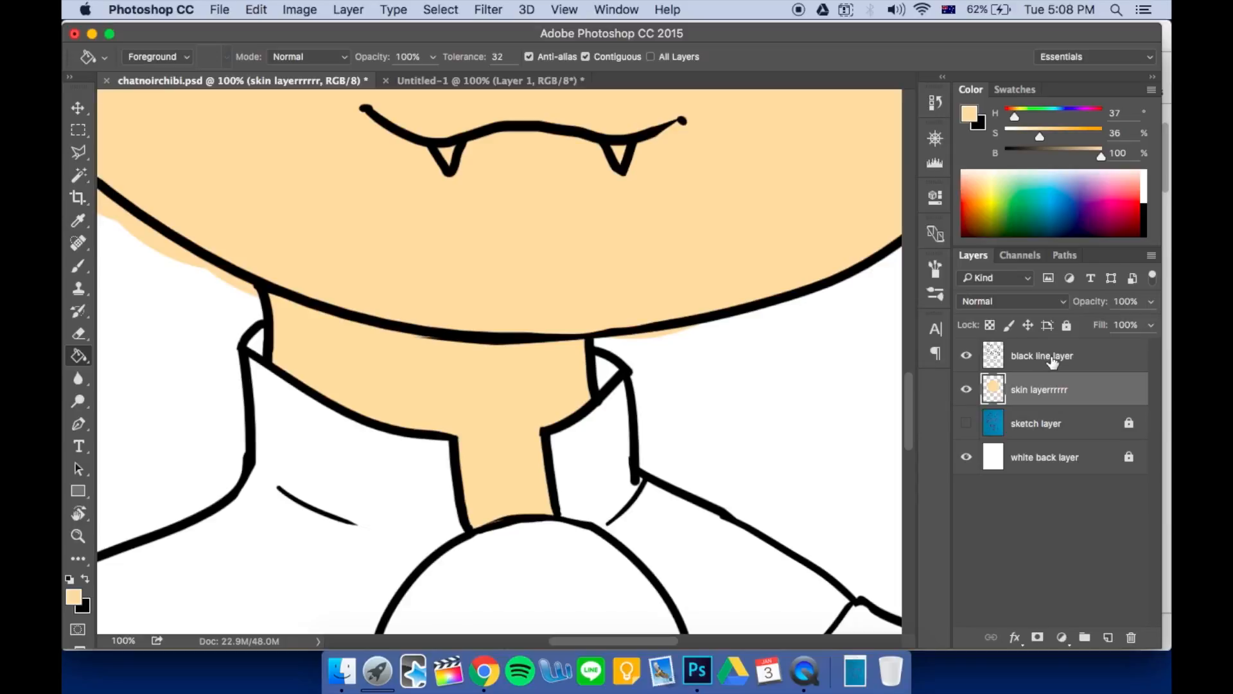
Lock the black line layer completely and make the skin layer active
click(1053, 359)
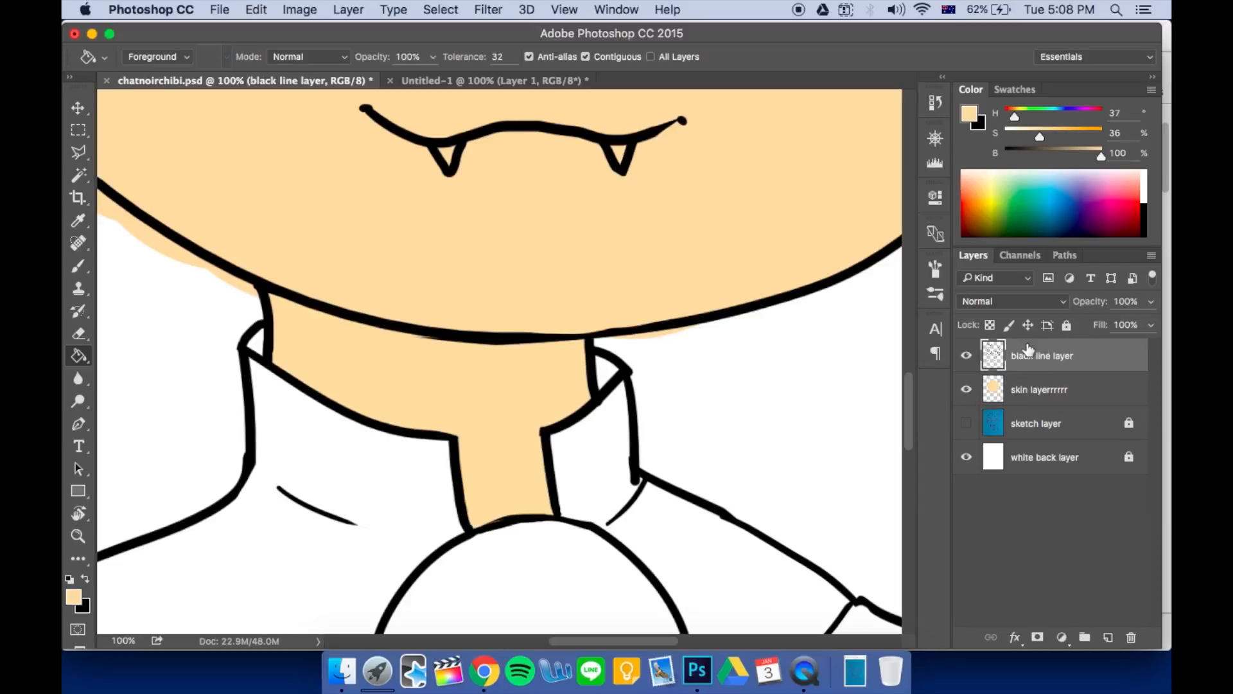
click(1067, 326)
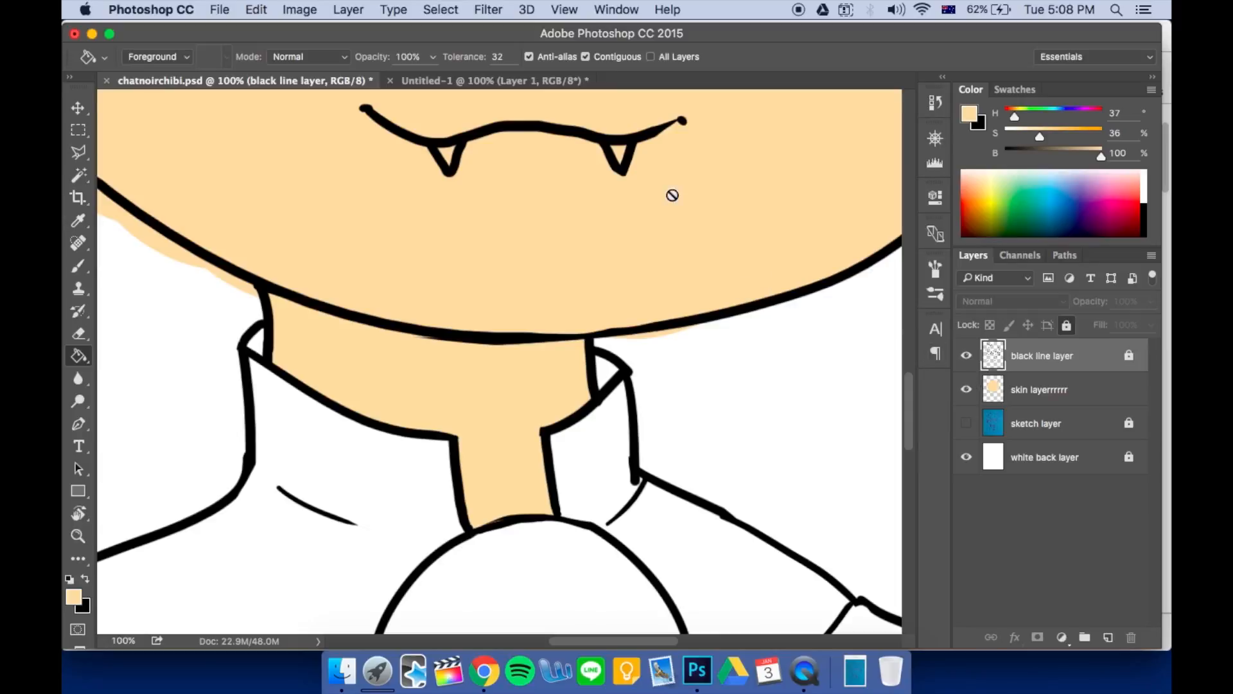
click(1071, 398)
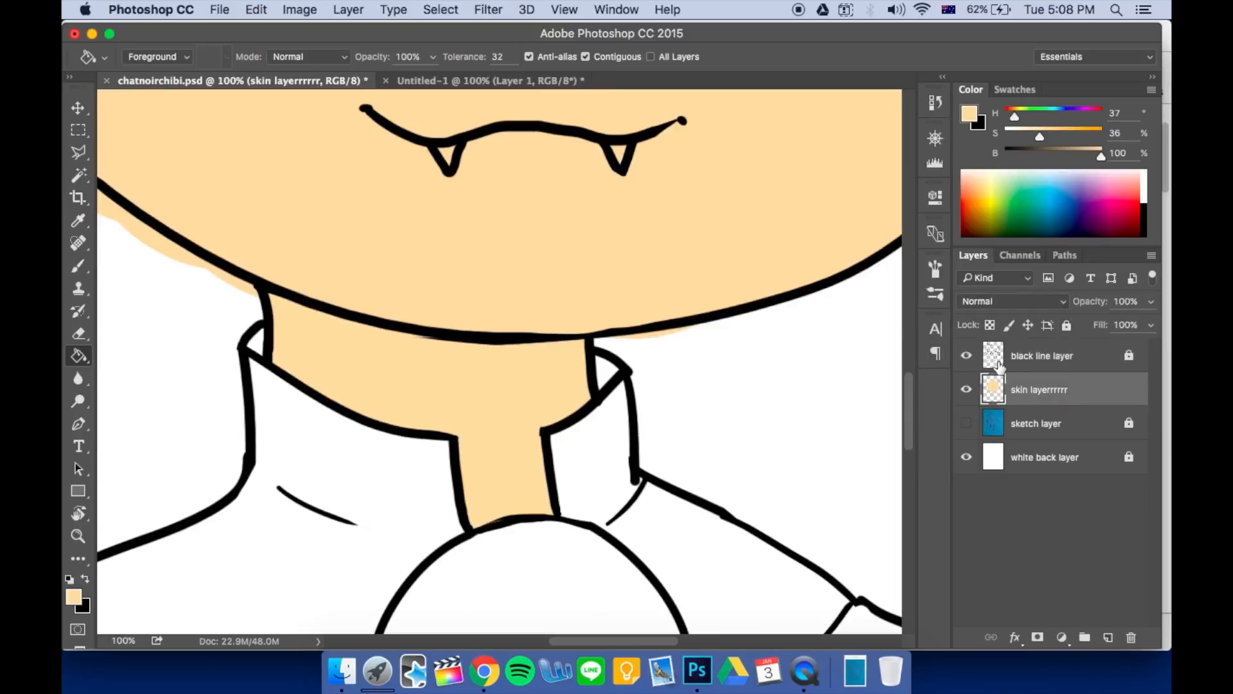
With the Eraser at size 20, remove the skin colour spilling below the left jawline beside the collar
key(e)
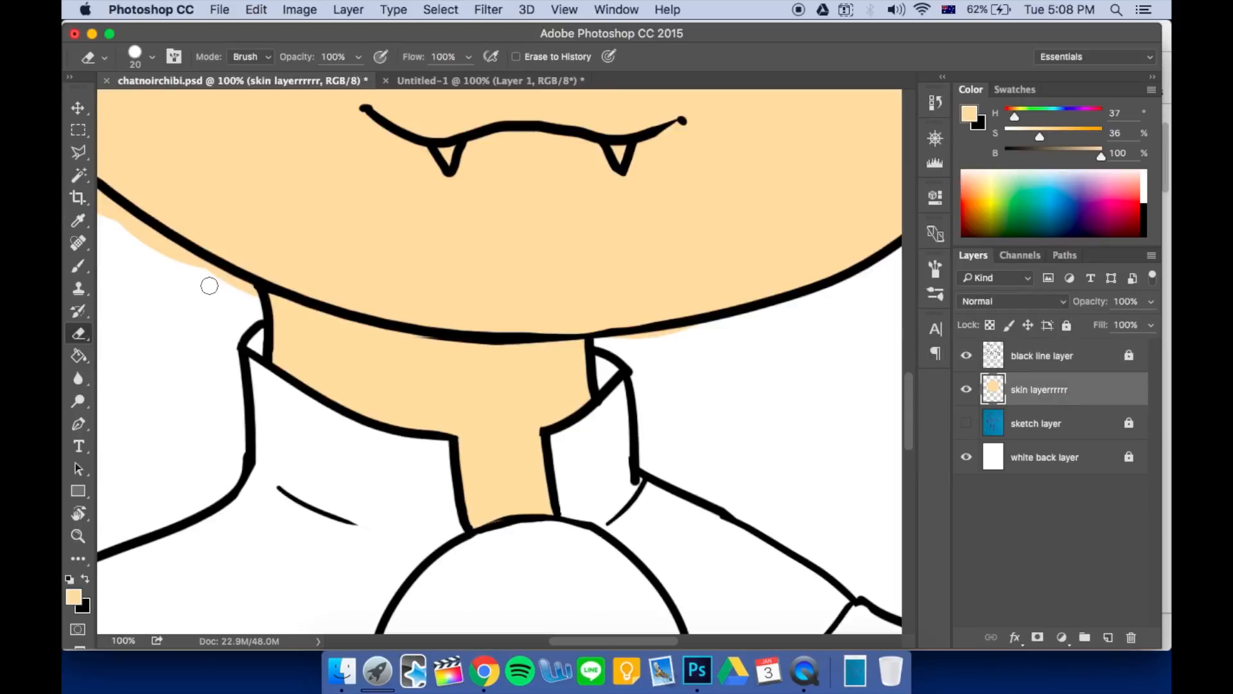
mouse_move(210, 286)
mouse_down()
mouse_move(251, 292)
mouse_move(413, 418)
mouse_up()
drag(333, 374, 392, 383)
mouse_move(288, 336)
mouse_down()
mouse_move(360, 371)
mouse_move(309, 328)
mouse_up()
Outline the skin spill between the left jawline and the hair strand with the Polygonal Lasso and delete it
key(l)
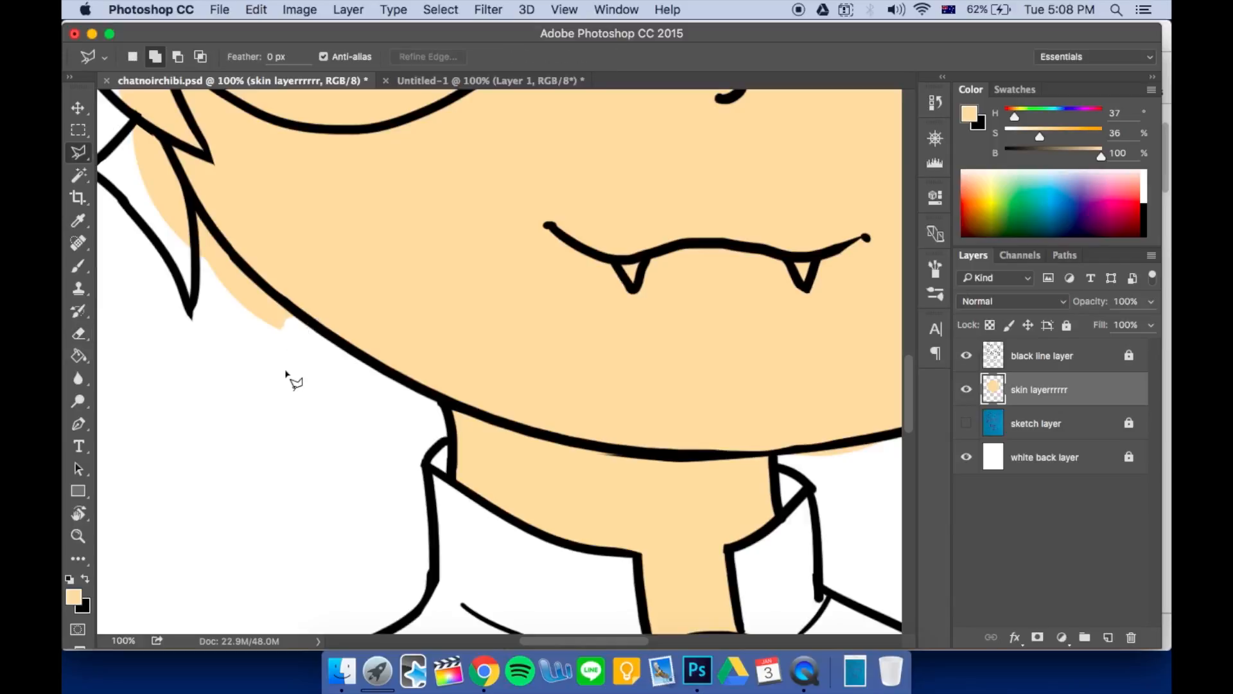
click(290, 366)
click(306, 323)
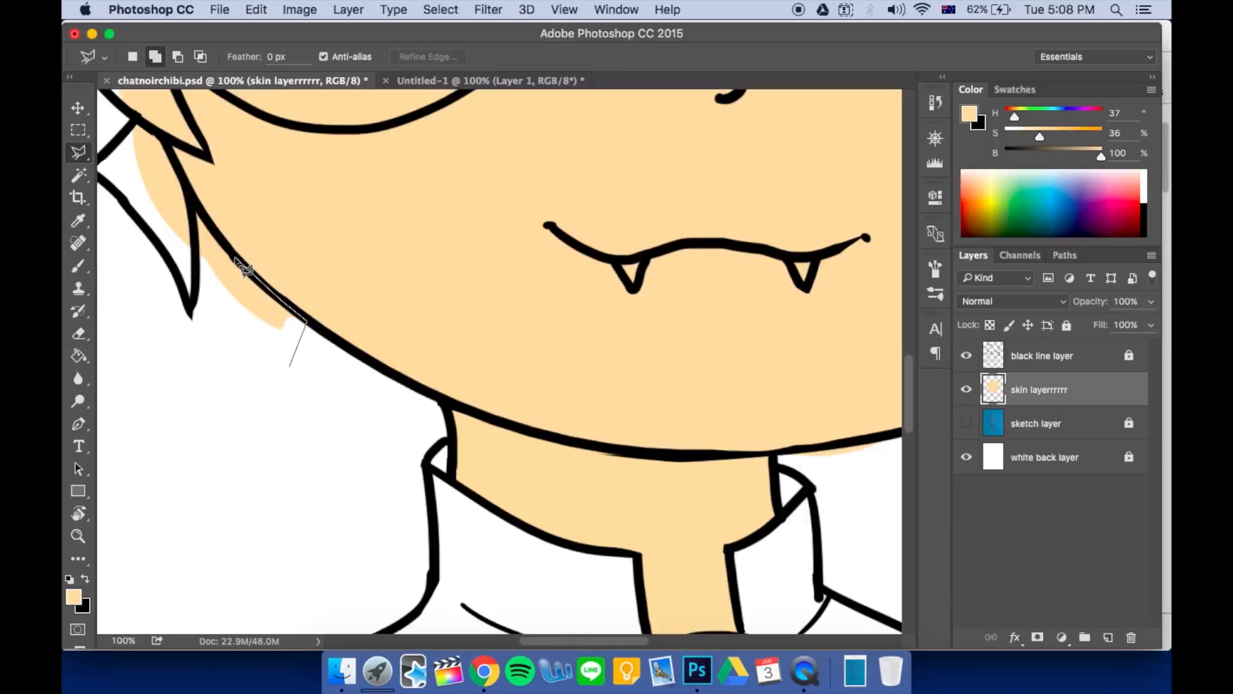
click(191, 194)
click(198, 278)
click(261, 345)
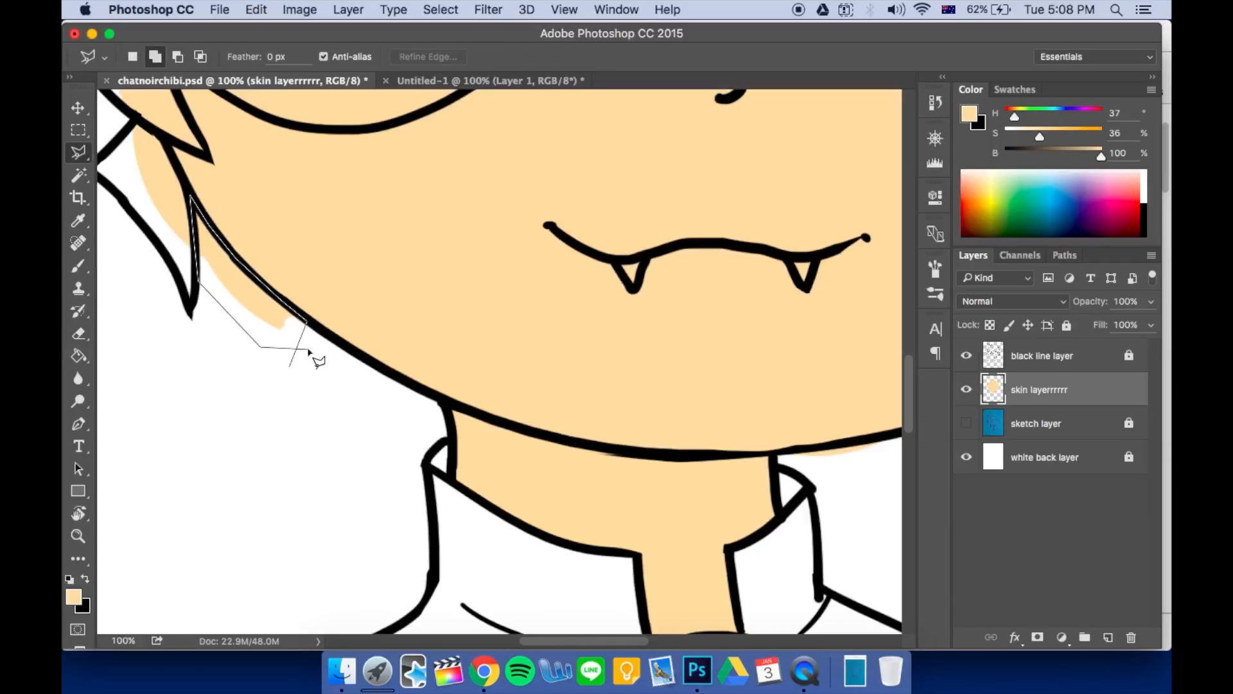
double_click(302, 346)
key(Delete)
Outline the skin spill below the right jawline, from collar to hair tuft, with the Polygonal Lasso, delete it and deselect
scroll(503, 281, right, 7)
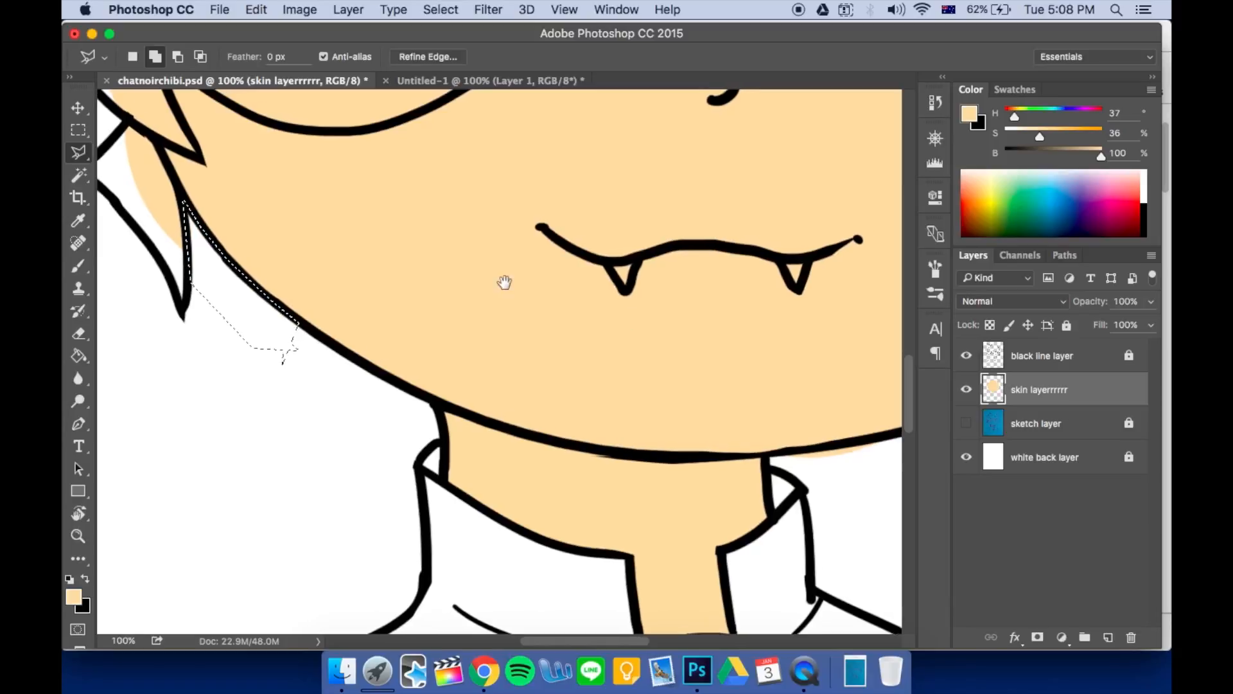
scroll(449, 273, down, 2)
click(626, 456)
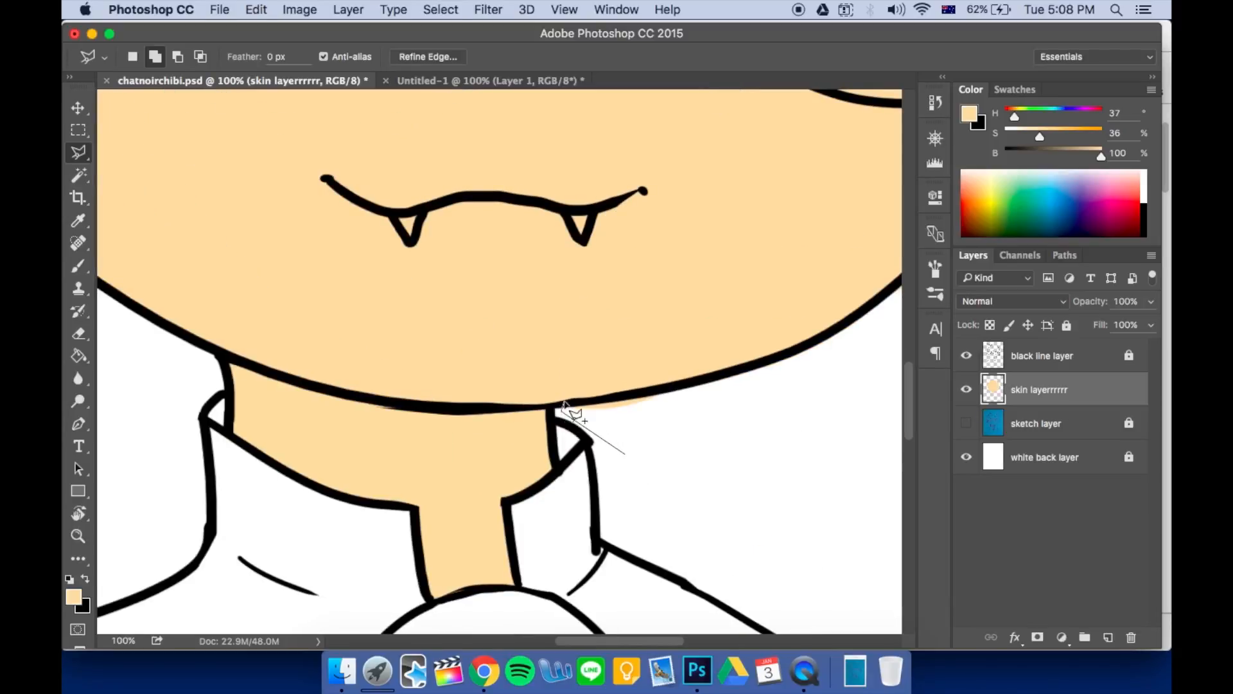
click(563, 402)
click(864, 345)
scroll(578, 475, right, 10)
scroll(578, 476, up, 5)
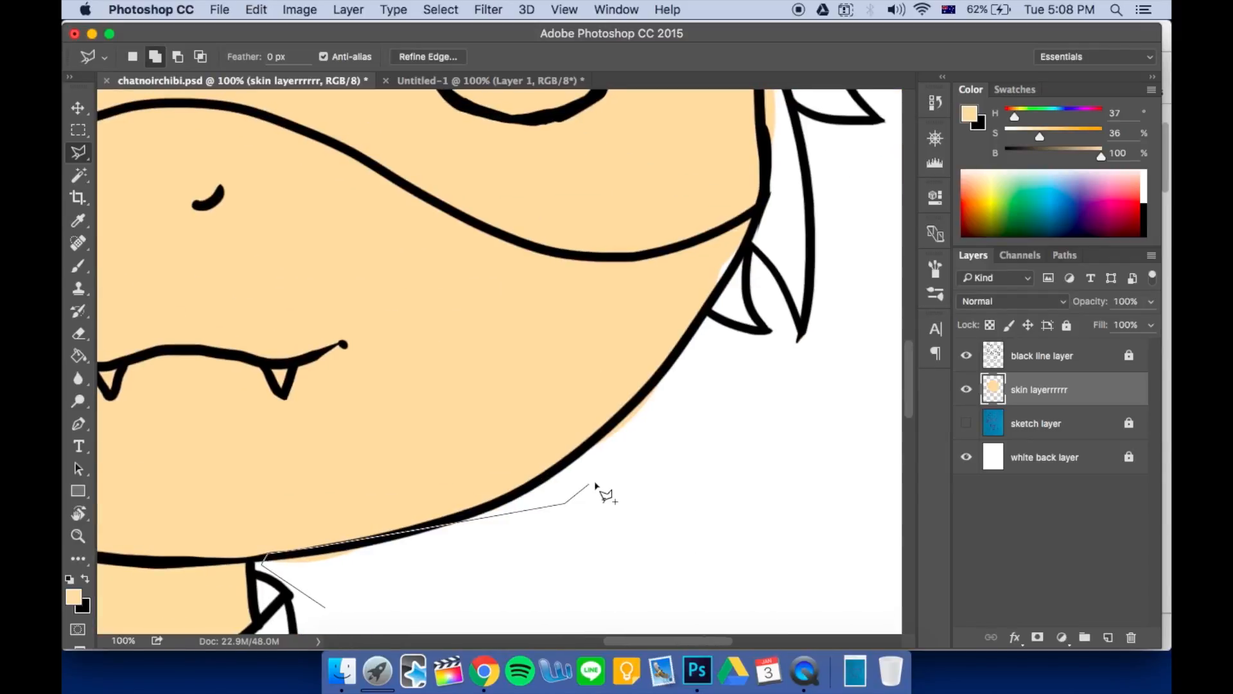
click(580, 446)
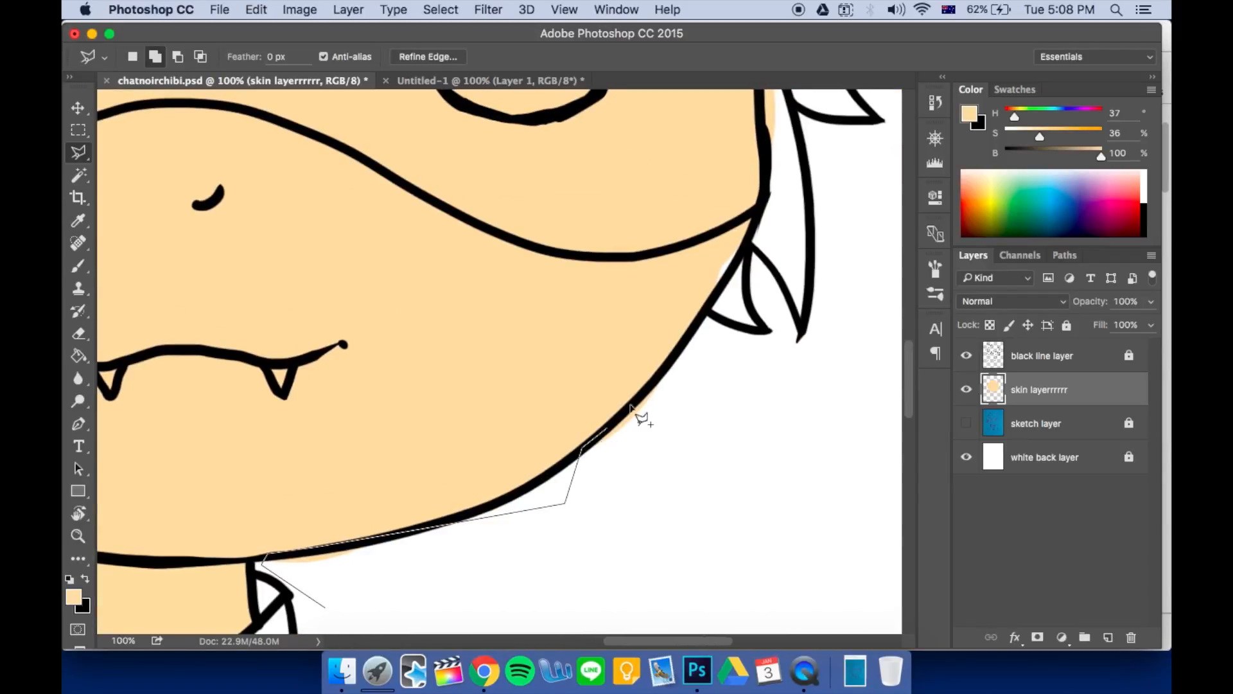
click(690, 345)
click(726, 380)
click(681, 460)
double_click(539, 578)
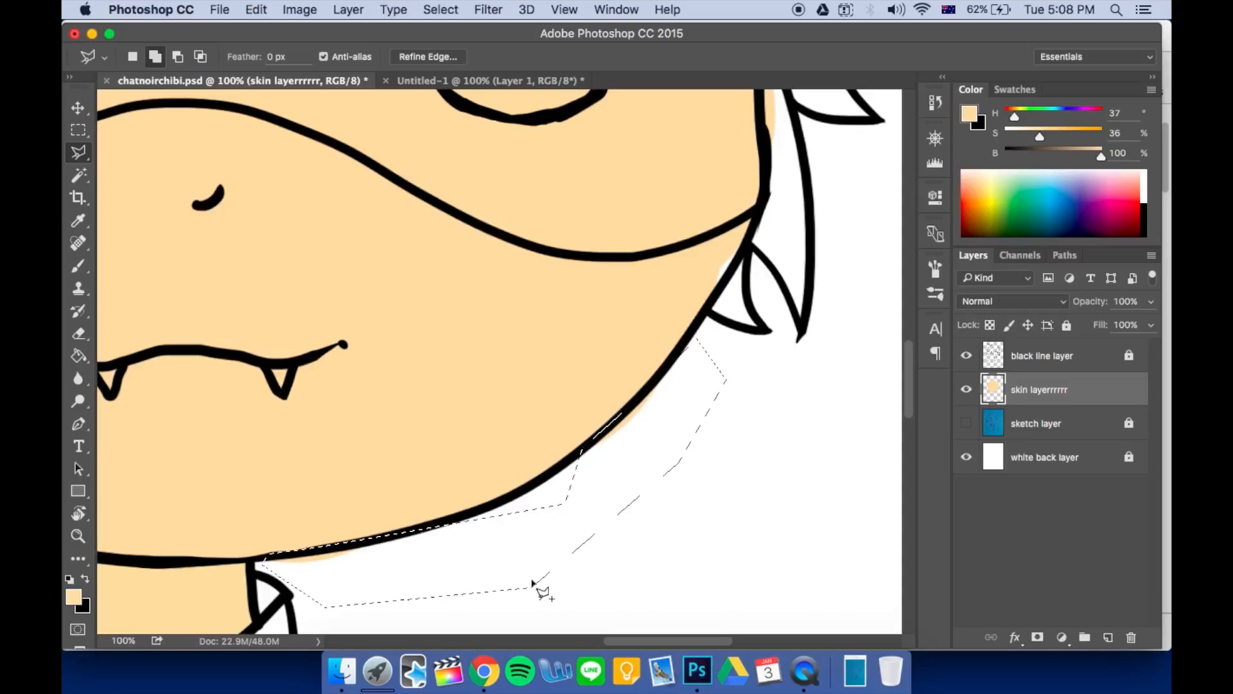
key(super+d)
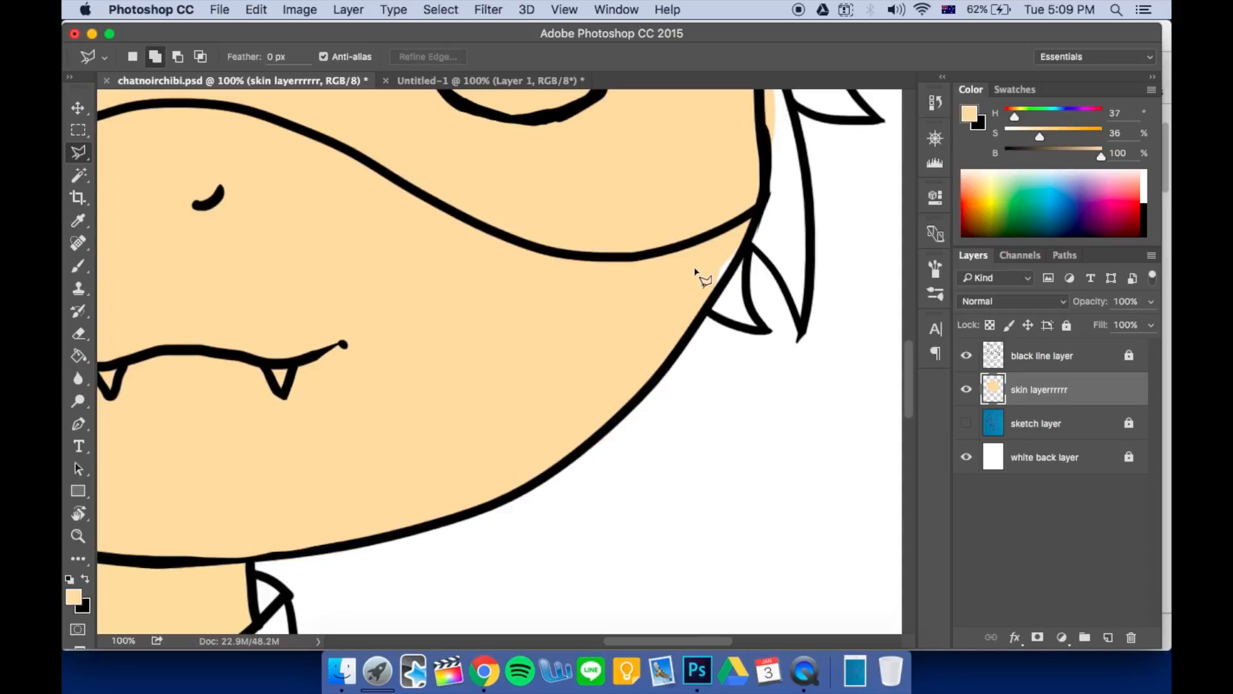
Add a new empty layer between the skin layer and the black line layer
key(b)
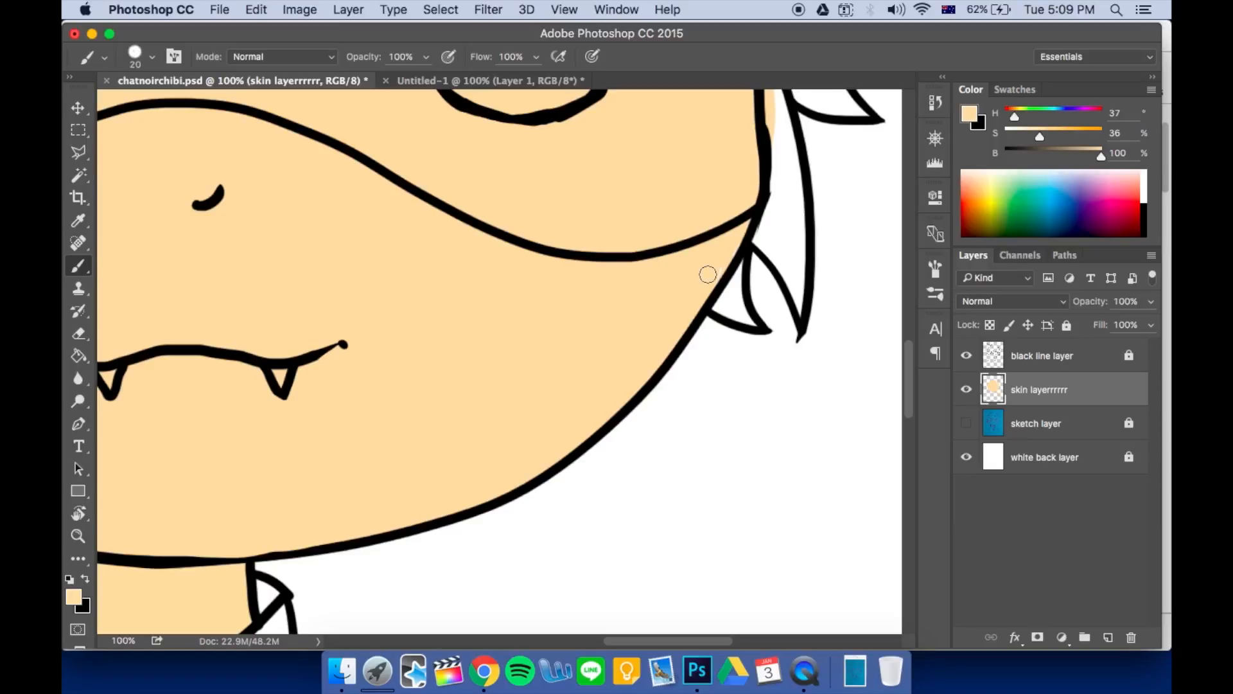
scroll(728, 150, up, 10)
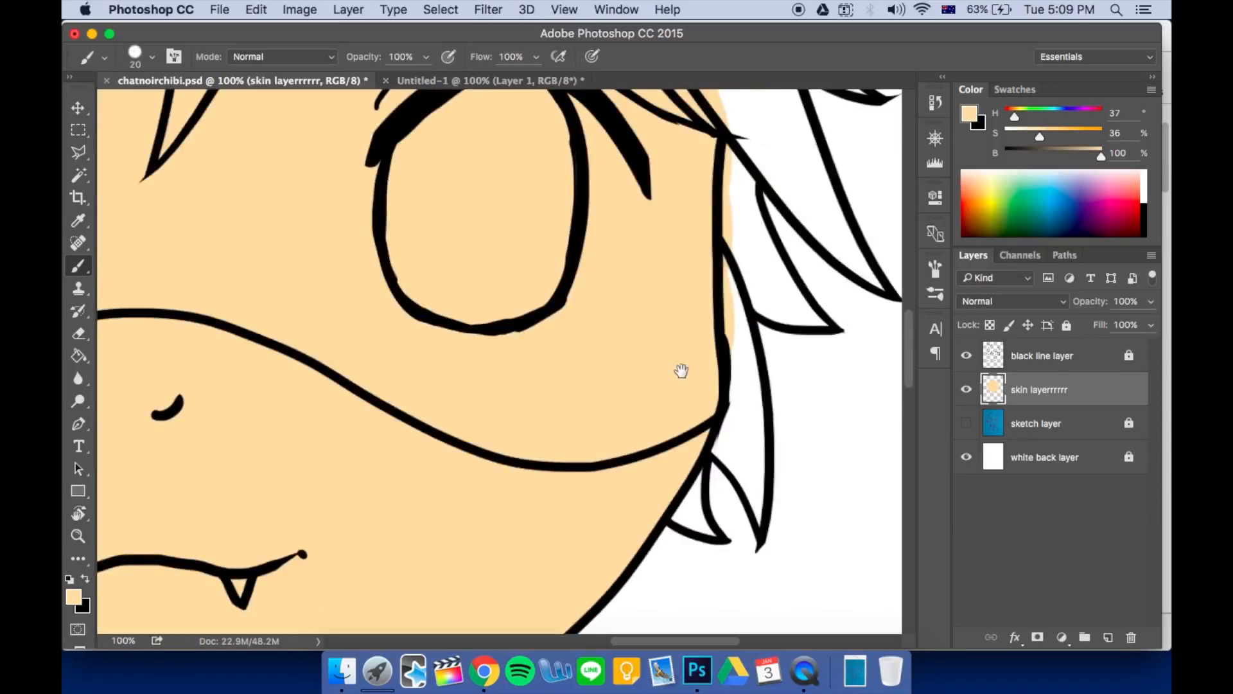
scroll(797, 356, down, 10)
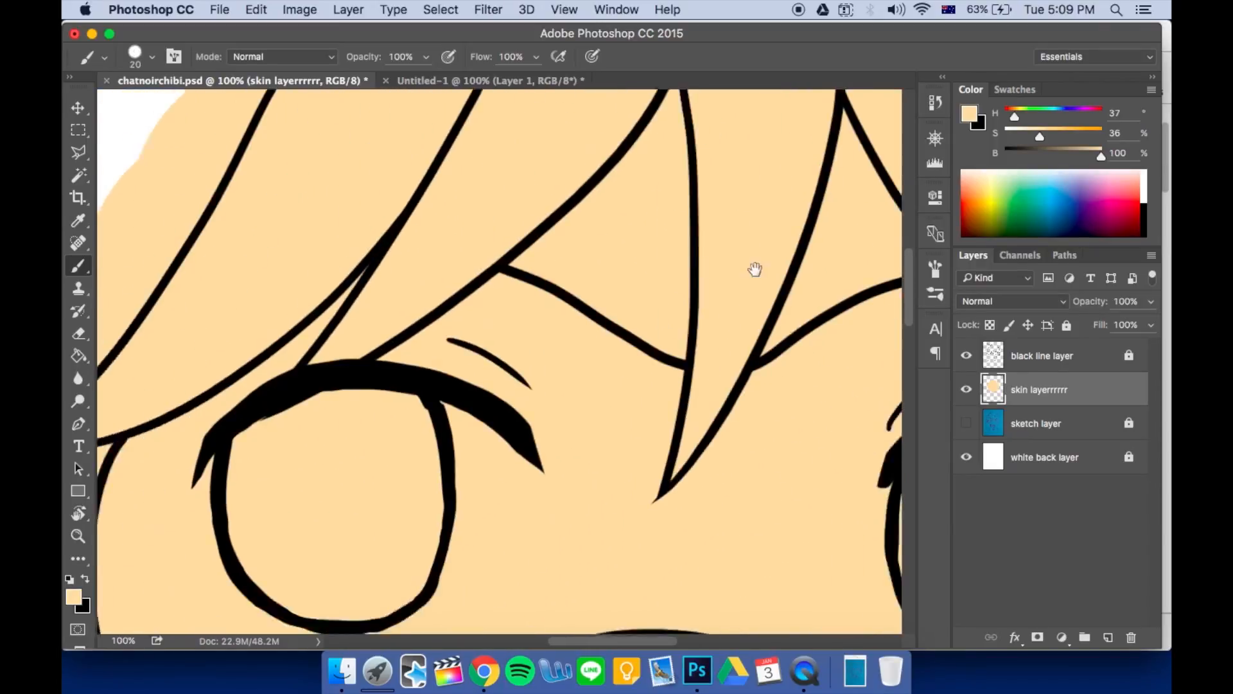
scroll(751, 267, left, 6)
drag(578, 280, 441, 116)
drag(452, 169, 600, 454)
mouse_move(577, 234)
mouse_down()
mouse_move(604, 348)
mouse_move(529, 325)
mouse_up()
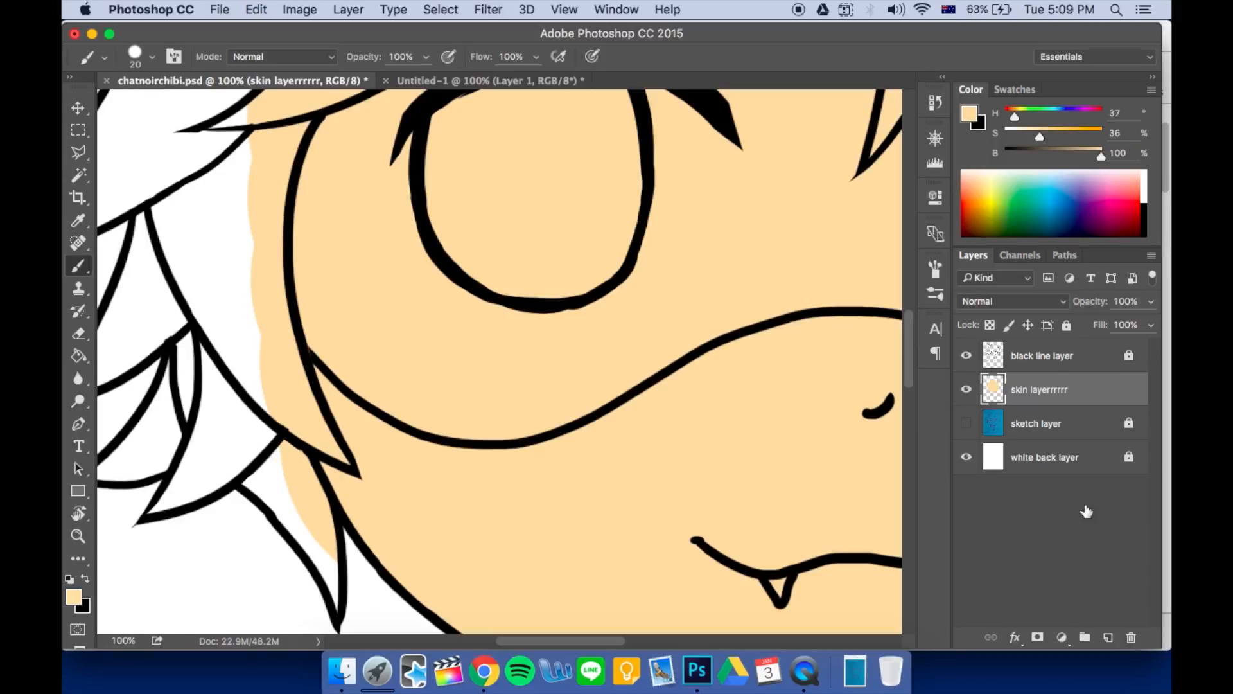
click(1109, 637)
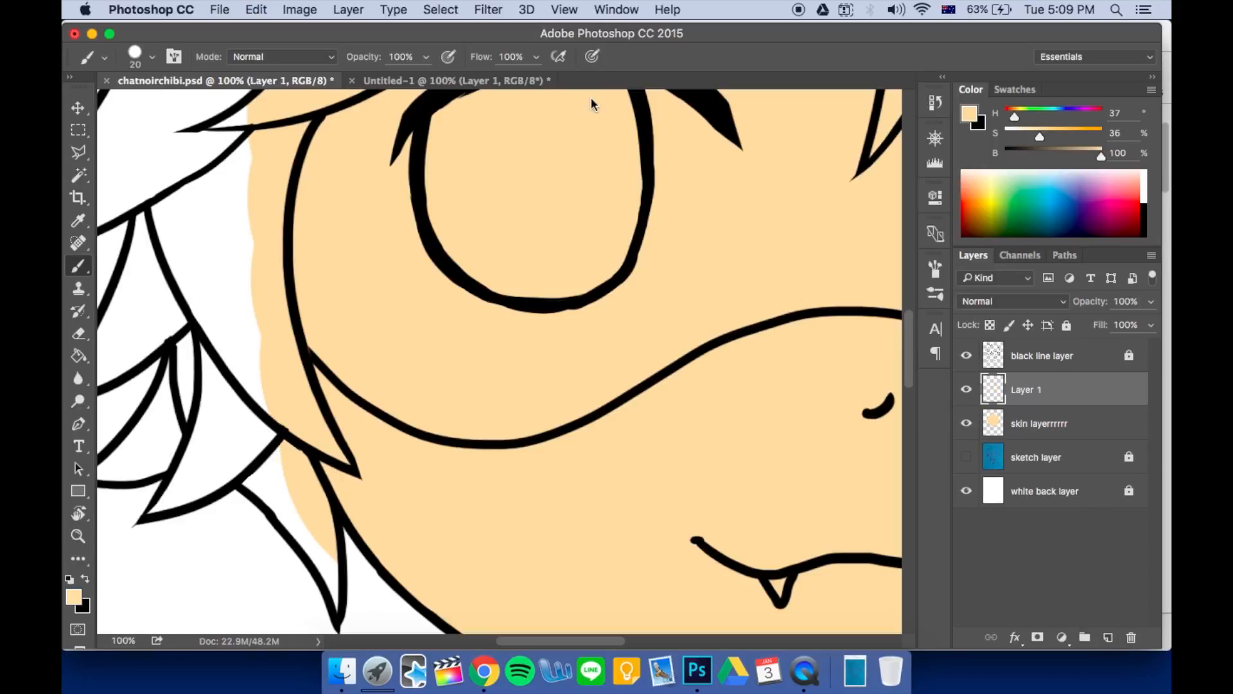
Consult the reference picture's blond hair and set the foreground colour to golden yellow f3cb12 in the drawing
click(496, 78)
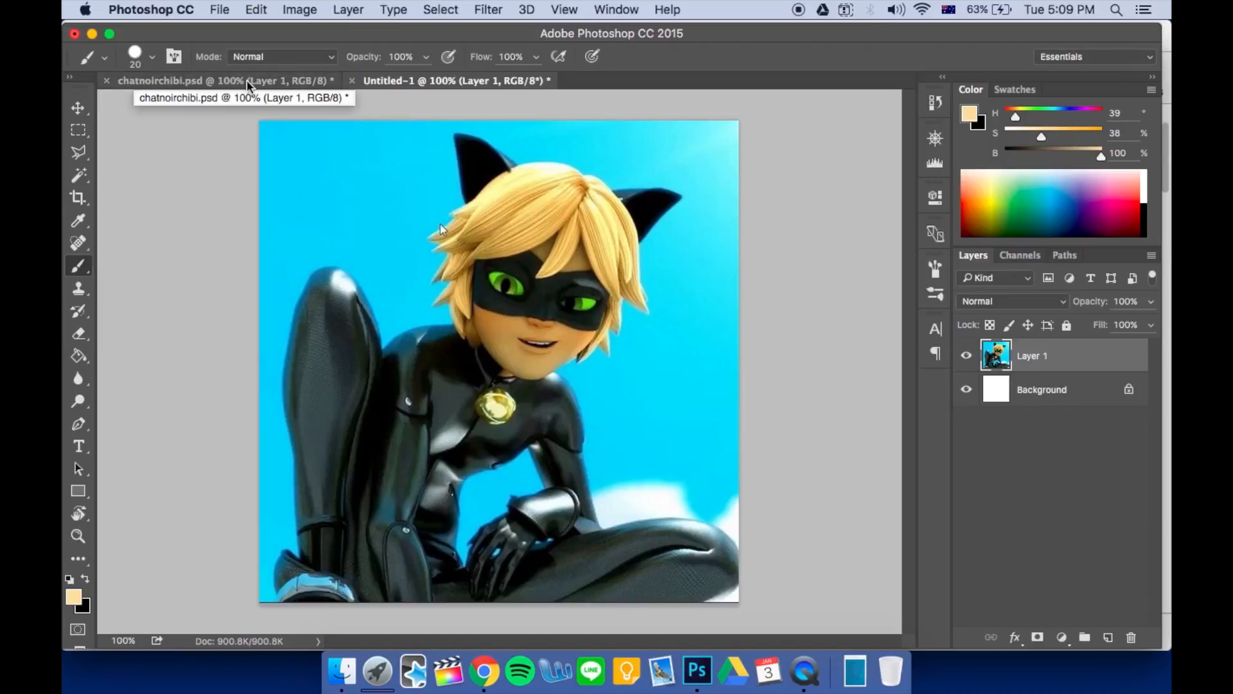
click(992, 203)
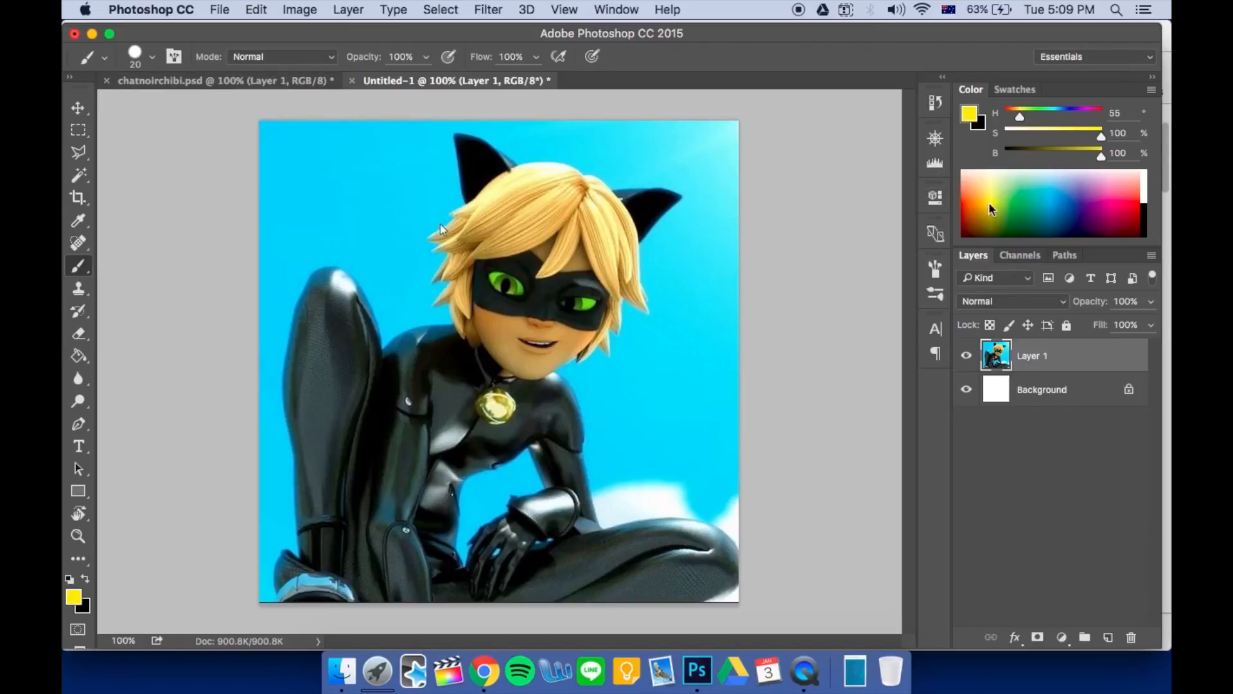
click(257, 81)
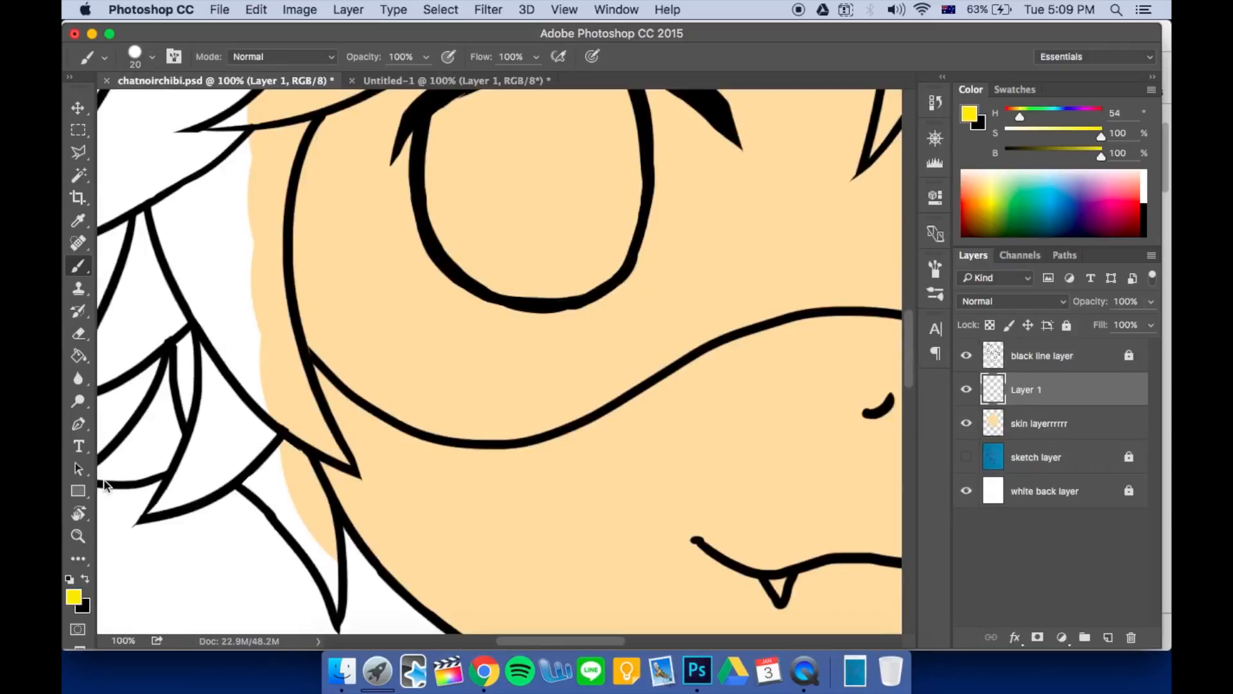
click(75, 599)
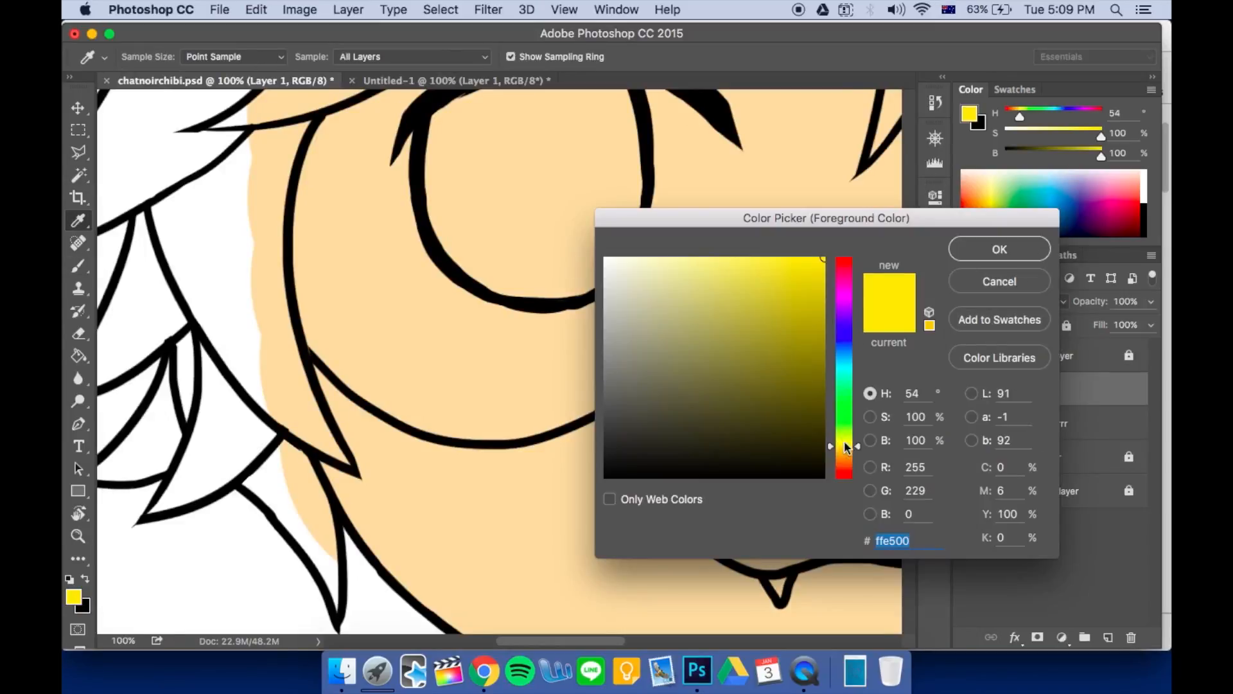
drag(846, 445, 849, 450)
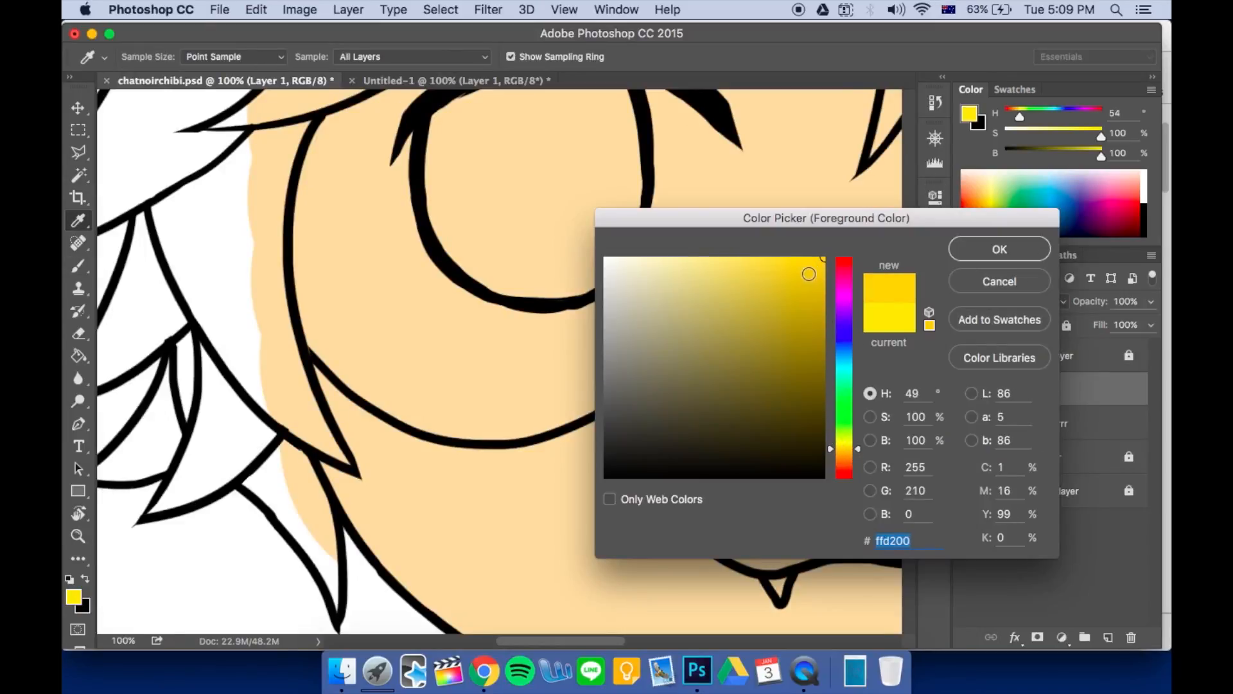
drag(809, 275, 808, 268)
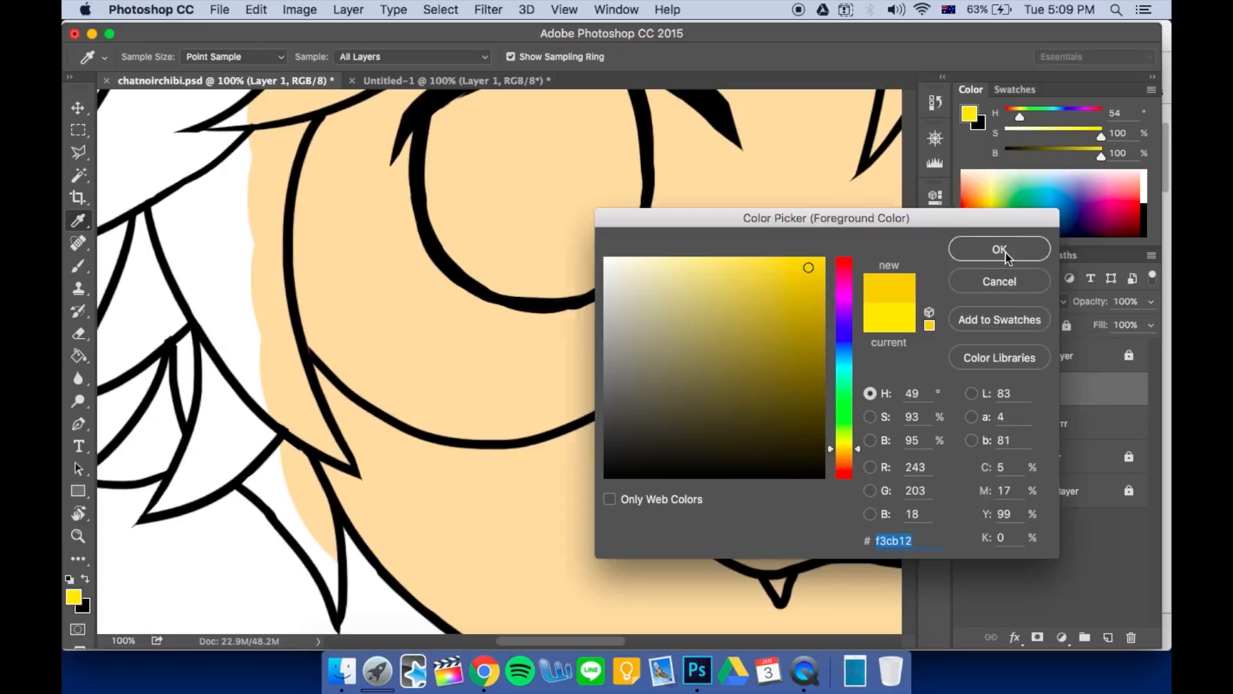
click(1002, 252)
Try brushing yellow at size 20 over the hair strands beside the left jawline, and undo the stroke
key(super+minus)
key(super+minus)
key(super+minus)
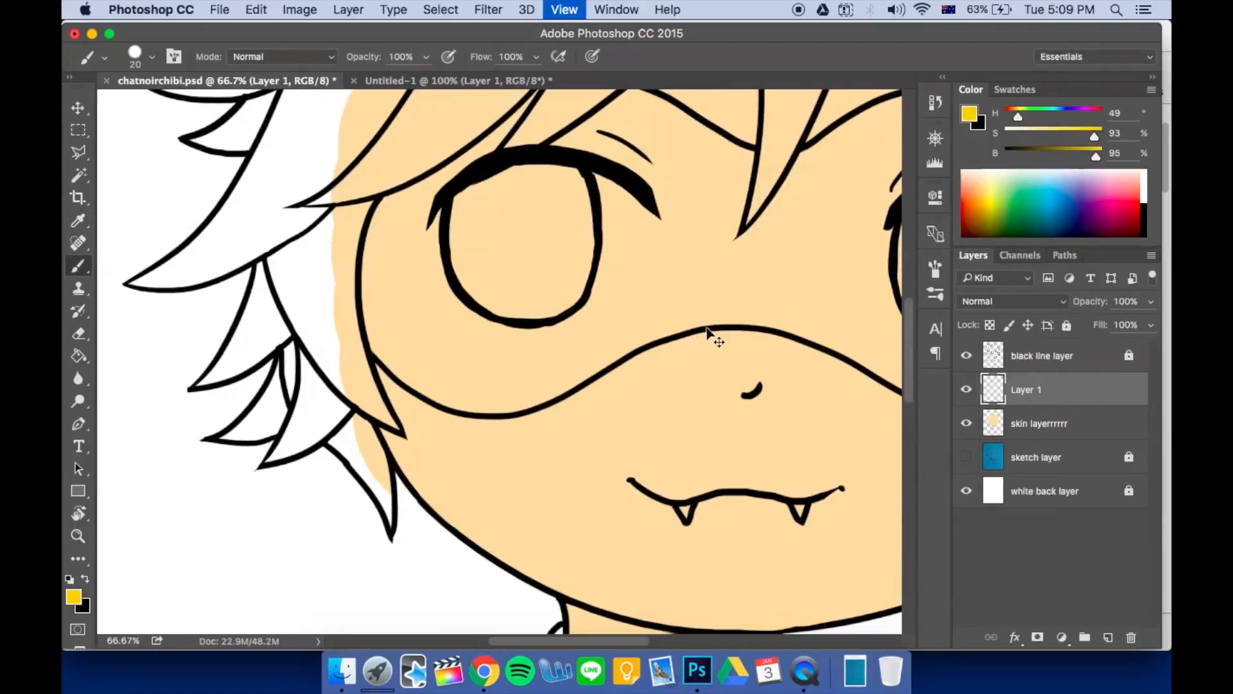
key(super+plus)
key(super+plus)
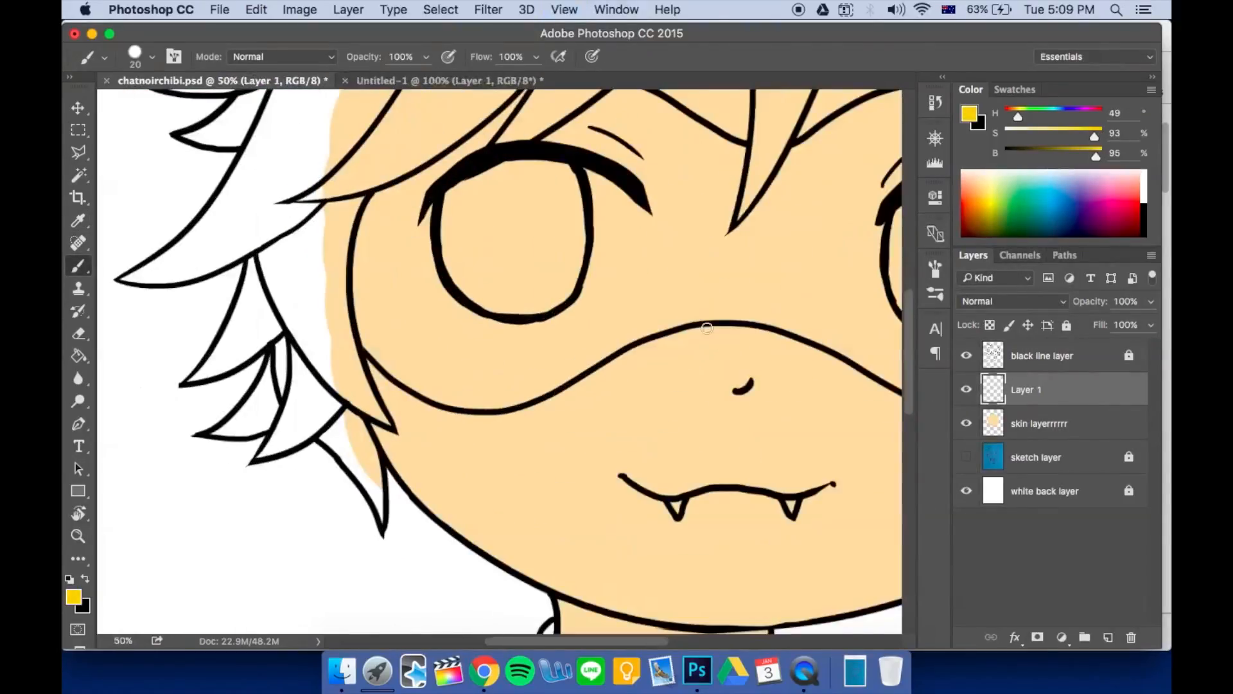
mouse_move(366, 434)
mouse_down()
mouse_move(330, 399)
mouse_move(361, 438)
mouse_up()
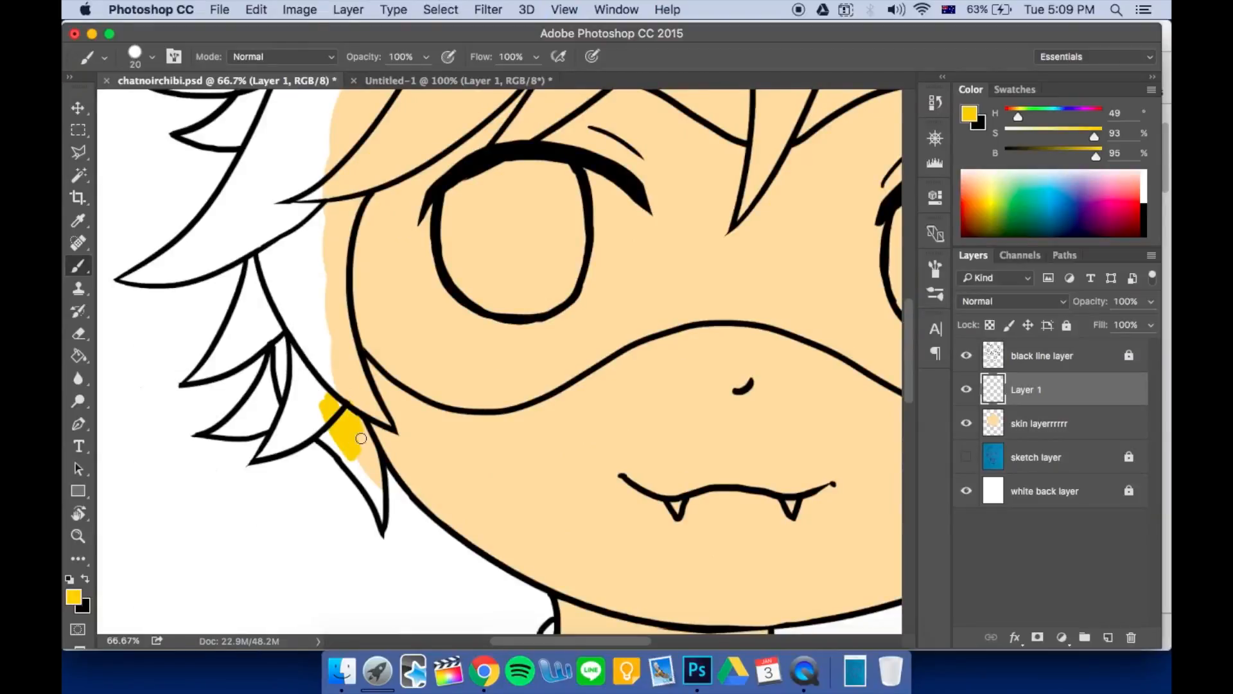
key(super+z)
With the Polygonal Lasso, trace the hair's inner edge from the lowest left strand tip up along the face line
click(80, 152)
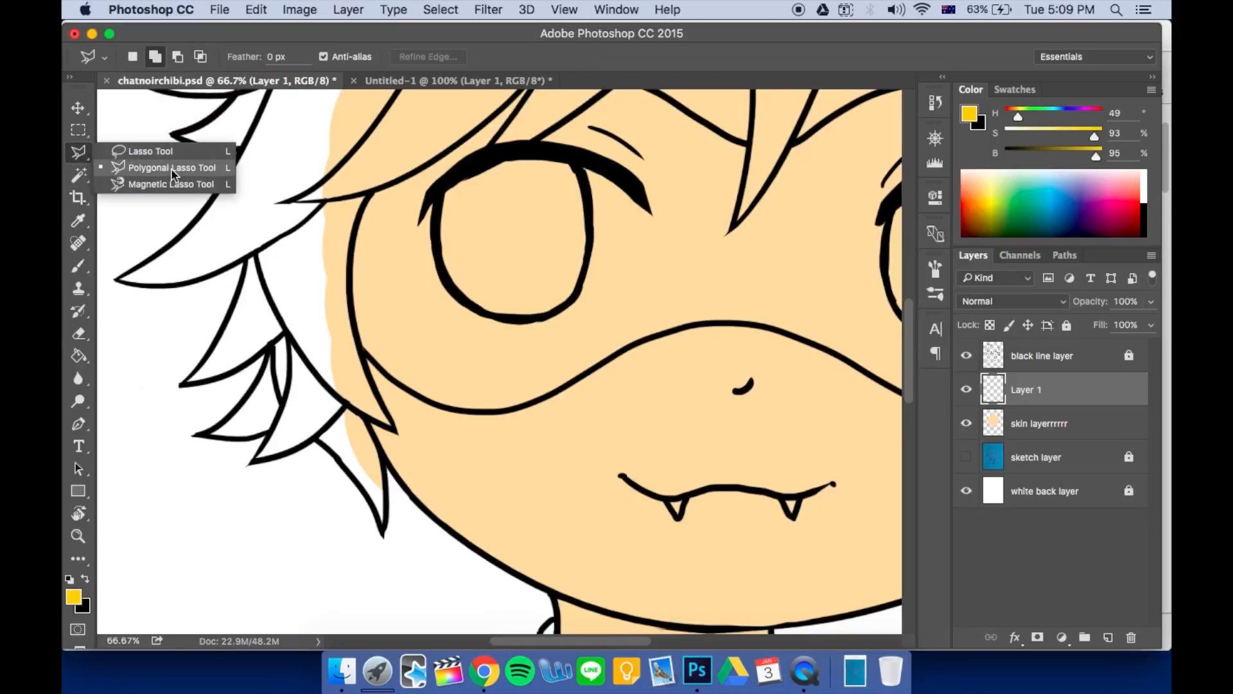
click(201, 169)
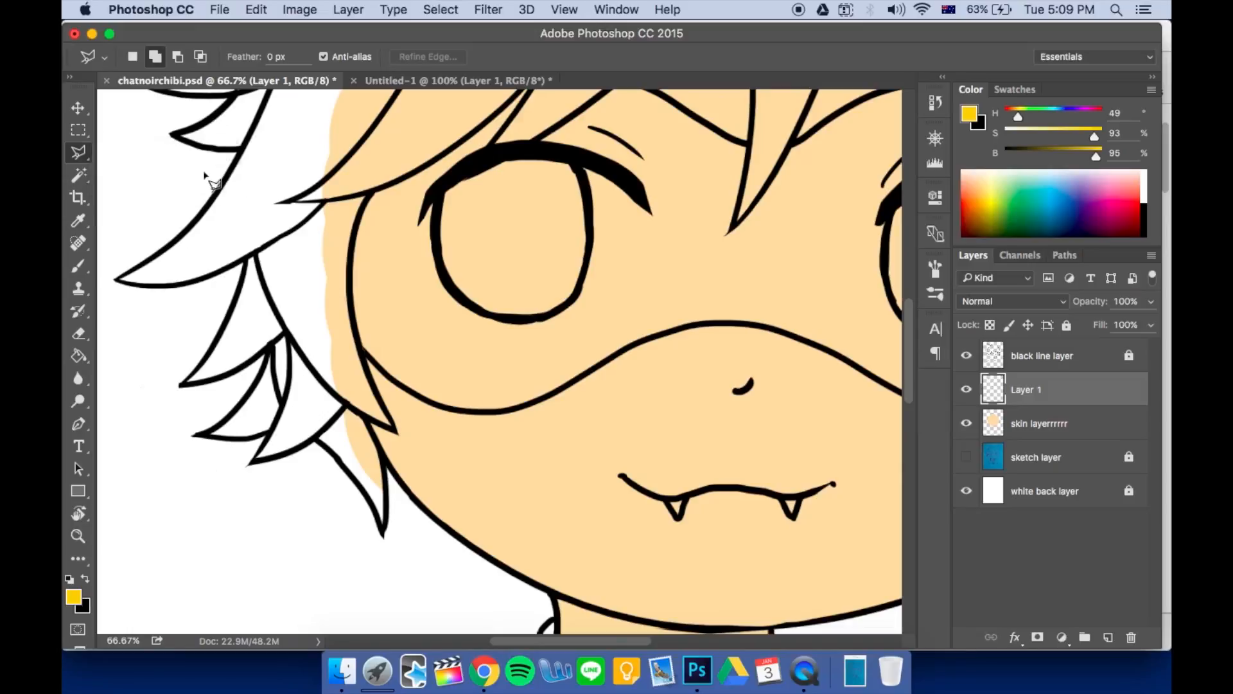
scroll(379, 421, up, 1)
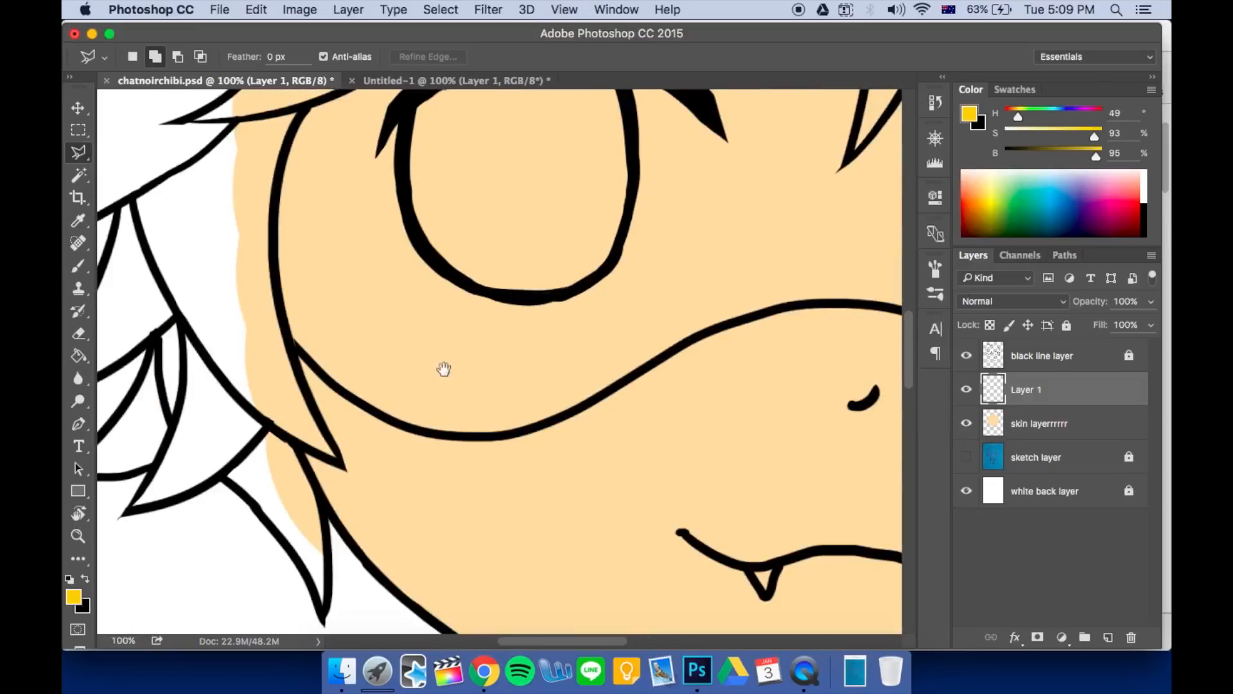
mouse_move(441, 366)
mouse_down()
mouse_move(466, 226)
mouse_move(472, 246)
mouse_up()
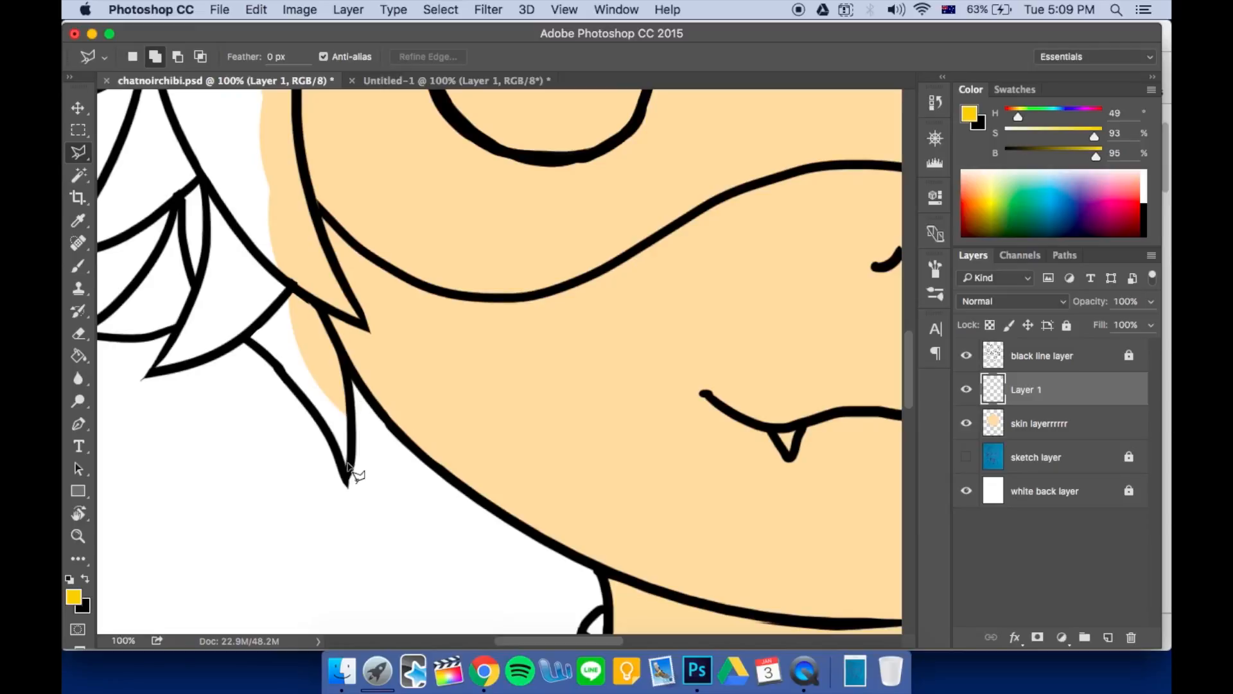
click(353, 442)
click(350, 378)
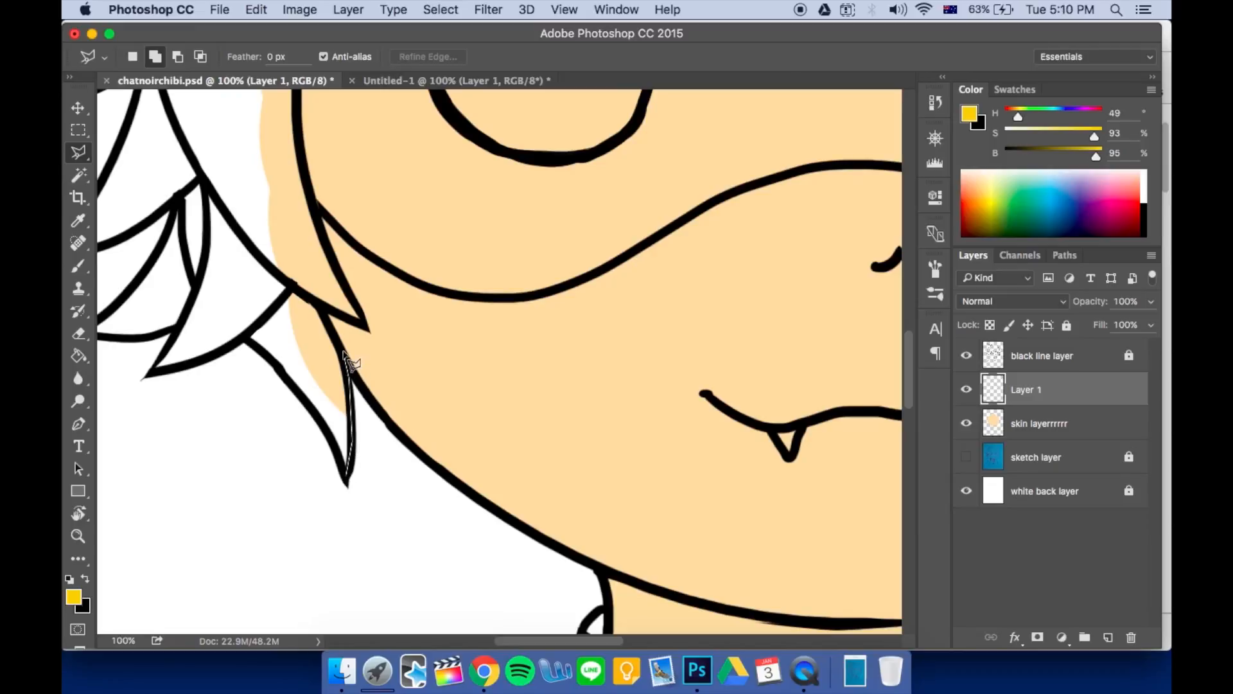
click(322, 307)
click(367, 328)
click(309, 174)
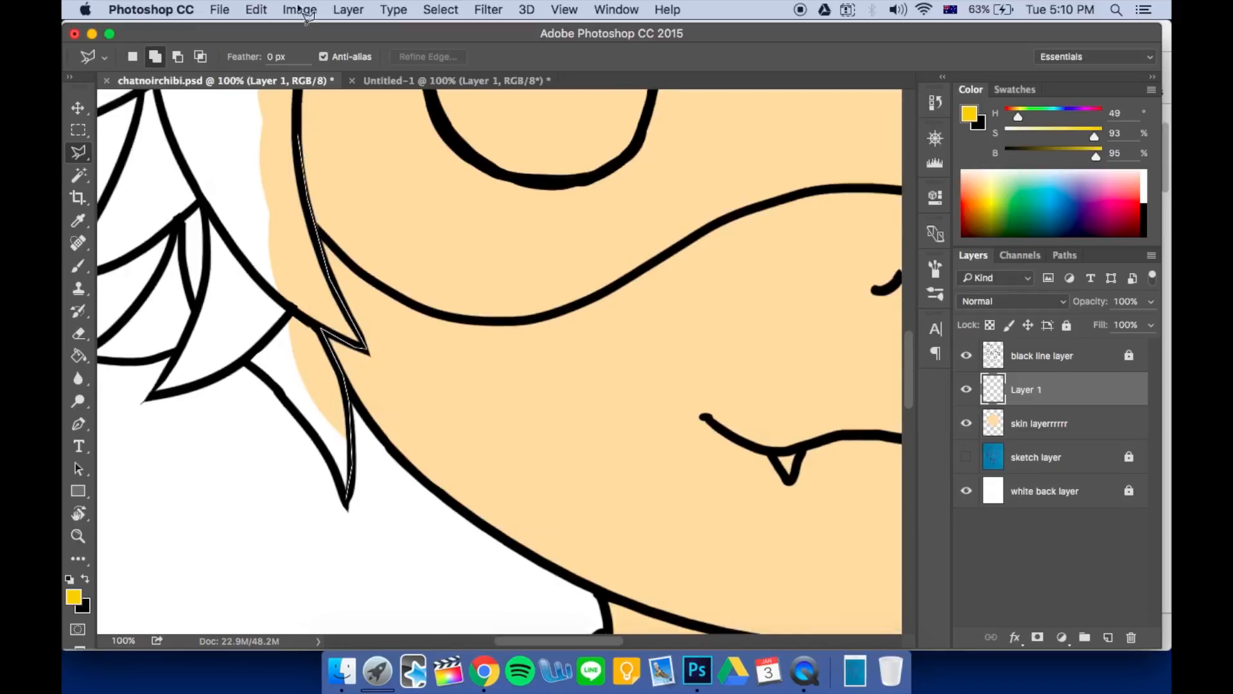
Continue the lasso outline above the left eye, across the fringe and around the outer hair tips, closing the selection
click(624, 189)
click(713, 297)
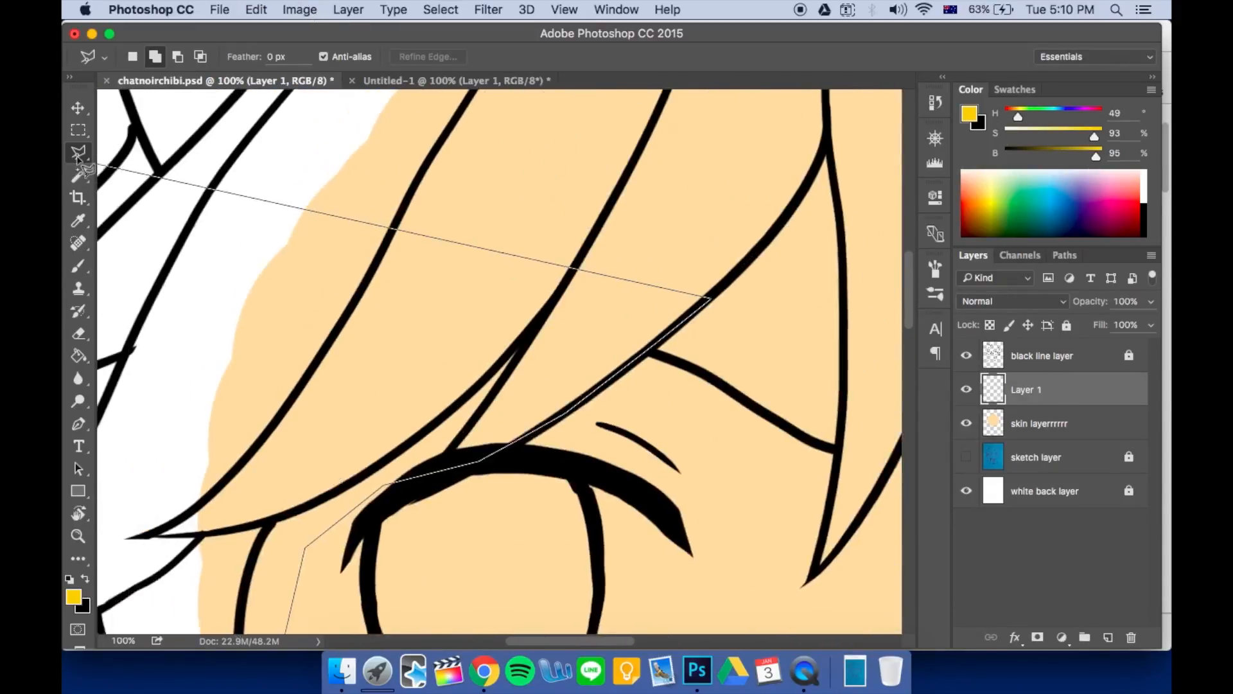
click(347, 162)
click(231, 273)
mouse_move(175, 348)
mouse_down()
mouse_move(259, 371)
mouse_move(278, 402)
mouse_move(234, 443)
mouse_move(340, 669)
mouse_move(267, 446)
mouse_move(154, 560)
mouse_move(166, 591)
mouse_move(265, 579)
mouse_move(320, 544)
mouse_move(316, 408)
mouse_move(240, 651)
mouse_move(244, 507)
mouse_move(222, 520)
mouse_move(336, 489)
mouse_move(345, 466)
mouse_move(337, 505)
mouse_move(269, 582)
mouse_move(324, 598)
mouse_move(357, 638)
mouse_move(328, 510)
mouse_move(411, 485)
mouse_move(483, 530)
mouse_move(546, 614)
mouse_up()
drag(410, 303, 408, 476)
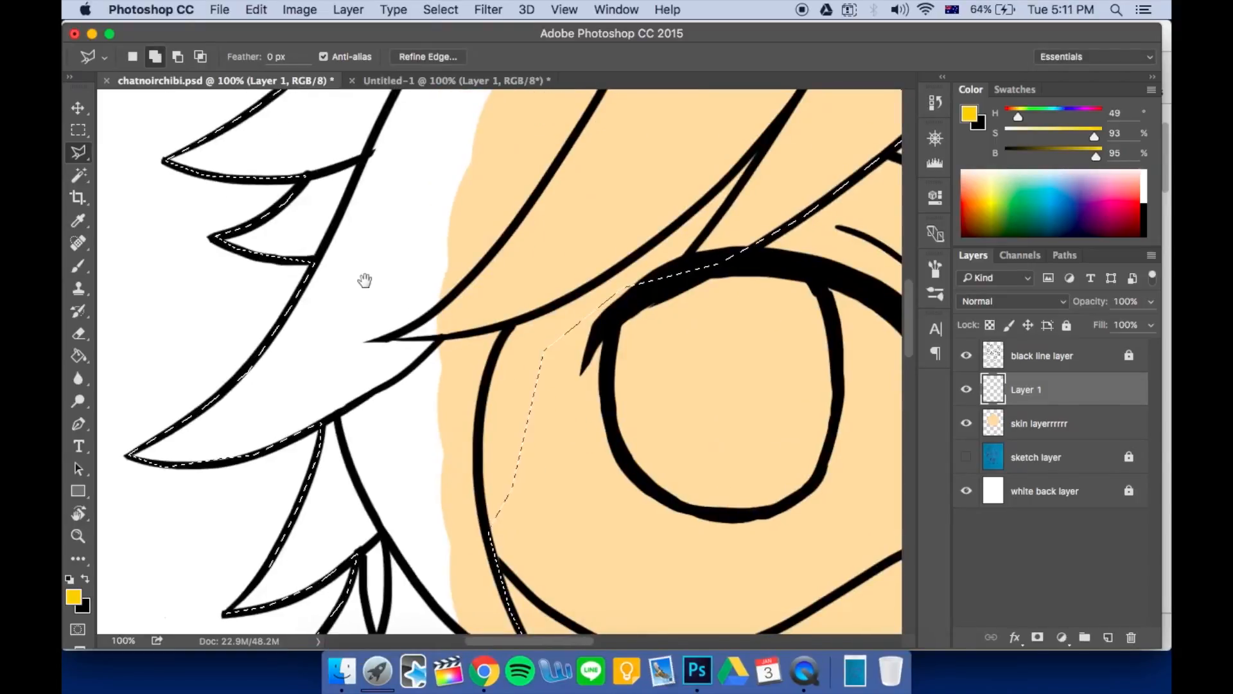
Subtract a small four-sided patch inside the left hair from the selection with the Polygonal Lasso
drag(360, 278, 383, 396)
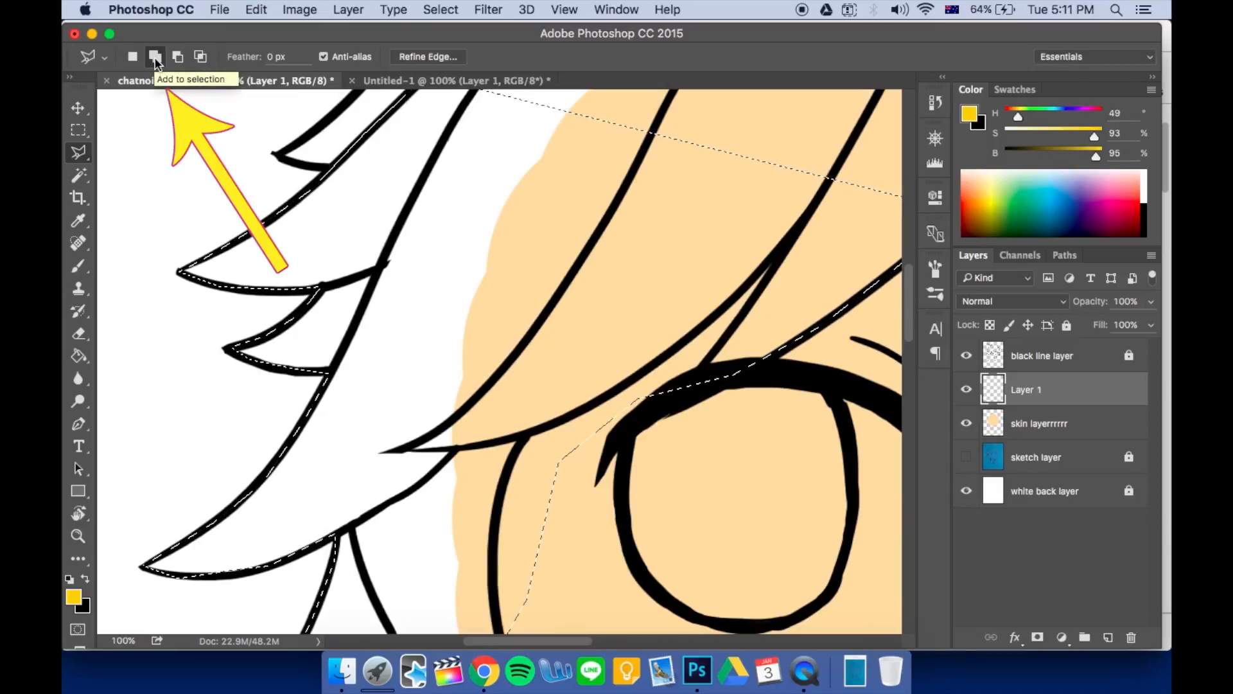
click(176, 58)
click(398, 200)
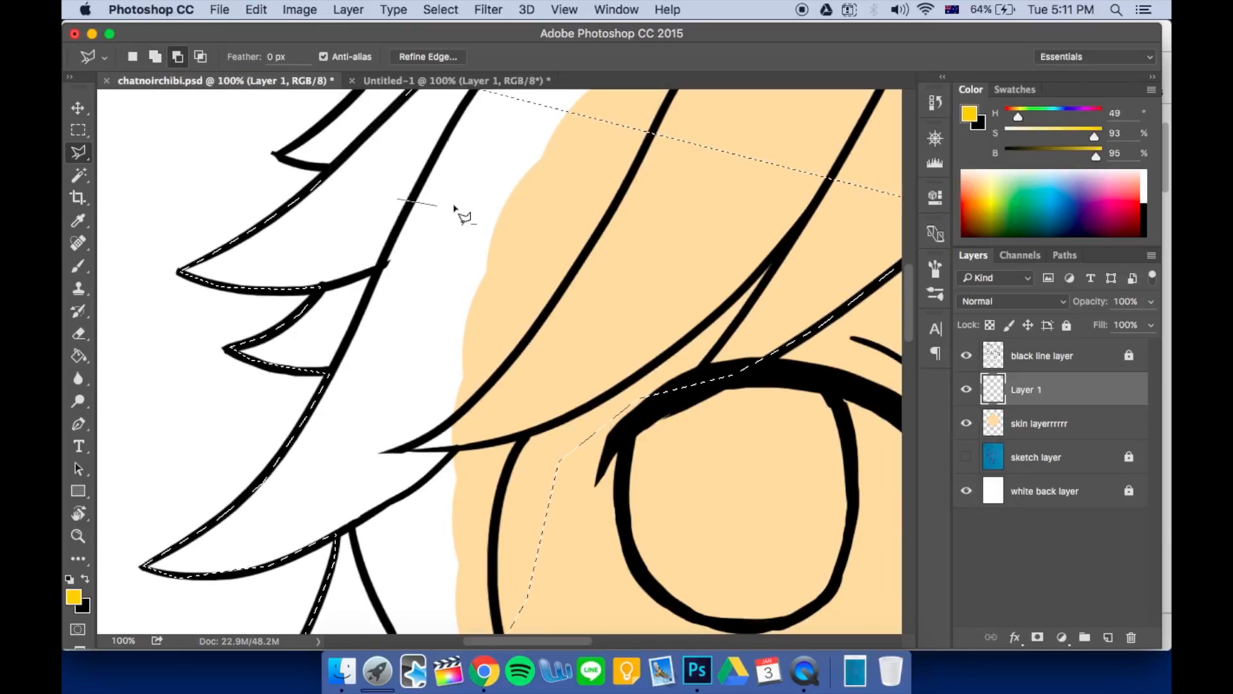
click(467, 222)
click(357, 259)
click(397, 199)
Try filling the hair selection with yellow using the Paint Bucket, and undo both the fill and the subtracted patch
key(g)
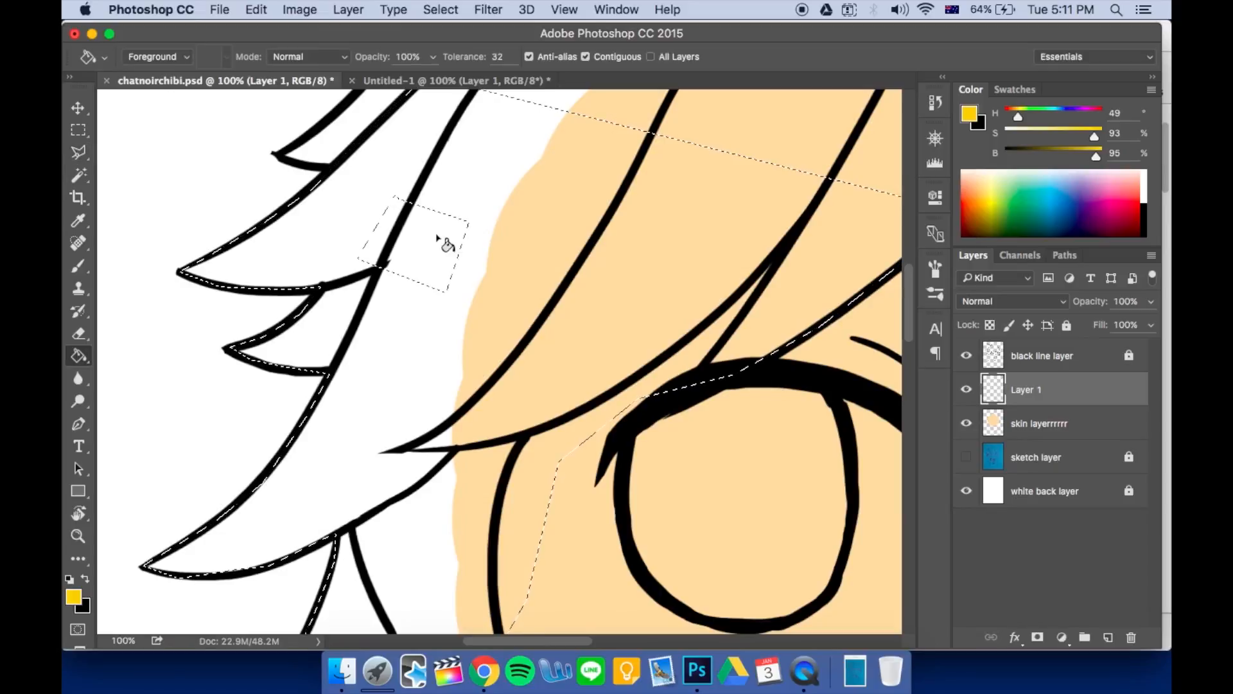
click(489, 236)
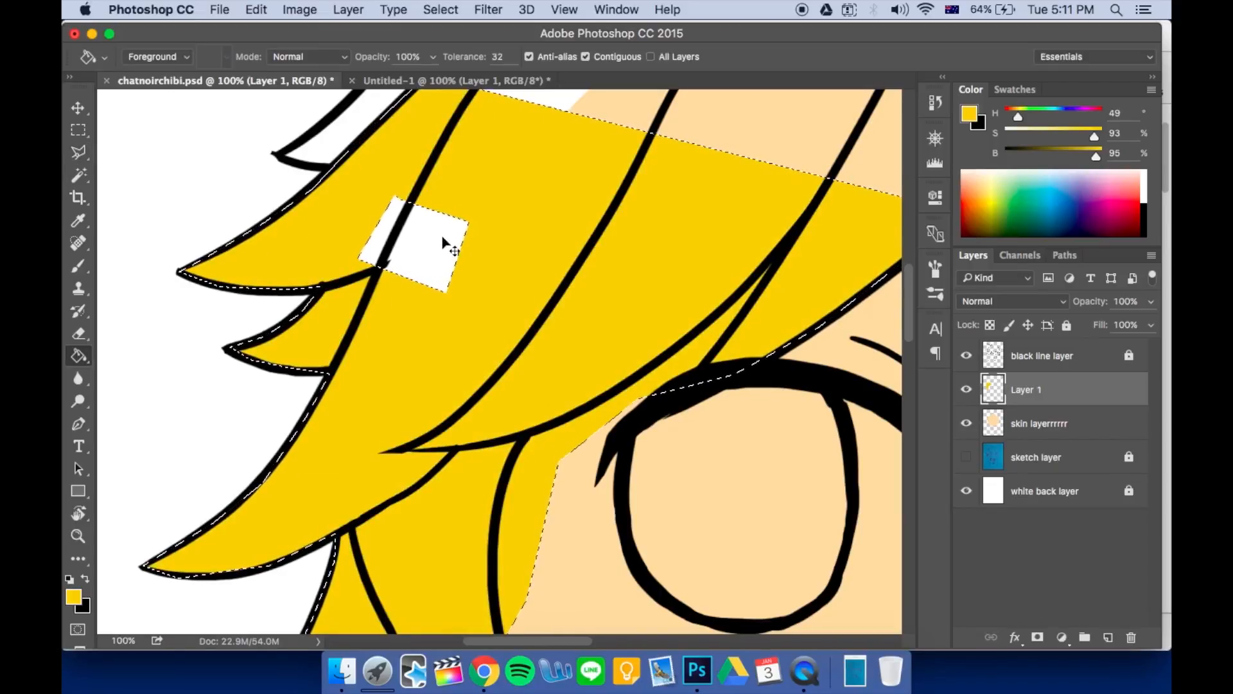
key(super+z)
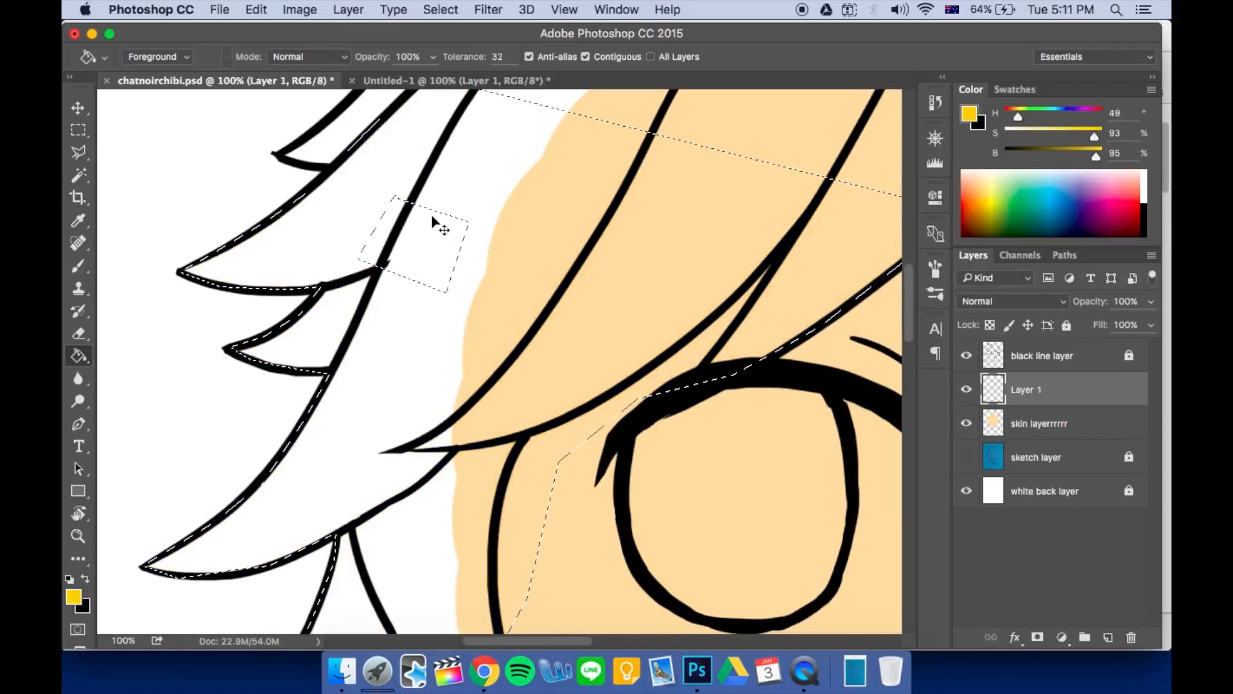
key(super+alt+z)
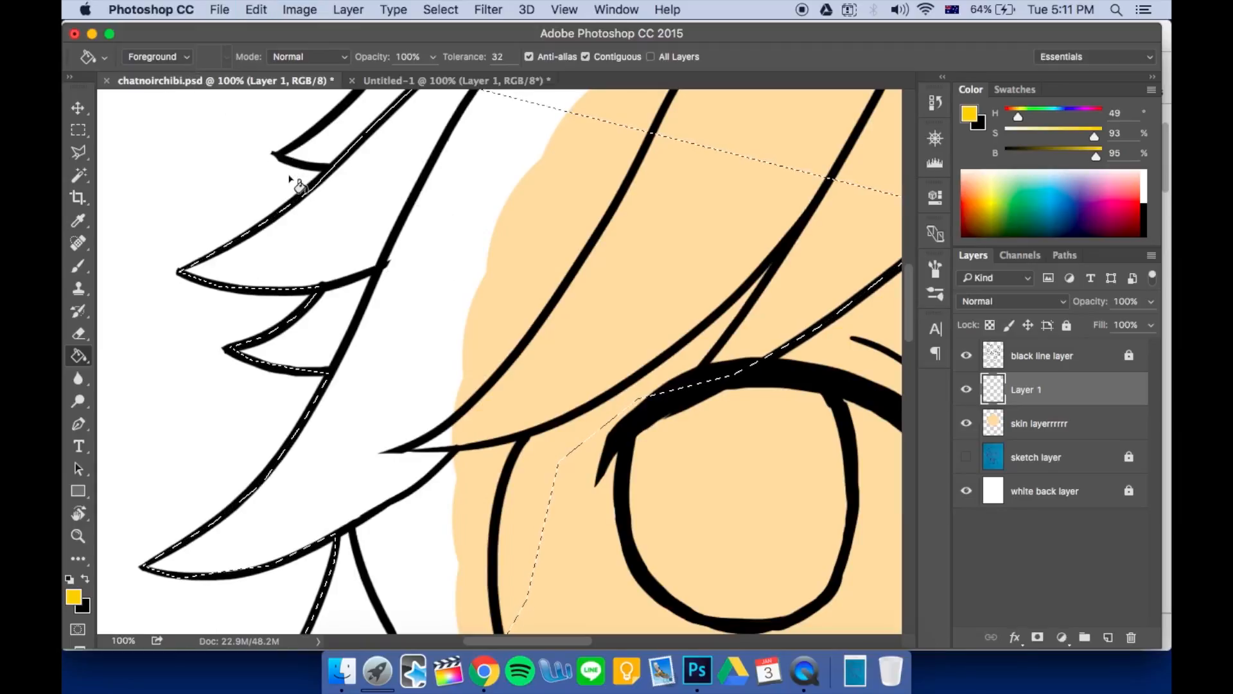
Set the Polygonal Lasso to add to the selection and outline a small area near the large left strand's tip
key(l)
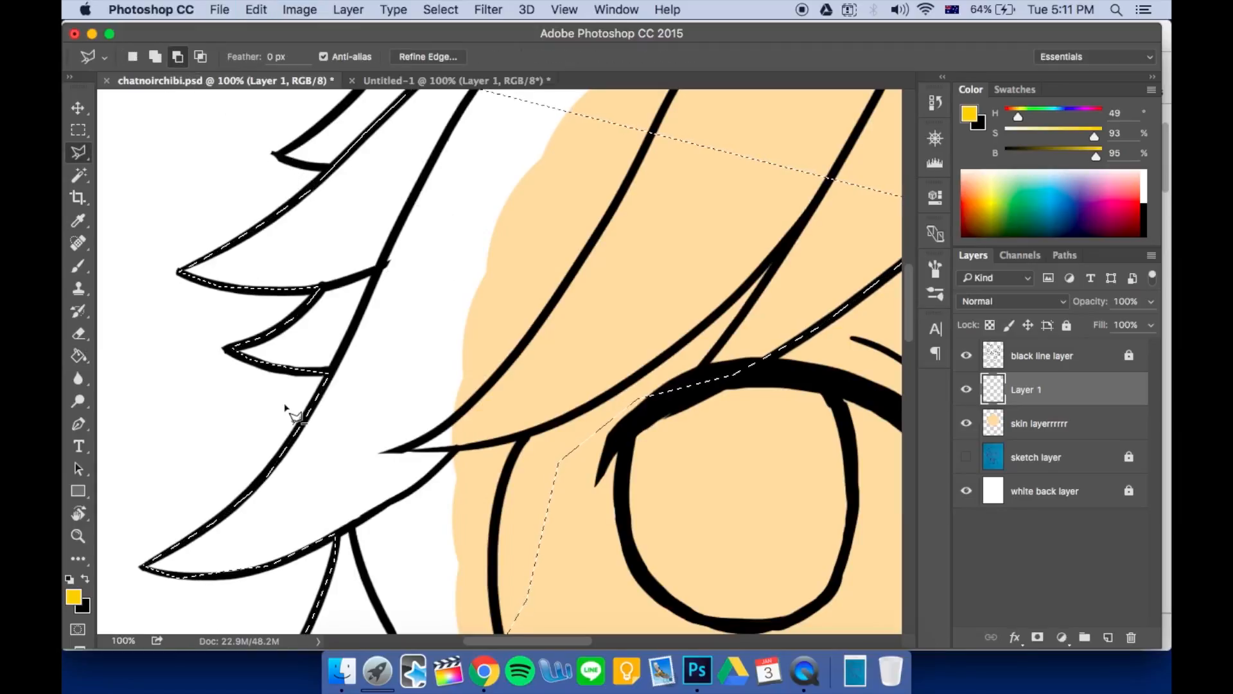
click(159, 61)
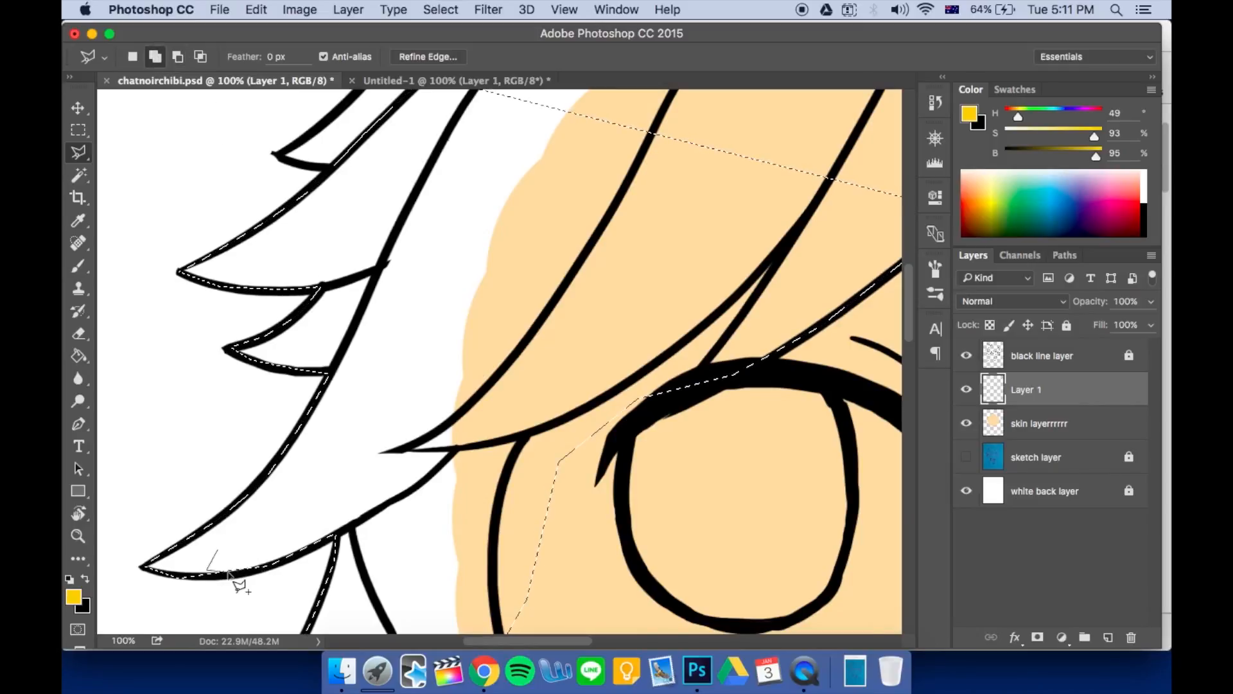
click(256, 569)
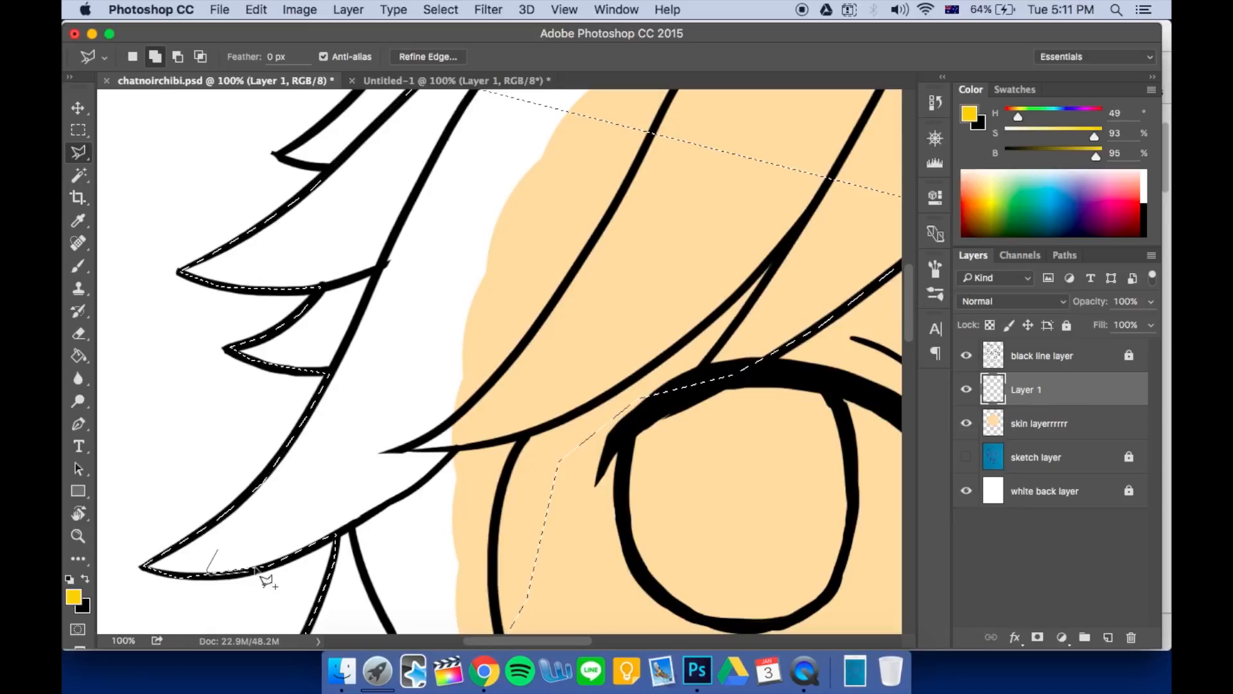
double_click(255, 545)
Start an added lasso outline around the small hair strand below the left cat ear
drag(403, 272, 339, 570)
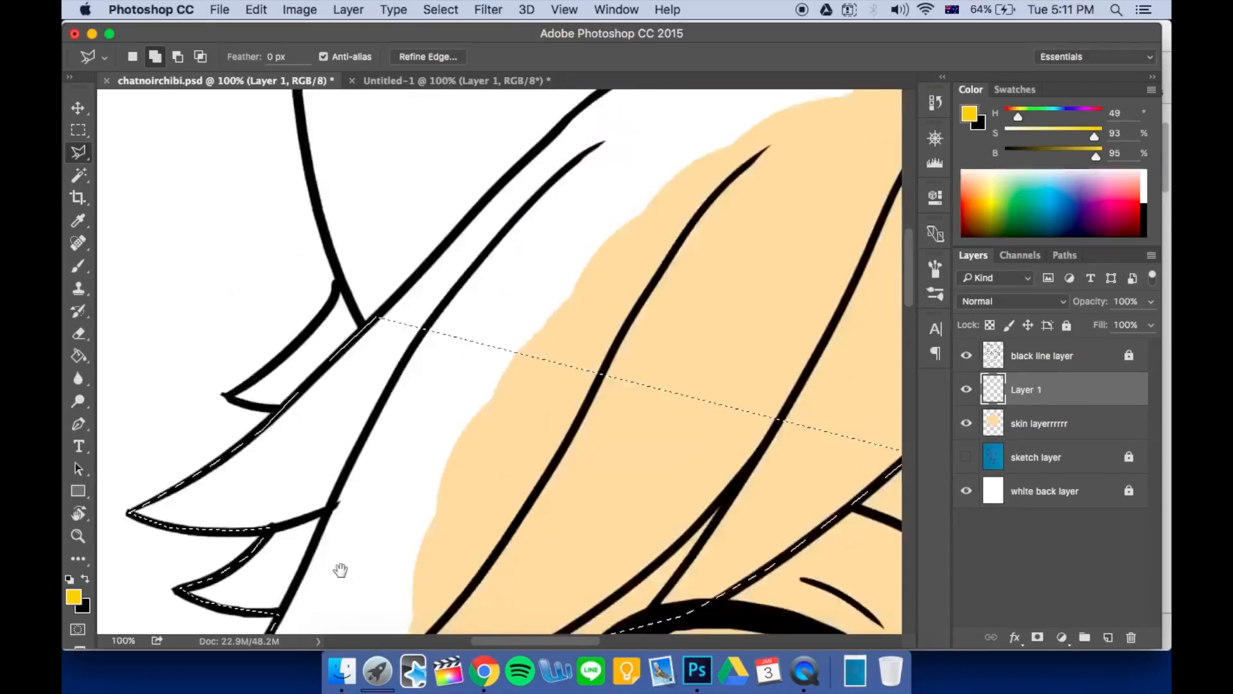
mouse_move(377, 462)
mouse_down()
mouse_move(409, 219)
mouse_move(666, 349)
mouse_up()
click(366, 518)
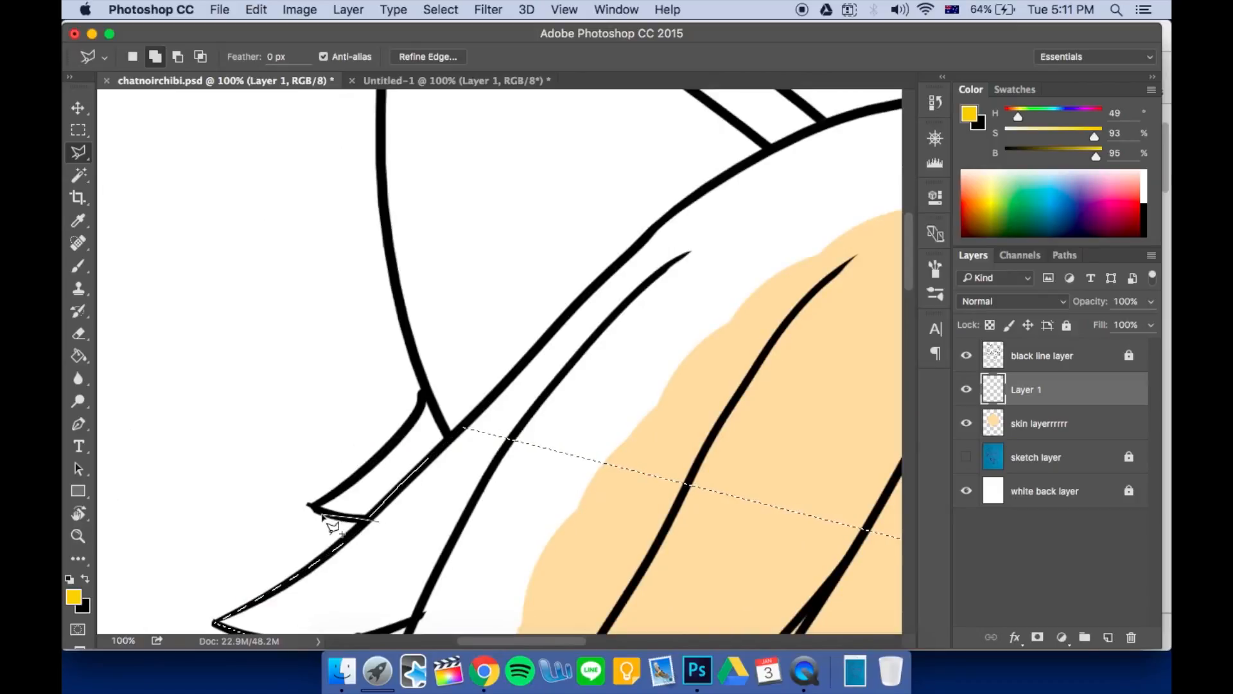
click(313, 507)
click(392, 444)
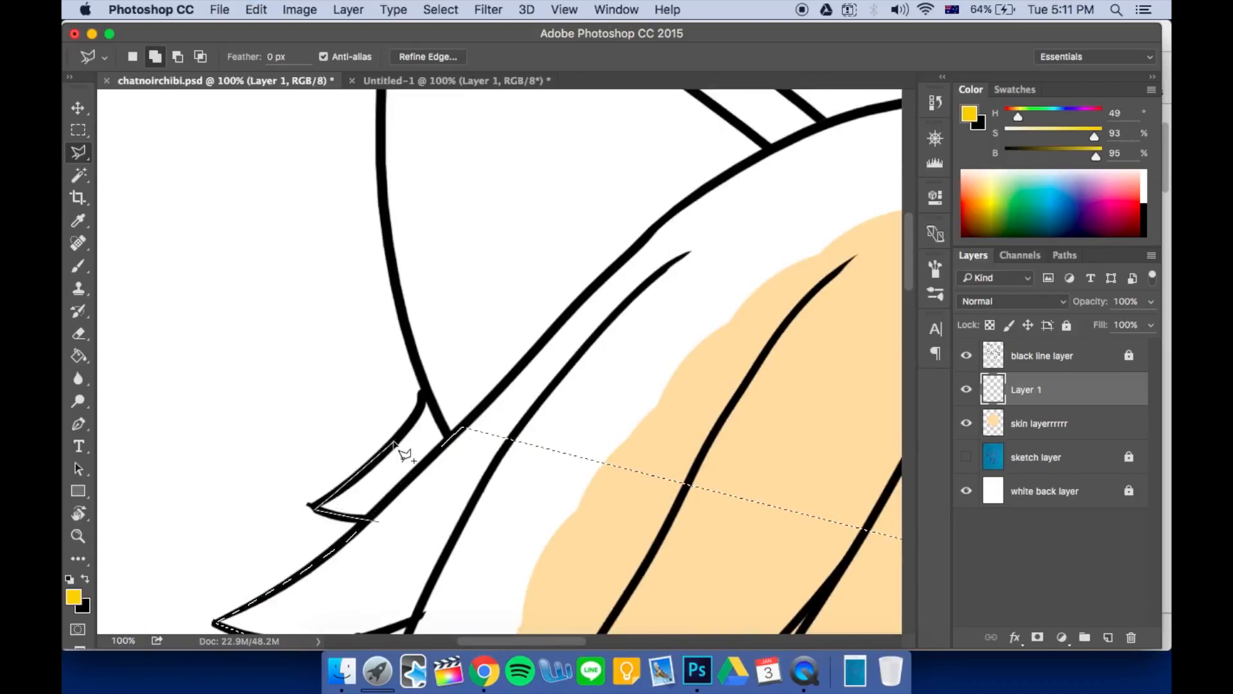
click(441, 377)
Extend the added lasso outline from the small strand past the left cat ear and along the first bump of hair on top
click(641, 219)
drag(746, 96, 665, 161)
click(625, 151)
click(652, 131)
click(734, 111)
drag(810, 132, 650, 174)
click(702, 140)
click(750, 148)
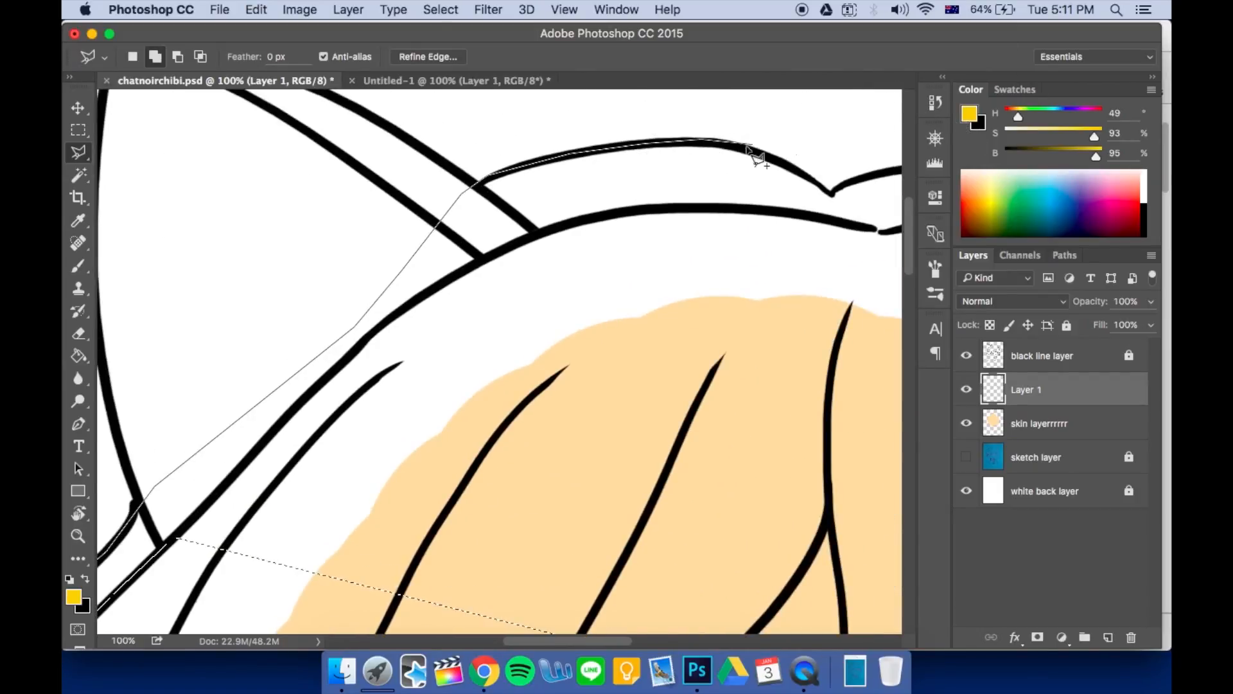
Continue the lasso outline over the notch at the crown and along the second bump to the base of the right ear
click(786, 162)
click(832, 192)
click(850, 180)
click(885, 169)
click(532, 169)
click(600, 180)
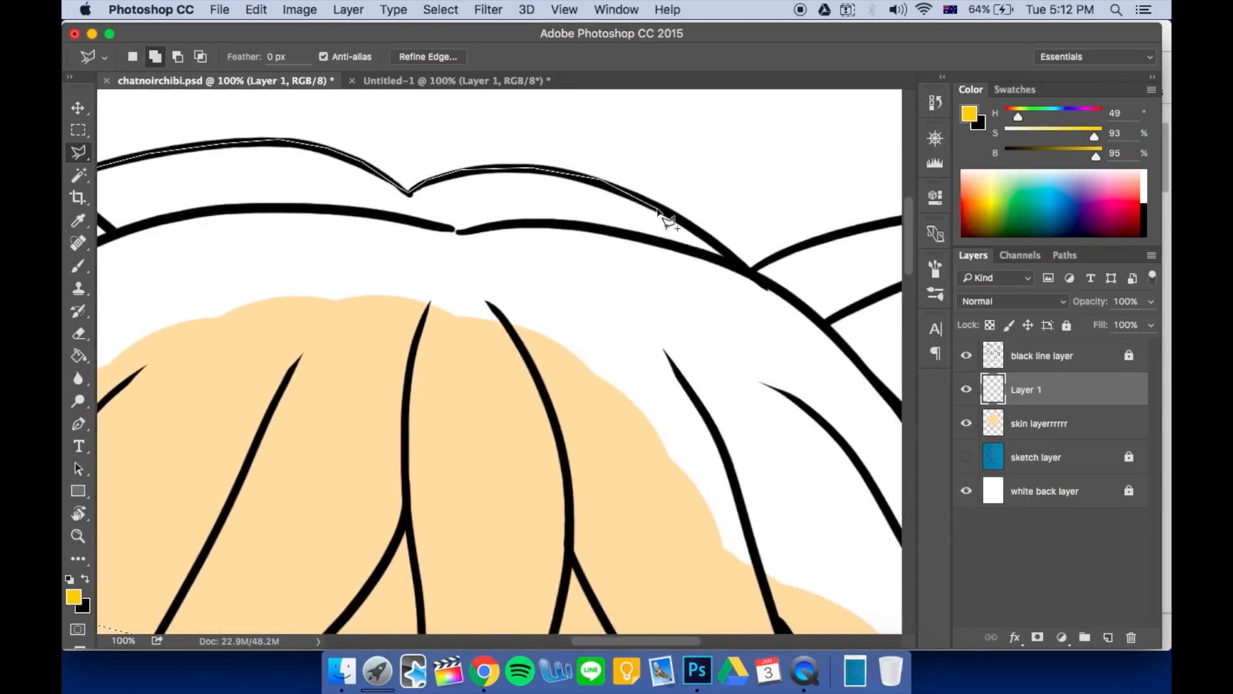
click(661, 210)
click(716, 241)
click(751, 269)
click(804, 282)
Carry the lasso outline loosely past the right ear's base and trace around the small pointed strand below that ear
click(757, 471)
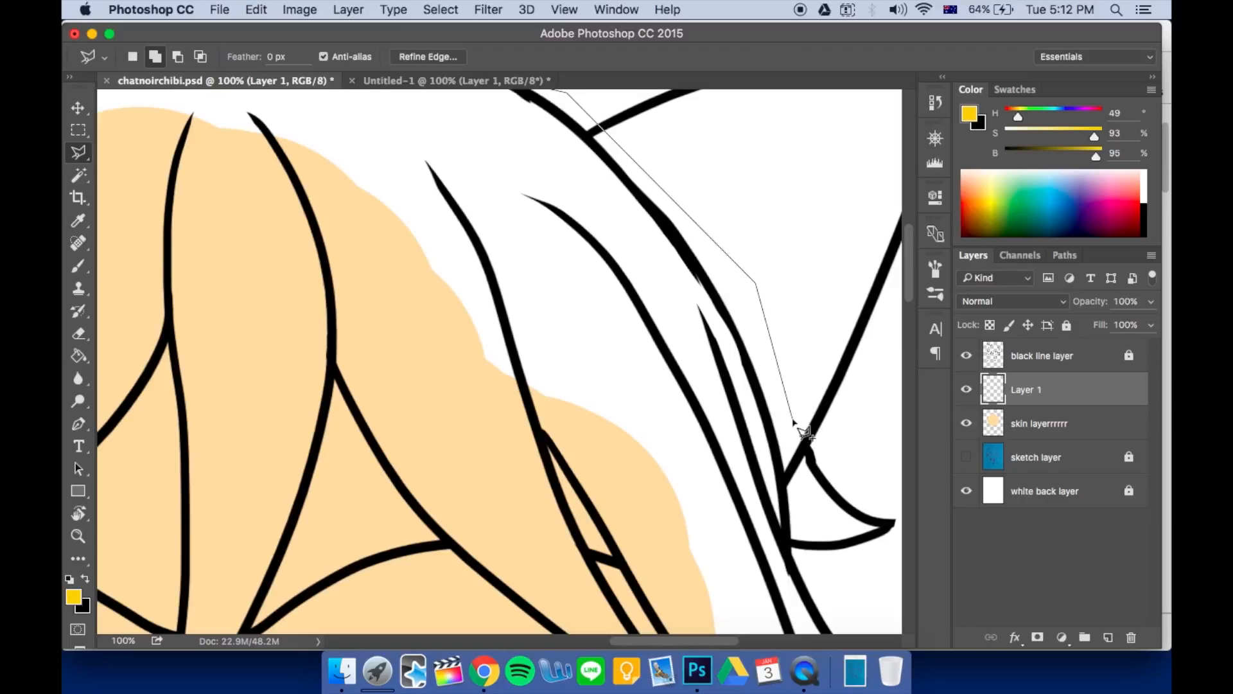
click(801, 432)
click(834, 496)
click(863, 515)
click(890, 523)
click(867, 538)
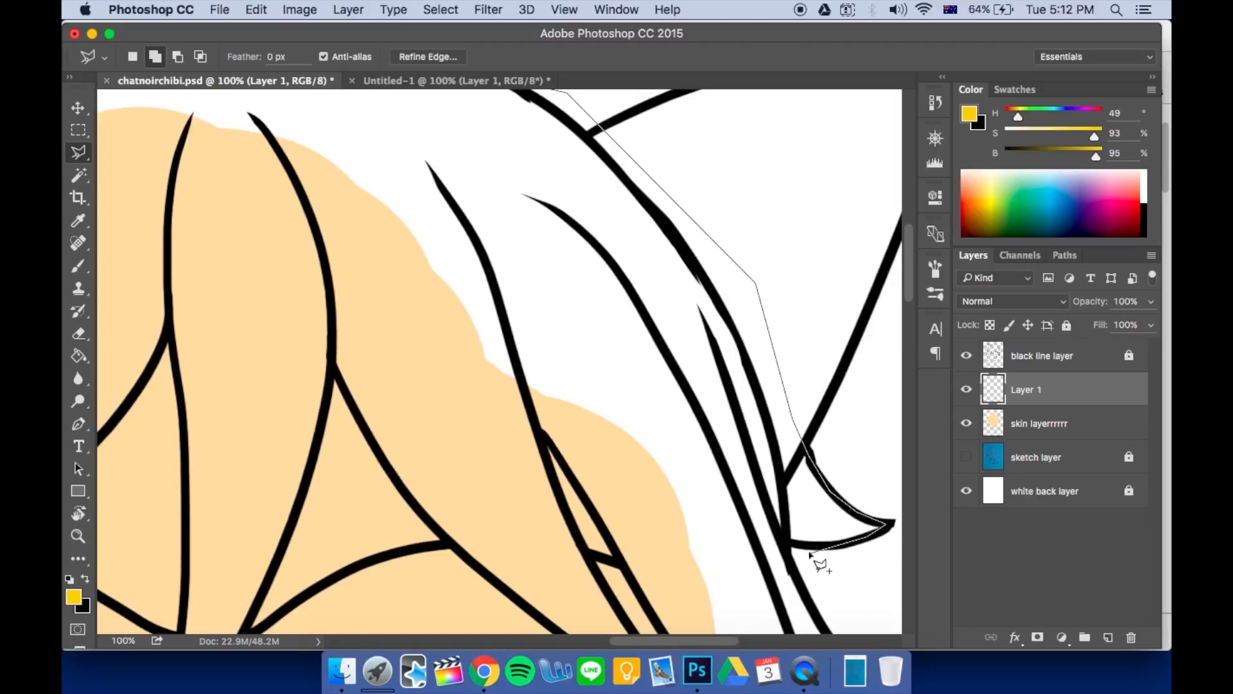
click(828, 547)
click(790, 543)
Trace the lasso outline around the second pointed strand on the right side of the hair
click(791, 564)
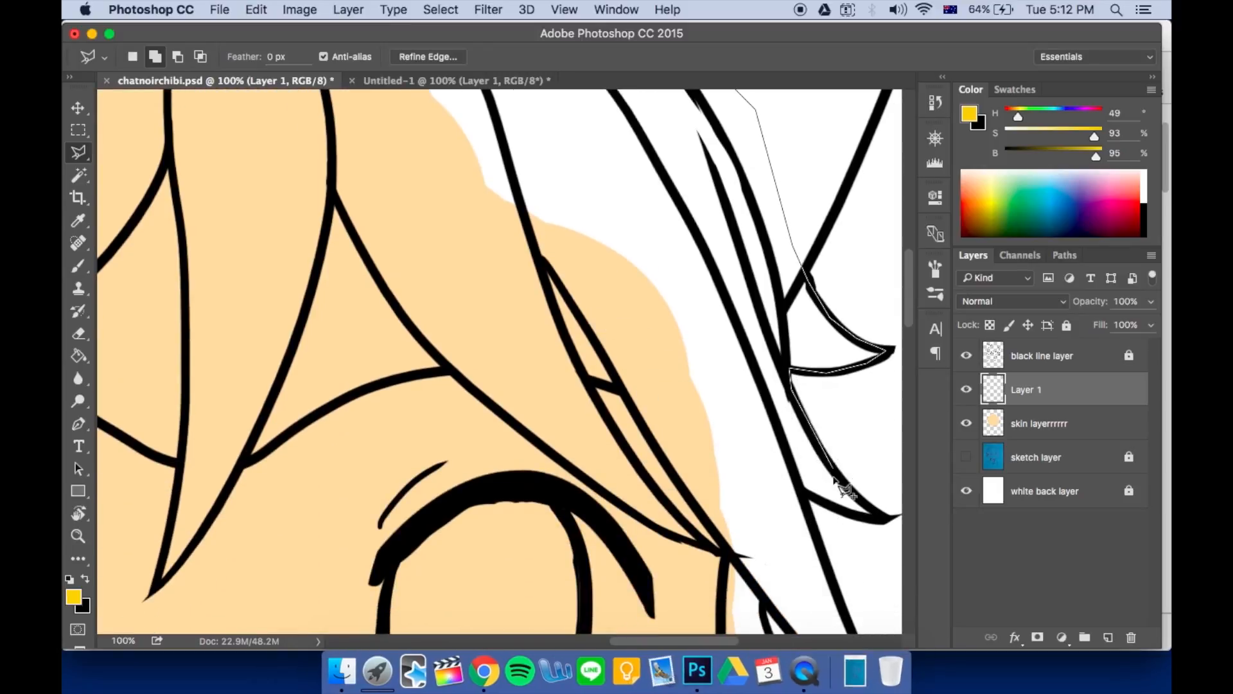
click(800, 415)
click(846, 512)
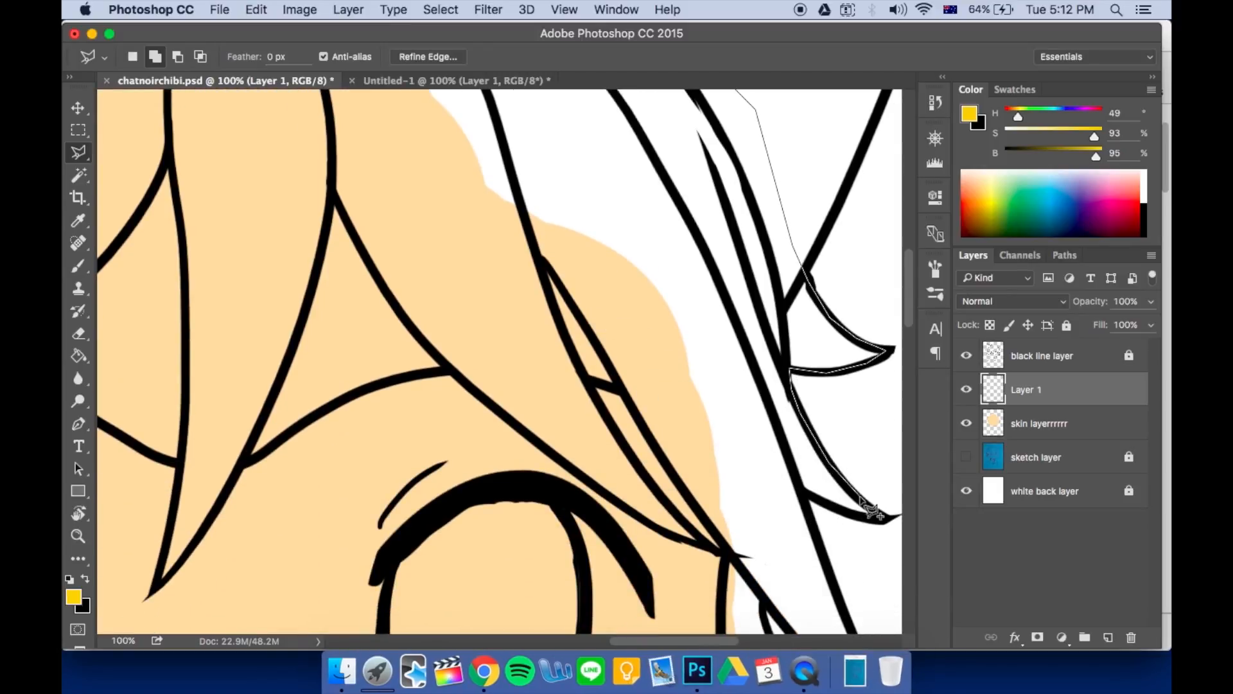
click(885, 517)
click(803, 490)
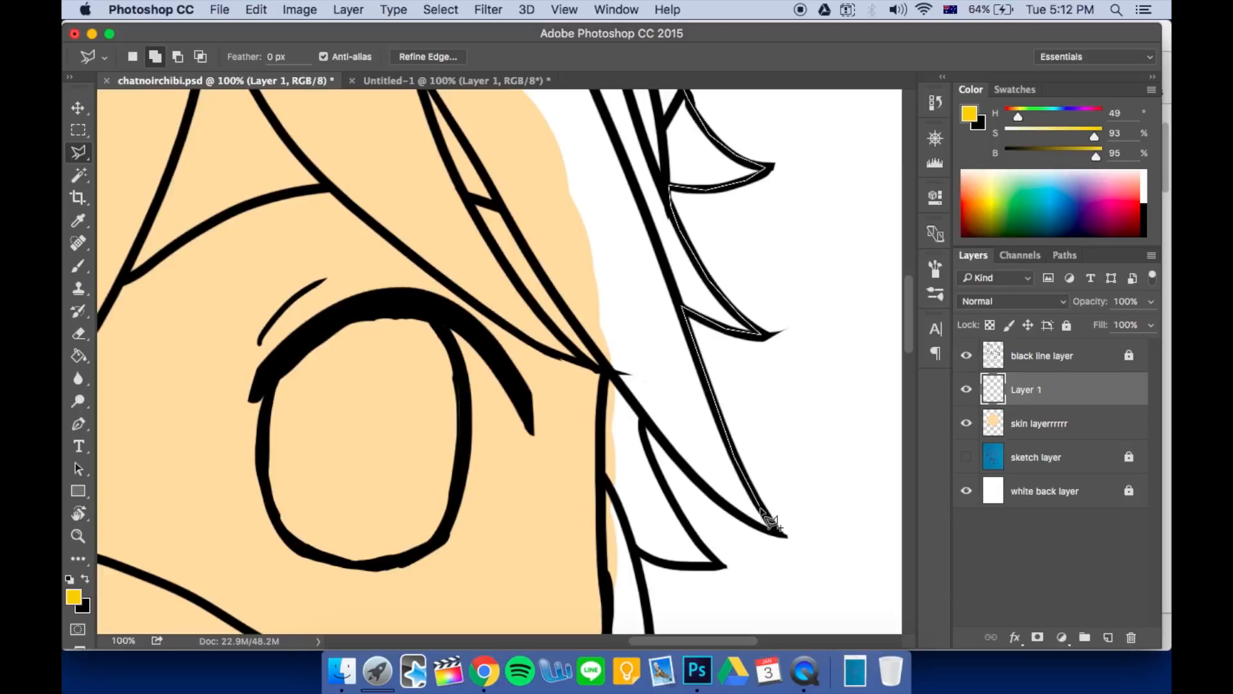
Trace the lasso outline around the long right strand and the two smaller strands beside the right cheek
click(785, 535)
click(642, 414)
click(724, 566)
click(637, 550)
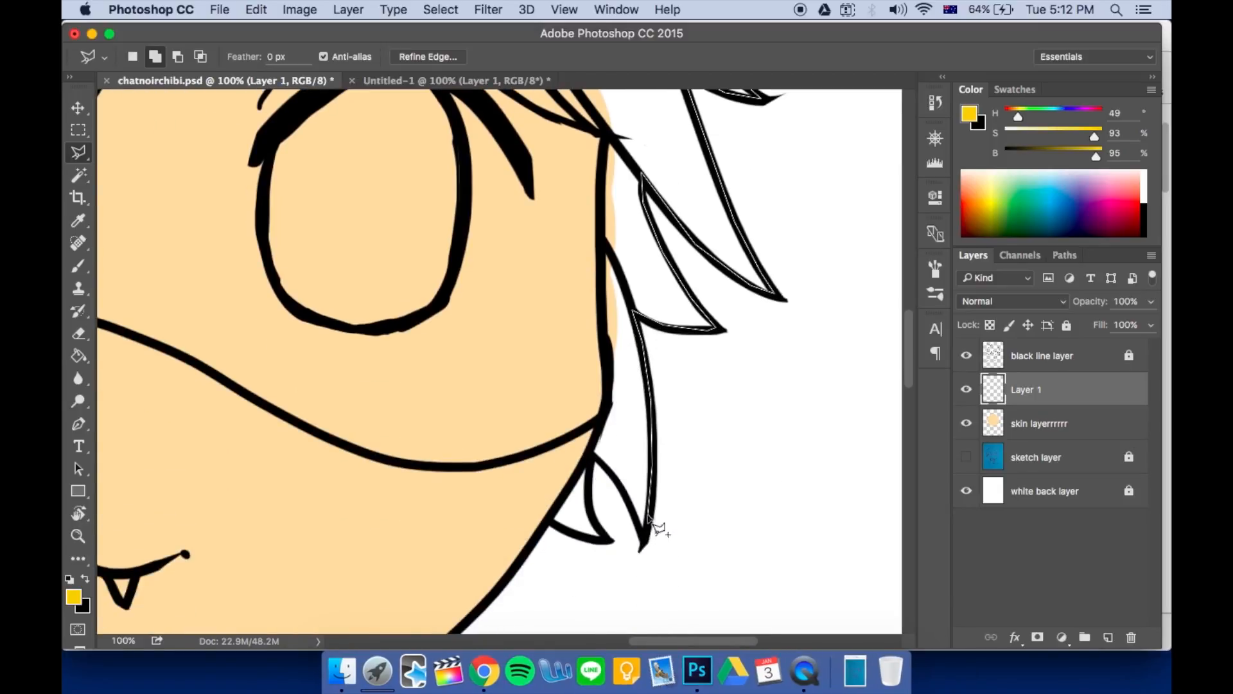
click(647, 543)
Trace the inner hair edge up the right cheek and around the fringe points, closing the outline at the existing selection on the left fringe
click(610, 249)
click(418, 114)
click(578, 403)
click(645, 270)
click(543, 110)
click(483, 312)
click(444, 391)
click(364, 509)
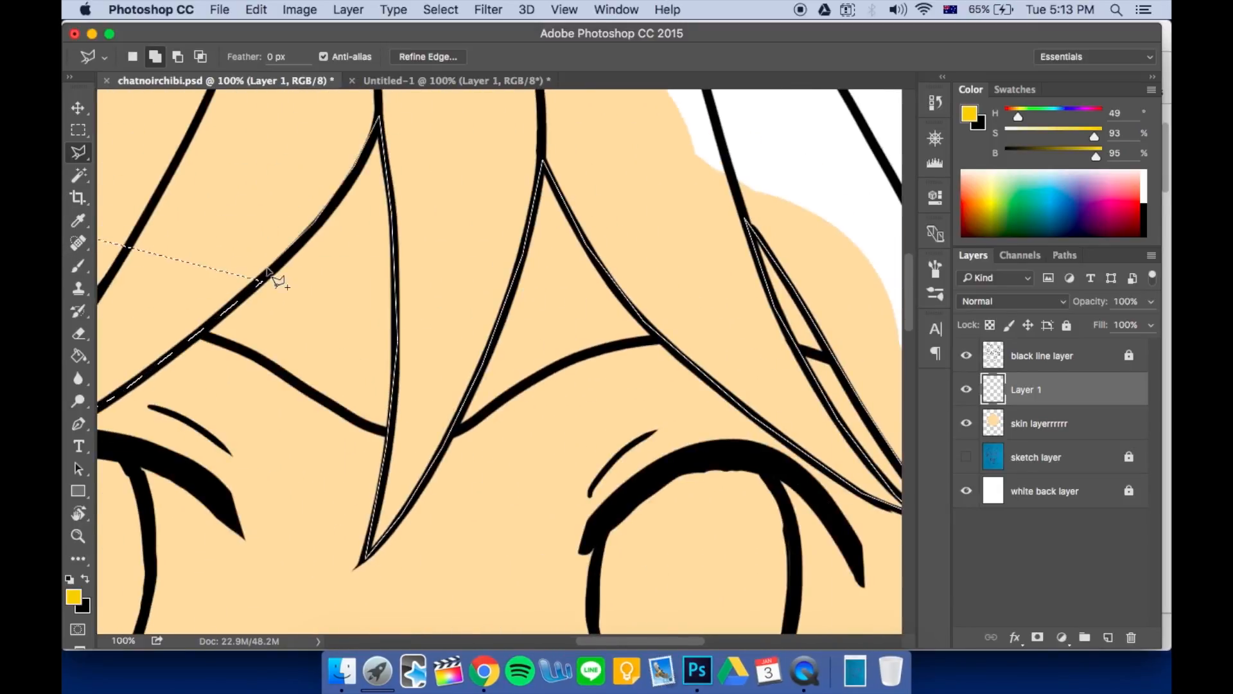
click(272, 277)
Set the Polygonal Lasso to subtract from the selection and review the whole hair selection
key(super+minus)
key(super+minus)
click(178, 56)
key(super+plus)
key(super+minus)
key(super+minus)
key(super+d)
key(super+minus)
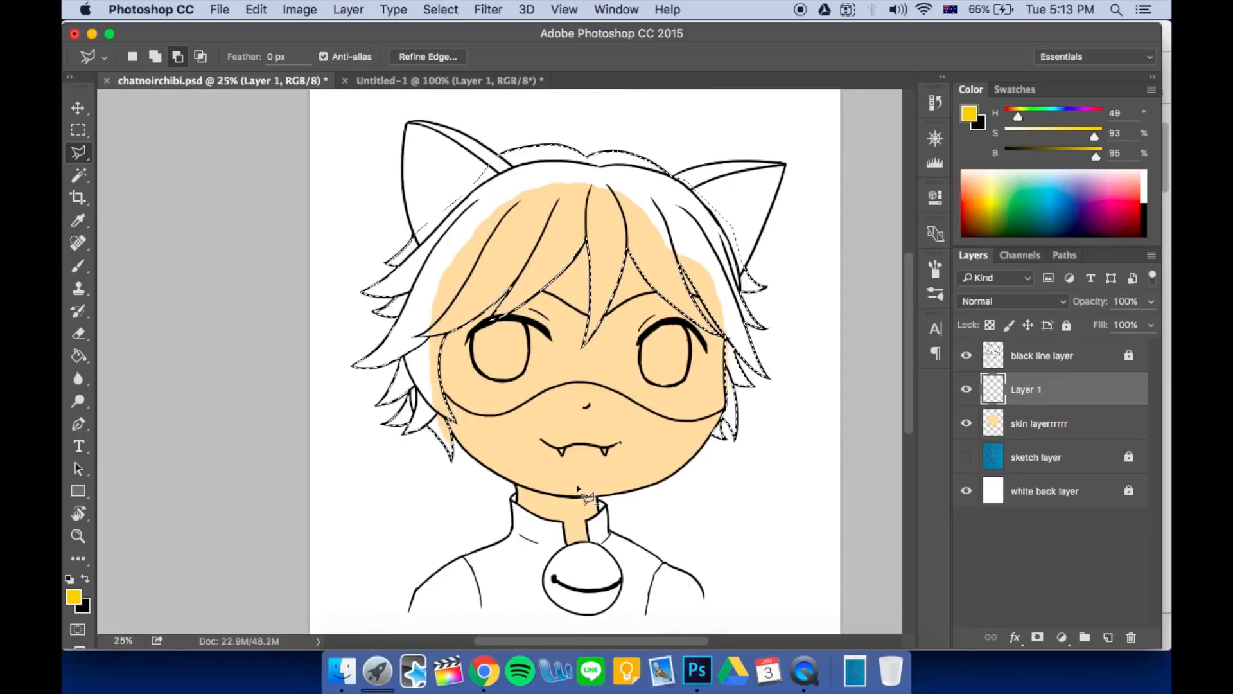
Try filling the hair selection with golden yellow using the Paint Bucket, compare it with the reference image, and undo the fill
key(g)
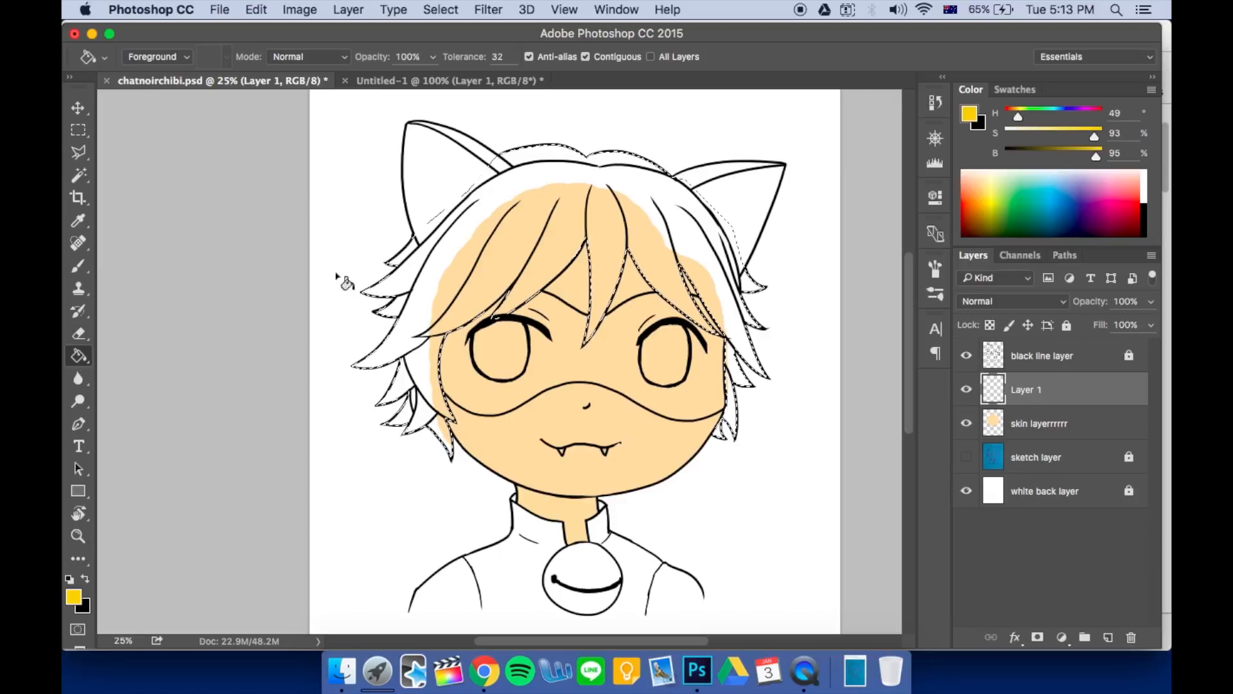
click(621, 213)
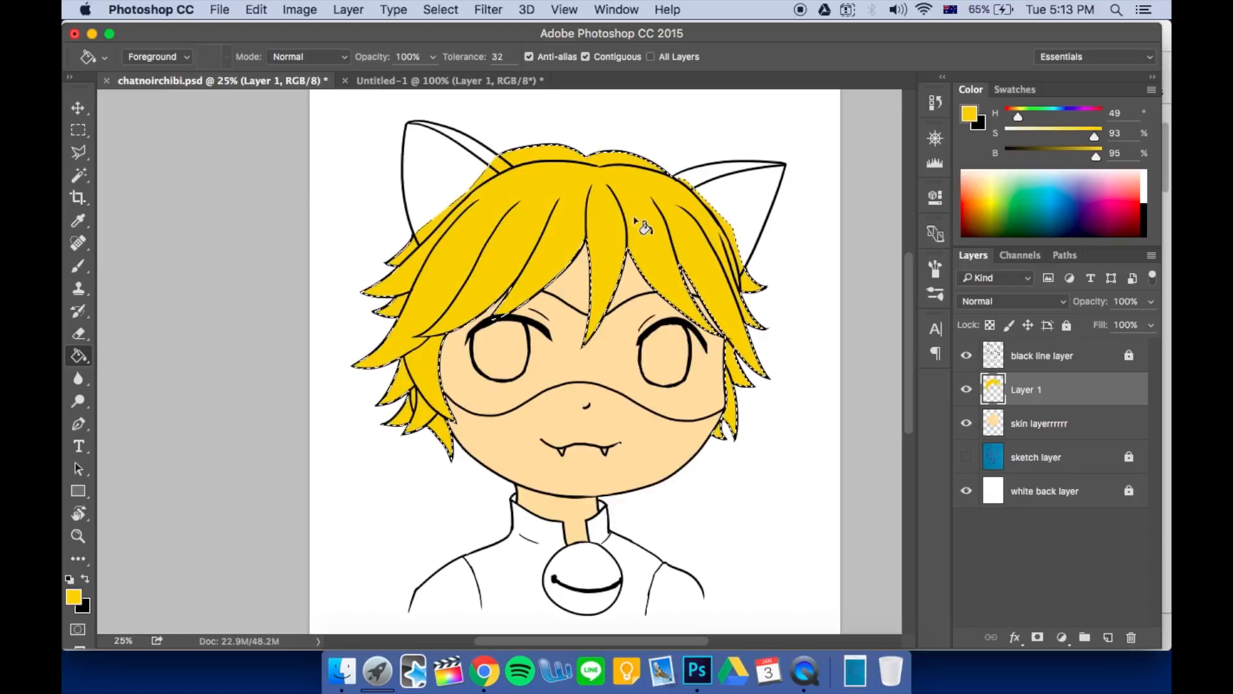
click(503, 80)
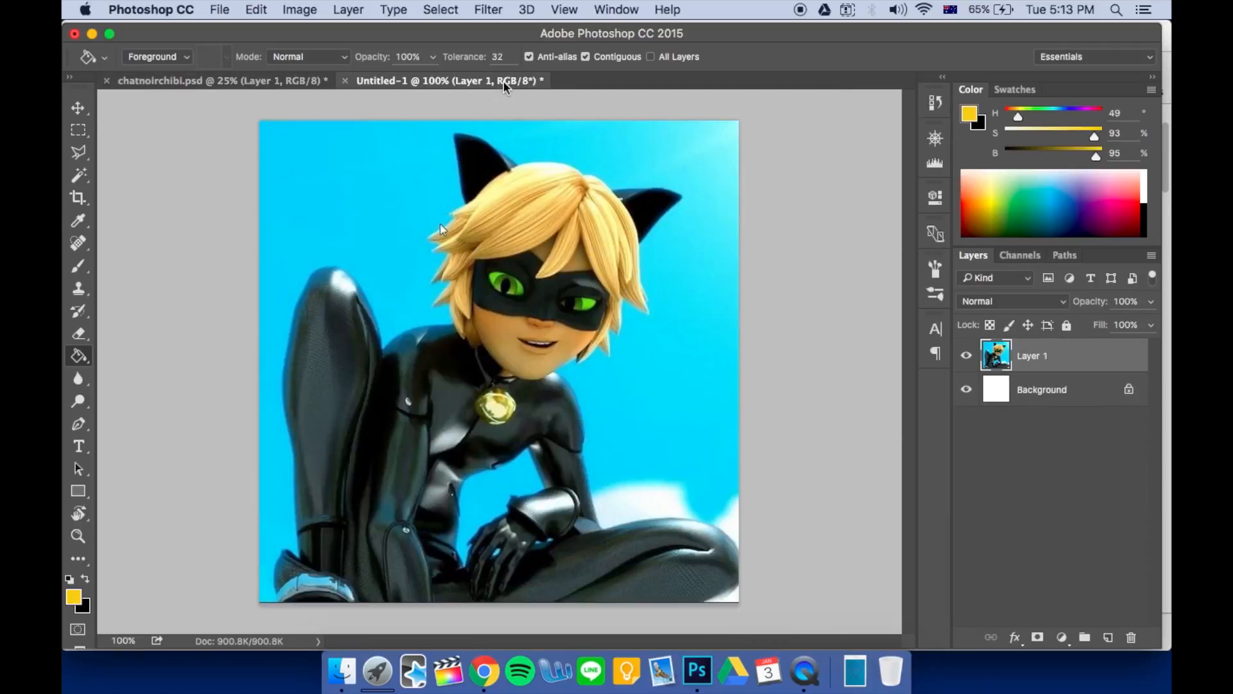
click(280, 79)
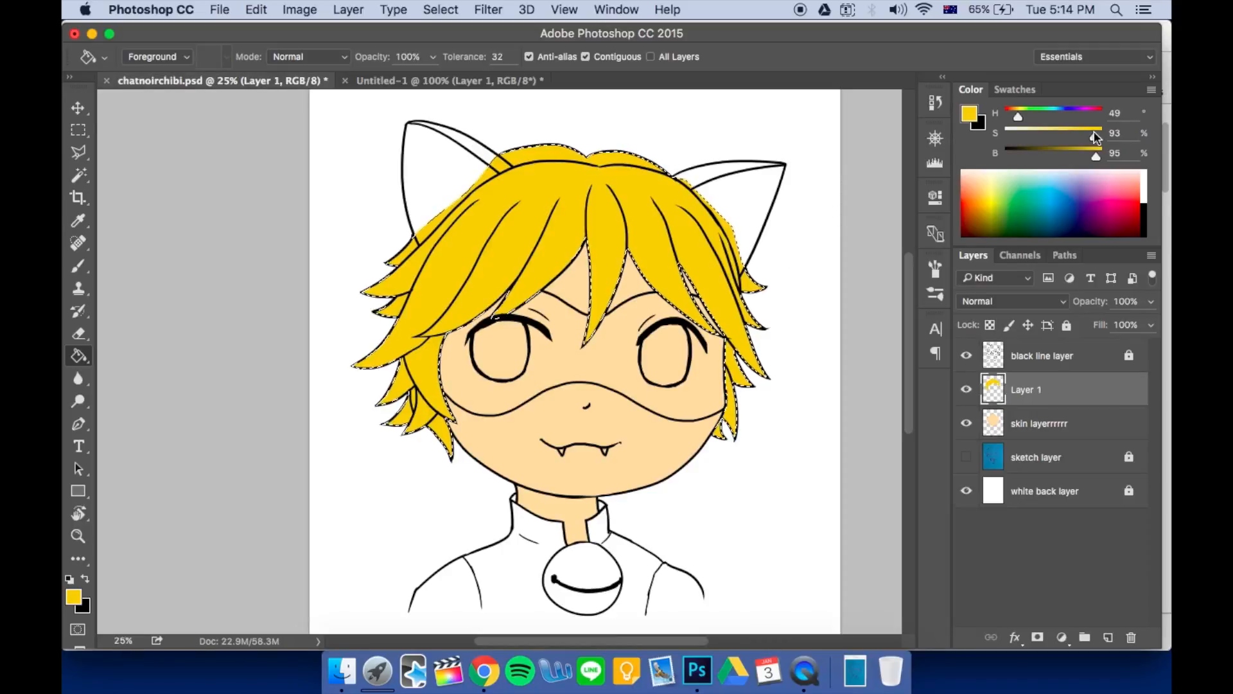
key(super+z)
Lower the yellow's saturation to 75%, fill the hair selection with it, and deselect
click(1078, 138)
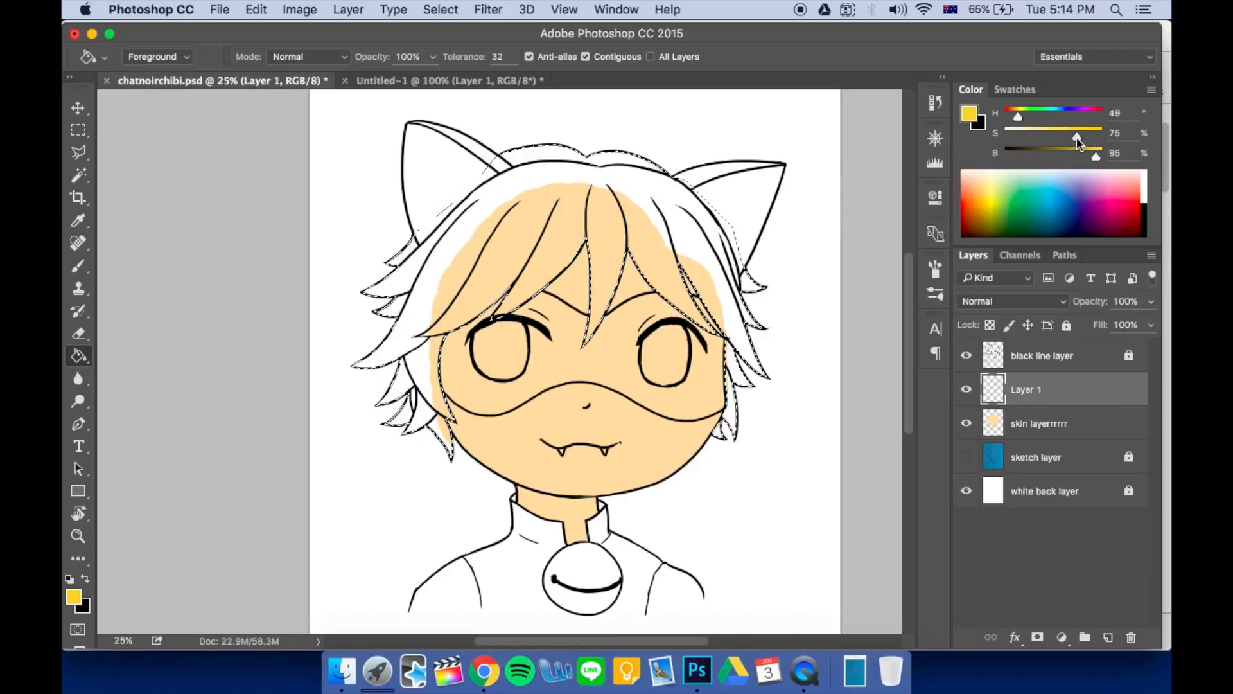
click(596, 236)
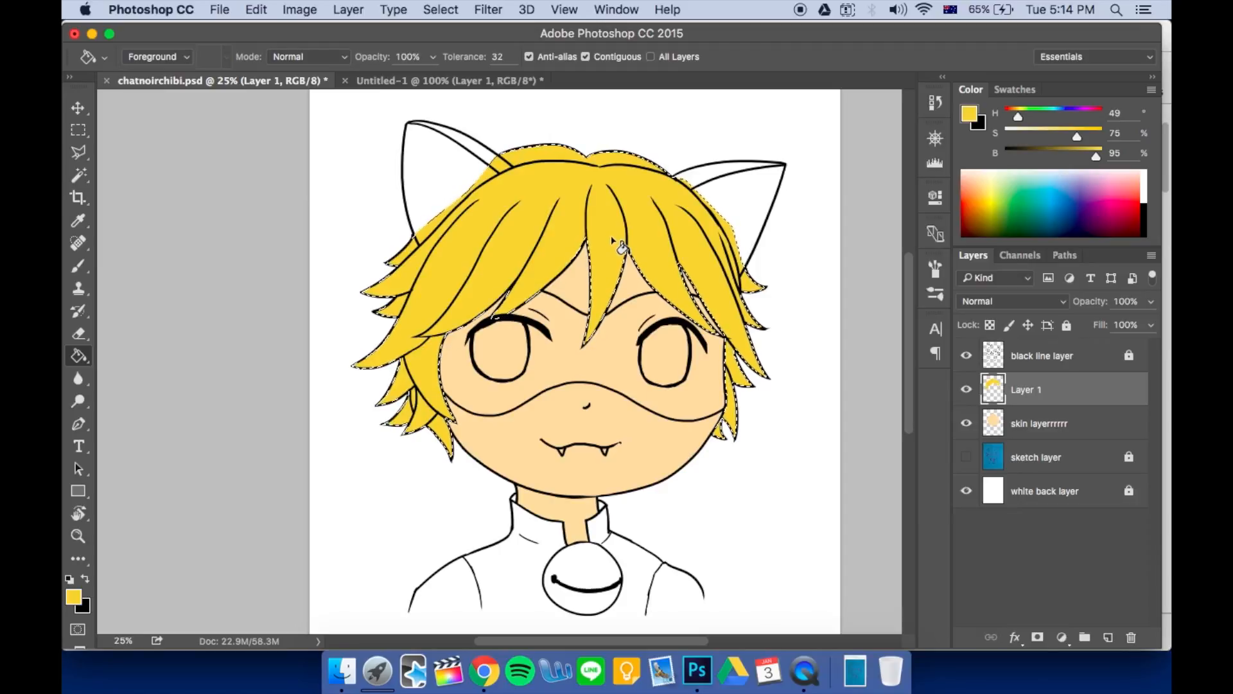
key(super+d)
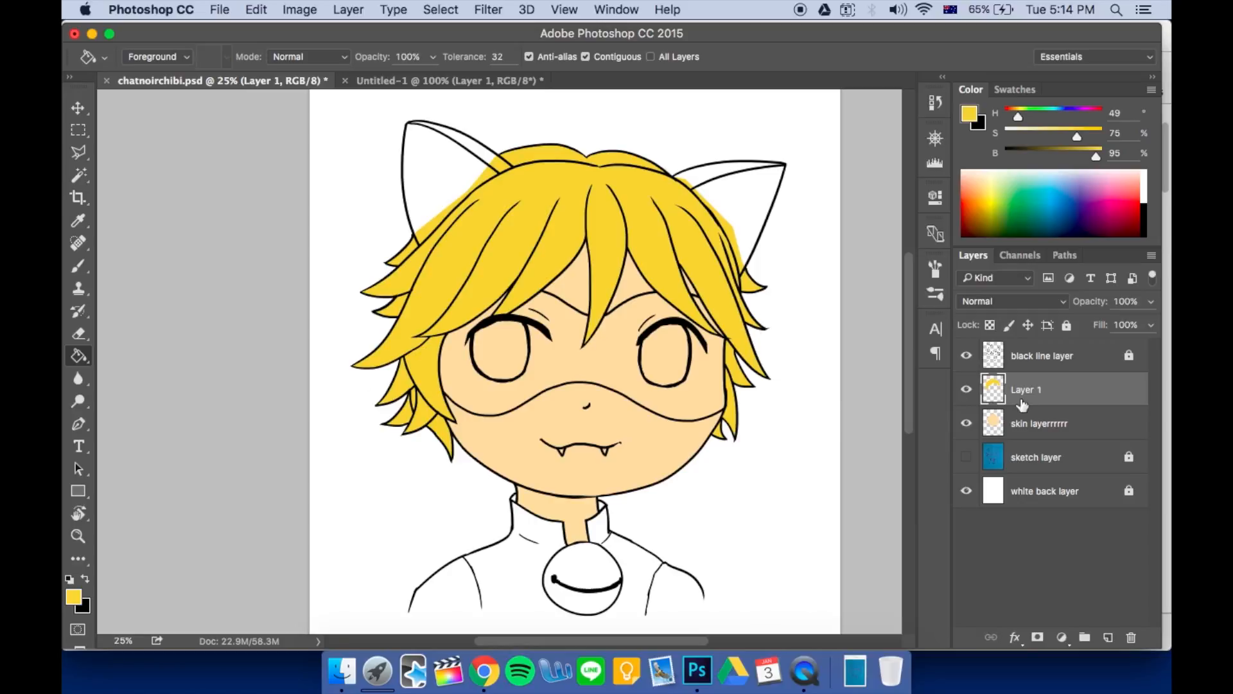
Lock the transparent pixels of the skin layer
click(1080, 427)
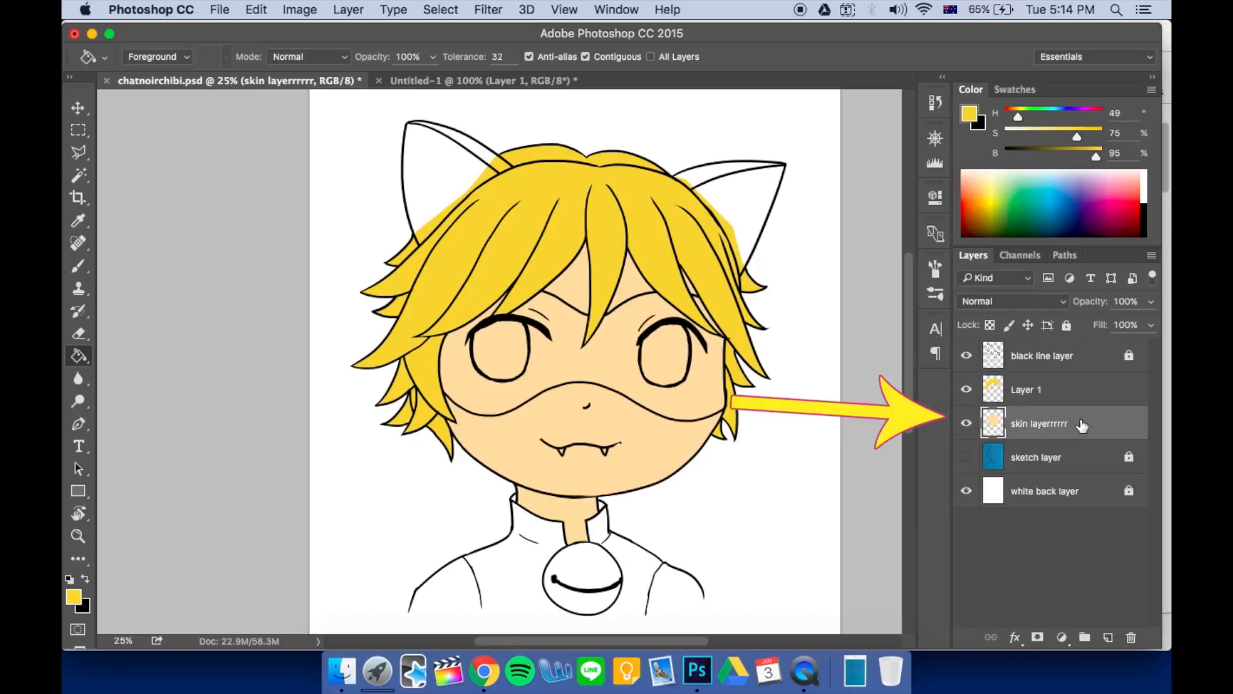
click(992, 327)
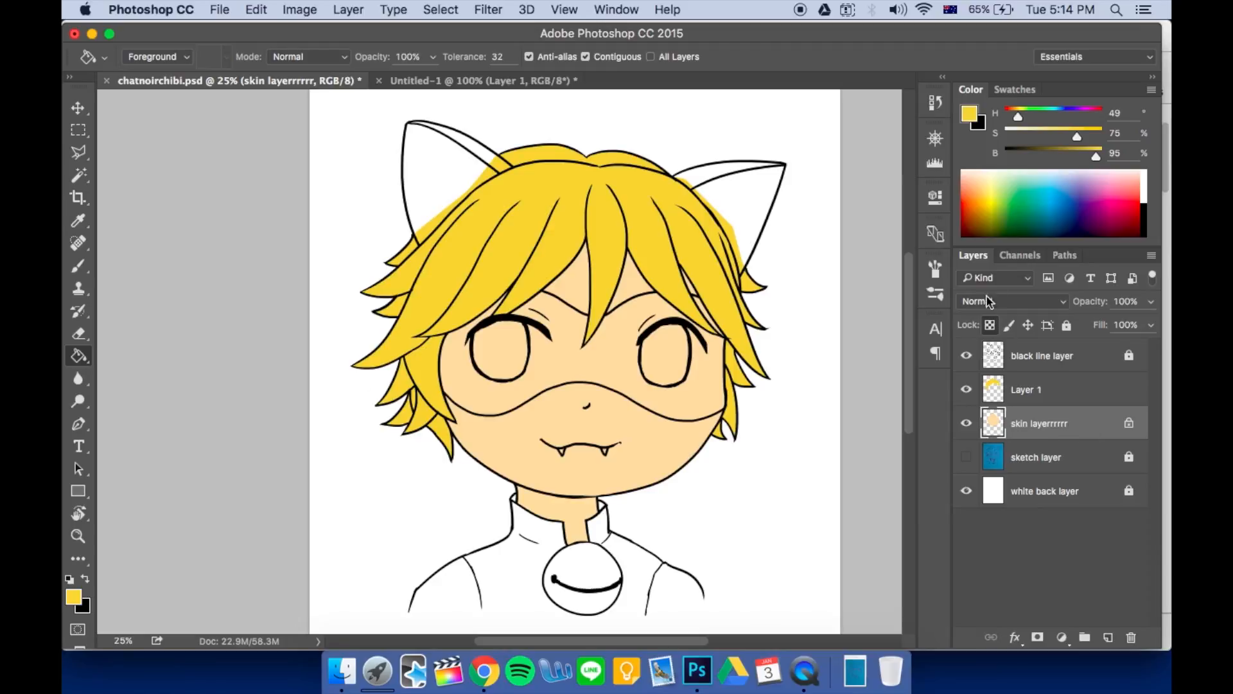
click(991, 327)
Sample the skin colour, lighten it to 27% saturation, and repaint the face and neck with a 250 px brush
alt+click(655, 436)
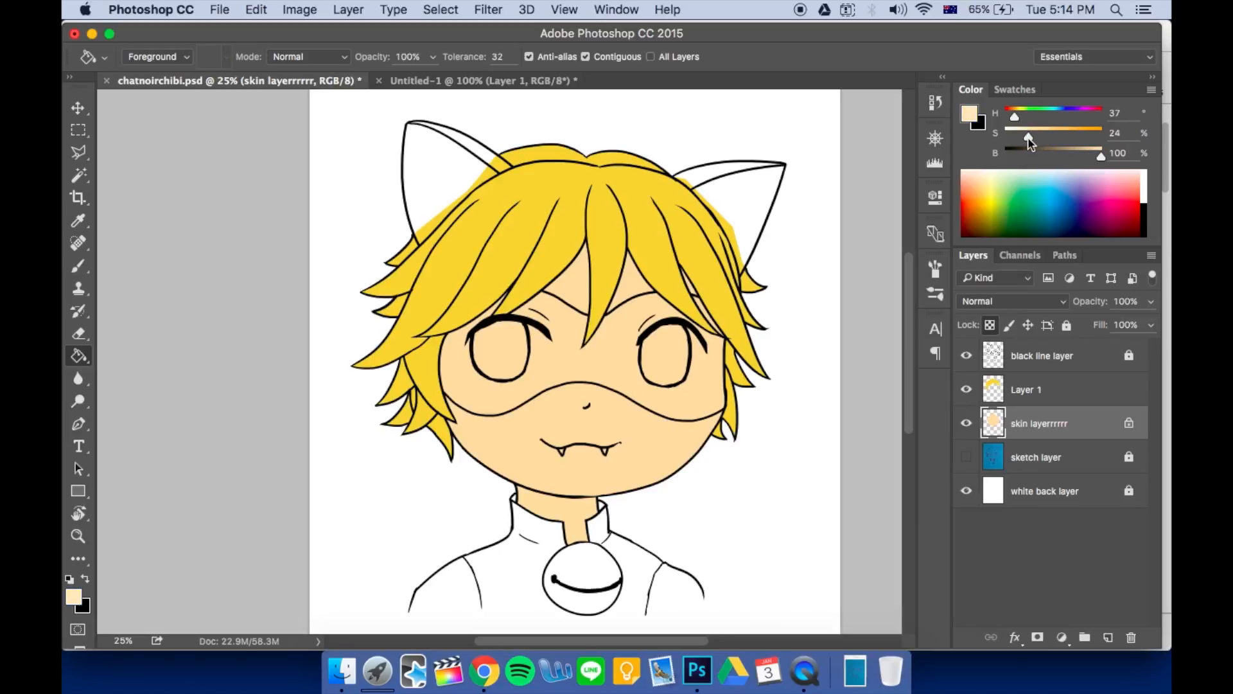
key(b)
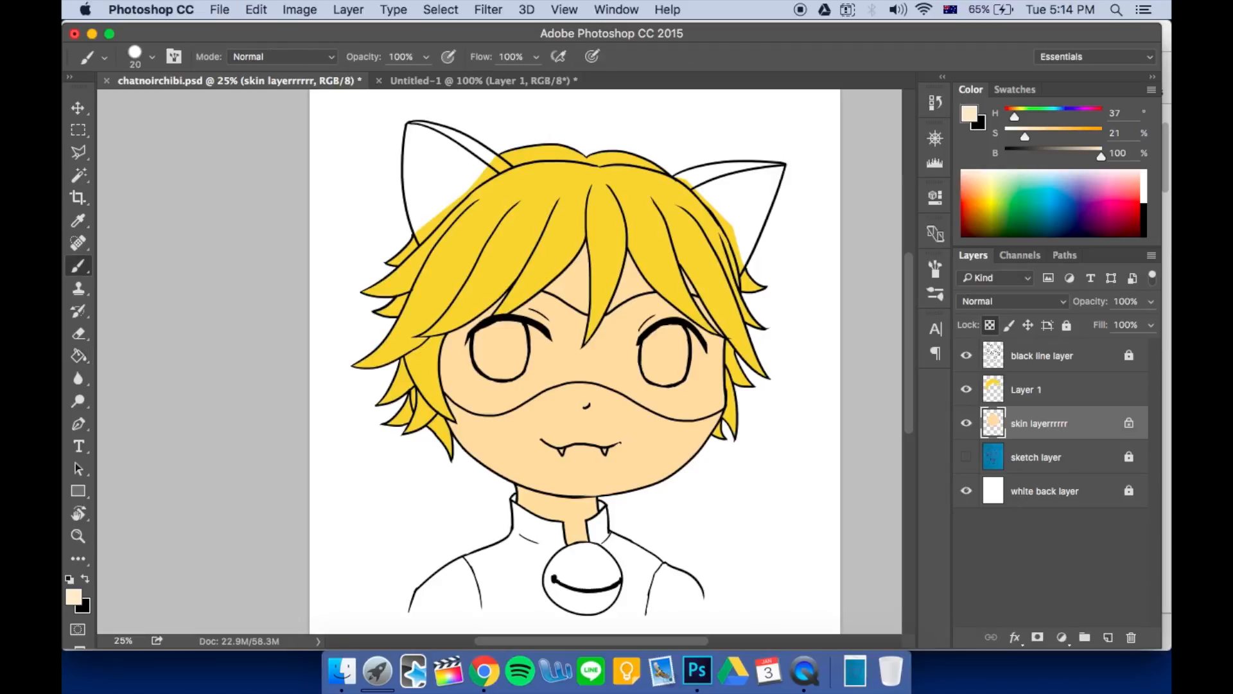
key(bracketright)
key(bracketright)
key(bracketright)
key(bracketright)
key(bracketright)
key(bracketright)
key(bracketright)
key(bracketright)
mouse_move(530, 258)
mouse_down()
mouse_move(625, 264)
mouse_move(477, 346)
mouse_move(643, 349)
mouse_up()
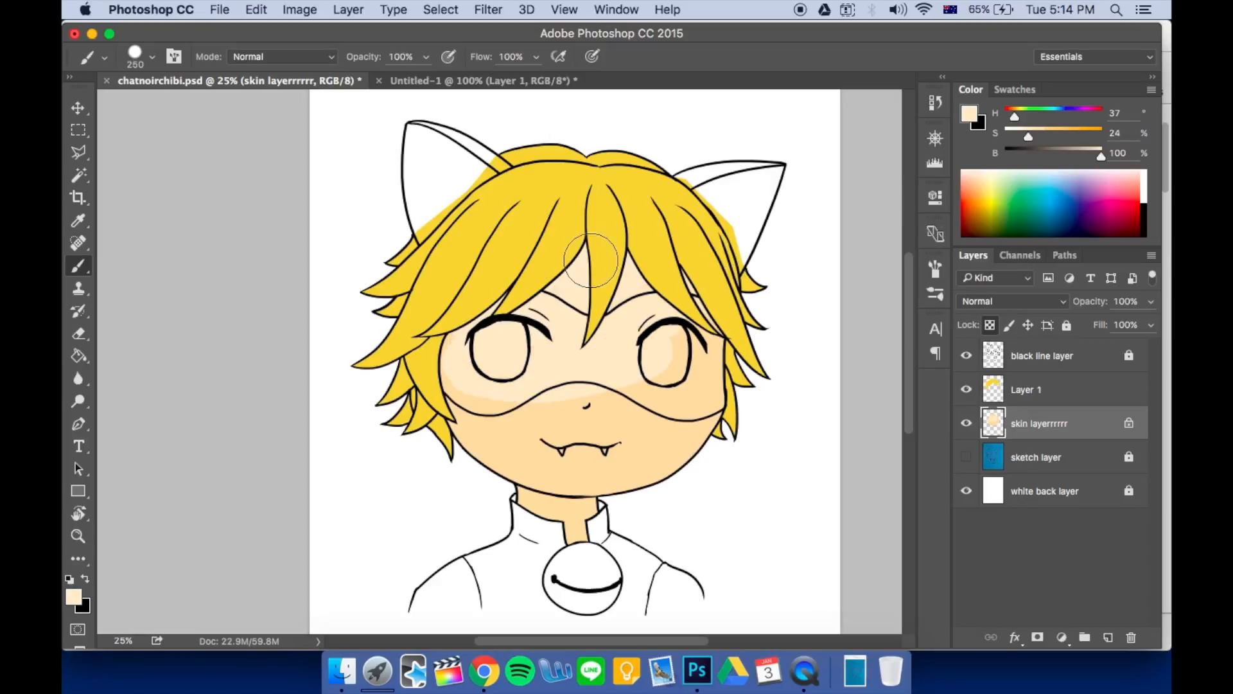
mouse_move(603, 310)
mouse_down()
mouse_move(531, 356)
mouse_move(697, 359)
mouse_up()
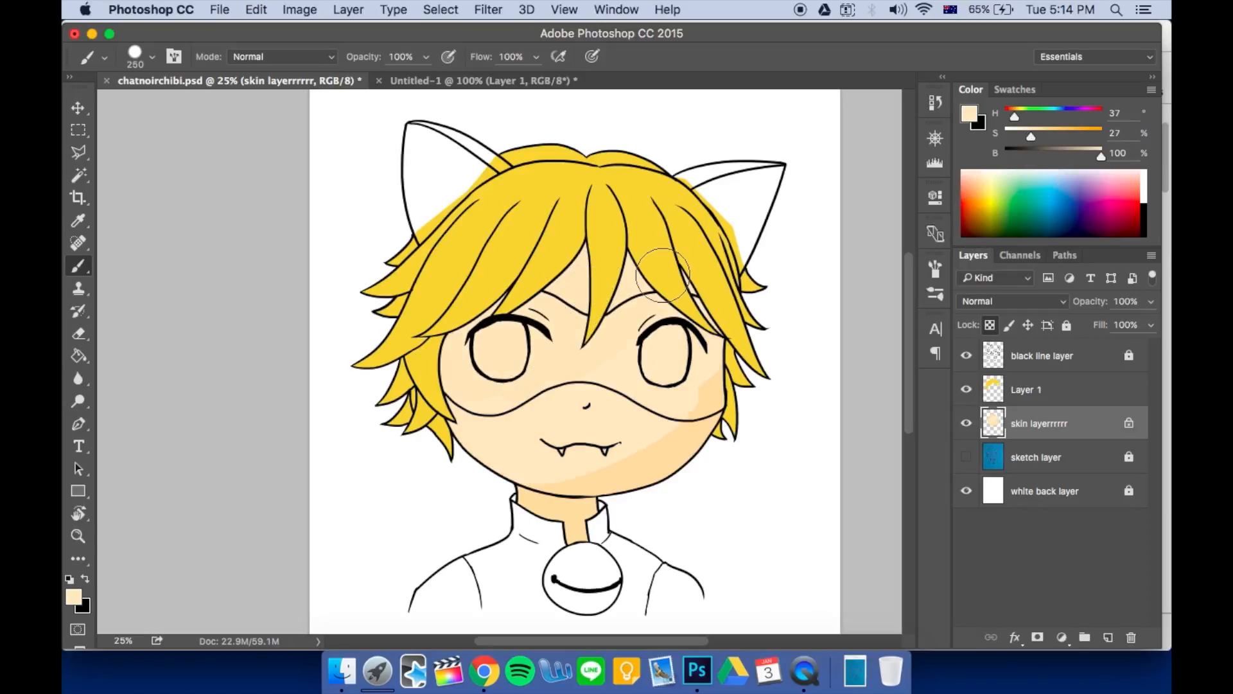
mouse_move(673, 393)
mouse_down()
mouse_move(690, 430)
mouse_move(704, 404)
mouse_move(700, 418)
mouse_move(635, 443)
mouse_up()
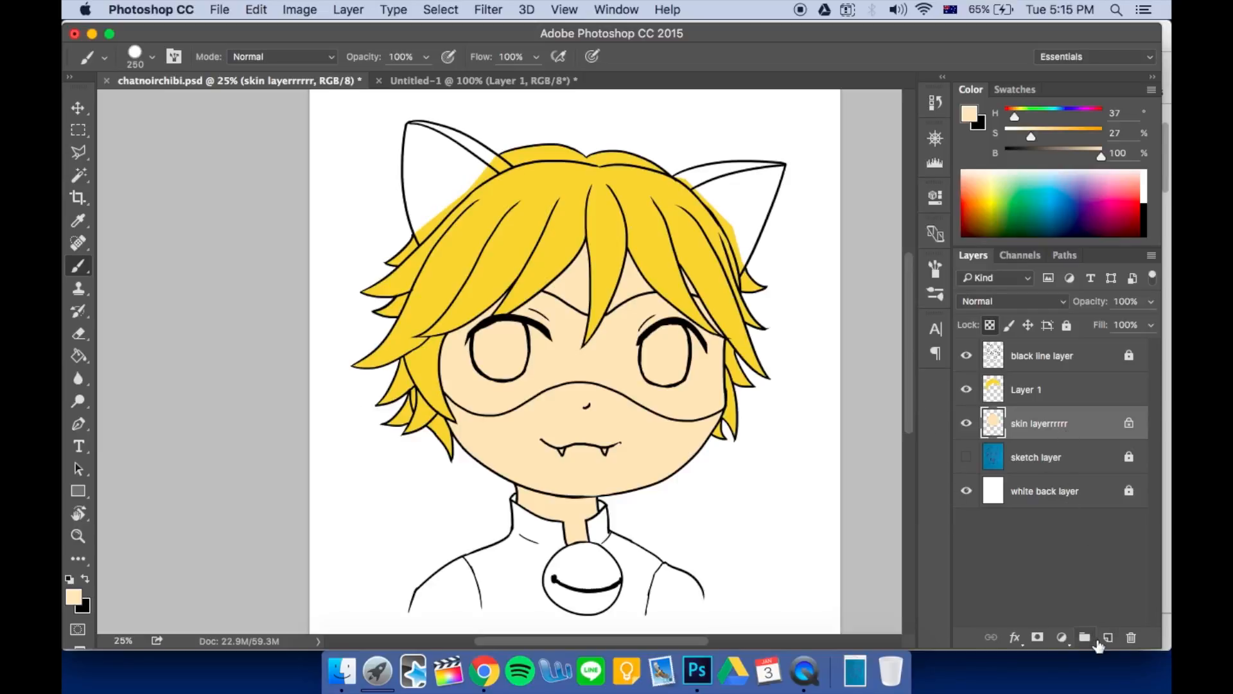
Add a new layer above the skin layer and name it "mask col"
click(1108, 637)
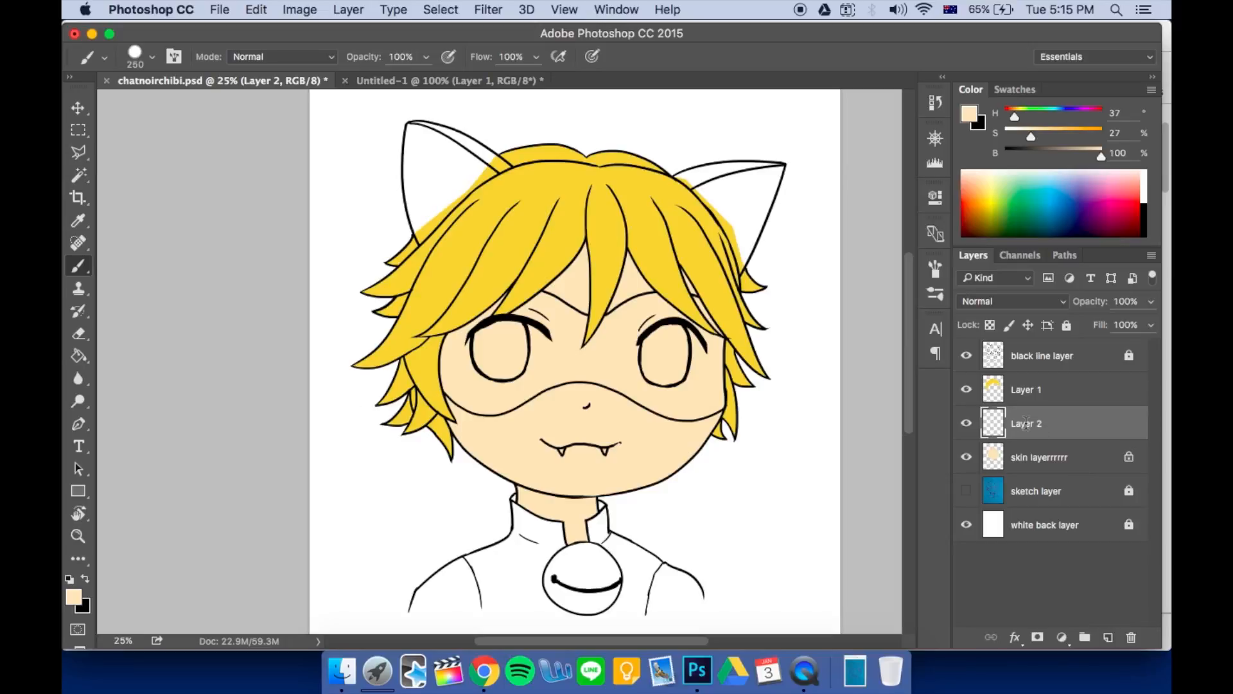
text(mask col)
key(Return)
Rename the yellow hair layer "hair layerr" and toggle the black line layer off and on to check the flat colours
click(1014, 402)
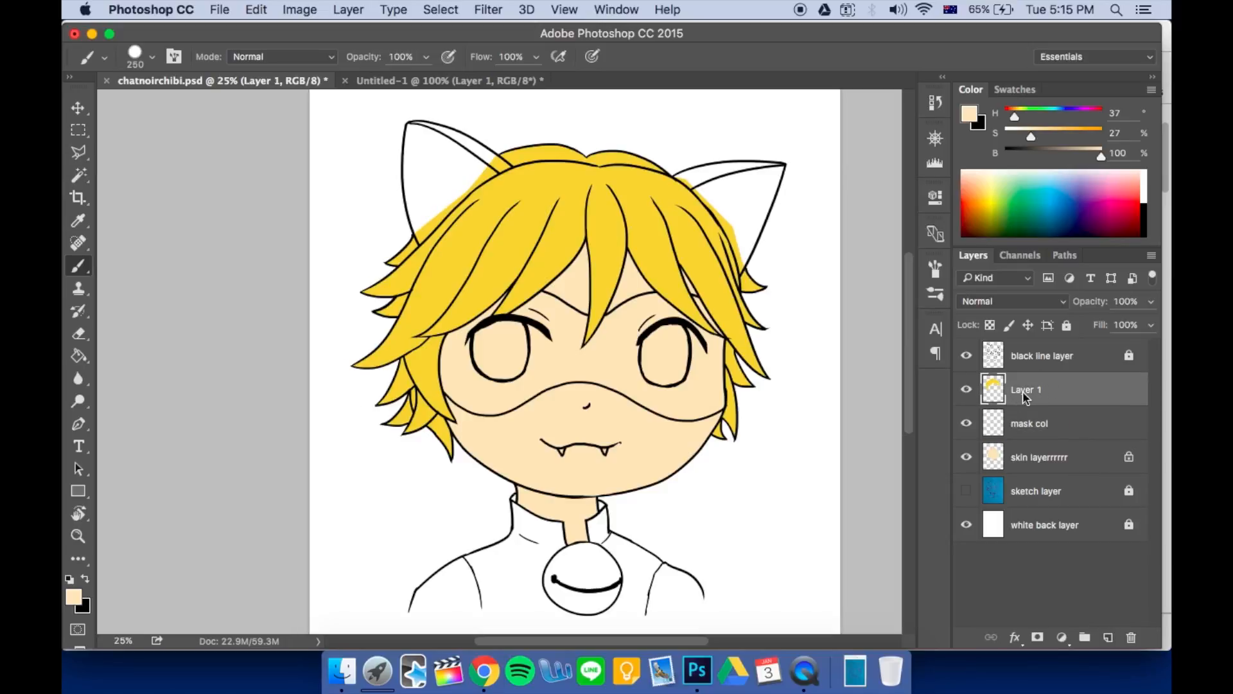
double_click(1026, 399)
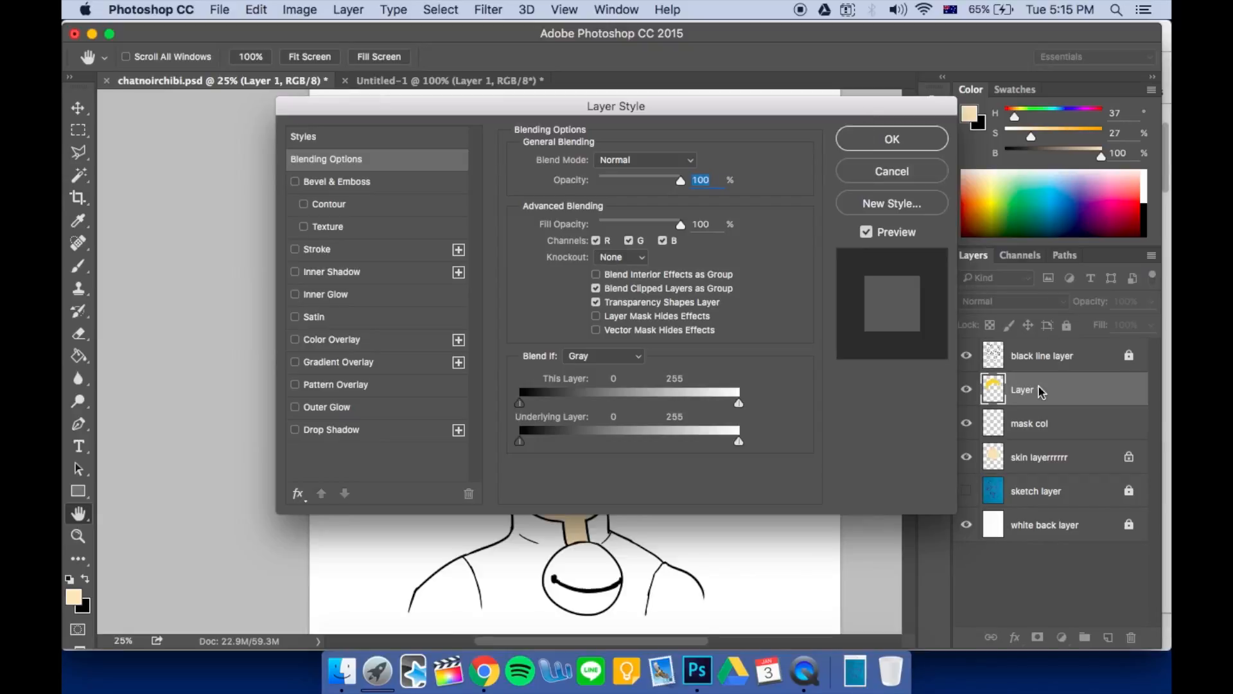
key(Escape)
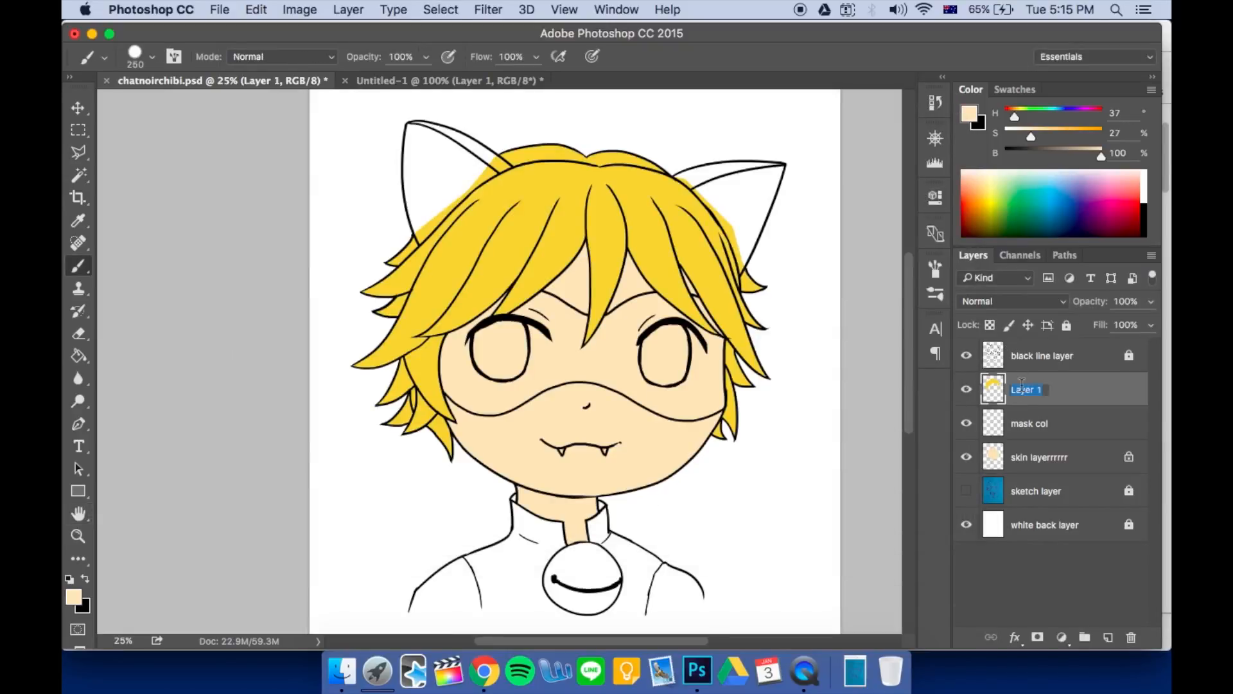
text(hair layerr)
key(Return)
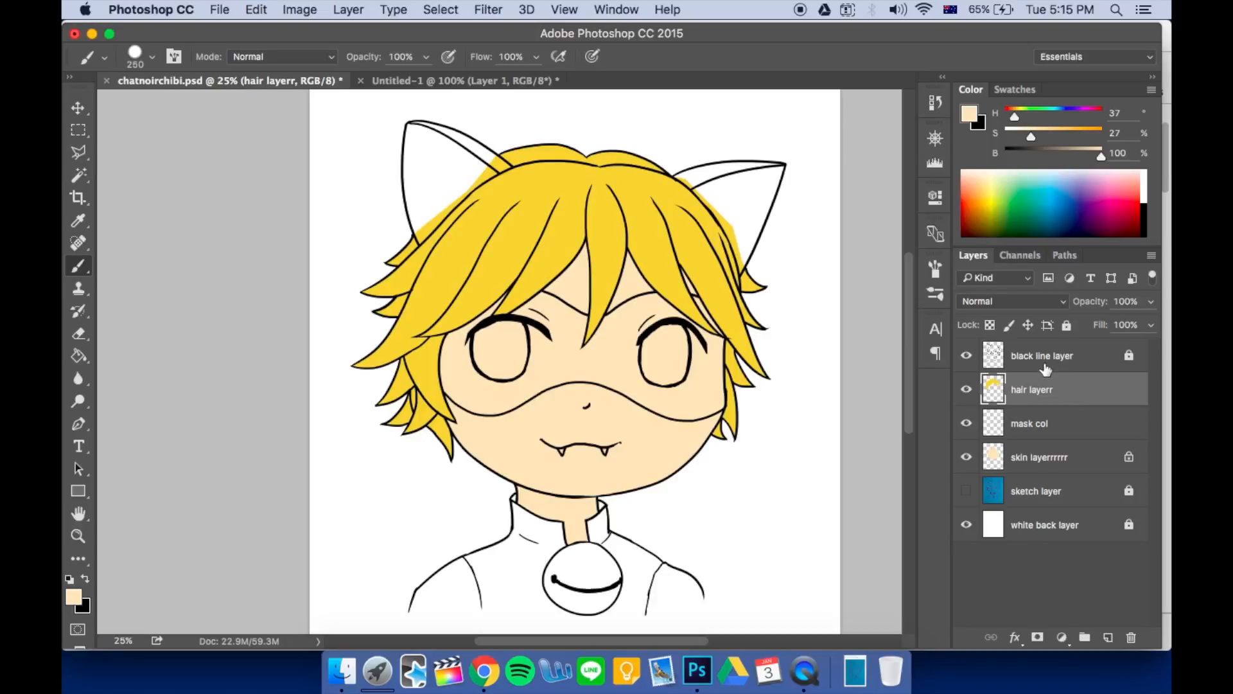
click(967, 356)
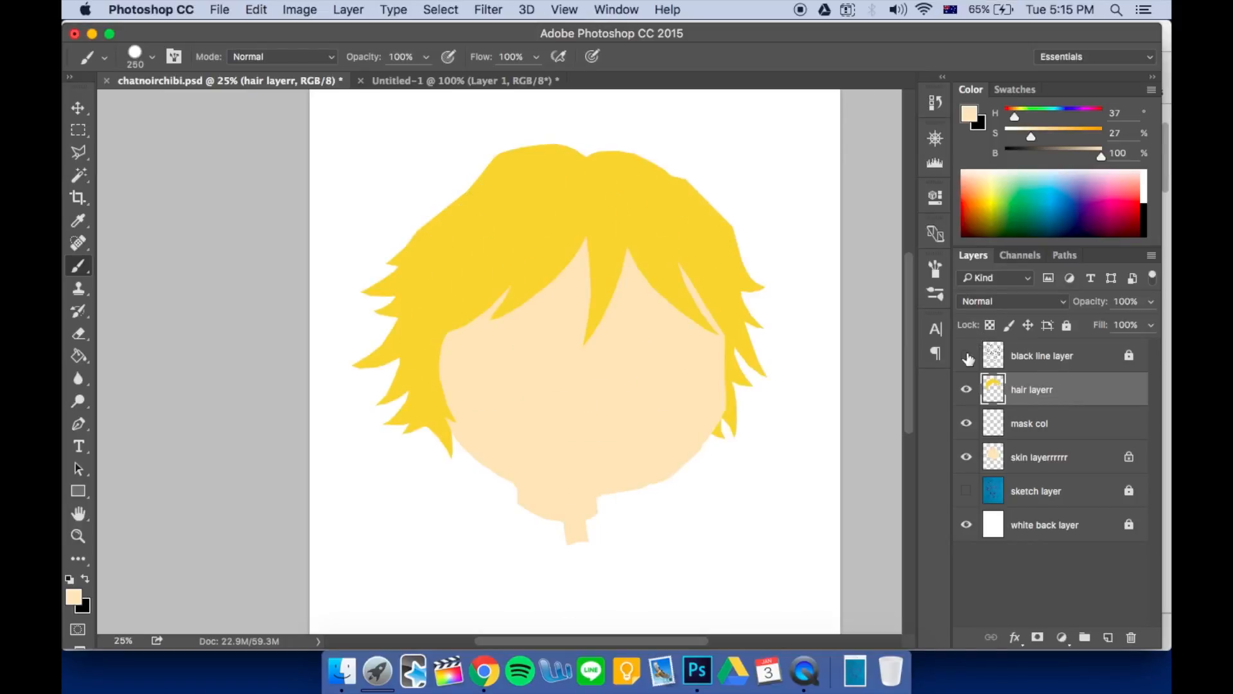
click(967, 356)
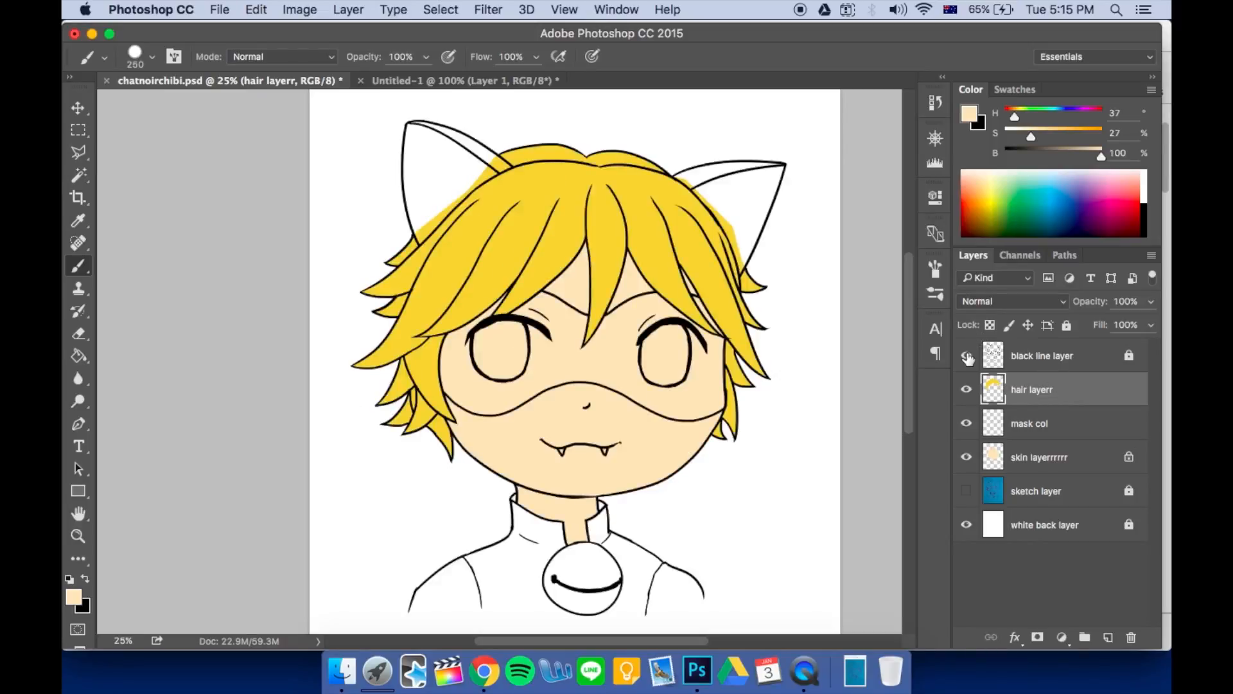
Make the mask col layer active, check the mask in the reference image, and pick a dark blue-violet (H 245, S 80, B 22) as foreground colour
click(1062, 426)
key(super+equal)
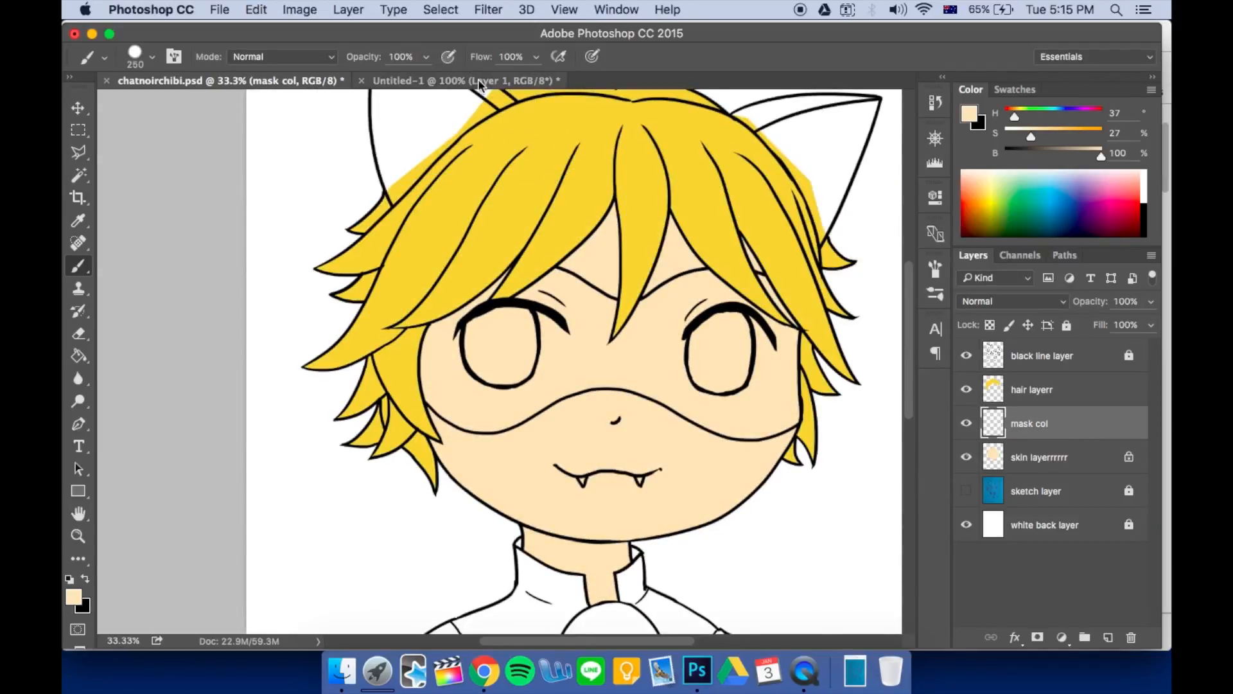
click(479, 83)
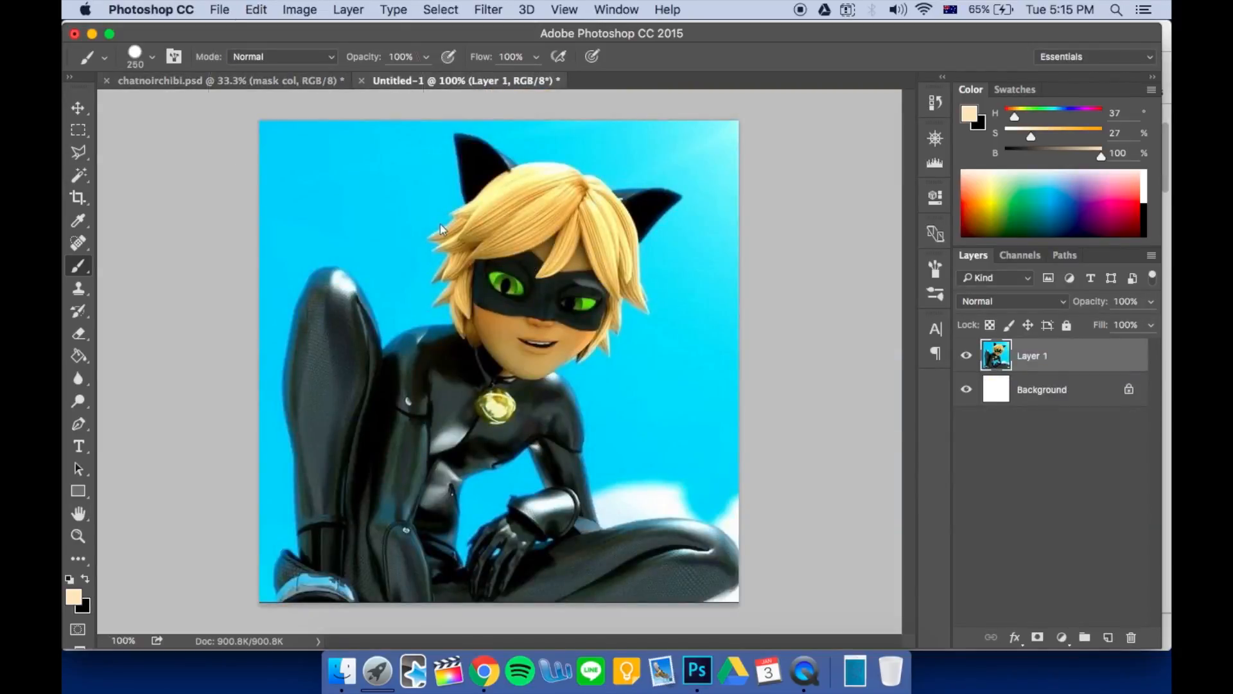
click(273, 82)
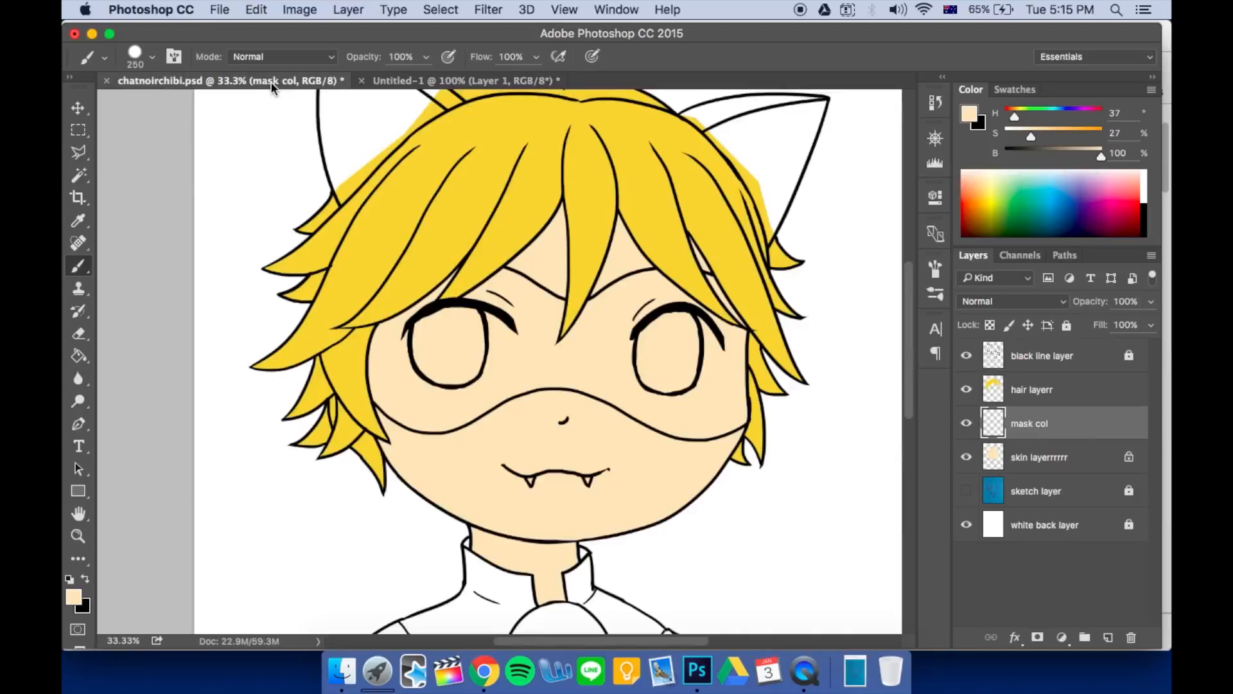
click(1084, 227)
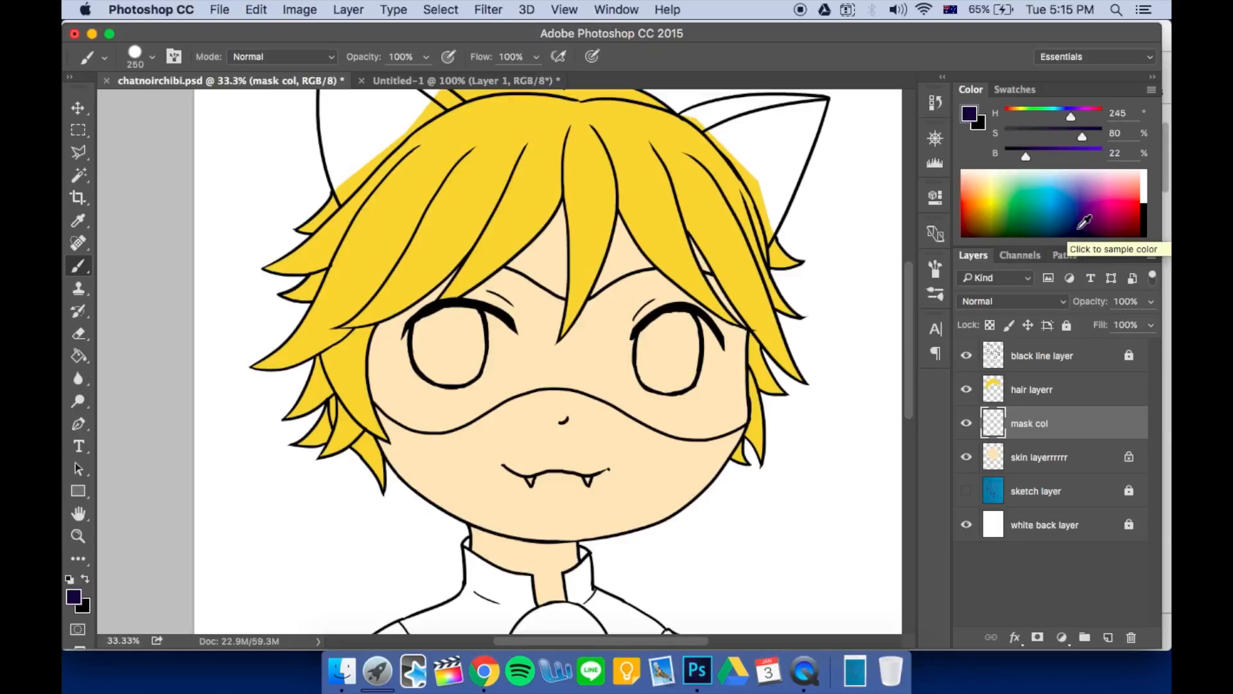
Set the foreground colour to H 242, S 73, B 20 and start a Polygonal Lasso outline over the hair beside the mask's left end
click(1082, 228)
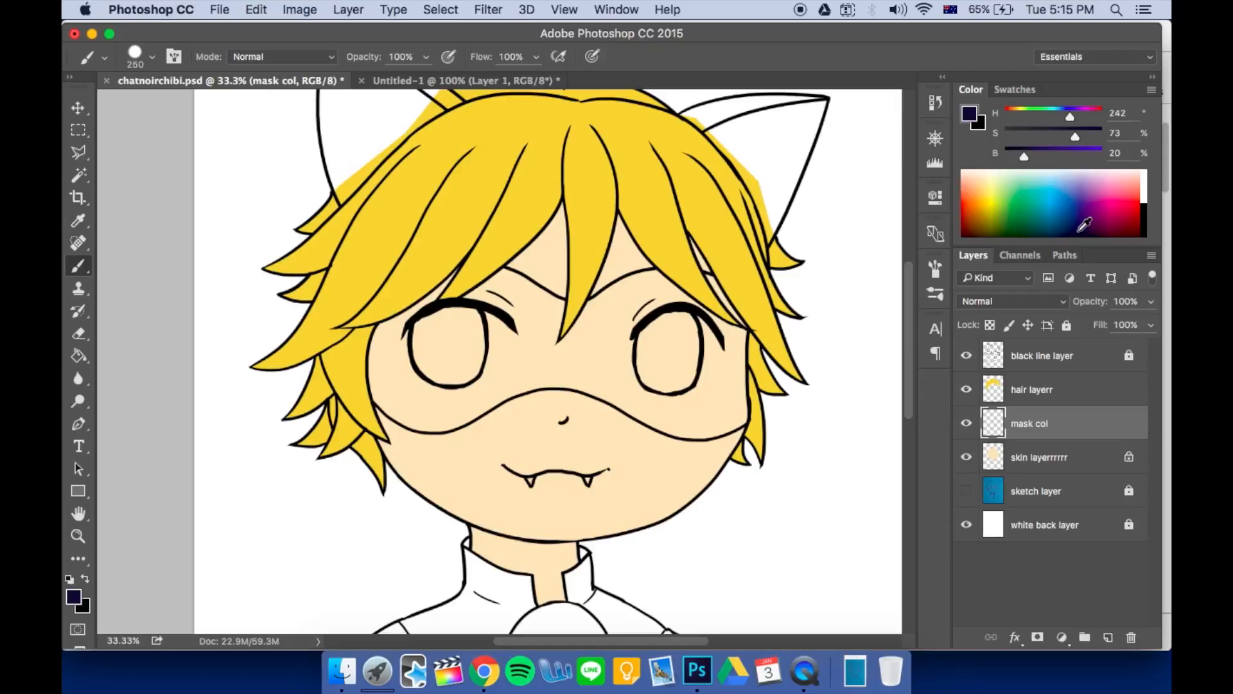
key(super+equal)
key(l)
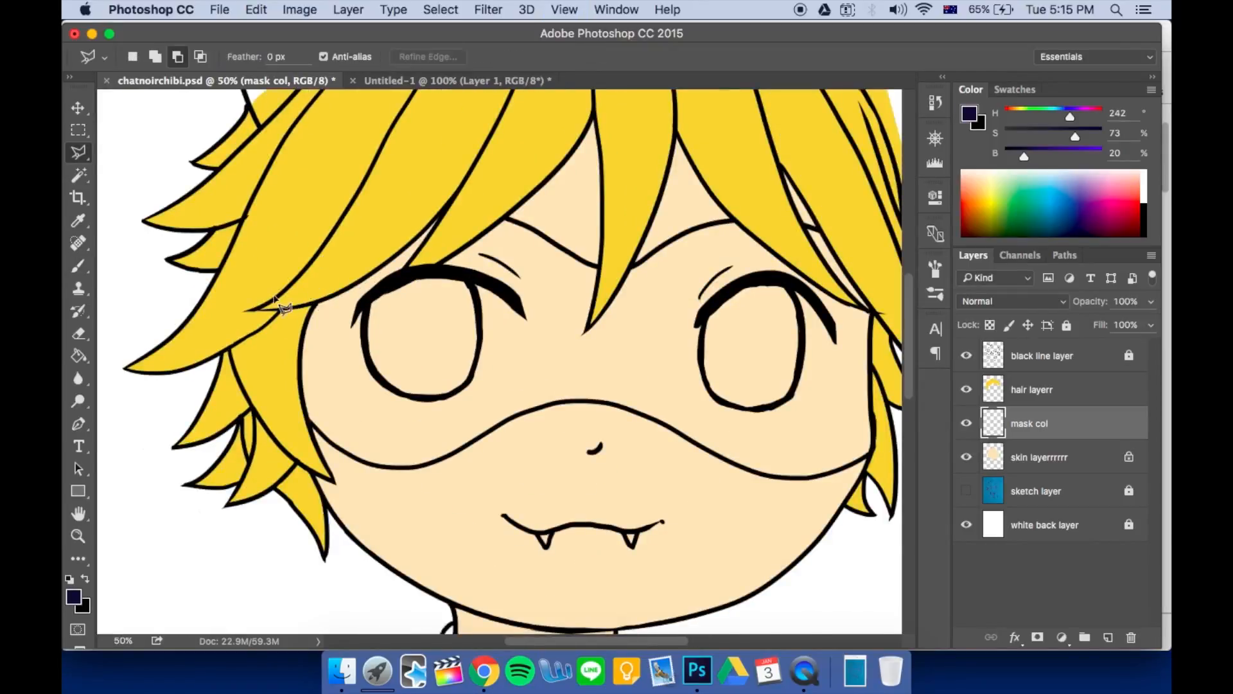
key(super+equal)
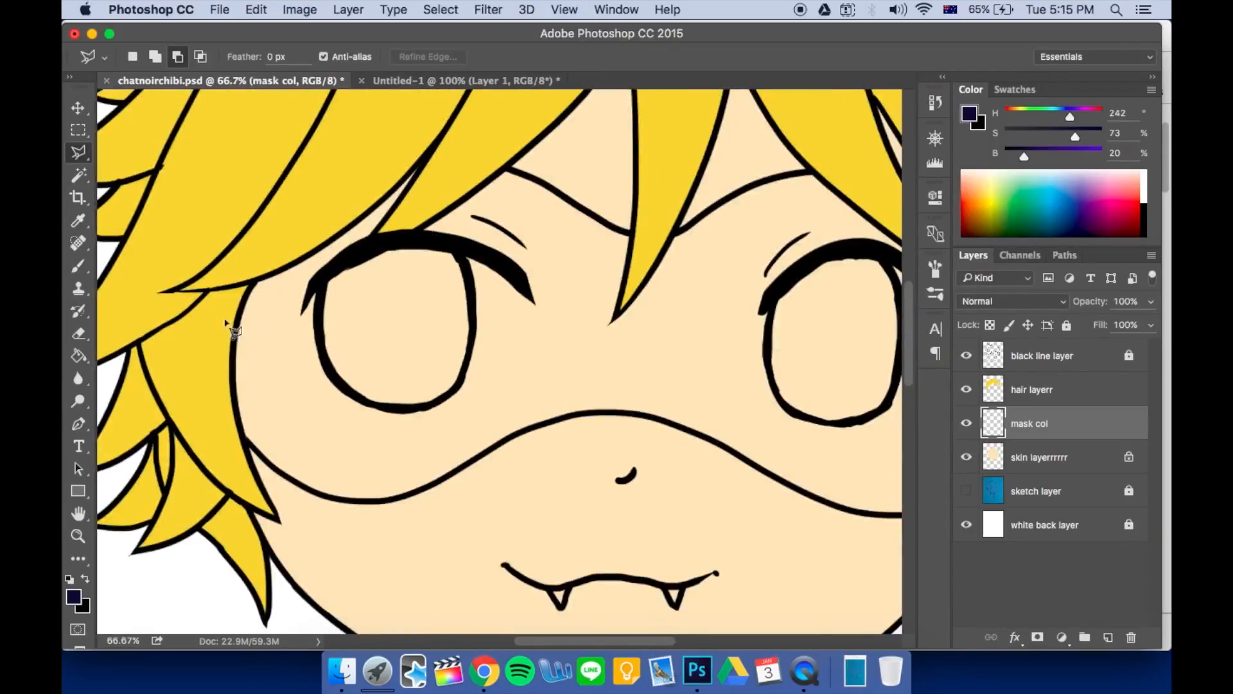
click(169, 281)
click(247, 88)
click(360, 133)
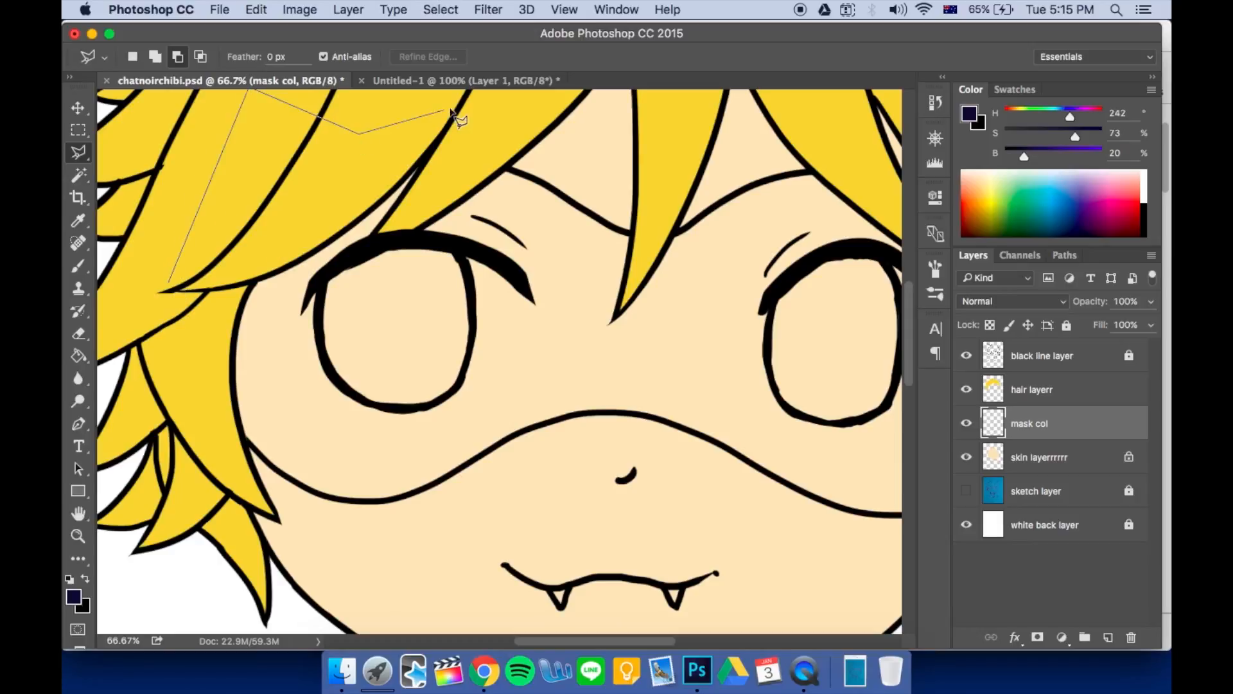
click(475, 107)
click(501, 162)
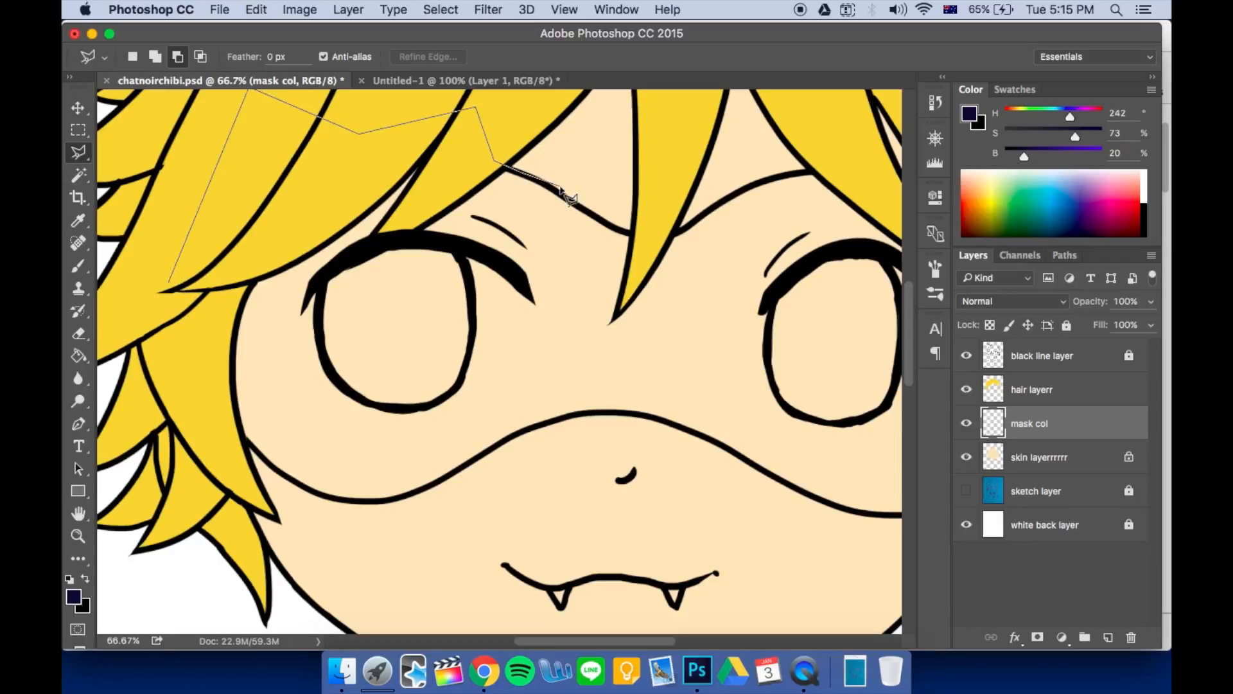
Continue the lasso outline along the mask's upper edge, across the central hair strand and up to the right fringe
click(593, 217)
click(630, 233)
click(680, 231)
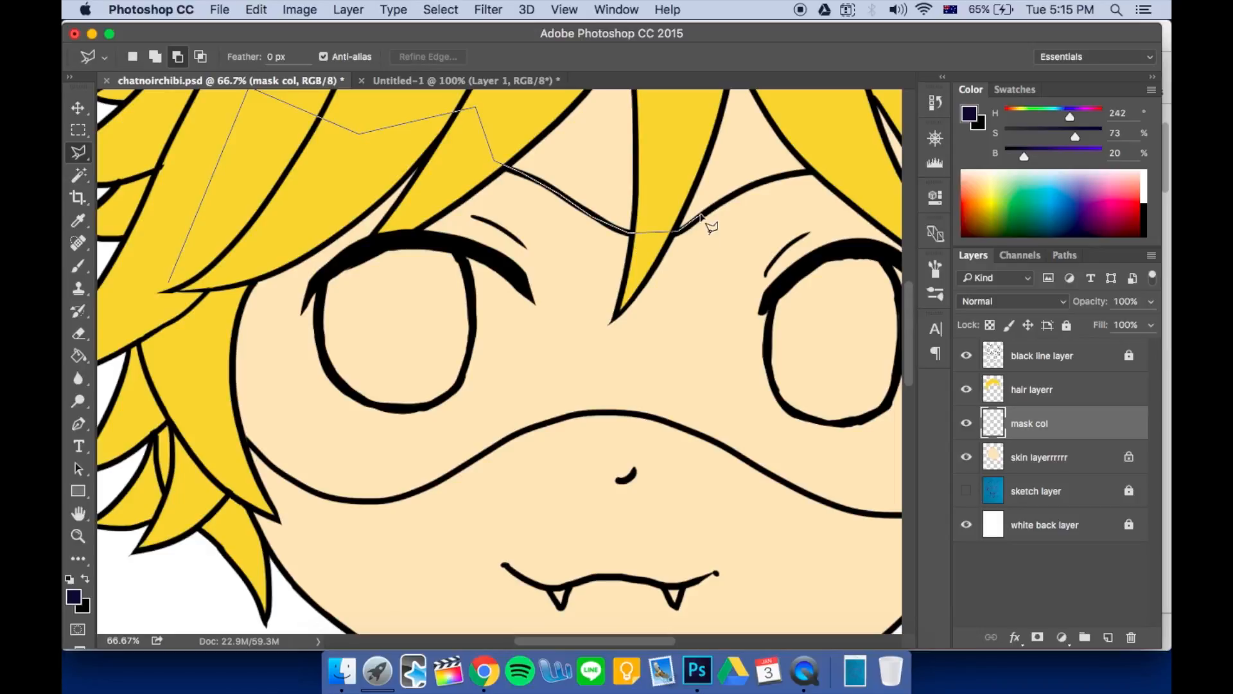
click(750, 188)
click(815, 166)
click(834, 161)
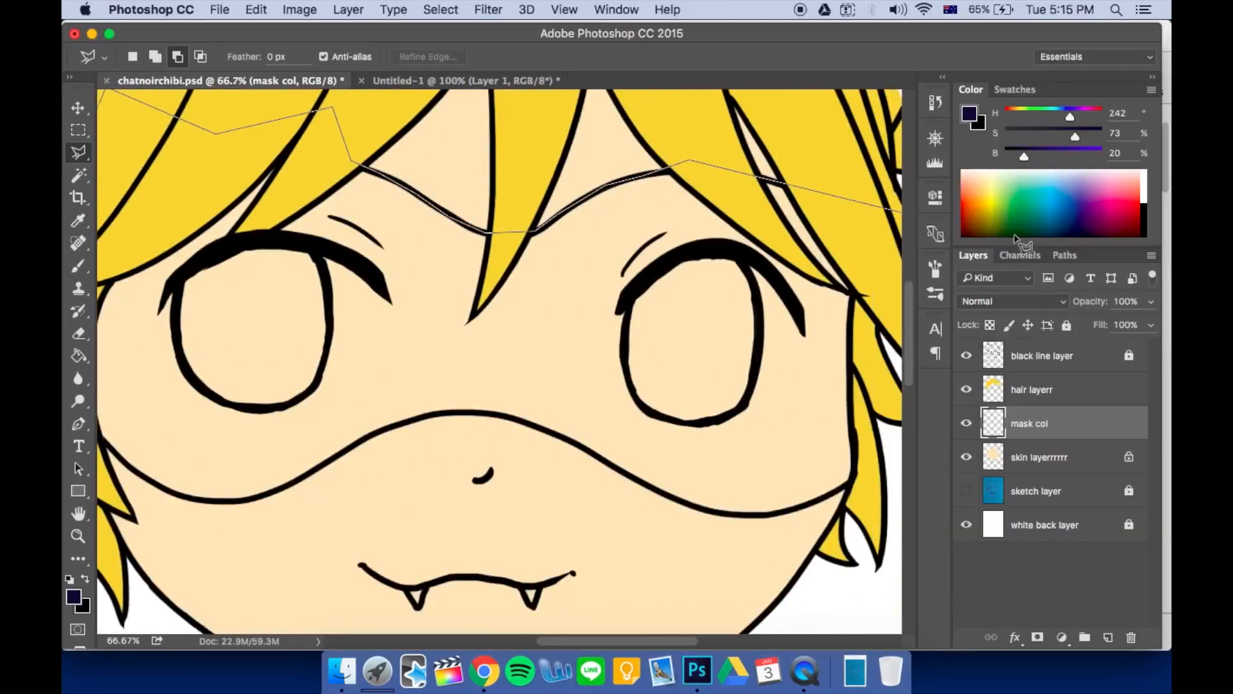
Carry the lasso outline through the hair around the mask's right end and along the lower edge beneath the right eye
click(775, 205)
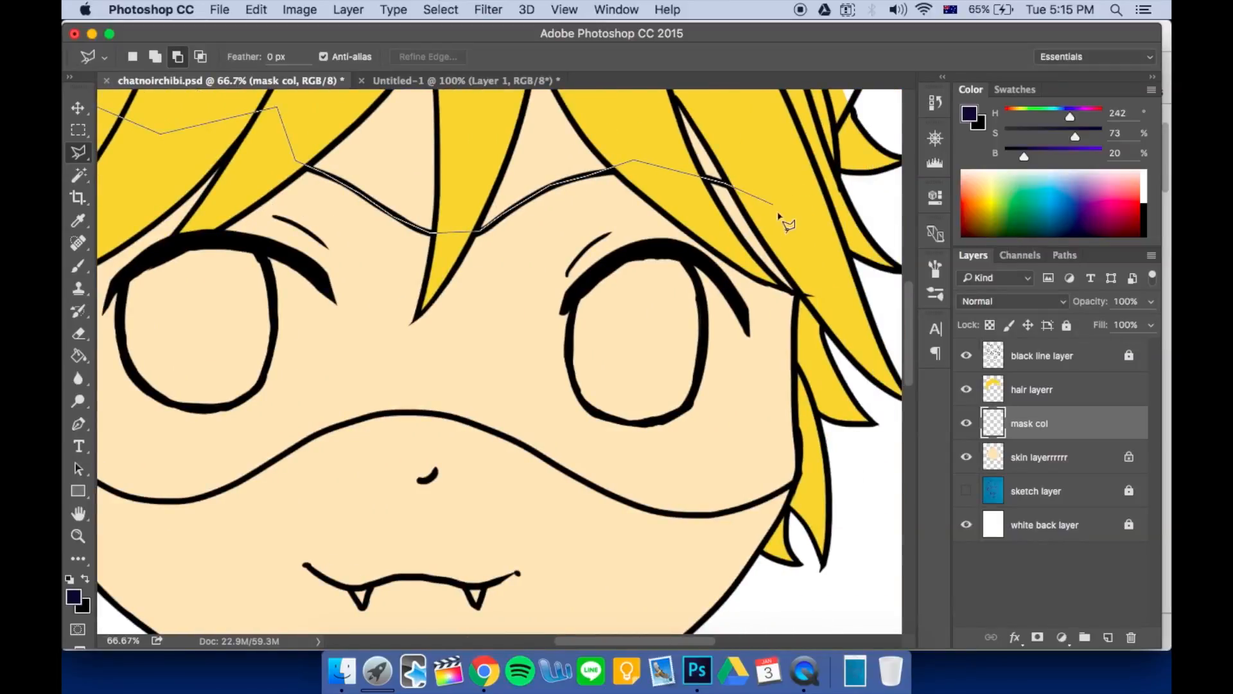
click(805, 278)
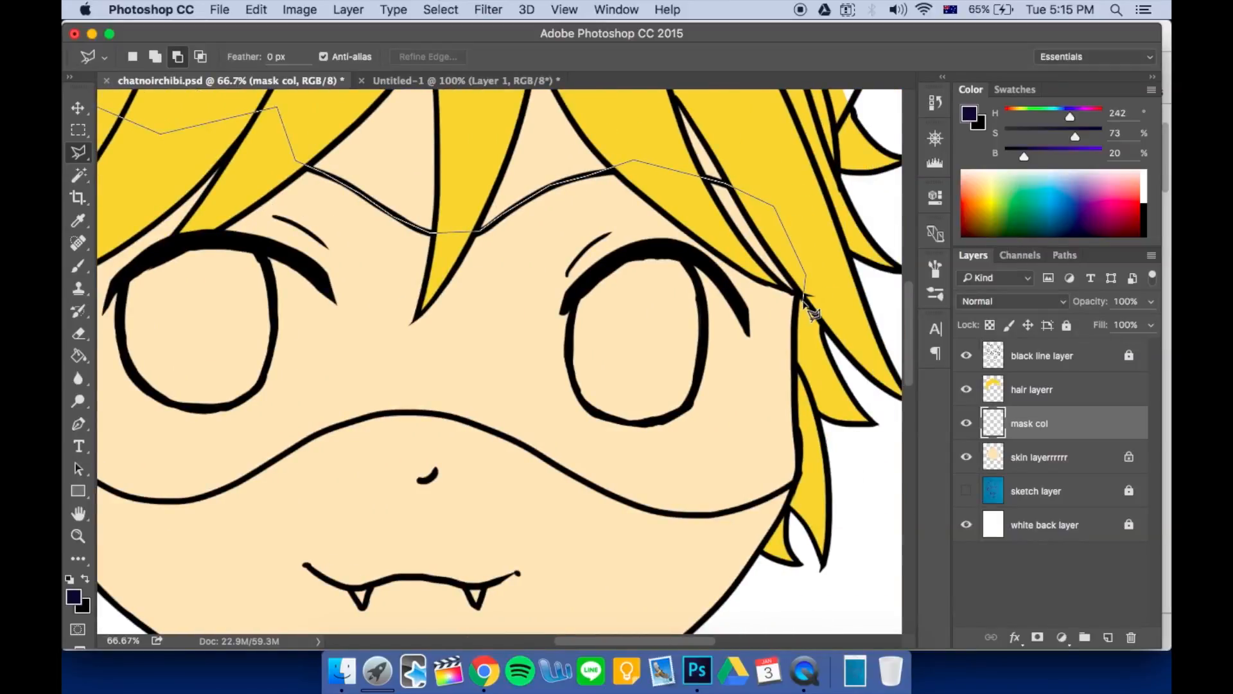
click(813, 429)
click(800, 480)
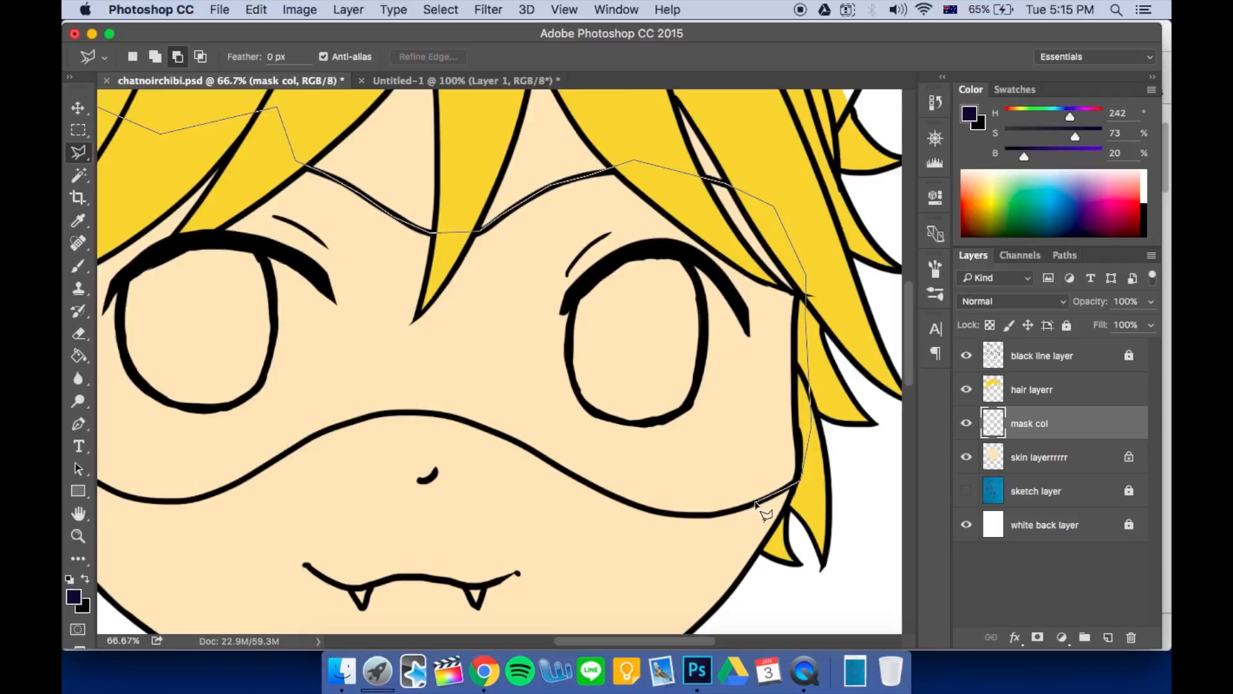
click(755, 505)
click(672, 514)
click(612, 495)
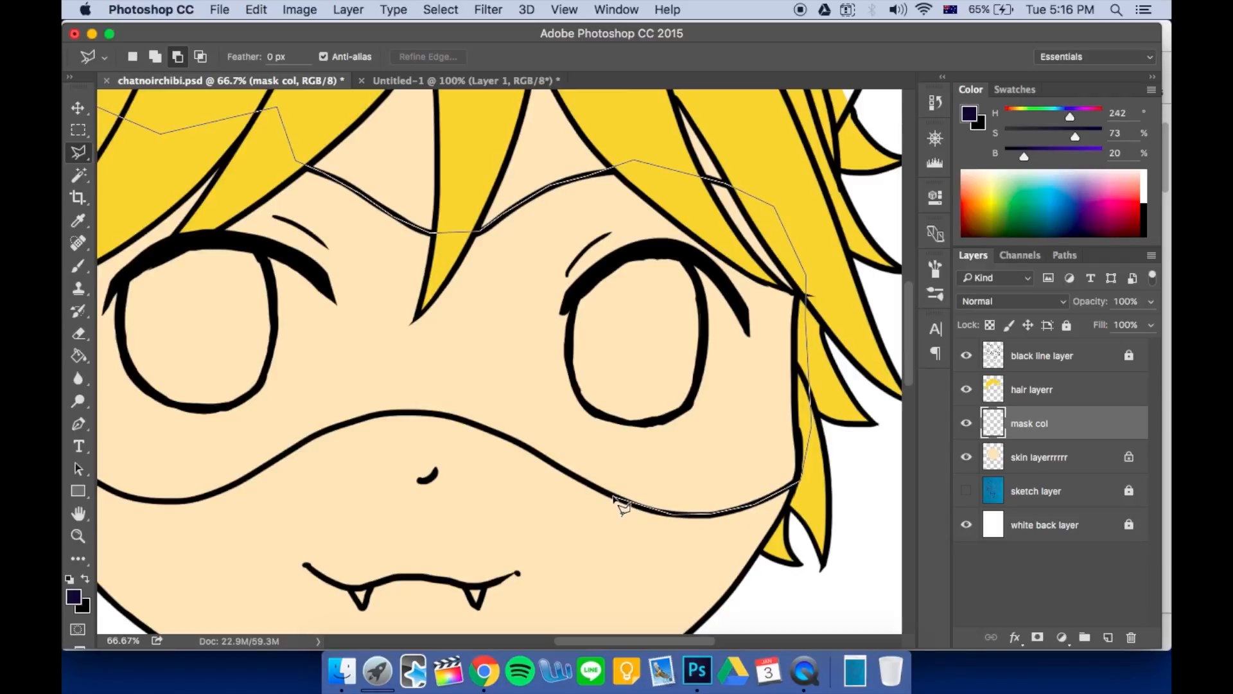
Trace the rest of the mask's lower edge over the nose to its left end and close the selection
click(544, 457)
click(488, 429)
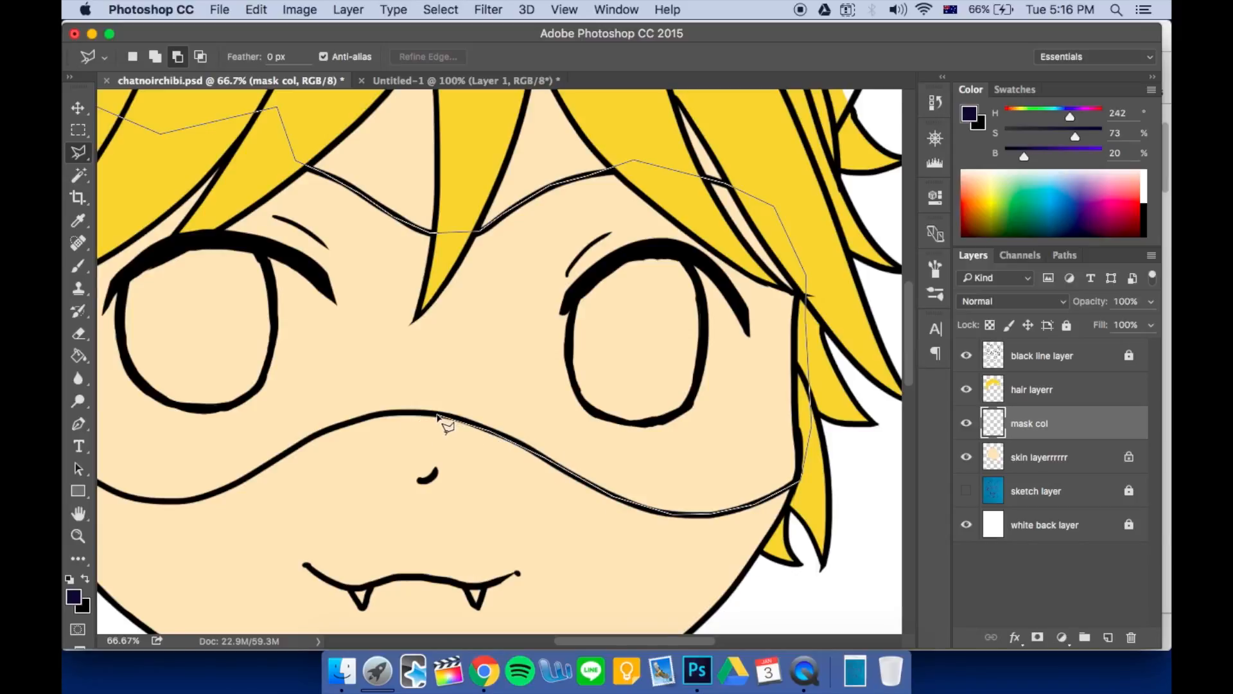
click(437, 417)
click(389, 412)
click(348, 423)
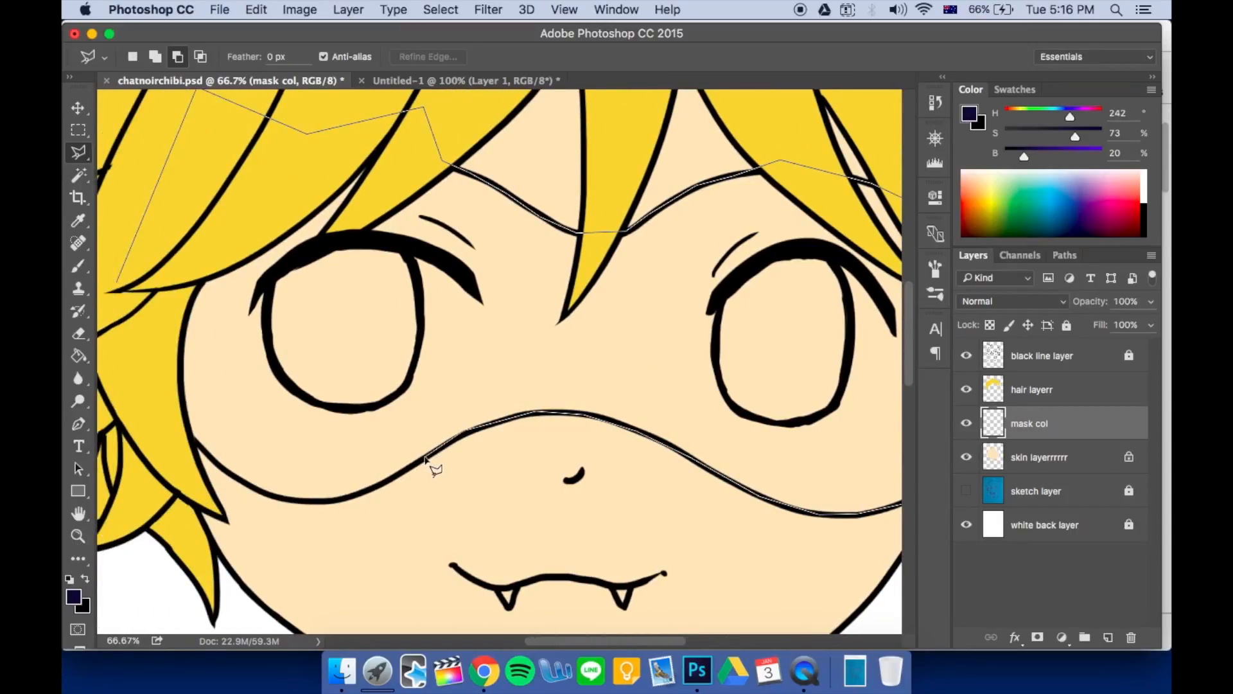
click(384, 483)
click(342, 496)
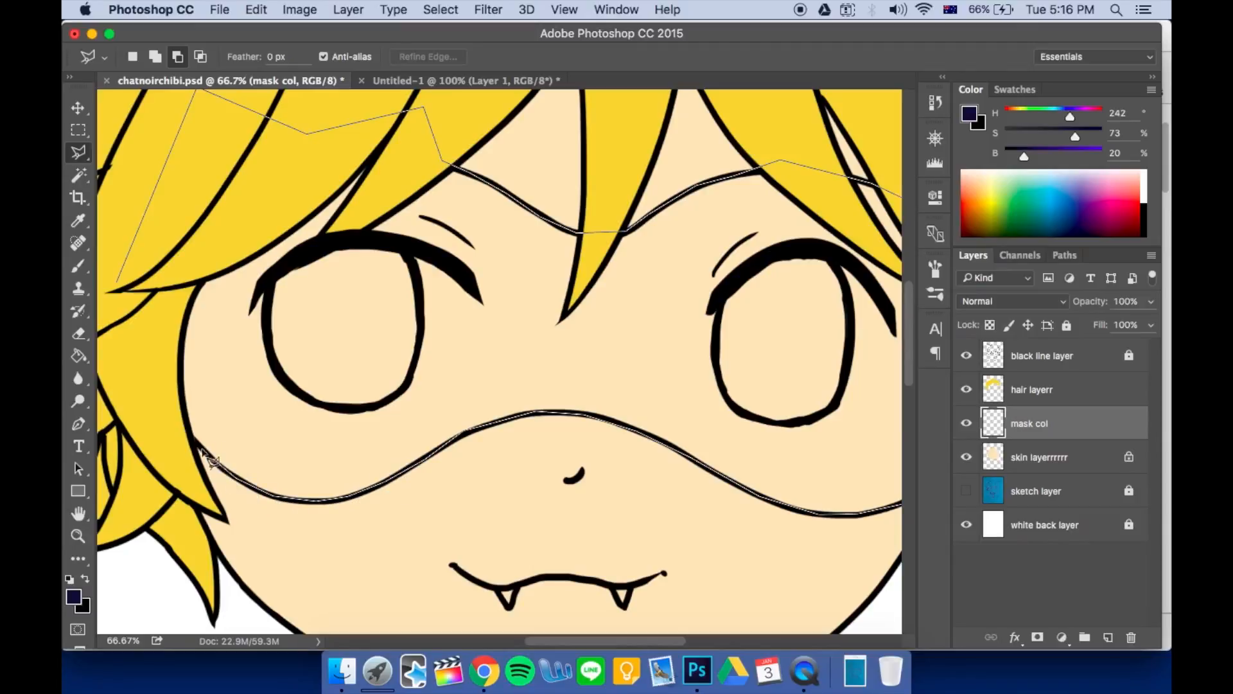
double_click(140, 330)
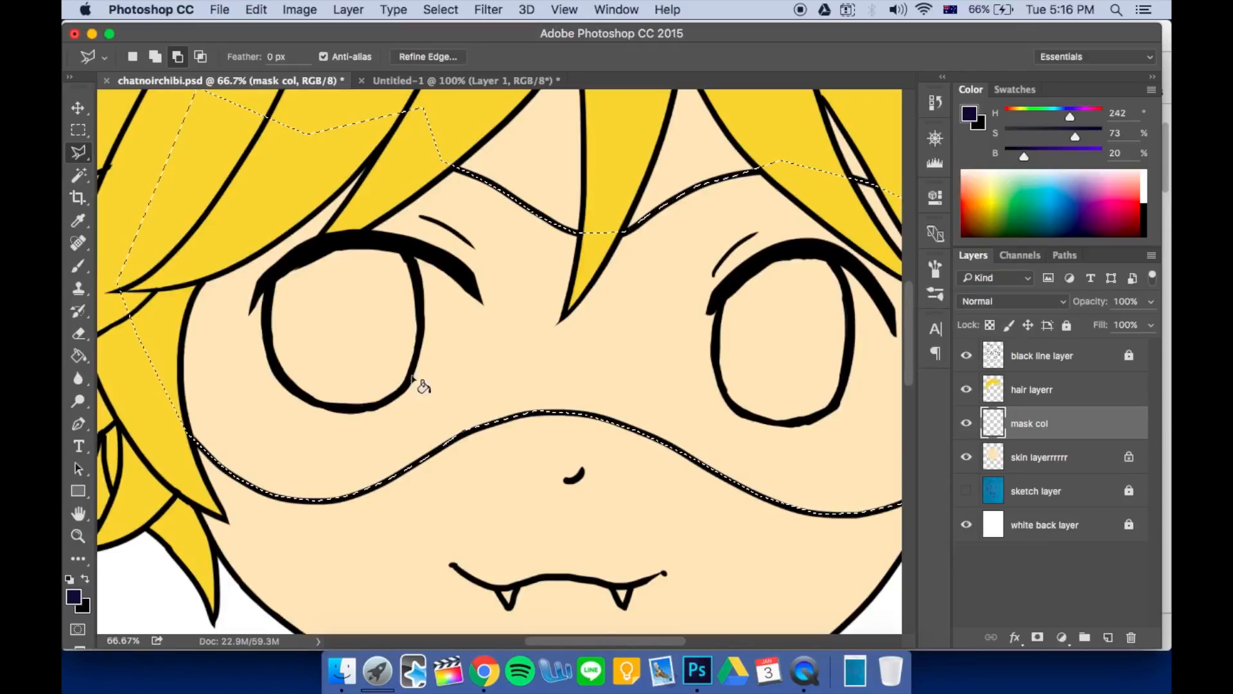
Fill the selected mask area with the dark blue-violet using the Paint Bucket and deselect it
key(g)
click(519, 352)
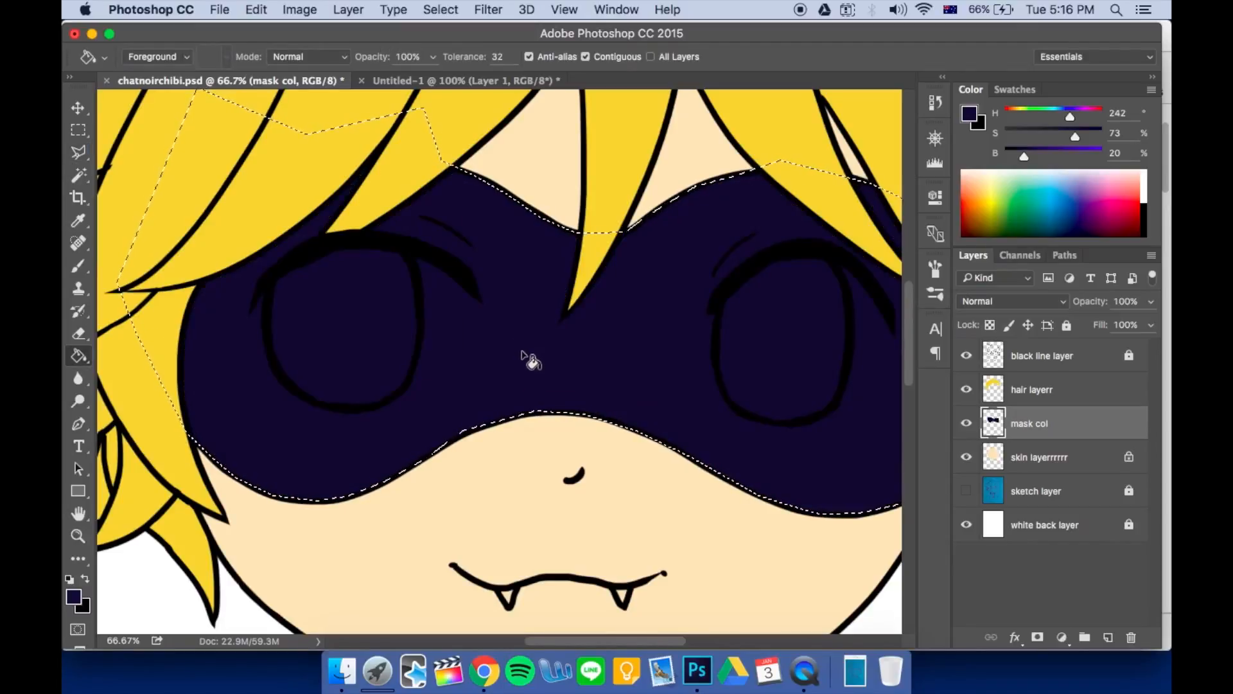
key(super+d)
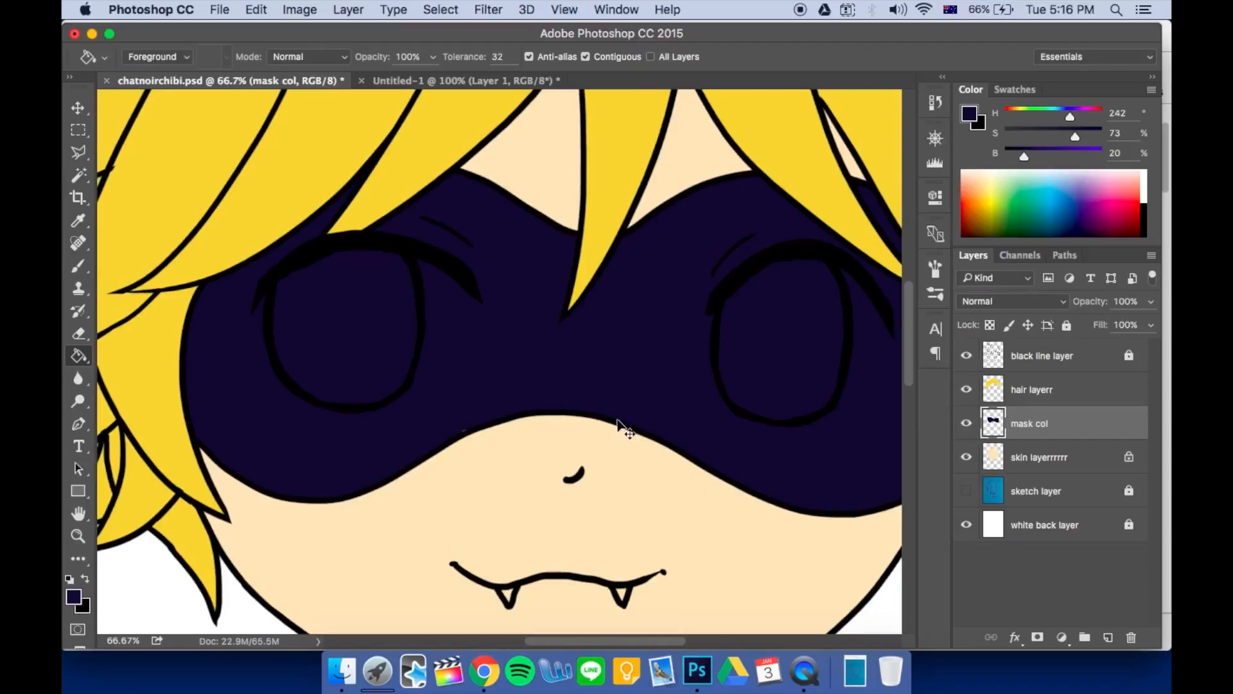
key(super+minus)
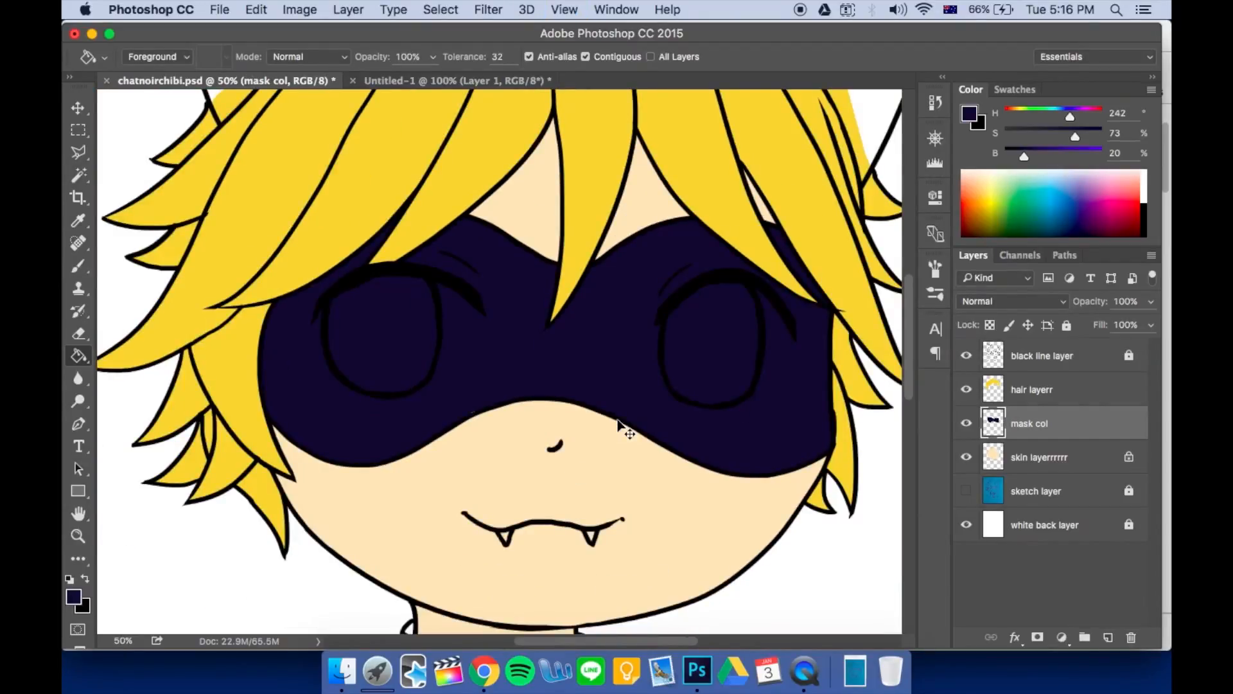
key(super+minus)
key(super+minus)
key(super+minus)
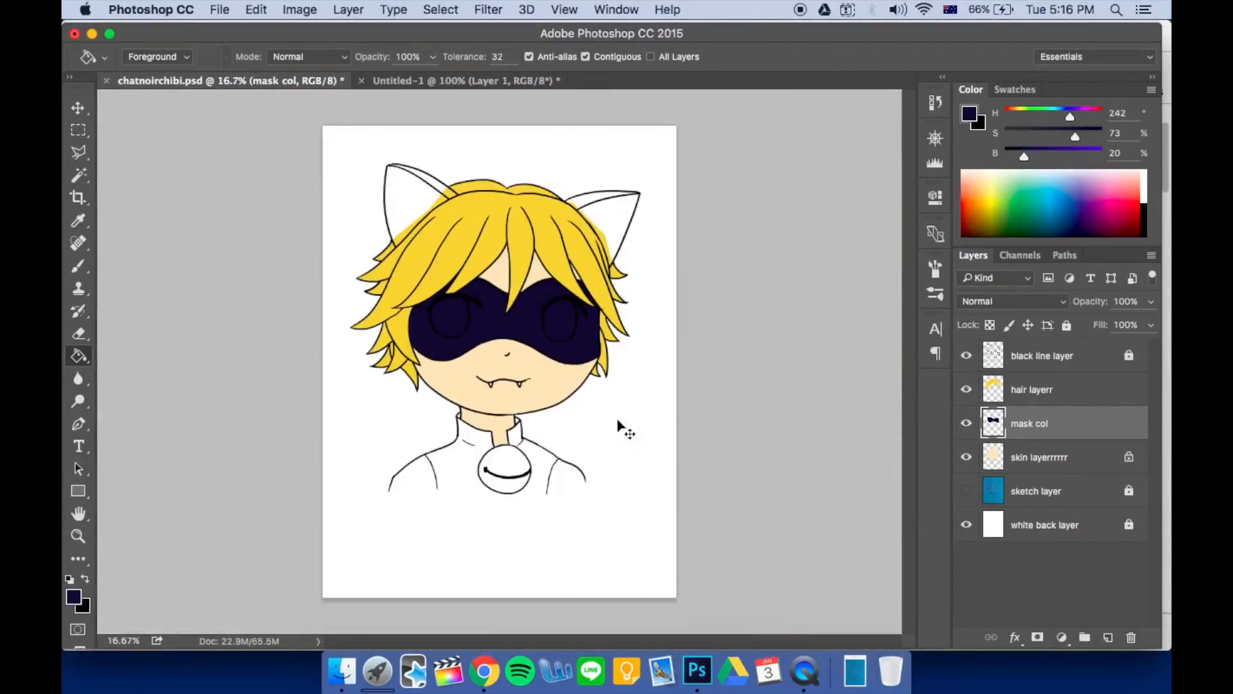
Lower the mask col layer's opacity to 33% so the eye lines show through
key(super+plus)
key(super+plus)
key(super+plus)
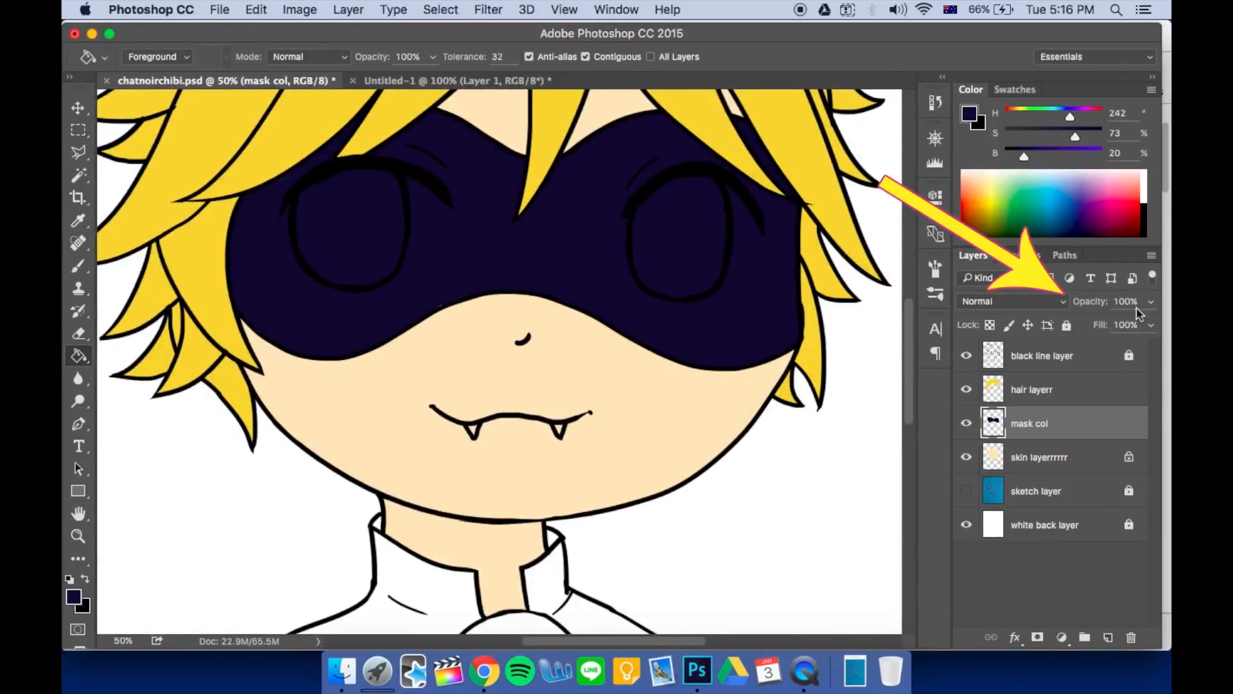
click(1152, 302)
click(1097, 323)
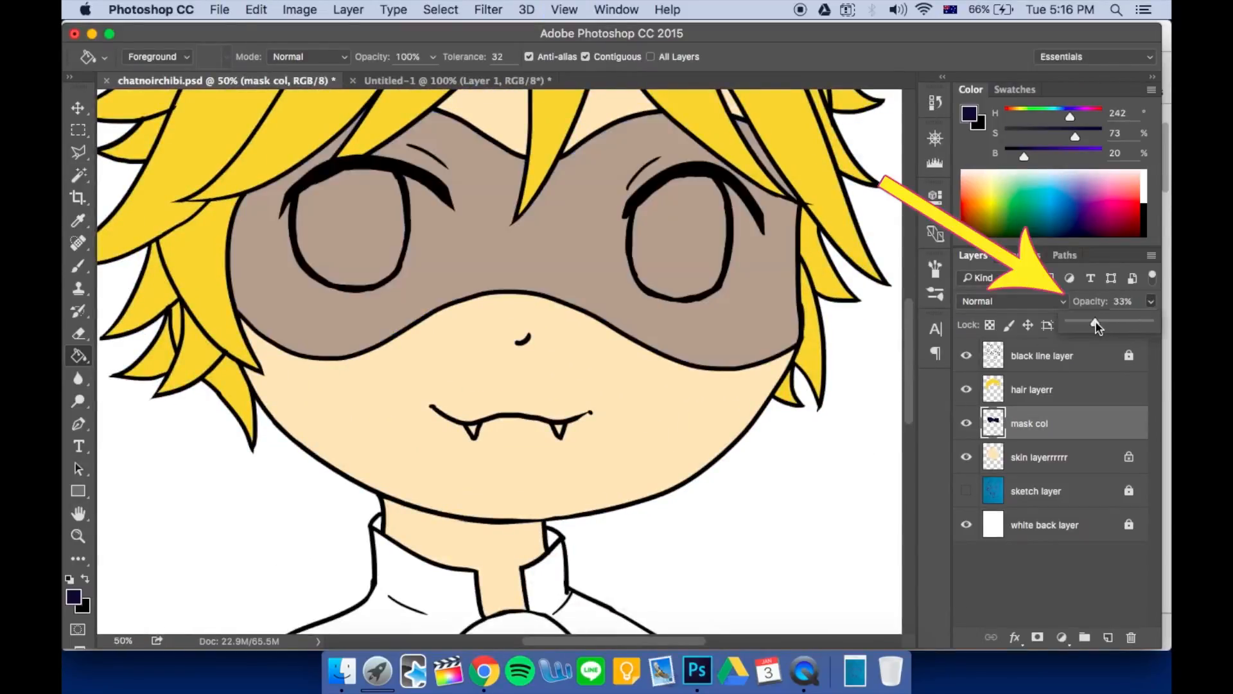
Add a new layer above the mask col layer and set the foreground colour to white (H 0, S 0, B 100)
click(1109, 641)
click(1109, 641)
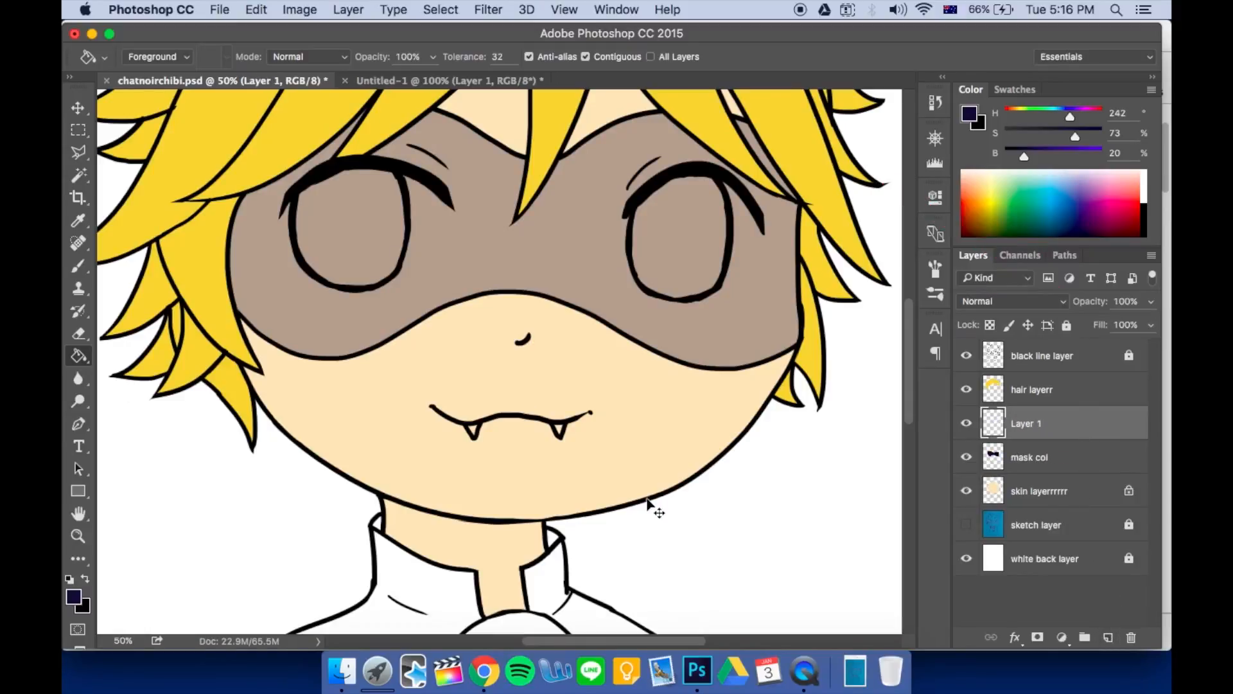
key(super+minus)
key(super+equal)
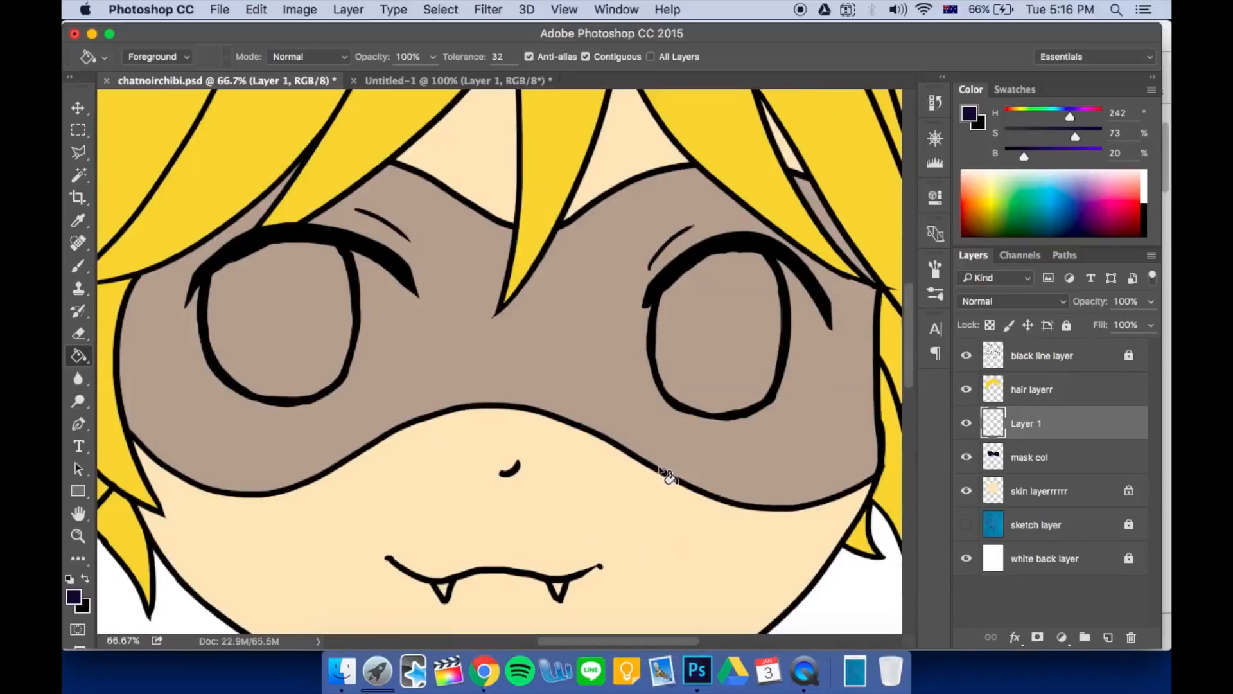
click(1020, 171)
drag(966, 155, 1013, 169)
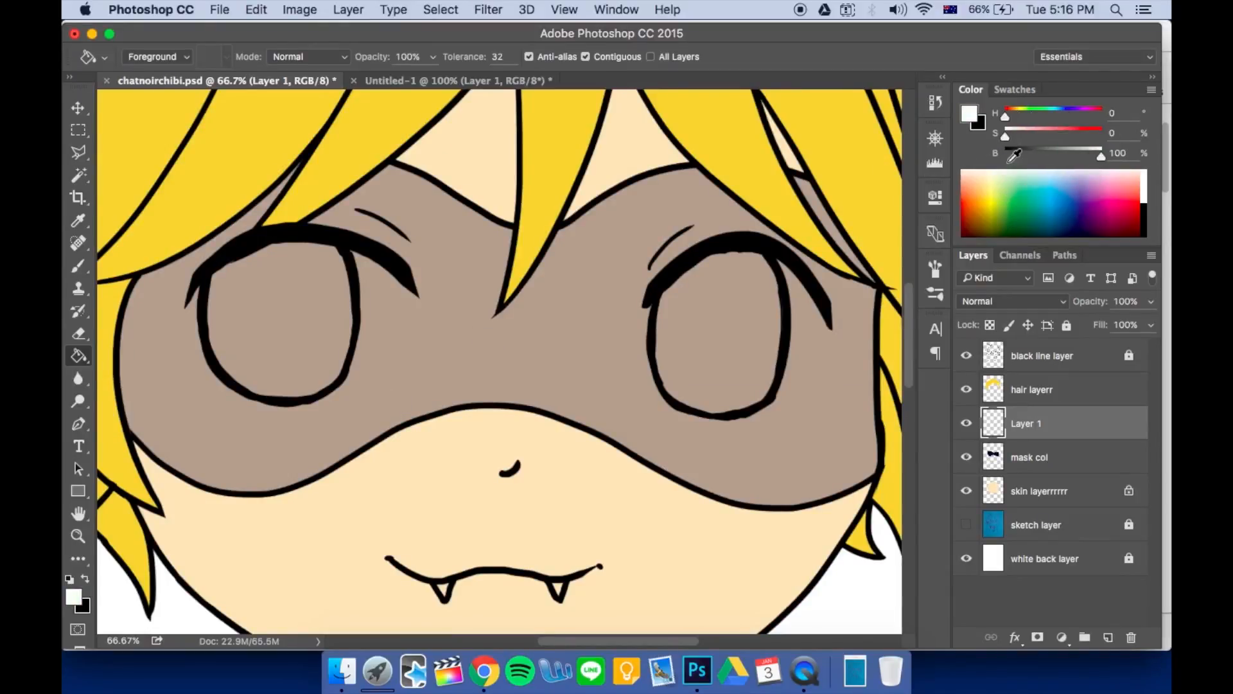
Paint both eyes white with the 250 px brush, and touch up their edges with the brush reduced to 30 px
key(b)
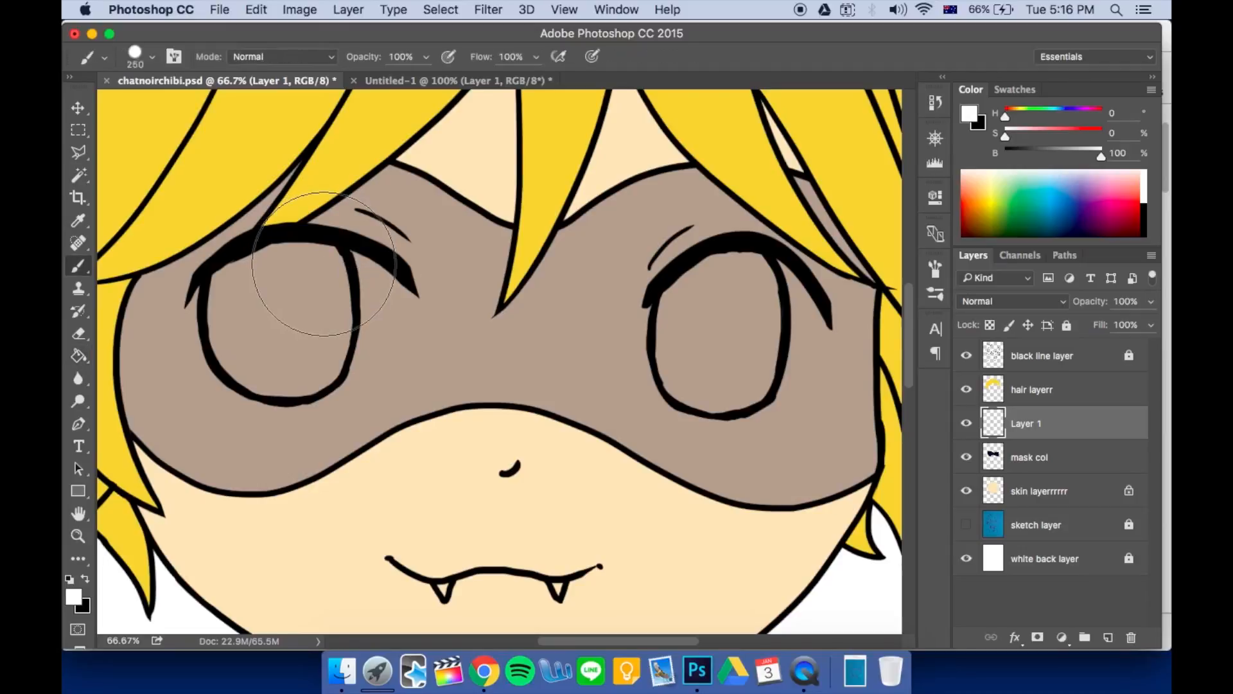
mouse_move(276, 315)
mouse_down()
mouse_move(341, 252)
mouse_move(240, 289)
mouse_move(224, 340)
mouse_move(234, 309)
mouse_move(281, 363)
mouse_move(305, 364)
mouse_move(270, 281)
mouse_move(339, 282)
mouse_move(340, 337)
mouse_move(357, 307)
mouse_move(369, 320)
mouse_move(363, 363)
mouse_up()
mouse_move(694, 303)
mouse_down()
mouse_move(701, 349)
mouse_move(730, 279)
mouse_move(773, 324)
mouse_move(779, 310)
mouse_move(782, 338)
mouse_move(786, 313)
mouse_move(764, 373)
mouse_move(784, 327)
mouse_up()
key(bracketleft)
key(bracketleft)
key(bracketleft)
key(bracketleft)
key(bracketleft)
key(bracketleft)
key(bracketleft)
key(bracketleft)
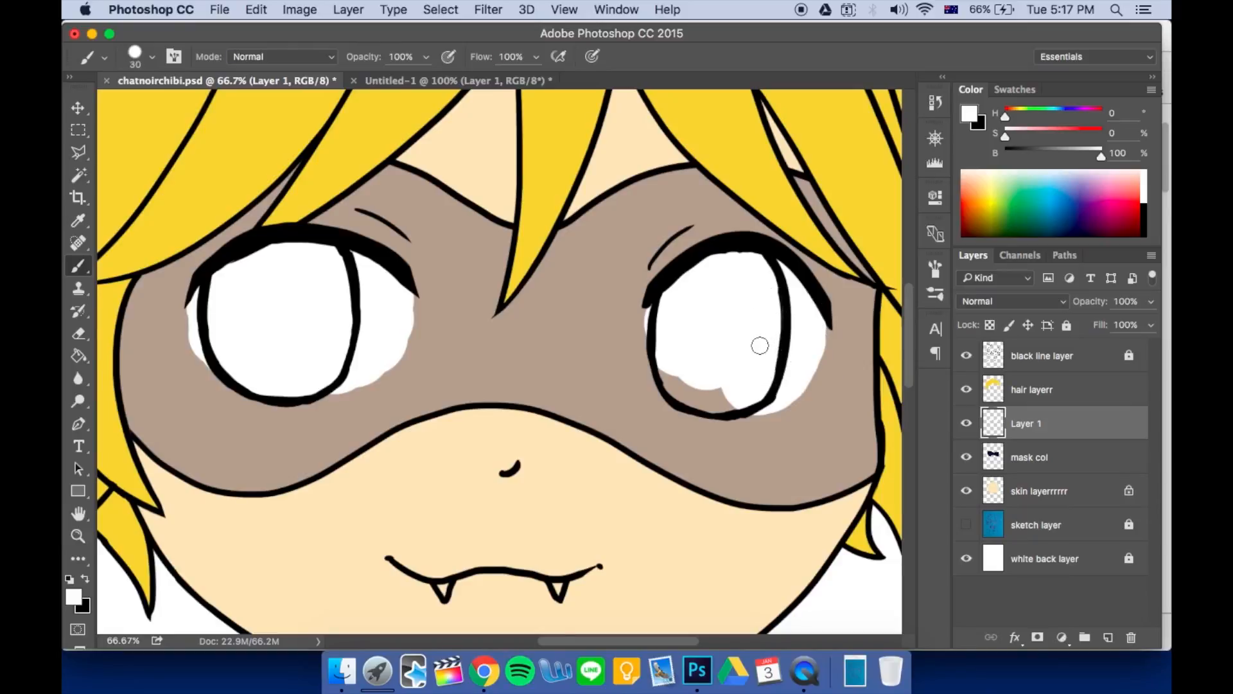
drag(194, 305, 193, 318)
Rename the new layer with the white eye paint "whites of eyes layer"
key(e)
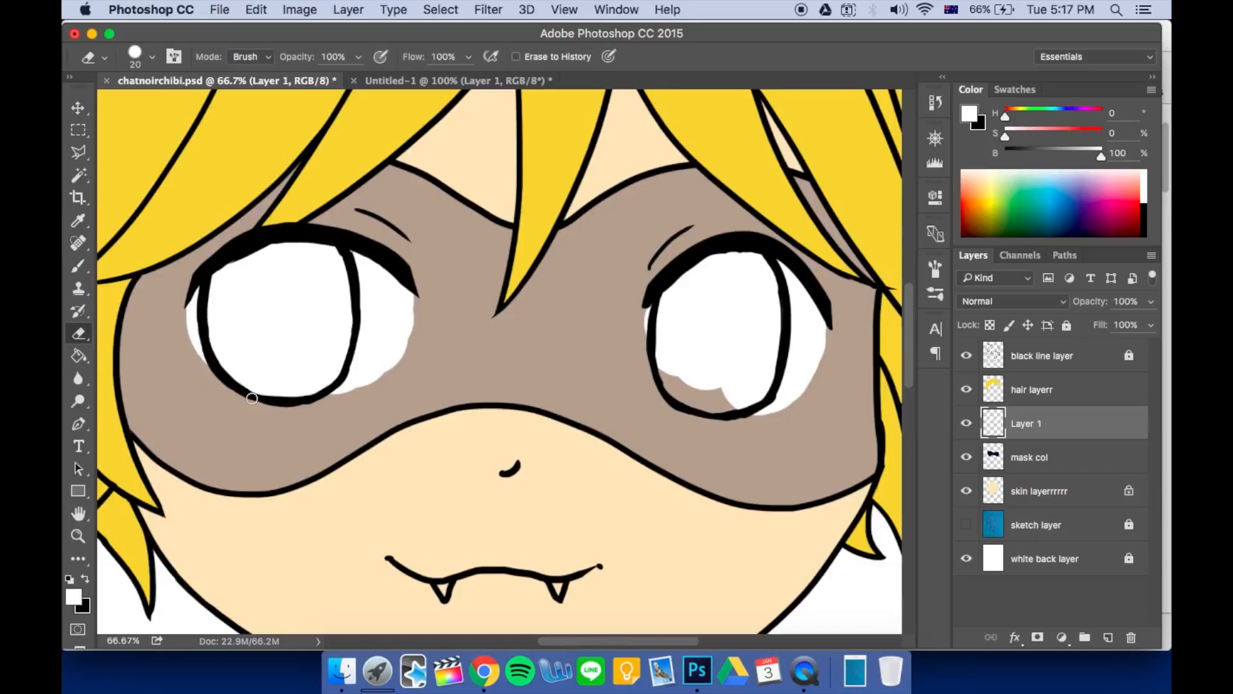
key(b)
double_click(1027, 423)
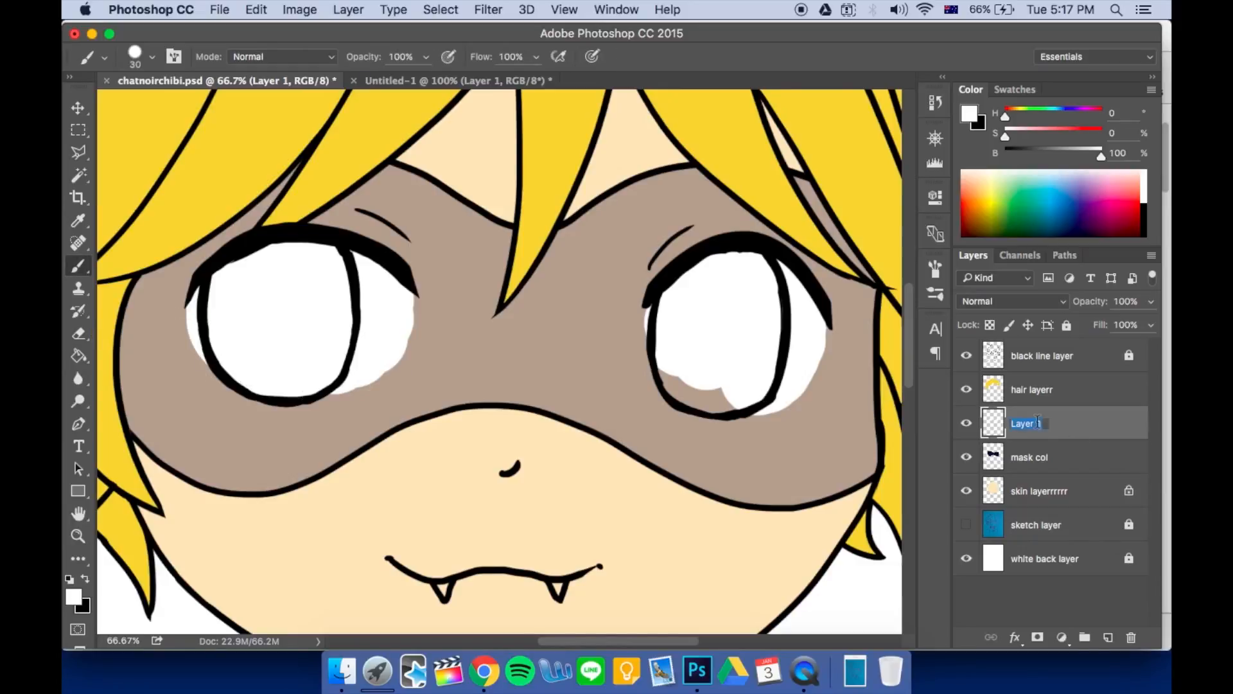
text(whites of eyes l)
key(Return)
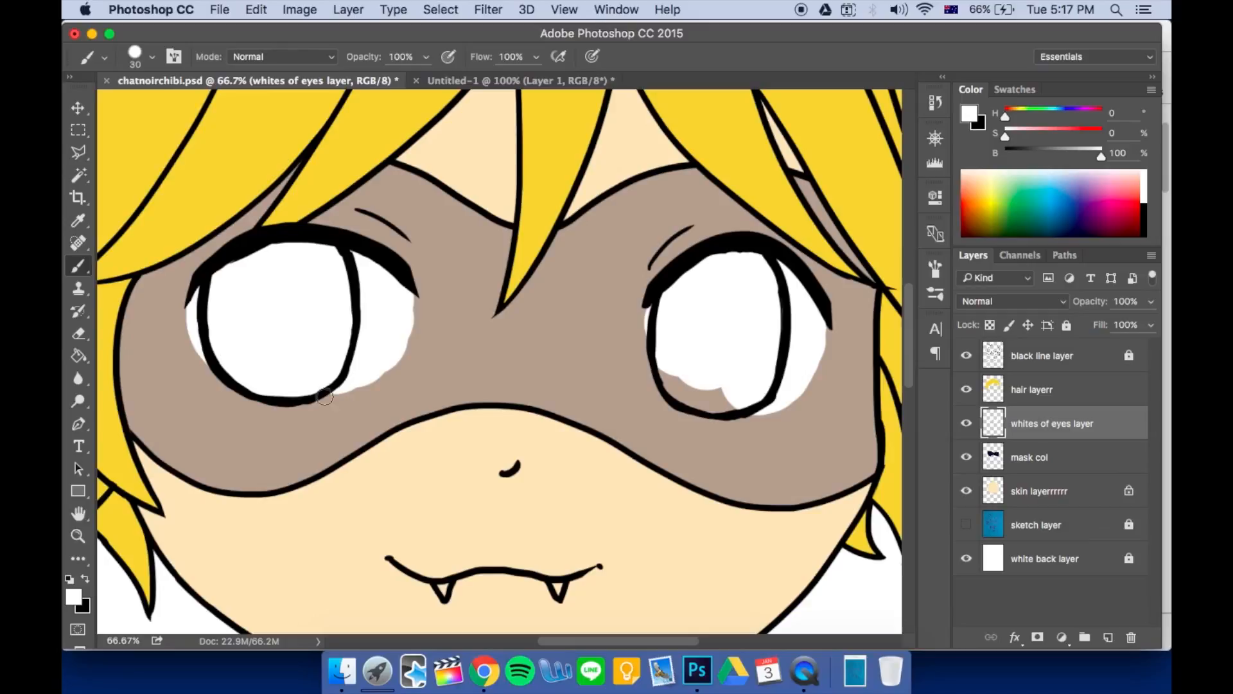
Extend the white along the lower edges of both eyes with the 30 px brush, covering the gap in the right eye
drag(311, 398, 378, 360)
mouse_move(713, 391)
mouse_down()
mouse_move(685, 383)
mouse_move(732, 397)
mouse_move(738, 386)
mouse_move(722, 447)
mouse_up()
scroll(743, 364, down, 5)
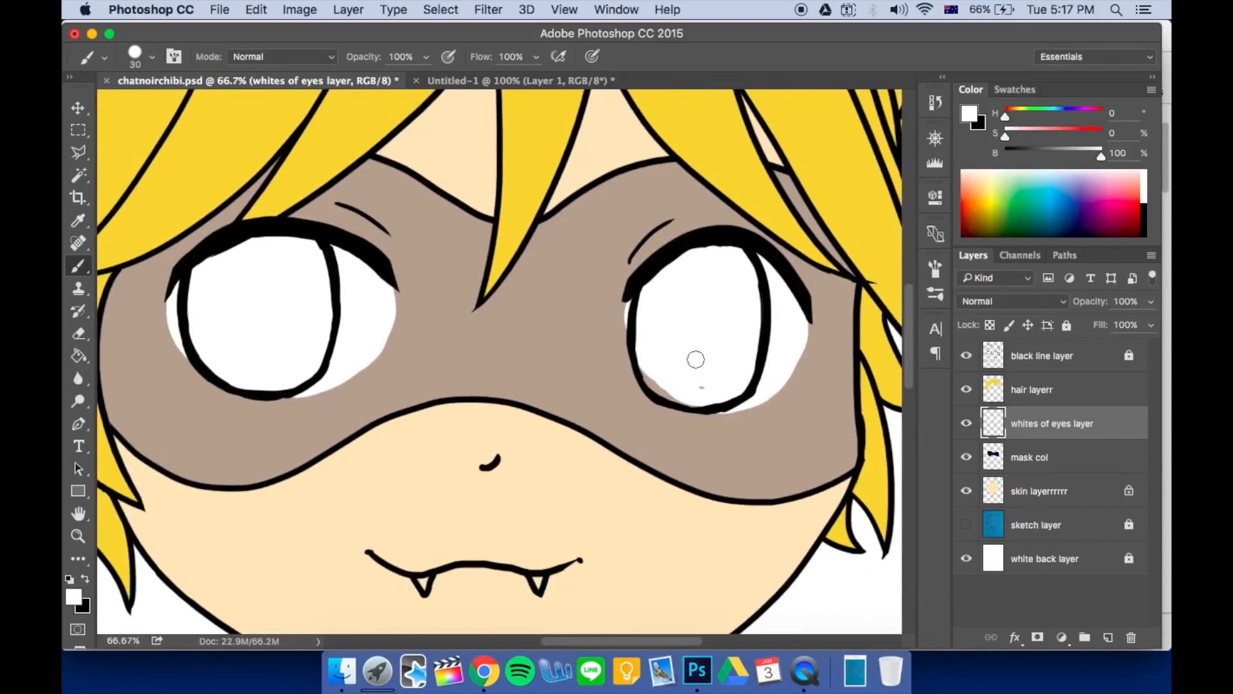
Check the eye colours in the reference image and lock the transparent pixels of the whites of eyes layer
click(507, 81)
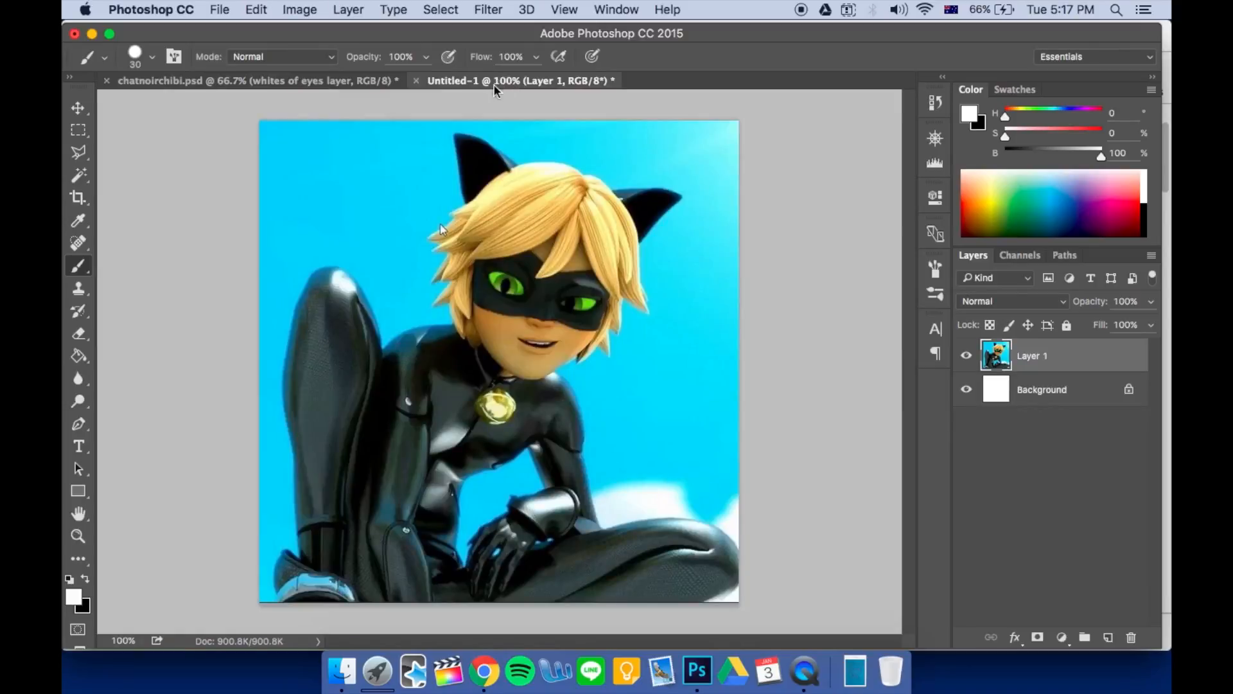
click(267, 79)
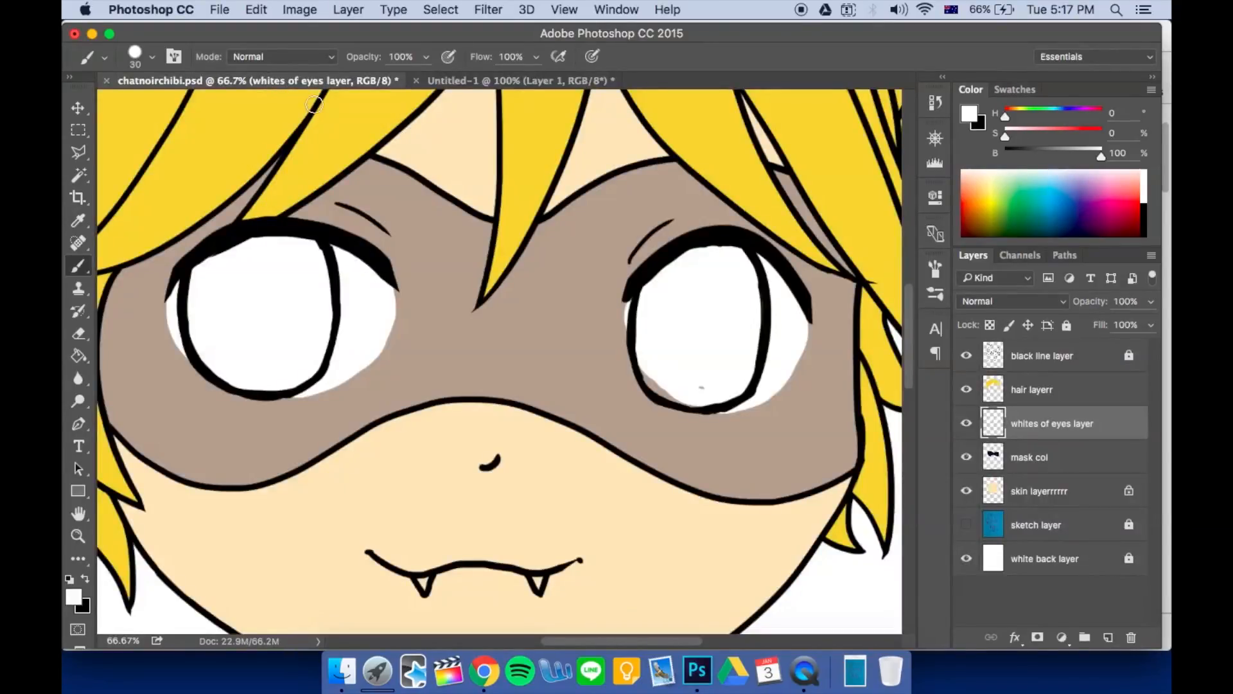
click(990, 326)
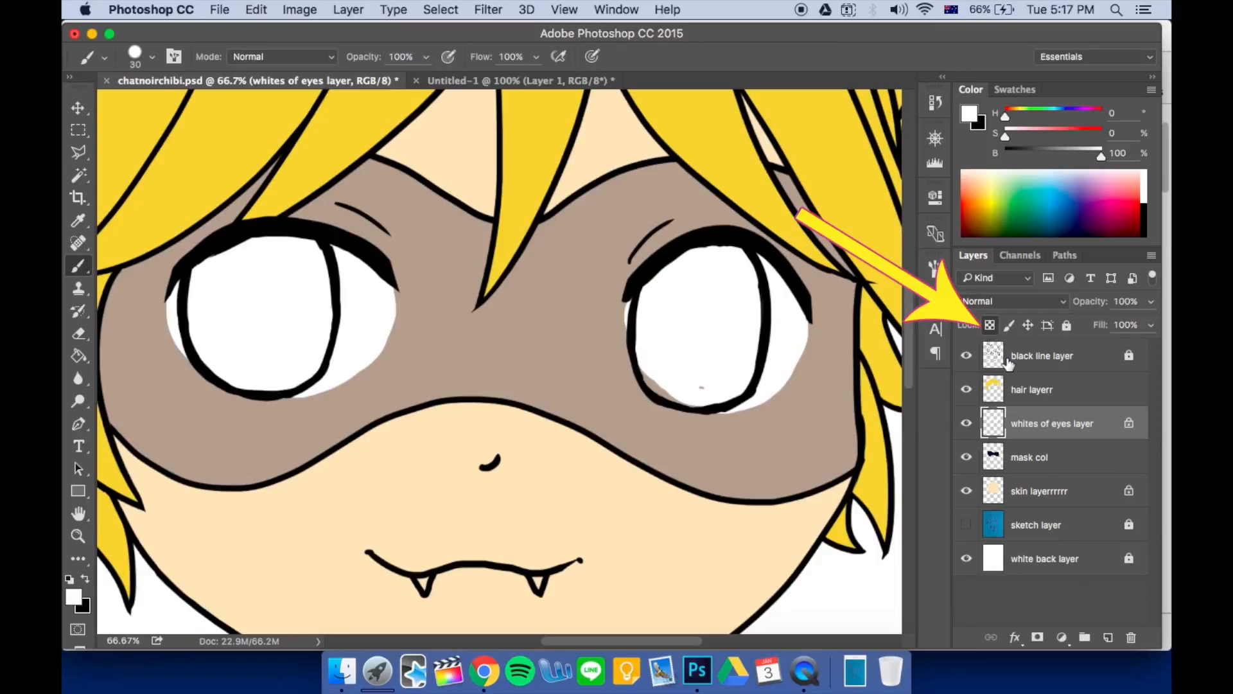
click(511, 80)
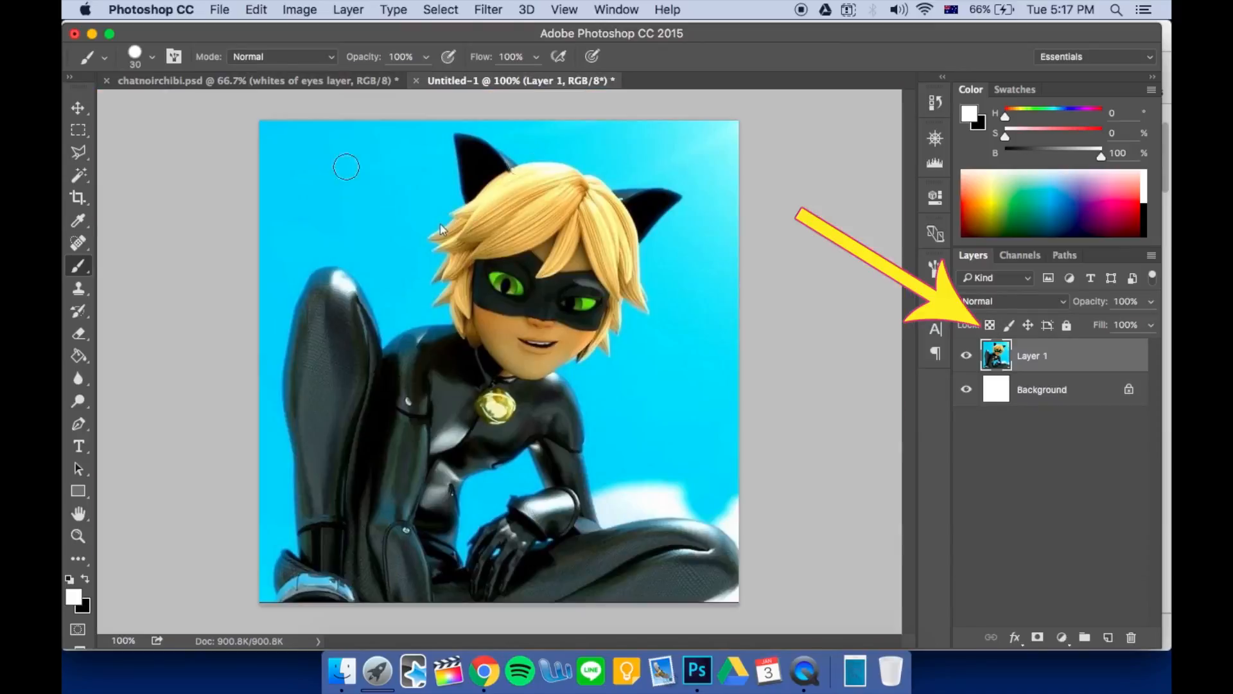
click(248, 80)
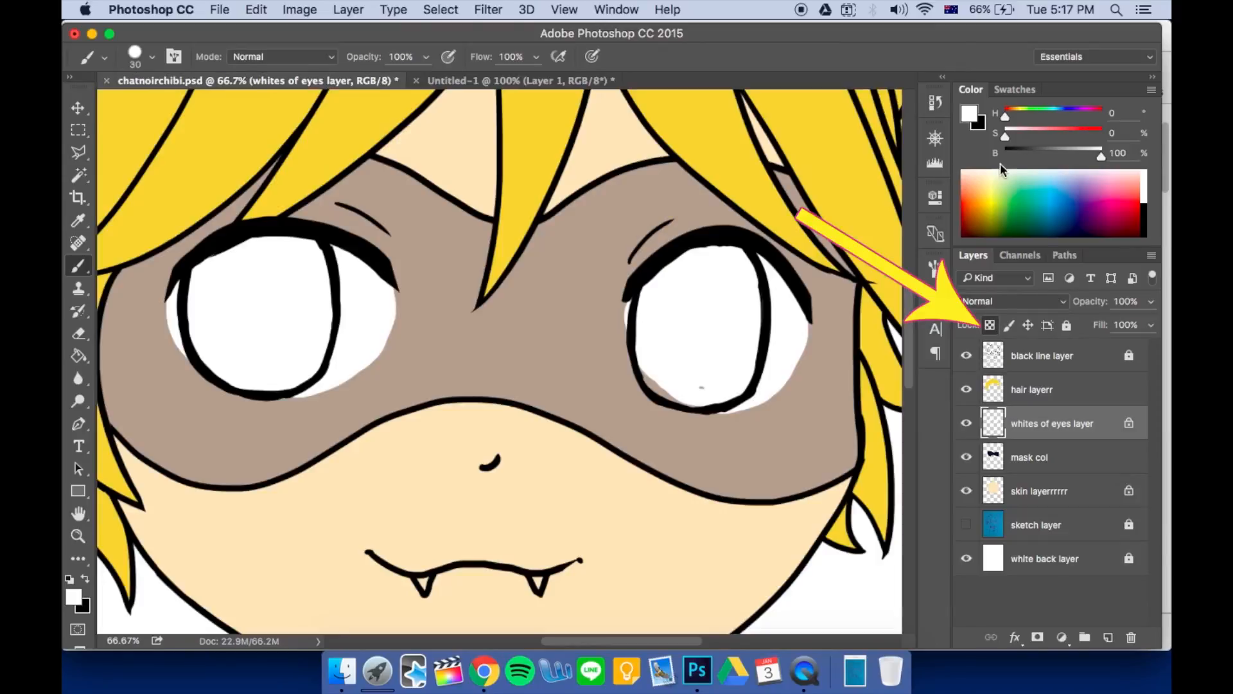
Repaint both eye whites light green (hue 90, saturation 49%, brightness 92%) with the brush enlarged to 200 px
drag(1007, 197, 1011, 194)
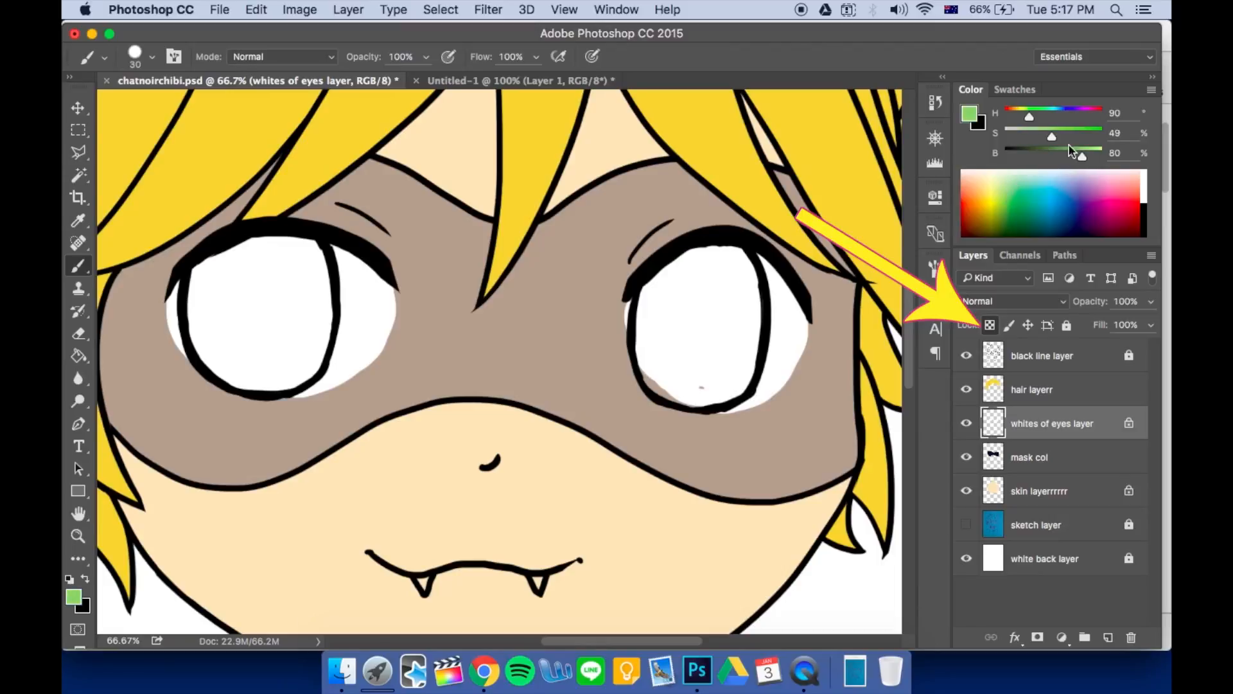
drag(1082, 156, 1094, 161)
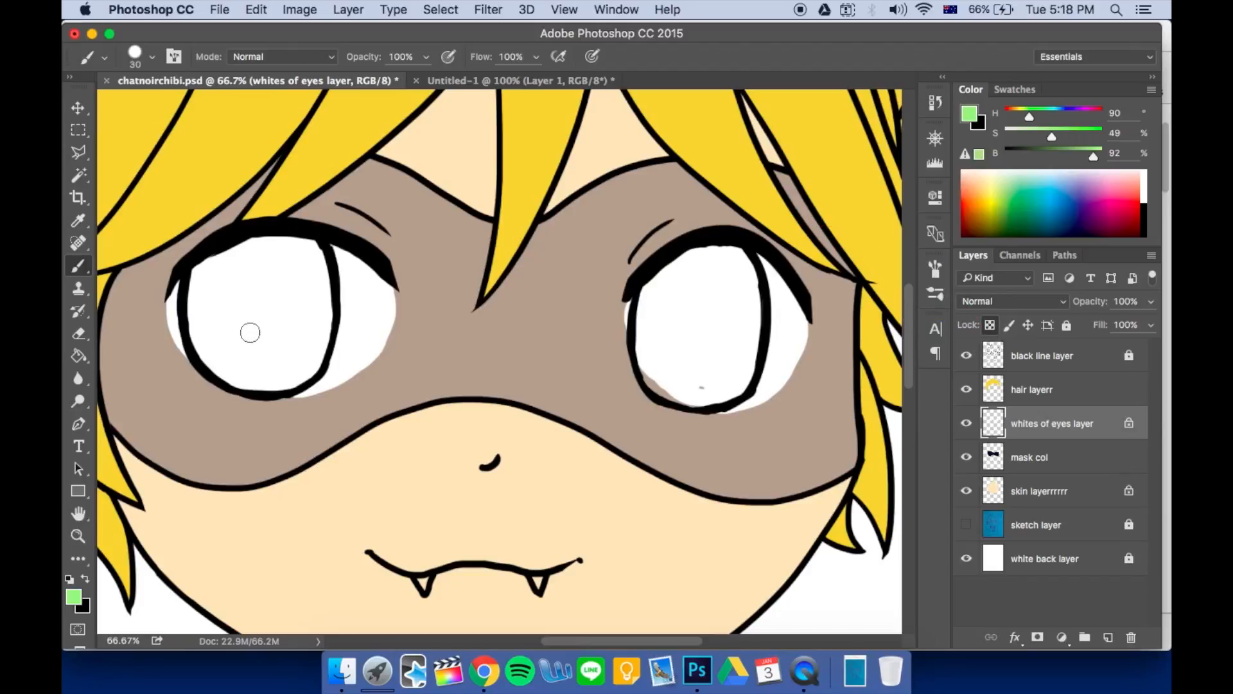
key(bracketright)
key(bracketright)
key(bracketright)
key(bracketright)
key(bracketright)
key(bracketright)
key(bracketright)
key(bracketright)
key(bracketright)
key(bracketright)
key(bracketright)
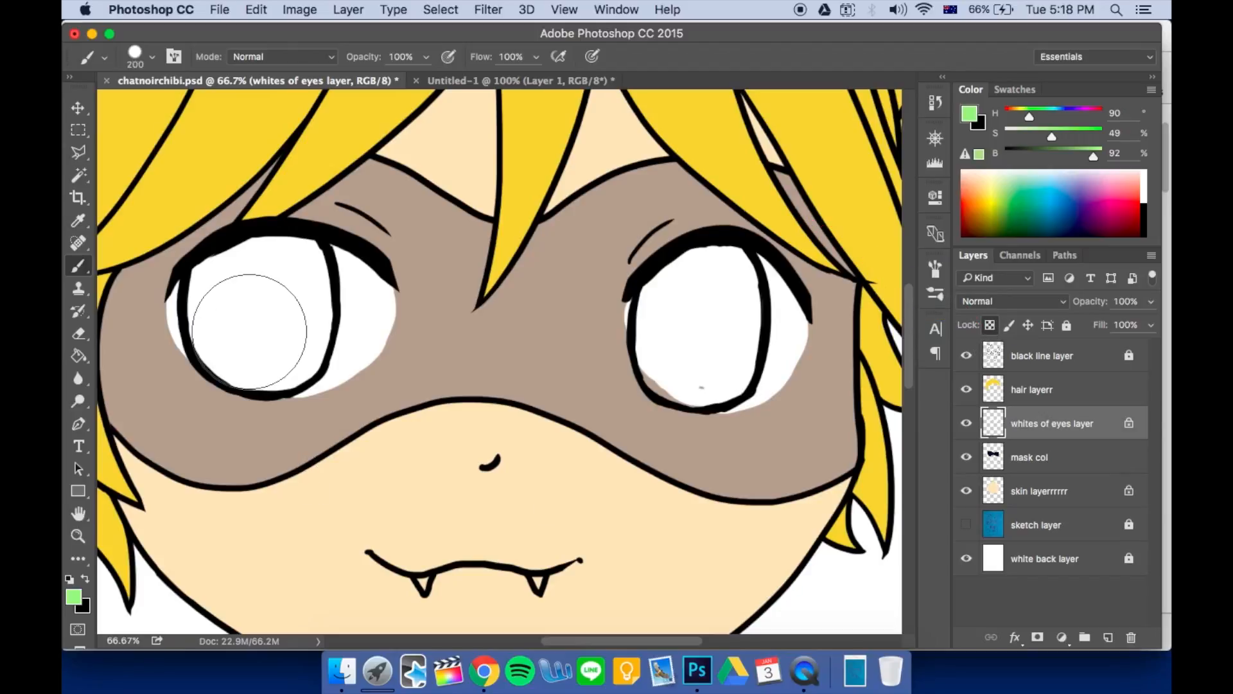
mouse_move(275, 275)
mouse_down()
mouse_move(234, 290)
mouse_move(469, 152)
mouse_move(341, 379)
mouse_move(642, 244)
mouse_move(573, 358)
mouse_move(749, 276)
mouse_move(755, 393)
mouse_up()
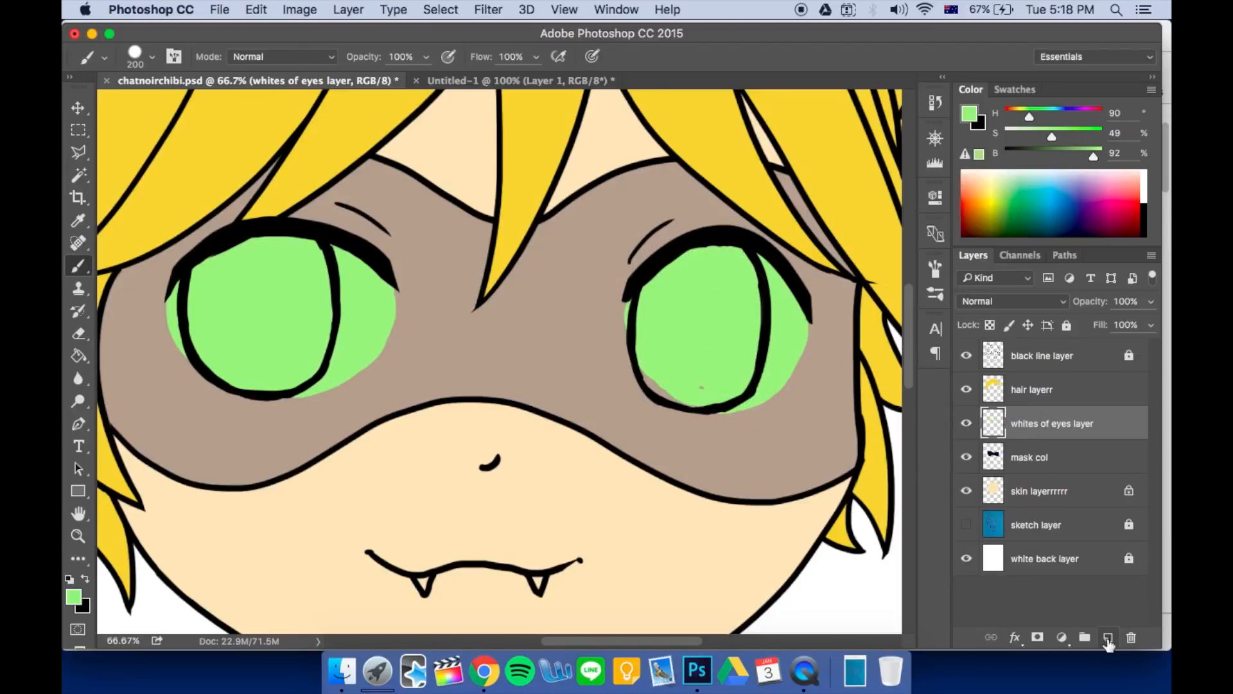
Add a new layer above the whites of eyes layer and examine the iris colours in the reference image at 300%
click(1108, 637)
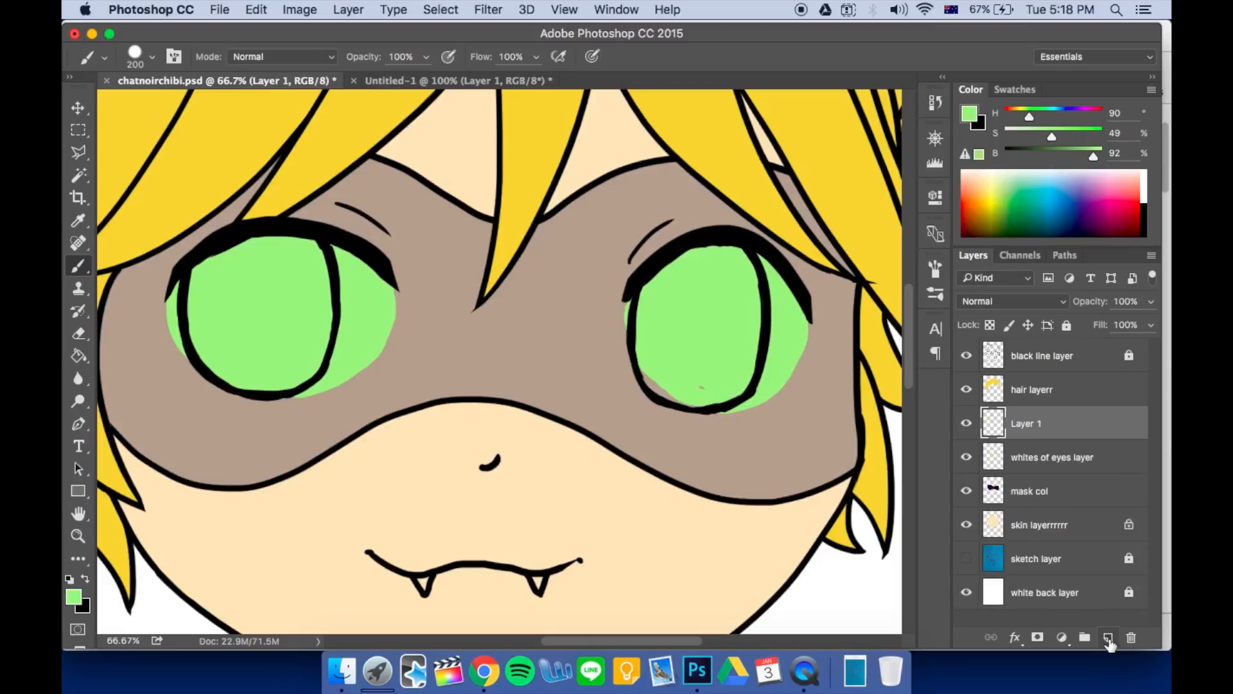
click(478, 81)
key(super+1)
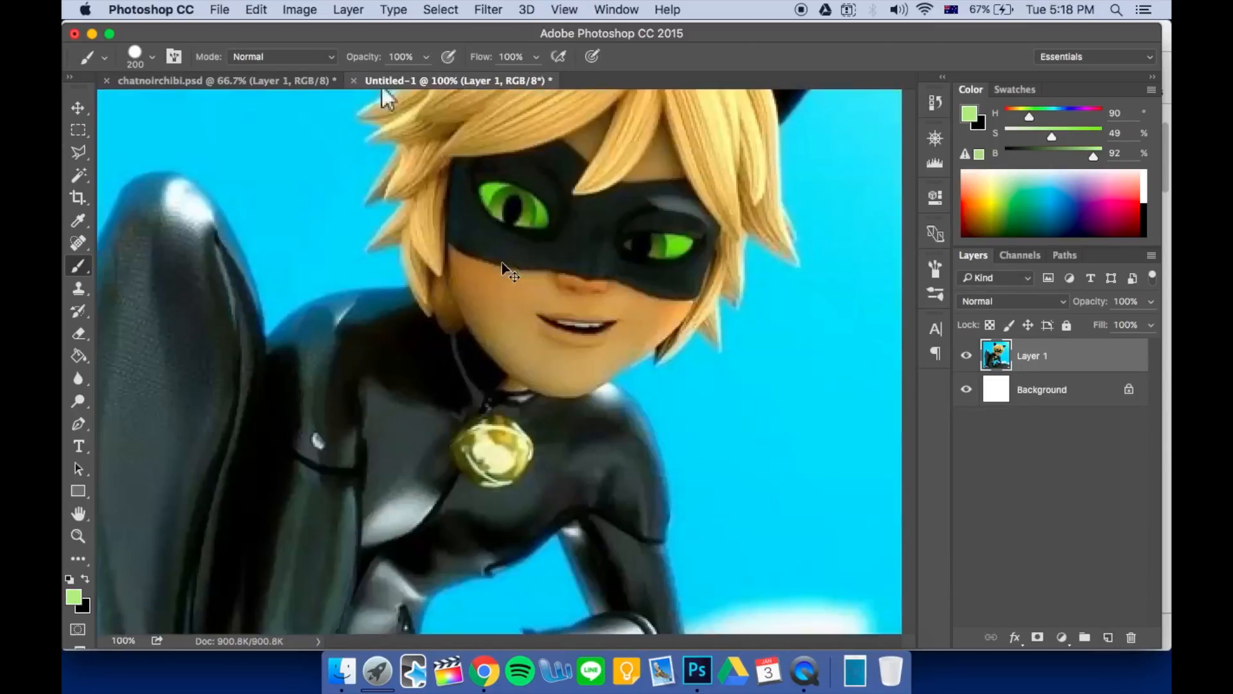
key(super+plus)
drag(641, 303, 613, 463)
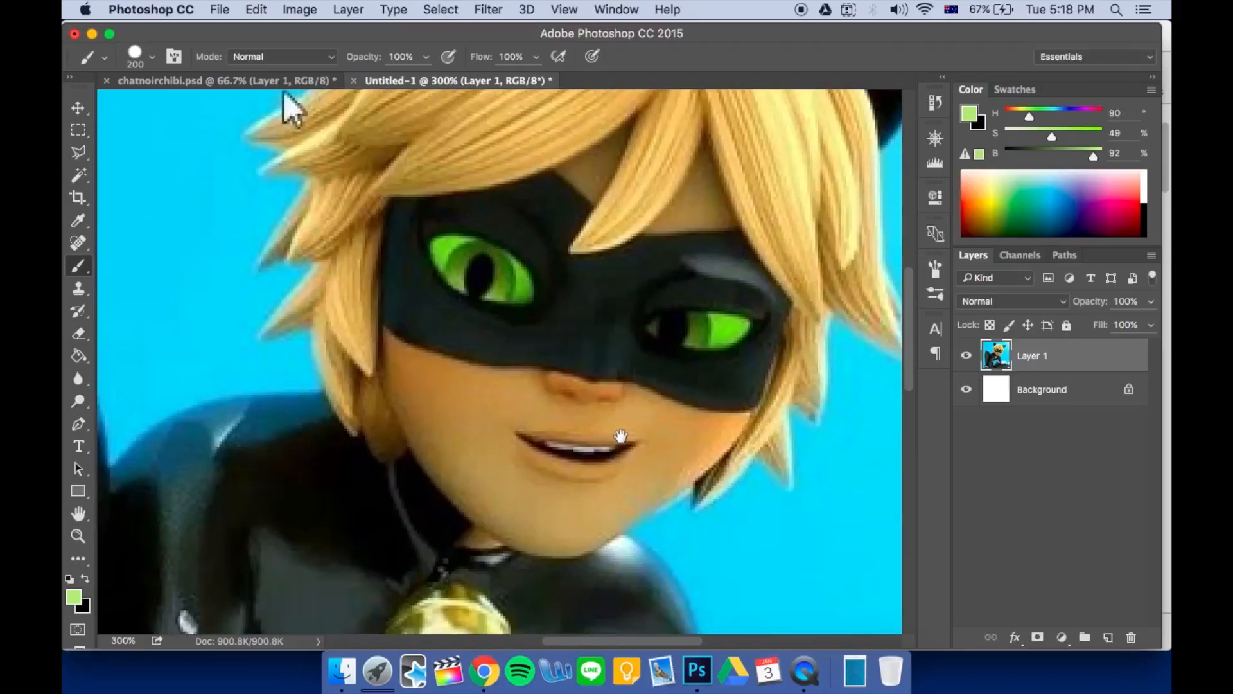
click(281, 82)
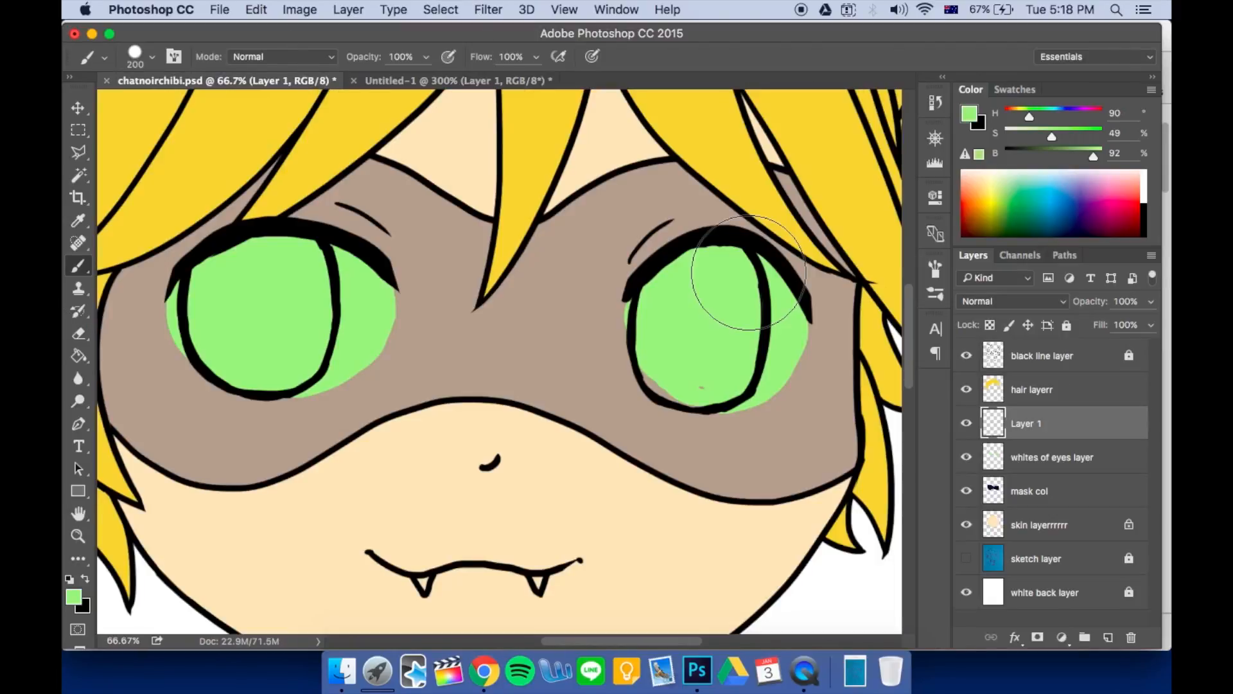
Darken the green to 68% brightness and reduce the brush to 90 px
click(1068, 153)
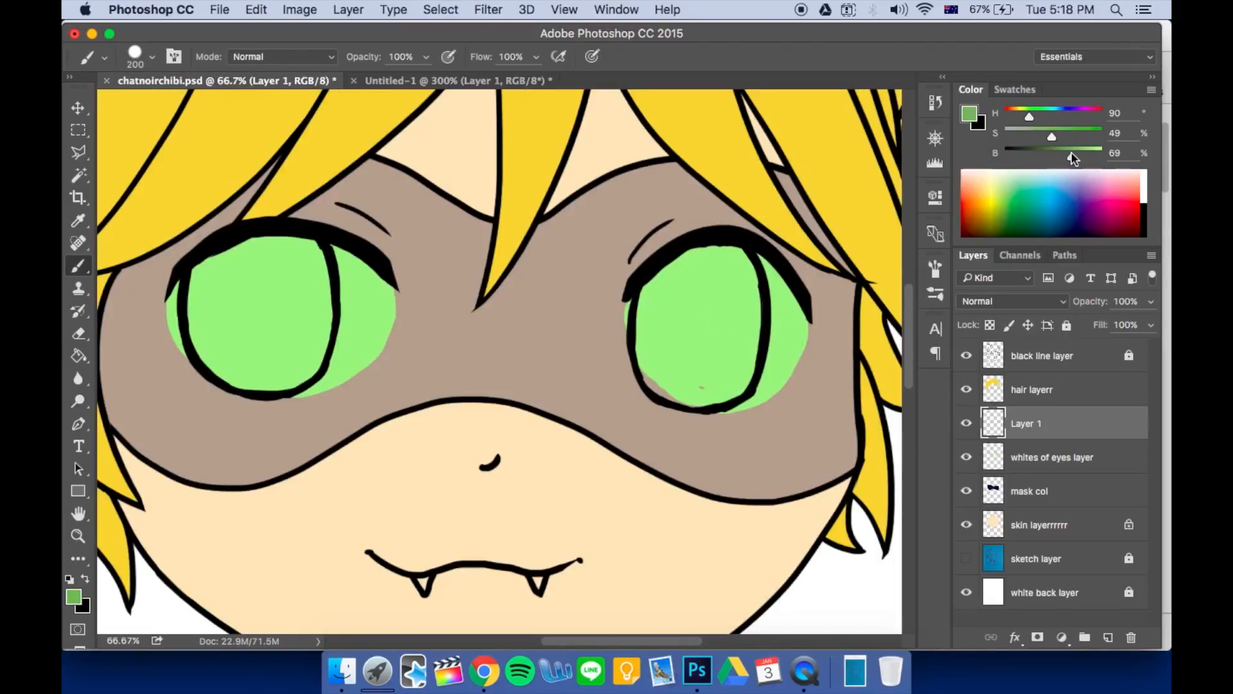
drag(1072, 158, 1069, 157)
key(bracketleft)
key(bracketleft)
key(bracketleft)
key(bracketleft)
key(bracketleft)
Rename the new layer "pupil colour layerrr" and paint both irises on it with the darker green
double_click(1028, 423)
text(pupil colou)
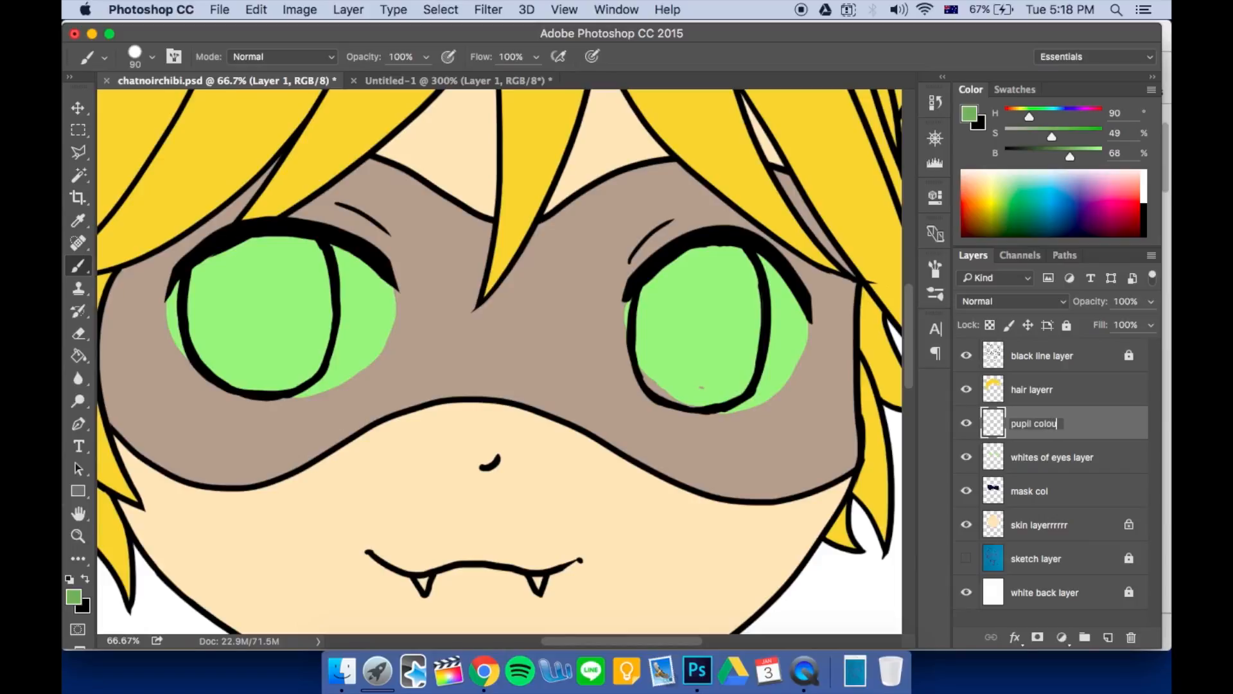
text(r layerrr)
key(Return)
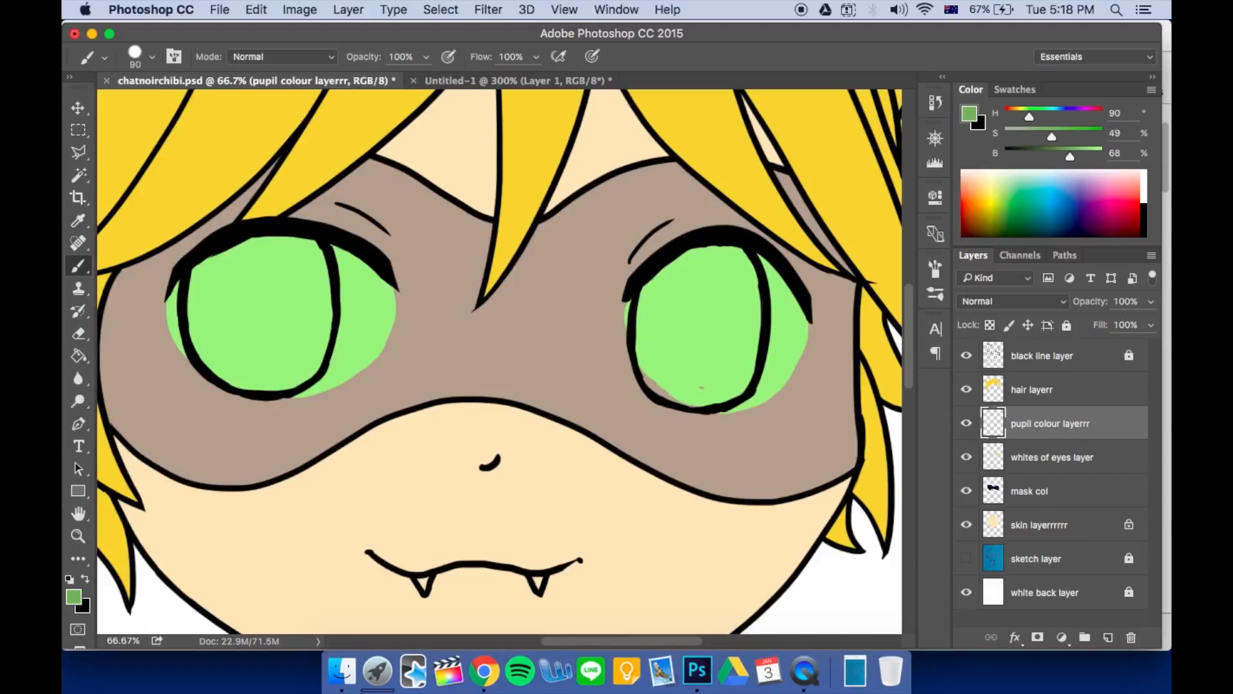
mouse_move(264, 298)
mouse_down()
mouse_move(228, 285)
mouse_move(210, 320)
mouse_move(242, 254)
mouse_move(300, 254)
mouse_move(245, 358)
mouse_move(322, 308)
mouse_up()
mouse_move(681, 299)
mouse_down()
mouse_move(670, 366)
mouse_move(711, 336)
mouse_move(702, 267)
mouse_up()
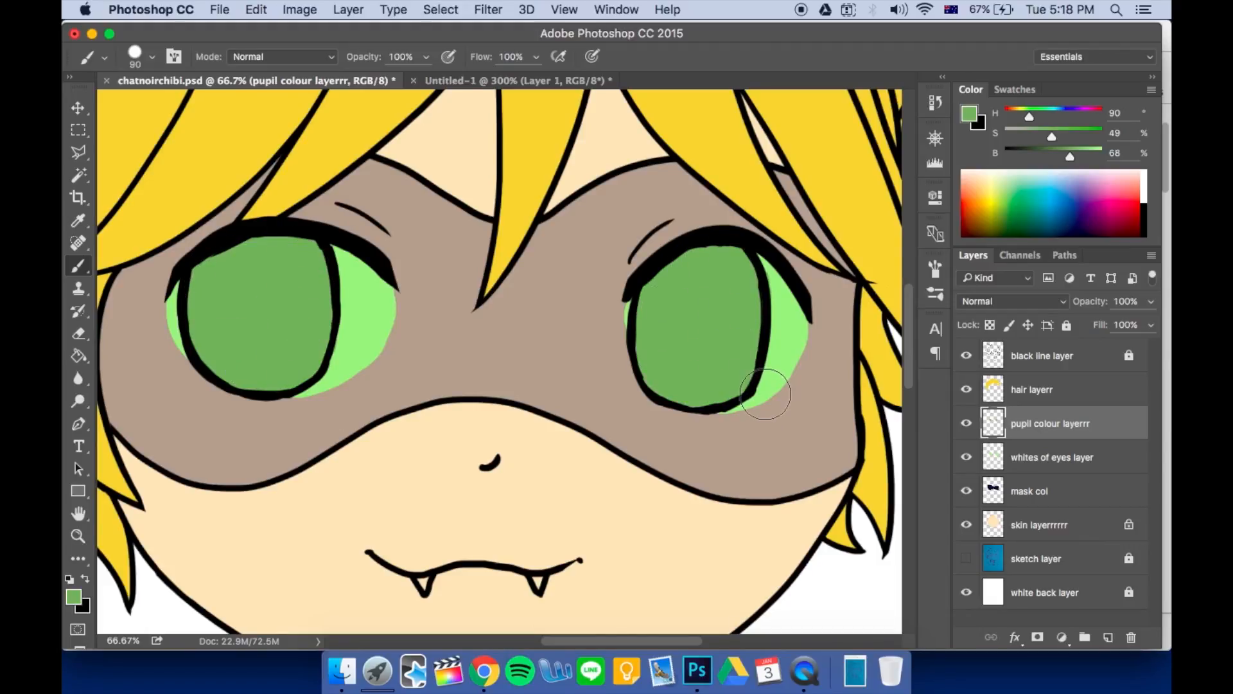
Raise the mask col layer's opacity to 100% and check the mask against the whole drawing
click(1029, 492)
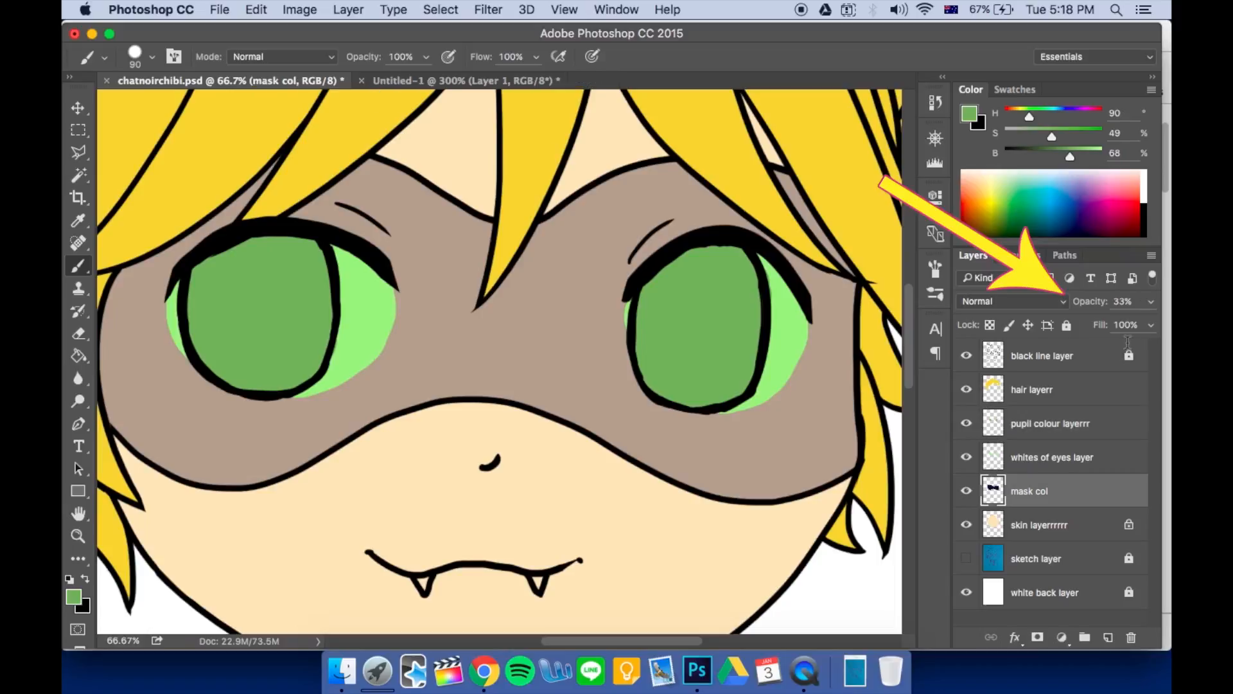
click(1151, 302)
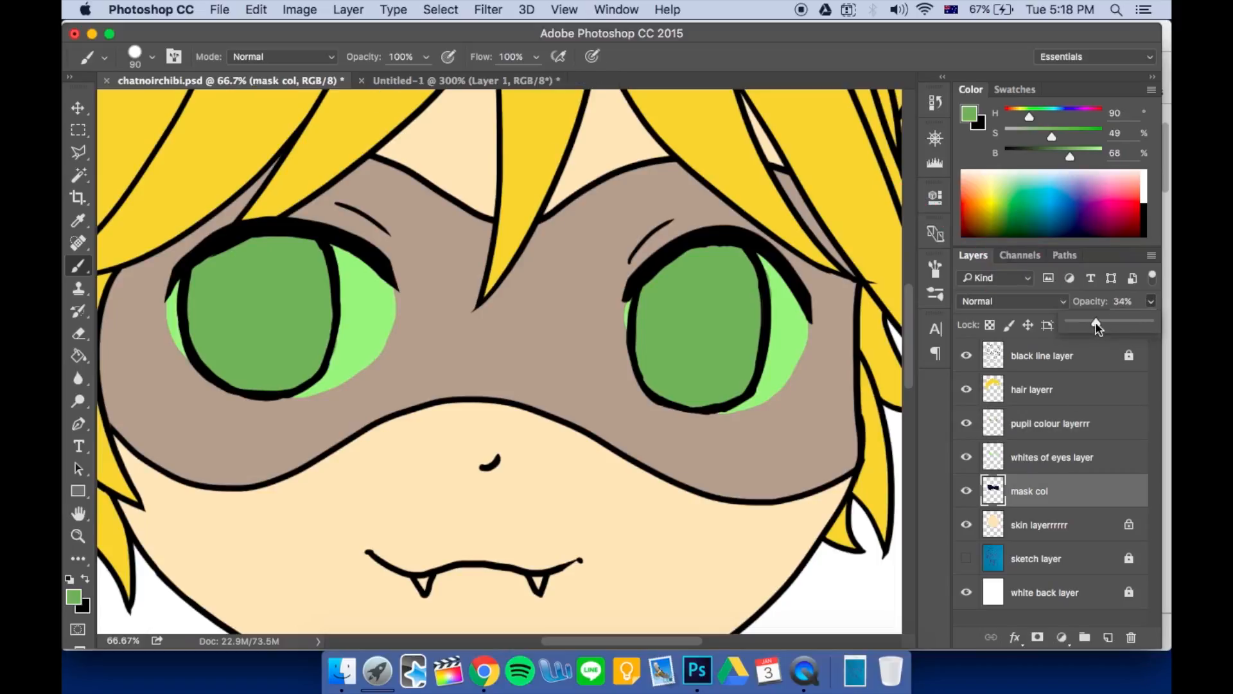
drag(1102, 326, 1143, 323)
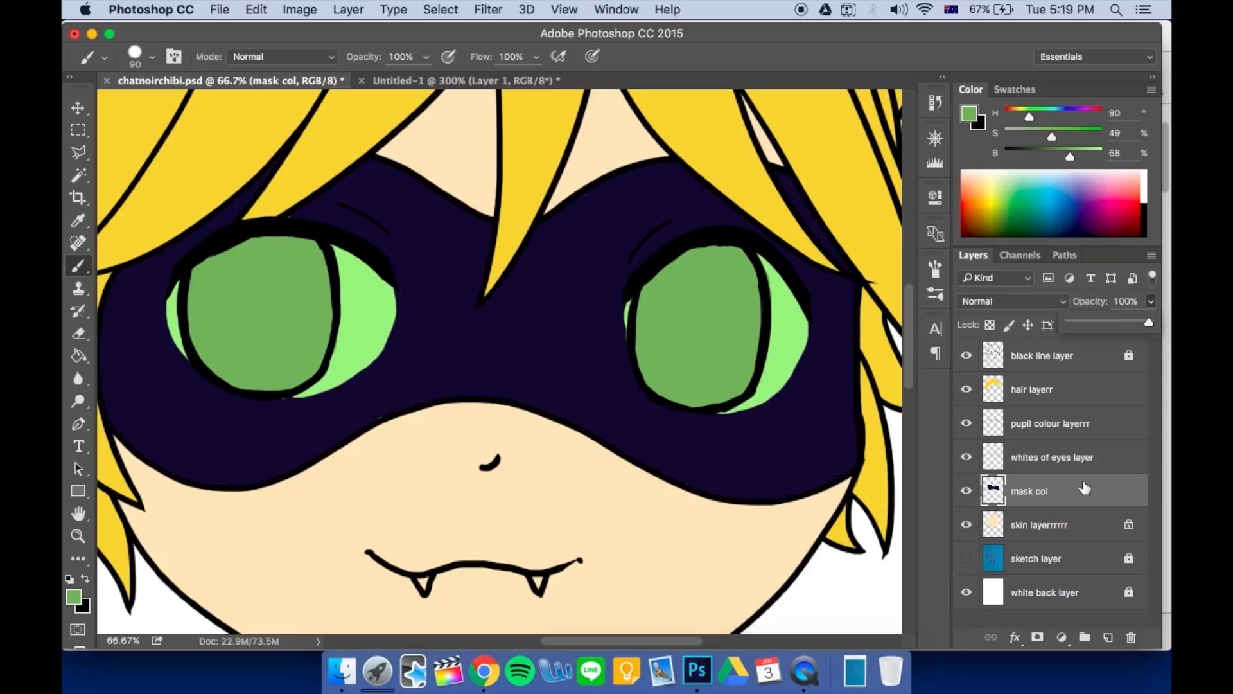
click(1092, 483)
key(super+minus)
key(super+minus)
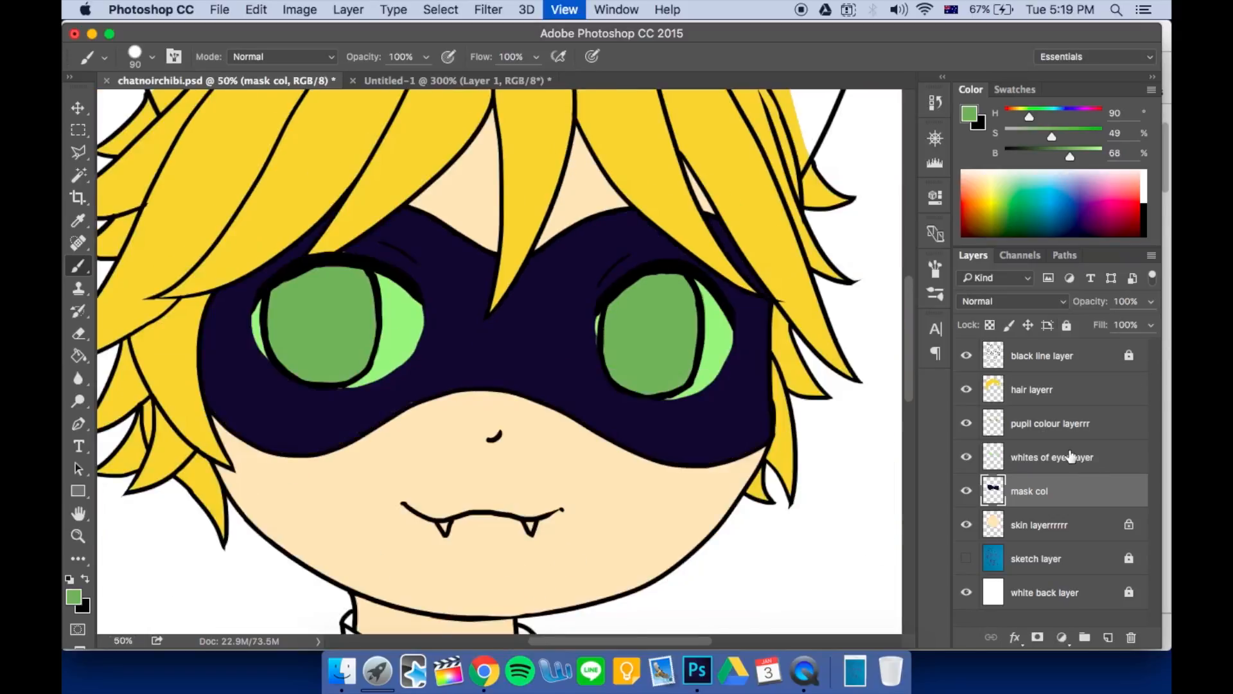
key(super+minus)
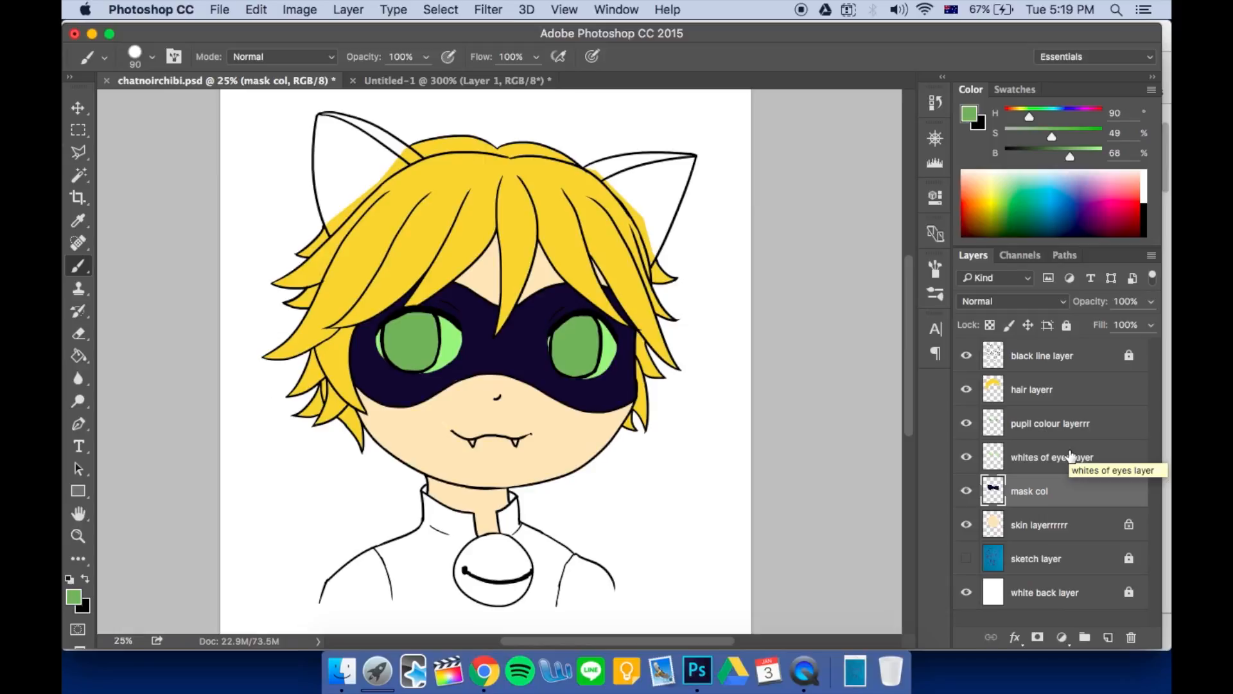
key(super+plus)
key(super+plus)
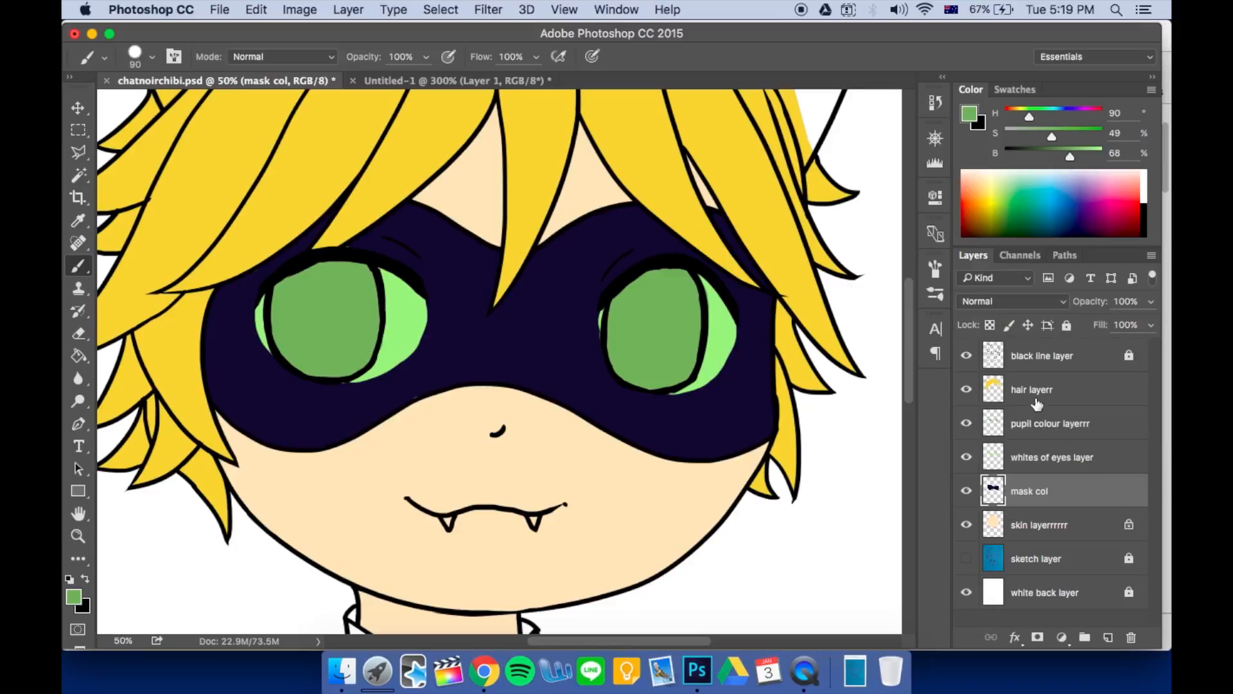
Lock the mask col layer's transparent pixels, sample the mask's navy, and fill the mask with it at saturation 49% and brightness 30%
click(990, 325)
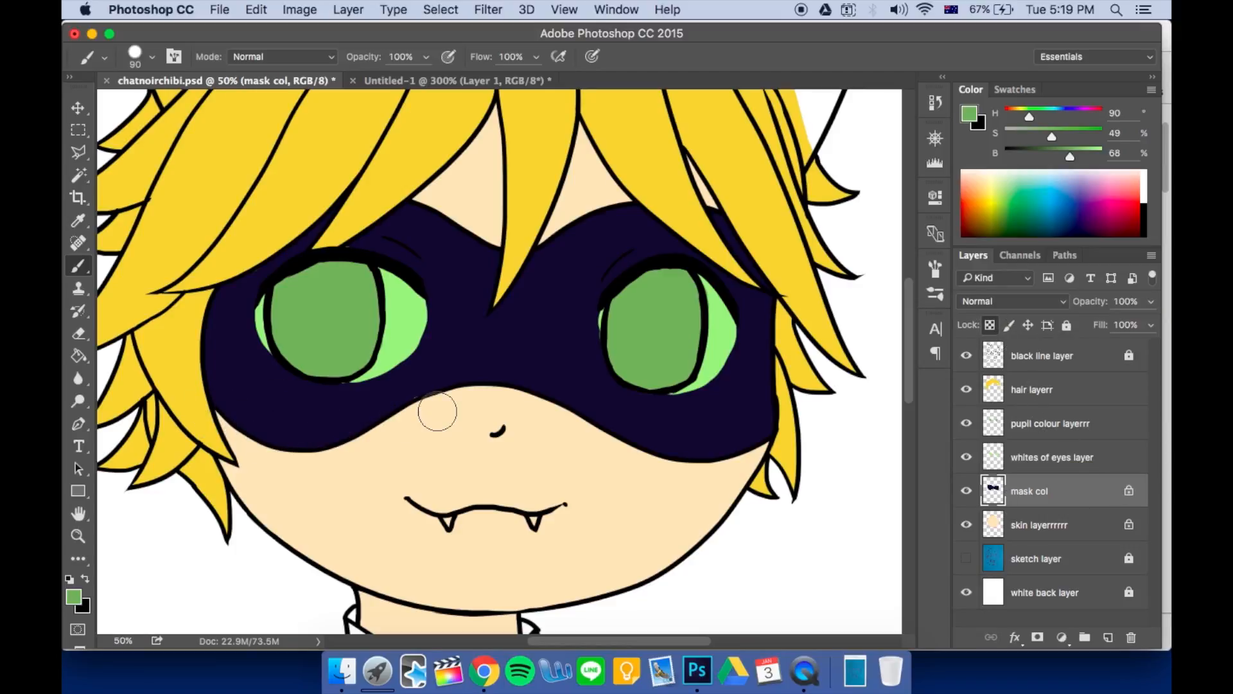
key(i)
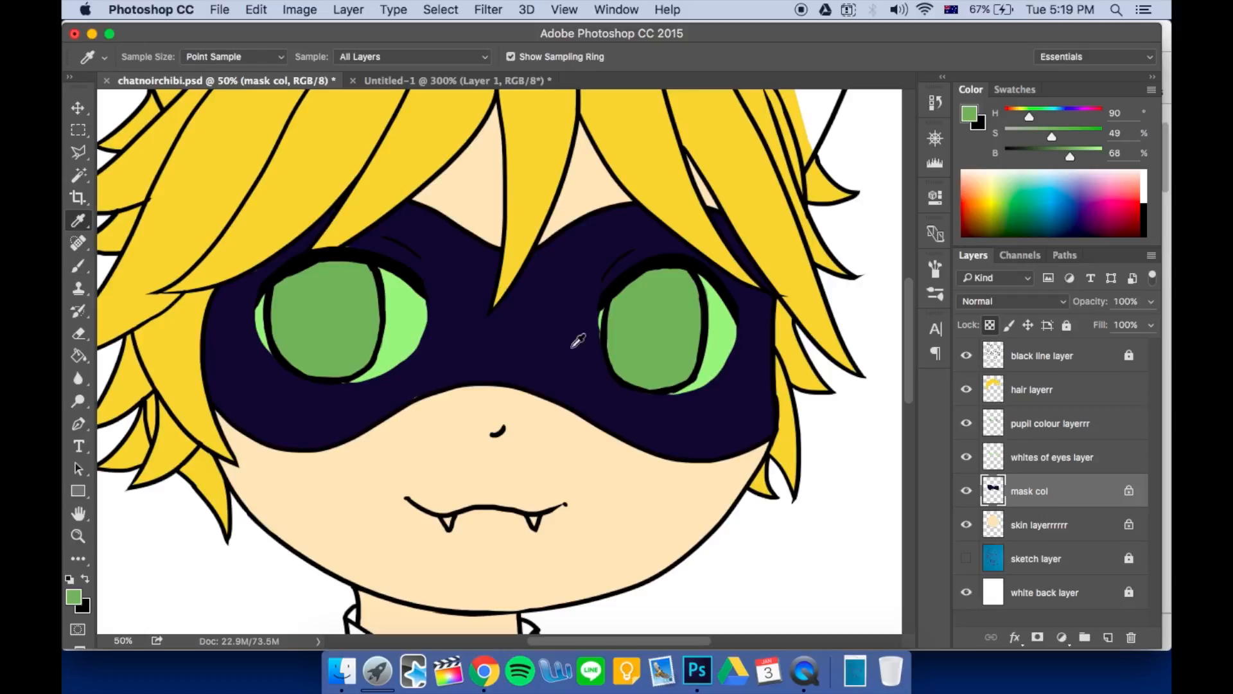
click(549, 321)
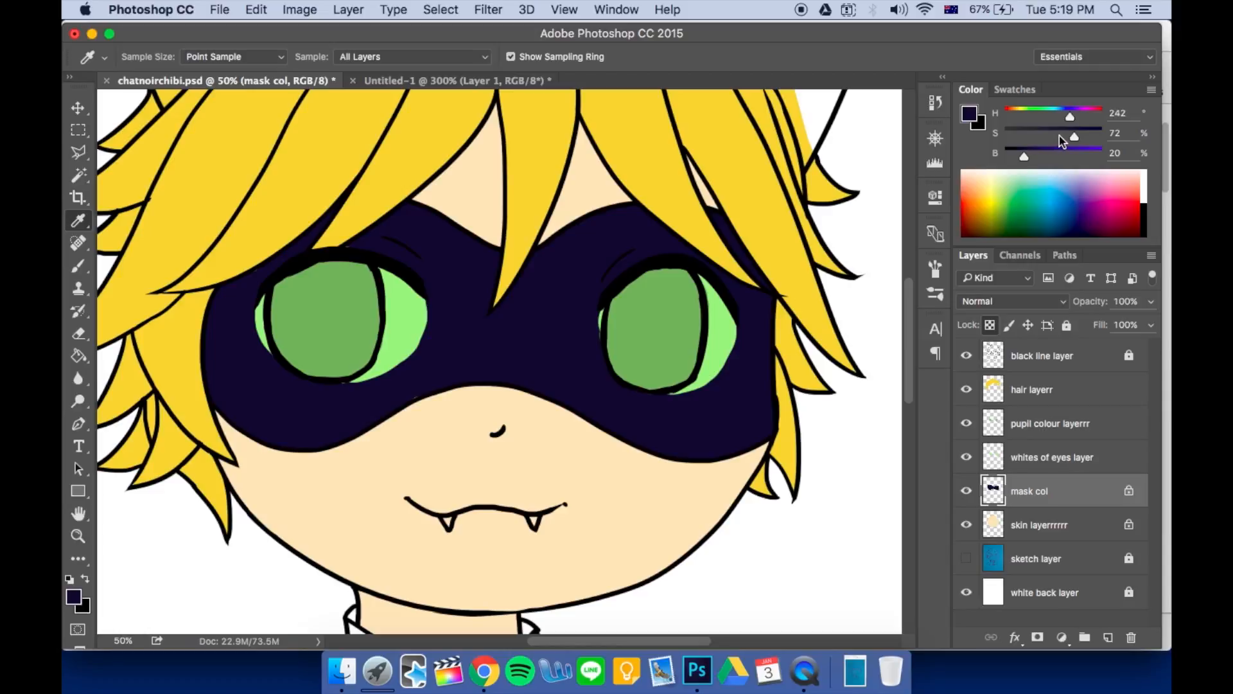
drag(1063, 141, 1032, 161)
key(g)
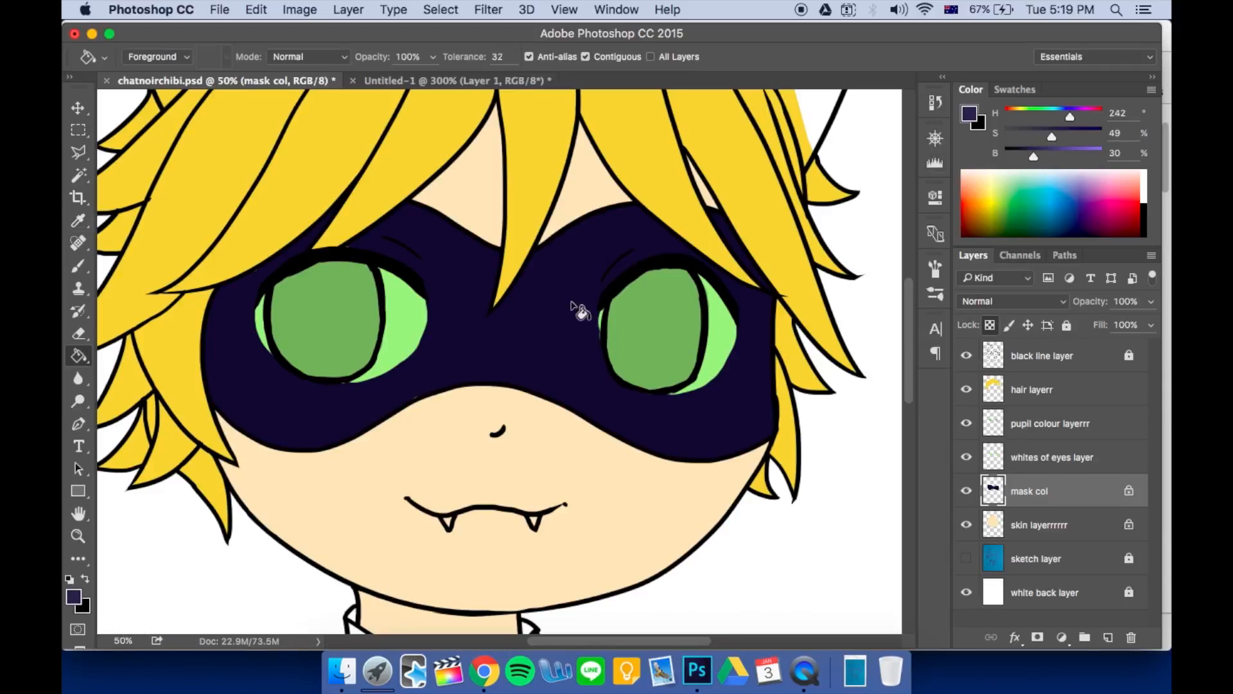
click(584, 311)
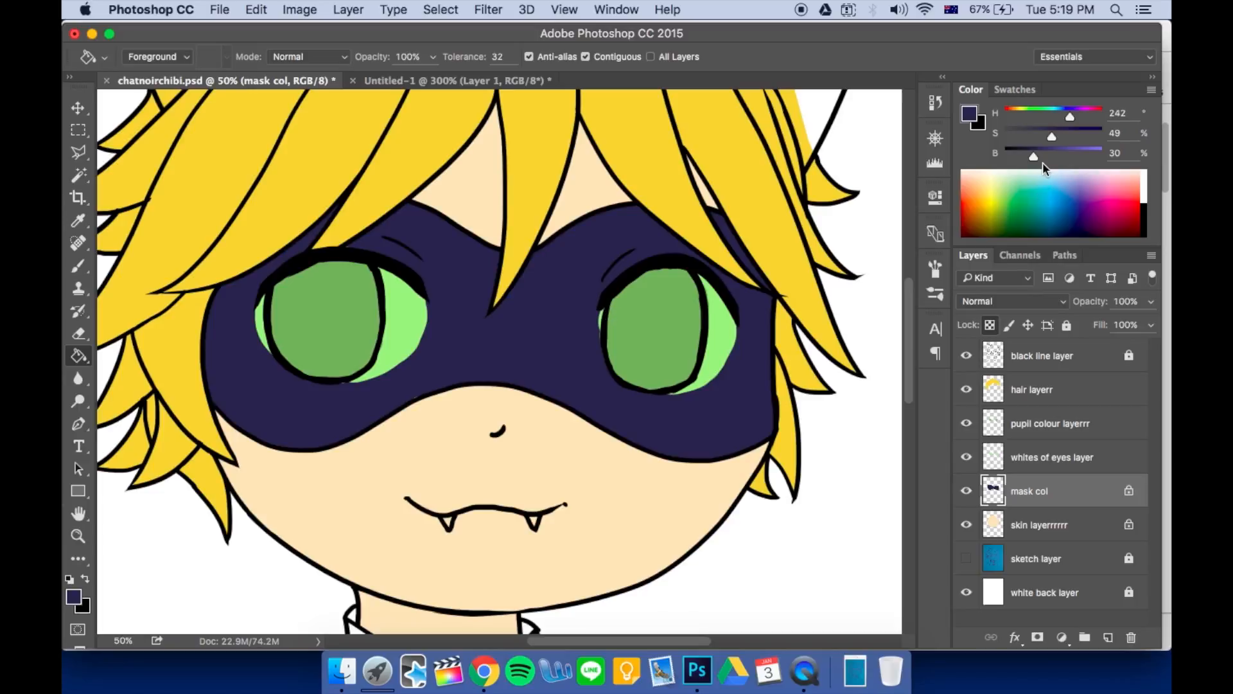
Refill the mask with a greyer, slightly lighter navy at saturation 37% and brightness 34%
drag(1050, 140, 1040, 138)
click(558, 303)
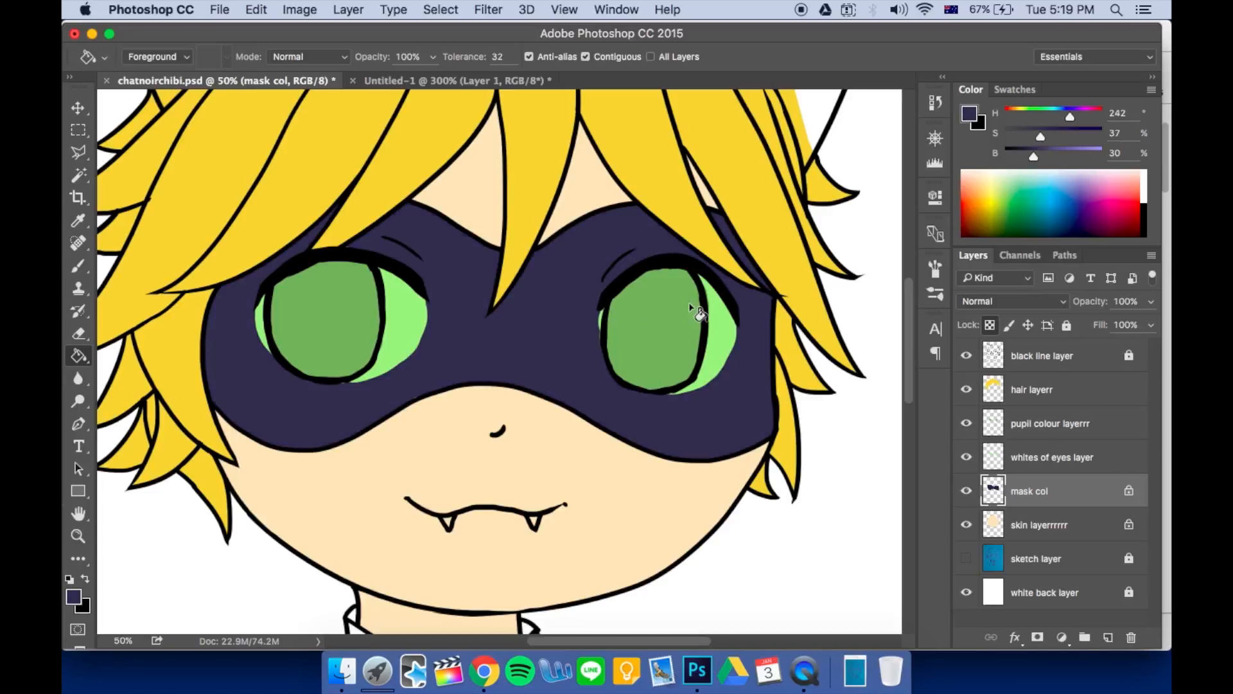
drag(1034, 158, 1038, 157)
key(super+minus)
key(super+minus)
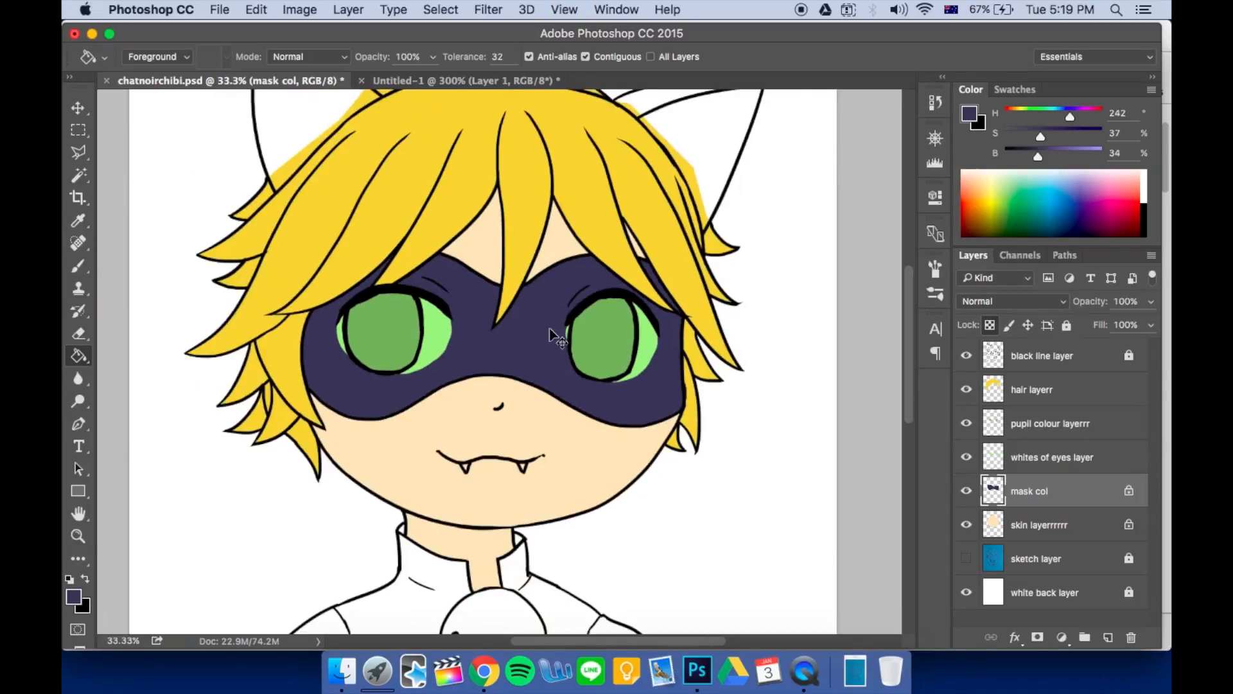
key(super+plus)
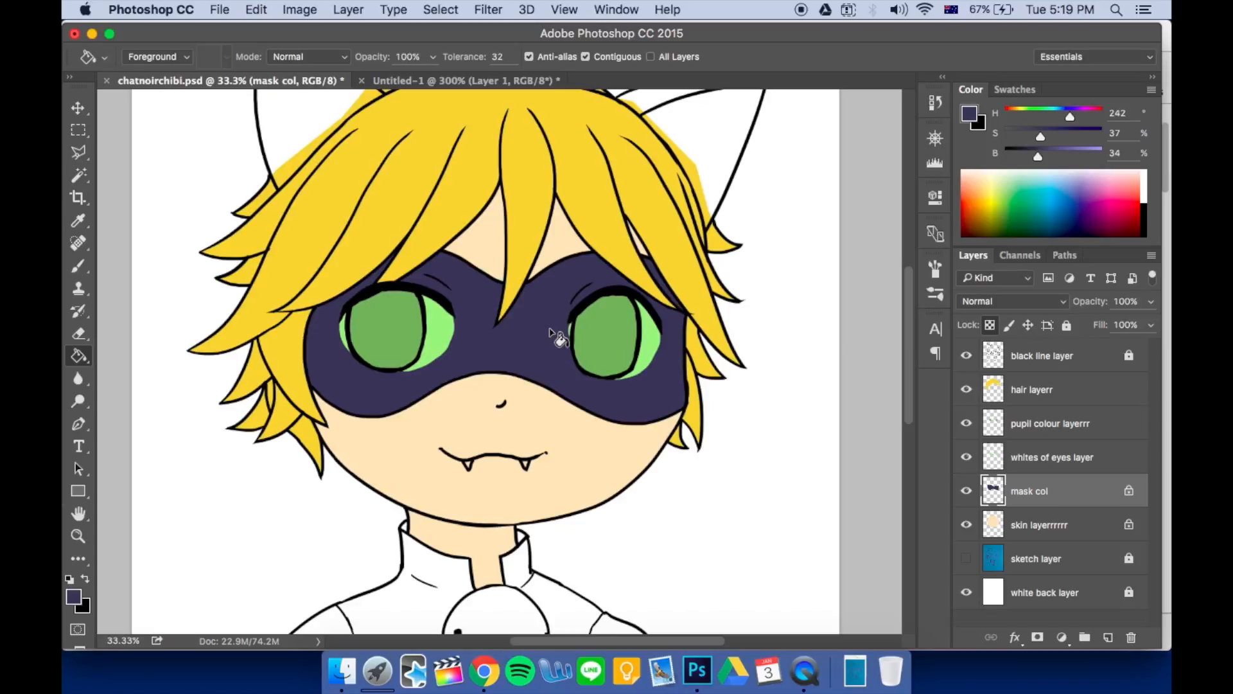
Erase the light green slivers beside the irises and trim the eye edges on the whites of eyes layer with the 20 px eraser
click(1053, 460)
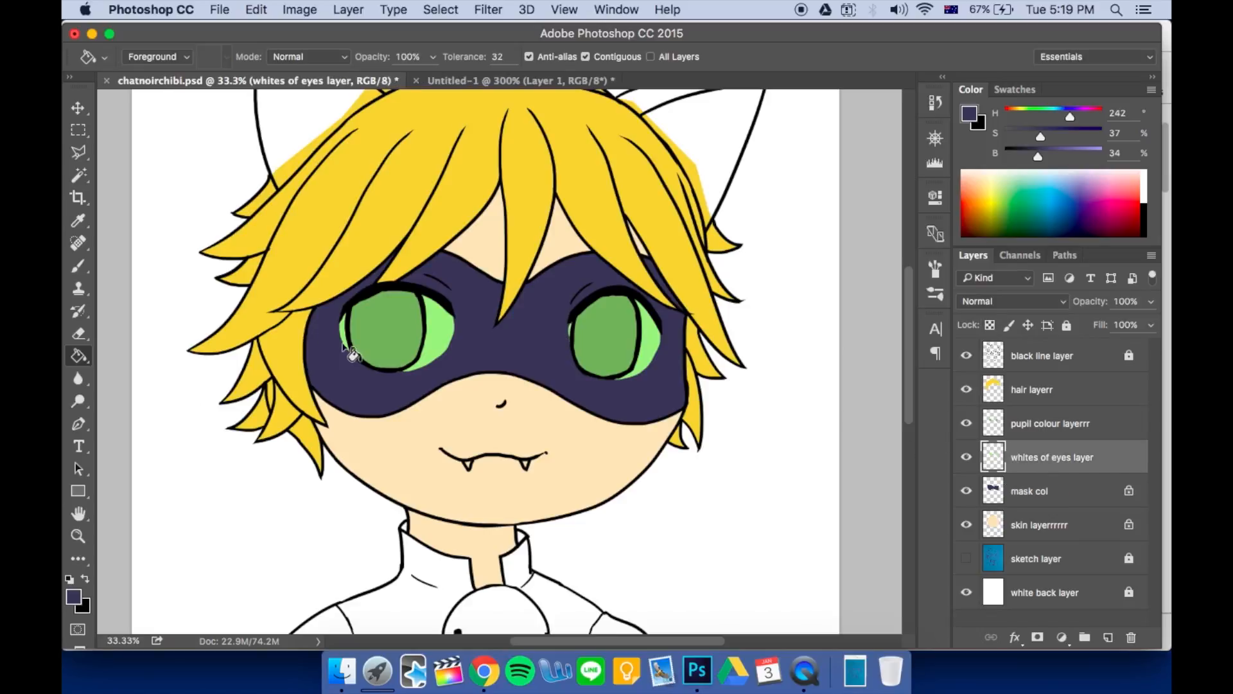
key(e)
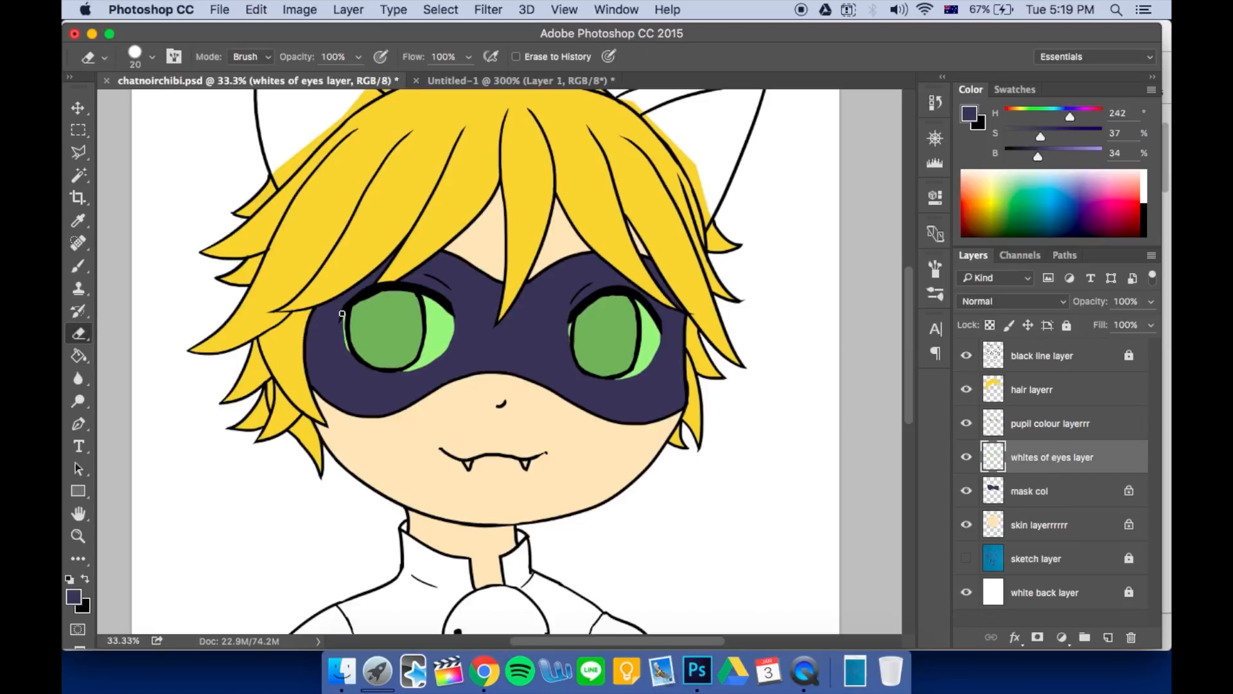
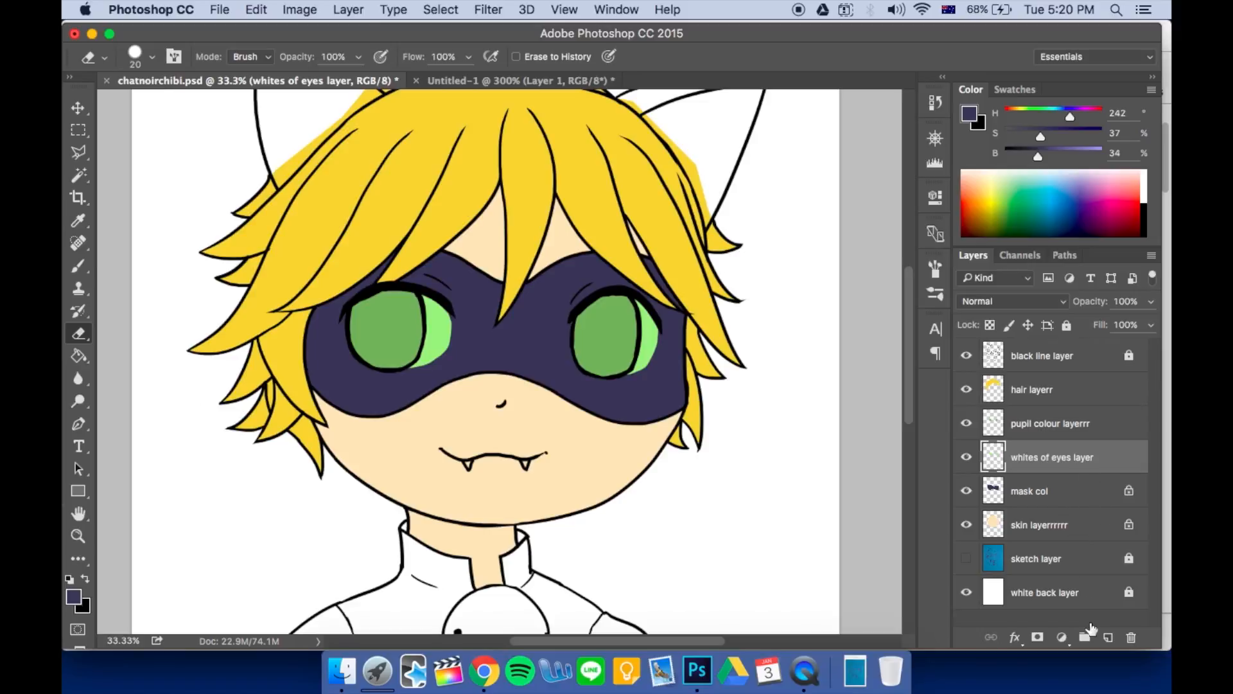
Add a new layer above the whites of eyes layer and name it "teeth"
click(1107, 637)
double_click(1032, 458)
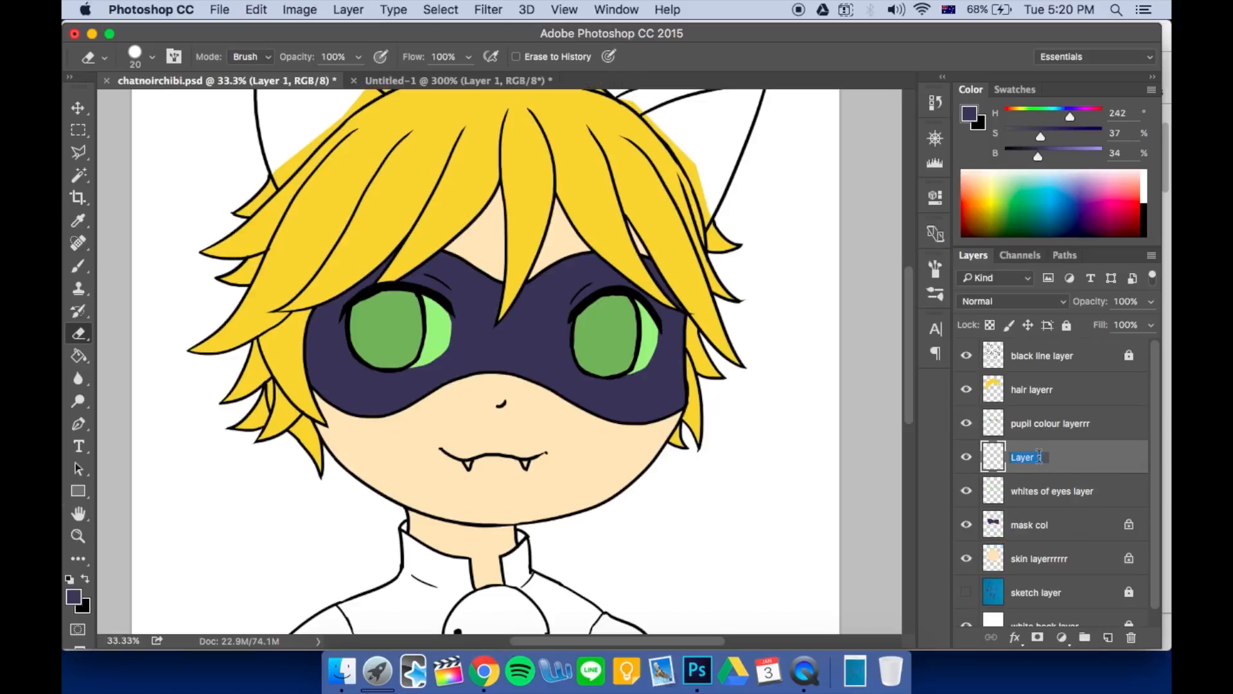
text(teeth)
key(Return)
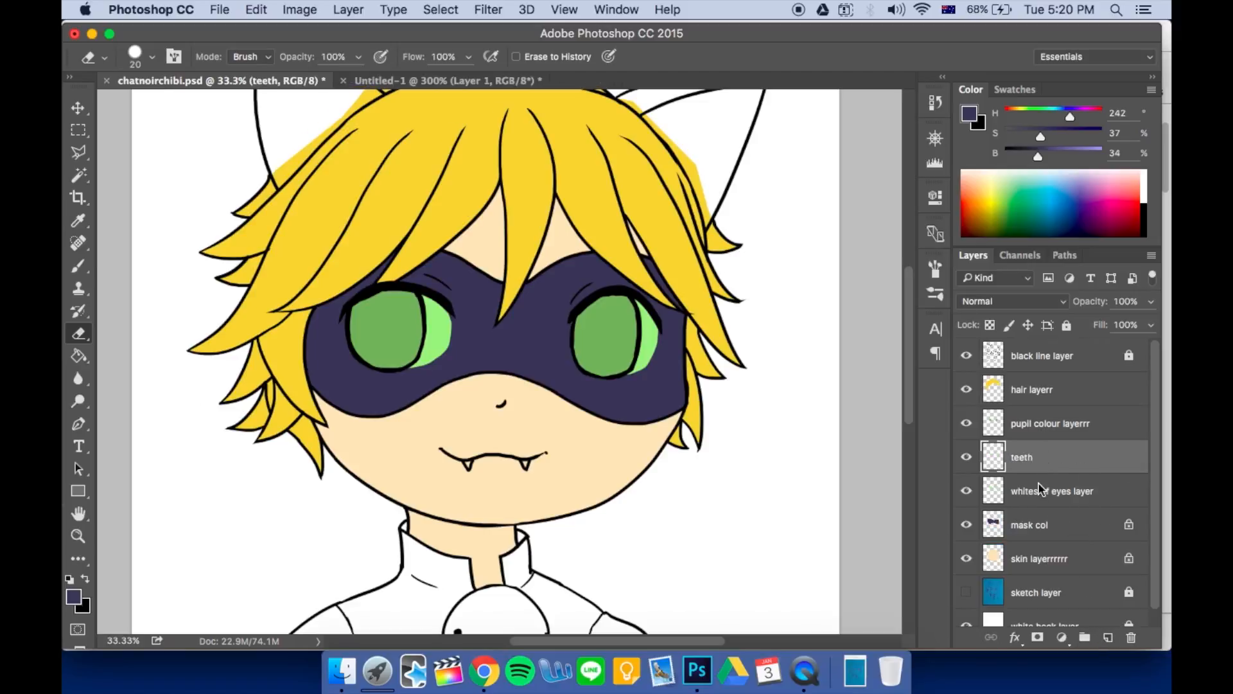
Paint both fangs white on the teeth layer with a small brush
click(1007, 171)
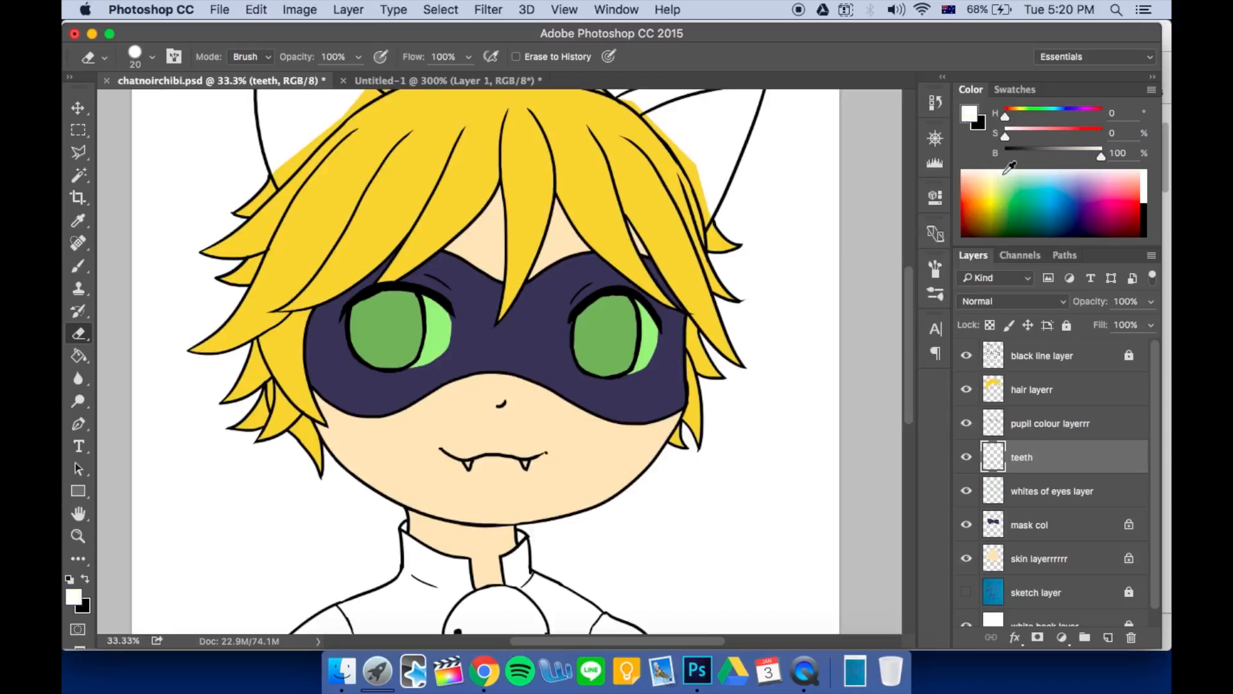
key(super+equal)
key(super+equal)
scroll(509, 336, down, 5)
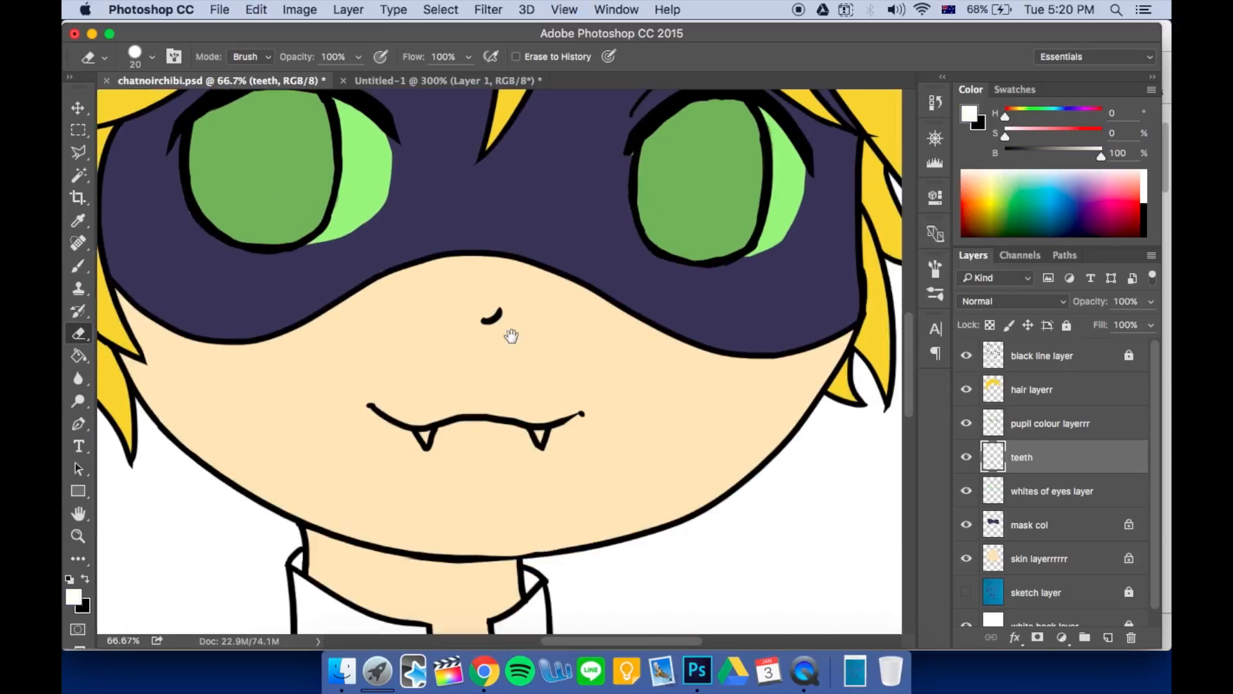
key(b)
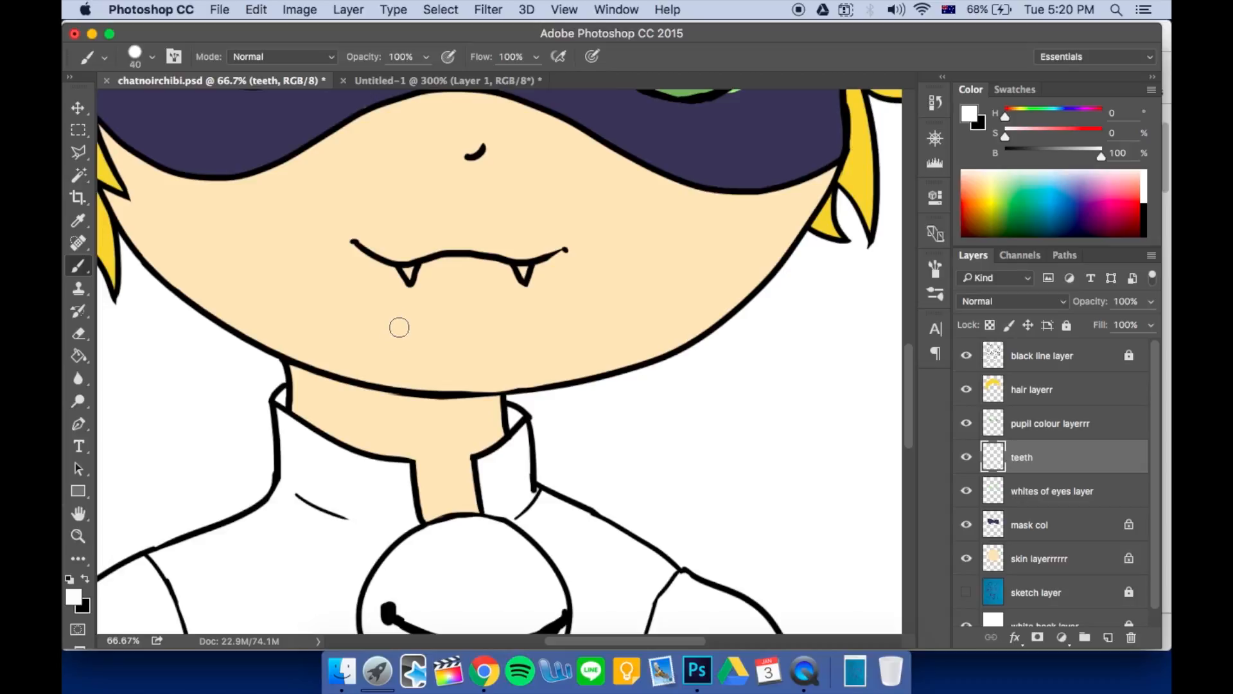
drag(477, 284, 509, 490)
key(bracketleft)
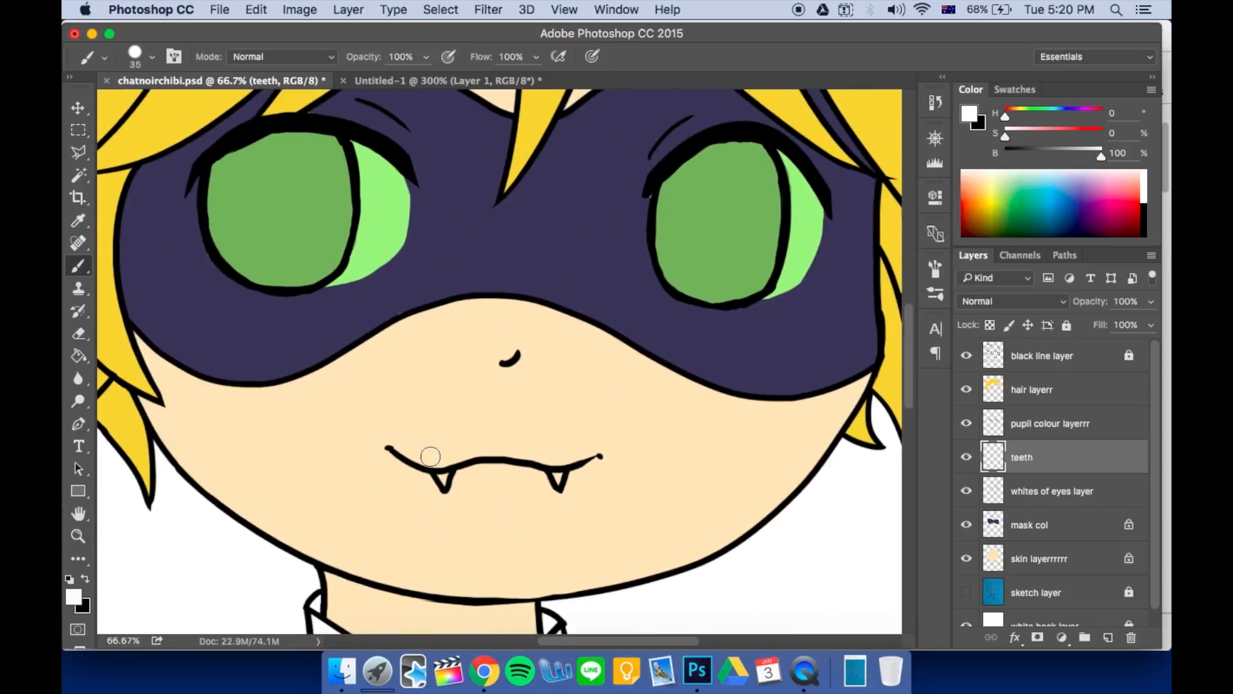
drag(450, 486, 442, 480)
drag(558, 480, 557, 478)
key(super+minus)
key(super+minus)
key(super+minus)
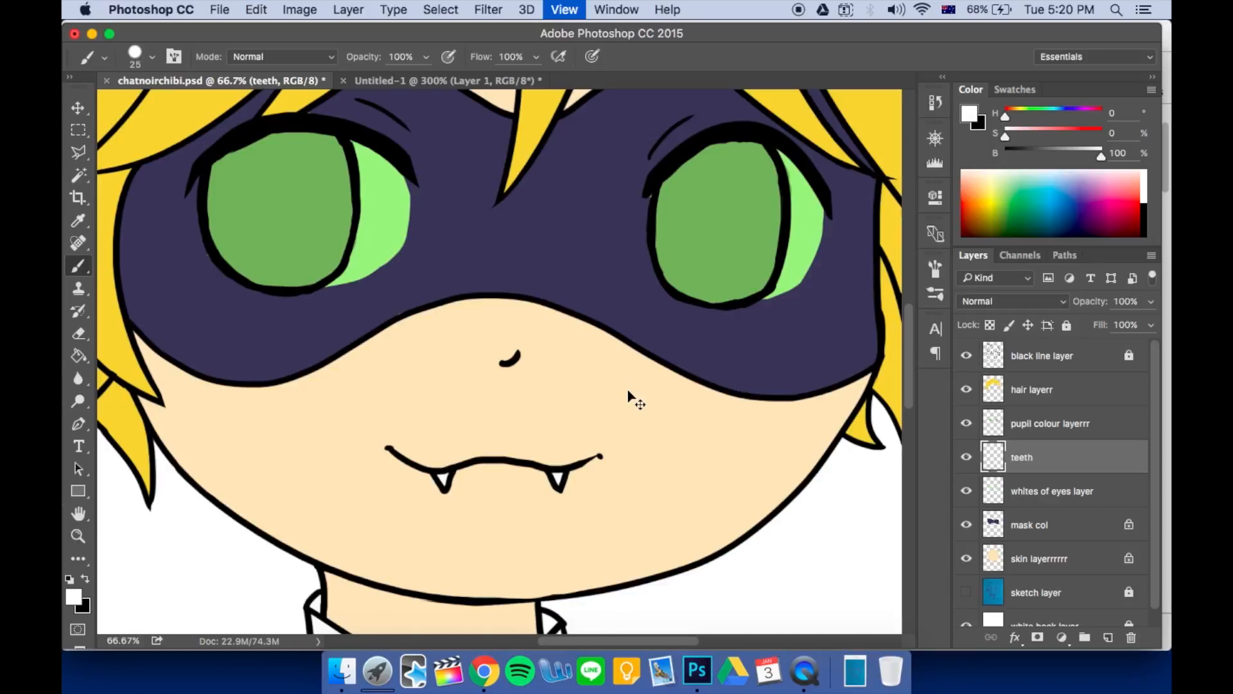
scroll(633, 360, up, 3)
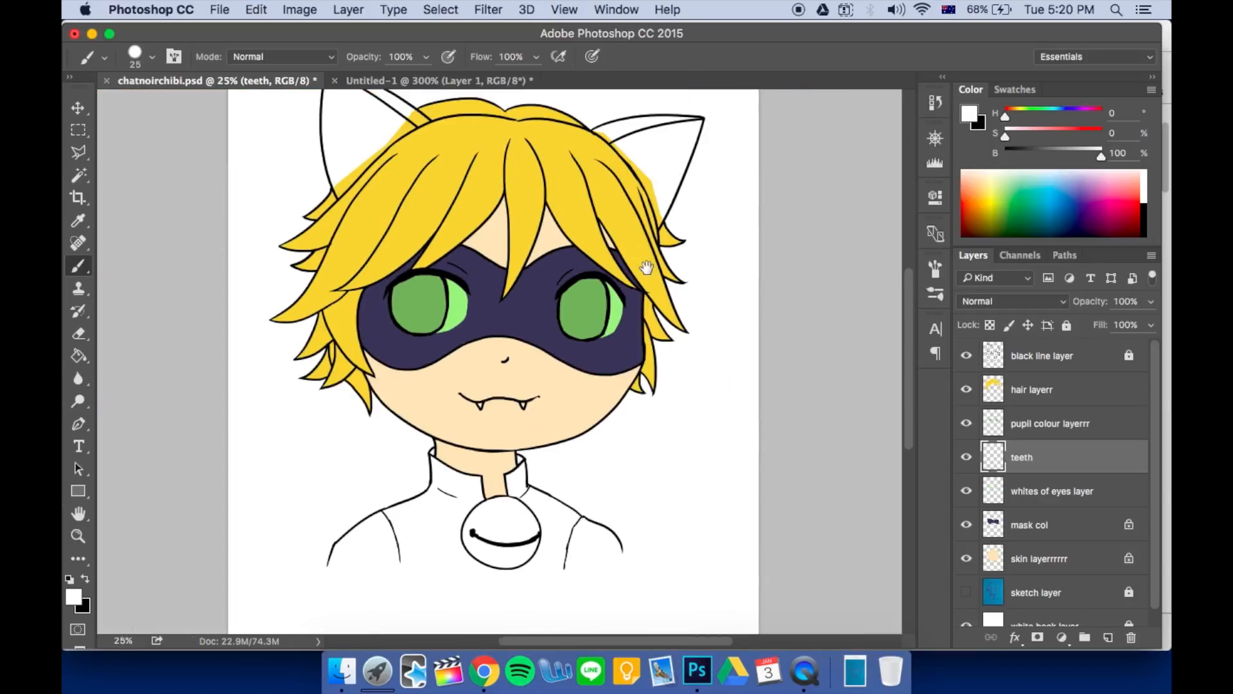
Check the hair in the reference picture, lock the hair layer's transparent pixels in chatnoirchibi.psd and sample its yellow
click(479, 81)
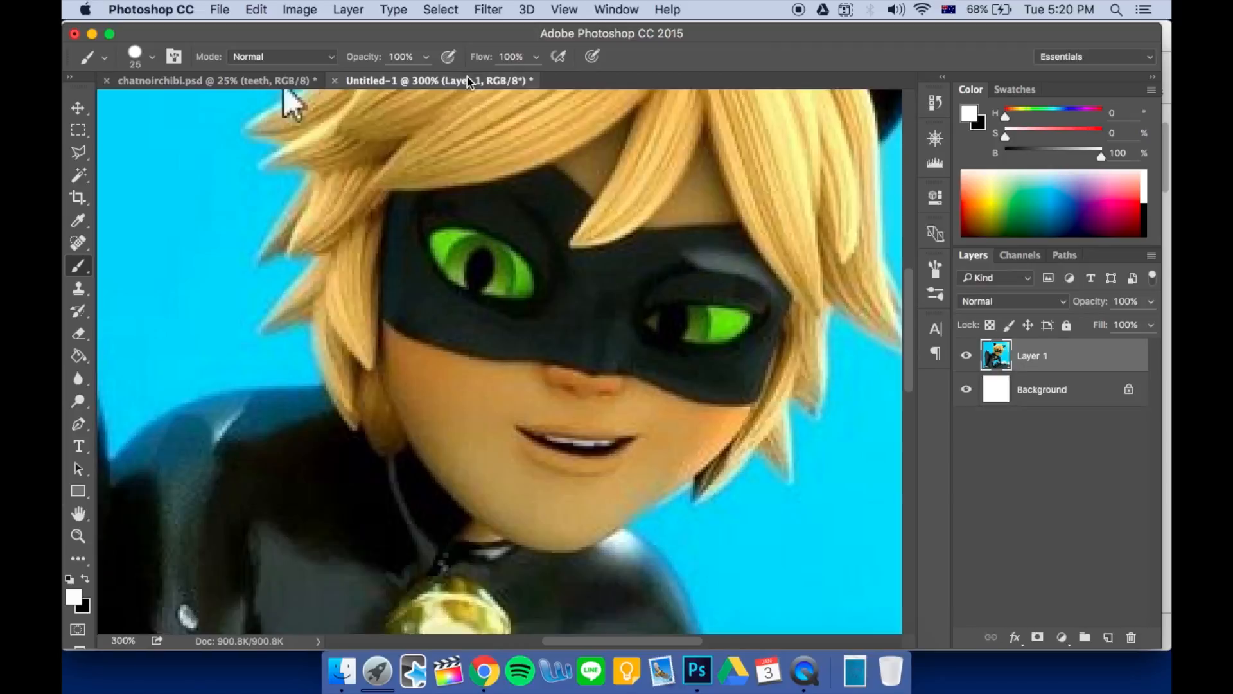
scroll(270, 186, up, 3)
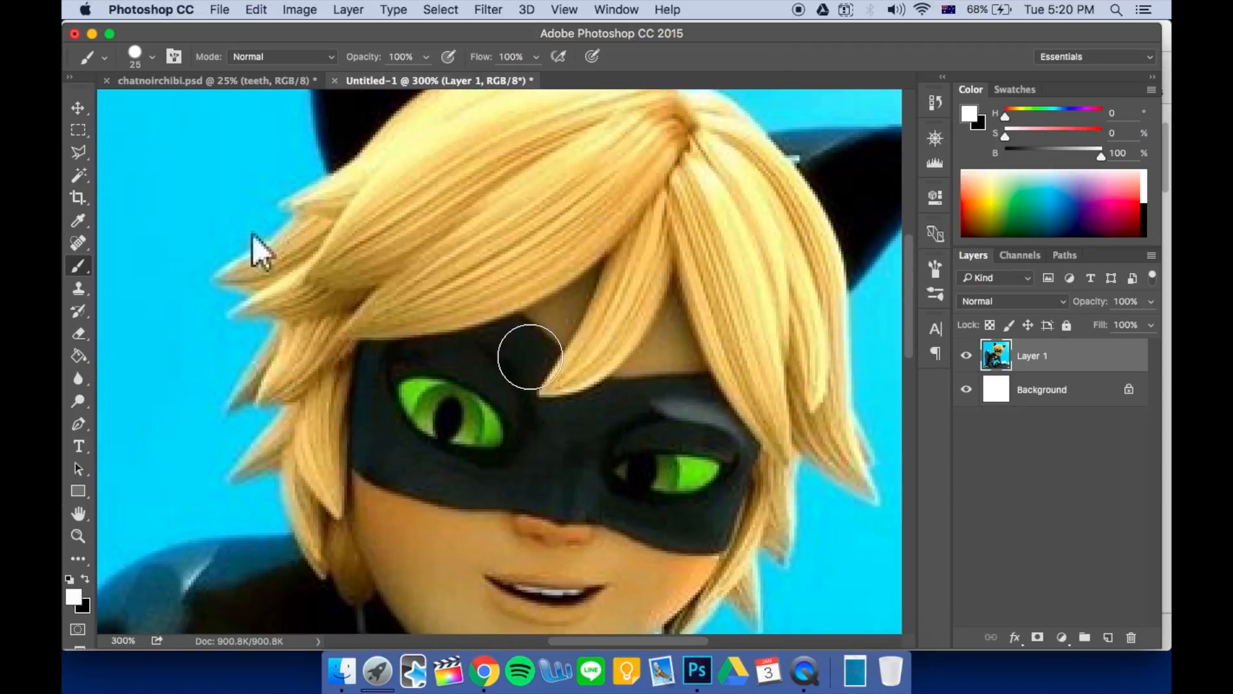
click(210, 81)
click(1093, 386)
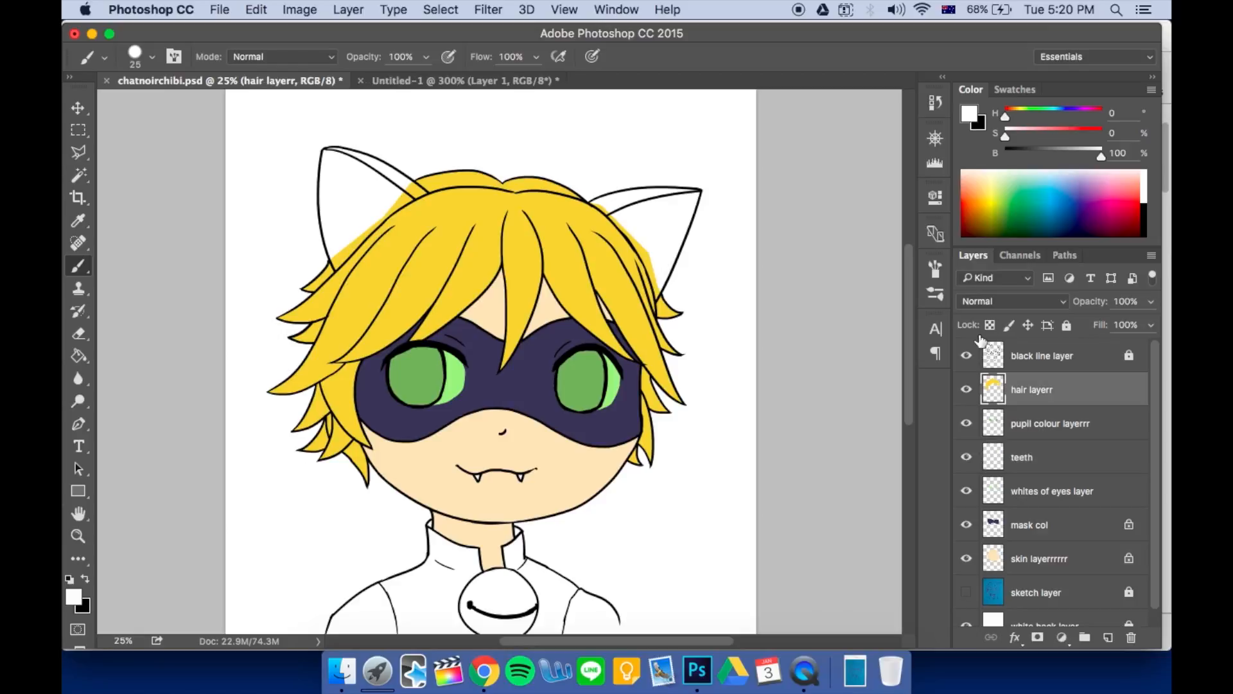
click(989, 325)
alt+click(484, 216)
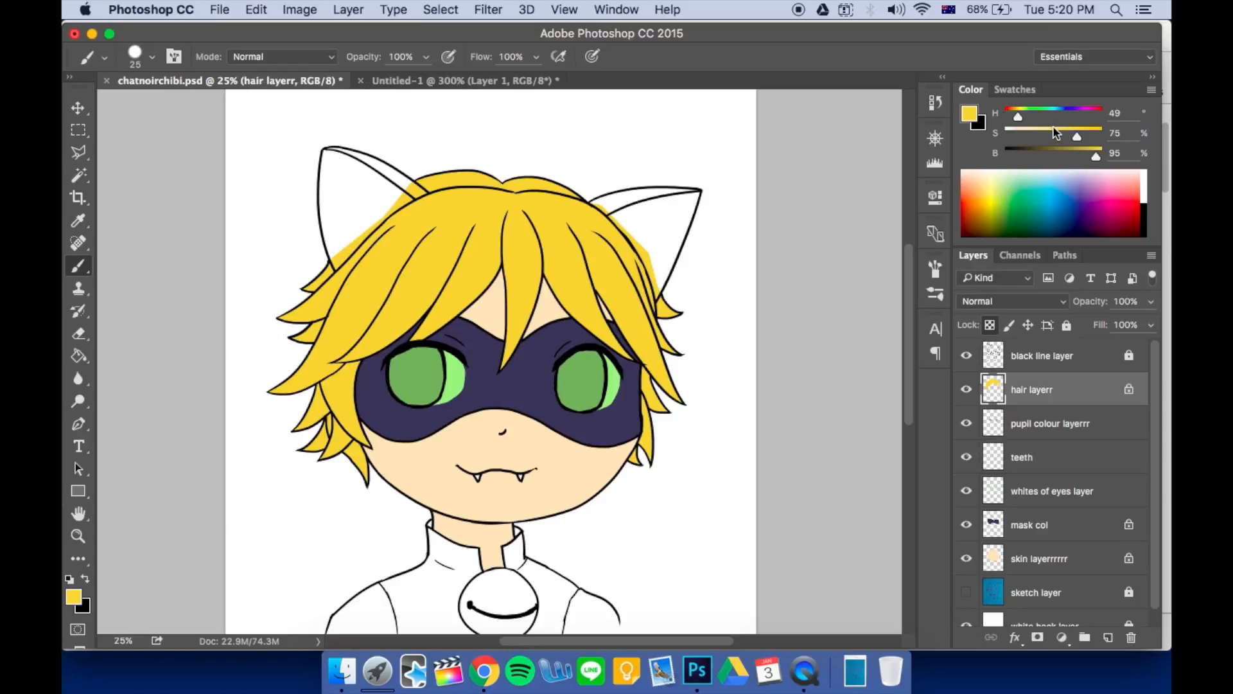
Repaint the whole hair with the sampled yellow at saturation 56%, using a very large brush of 800 px
drag(1054, 128, 1059, 138)
key(bracketright)
key(bracketright)
key(bracketright)
key(bracketright)
key(bracketright)
key(bracketright)
key(bracketright)
key(bracketright)
key(bracketright)
key(bracketright)
key(bracketright)
key(bracketright)
key(bracketright)
key(bracketright)
key(bracketright)
key(bracketright)
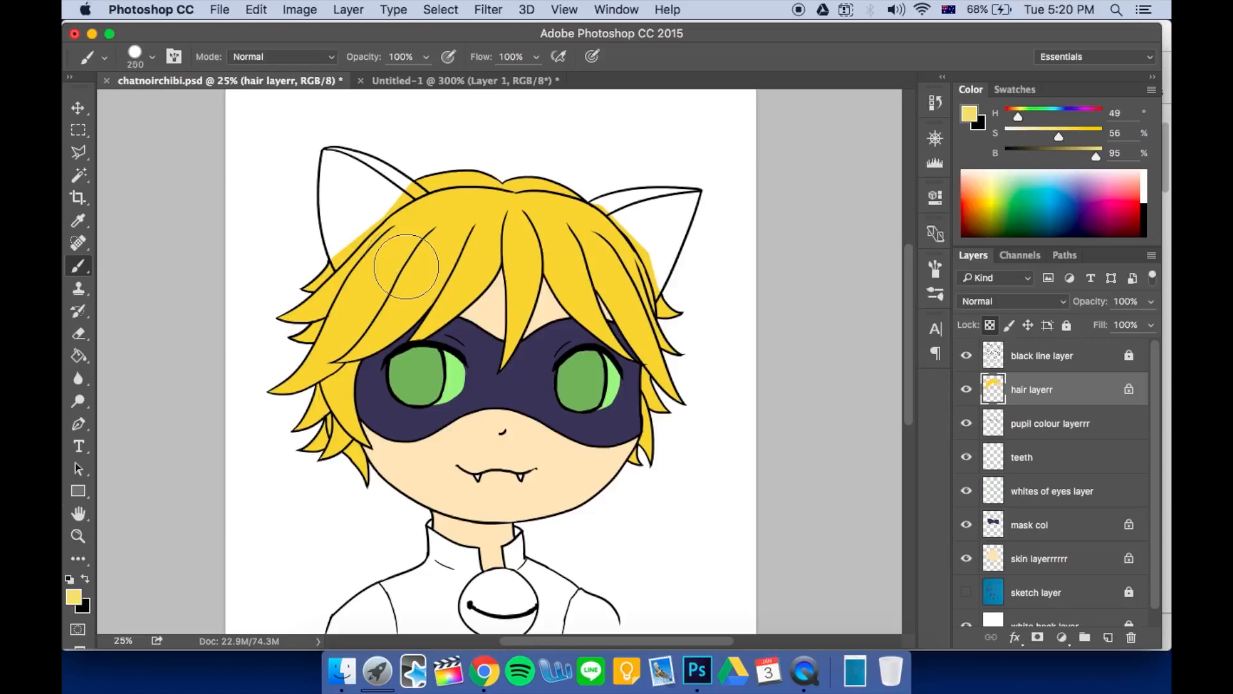
key(bracketright)
mouse_move(485, 174)
mouse_down()
mouse_move(352, 254)
mouse_move(414, 339)
mouse_move(597, 314)
mouse_move(334, 447)
mouse_move(305, 336)
mouse_move(484, 232)
mouse_move(346, 307)
mouse_move(654, 393)
mouse_up()
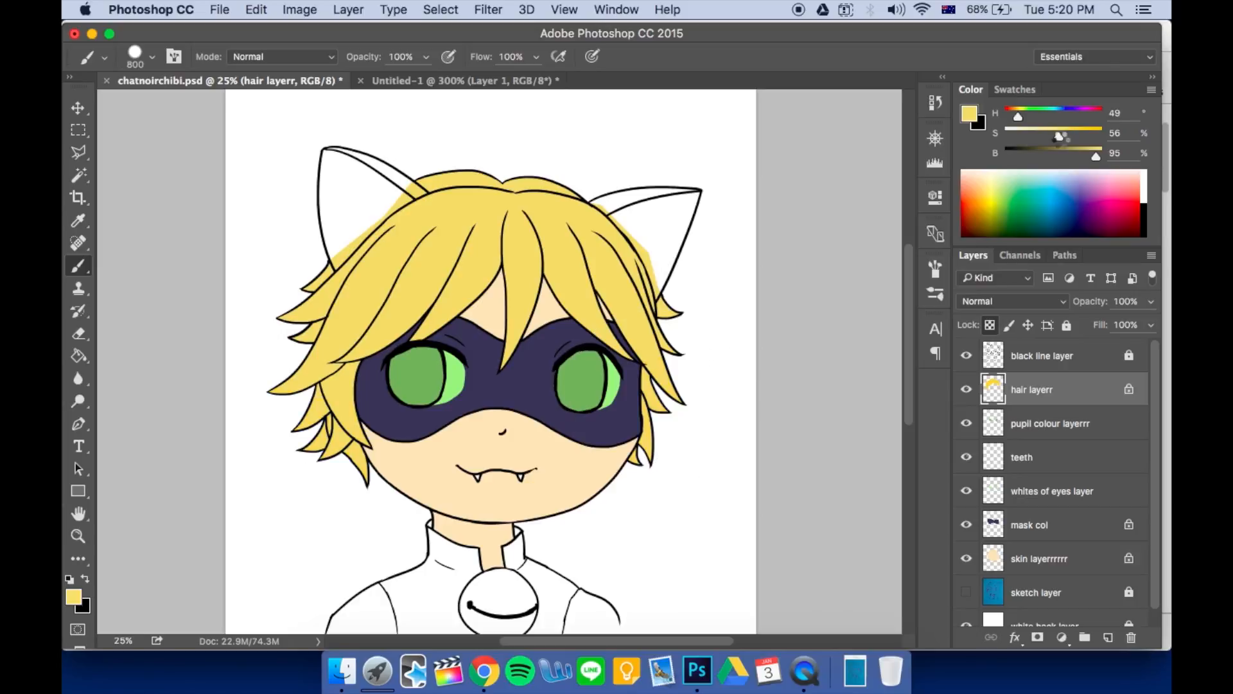
Repaint the hair a paler yellow at saturation 50% and brightness 96%, and reduce the brush to 150 px
drag(1060, 137, 1054, 136)
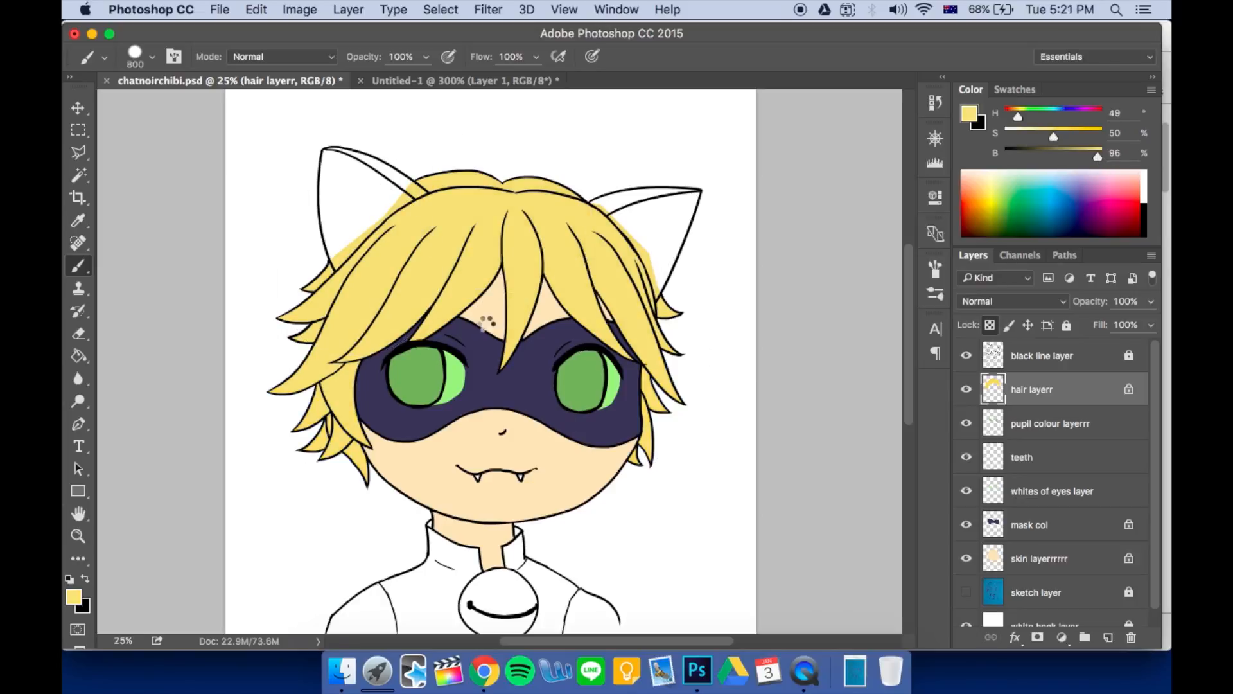
key(bracketleft)
key(bracketleft)
key(bracketleft)
key(bracketleft)
key(bracketleft)
key(bracketleft)
key(bracketleft)
key(bracketleft)
key(bracketleft)
Add a new layer above the hair layer and name it "ears colour"
scroll(514, 315, up, 5)
scroll(514, 315, left, 2)
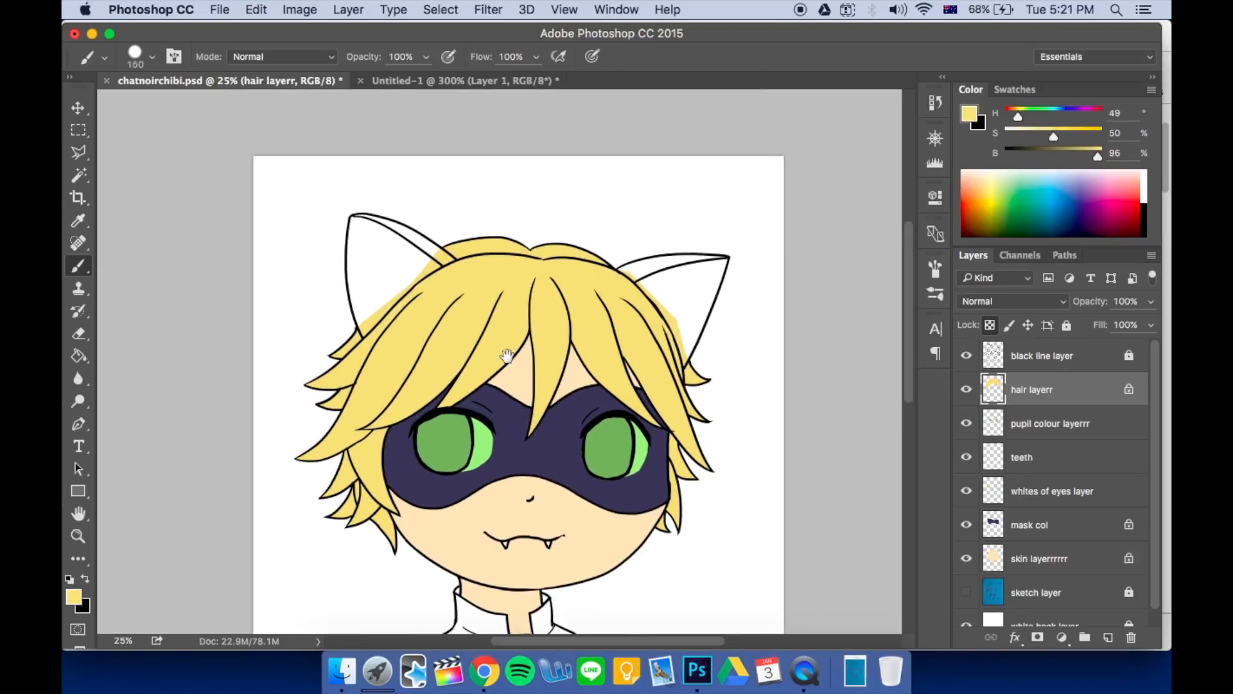
click(1105, 637)
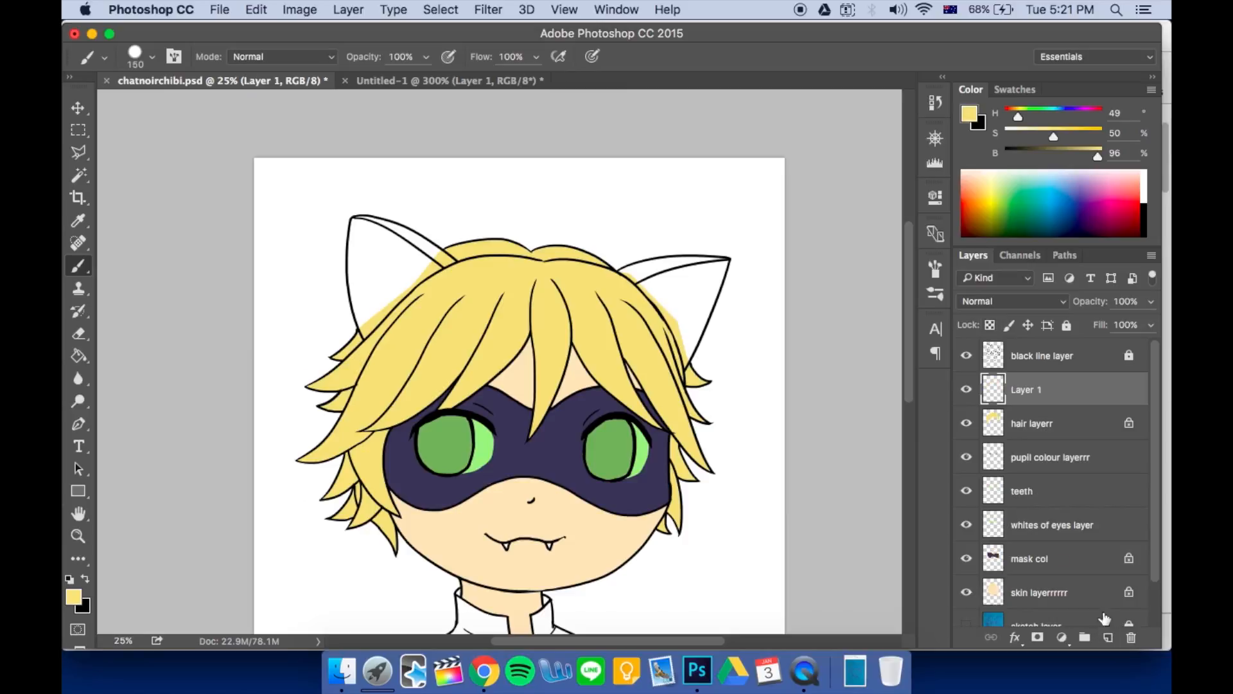
double_click(1051, 388)
text(ears colour)
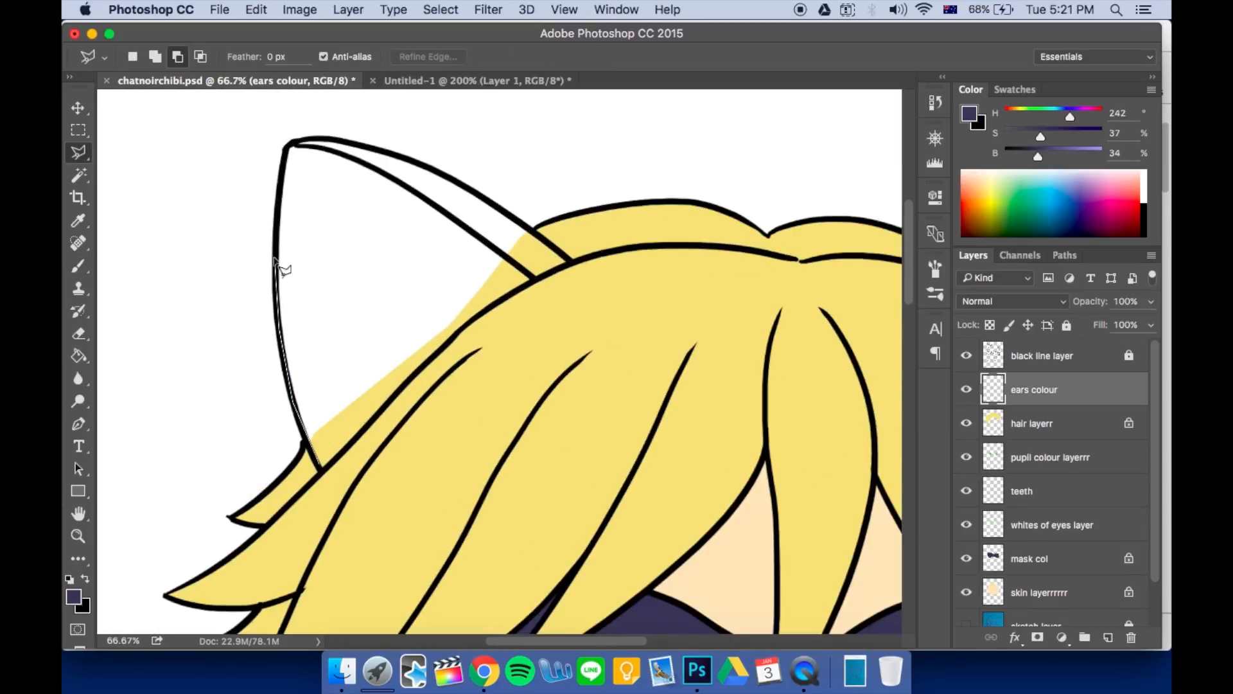
Select both cat ears along their outlines with the Polygonal Lasso, adding the second ear to the selection
click(319, 468)
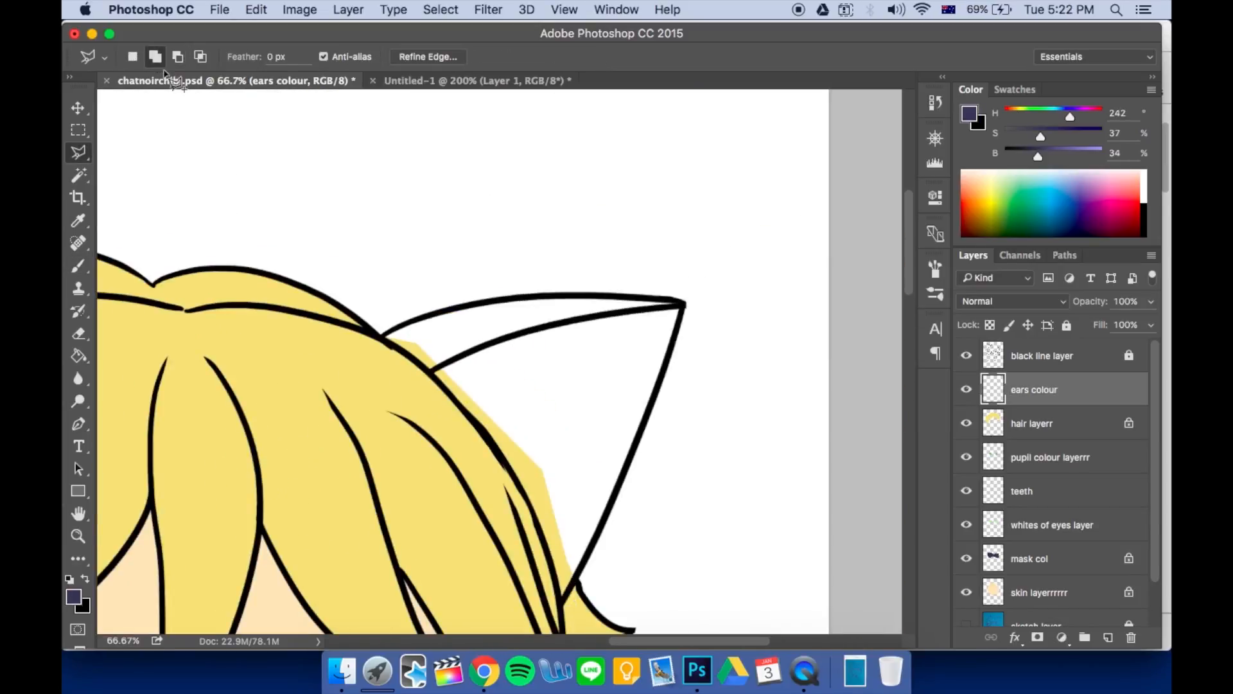
shift+click(564, 599)
click(684, 302)
click(383, 335)
double_click(529, 499)
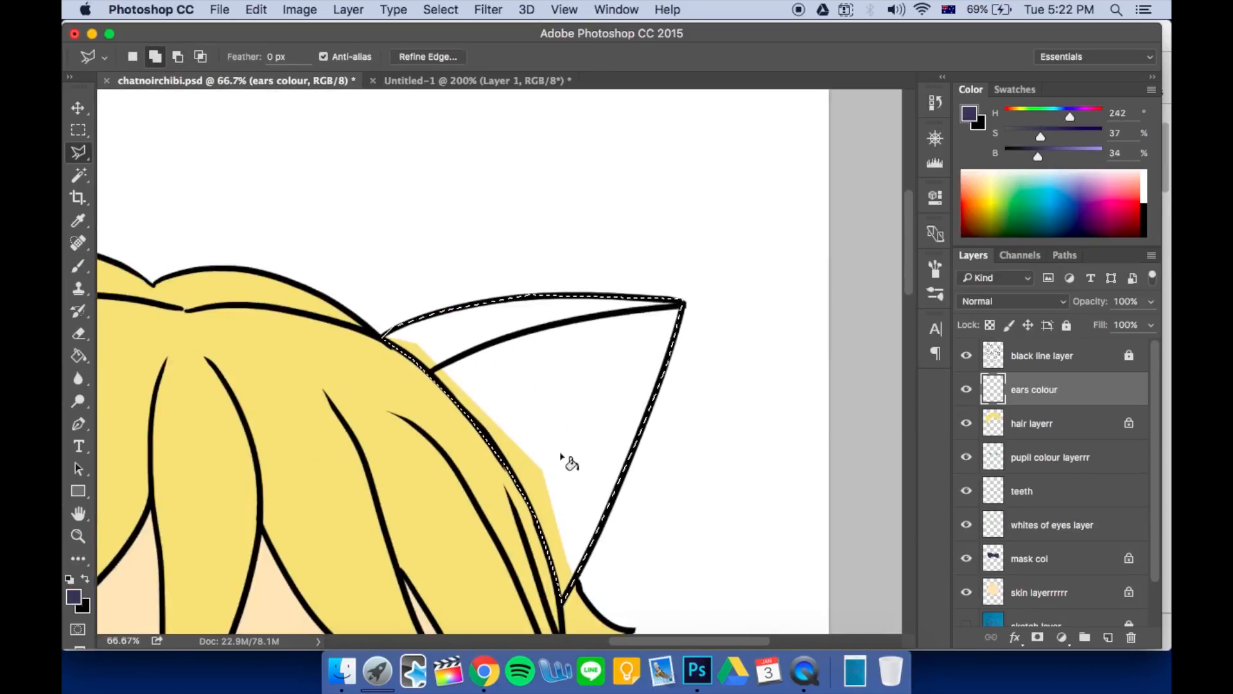
Fill the selected ears with the mask's navy on the ears colour layer and deselect
key(g)
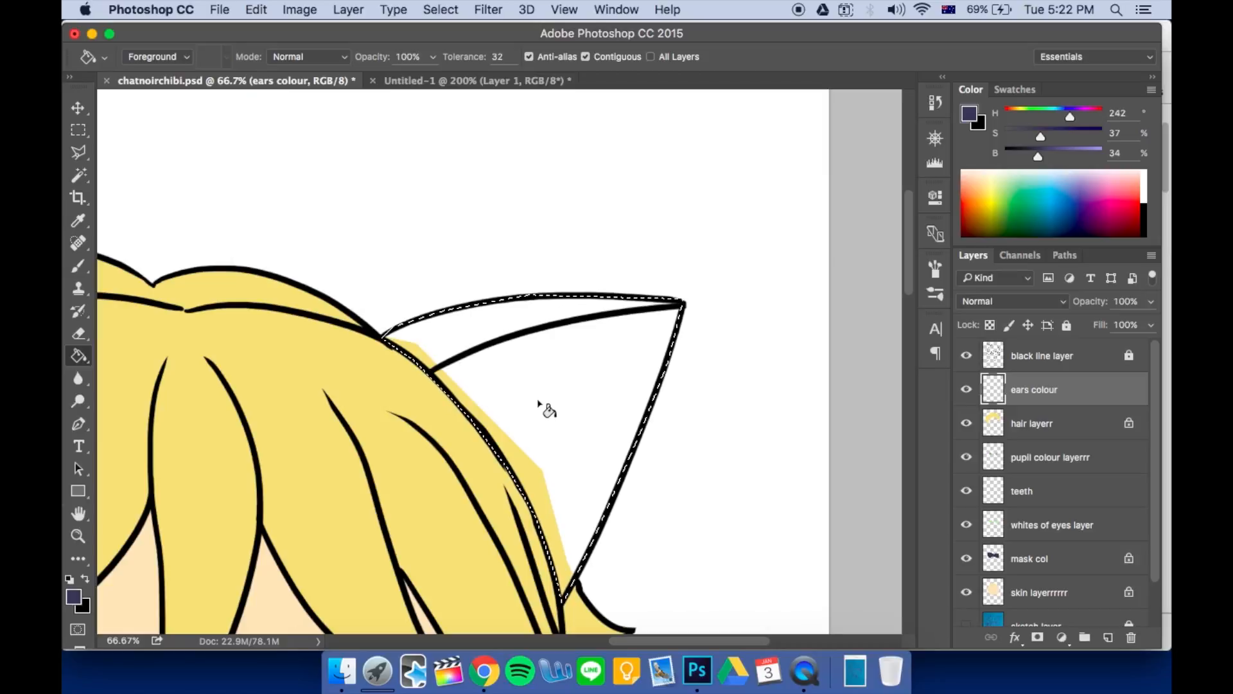
key(super+minus)
key(super+minus)
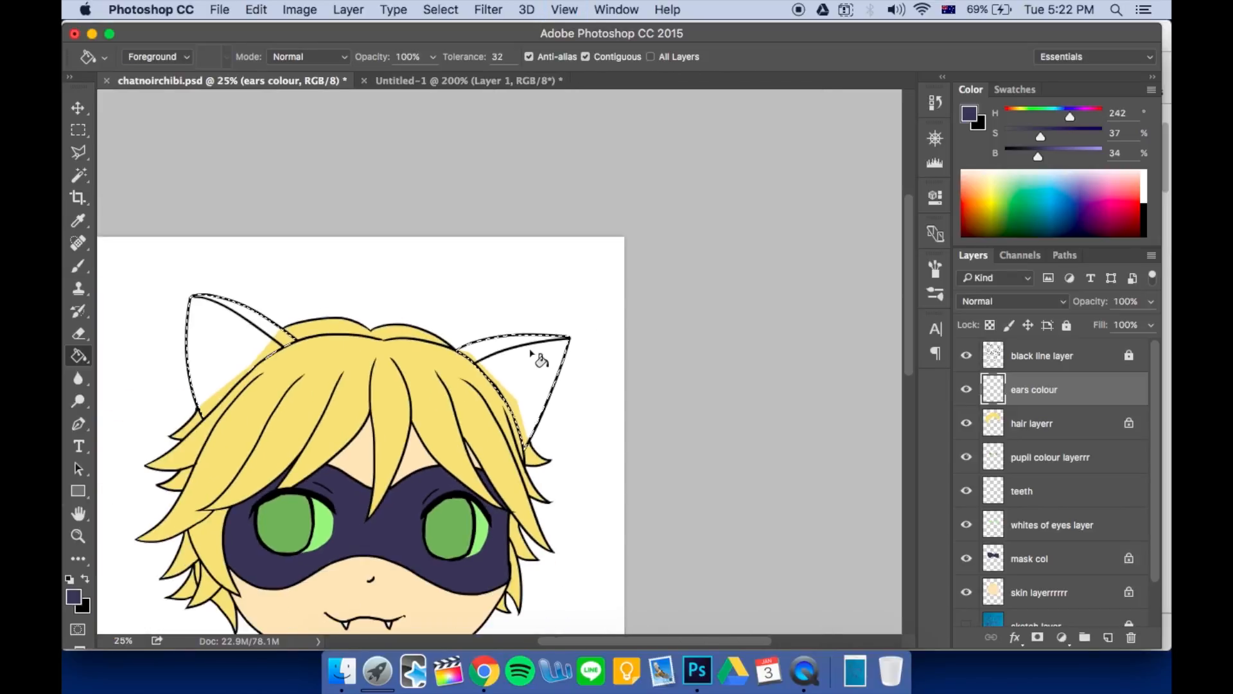
click(535, 373)
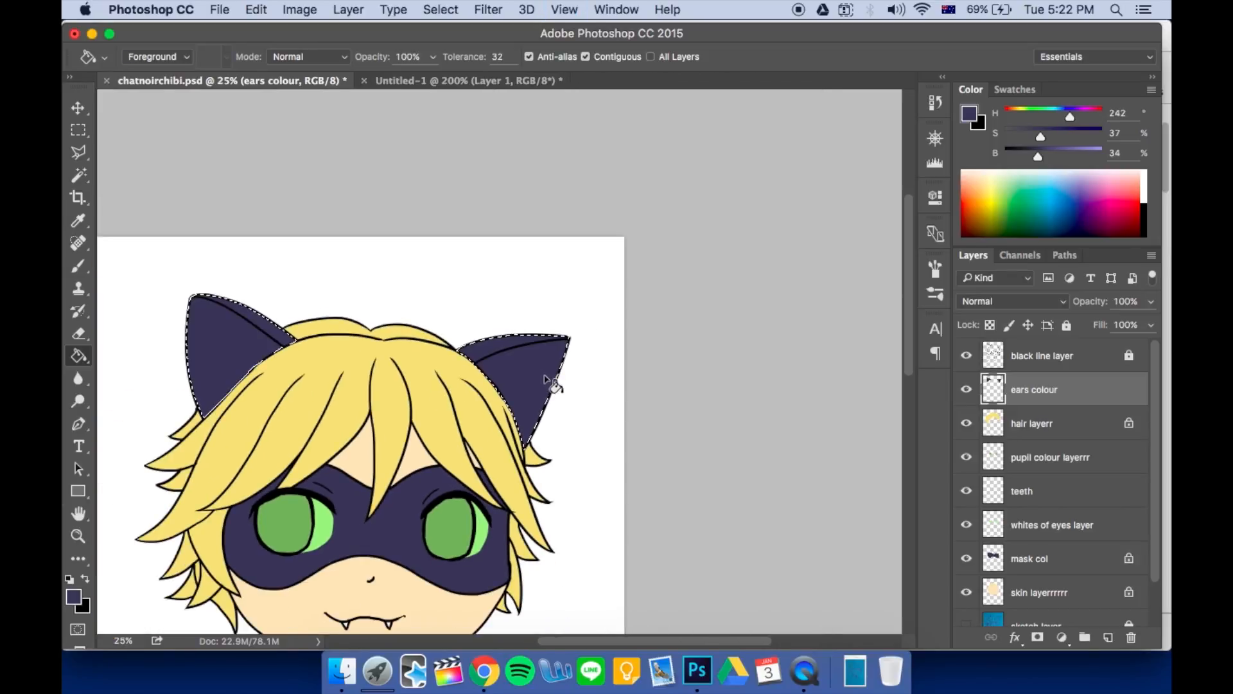
key(super+d)
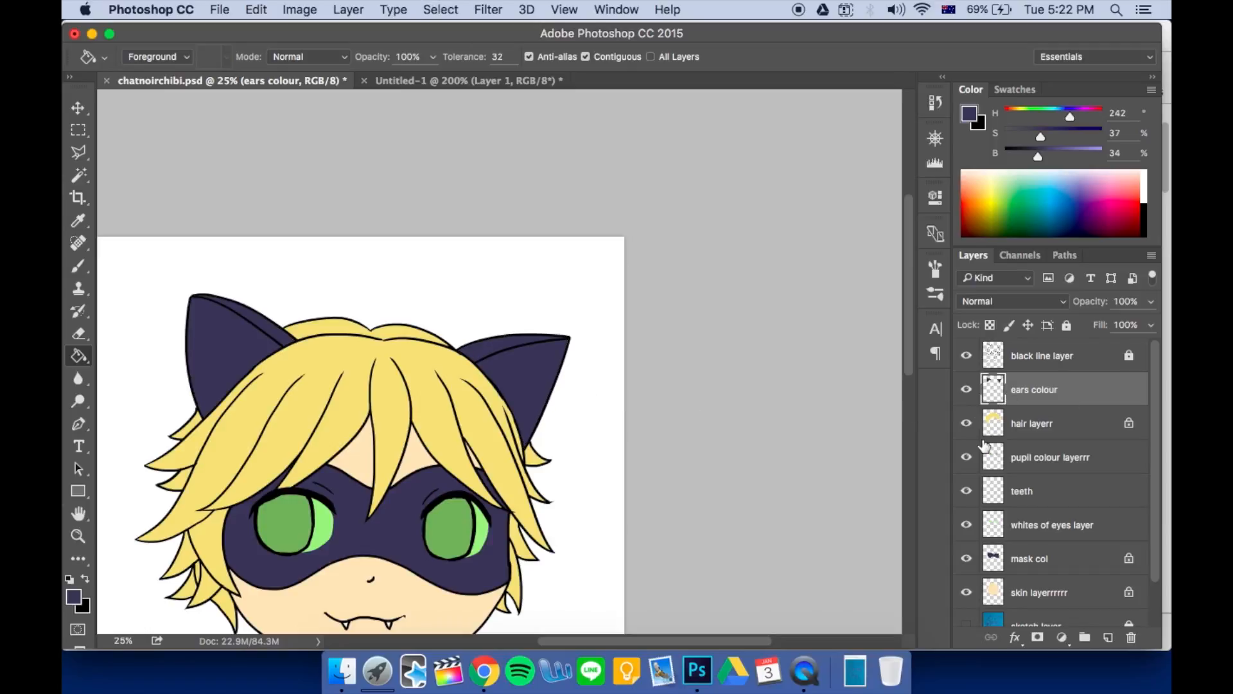
Hide the layers one by one, from the black line layer down to the white back layer, to examine each layer's colouring
drag(906, 303, 911, 352)
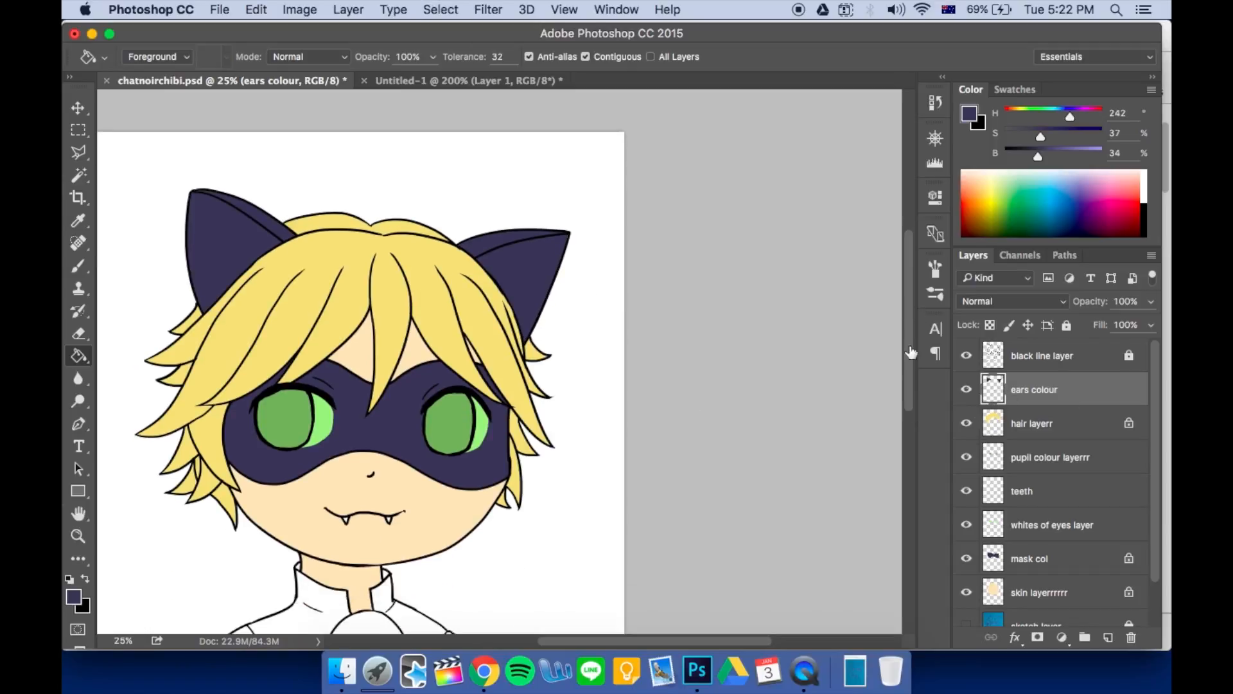
click(967, 357)
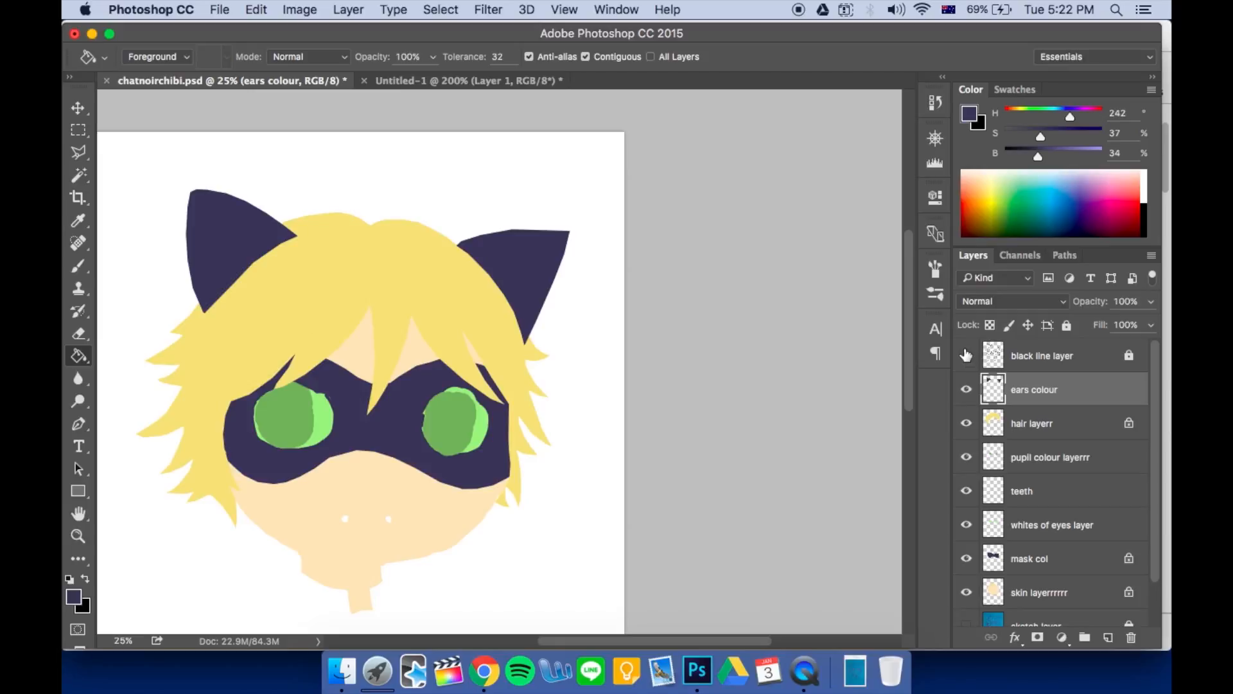
click(967, 390)
click(966, 422)
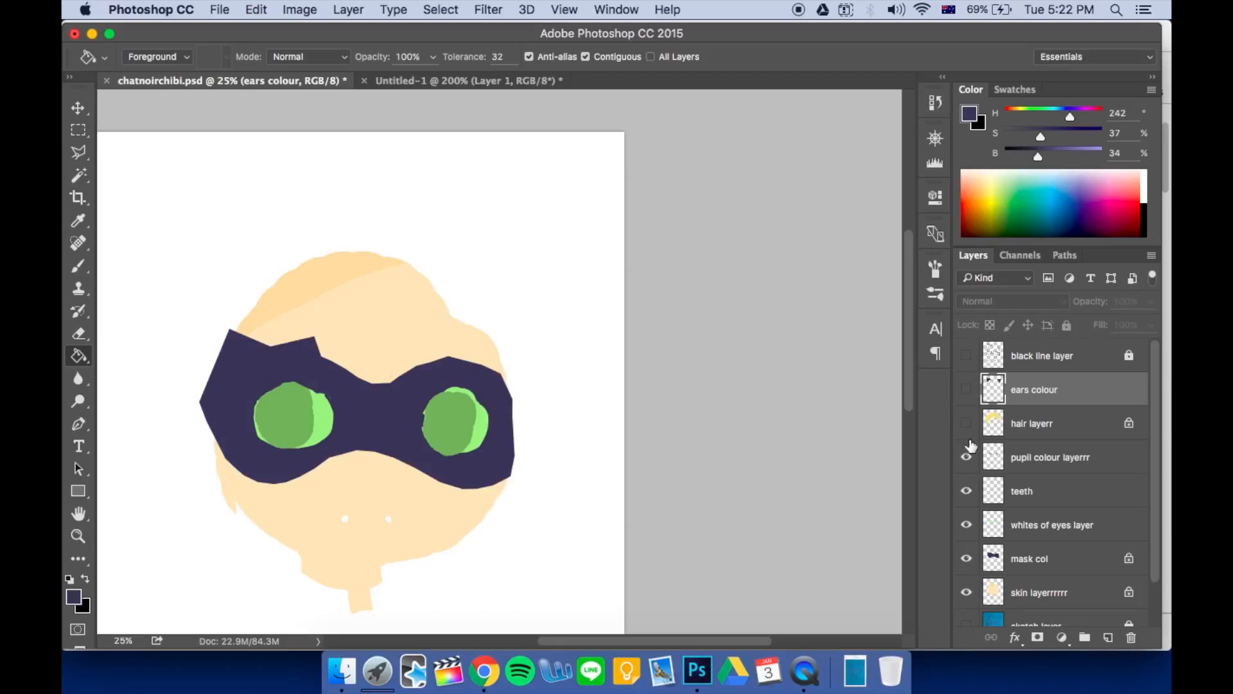
click(967, 457)
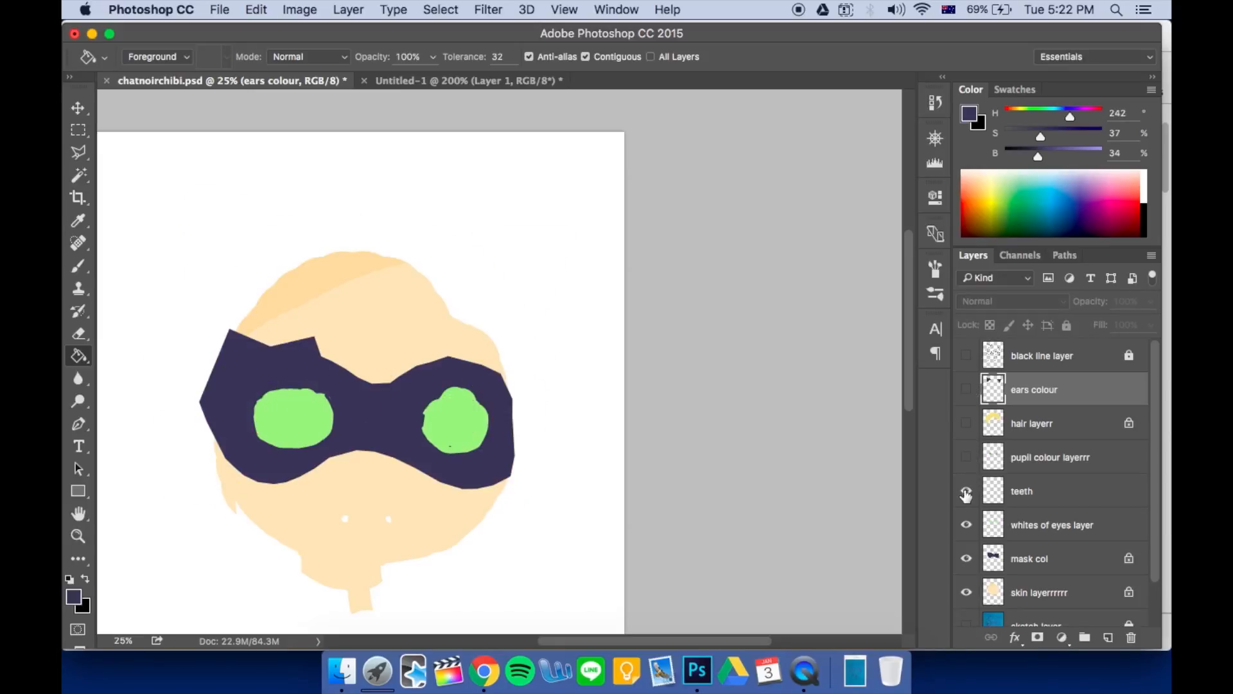
click(966, 491)
click(966, 525)
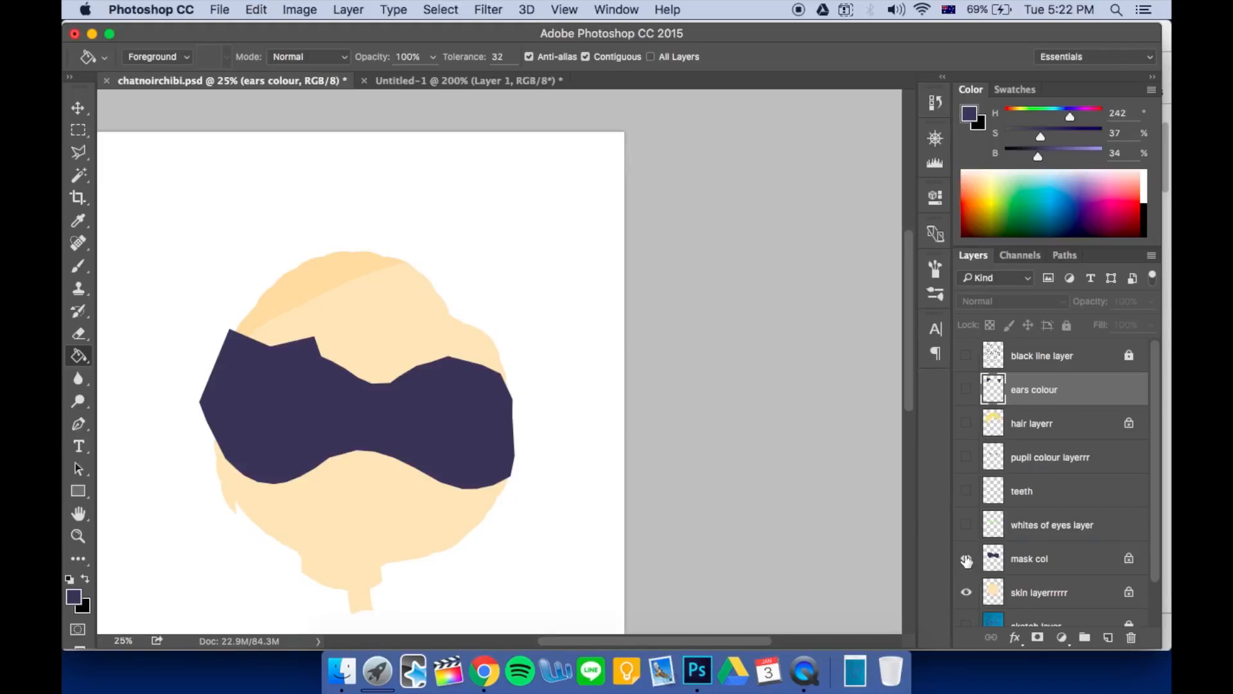
click(966, 558)
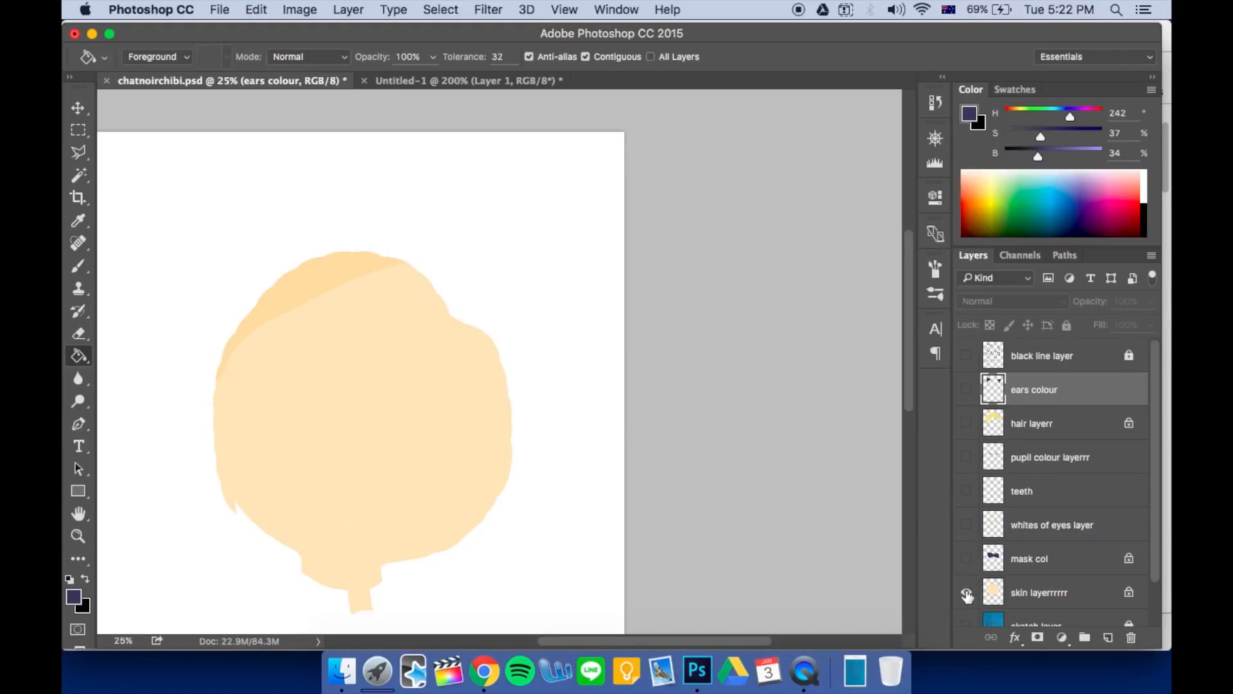
click(966, 593)
scroll(1150, 424, down, 3)
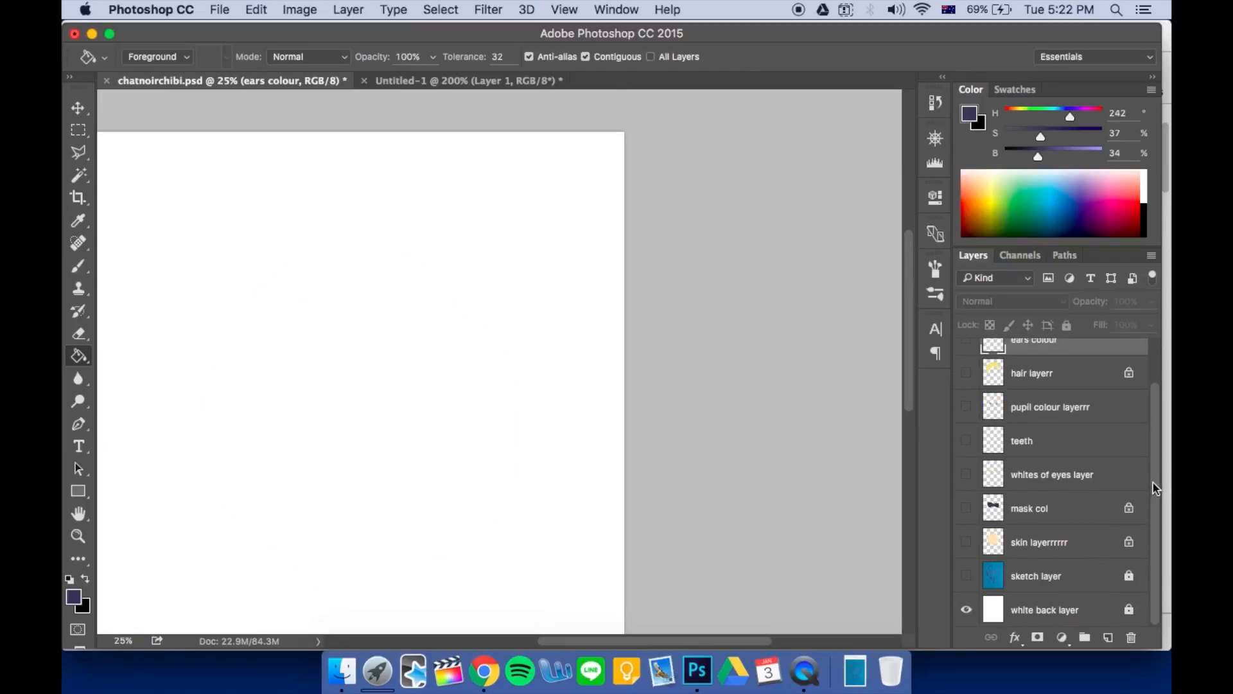
click(967, 610)
Show the white back, colour and black line layers again, leaving the sketch layer hidden
click(968, 611)
drag(967, 542, 966, 373)
scroll(1152, 353, up, 3)
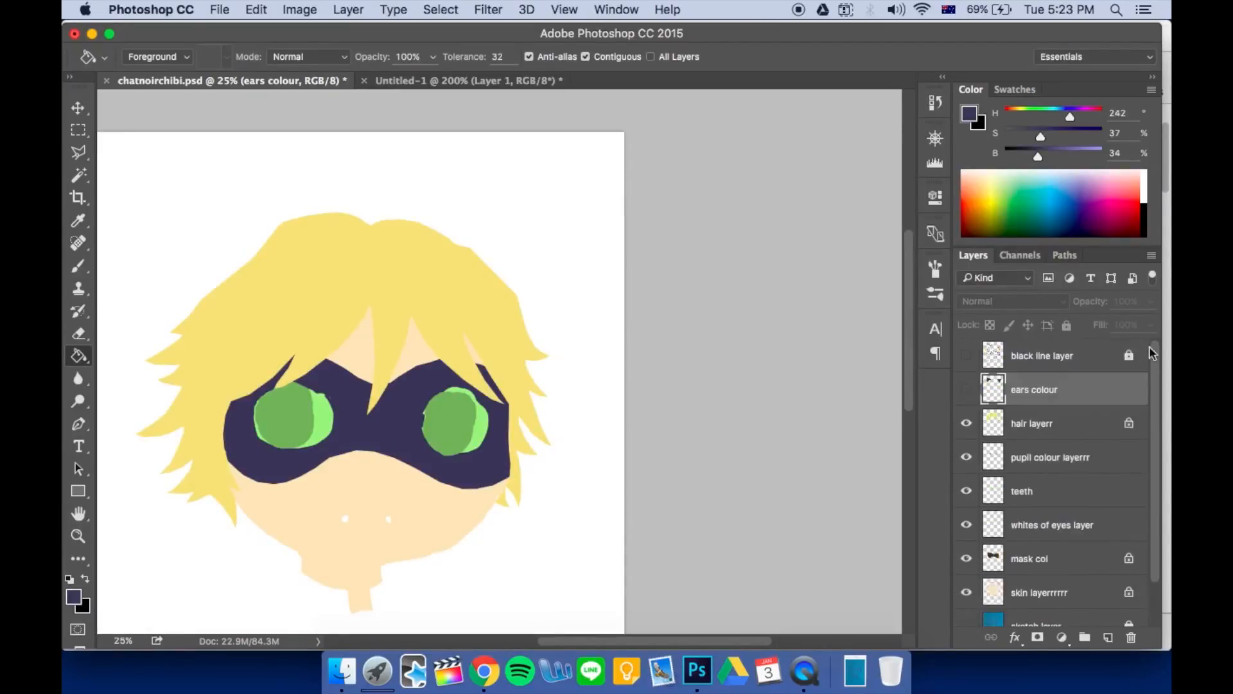
click(967, 389)
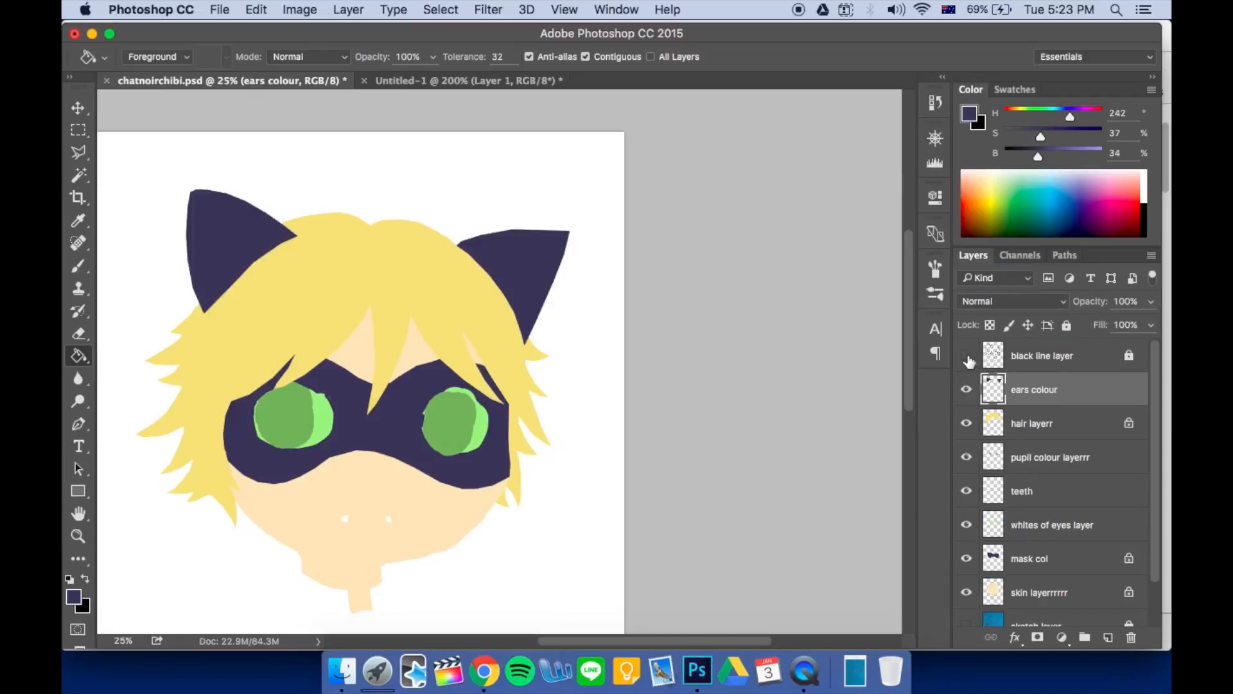
click(967, 357)
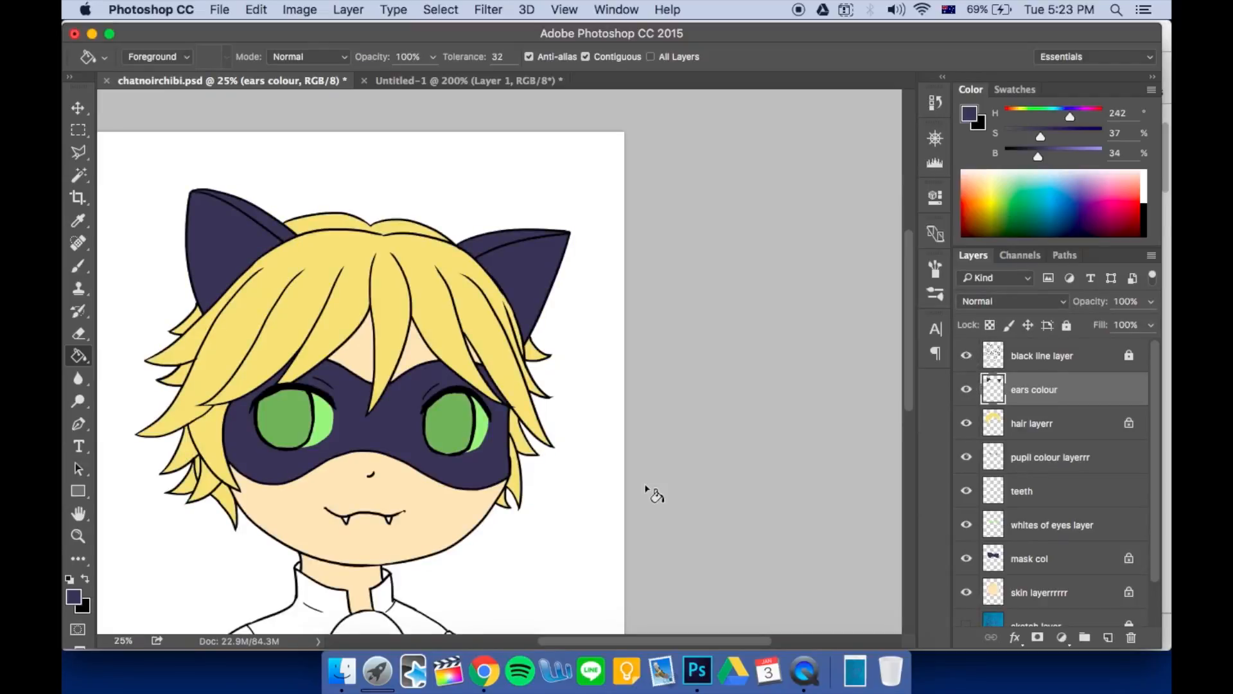
Rename the ears colour layer as "ears and suit colour"
mouse_move(458, 411)
mouse_down()
mouse_move(543, 350)
mouse_move(541, 323)
mouse_up()
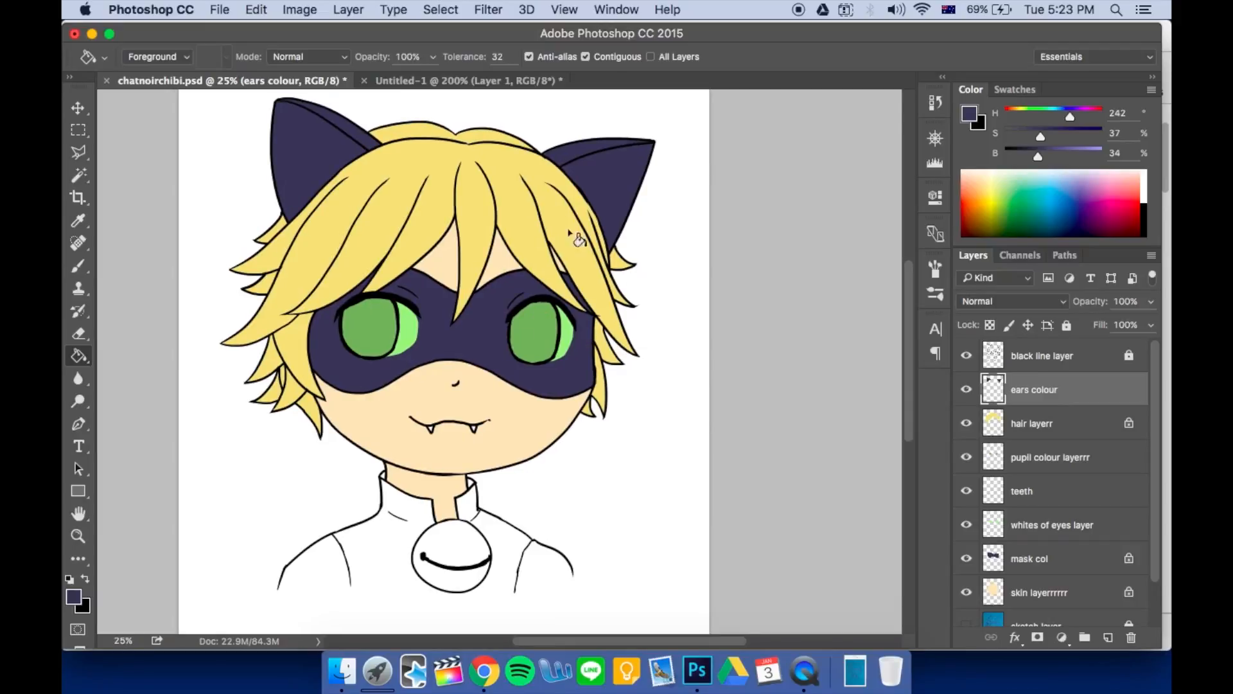
double_click(1039, 390)
click(1020, 390)
text(and suit)
key(Return)
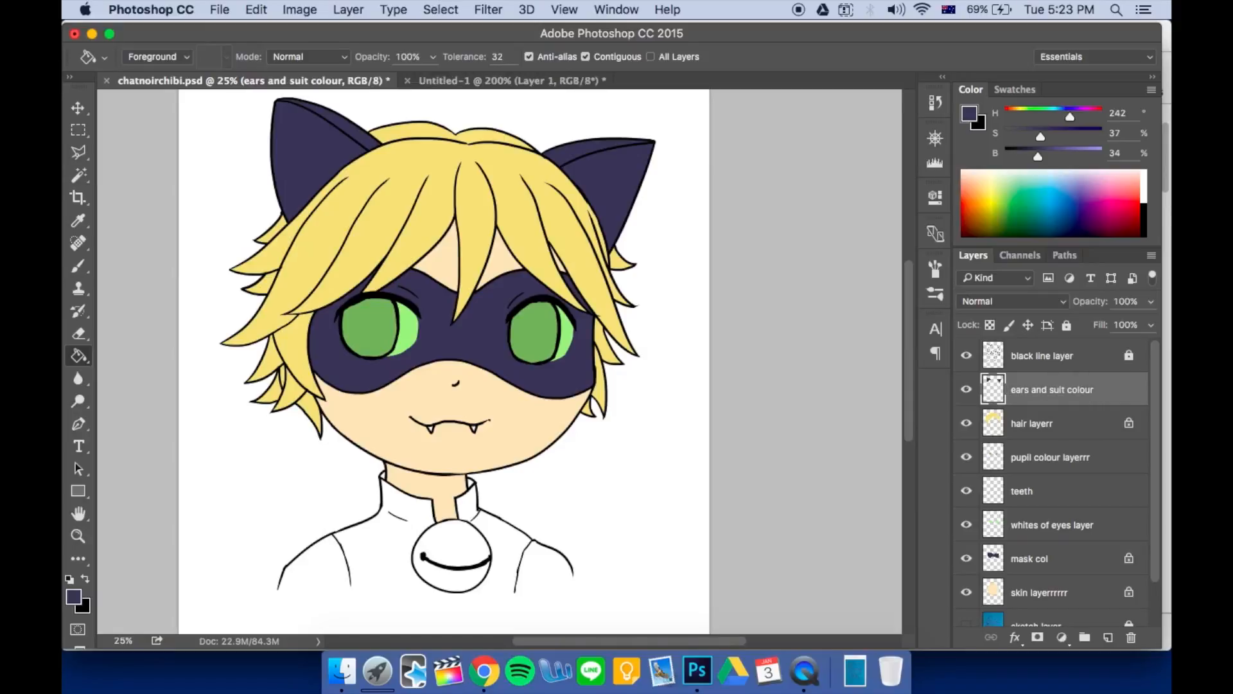
key(super+equal)
key(super+equal)
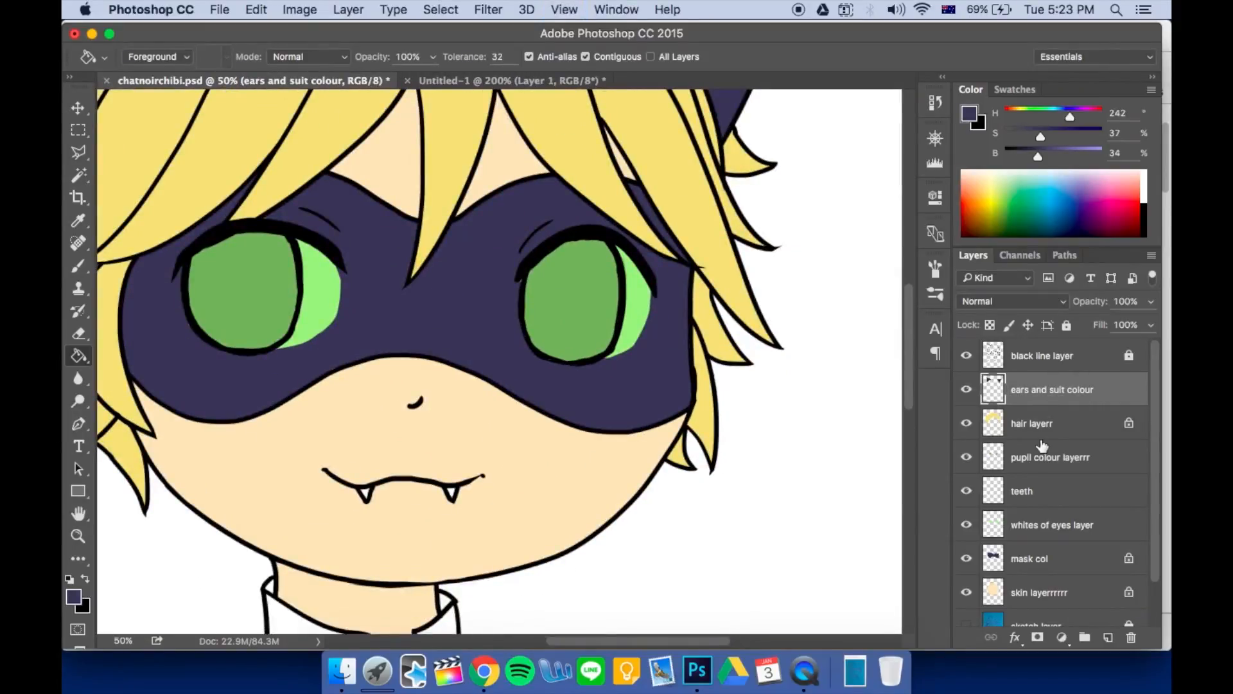
Start a Polygonal Lasso outline of the suit at the end of the left arm line and trace up along the left shoulder
scroll(393, 440, down, 10)
scroll(446, 428, up, 1)
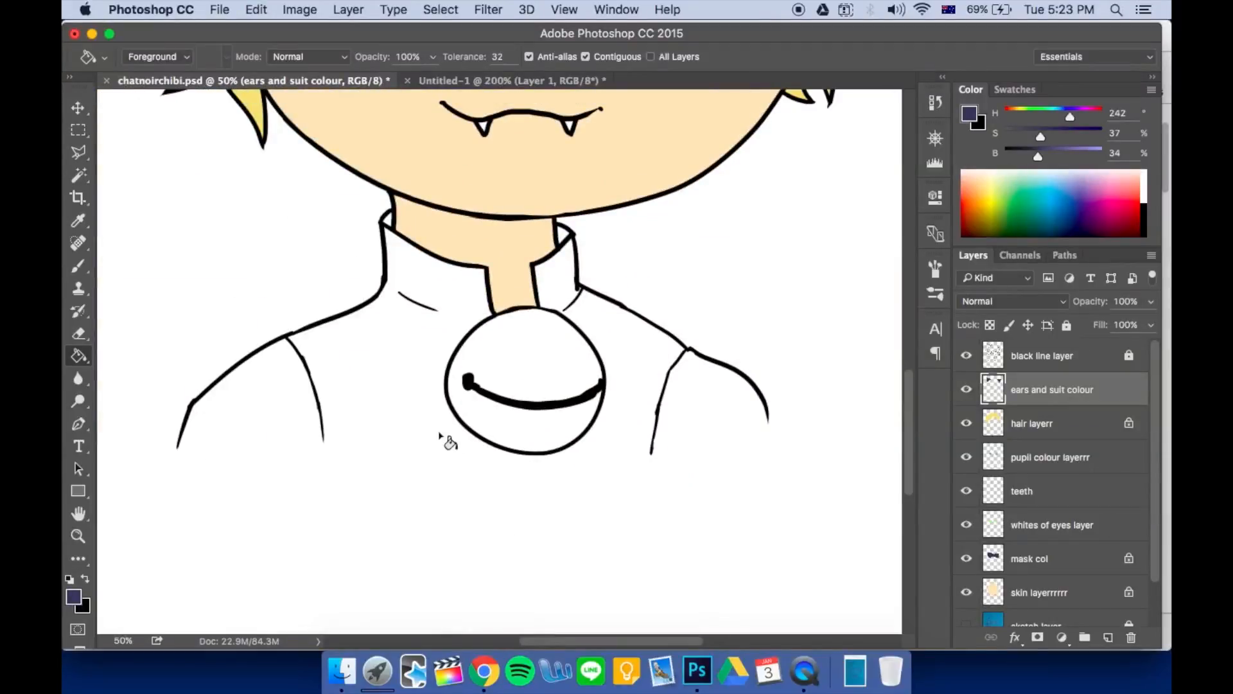
key(l)
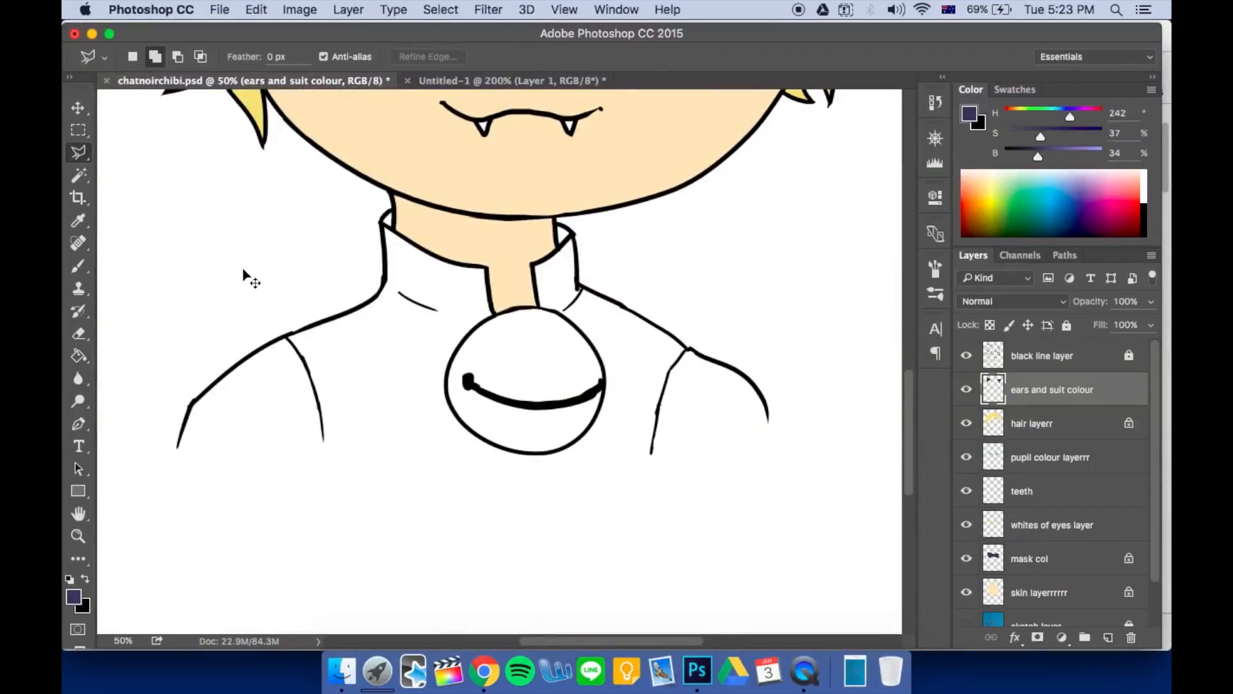
key(super+equal)
scroll(244, 276, left, 8)
click(309, 501)
click(329, 438)
click(400, 375)
click(468, 338)
click(560, 303)
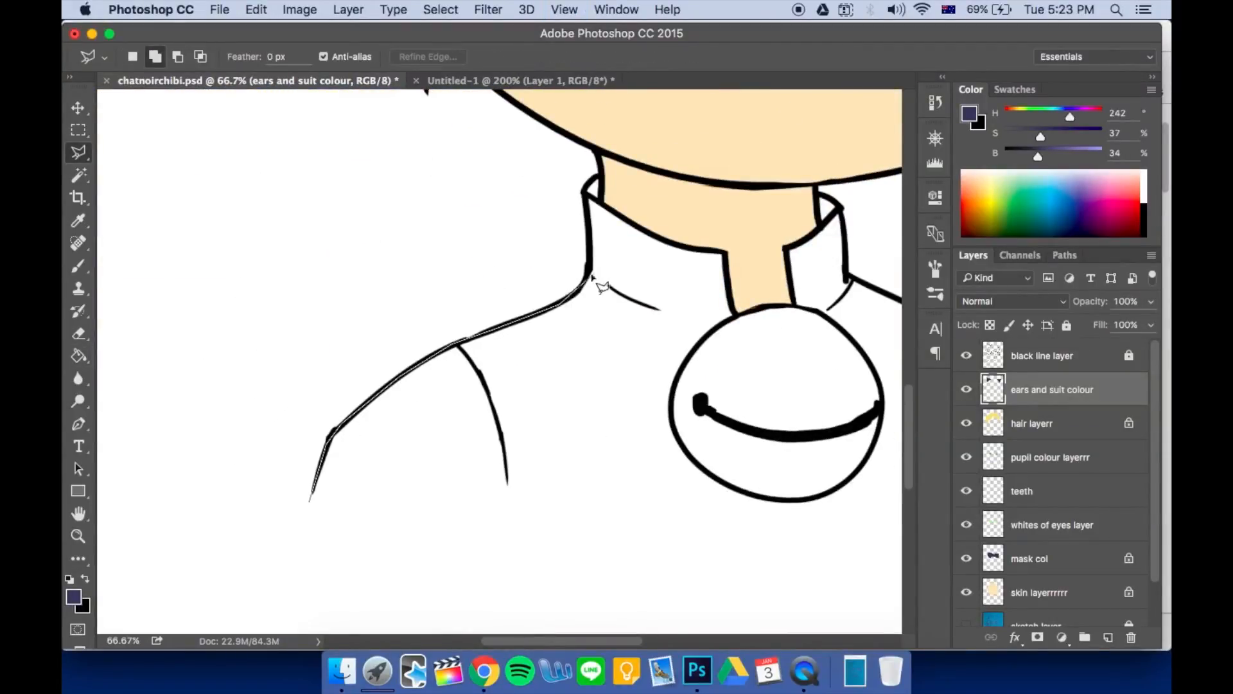
Continue the lasso outline around the left side of the collar and down the neck opening to the bell's upper edge
click(587, 276)
click(588, 194)
click(725, 252)
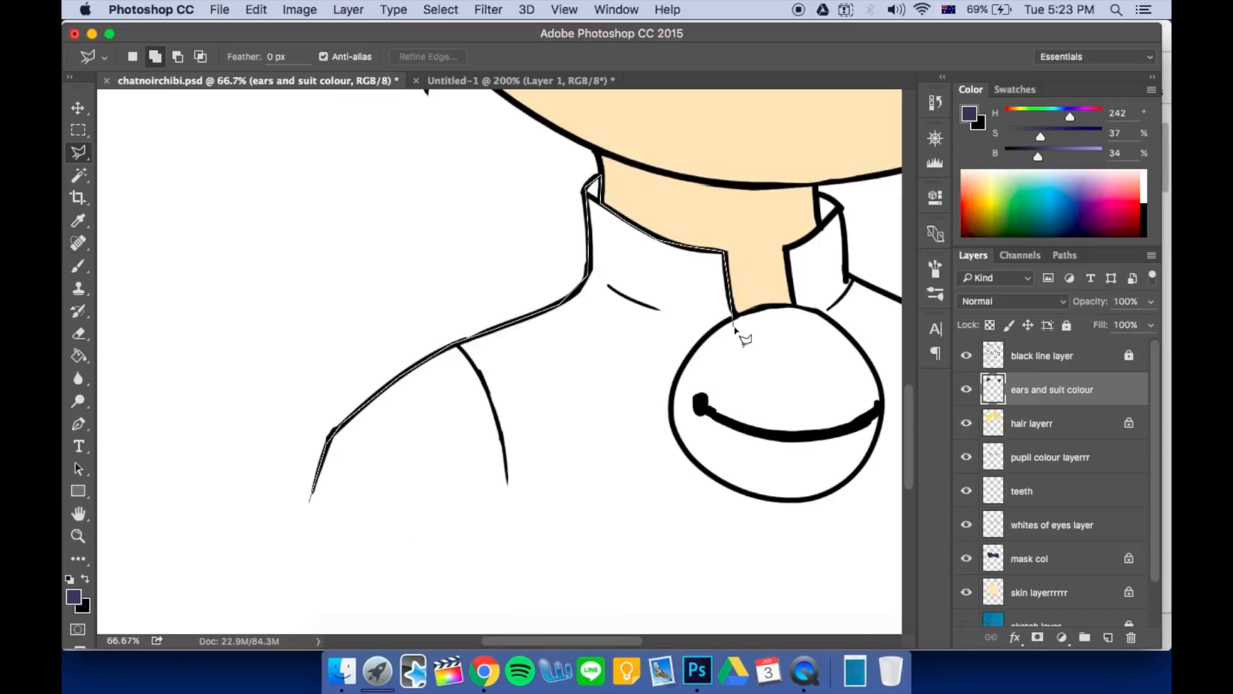
click(732, 314)
Route the lasso outline loosely through the inside of the bell and back up to the right edge of the neck opening
click(694, 414)
click(724, 460)
click(855, 455)
click(894, 387)
click(795, 305)
Trace the lasso outline up the right side of the neck opening and around the right collar to the shoulder
click(786, 247)
click(816, 192)
scroll(969, 261, right, 5)
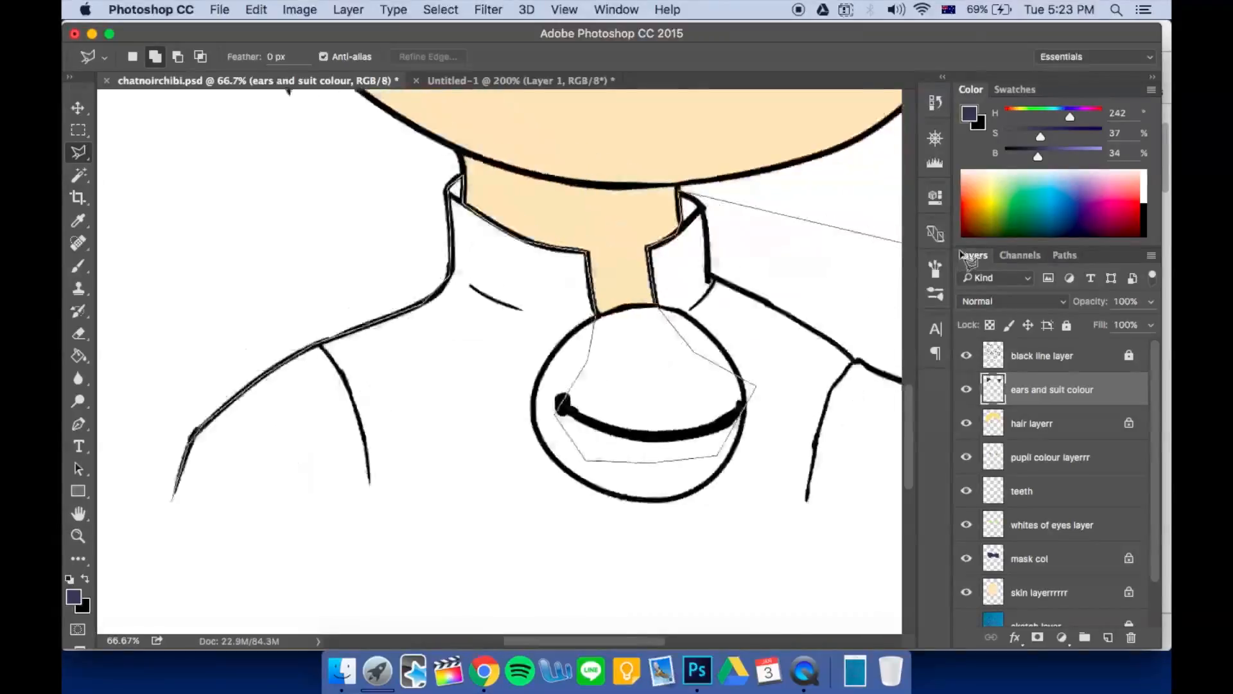
click(640, 278)
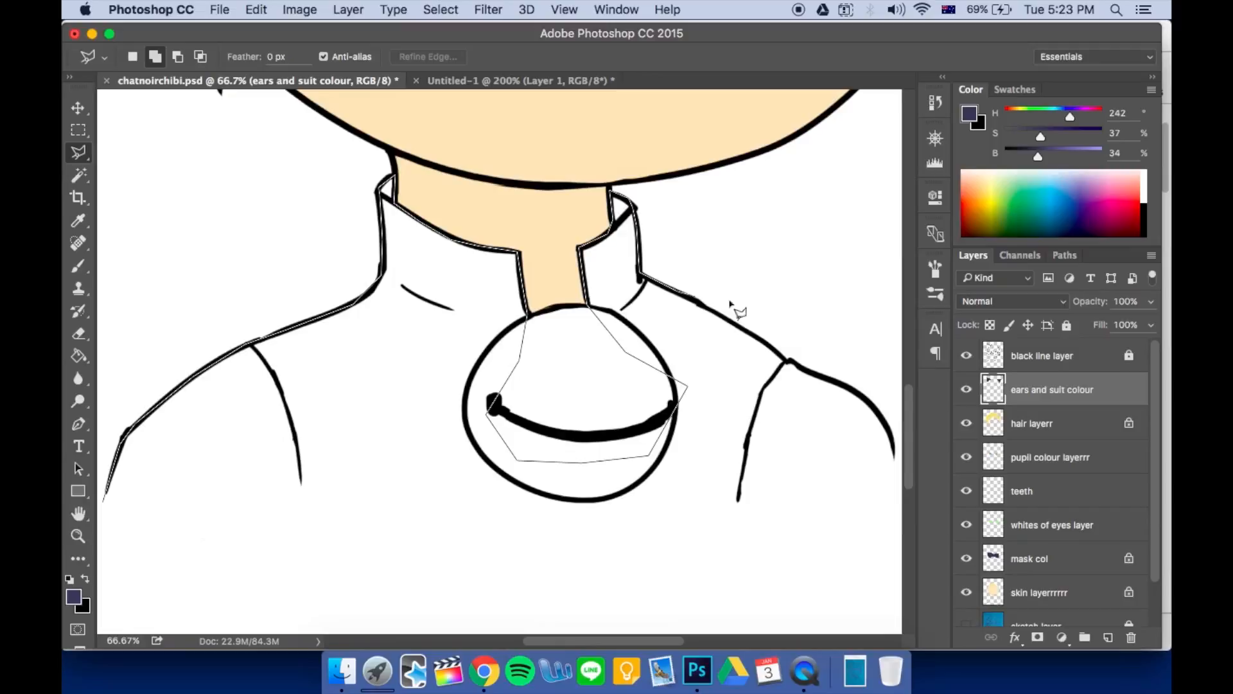
Continue the lasso outline along the right shoulder and past the end of the arm line, turning back beneath the suit
click(790, 360)
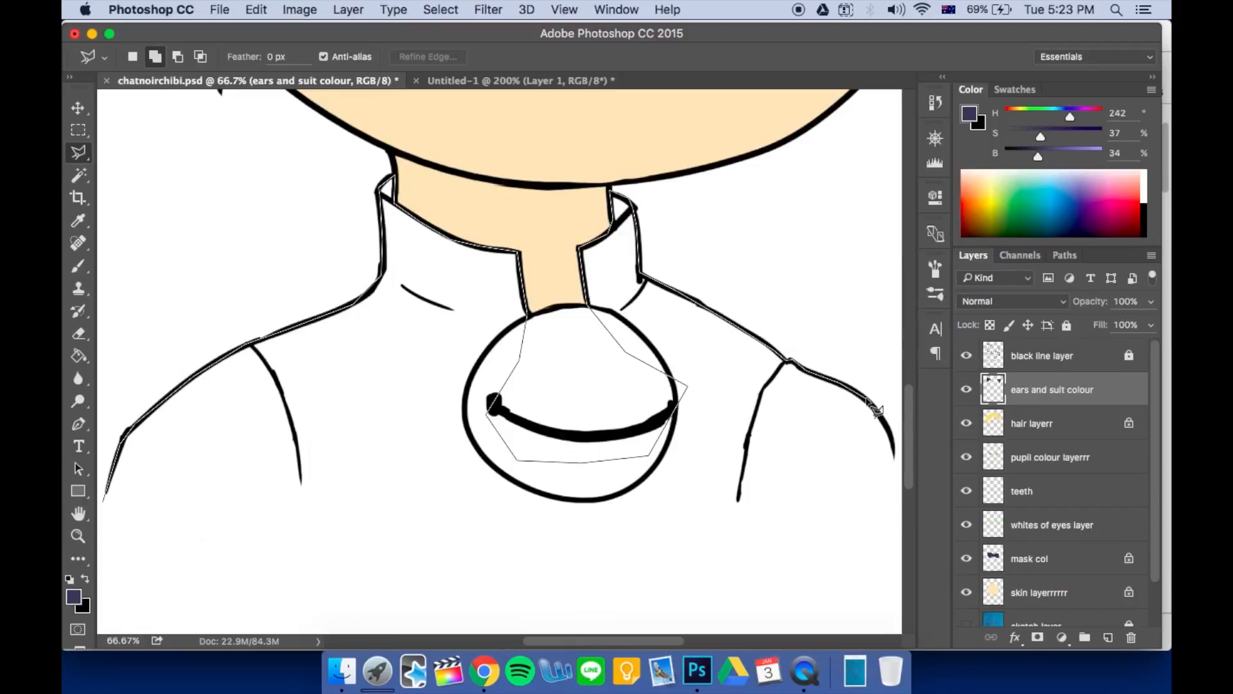
scroll(822, 439, right, 3)
click(804, 413)
click(819, 453)
click(823, 474)
click(825, 515)
click(820, 541)
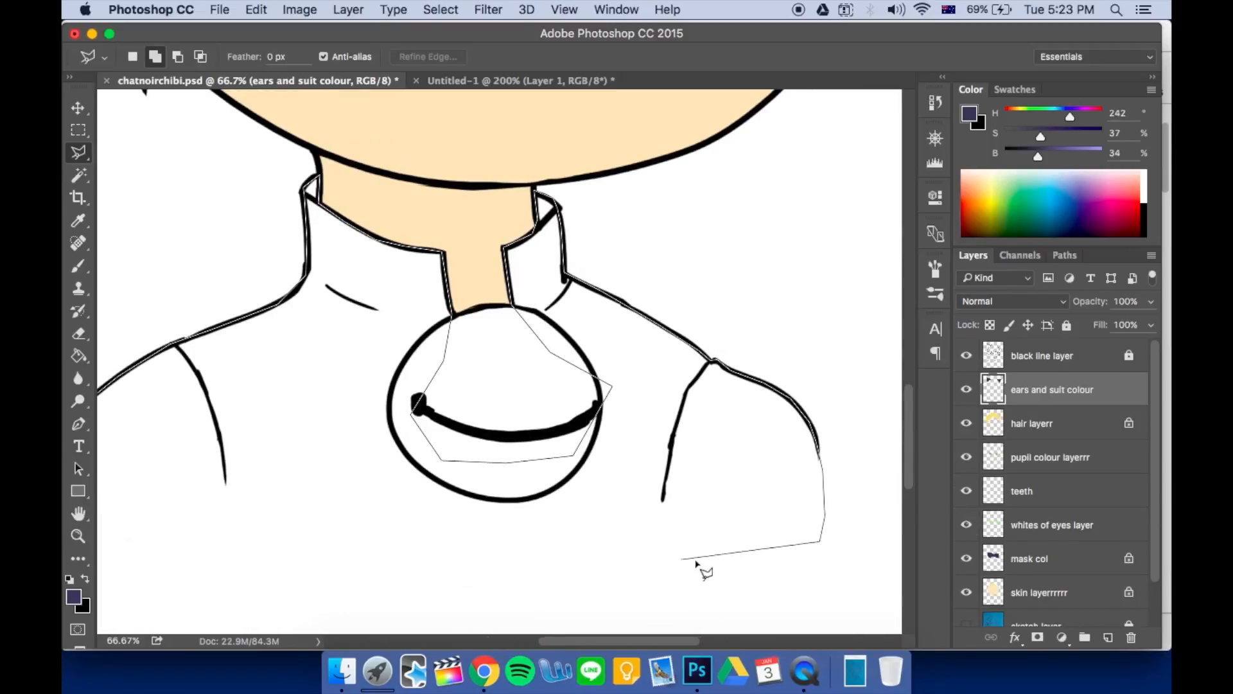
Close the lasso selection around the suit below the shoulders and extend it inside the bell's right outline
click(330, 567)
click(182, 550)
double_click(160, 526)
key(g)
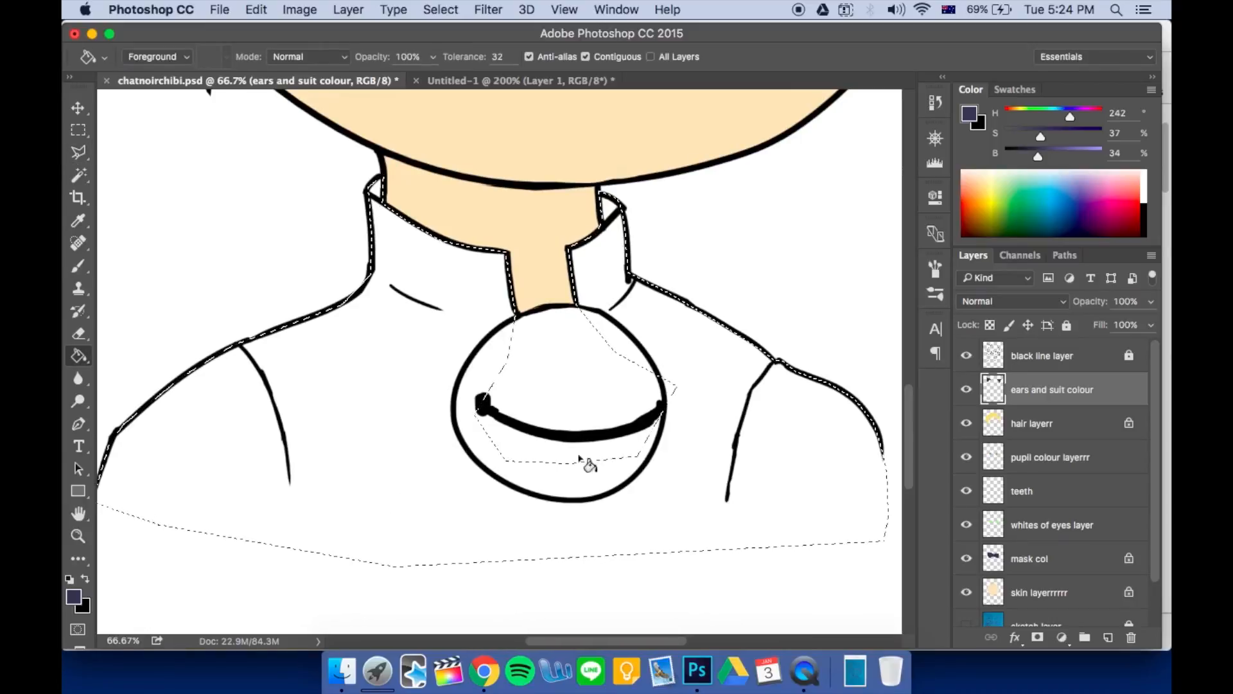
key(l)
double_click(644, 369)
key(g)
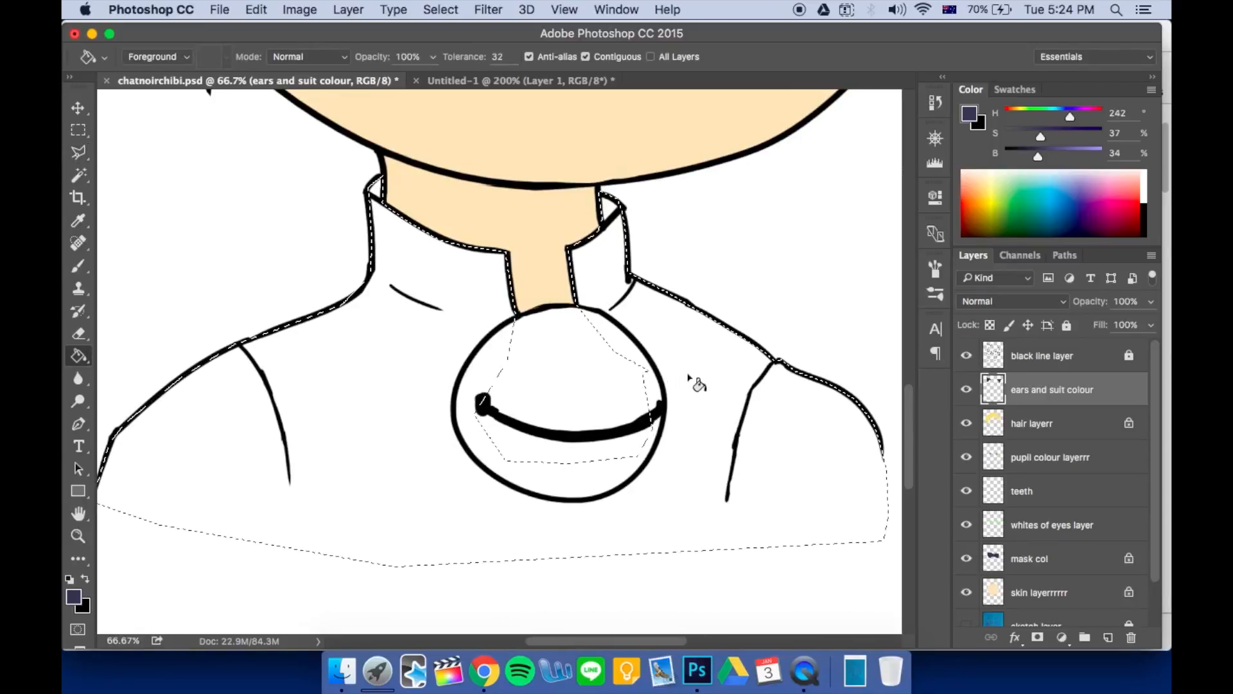
Fill the selected suit area with the dark purple foreground colour and clear the selection
click(710, 384)
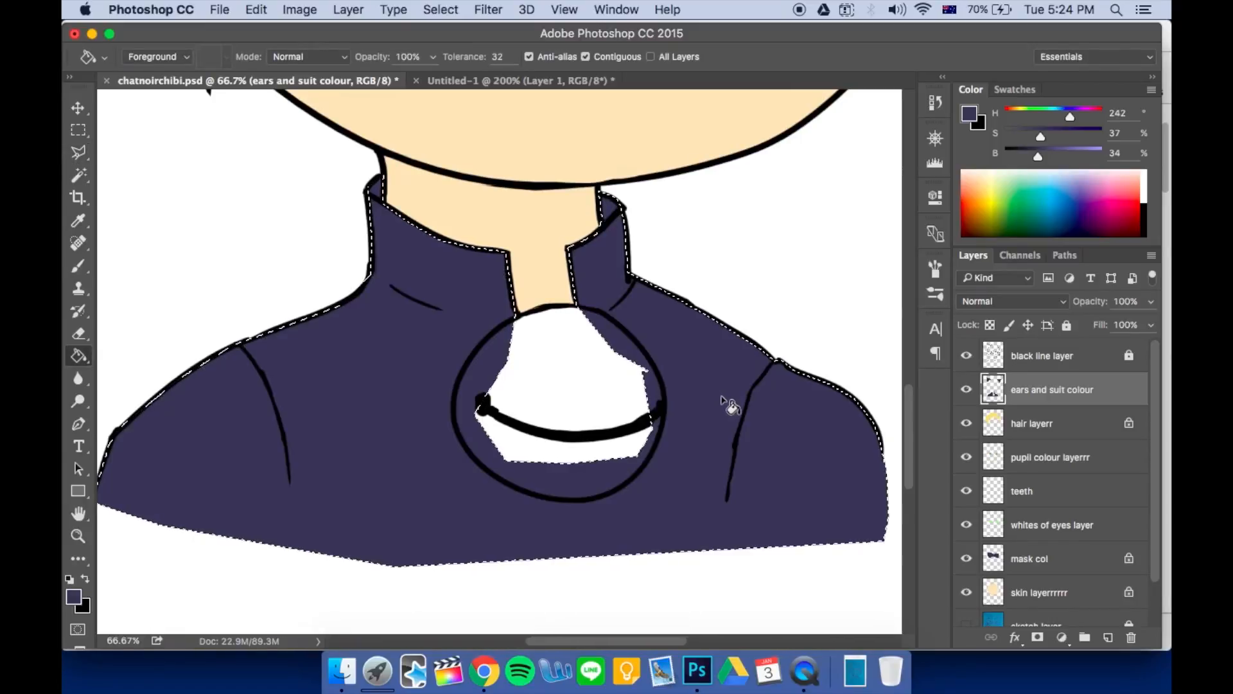
key(super+d)
key(super+minus)
key(super+minus)
key(super+minus)
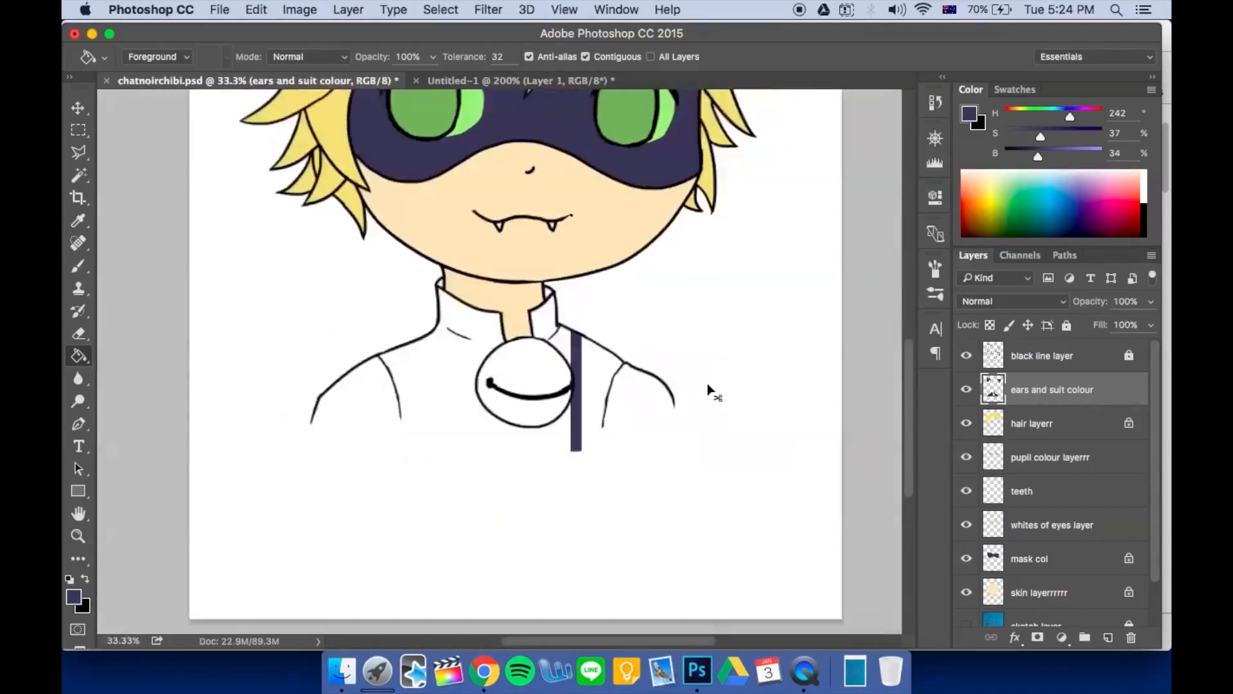
key(super+minus)
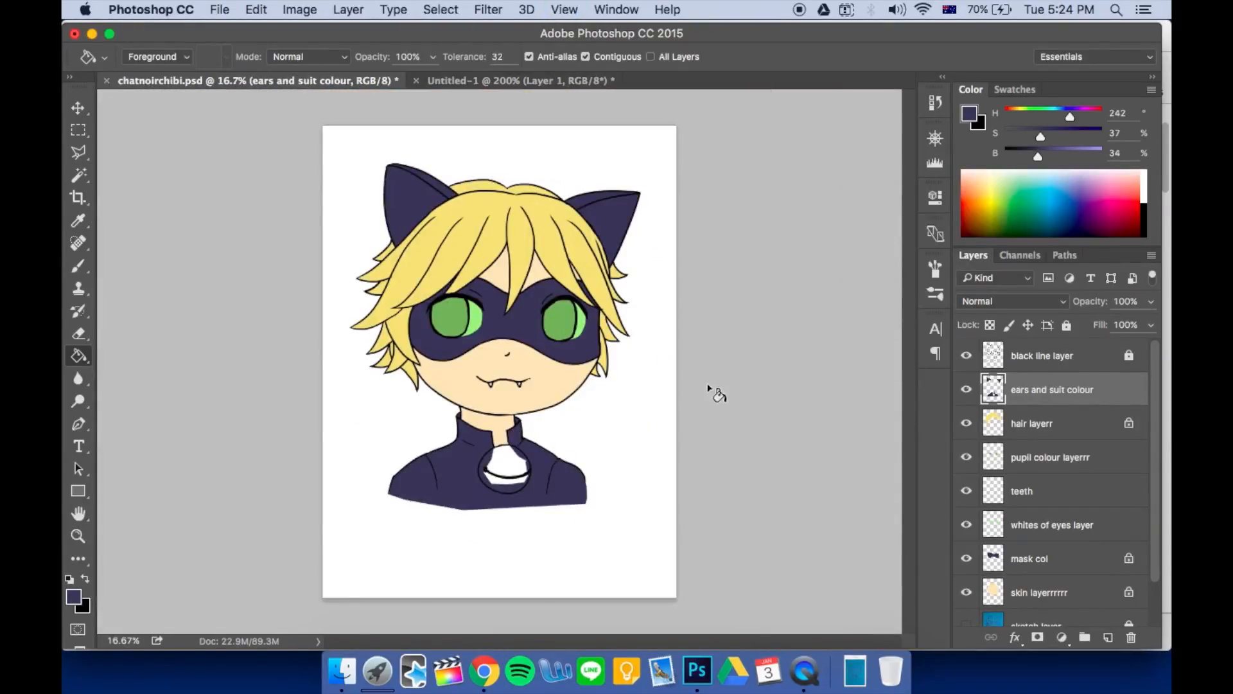
Check the bell in the reference picture, and add a layer named "bell" above the ears and suit colour layer
click(475, 80)
scroll(557, 292, down, 5)
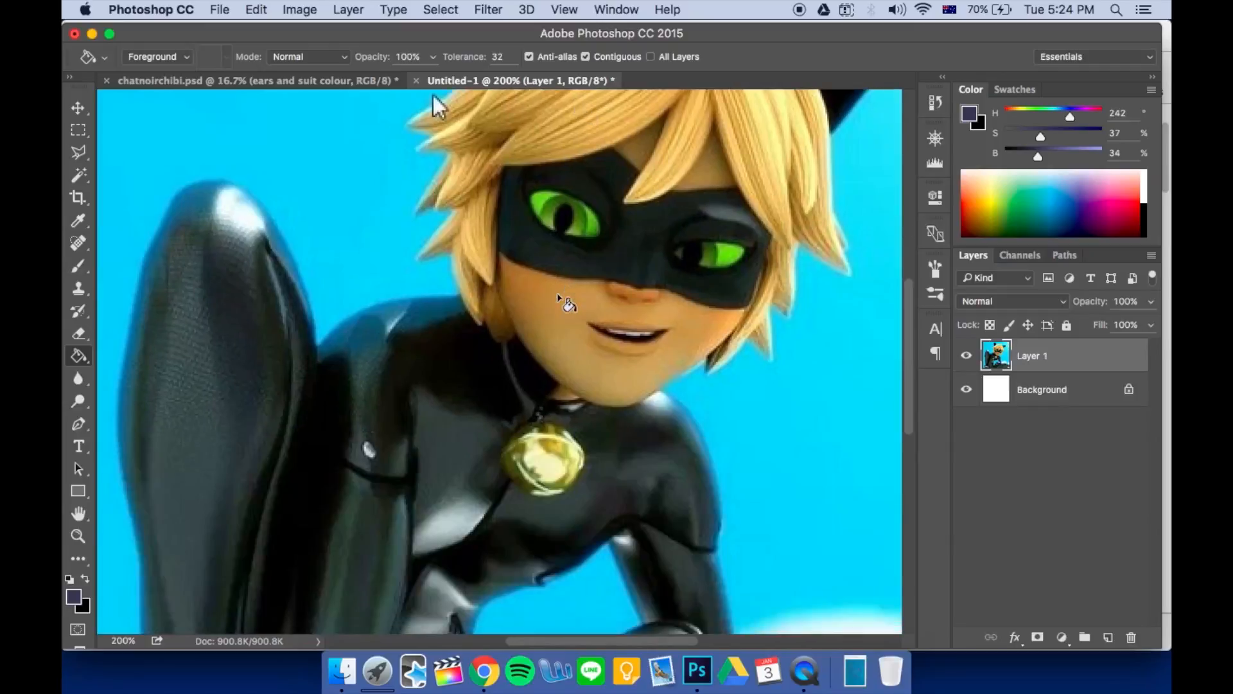
scroll(557, 292, up, 3)
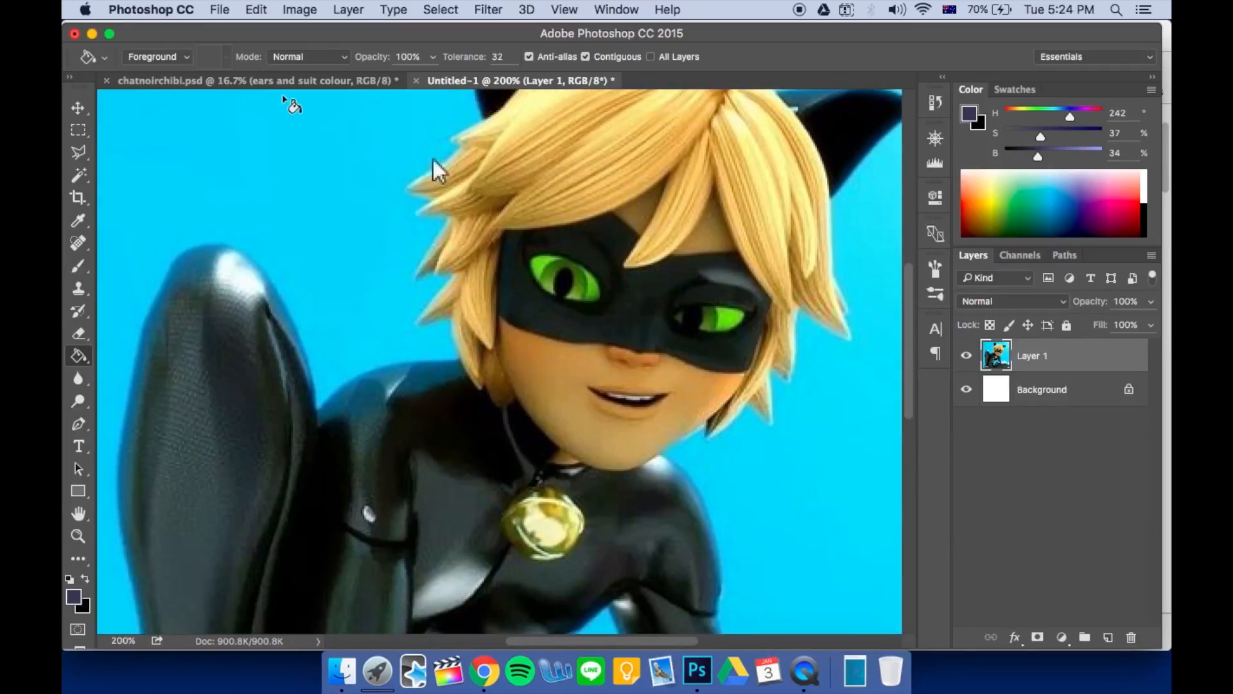
click(283, 80)
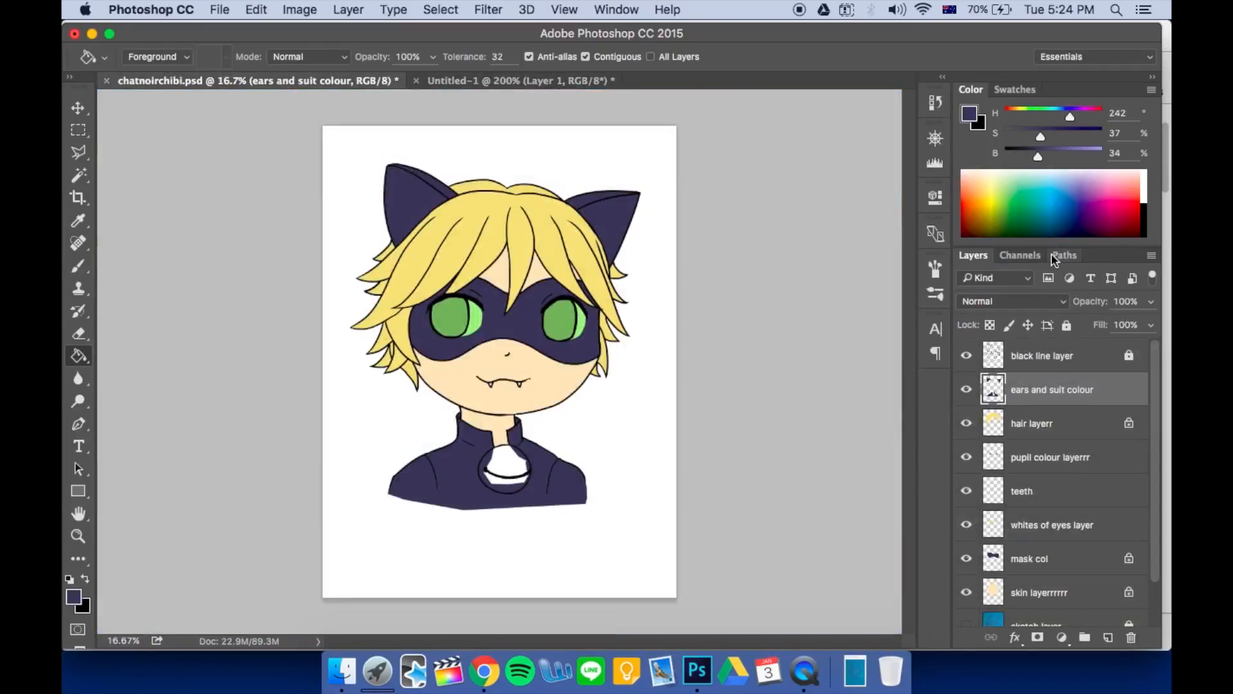
click(1108, 637)
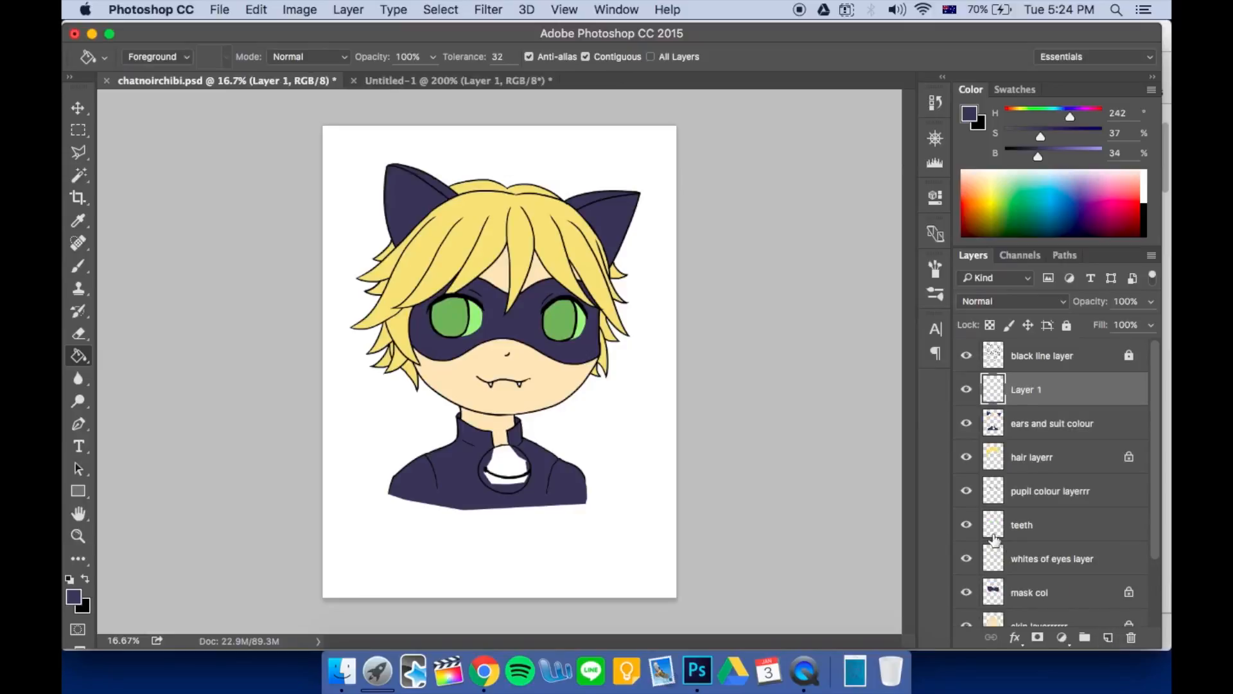
text(bell)
key(Return)
Pick a light yellow (H 61, S 45, B 92) and brush in the bell's left and lower areas
key(super+equal)
key(super+equal)
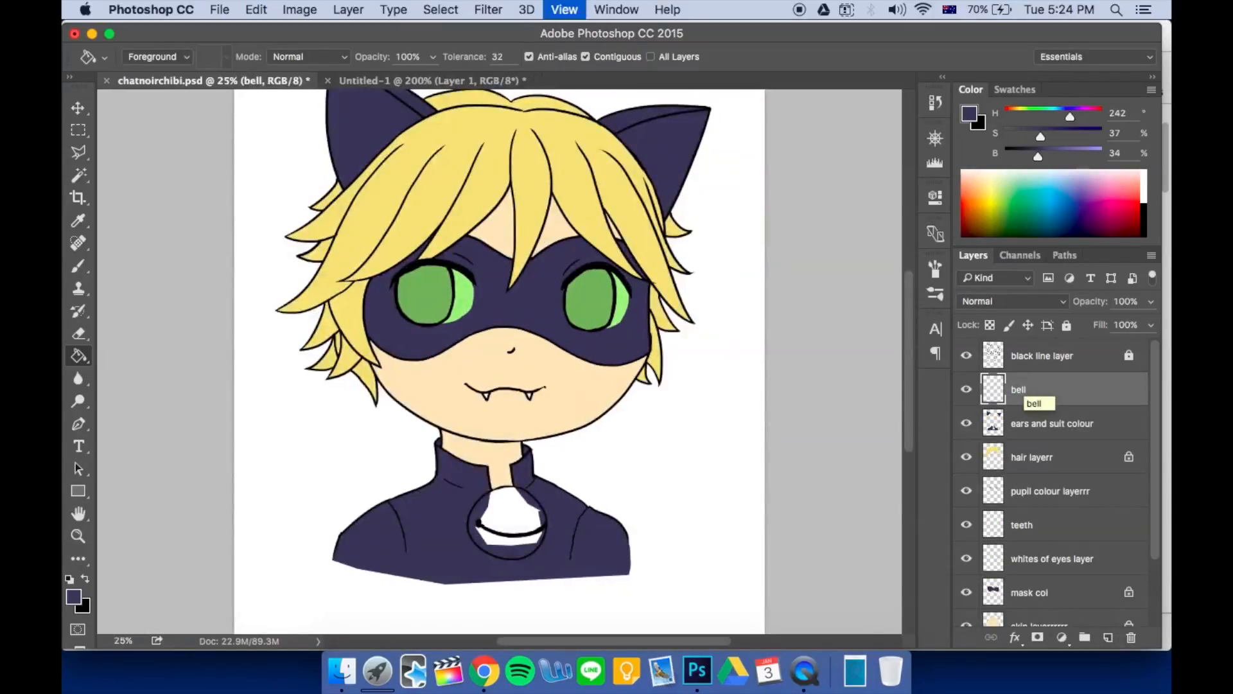
click(999, 191)
key(super+equal)
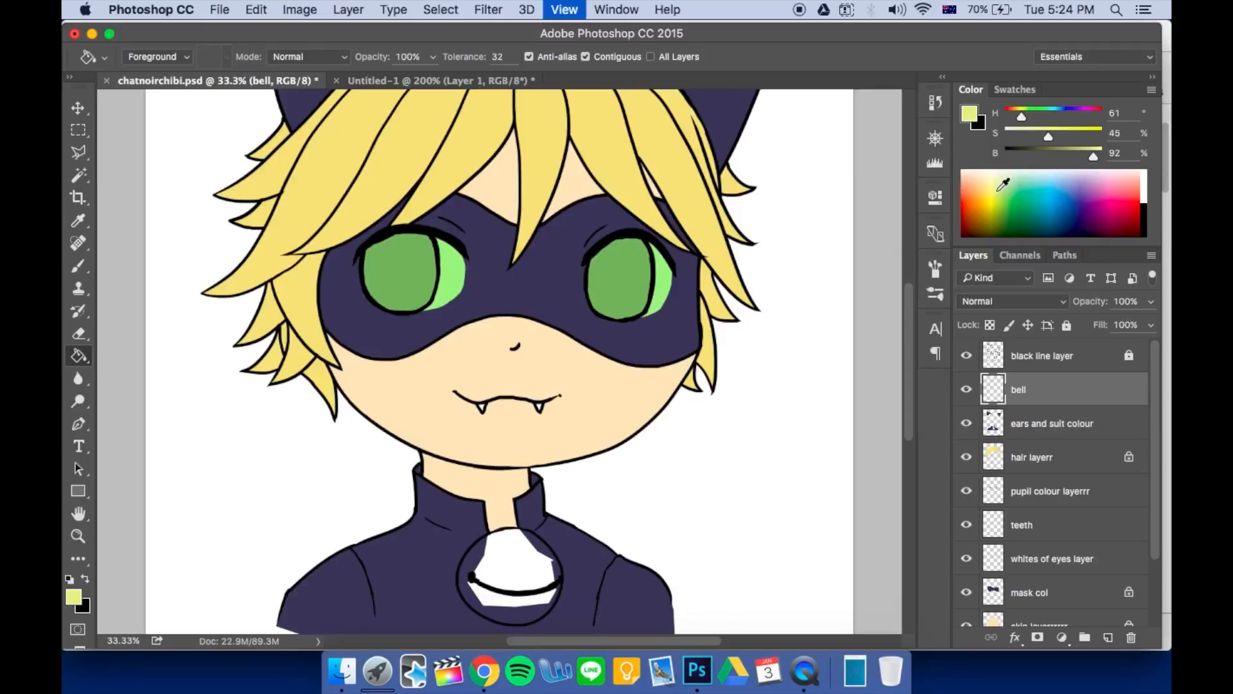
scroll(494, 129, down, 5)
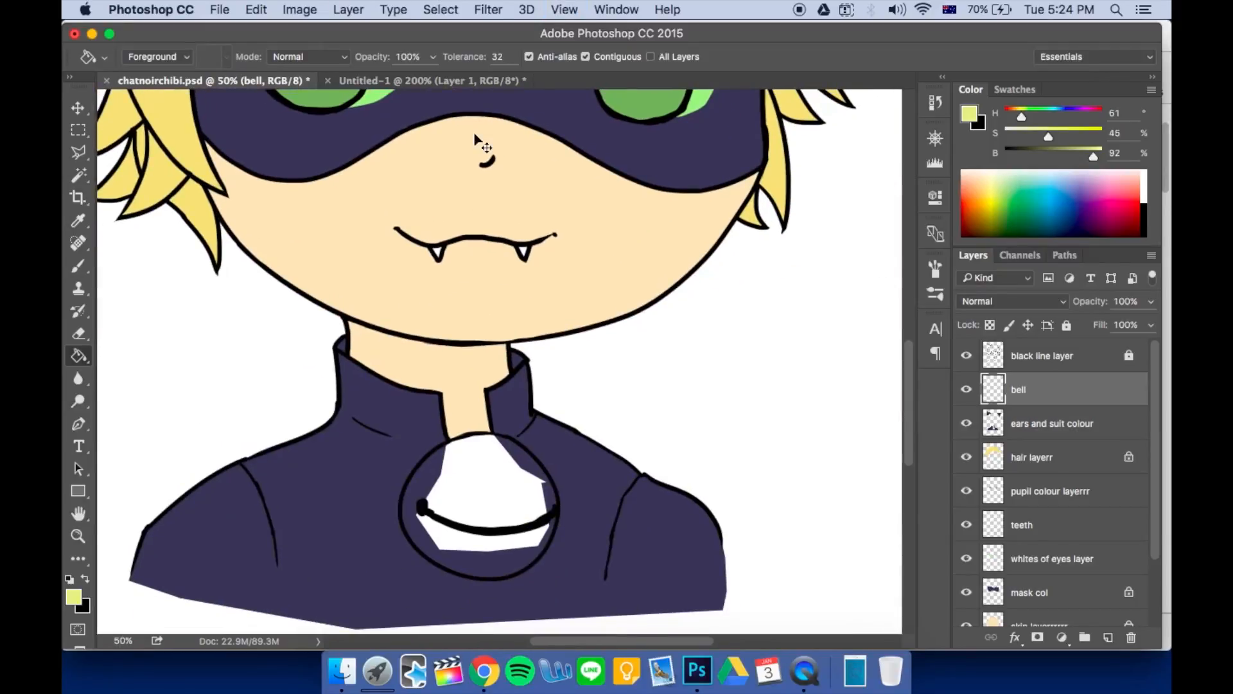
key(super+equal)
scroll(507, 103, down, 4)
key(super+equal)
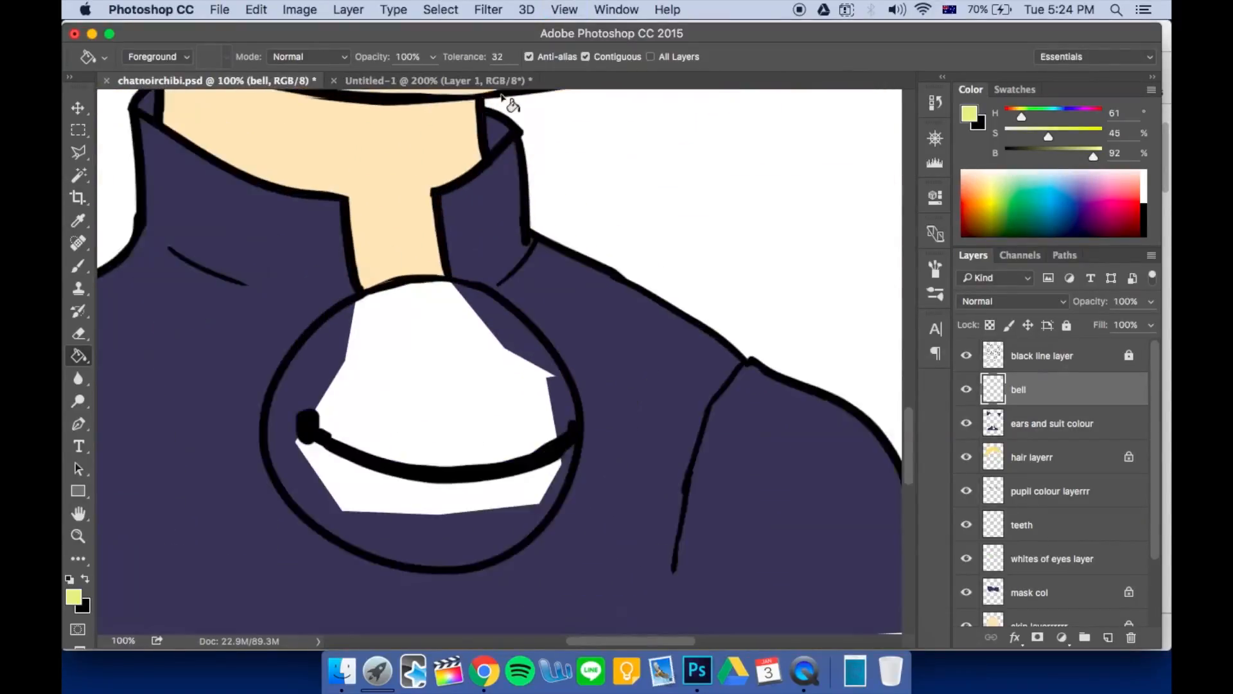
key(l)
key(b)
mouse_move(411, 334)
mouse_down()
mouse_move(416, 366)
mouse_move(374, 379)
mouse_move(399, 397)
mouse_move(365, 469)
mouse_move(420, 491)
mouse_move(390, 503)
mouse_move(417, 513)
mouse_move(471, 511)
mouse_move(445, 512)
mouse_move(507, 479)
mouse_up()
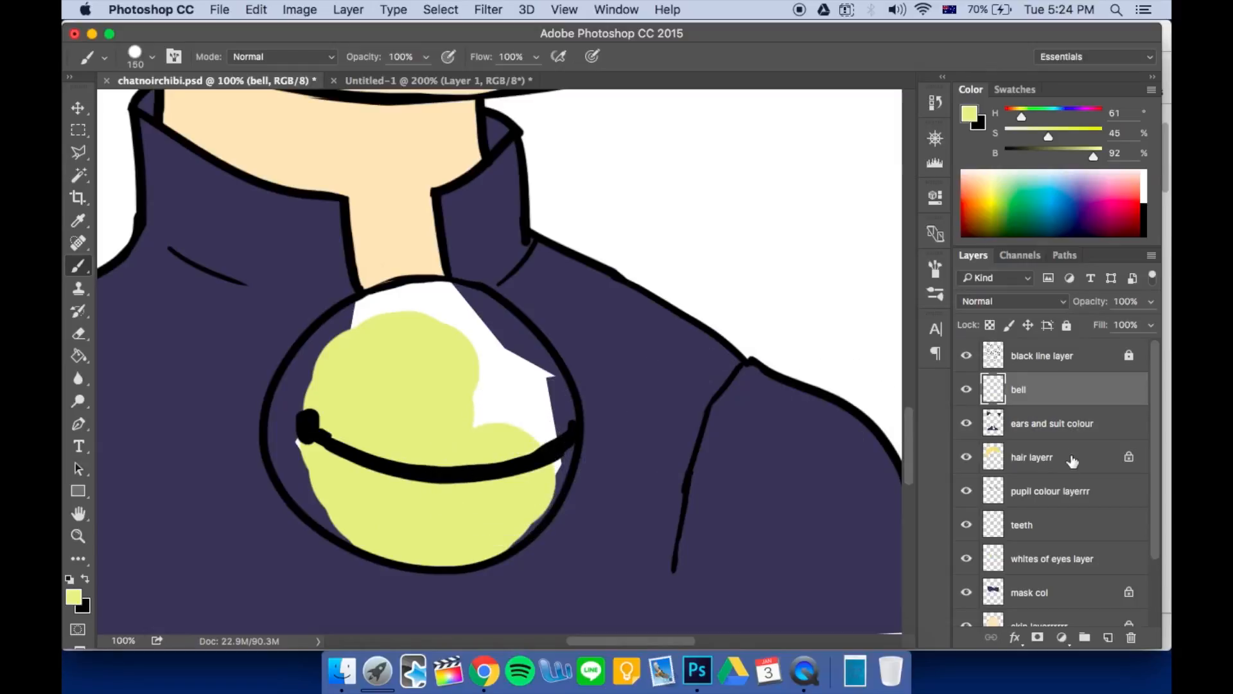
Lower the ears and suit colour layer's opacity to 67% and paint the rest of the bell yellow on the bell layer
click(1086, 424)
click(1151, 302)
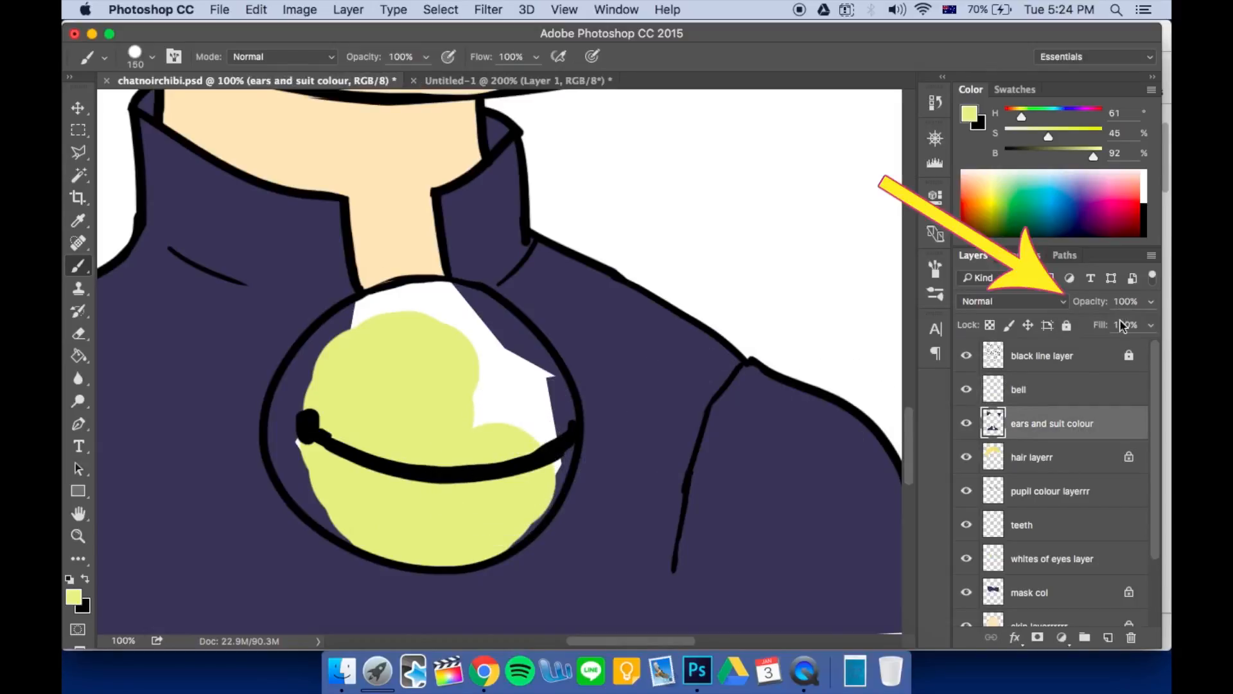
drag(1153, 321, 1124, 325)
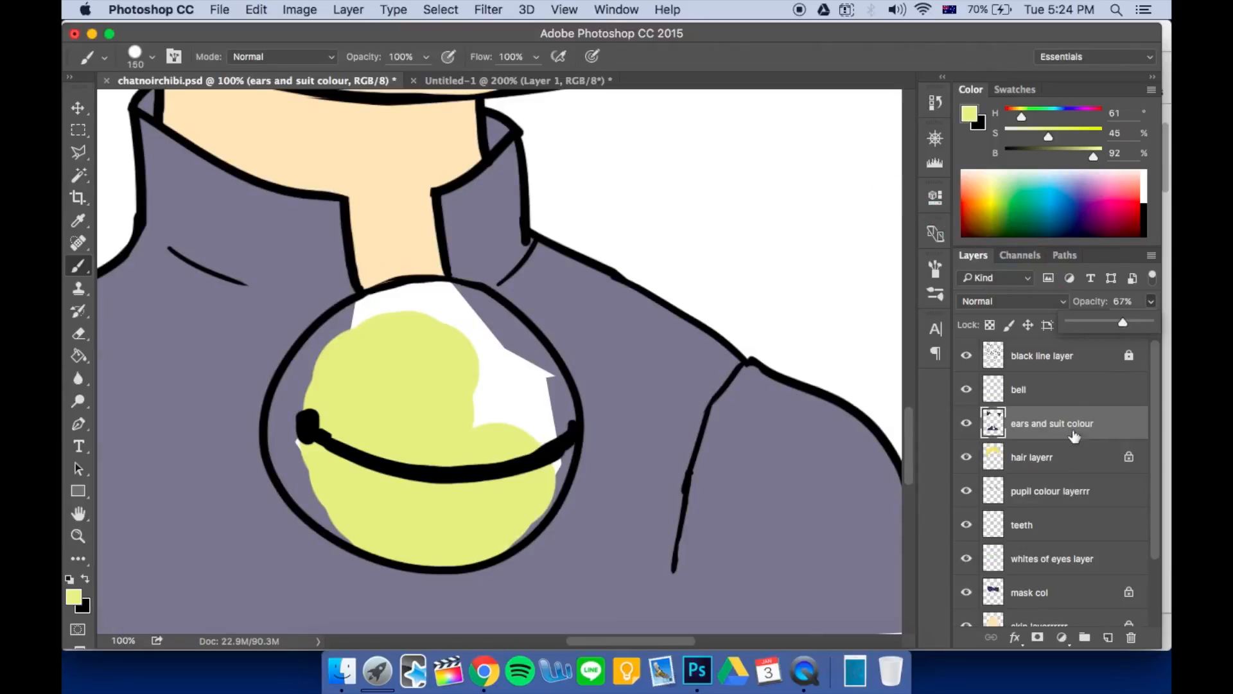
click(1072, 393)
mouse_move(472, 443)
mouse_down()
mouse_move(477, 402)
mouse_move(490, 445)
mouse_move(473, 490)
mouse_move(510, 418)
mouse_move(463, 341)
mouse_move(350, 360)
mouse_move(340, 440)
mouse_move(334, 453)
mouse_move(324, 415)
mouse_move(317, 446)
mouse_move(325, 460)
mouse_move(380, 468)
mouse_move(531, 439)
mouse_up()
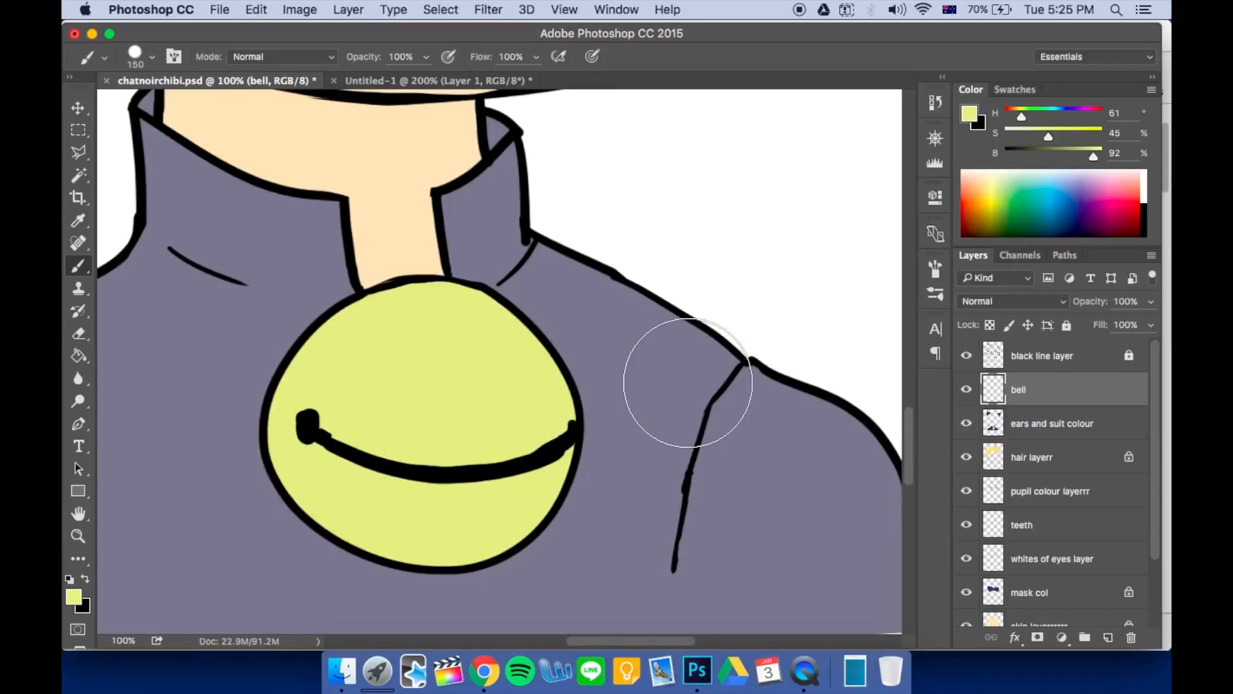
Set the ears and suit colour layer's opacity back to 100%
click(1064, 429)
click(1150, 302)
drag(1139, 325, 1153, 326)
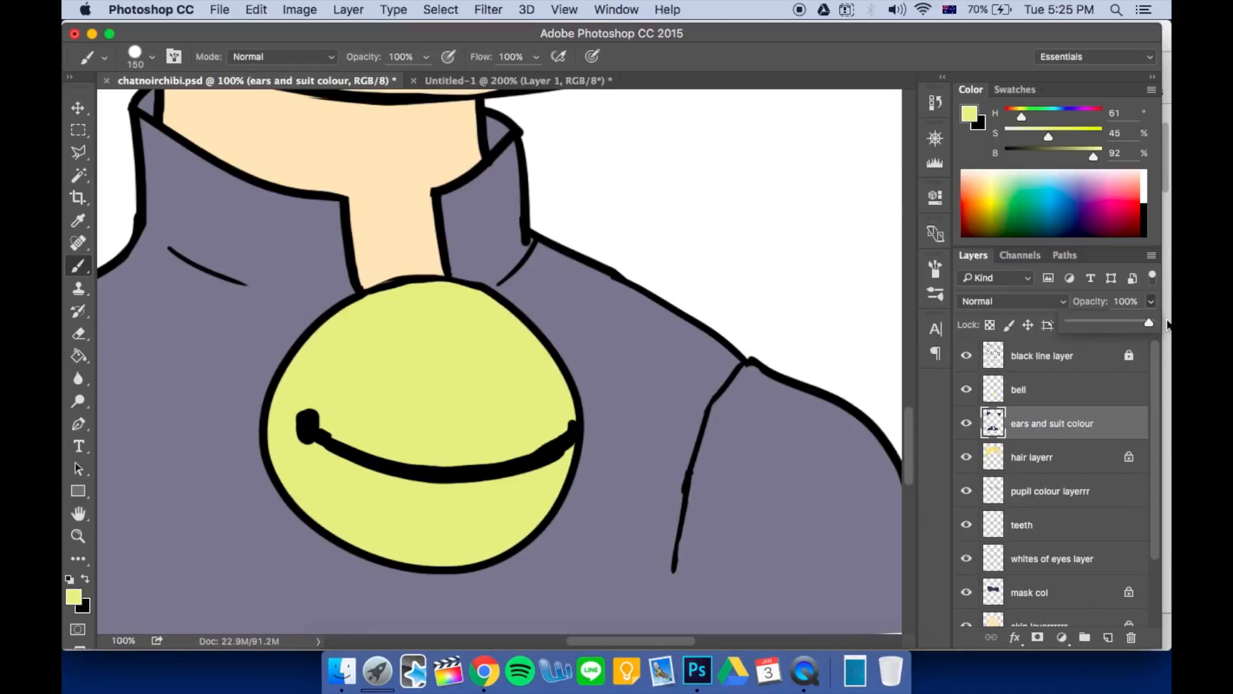
key(super+minus)
key(super+minus)
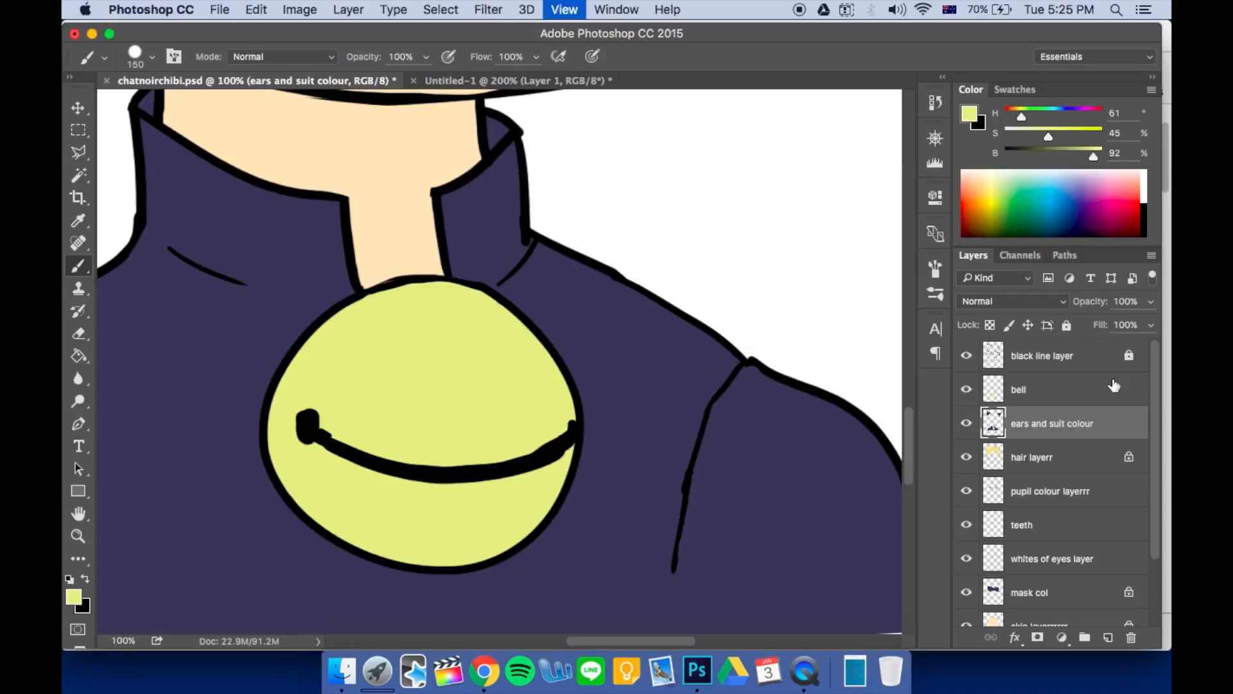
key(super+minus)
key(super+minus)
key(super+minus)
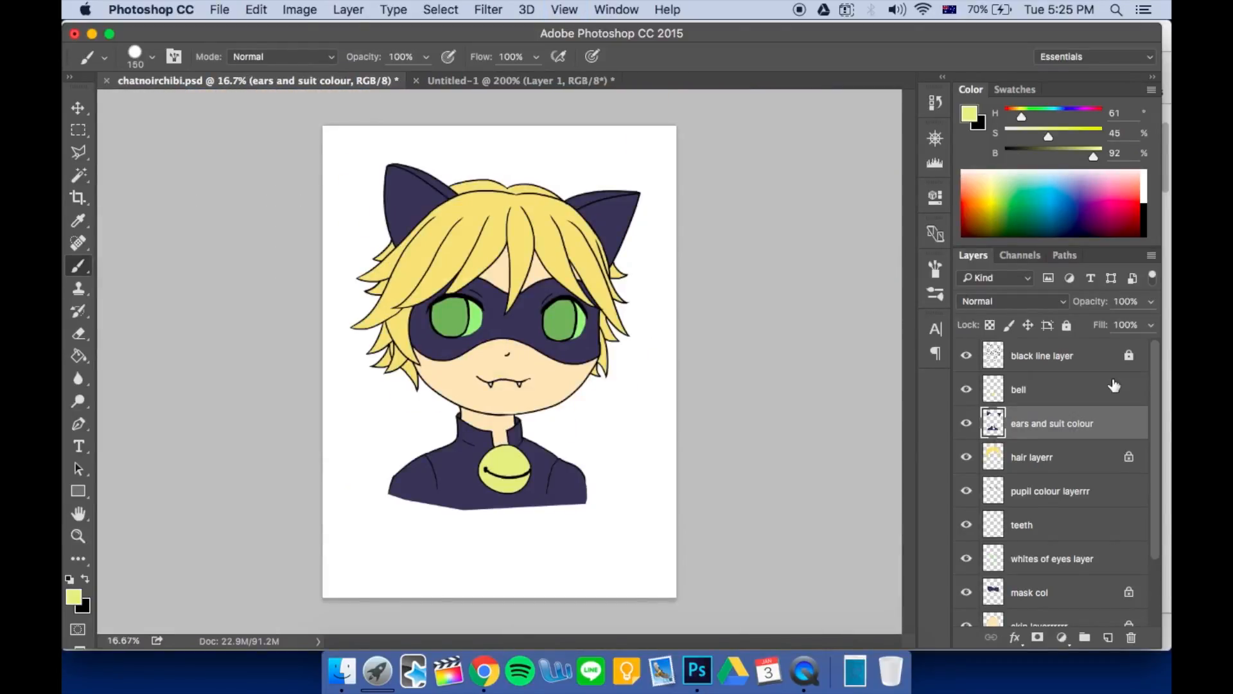
key(super+plus)
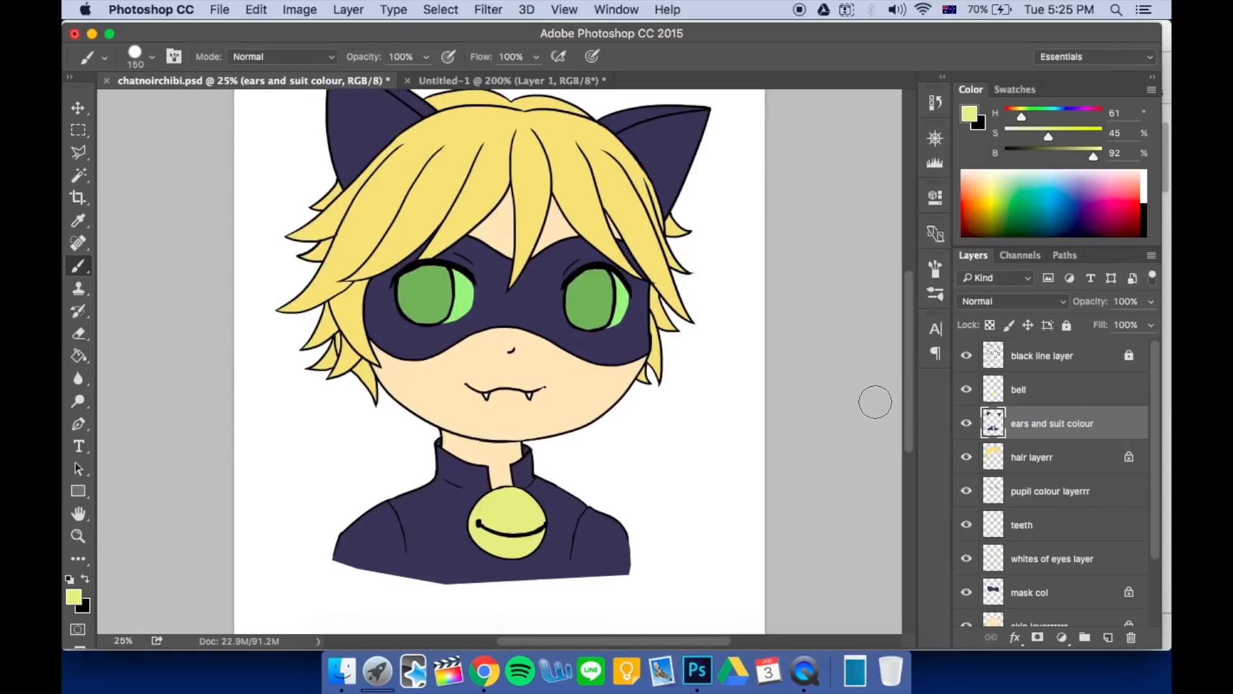
scroll(749, 396, up, 5)
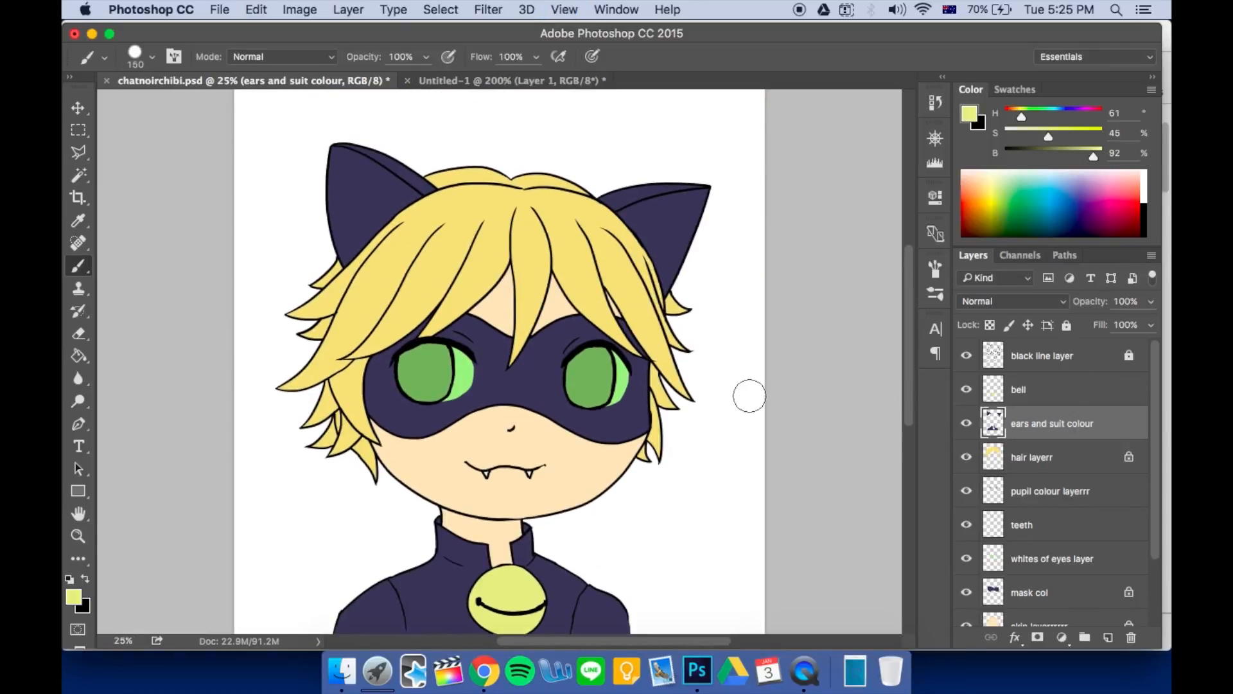
scroll(749, 395, down, 3)
scroll(640, 331, up, 3)
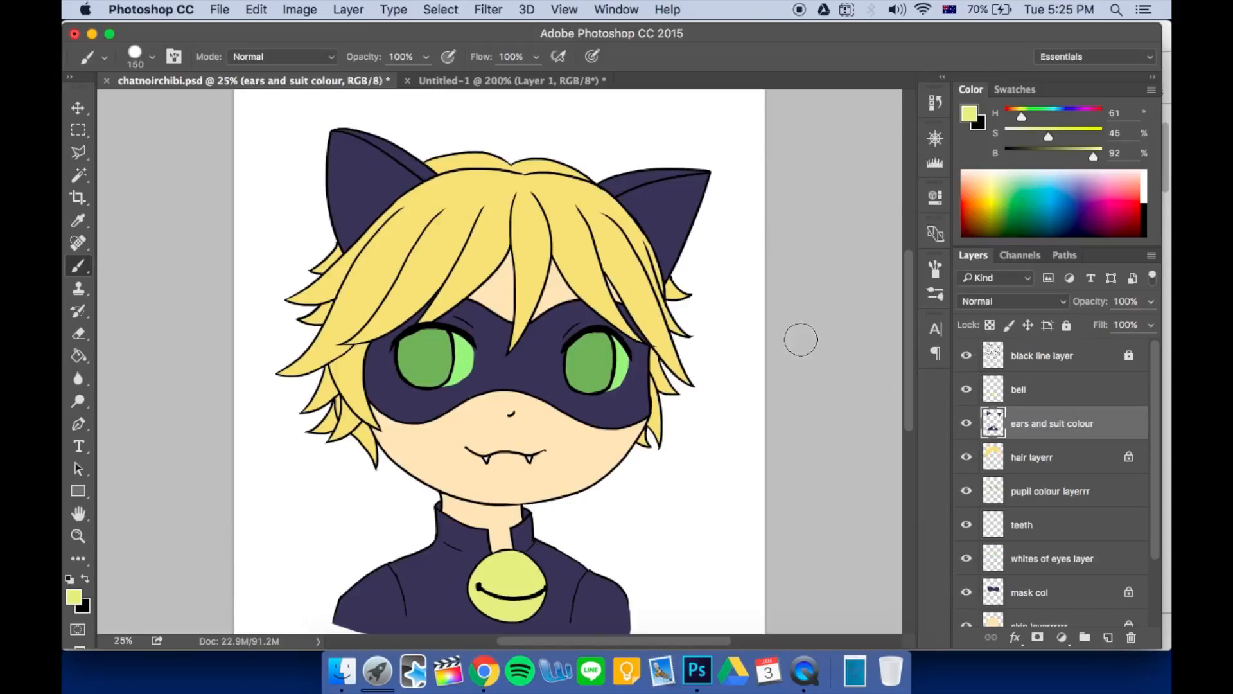
scroll(1052, 442, down, 3)
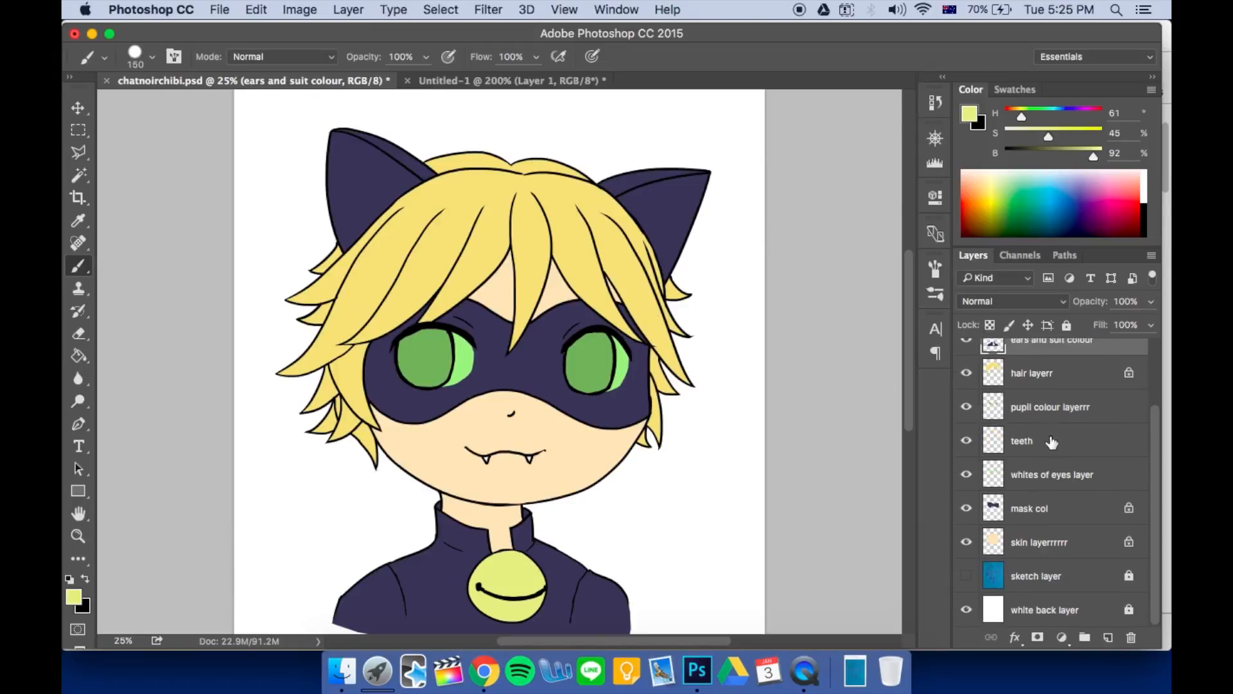
scroll(1052, 442, up, 3)
scroll(1051, 442, down, 3)
scroll(1052, 442, up, 3)
scroll(1052, 442, down, 3)
scroll(1051, 442, up, 3)
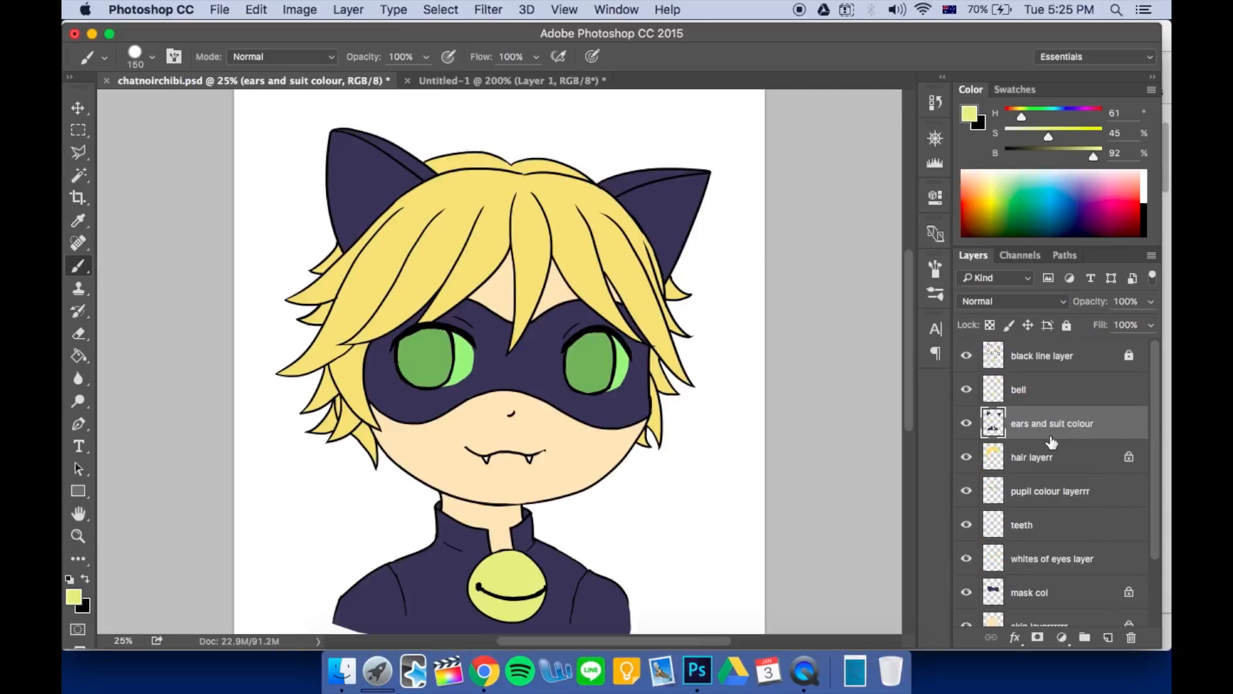
Make black the foreground colour and add a layer named "skin shading" above the skin layer, clipped to it
scroll(1051, 442, down, 3)
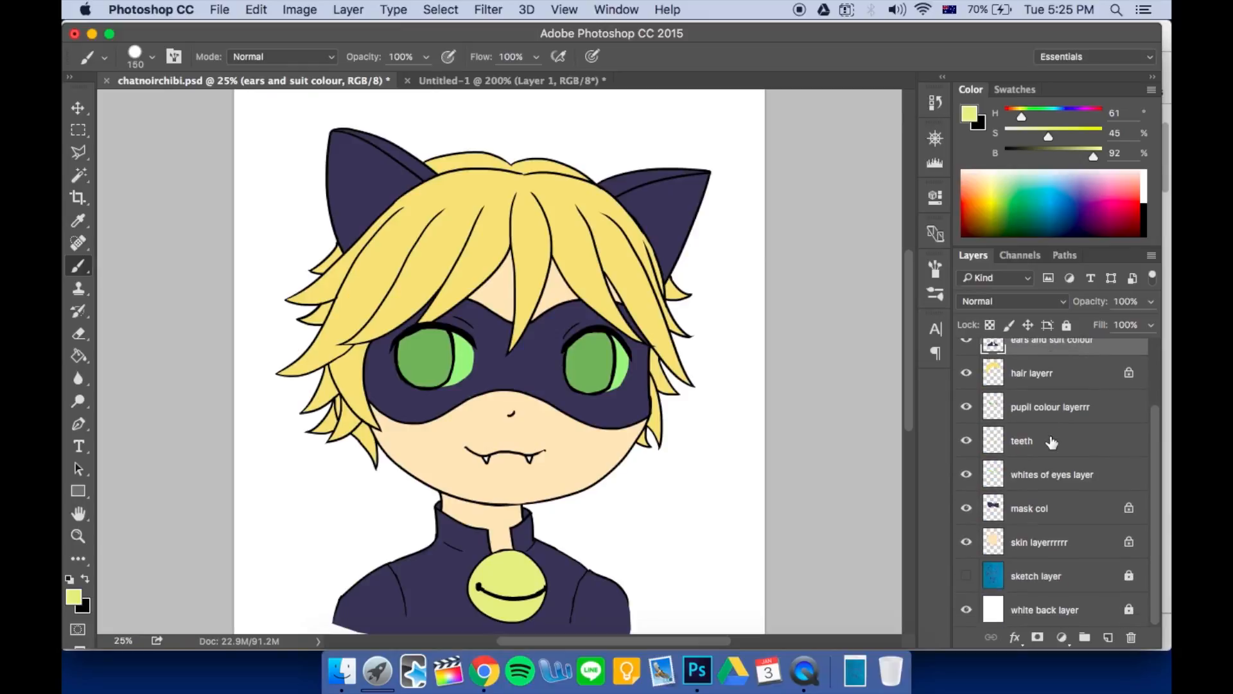
click(1056, 546)
key(x)
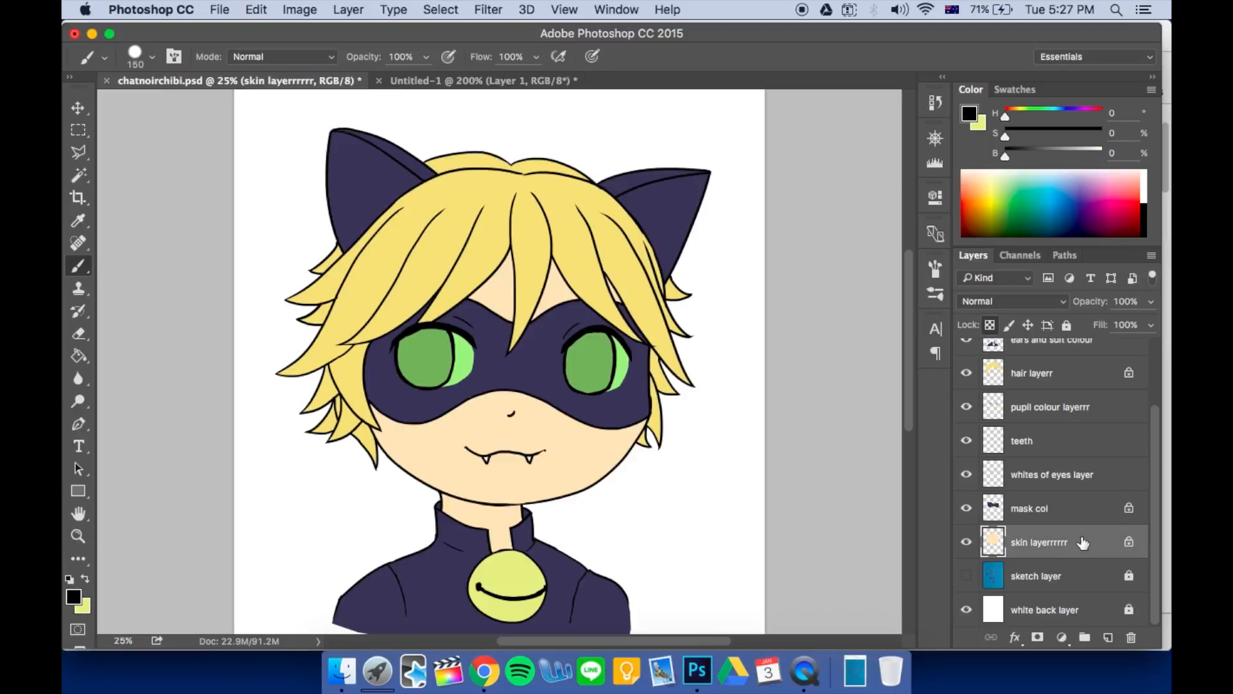
click(350, 9)
mouse_move(359, 33)
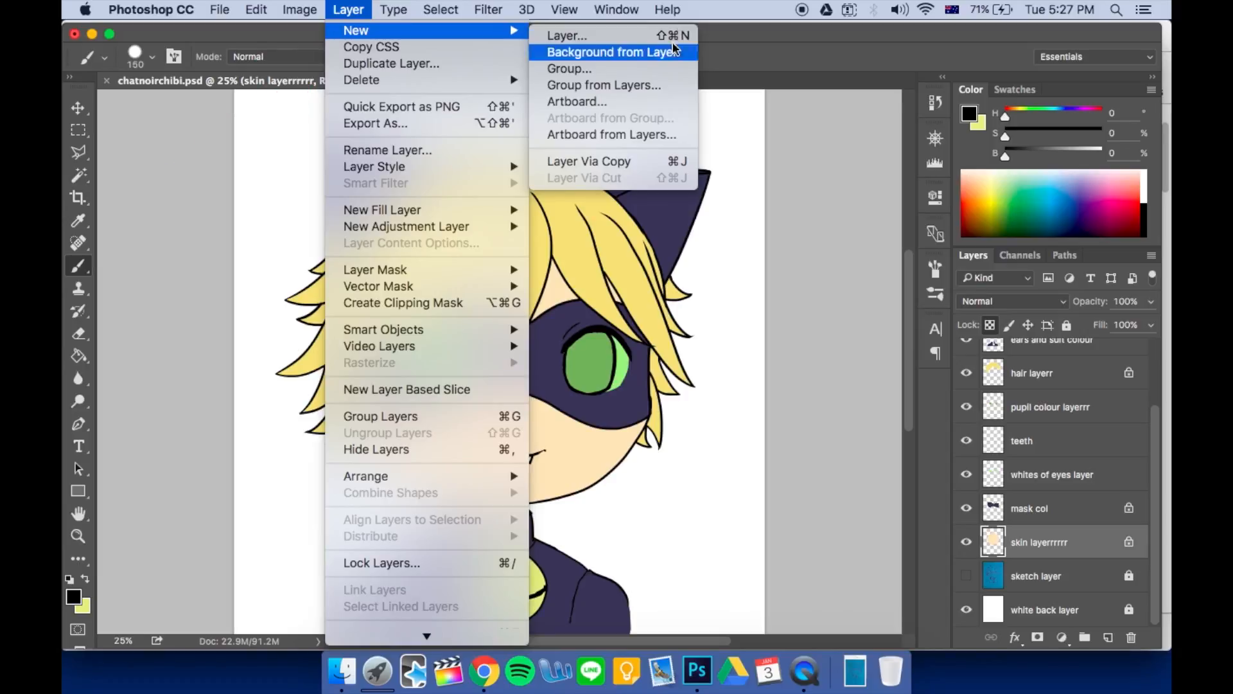
click(686, 37)
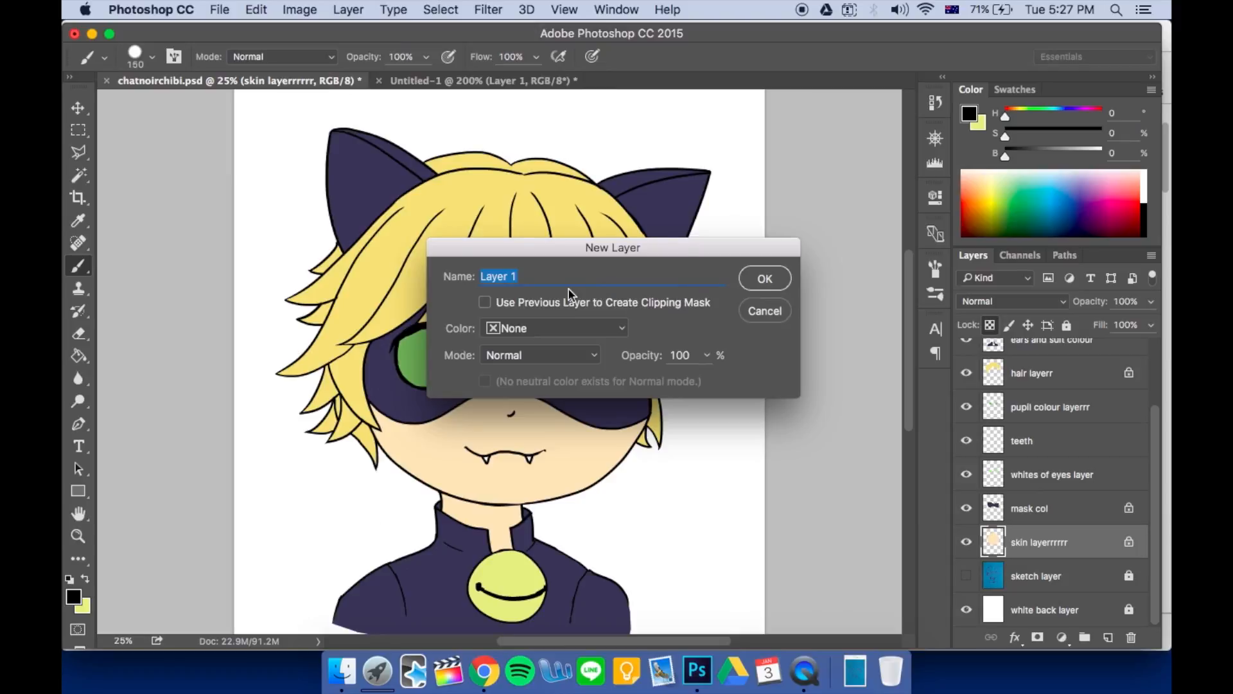
text(skin shading)
click(485, 303)
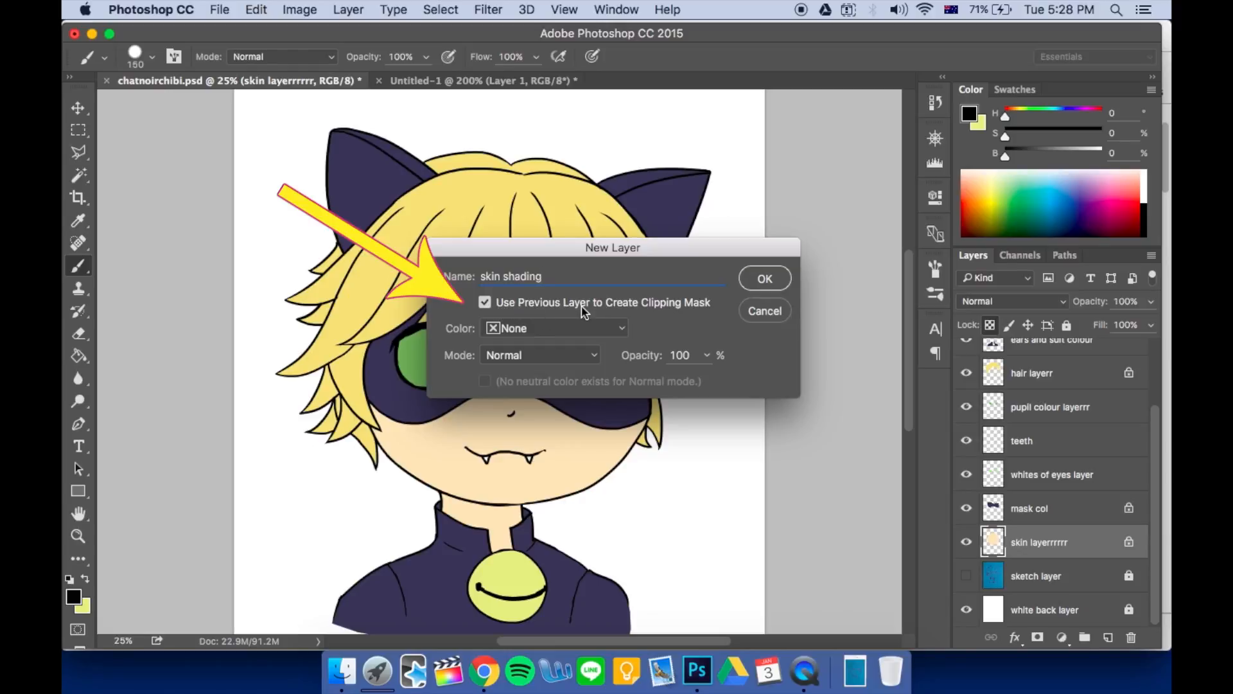
click(764, 280)
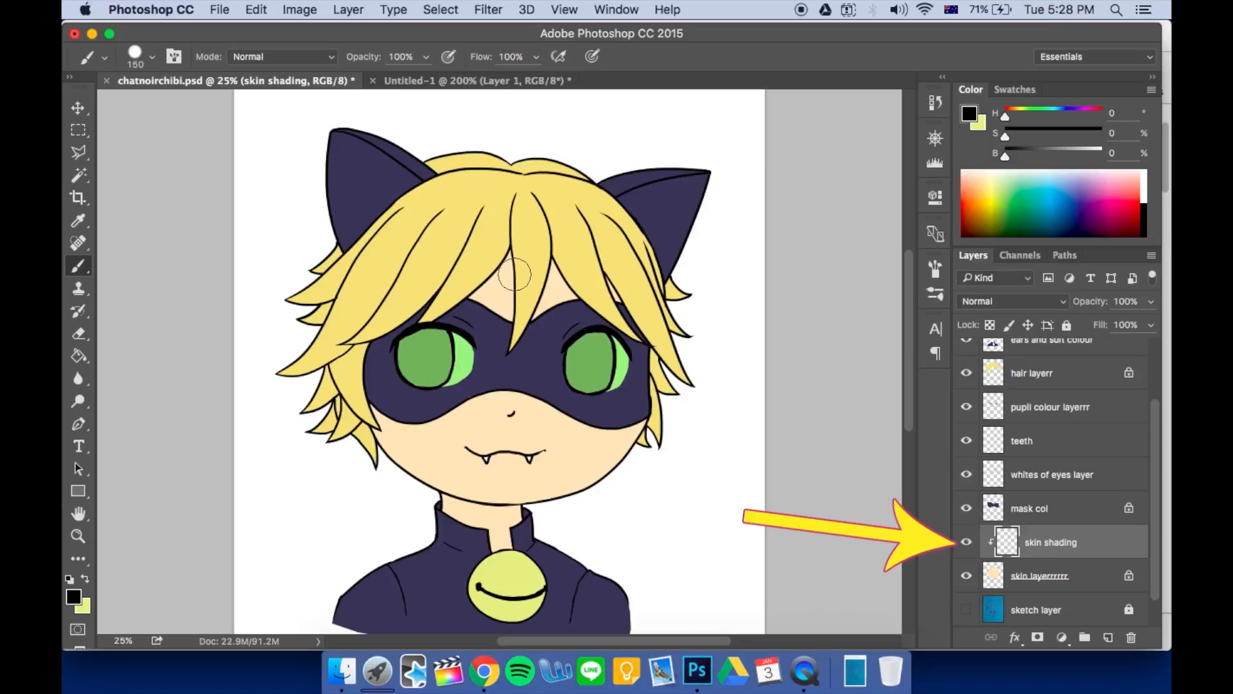
Brush a black test scribble across the face on the skin shading layer, and toggle that layer's visibility to compare
mouse_move(542, 268)
mouse_down()
mouse_move(446, 384)
mouse_move(502, 401)
mouse_move(563, 491)
mouse_up()
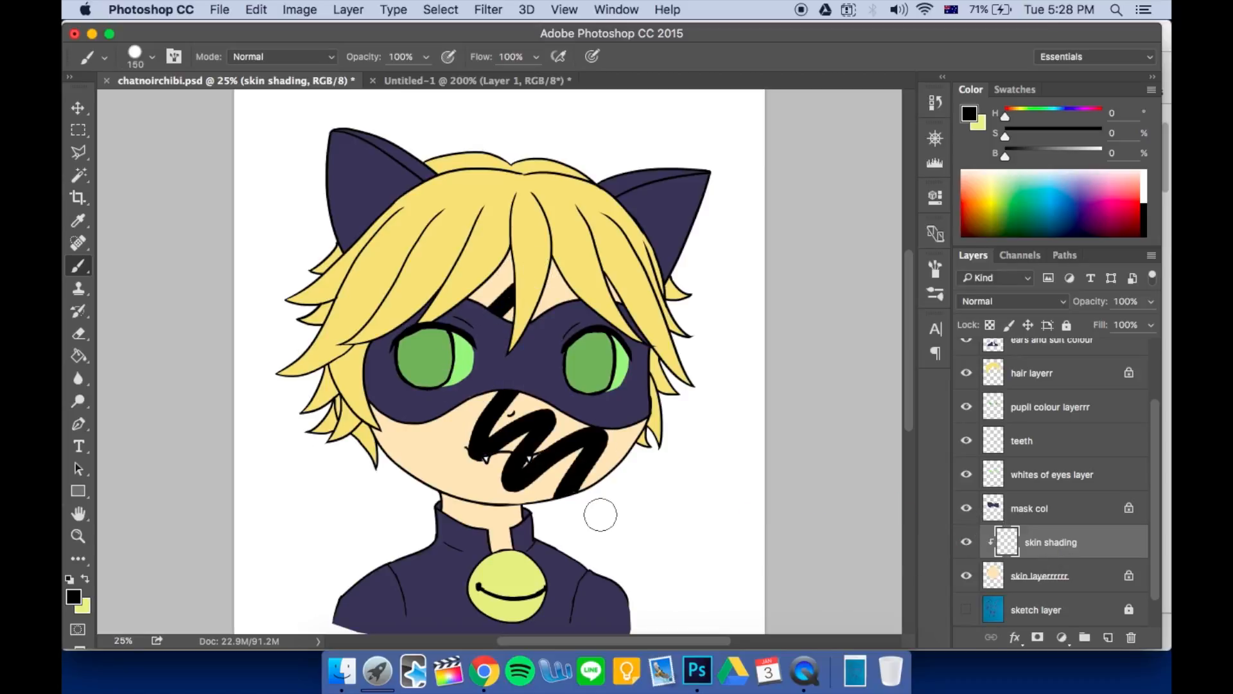
click(965, 544)
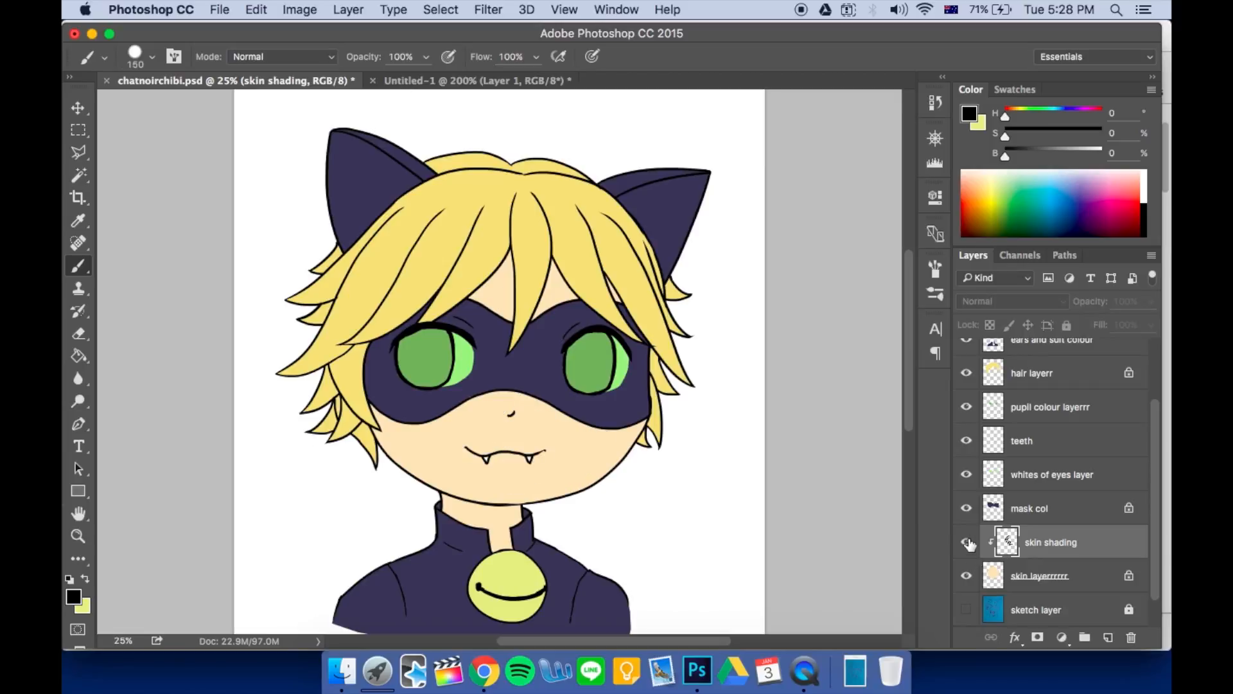
click(965, 544)
click(965, 543)
click(965, 542)
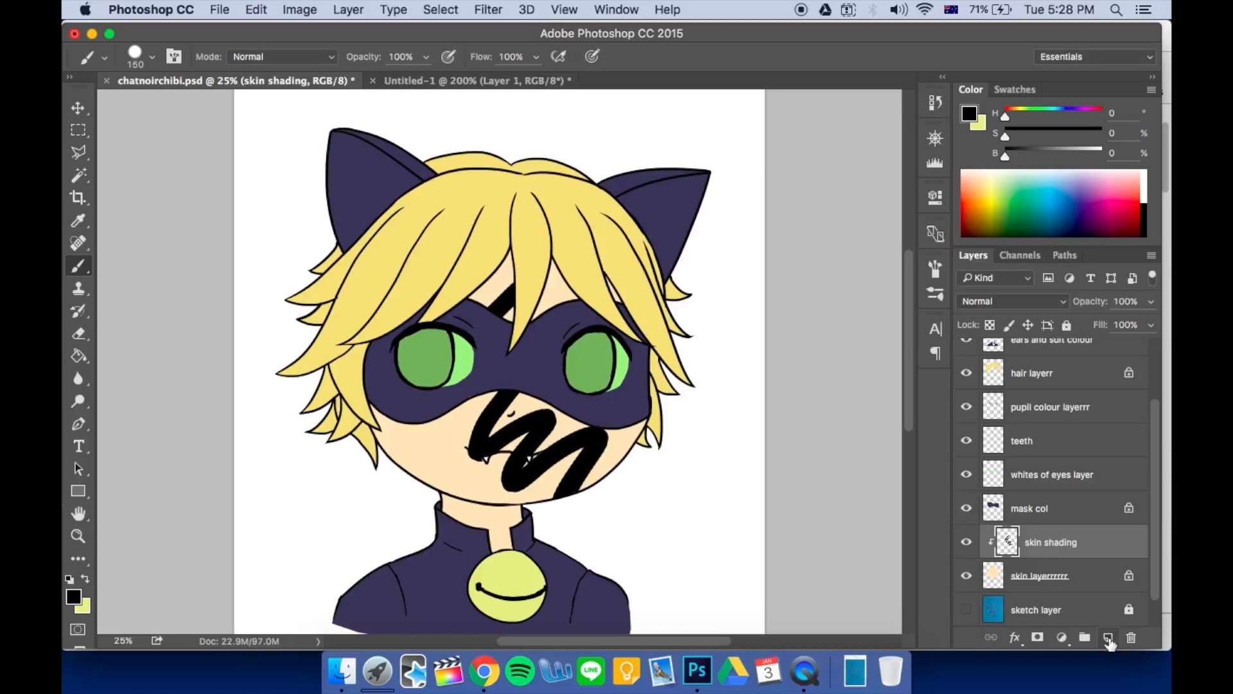
Add a new layer clipped directly above the skin layer and delete the scribbled skin shading layer
click(1068, 567)
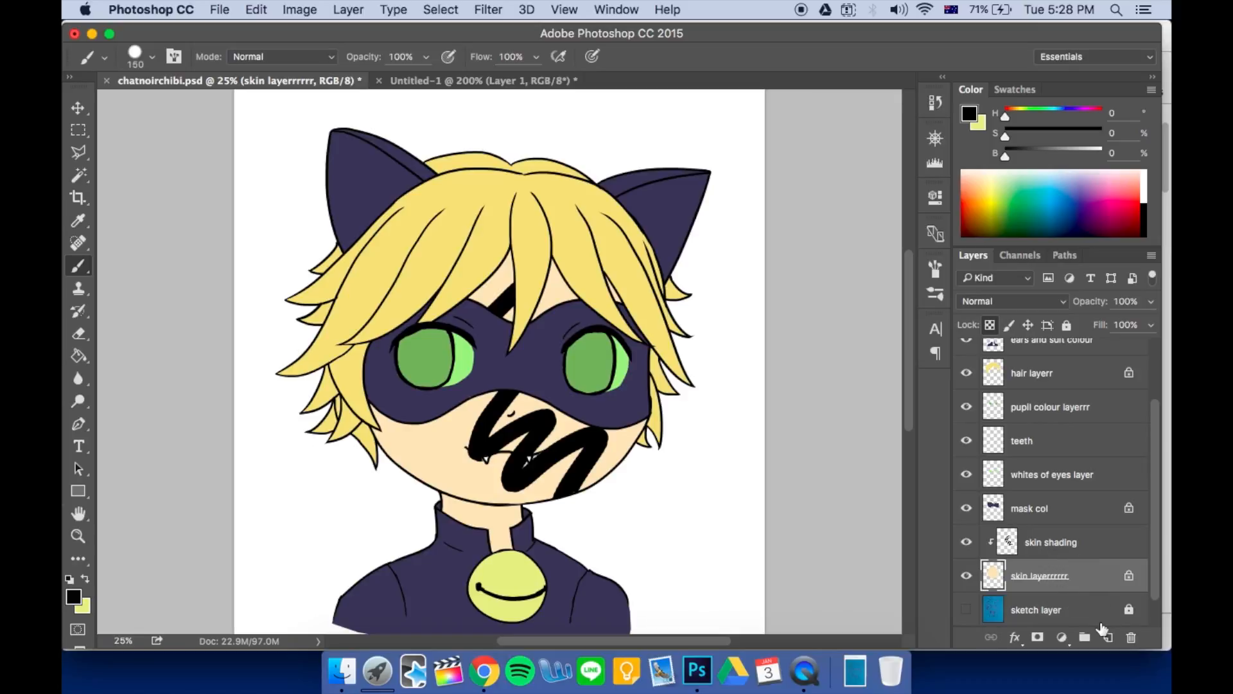
click(1108, 637)
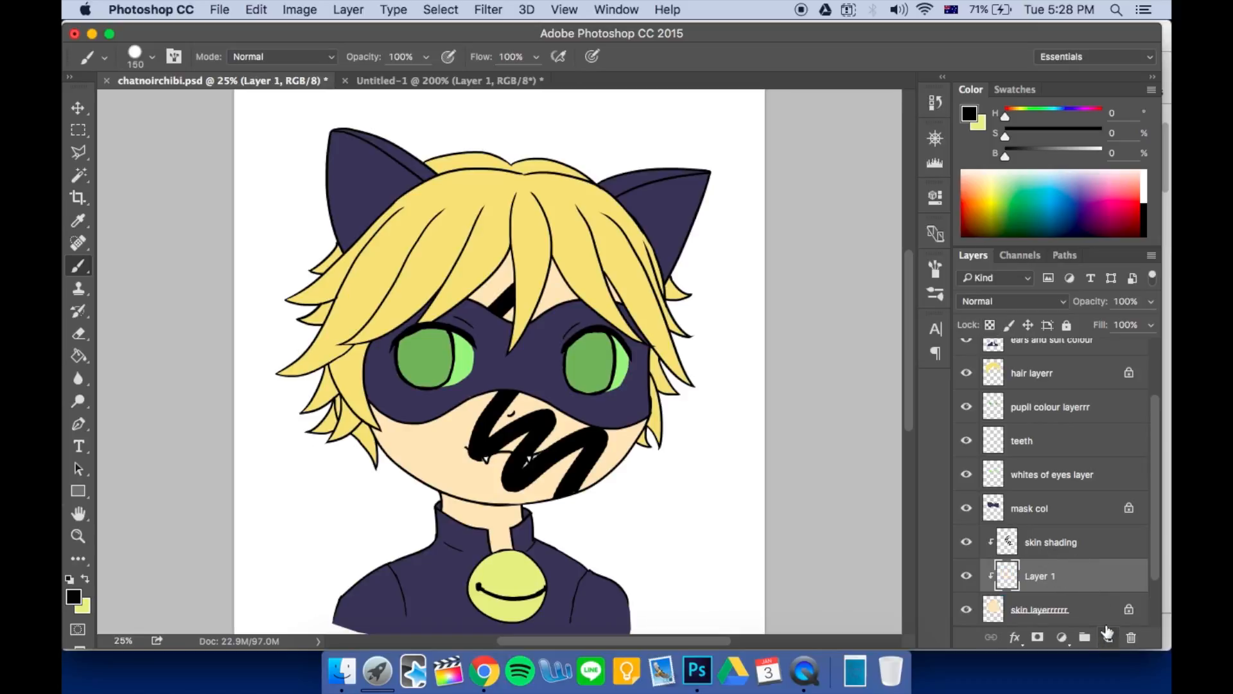
scroll(1156, 425, down, 1)
scroll(1156, 425, down, 1)
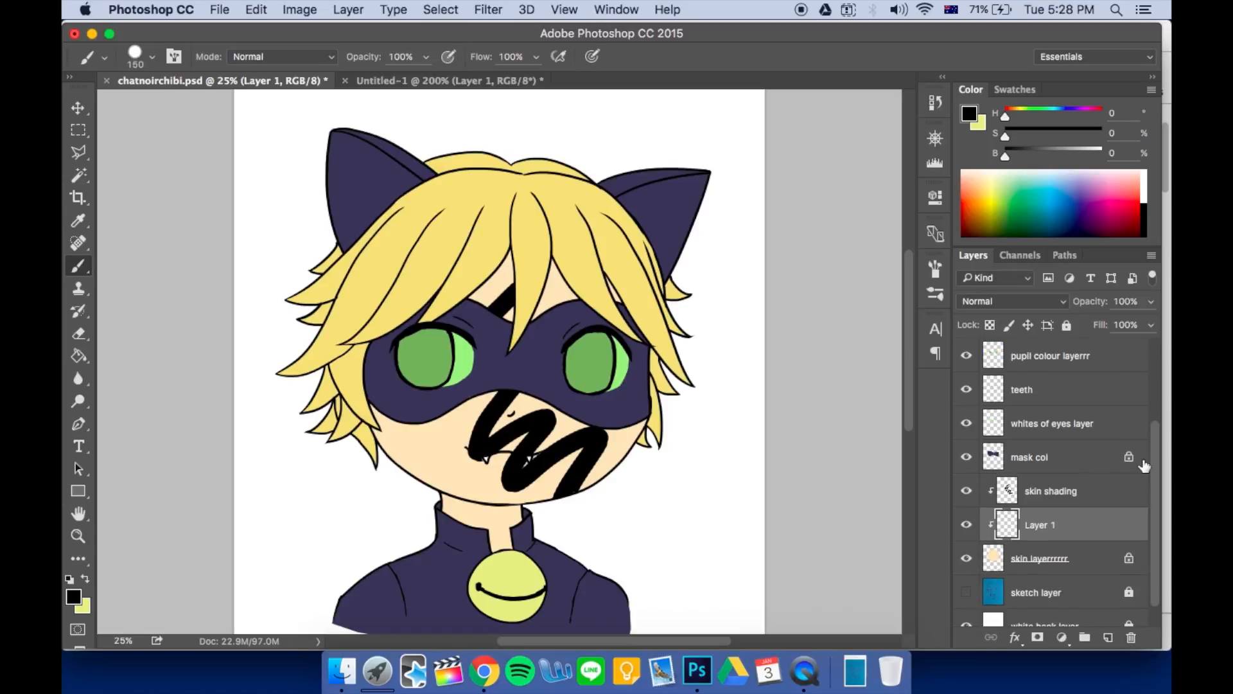
drag(1134, 490, 1132, 637)
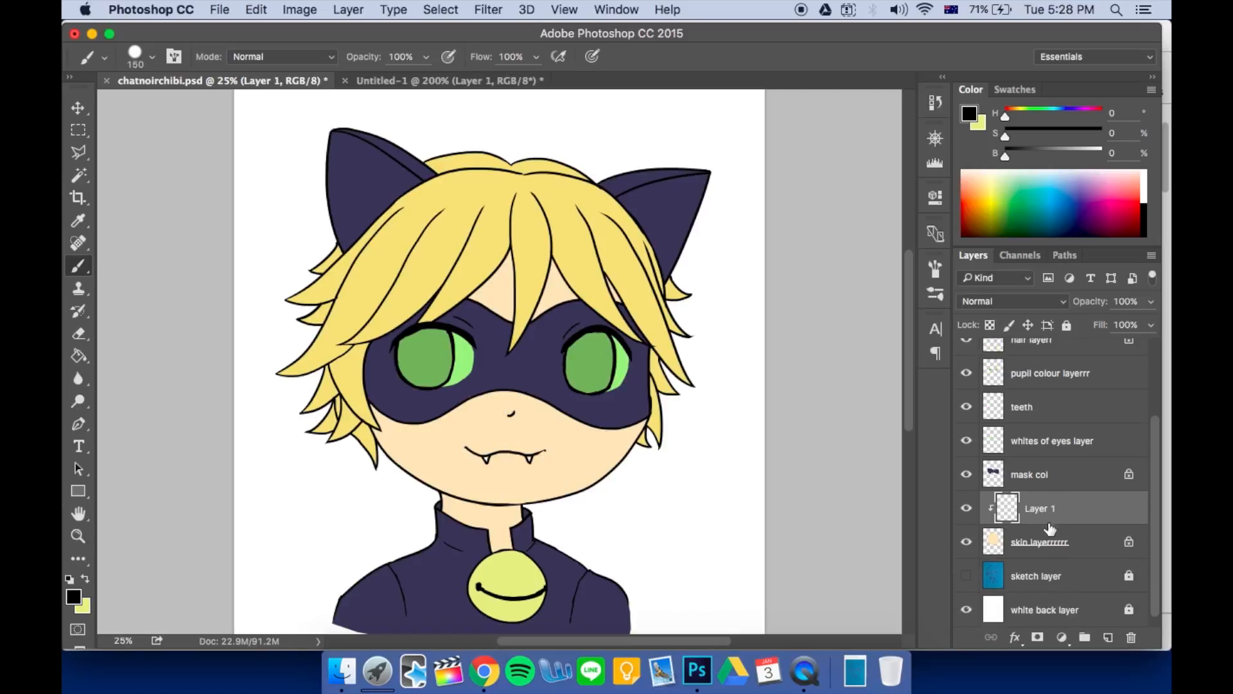
Sample the face's skin tone and deepen it into a shading colour of H 37, S 43, B 94
alt+click(571, 452)
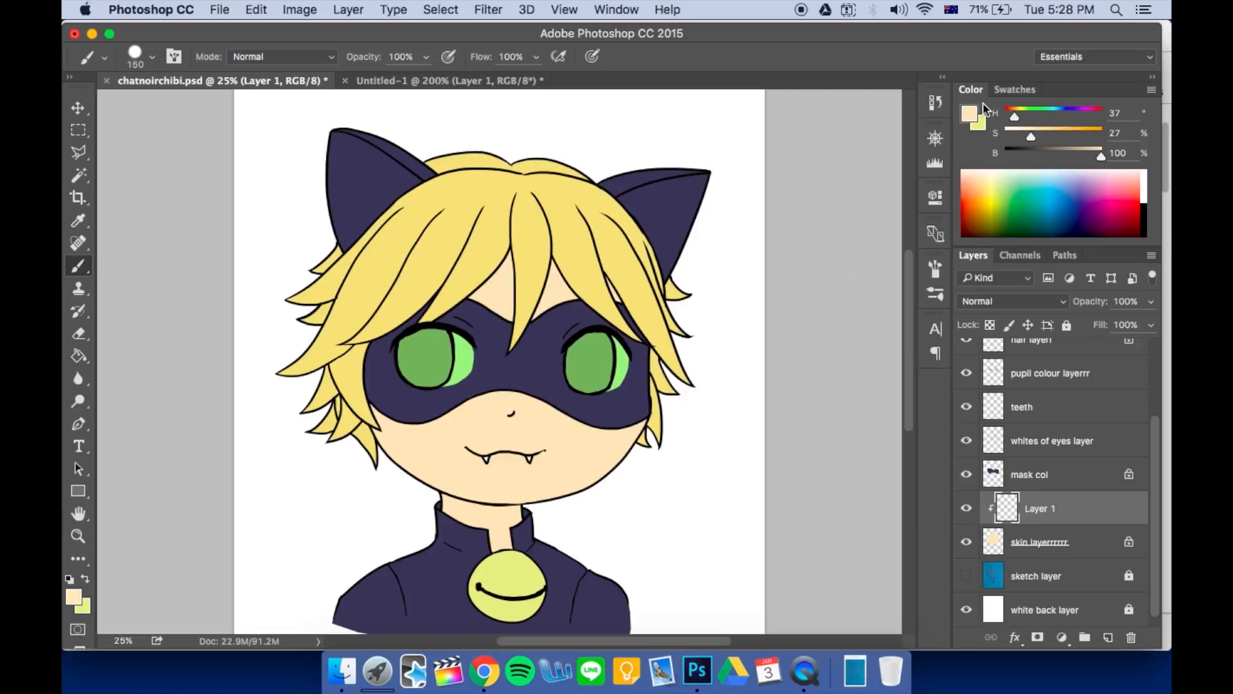
drag(1032, 138, 1094, 156)
drag(403, 435, 488, 478)
key(super+z)
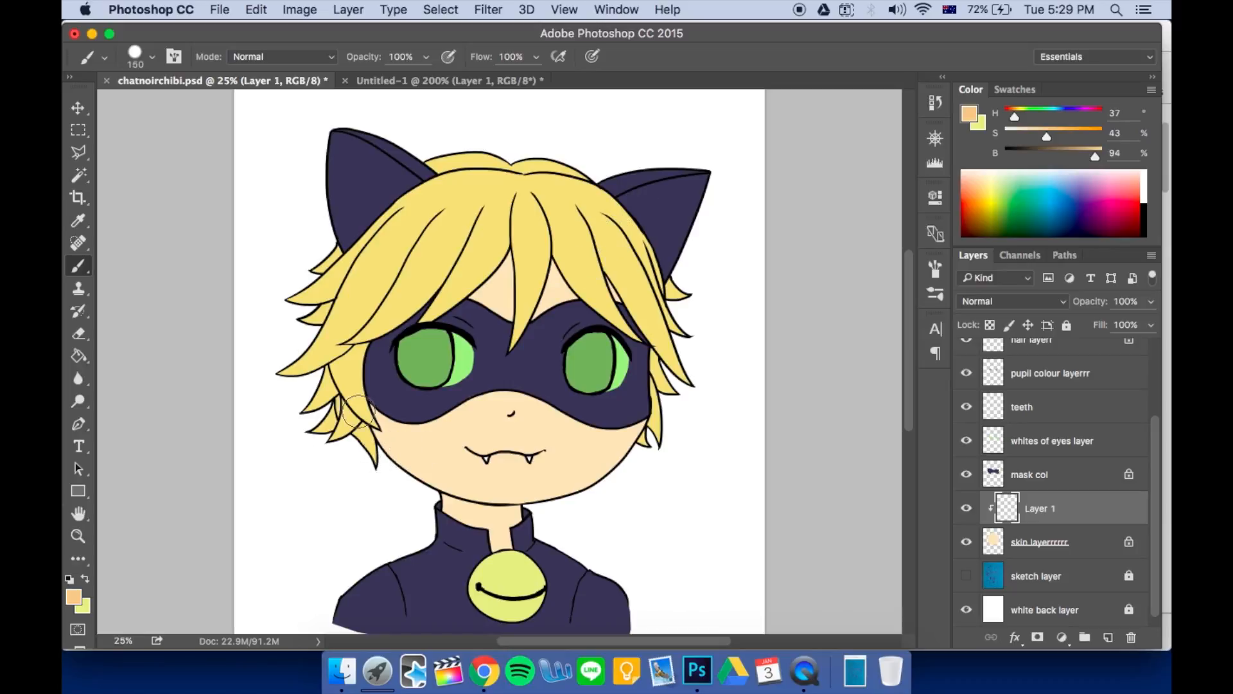
Brush skin shadows along the face edge, beneath the fringe and mask, and at the nose and mouth, reducing the brush size to 60
drag(360, 407, 500, 518)
drag(523, 250, 517, 312)
key(bracketleft)
key(bracketleft)
key(bracketleft)
key(bracketleft)
key(bracketleft)
key(bracketleft)
click(508, 409)
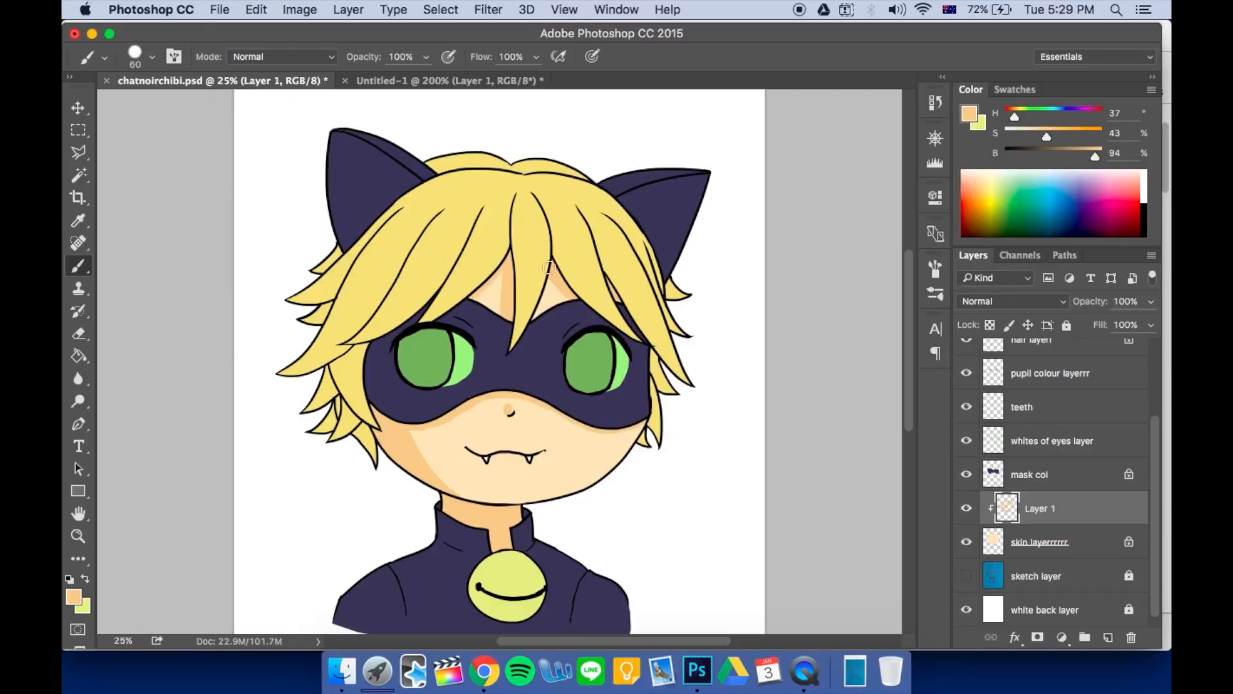
click(509, 462)
Add a layer named "mask shading" above the mask colour layer, clipped to it
click(1060, 482)
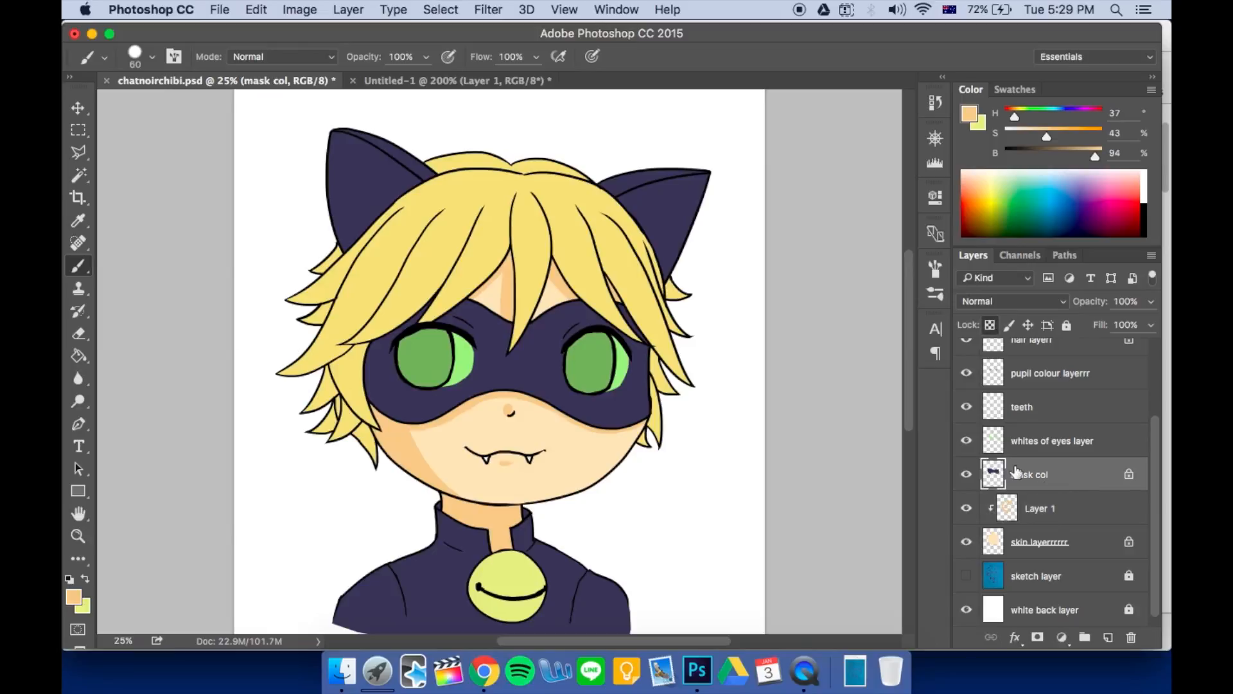
key(super+shift+n)
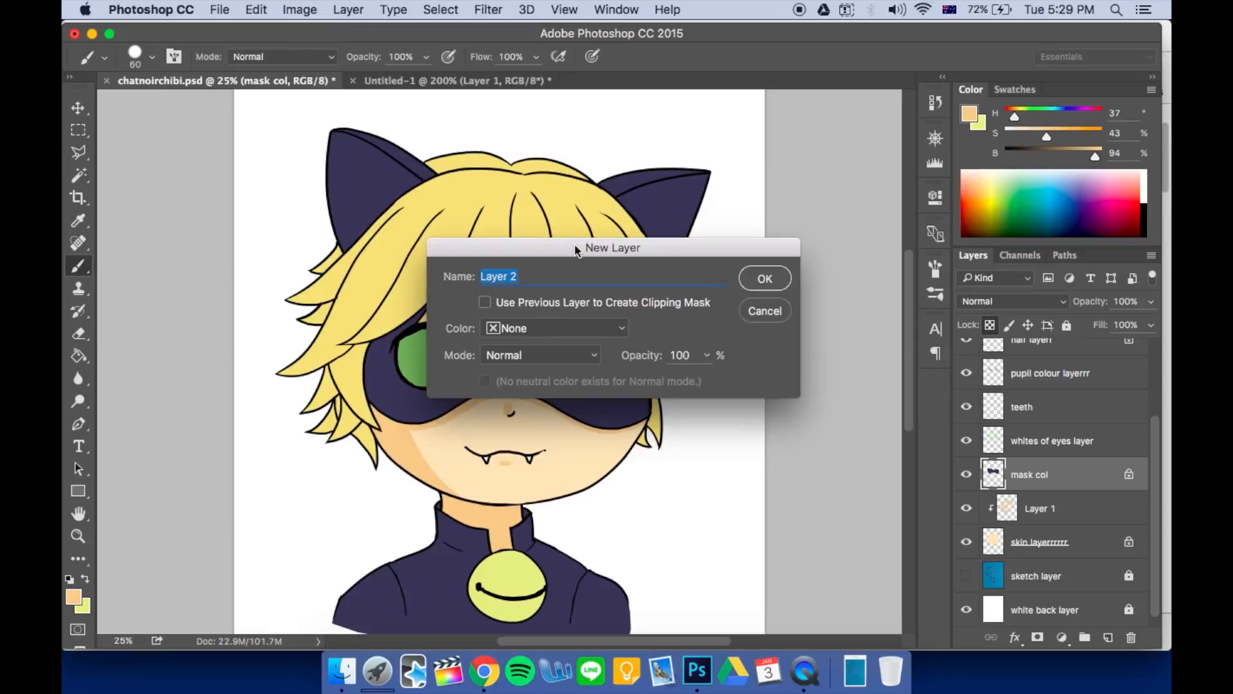
click(485, 304)
text(mask shading)
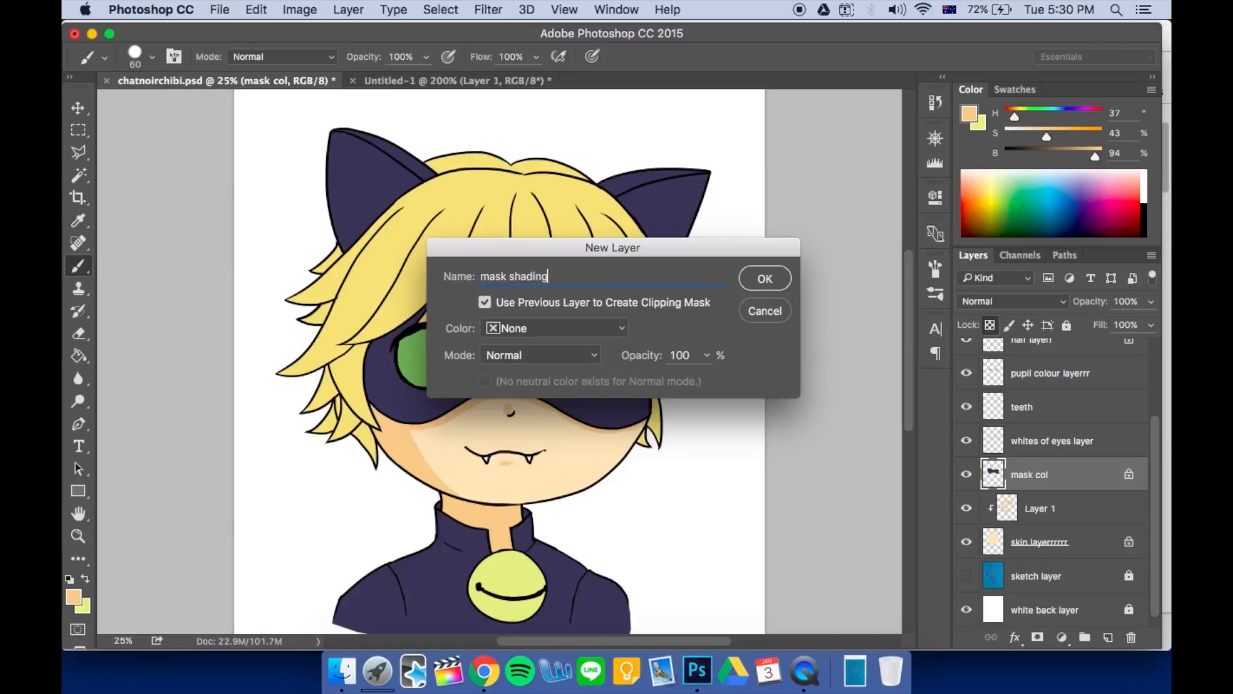
key(Return)
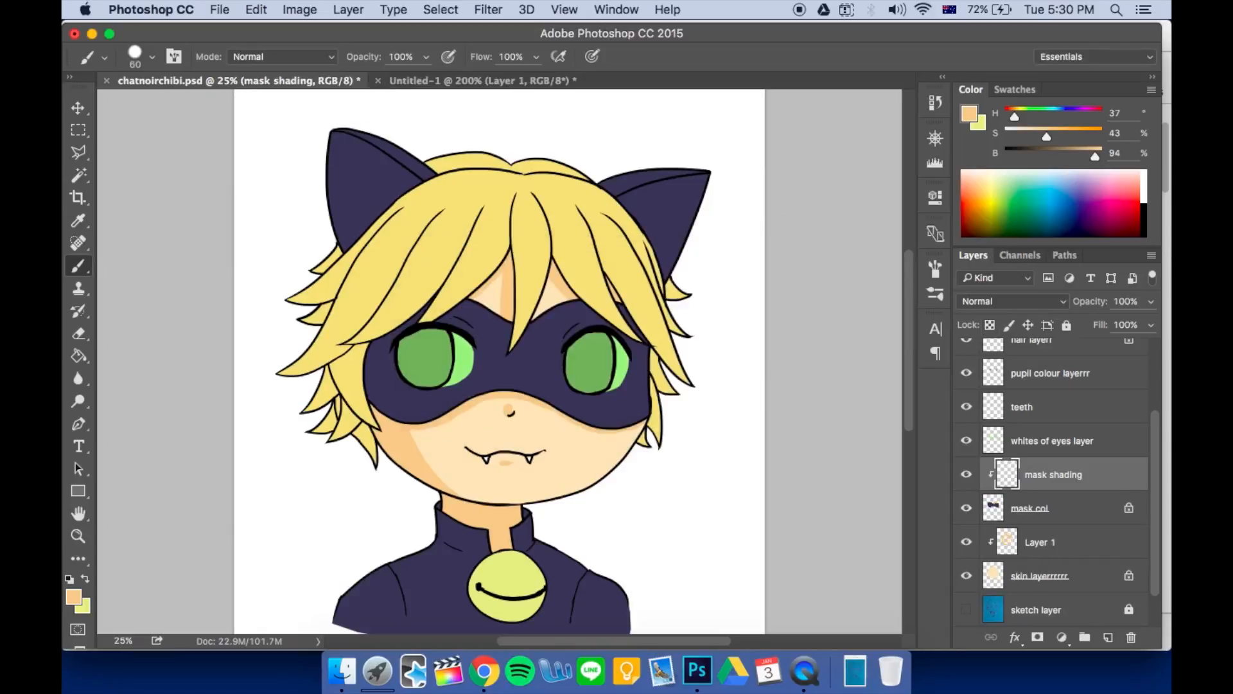
Sample the mask's navy, lower its brightness to 17%, and brush shadows on the mask's outer edge and beneath the fringe
alt+click(496, 371)
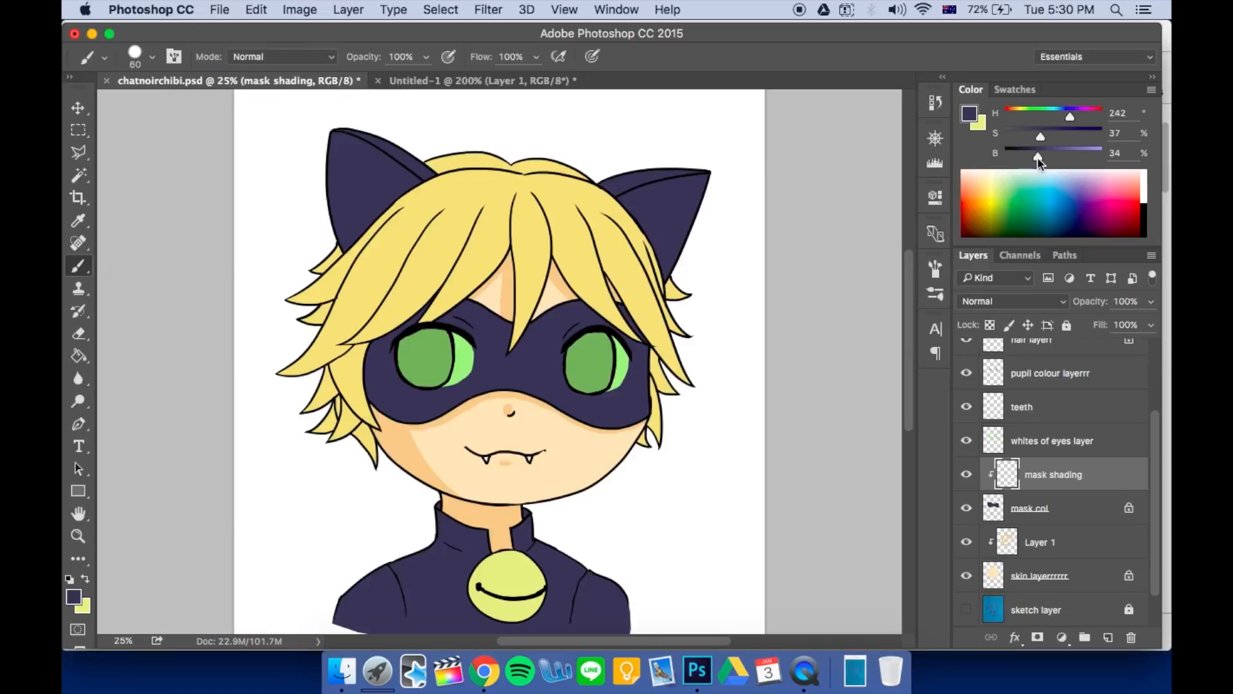
drag(1038, 157, 1022, 157)
mouse_move(366, 374)
mouse_down()
mouse_move(379, 411)
mouse_move(385, 386)
mouse_move(380, 417)
mouse_move(385, 340)
mouse_up()
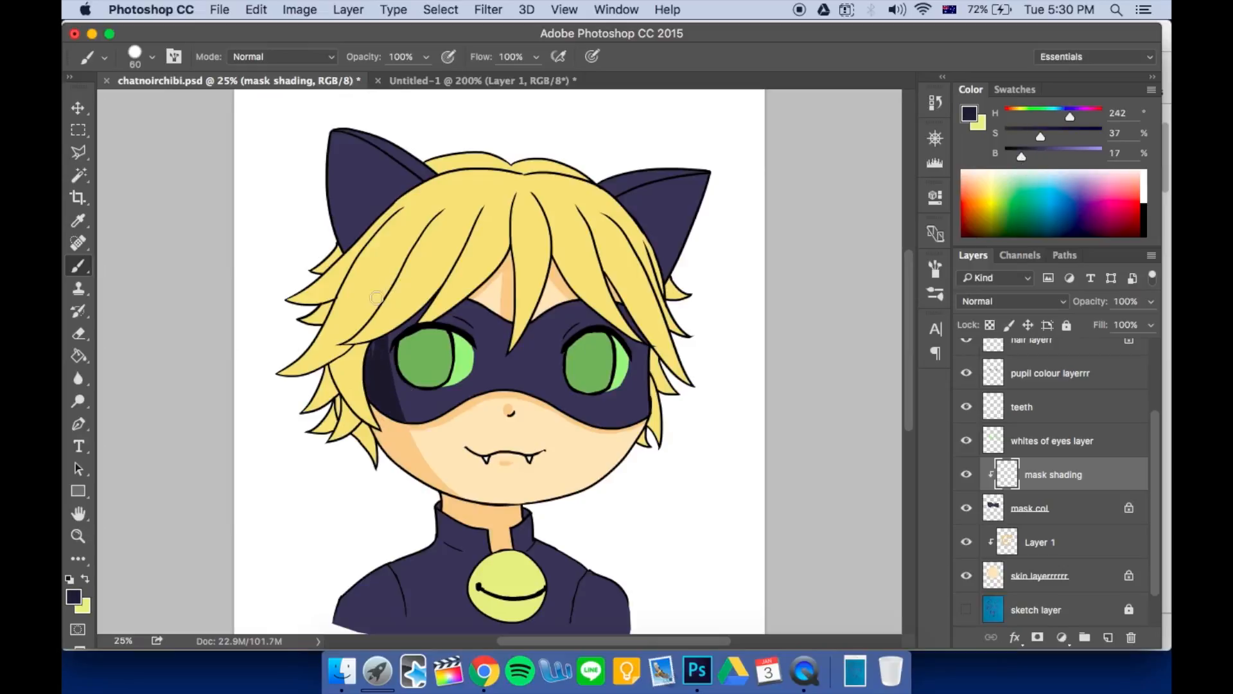
drag(504, 322, 497, 350)
Examine the mask shadows up close, and toggle the mask shading layer's visibility to compare
key(e)
key(super+equal)
key(super+equal)
key(super+equal)
scroll(532, 253, up, 3)
scroll(531, 253, right, 1)
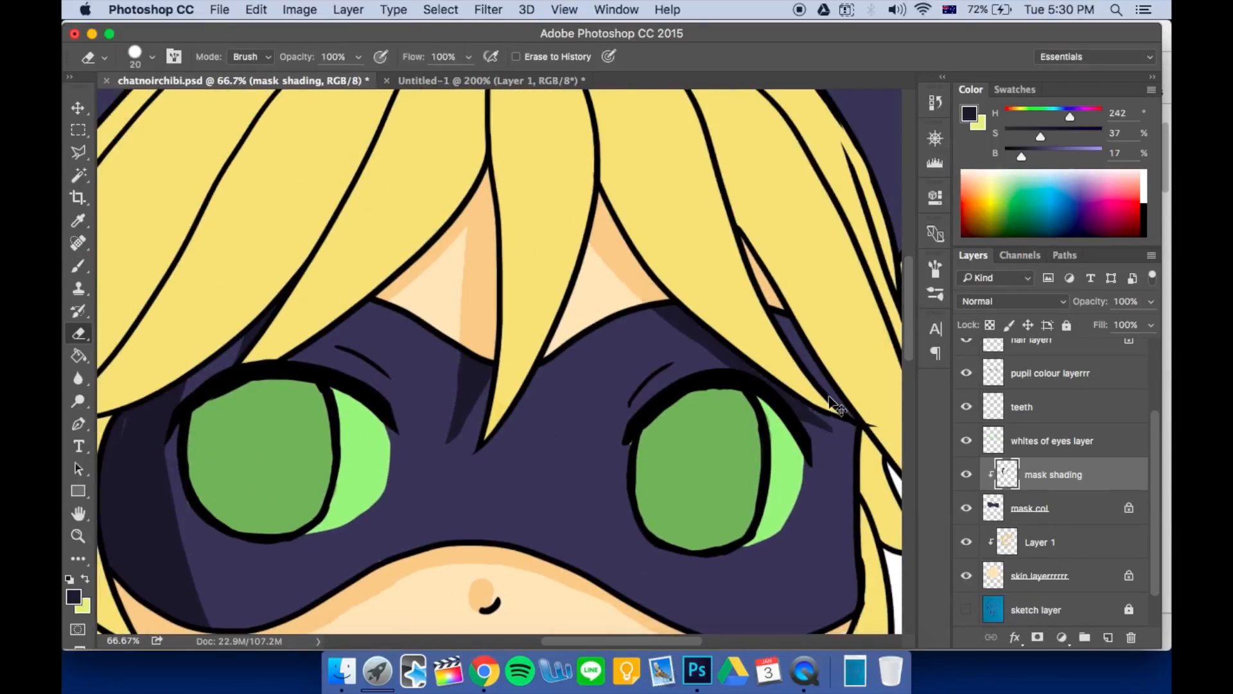
key(super+minus)
key(super+minus)
key(super+minus)
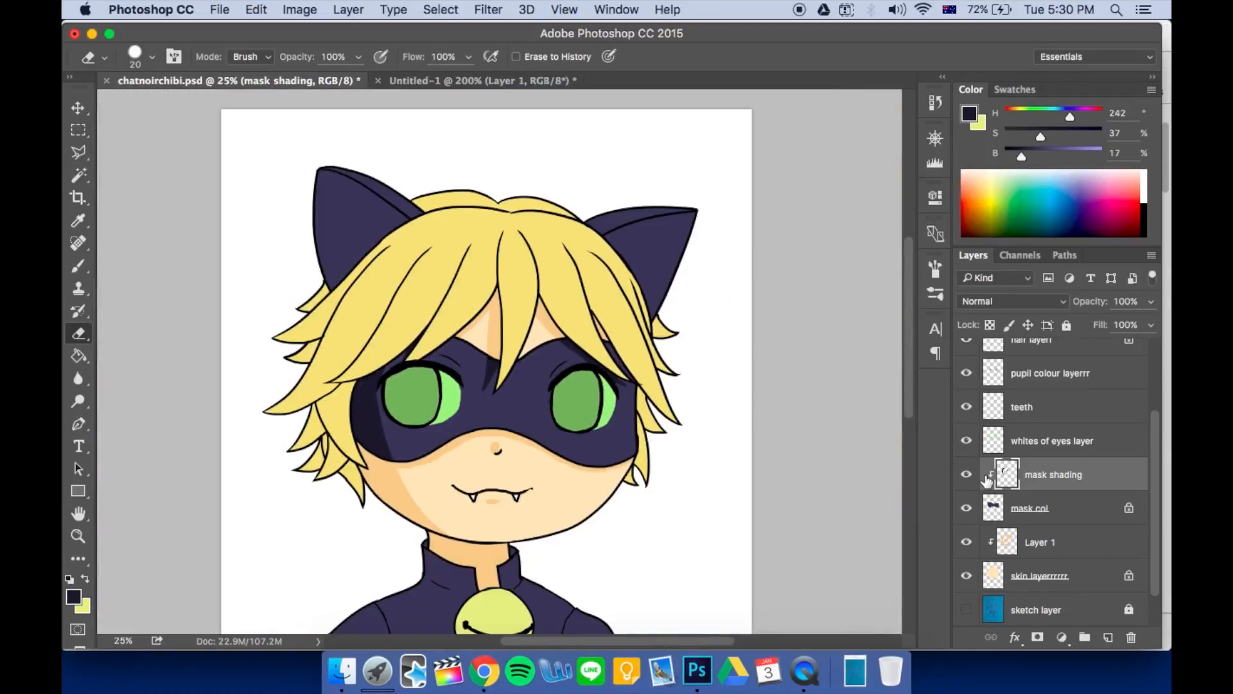
click(966, 476)
click(967, 475)
key(b)
drag(468, 345, 477, 429)
drag(494, 372, 504, 428)
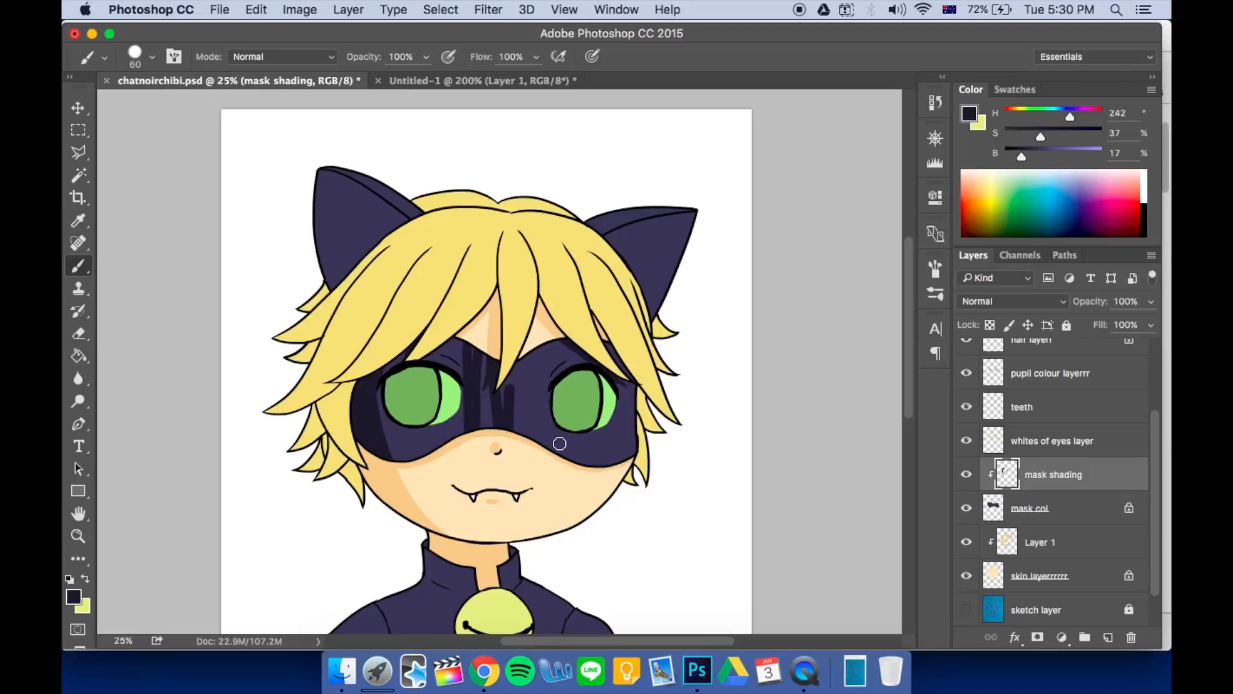
drag(545, 347, 562, 453)
drag(559, 345, 574, 464)
key(alt+super+z)
key(alt+super+z)
key(alt+super+z)
key(alt+super+z)
key(alt+super+z)
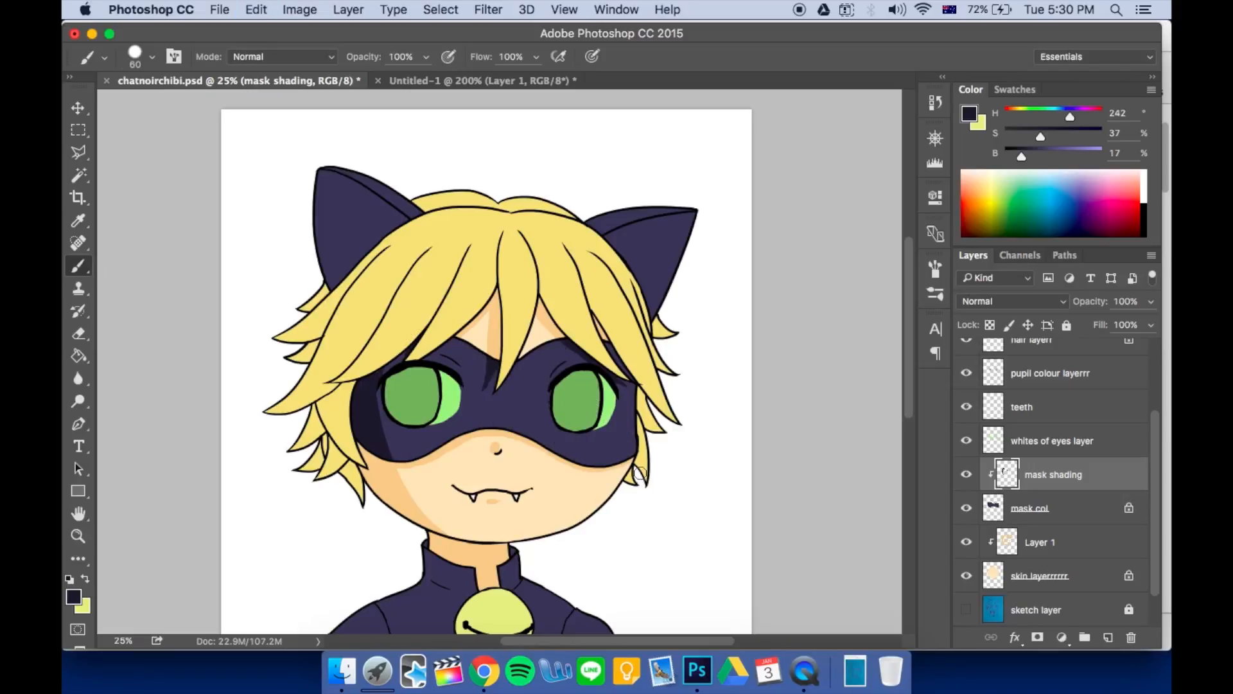
Brush small dark shadows along the crease lines above both eyes on the mask shading layer
key(super+equal)
key(super+equal)
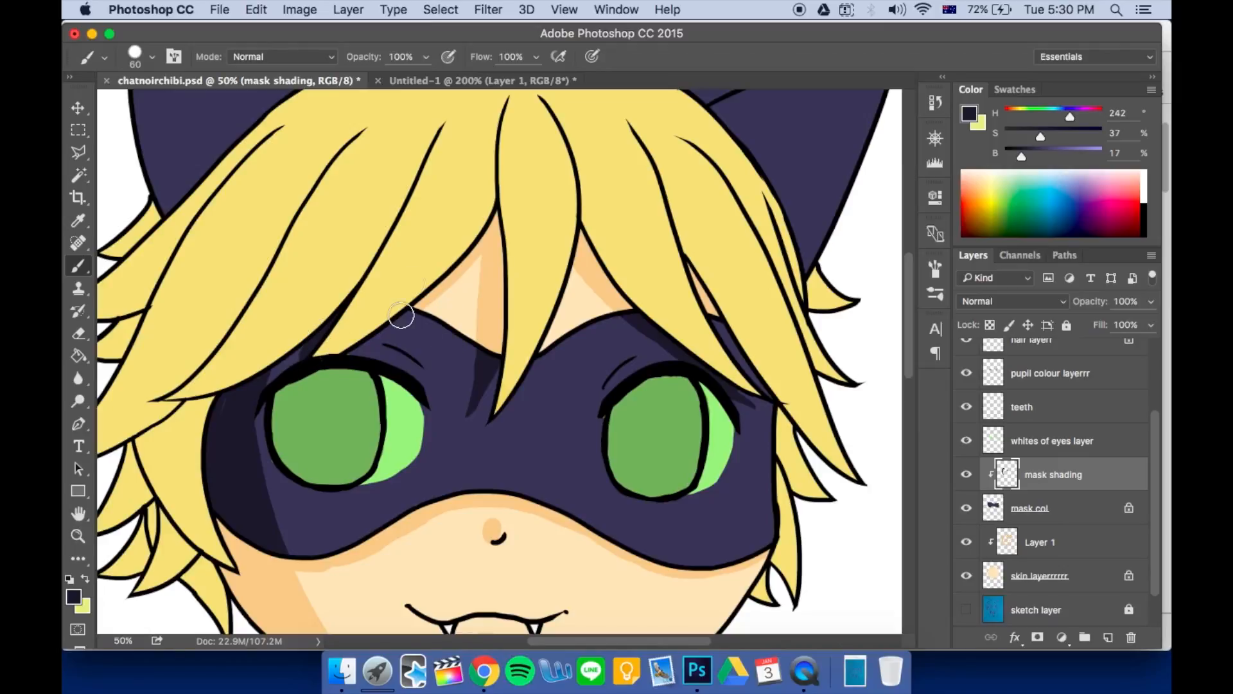
drag(353, 357, 422, 373)
key(super+z)
key(super+z)
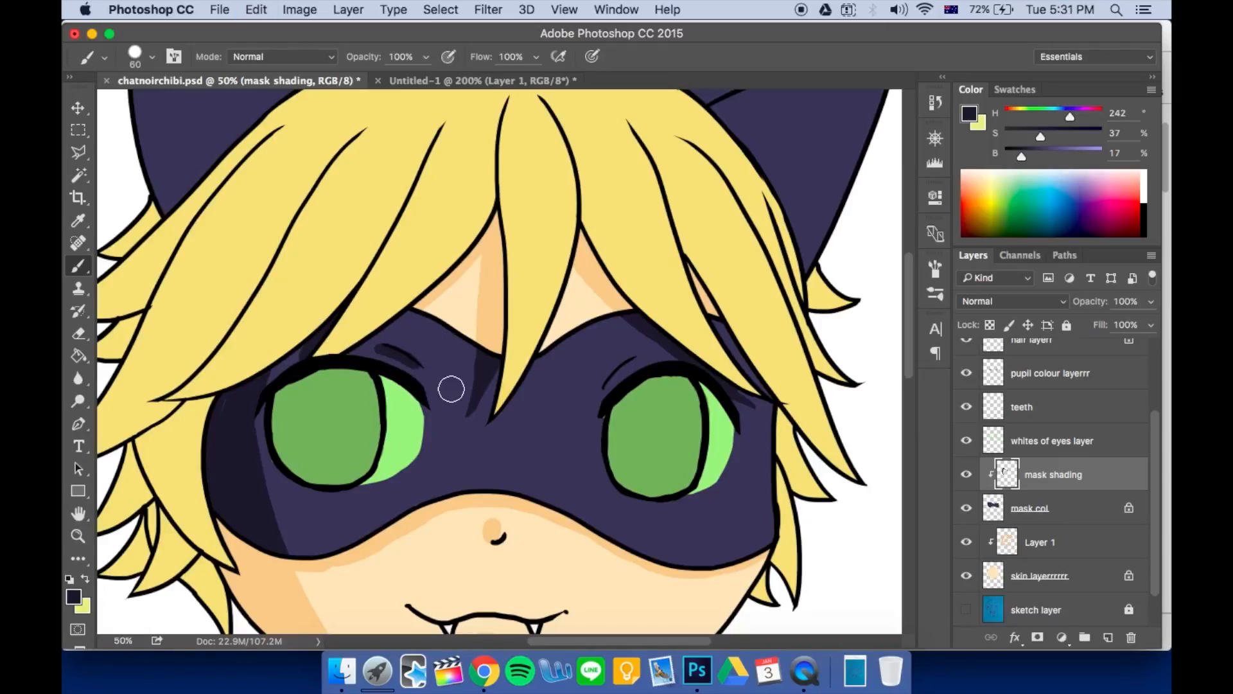
drag(607, 384, 644, 362)
key(super+z)
key(super+z)
key(super+z)
key(e)
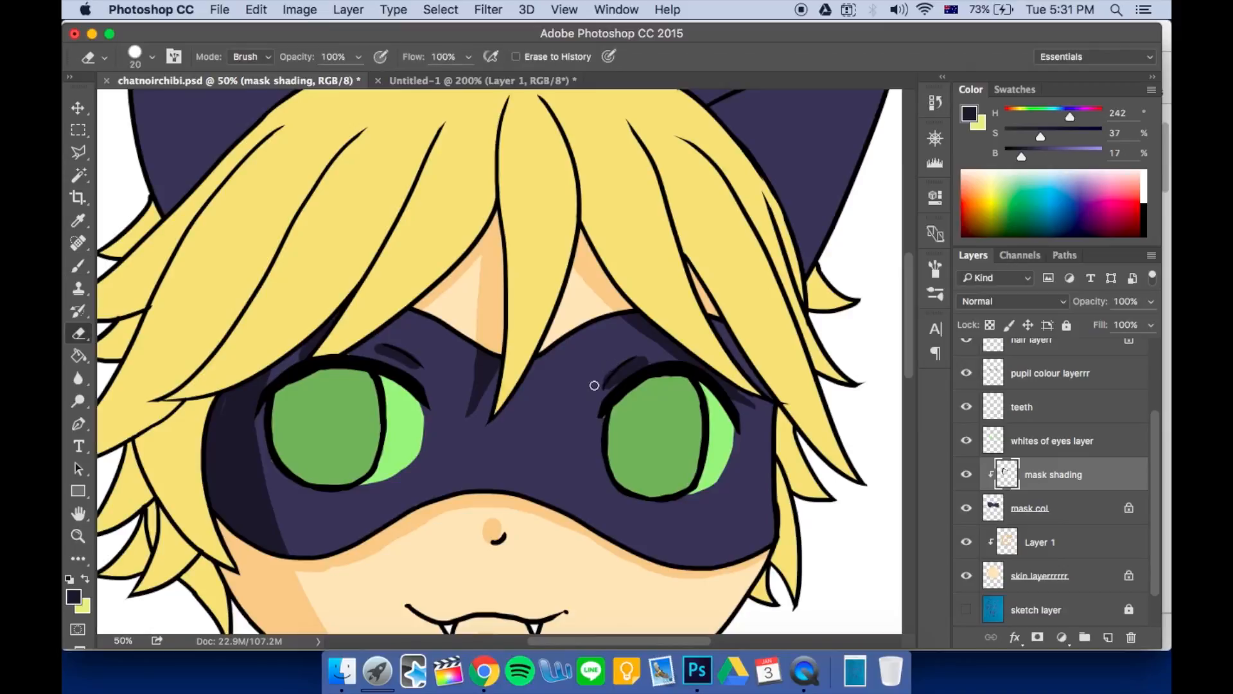
mouse_move(718, 506)
mouse_down()
mouse_move(688, 490)
mouse_move(662, 440)
mouse_move(662, 336)
mouse_move(704, 491)
mouse_up()
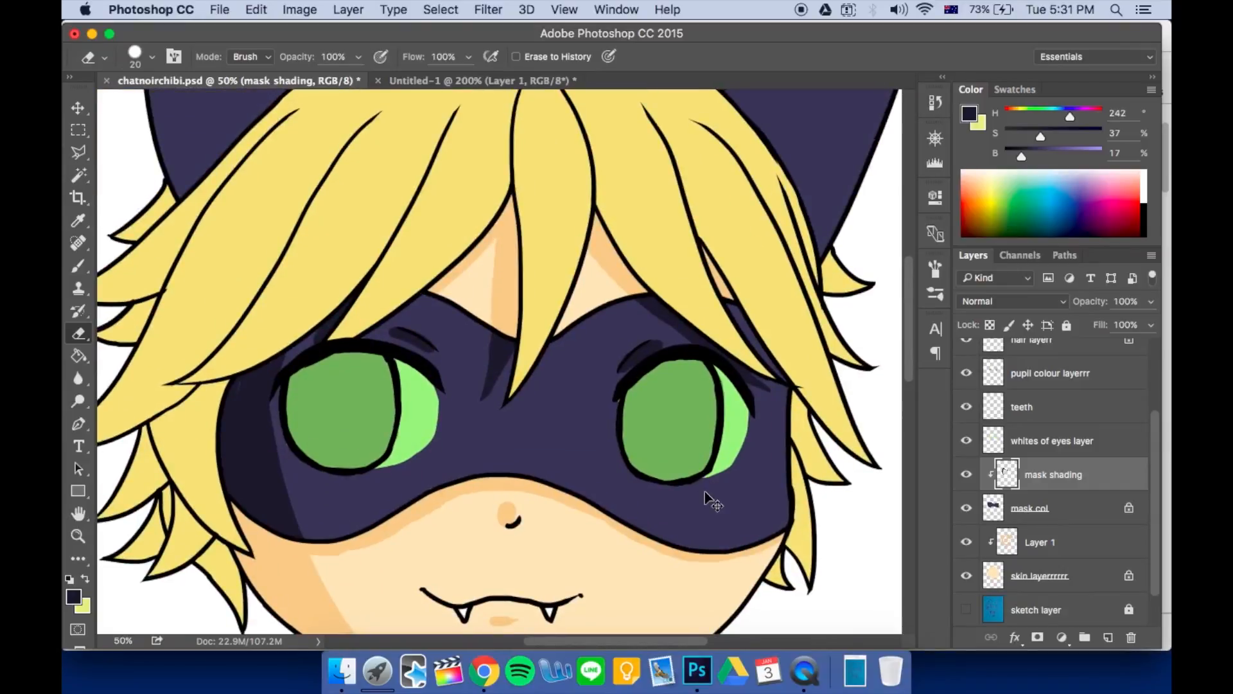
key(super+minus)
key(super+minus)
key(super+plus)
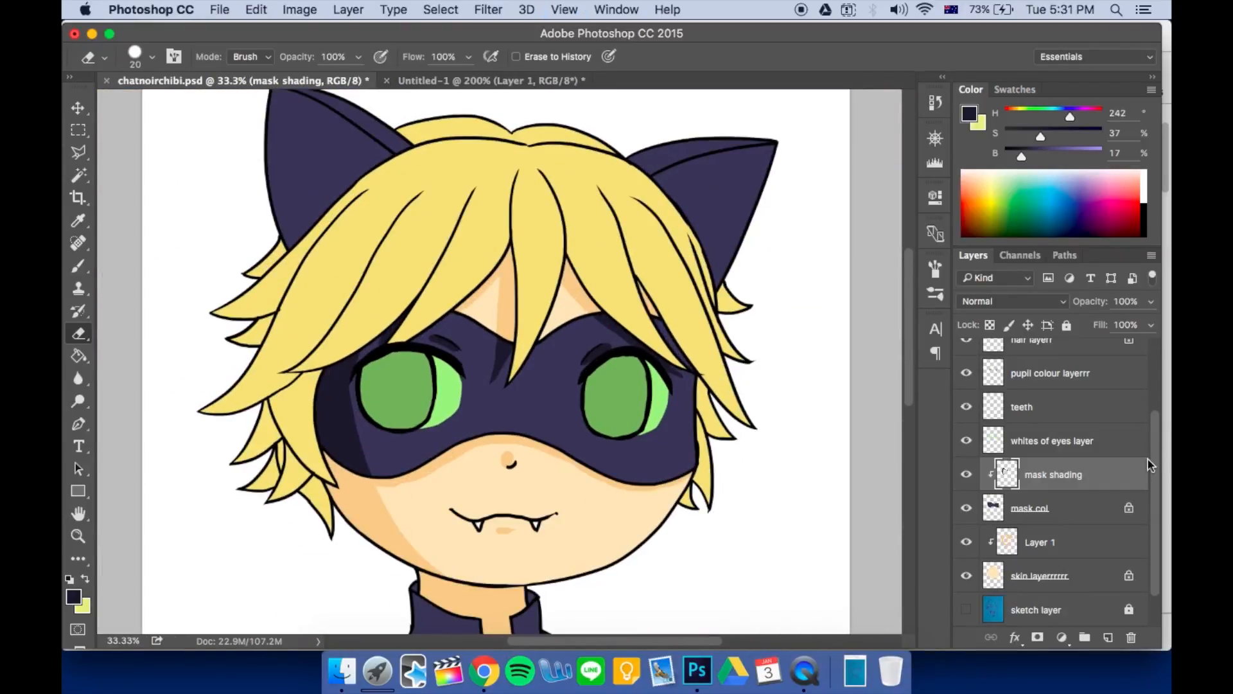
Add a new layer above the hair layer, clipped to it
scroll(1151, 476, up, 3)
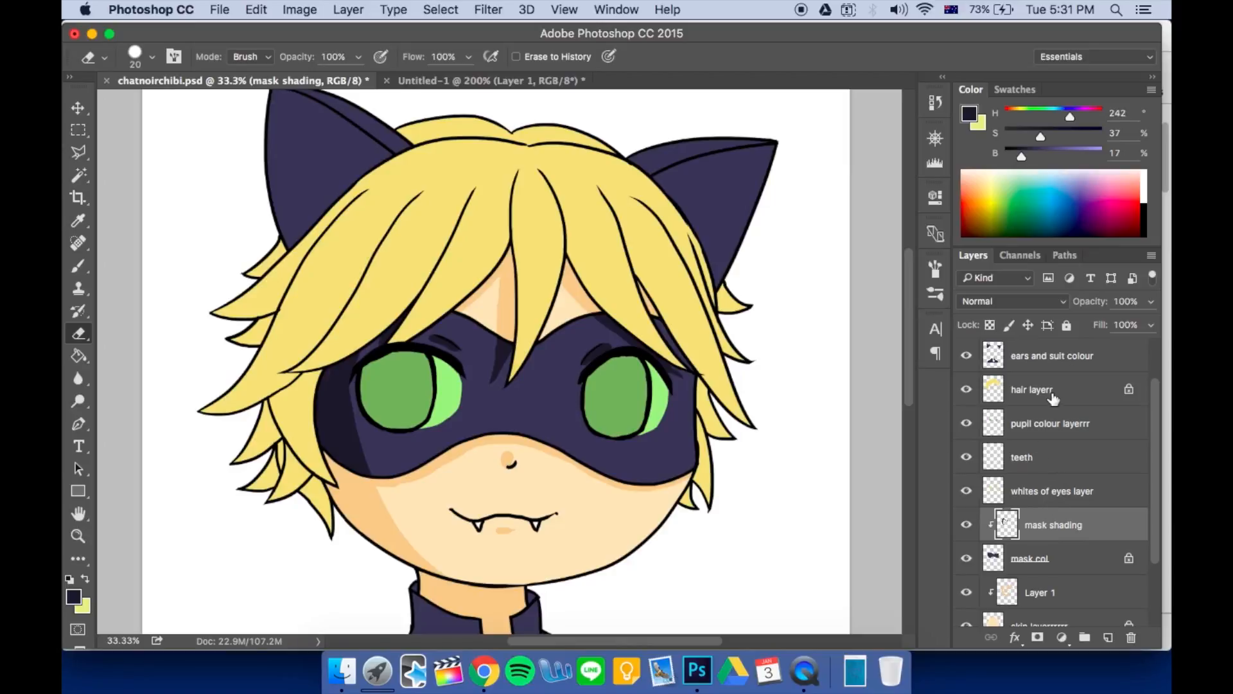
click(1090, 390)
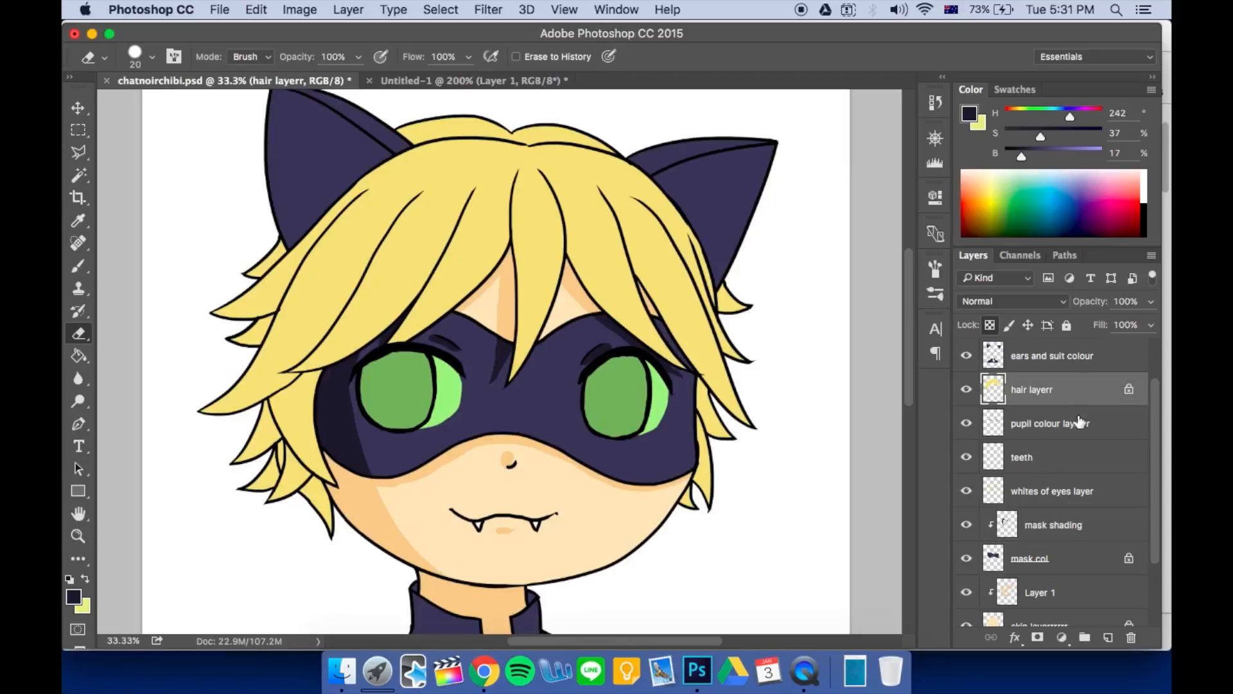
key(shift+super+n)
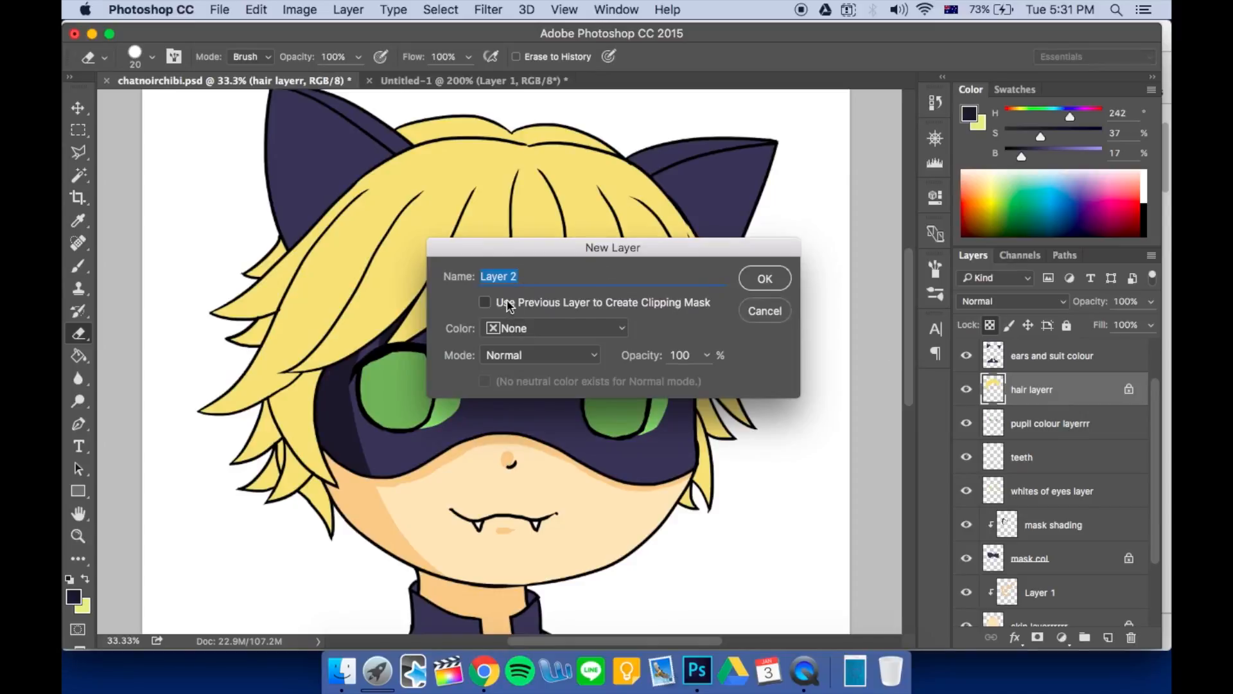
click(764, 280)
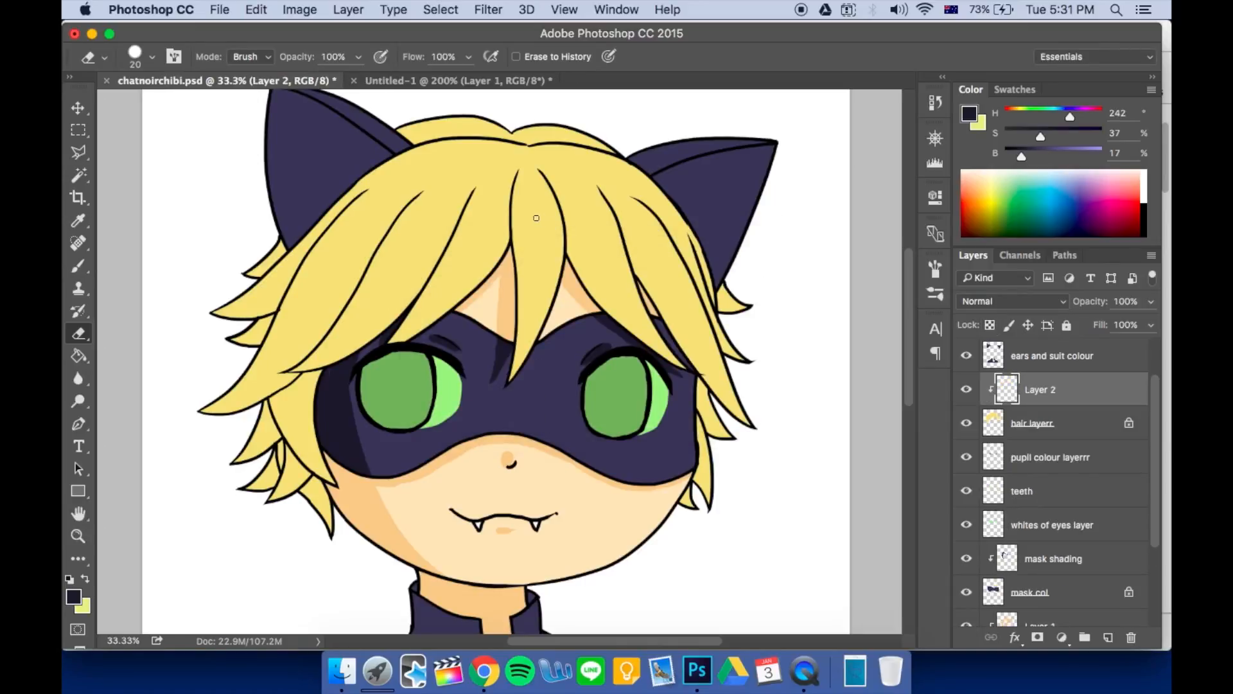
Sample the hair's yellow with the Brush and deepen it into a shading colour of H 45, S 59, B 86
key(b)
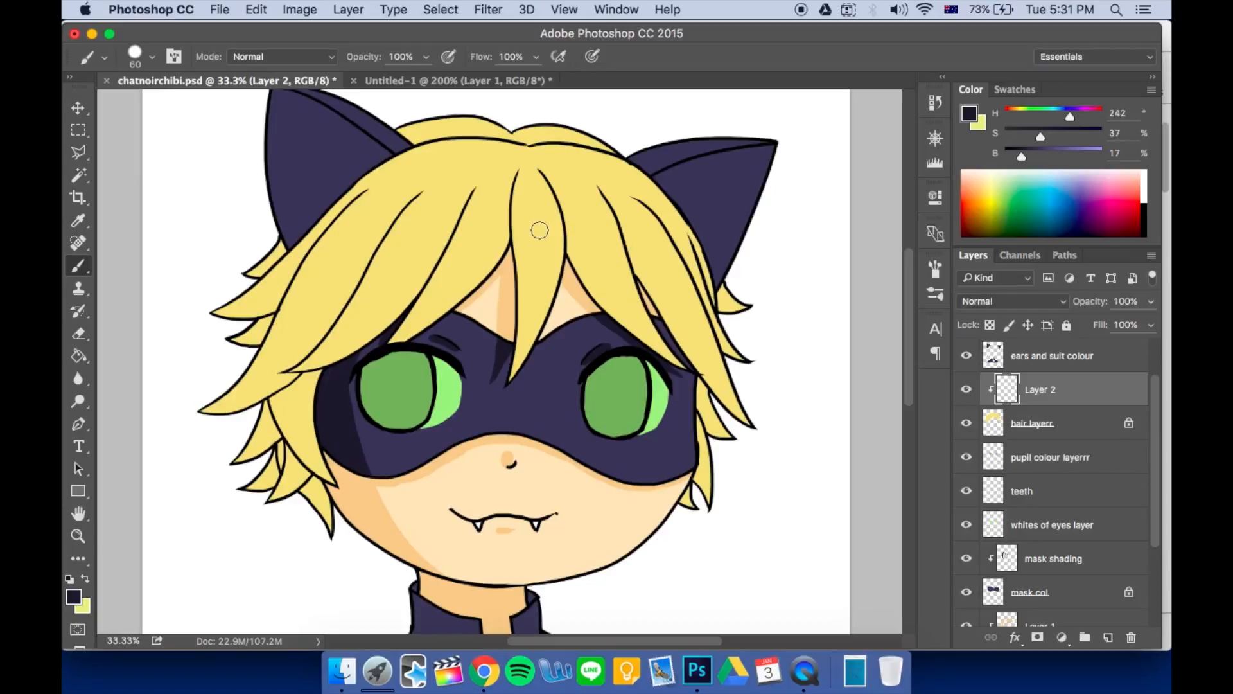
key(alt)
alt+click(530, 221)
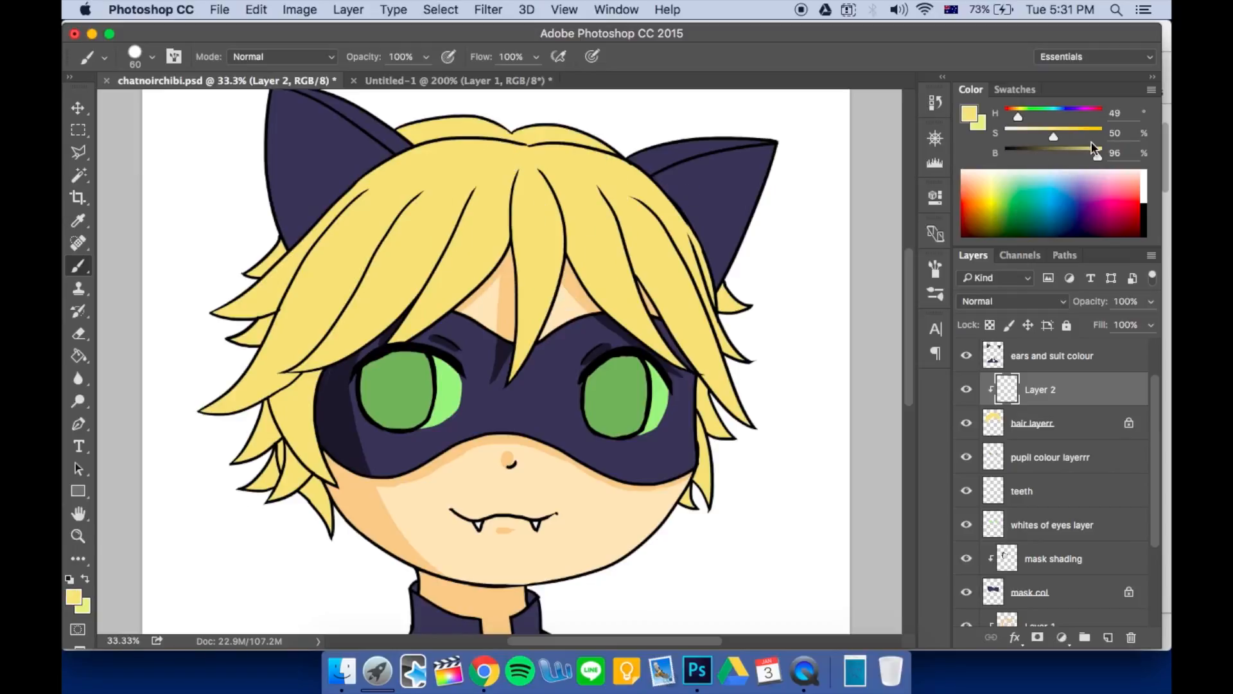
drag(1097, 160, 1015, 114)
drag(521, 200, 524, 302)
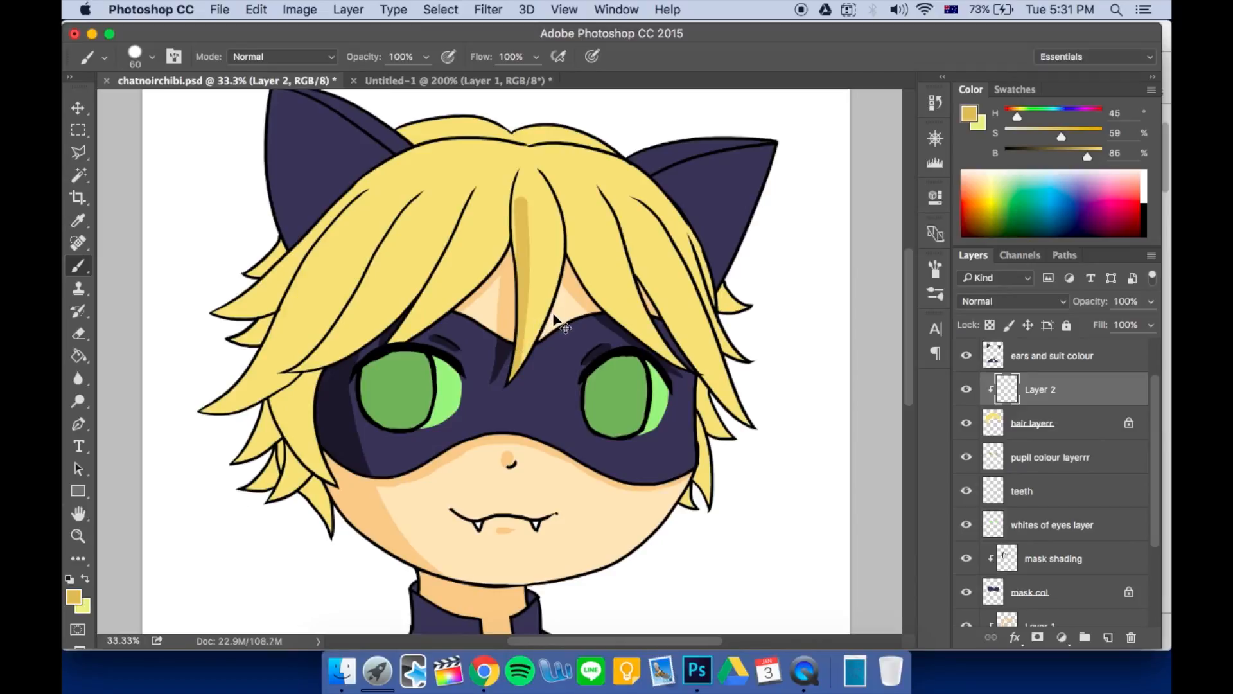
key(super+z)
drag(1018, 117, 1015, 123)
drag(513, 178, 531, 367)
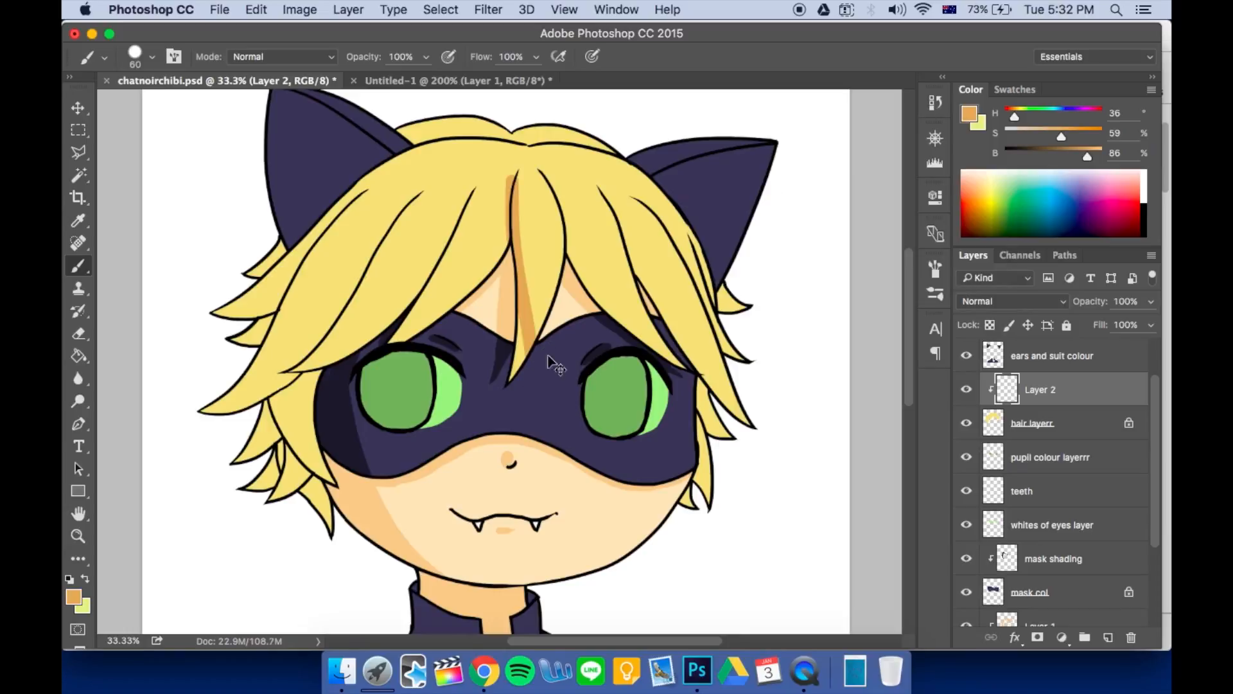
key(super+z)
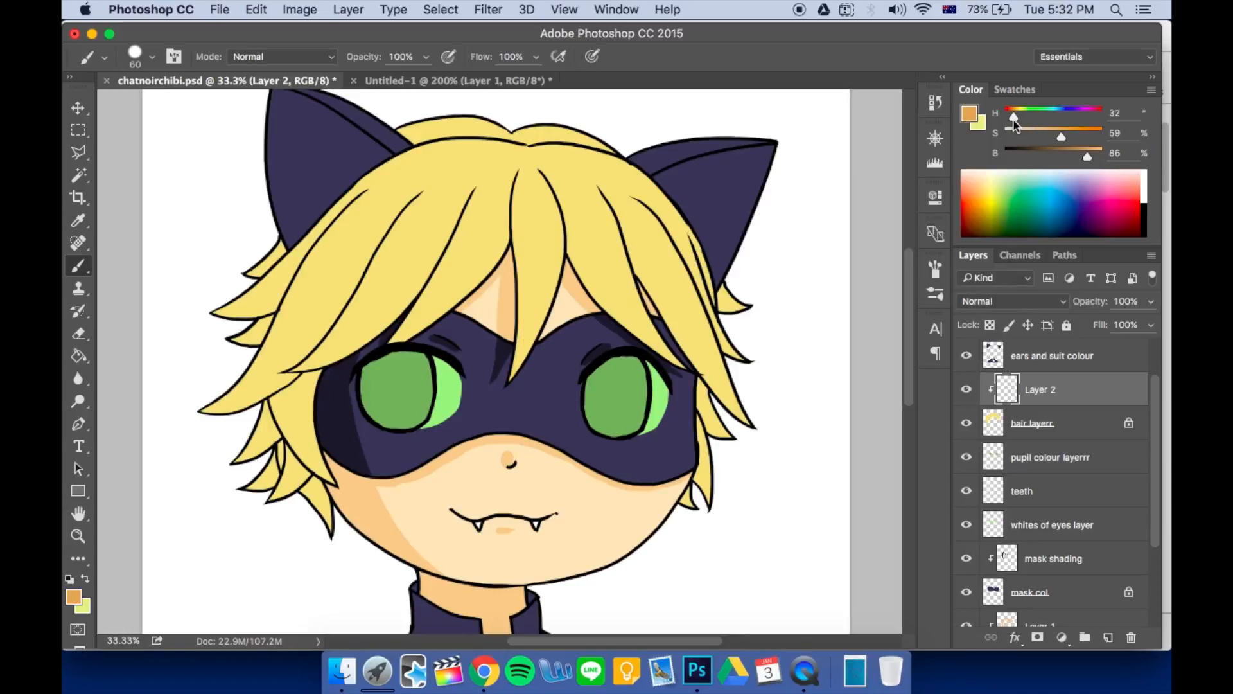
Set the hair shading colour's hue to 42 and try test strokes around the central hair strand
click(1017, 119)
drag(500, 193, 497, 270)
key(super+z)
drag(521, 186, 512, 421)
key(super+z)
drag(522, 170, 512, 269)
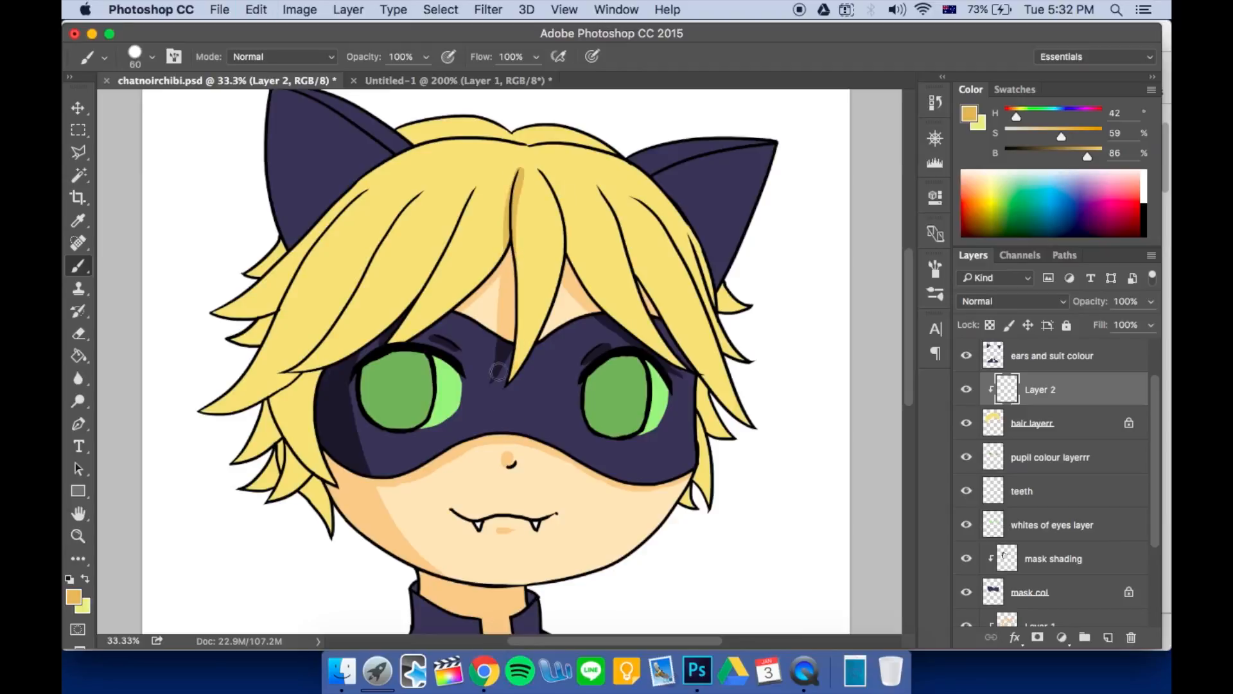
key(super+z)
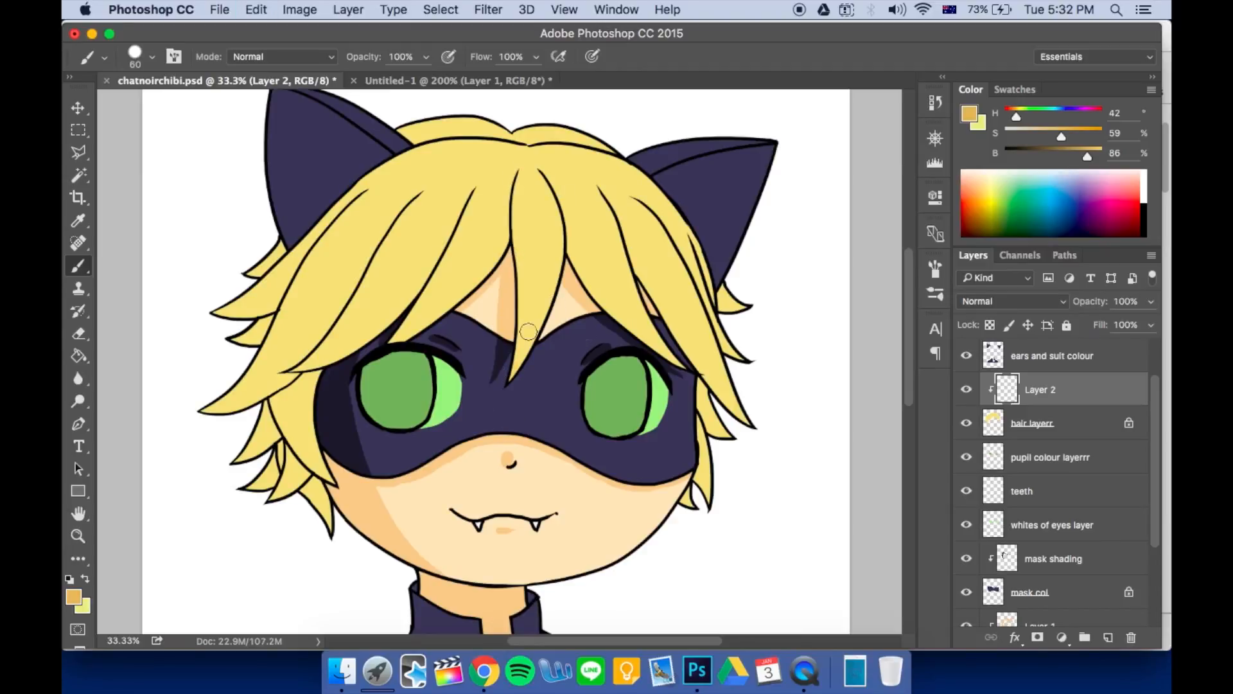
Brush the darker yellow along both edges and down the tip of the central hair strand on the hair shading layer
drag(525, 313, 508, 367)
drag(515, 242, 524, 284)
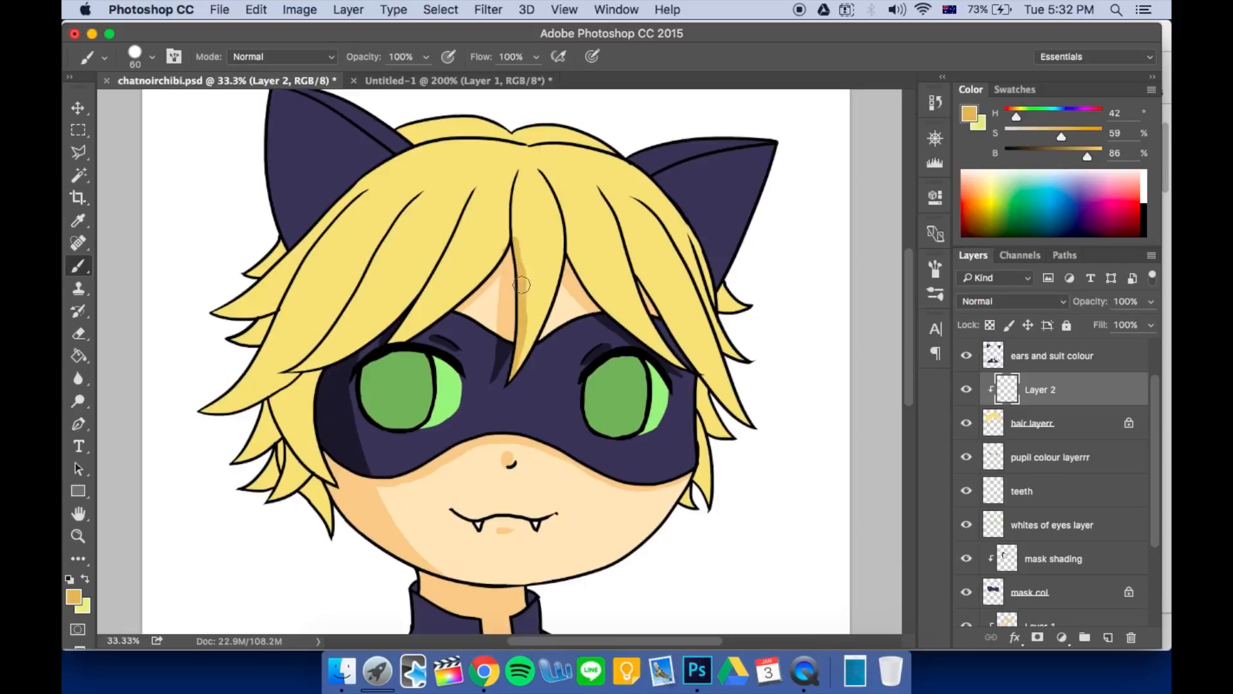
drag(519, 181, 517, 263)
drag(544, 260, 522, 363)
drag(561, 237, 551, 302)
drag(543, 174, 569, 261)
Brush tapered shadows along the fringe strands to the right of the central strand, undoing the unwanted strokes
mouse_move(568, 219)
mouse_down()
mouse_move(582, 280)
mouse_move(725, 399)
mouse_up()
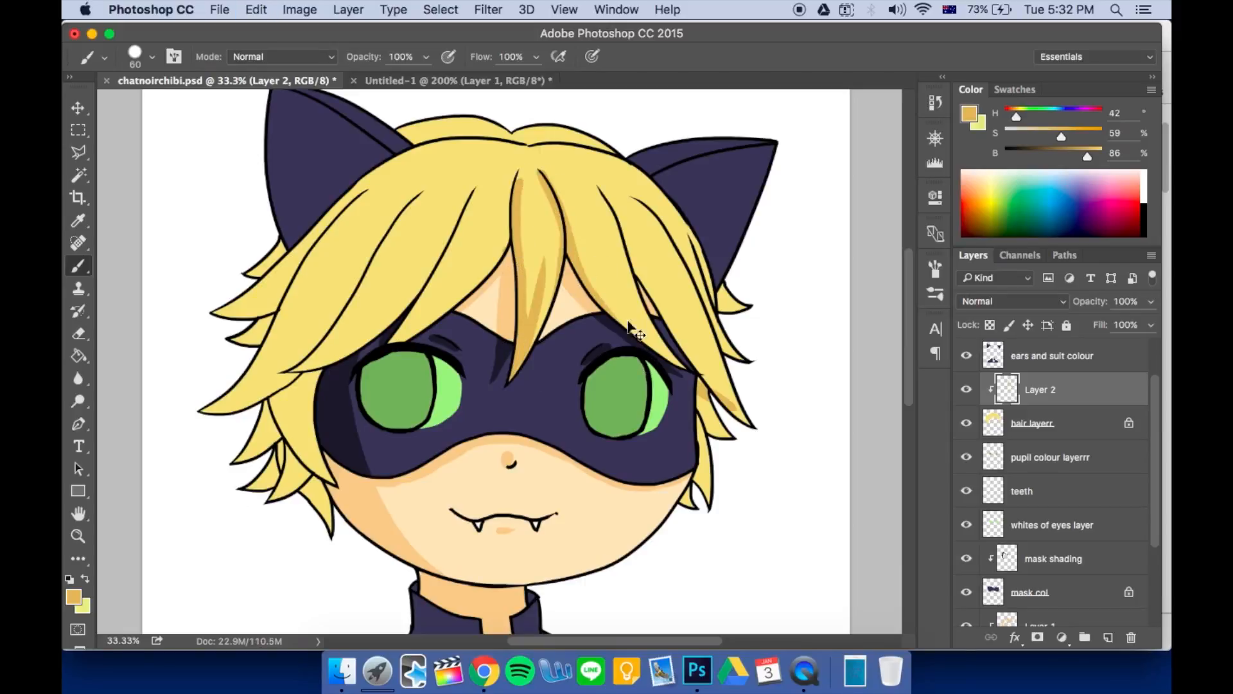
key(super+z)
drag(578, 270, 684, 365)
drag(592, 232, 668, 354)
mouse_move(602, 189)
mouse_down()
mouse_move(623, 274)
mouse_move(749, 424)
mouse_up()
drag(680, 281, 738, 379)
drag(676, 248, 744, 414)
key(super+z)
Brush tapered shadows into the fringe strand just left of the central one, stepping back over unwanted strokes
drag(501, 234, 398, 337)
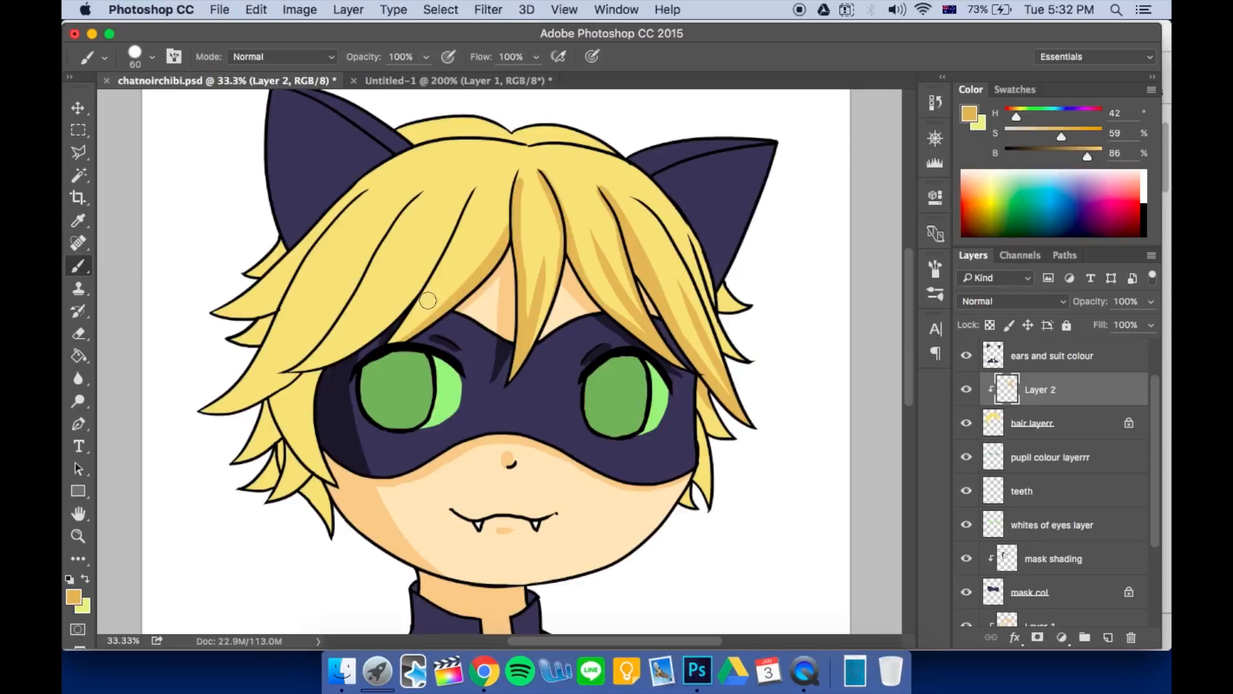
drag(489, 212, 414, 328)
drag(485, 177, 421, 318)
drag(465, 205, 440, 254)
key(super+alt+z)
key(super+alt+z)
key(super+alt+z)
key(super+alt+z)
key(super+alt+z)
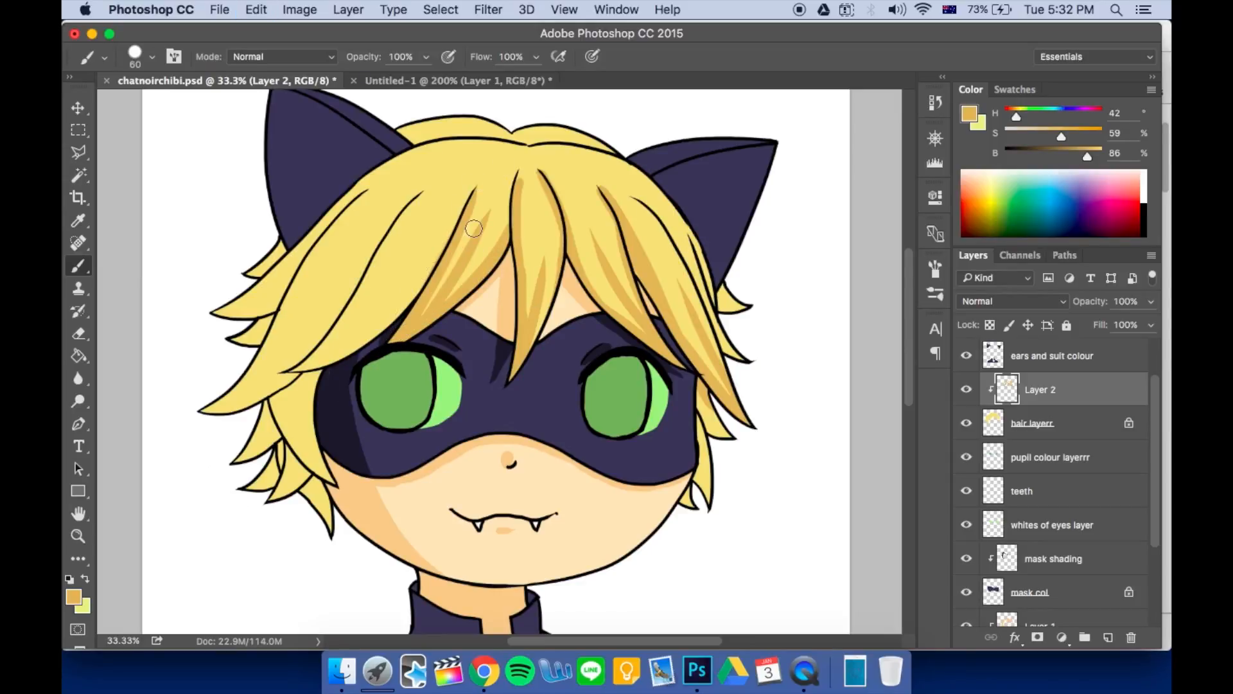
Shade the long fringe strands above the left eye, from the crown down to their tips, undoing unwanted strokes
drag(397, 339, 453, 264)
mouse_move(436, 186)
mouse_down()
mouse_move(324, 328)
mouse_move(263, 379)
mouse_up()
drag(337, 346, 409, 285)
mouse_move(322, 349)
mouse_down()
mouse_move(405, 214)
mouse_move(378, 268)
mouse_up()
key(super+alt+z)
key(super+alt+z)
drag(342, 331, 385, 252)
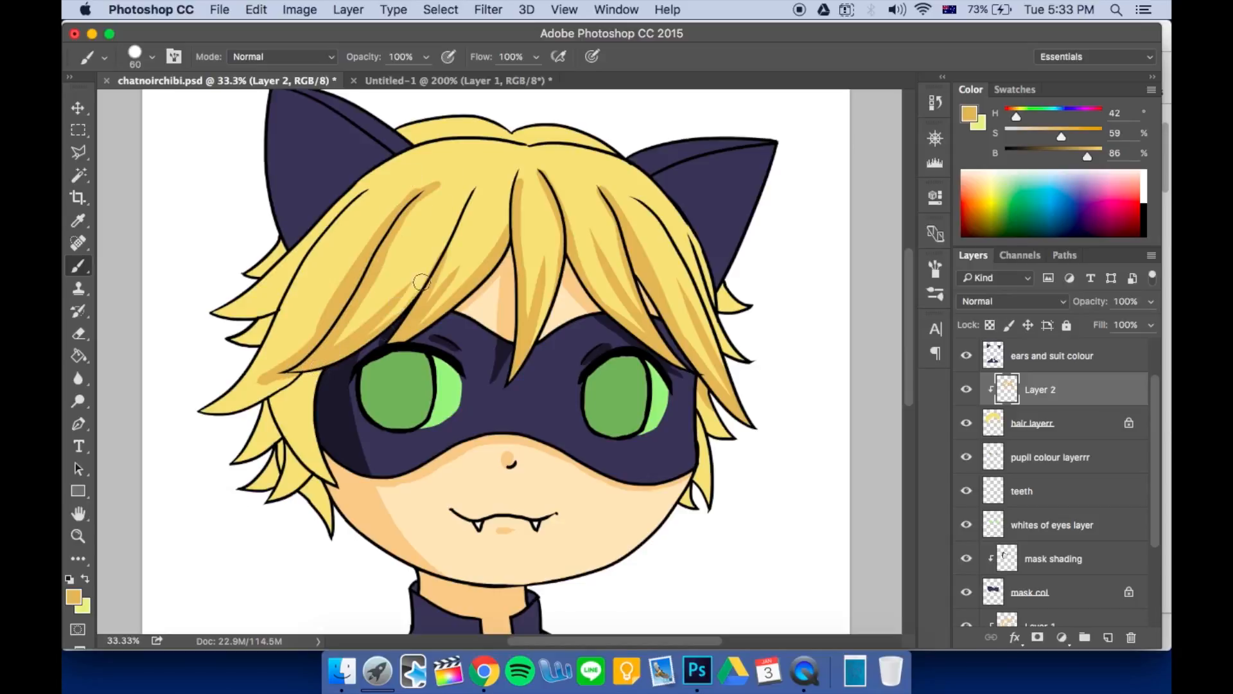
Reduce the brush to size 40 and shade along the outer fringe strand on the left of the head
key(e)
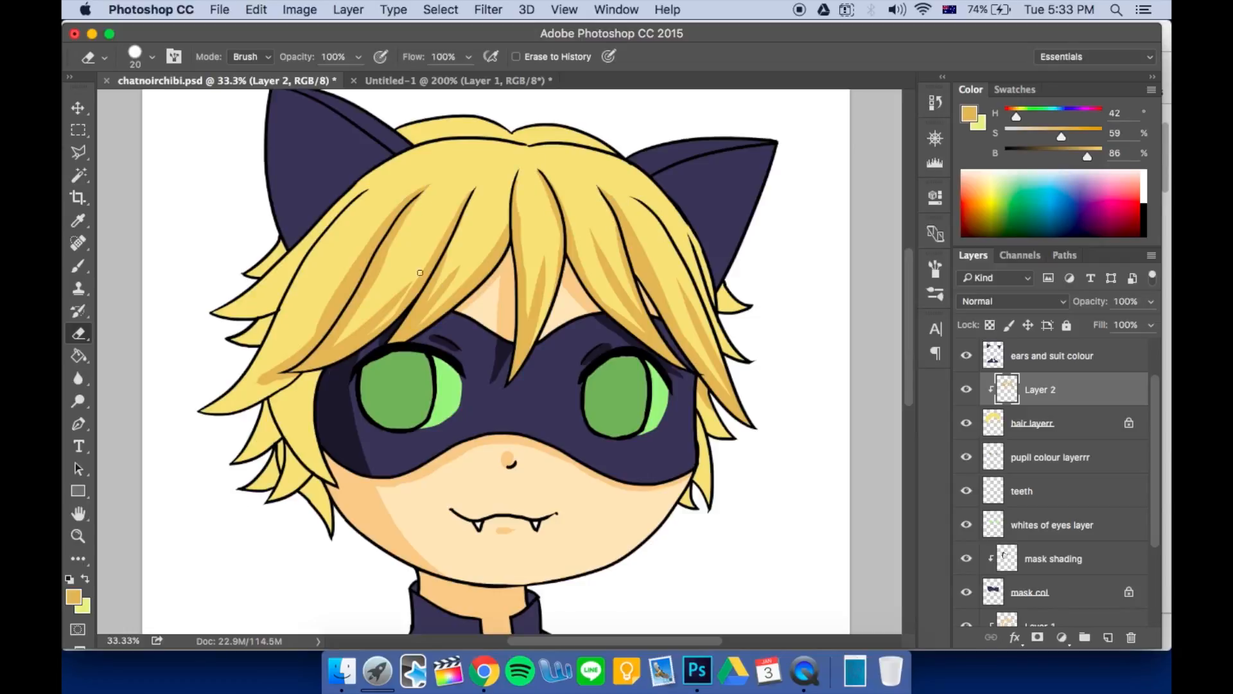
key(b)
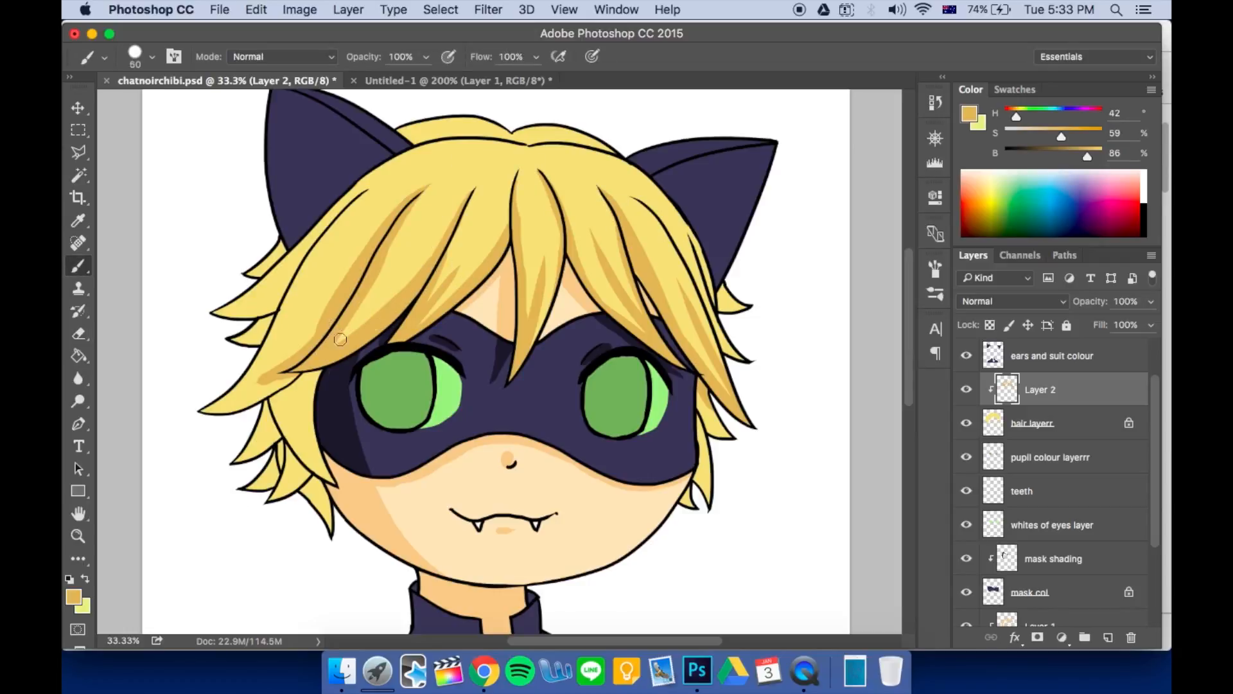
key(bracketleft)
key(bracketleft)
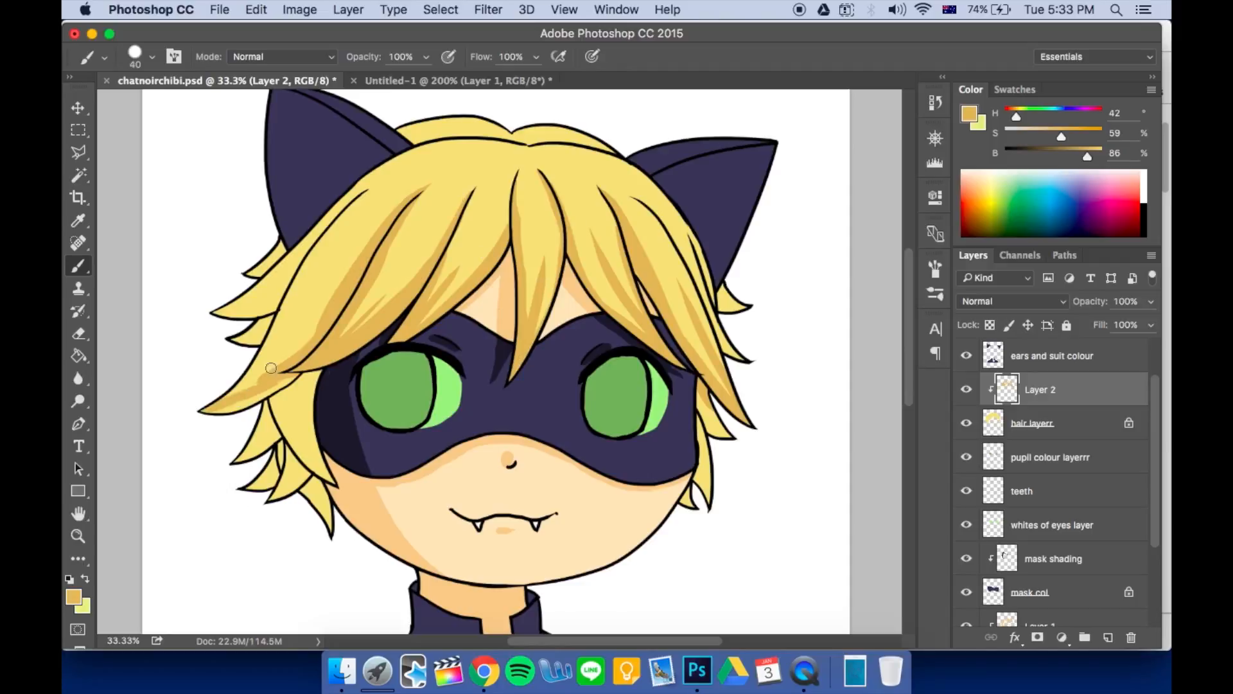
key(super+z)
mouse_move(323, 369)
mouse_down()
mouse_move(267, 428)
mouse_move(295, 494)
mouse_move(246, 450)
mouse_move(243, 303)
mouse_move(265, 284)
mouse_move(231, 351)
mouse_move(246, 362)
mouse_move(212, 412)
mouse_move(276, 384)
mouse_move(228, 388)
mouse_move(326, 315)
mouse_move(270, 357)
mouse_move(251, 288)
mouse_move(279, 285)
mouse_move(382, 191)
mouse_up()
Enlarge the brush to 80 and fill the hair tufts beside the left cheek with the shading colour
key(bracketright)
key(bracketright)
key(bracketright)
key(bracketright)
key(e)
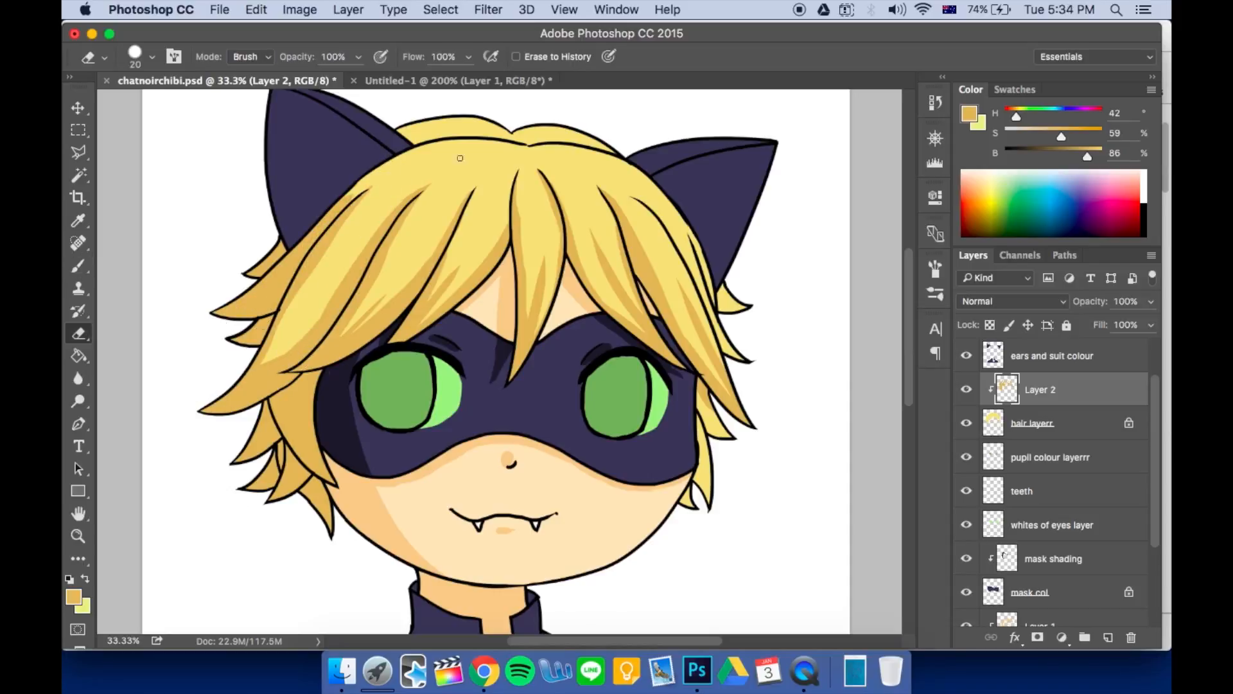
key(b)
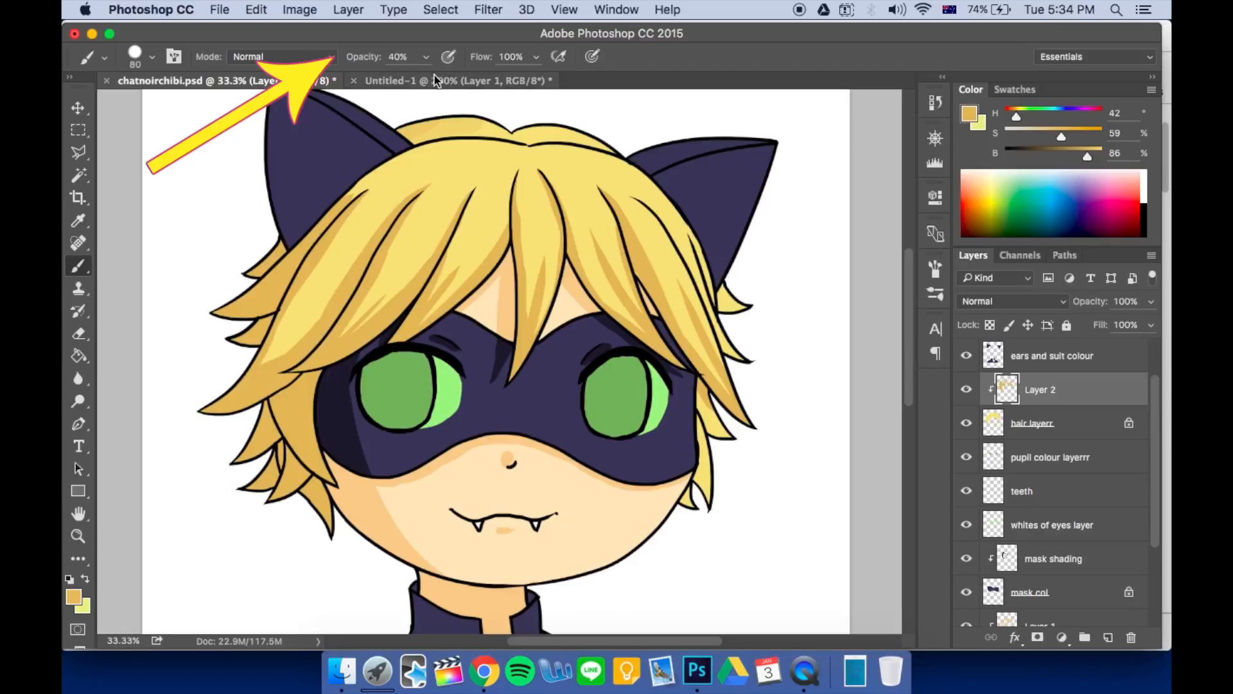
Restore 100% brush opacity, reduce the brush to size 40, and shade along the crown line and the tufts beside the right cheek
key(0)
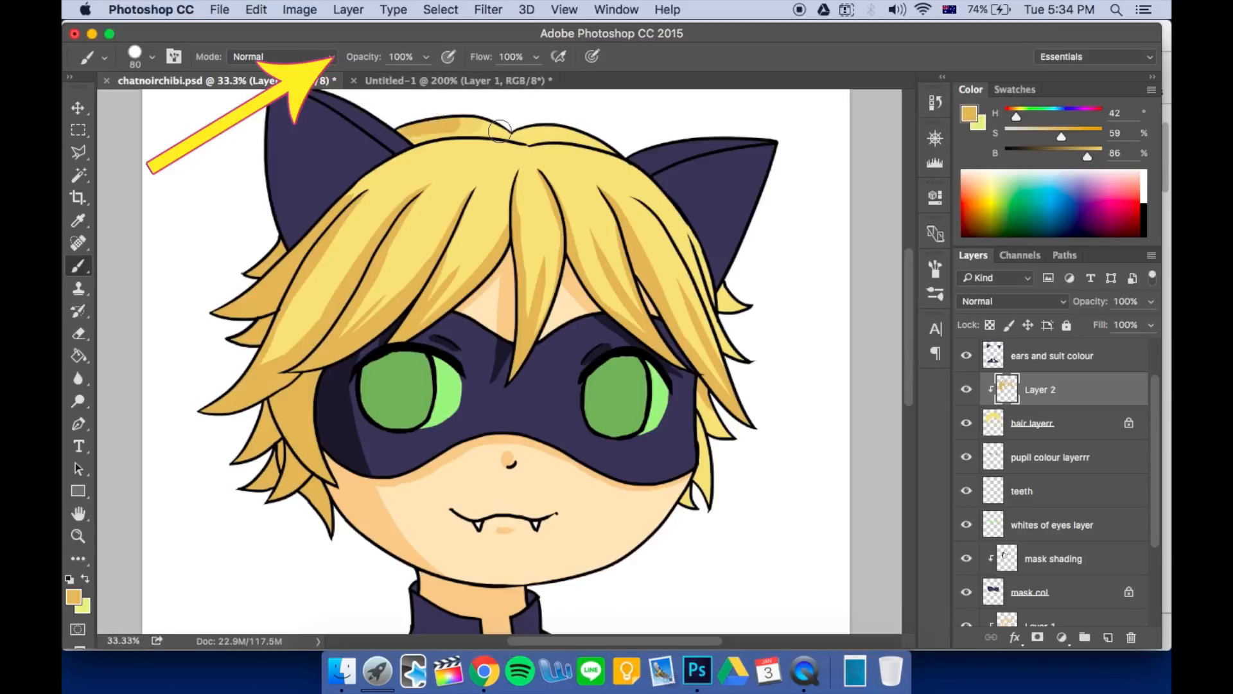
key(bracketleft)
key(bracketleft)
key(bracketleft)
key(bracketleft)
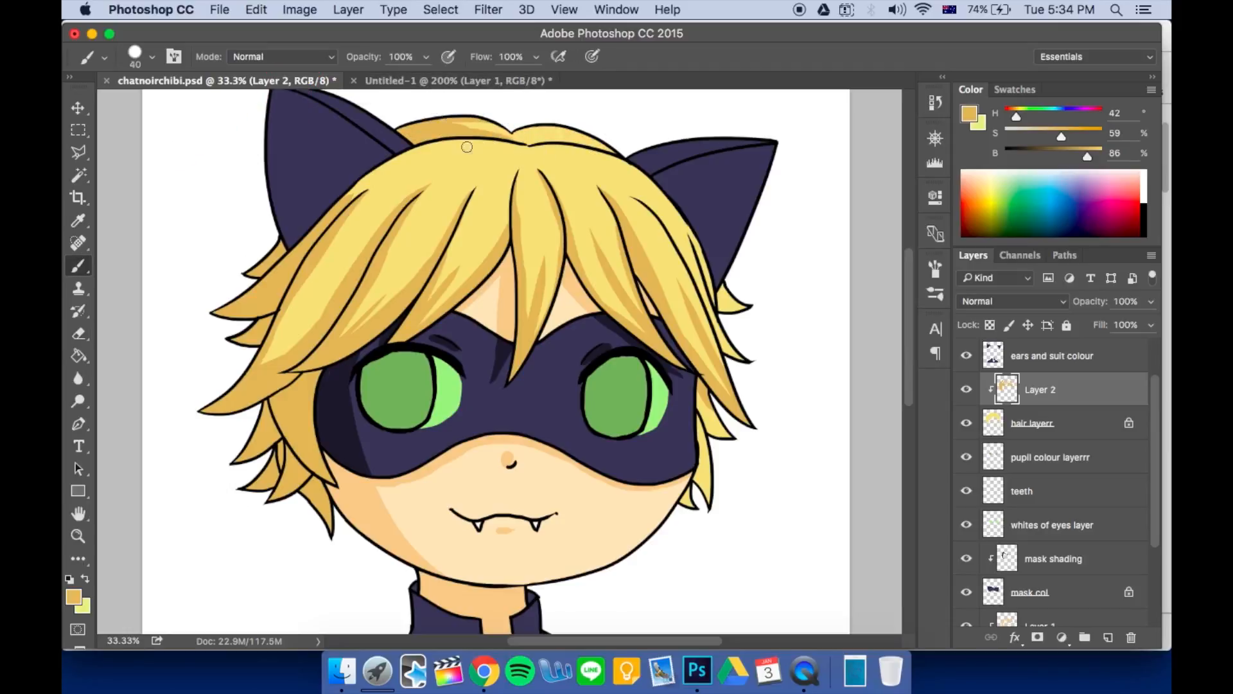
drag(449, 140, 350, 191)
mouse_move(527, 148)
mouse_down()
mouse_move(627, 162)
mouse_move(676, 210)
mouse_up()
drag(698, 393, 721, 437)
drag(701, 437, 702, 492)
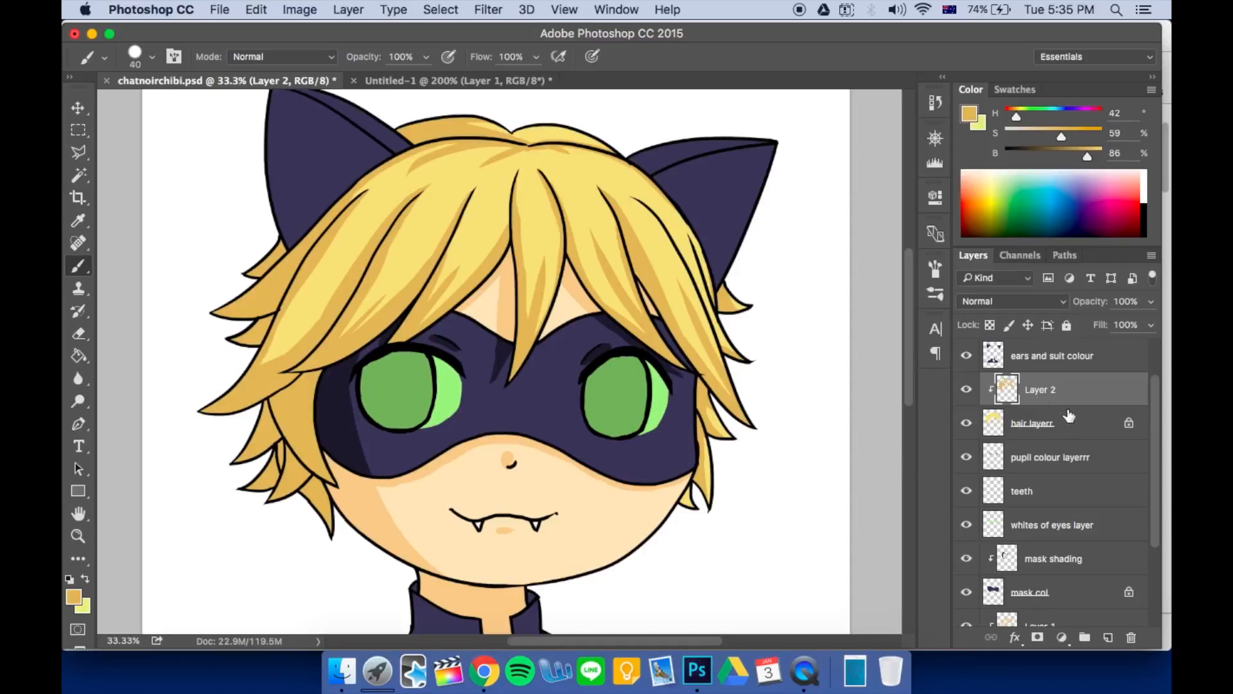
Rename the clipped shading layer above the hair layer as "hair shading"
double_click(1039, 389)
text(hair shading)
key(Return)
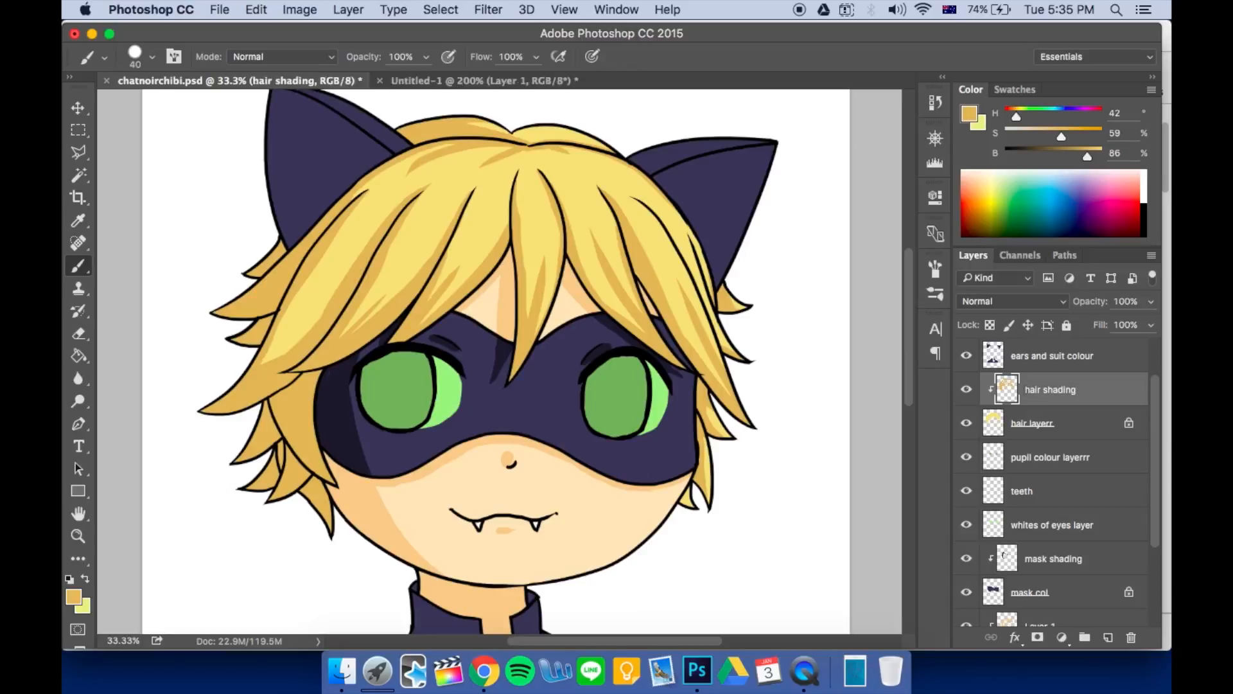
Add a new clipped layer above the hair shading layer and name it "light parts"
click(1085, 426)
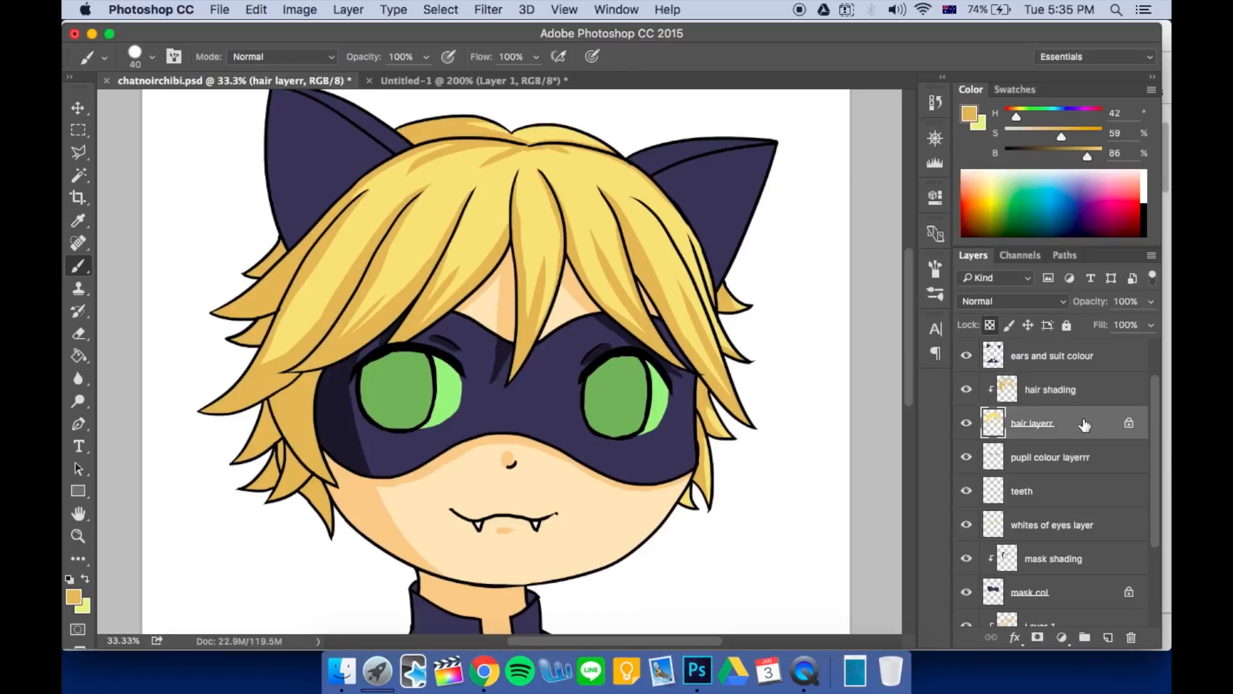
click(1109, 639)
drag(1082, 427, 1080, 384)
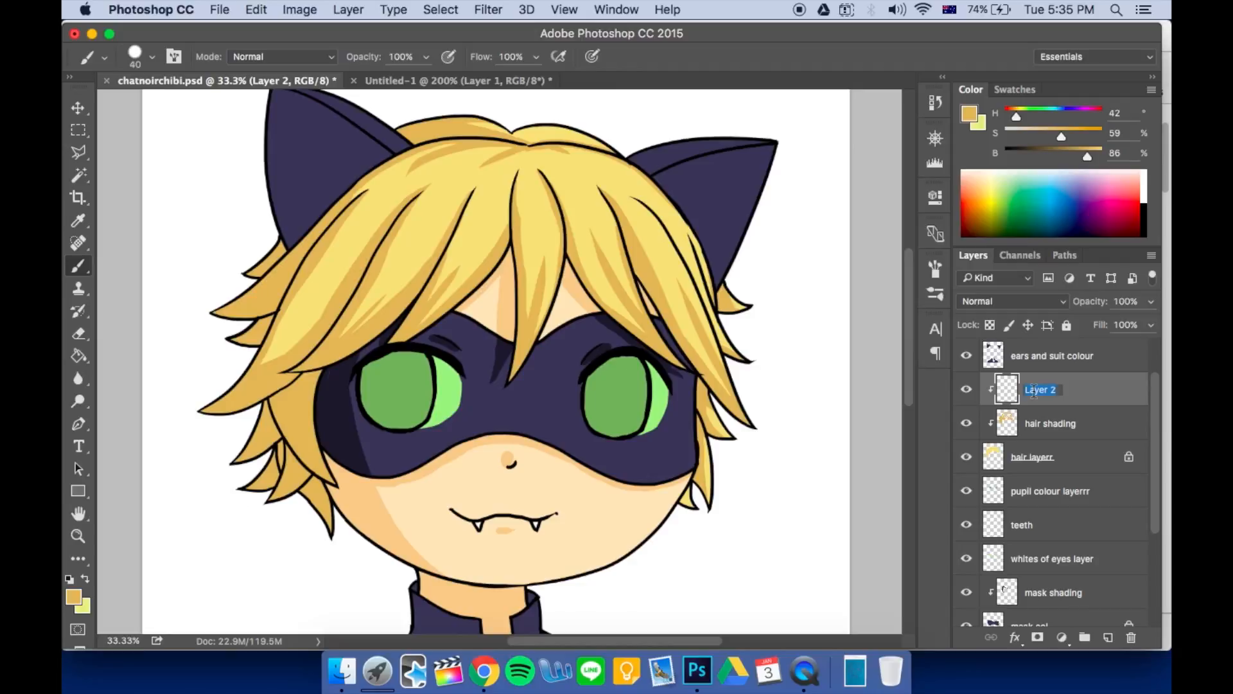
key(BackSpace)
key(Return)
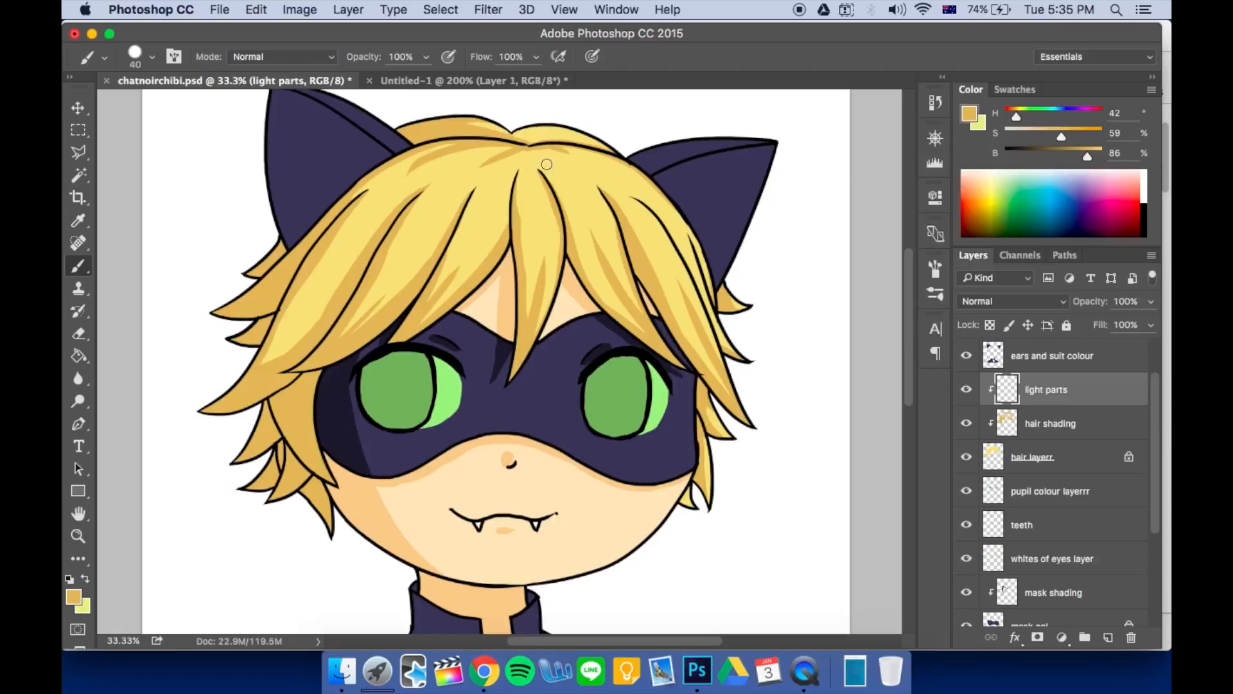
Sample the hair's yellow, lighten it to H 49, S 30, B 96, and scribble a zigzag highlight band across the fringe
alt+click(578, 181)
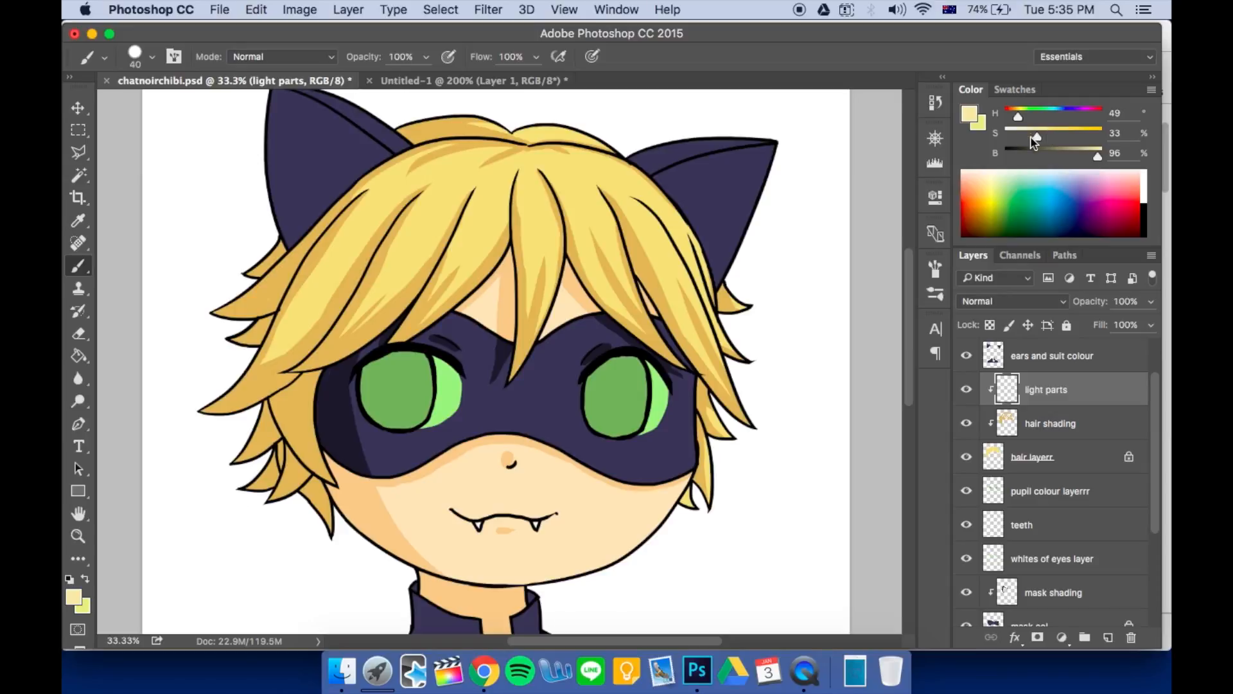
drag(1036, 137, 1034, 138)
drag(578, 199, 601, 270)
key(super+z)
mouse_move(578, 210)
mouse_down()
mouse_move(595, 282)
mouse_move(607, 286)
mouse_up()
key(super+z)
mouse_move(642, 244)
mouse_down()
mouse_move(617, 217)
mouse_move(592, 219)
mouse_move(553, 254)
mouse_move(381, 218)
mouse_up()
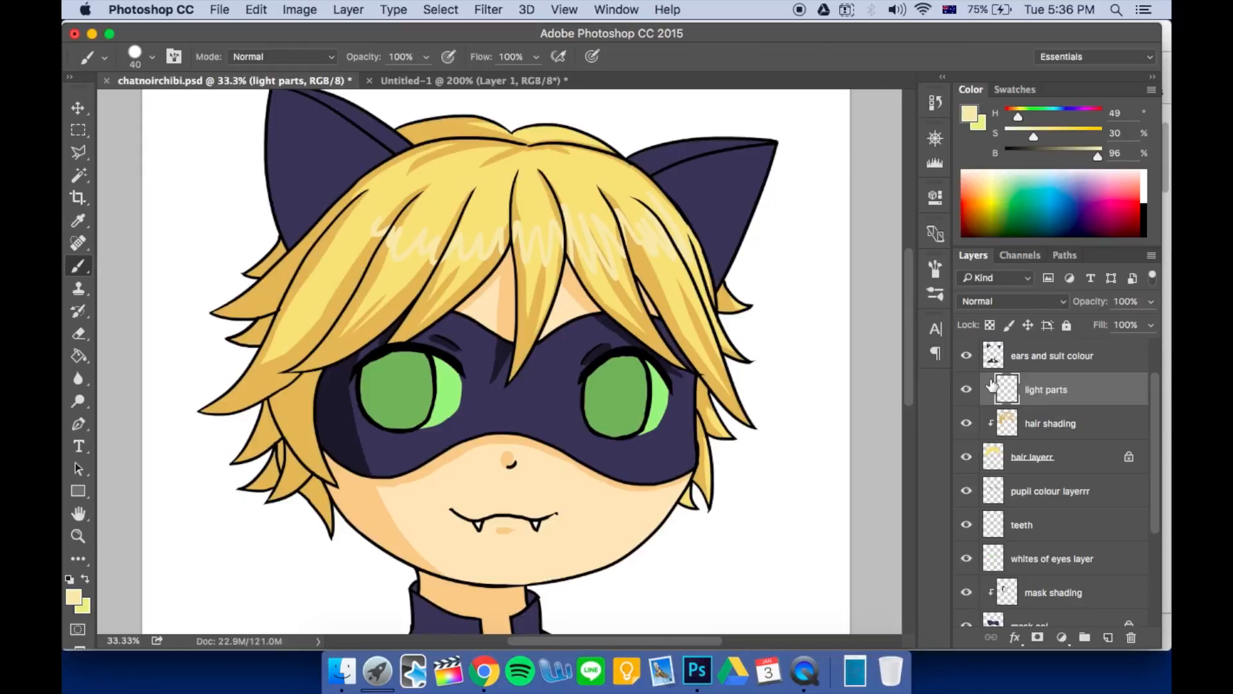
Try Soft Light on the light parts layer and settle on the Hard Light blend mode
click(1063, 302)
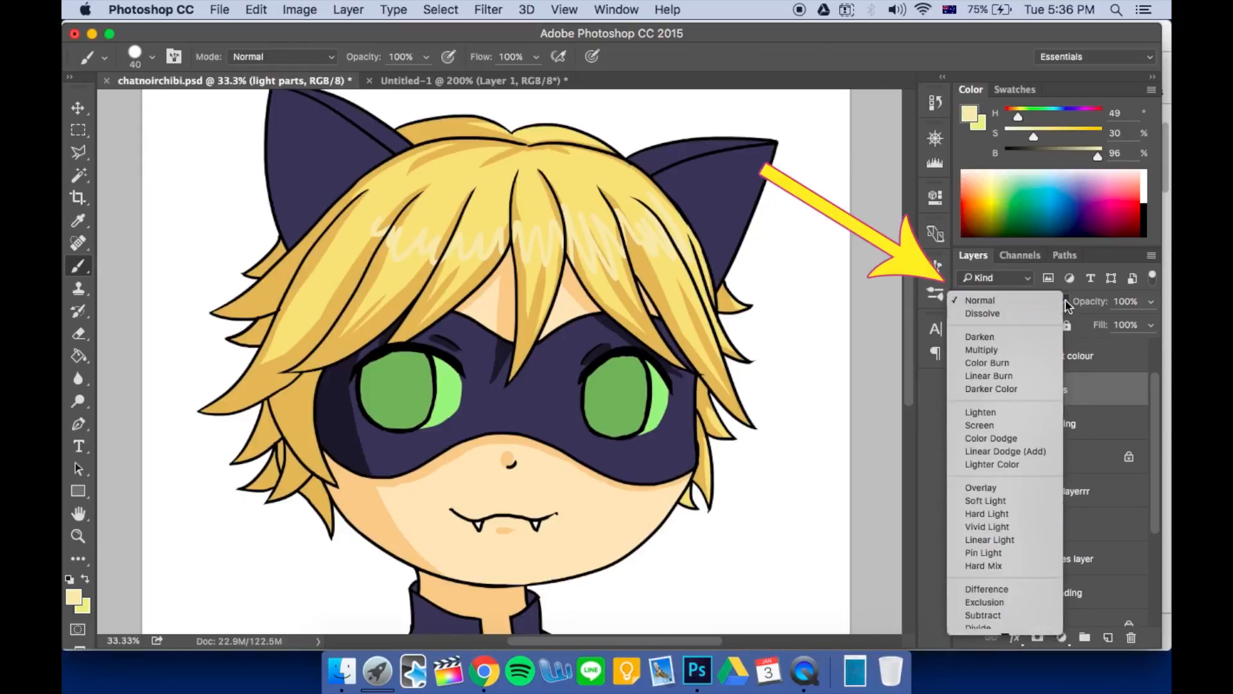
click(1065, 307)
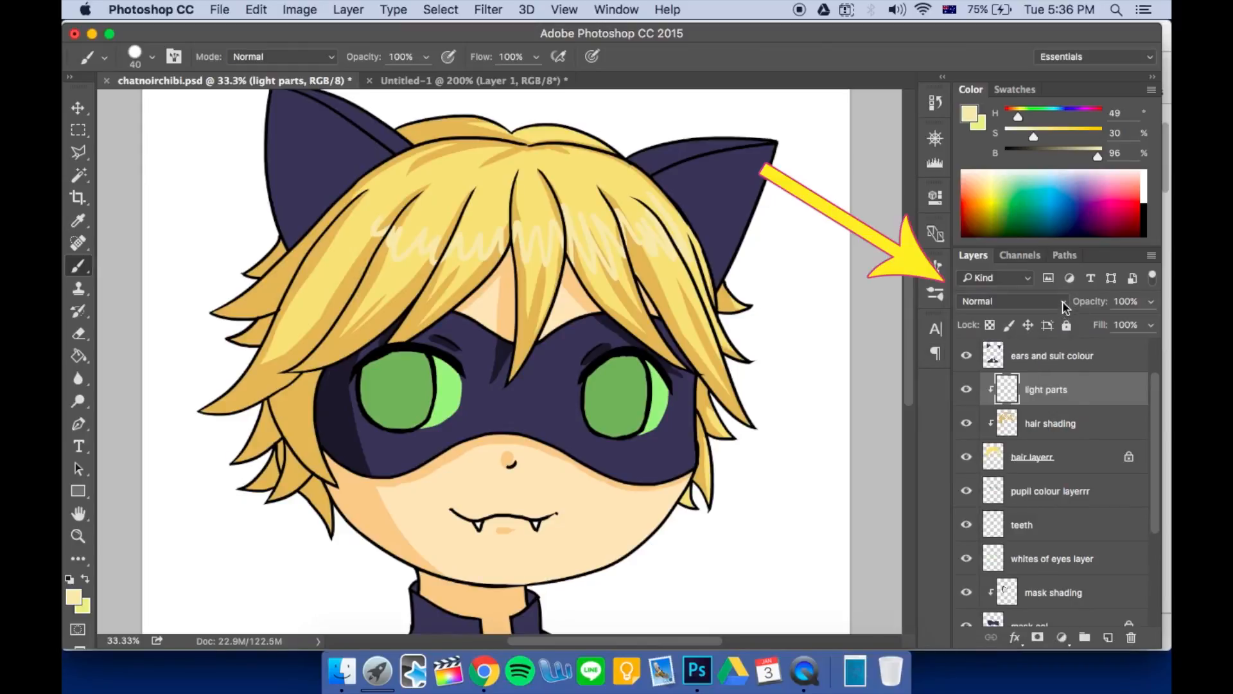
click(1063, 307)
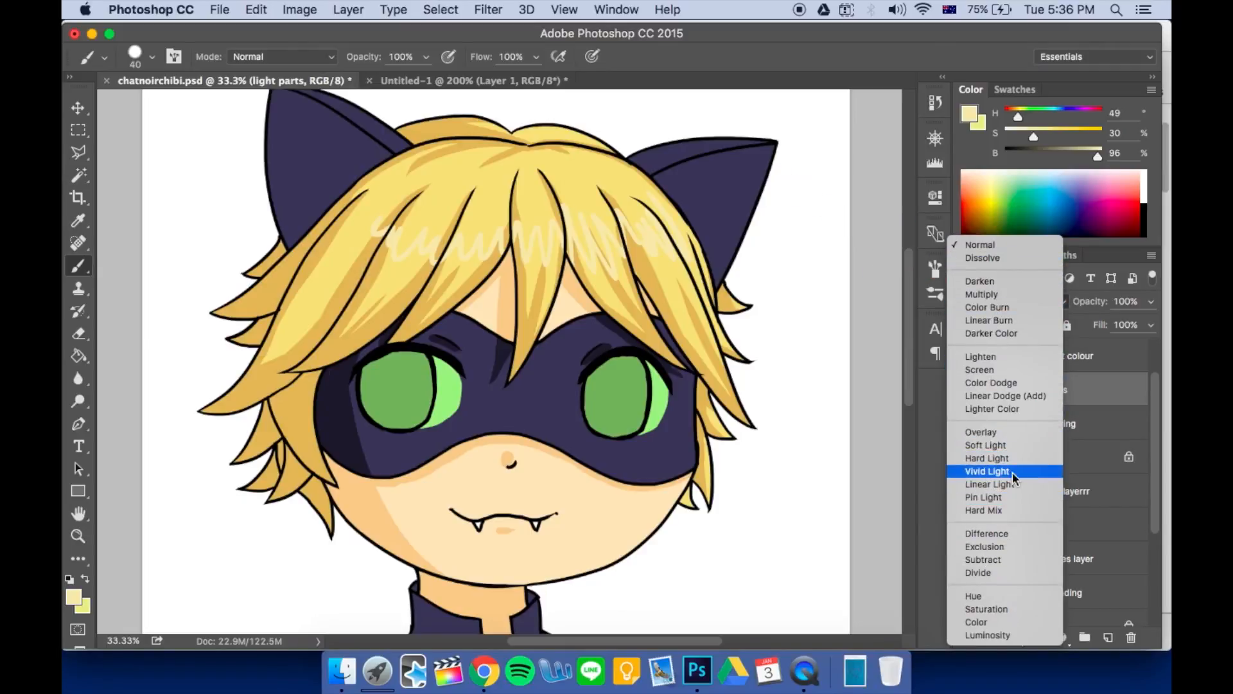
click(1015, 446)
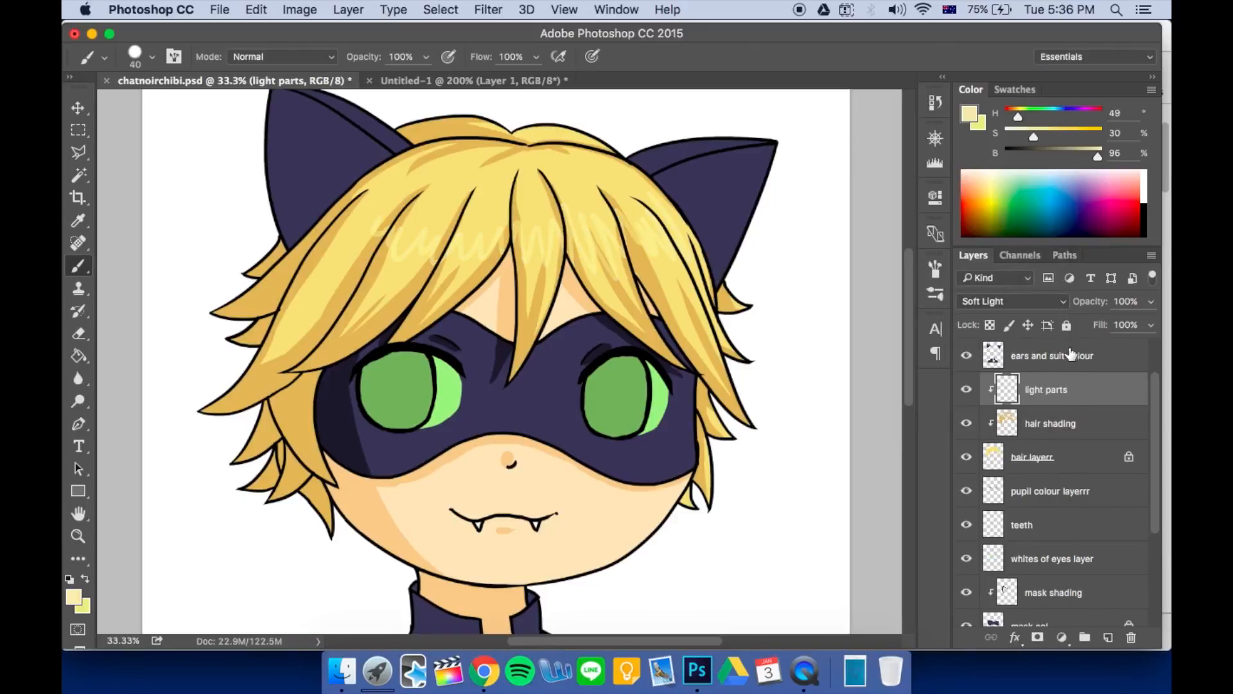
click(1060, 300)
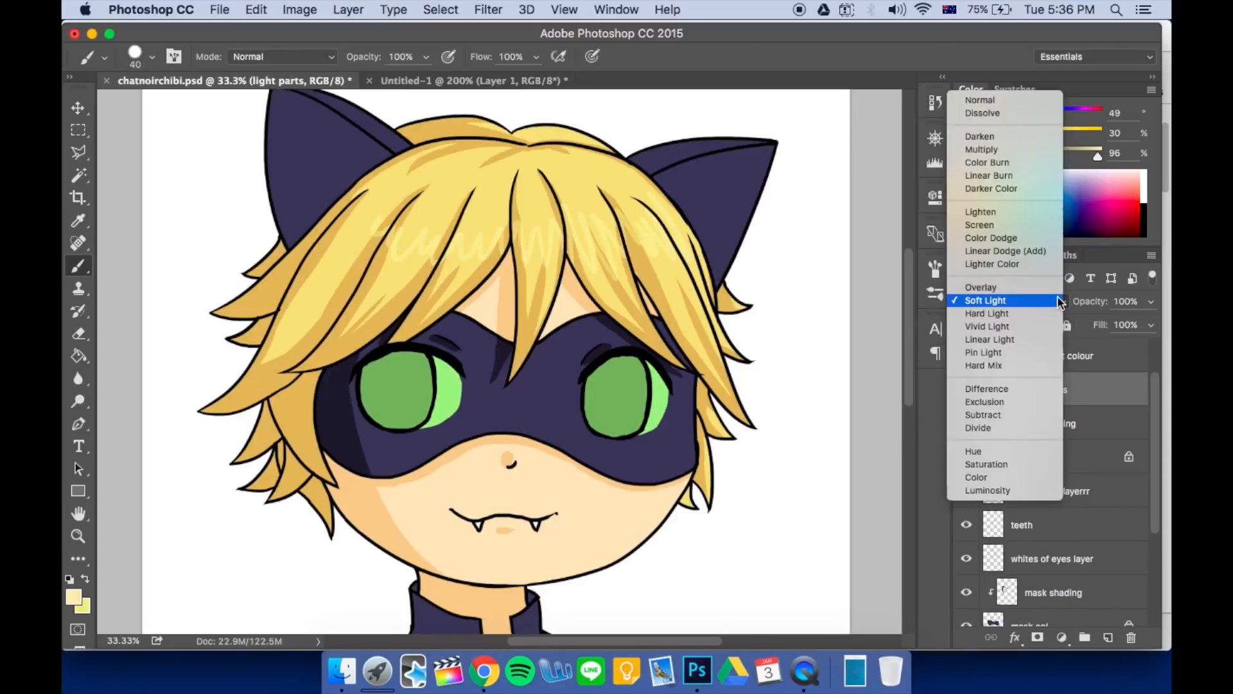
click(1029, 315)
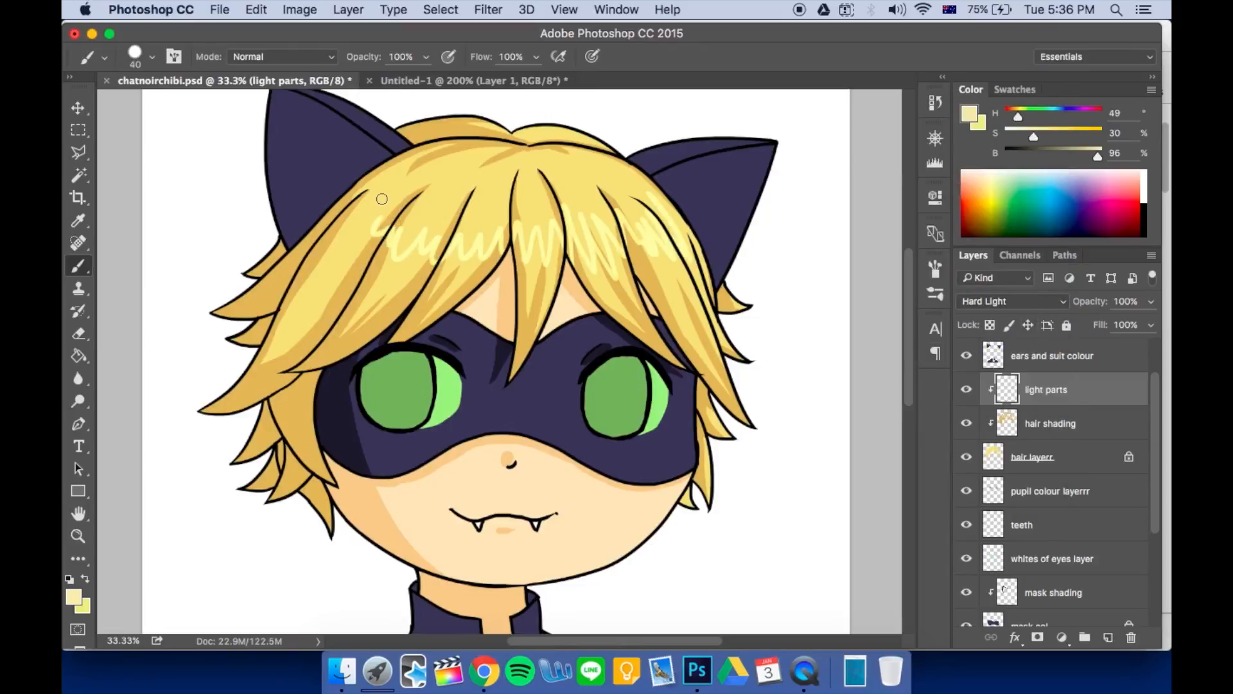
Enlarge the brush to 80 and paint a broad, solid highlight band across the whole fringe
key(bracketright)
key(bracketright)
mouse_move(374, 202)
mouse_down()
mouse_move(409, 239)
mouse_move(486, 226)
mouse_move(491, 245)
mouse_move(533, 251)
mouse_move(605, 242)
mouse_move(642, 272)
mouse_move(668, 250)
mouse_move(661, 212)
mouse_move(682, 234)
mouse_up()
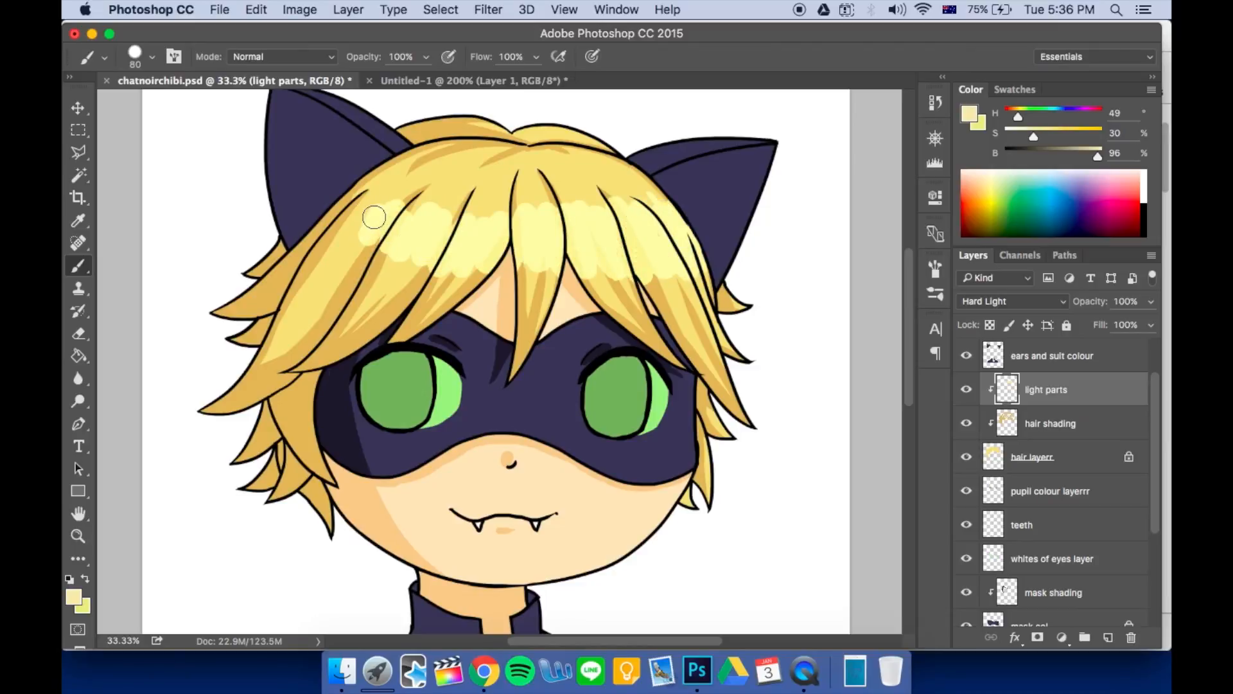
drag(374, 216, 364, 216)
Trim the upper and lower edges of the highlight band into curved arcs with the Eraser at size 90
key(e)
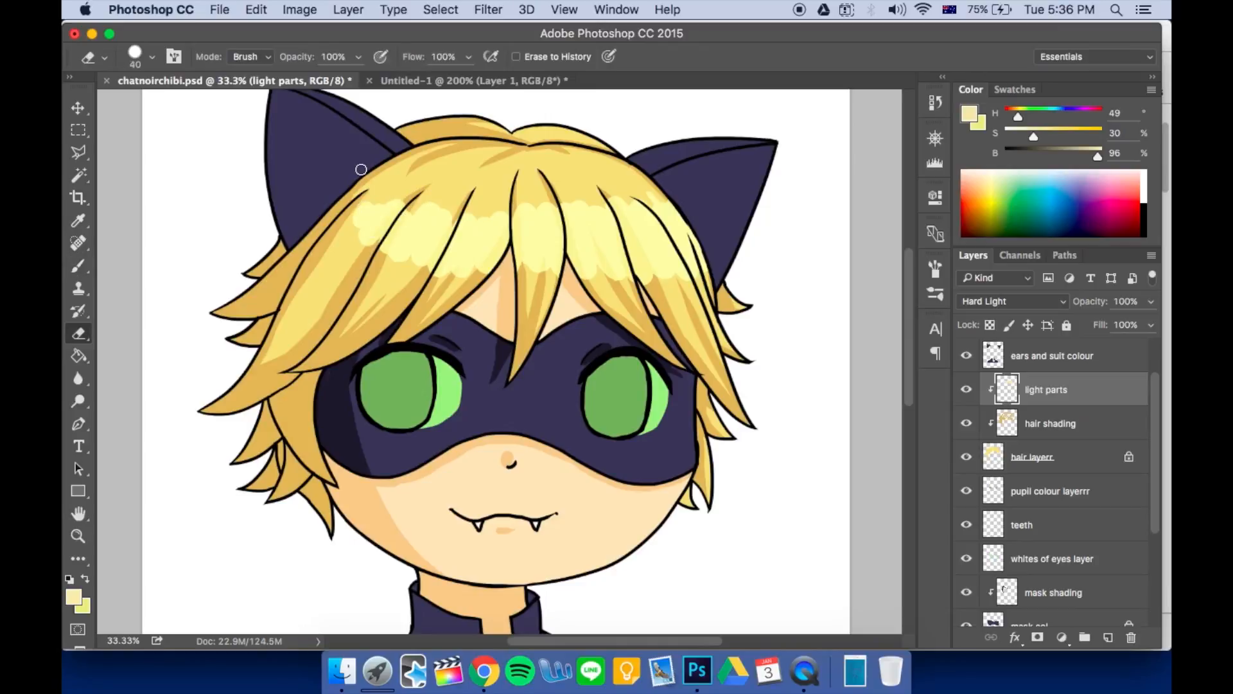
key(bracketright)
key(bracketright)
key(bracketright)
mouse_move(406, 215)
mouse_down()
mouse_move(555, 211)
mouse_move(627, 196)
mouse_move(638, 179)
mouse_up()
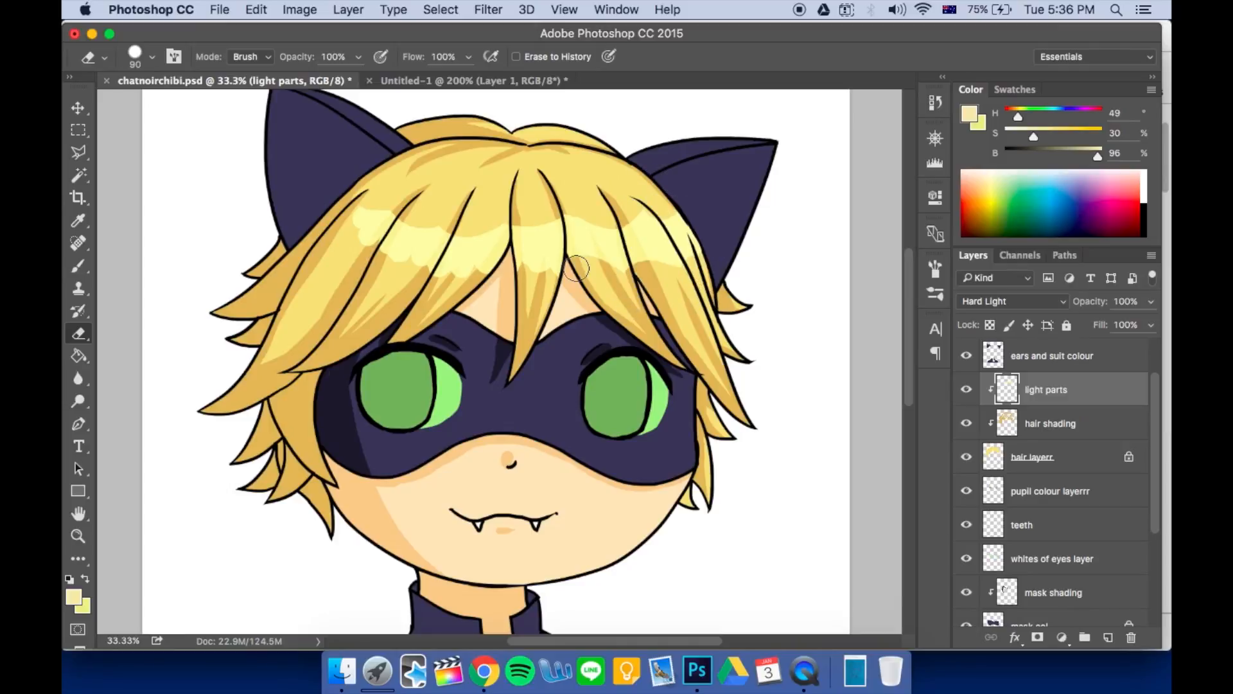
mouse_move(510, 268)
mouse_down()
mouse_move(487, 283)
mouse_move(462, 268)
mouse_move(434, 285)
mouse_move(394, 243)
mouse_move(347, 224)
mouse_move(369, 236)
mouse_up()
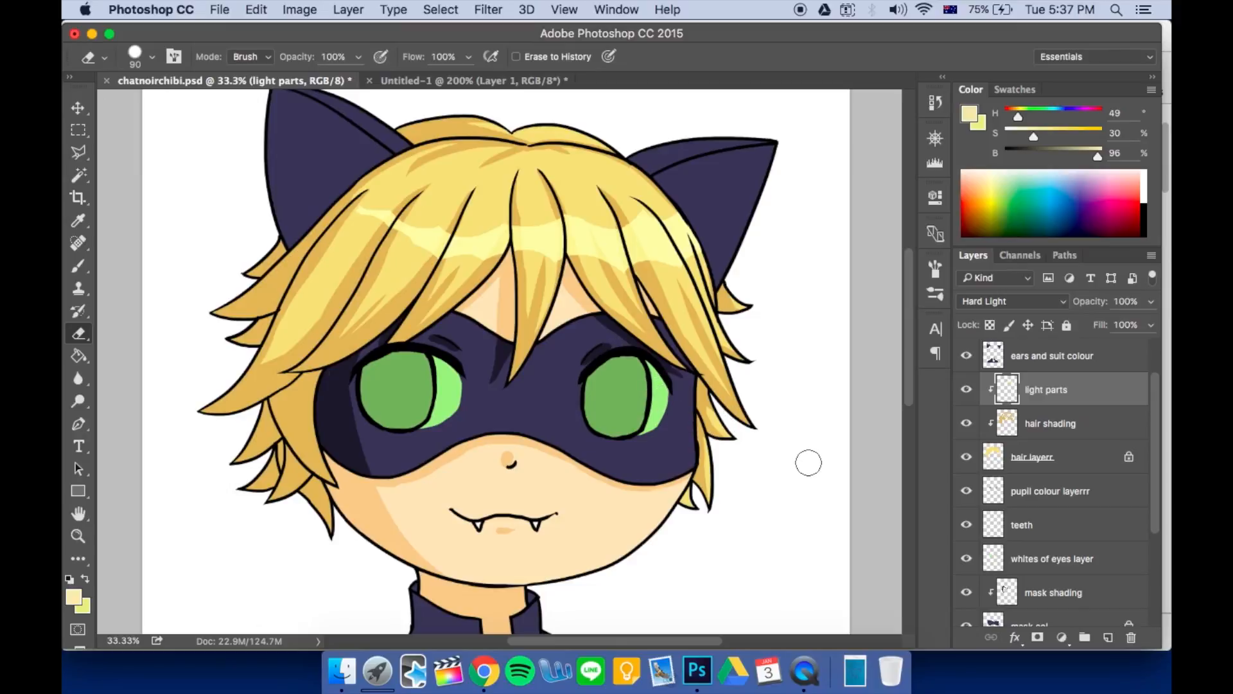
Add a new layer named "shading ears and suit" clipped to the ears and suit colour layer, and switch to the Brush
key(super+minus)
key(super+minus)
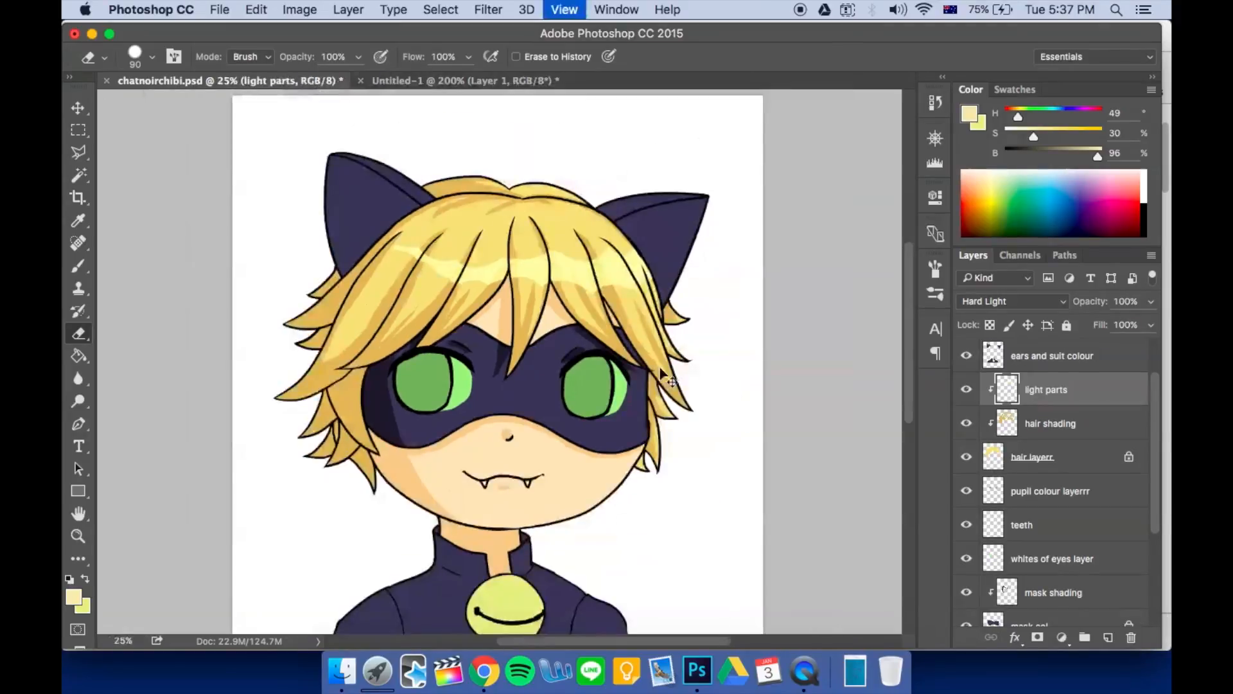
key(super+plus)
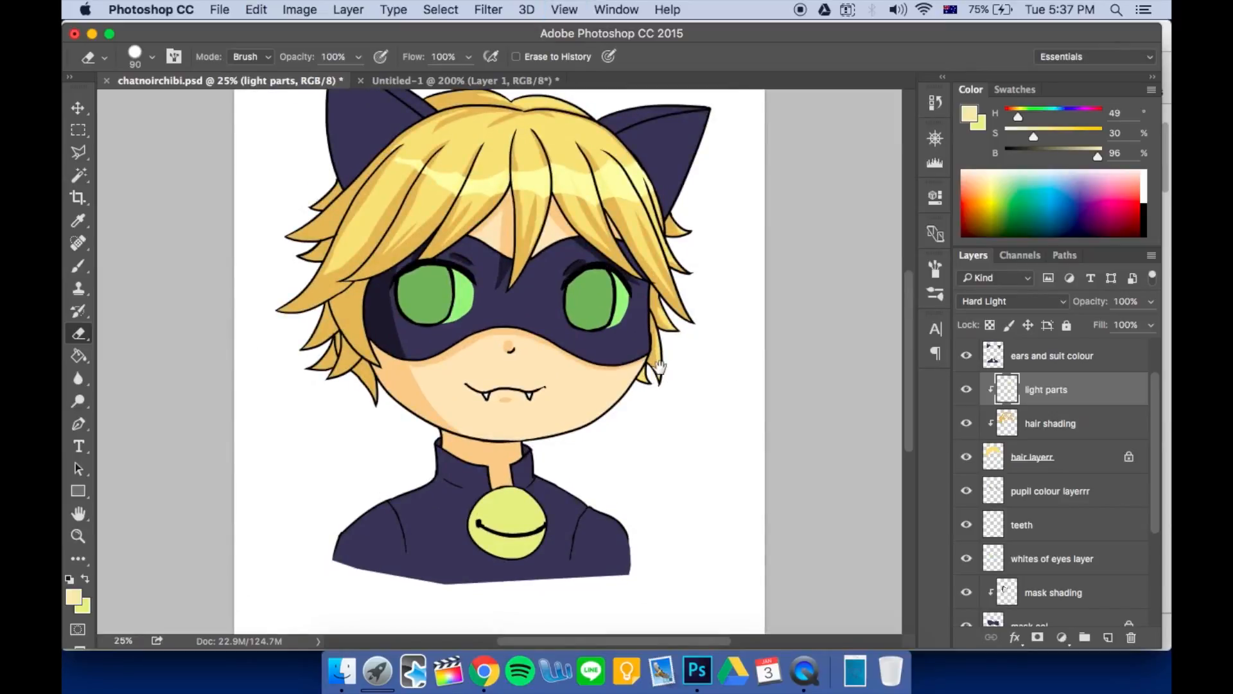
drag(617, 222, 614, 257)
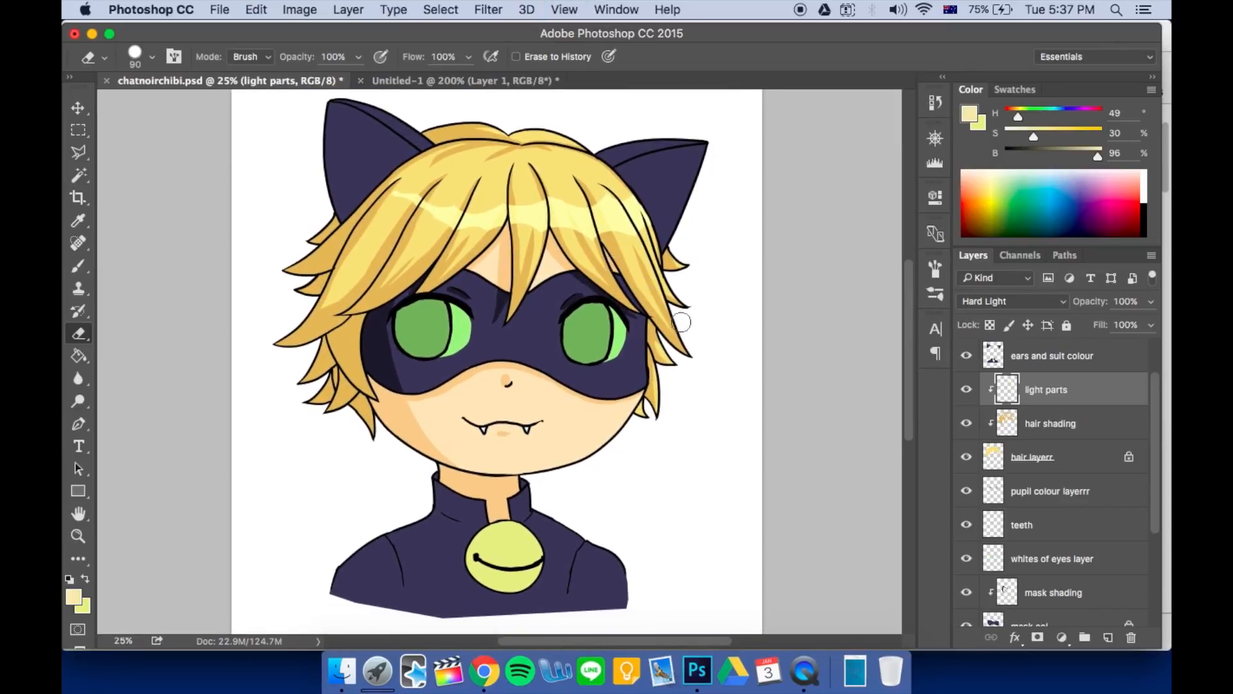
scroll(1092, 395, up, 2)
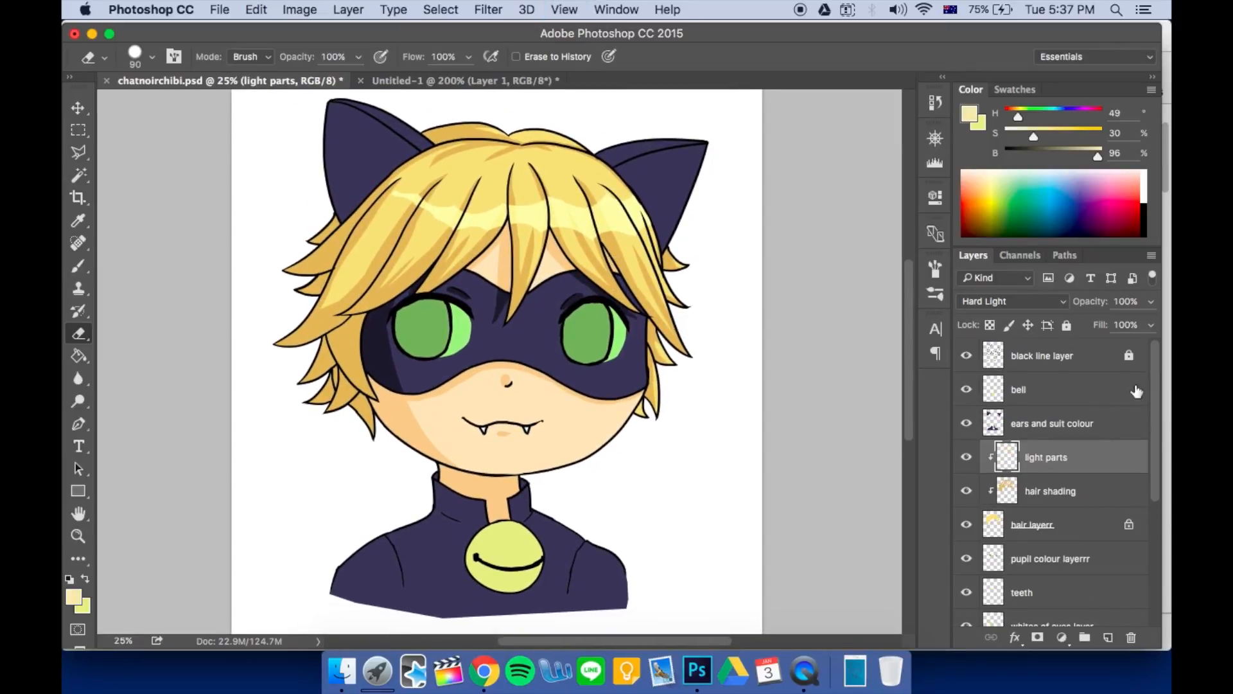
click(1079, 428)
key(super+shift+n)
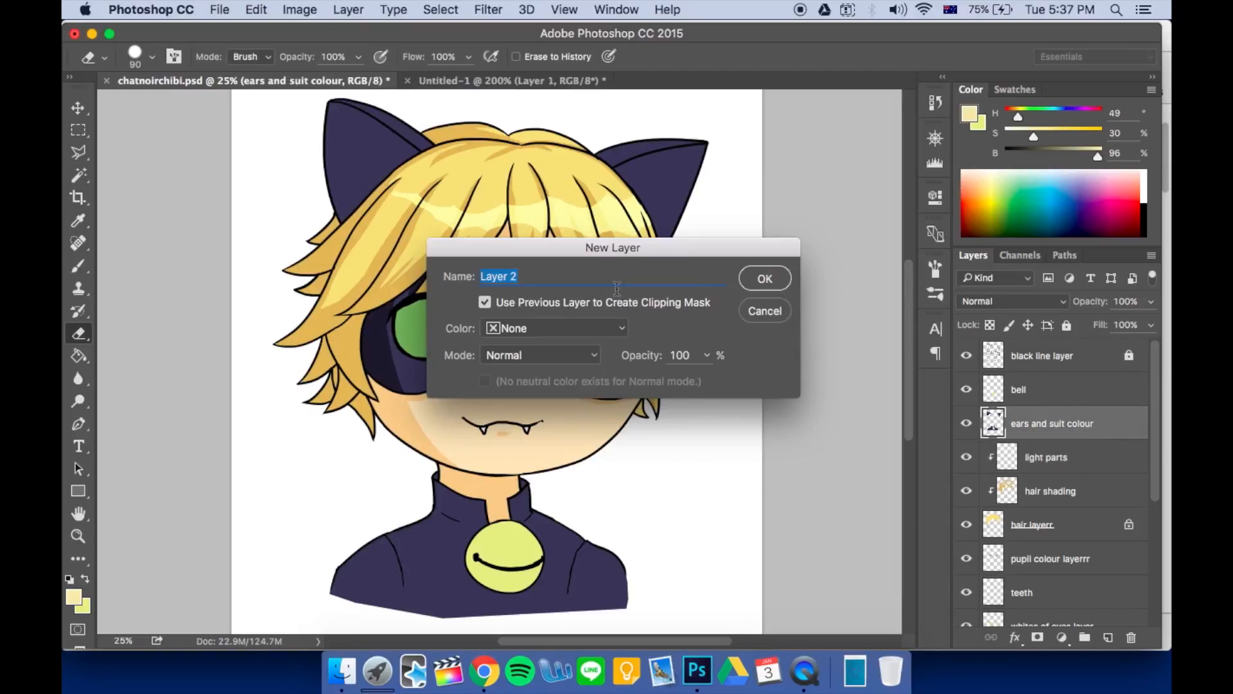
text(shading ears)
key(Return)
key(b)
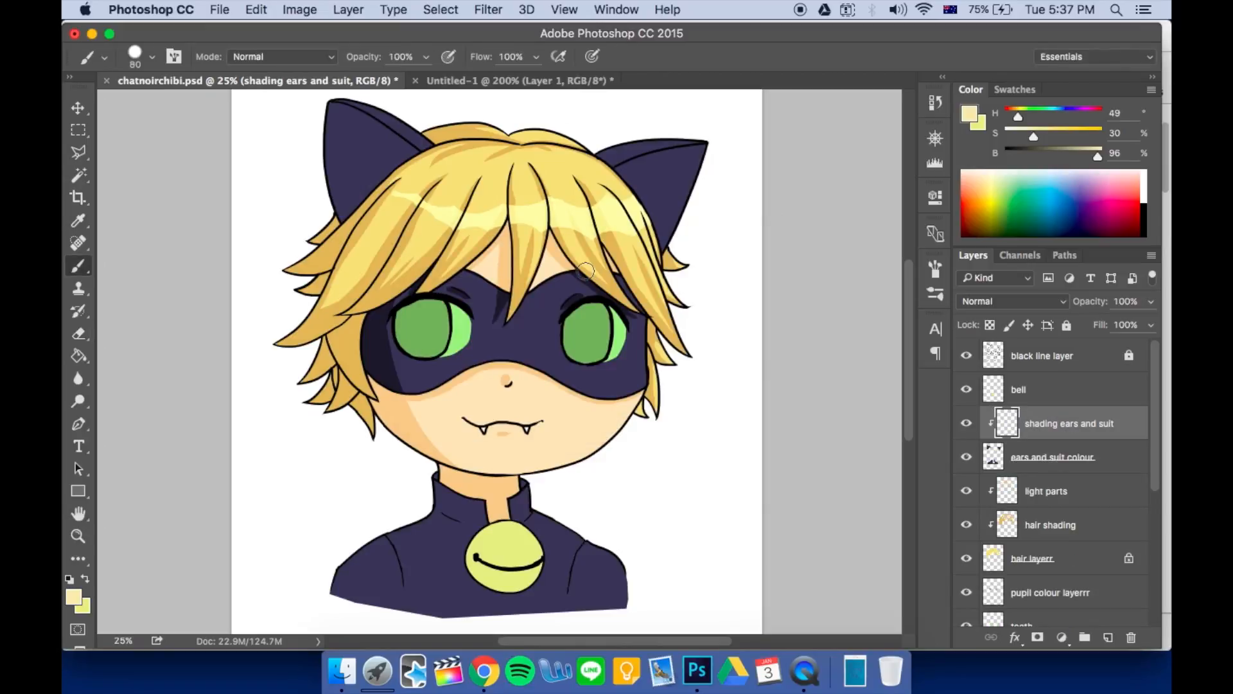
Sample the dark navy from the mask's shadow and paint shading on the suit's left shoulder, collar and around the bell
alt+click(390, 341)
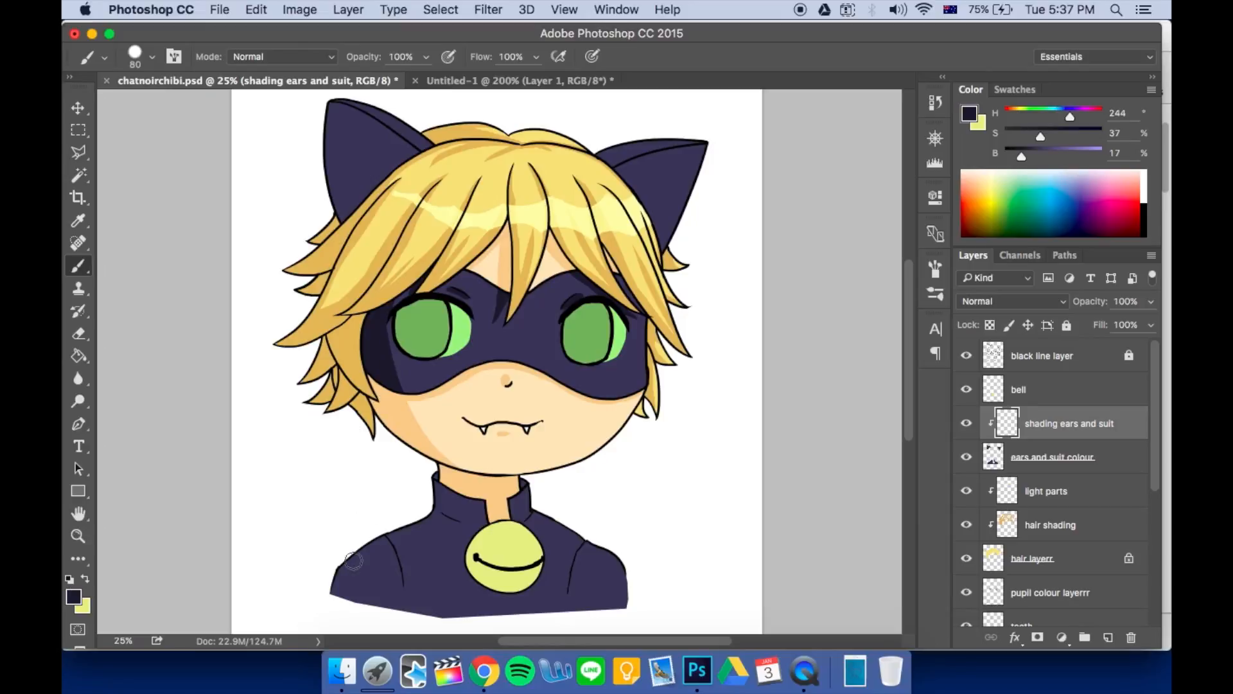
mouse_move(353, 556)
mouse_down()
mouse_move(341, 581)
mouse_move(358, 568)
mouse_move(475, 578)
mouse_move(428, 546)
mouse_up()
drag(522, 488, 509, 511)
Paint dark navy shading on both cat ears and trim the right ear's shadow with the Eraser
key(super+plus)
scroll(638, 166, up, 5)
mouse_move(385, 267)
mouse_down()
mouse_move(289, 210)
mouse_move(292, 343)
mouse_up()
drag(765, 257, 707, 278)
key(e)
drag(694, 321, 765, 267)
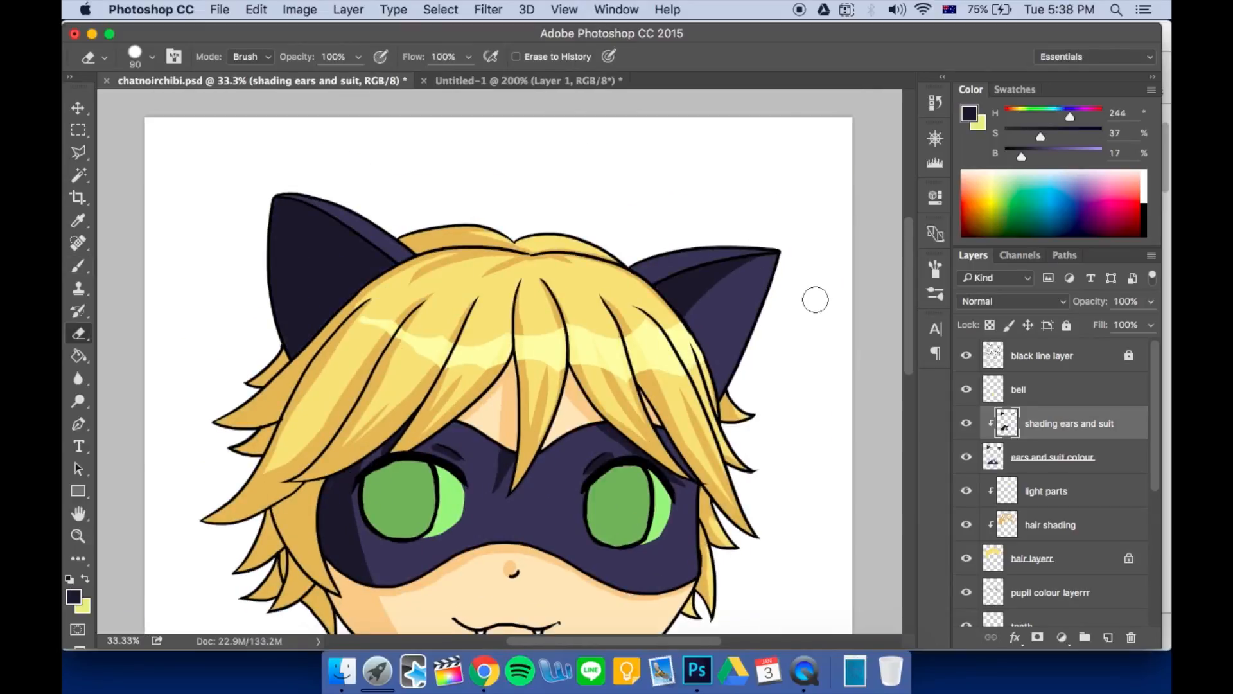
On the mask shading layer, paint a dark navy shadow under the fringe at the mask's upper right edge
drag(751, 416, 745, 266)
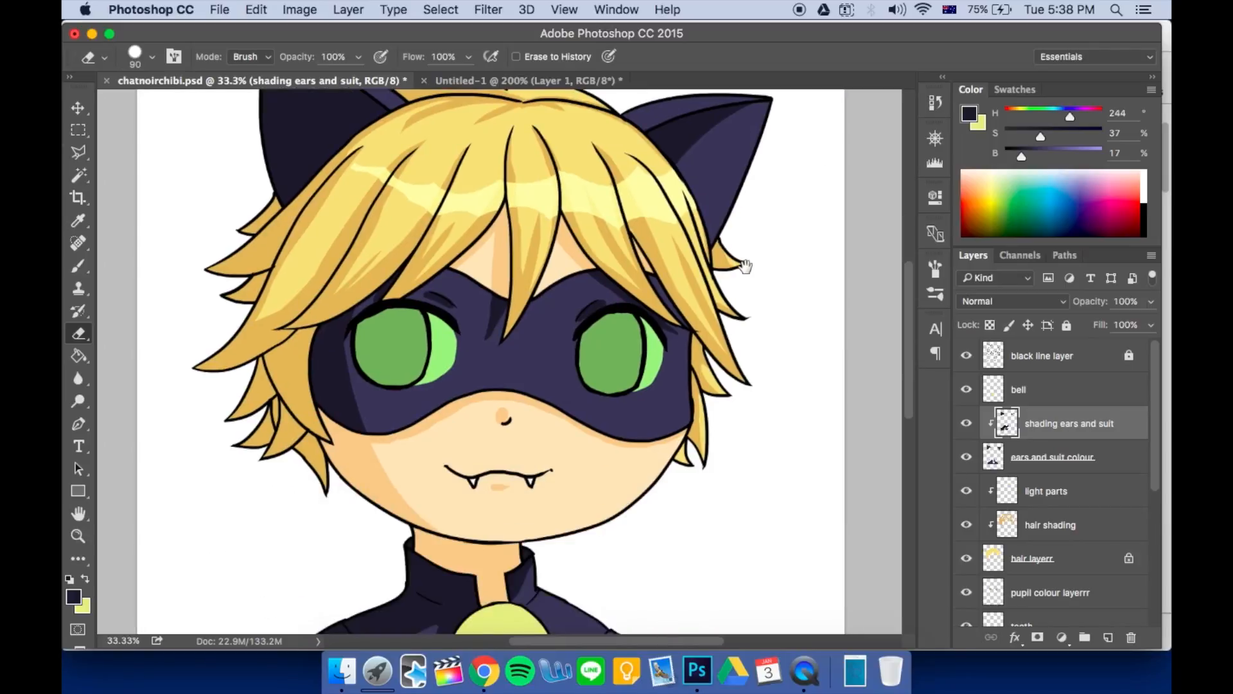
key(b)
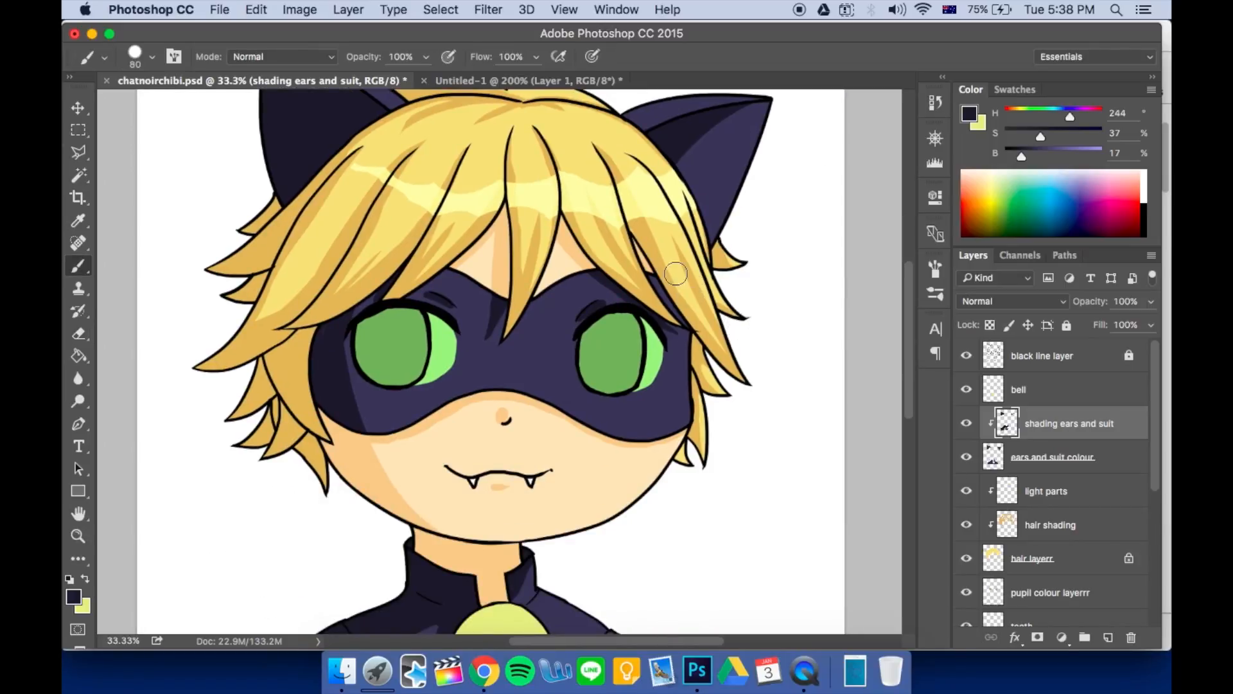
scroll(1147, 437, down, 5)
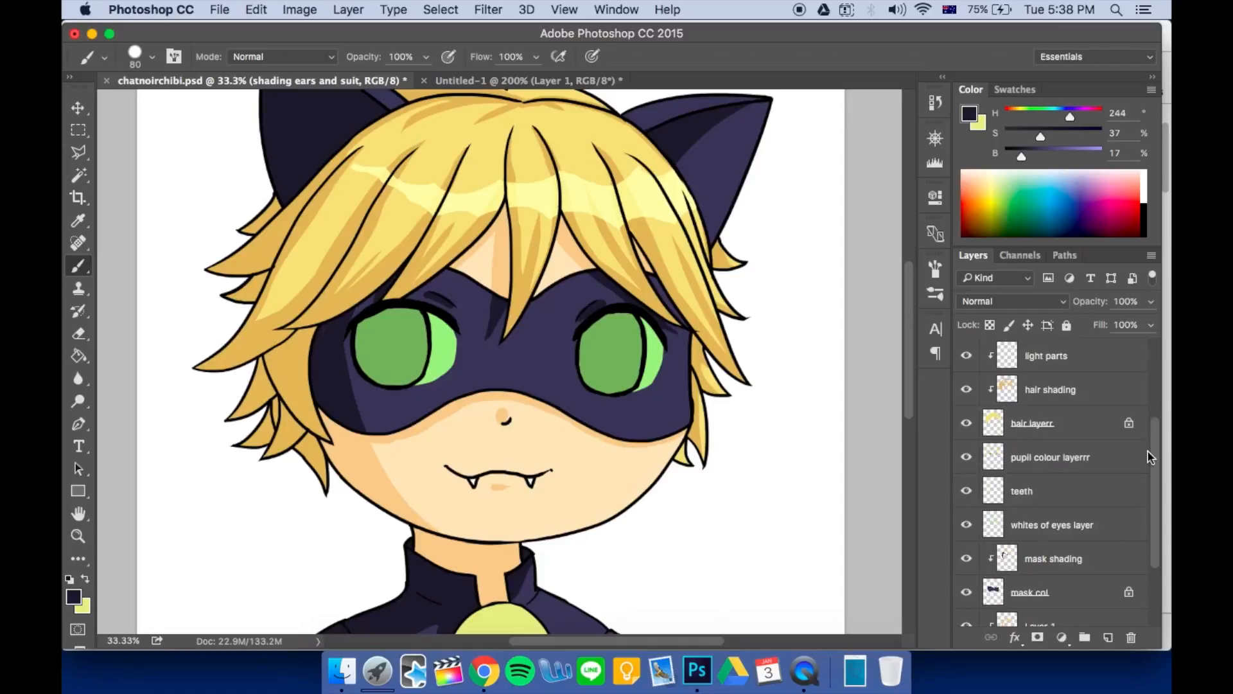
click(1053, 526)
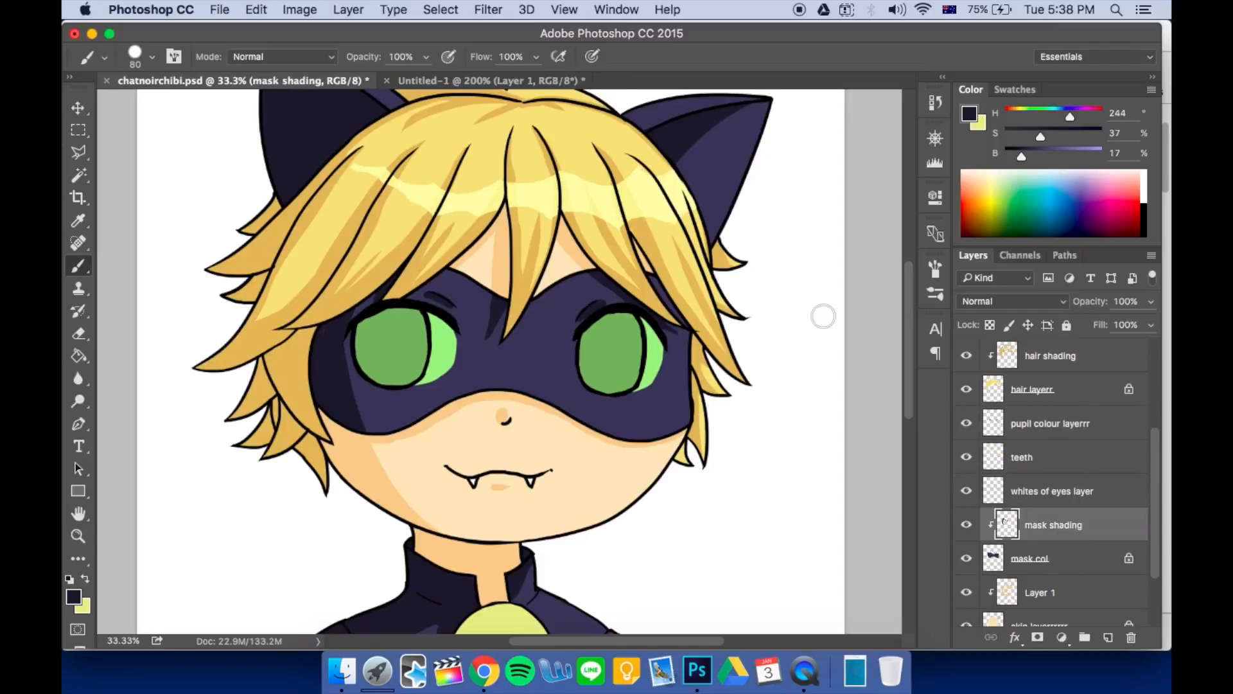
mouse_move(650, 277)
mouse_down()
mouse_move(738, 333)
mouse_move(711, 343)
mouse_move(684, 327)
mouse_move(681, 287)
mouse_up()
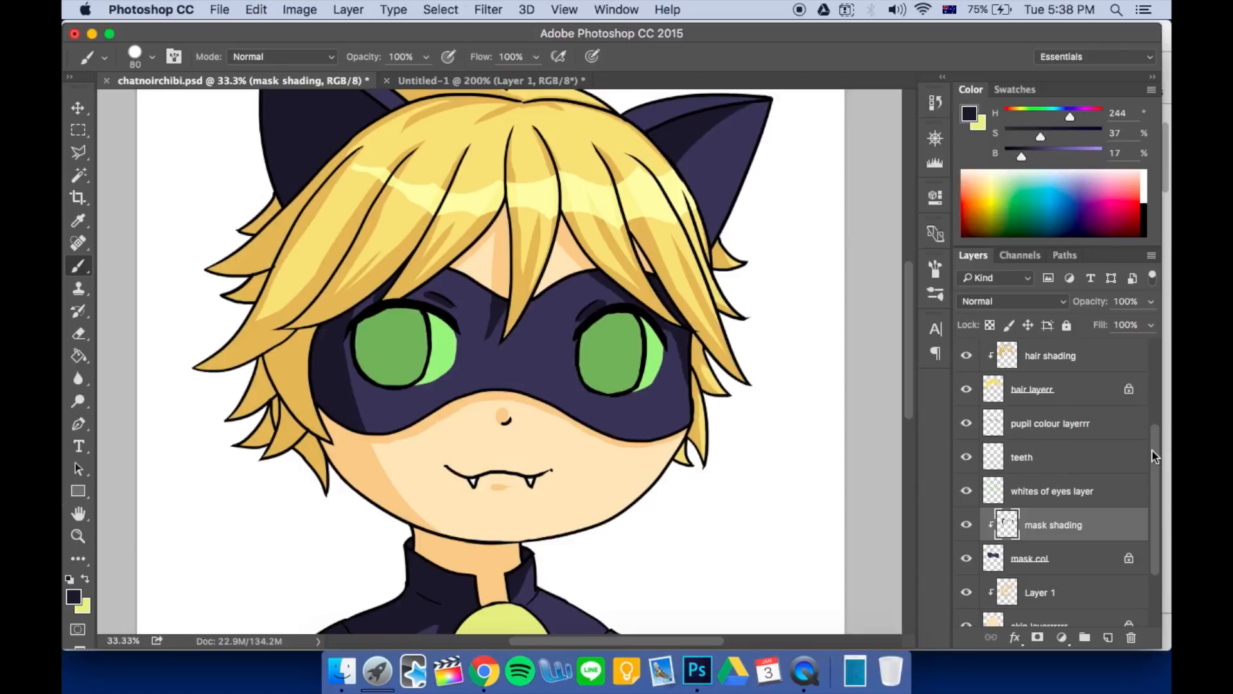
Add a new layer directly above the bell layer and clip it to the bell
scroll(1158, 451, up, 1)
scroll(1154, 444, down, 2)
key(super+minus)
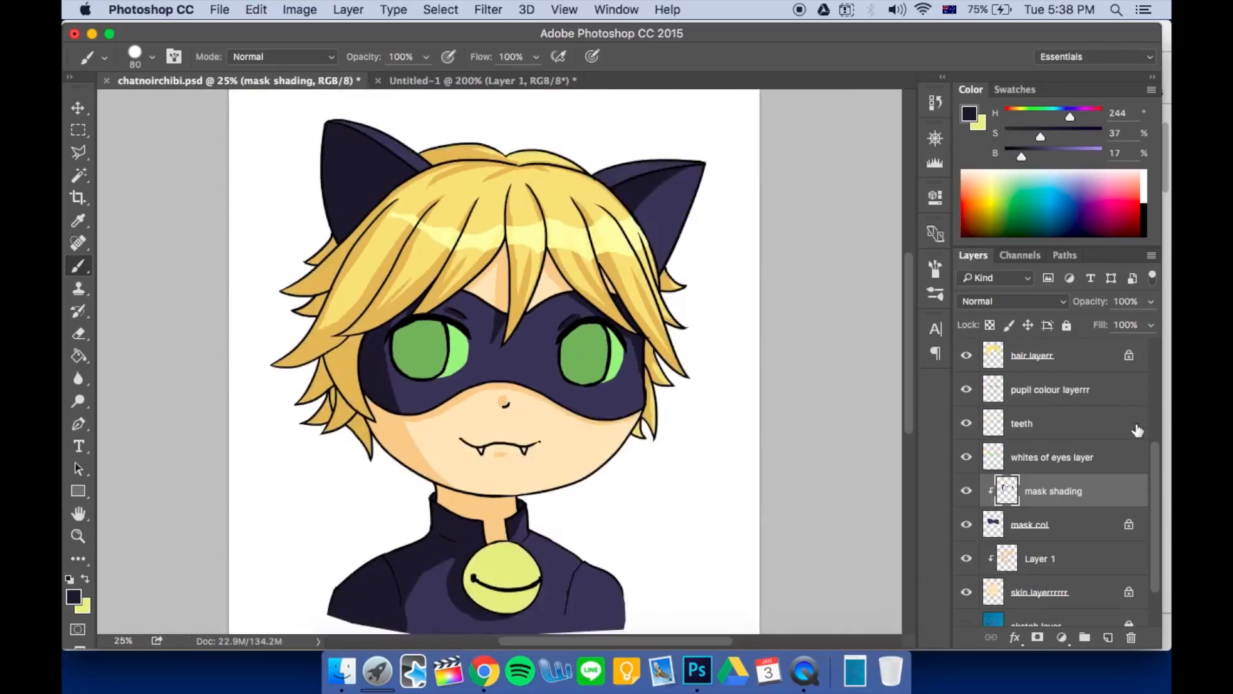
scroll(1156, 479, up, 6)
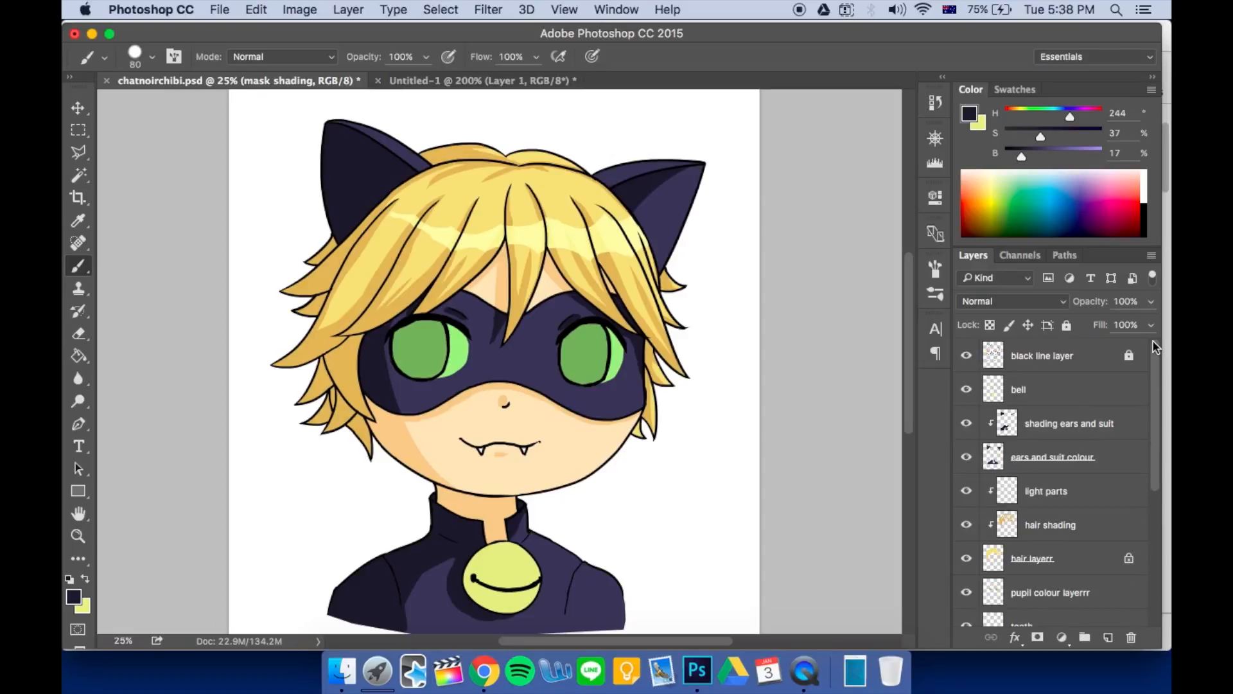
click(1084, 398)
key(super+shift+n)
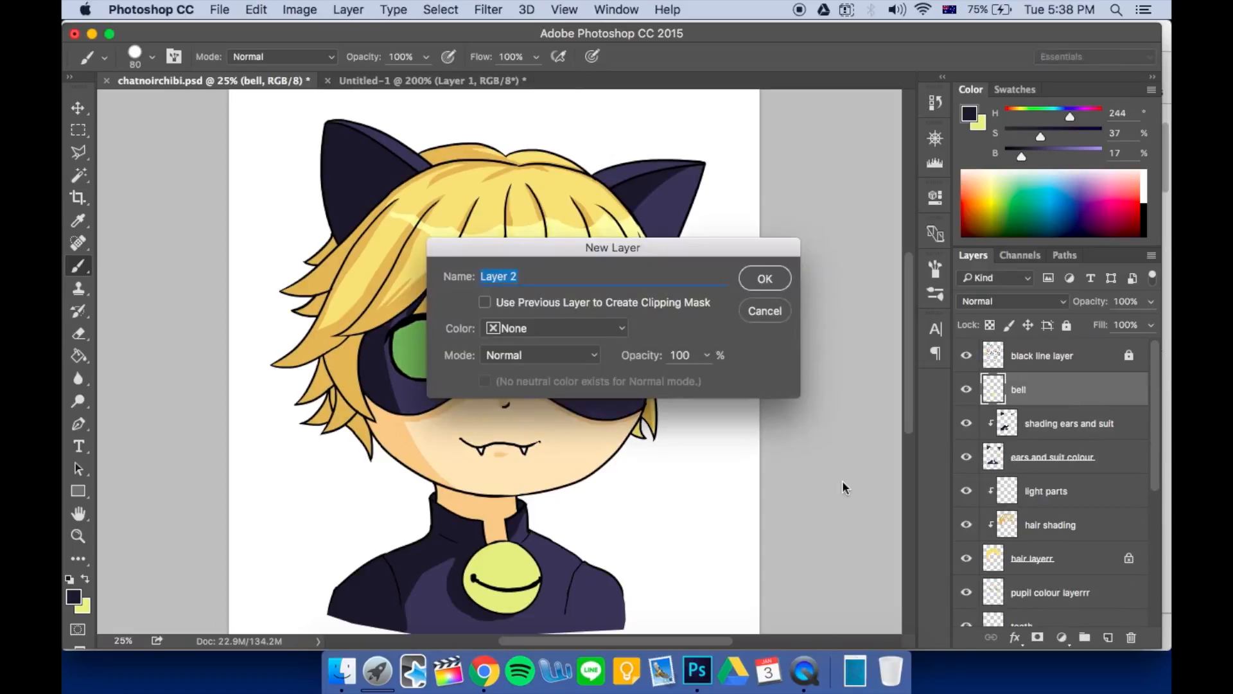
key(Return)
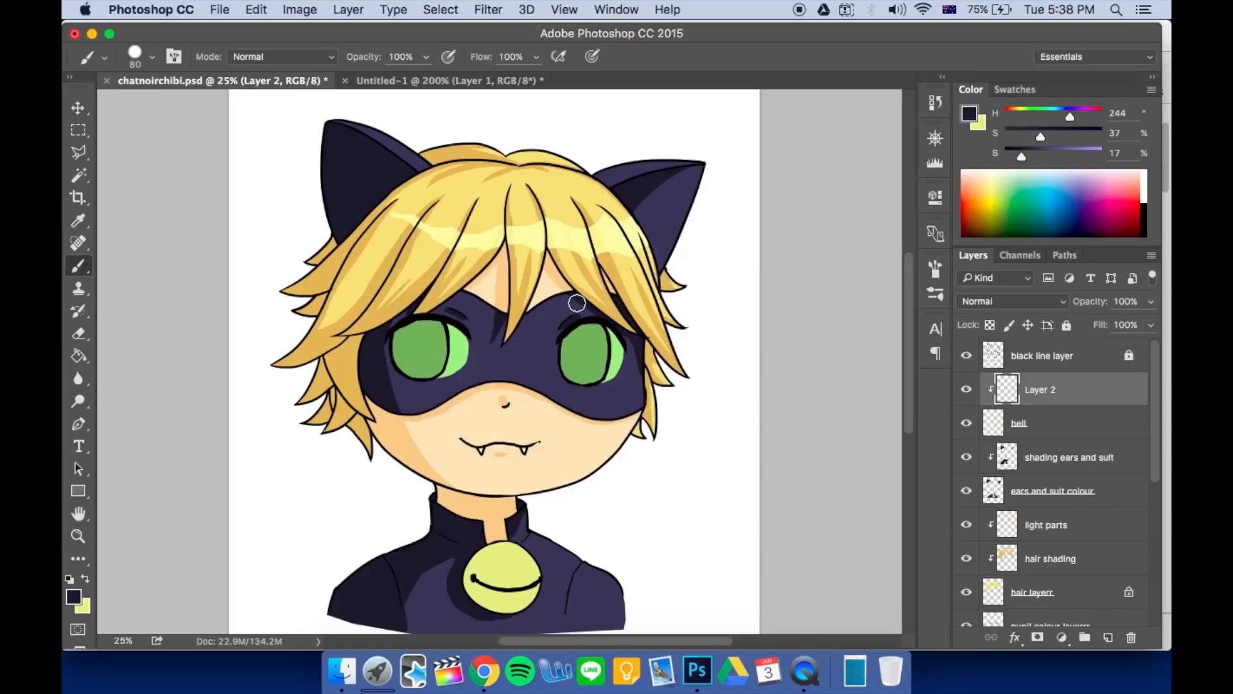
Sample the bell's yellow-green, darken it to 71% brightness, and paint shadows along the bell's left side and lower edge
scroll(1057, 475, down, 8)
scroll(1057, 475, up, 8)
key(super+plus)
scroll(578, 325, down, 5)
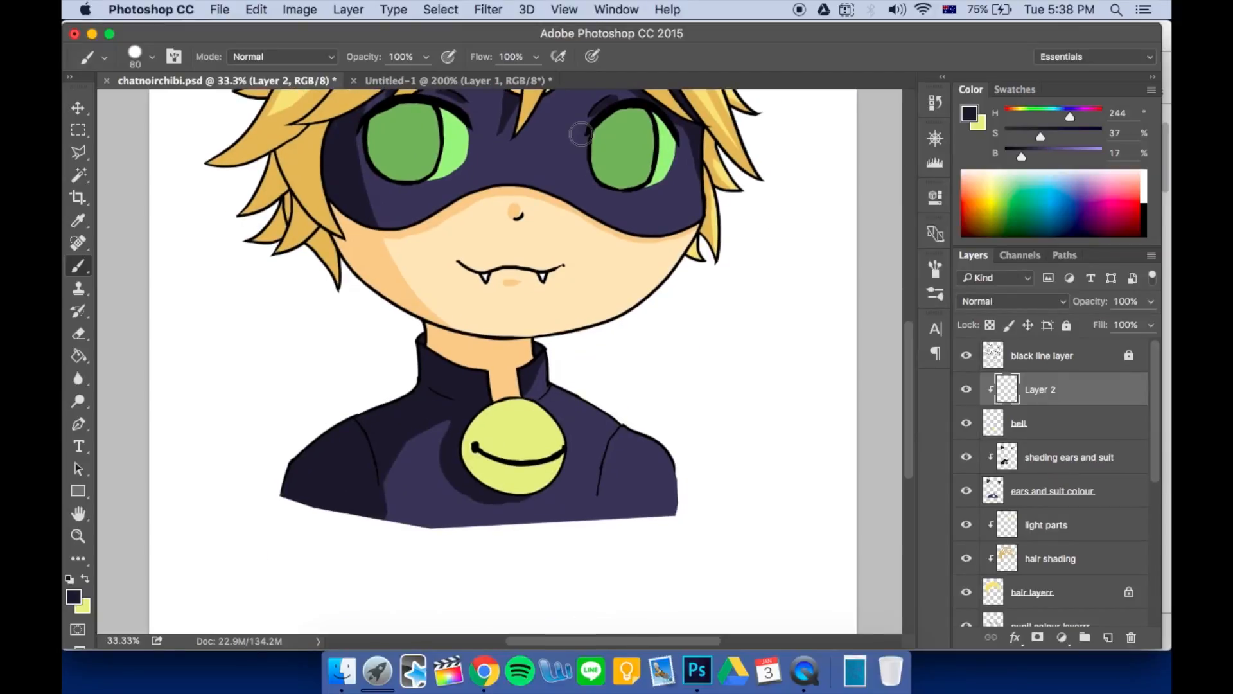
alt+click(508, 430)
drag(1095, 157, 1073, 156)
mouse_move(474, 443)
mouse_down()
mouse_move(482, 491)
mouse_move(559, 488)
mouse_up()
drag(498, 412, 480, 467)
key(e)
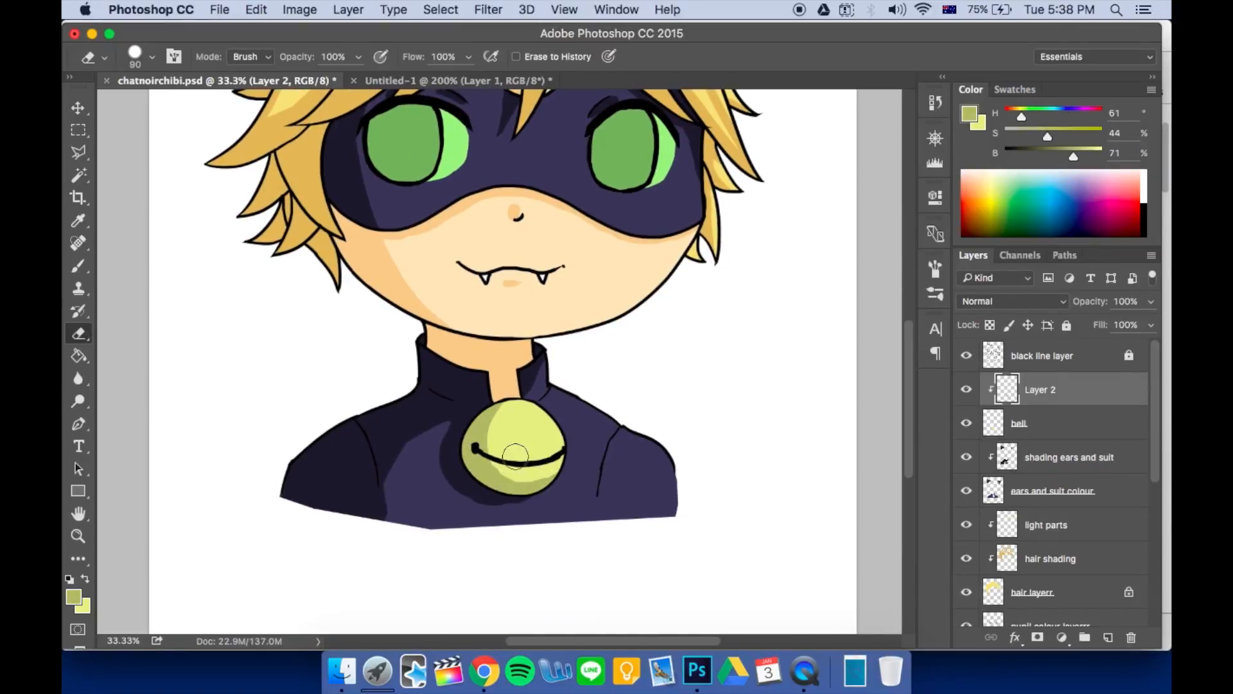
Rename the bell's clipped shadow layer as "shading bell"
double_click(1041, 389)
text(shading bell)
key(Return)
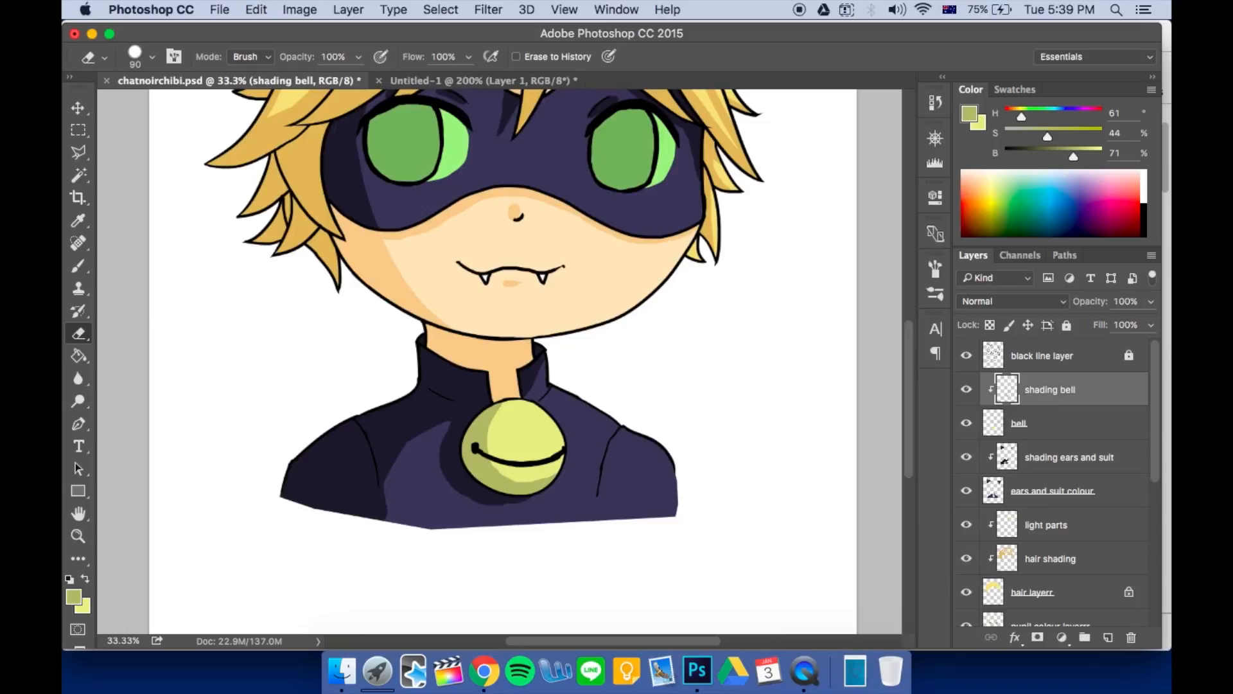
Add another clipped layer for the bell, move it above the shading bell layer, and name it "shiny part of bell"
click(1108, 421)
click(1108, 637)
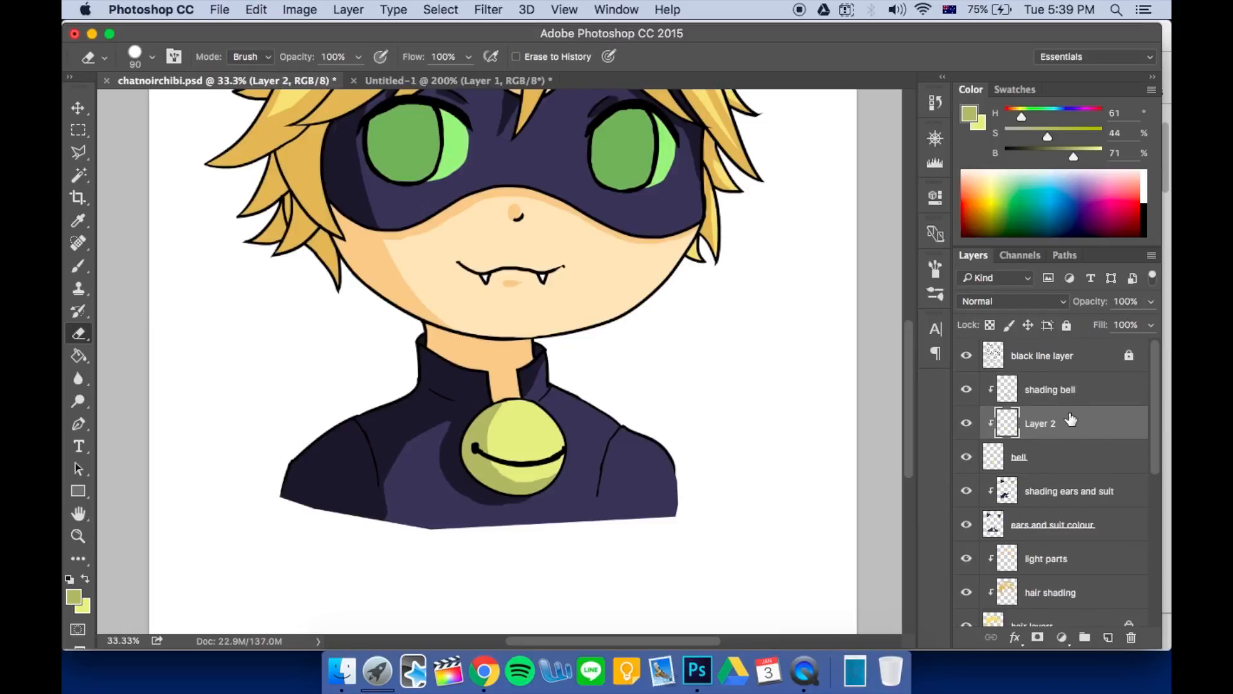
mouse_move(1071, 420)
mouse_down()
mouse_move(1066, 382)
mouse_move(1056, 396)
mouse_up()
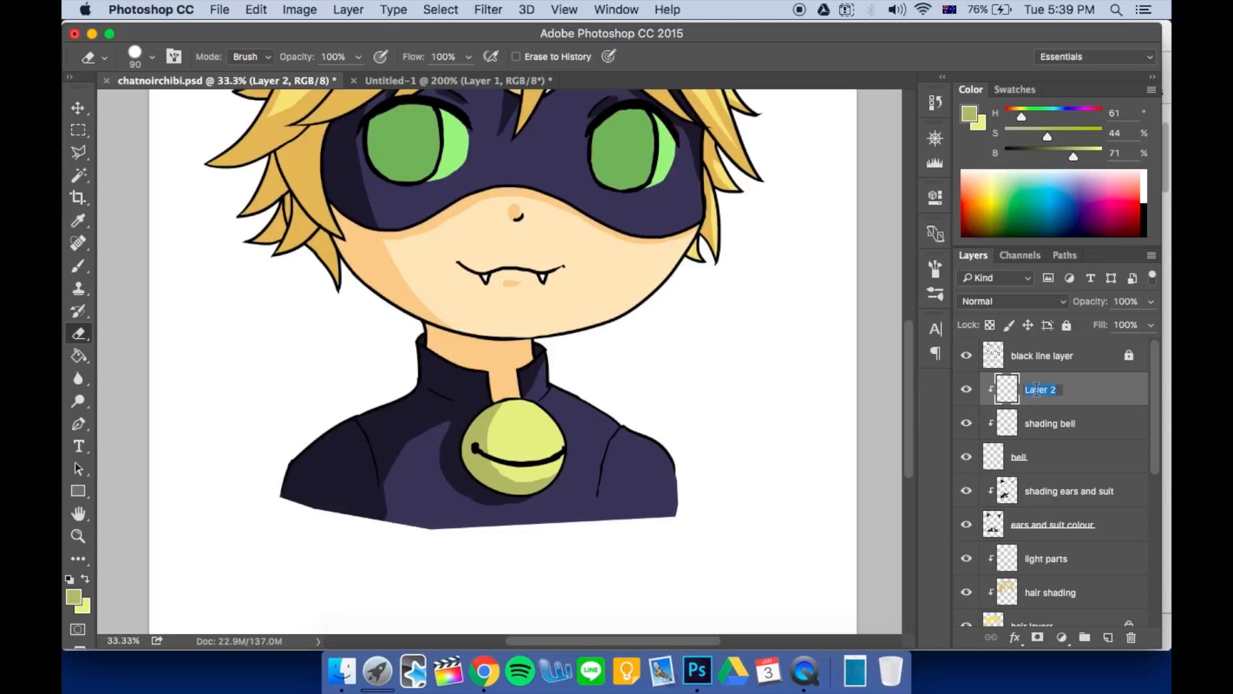
text(shiny par tof bell)
key(Return)
key(b)
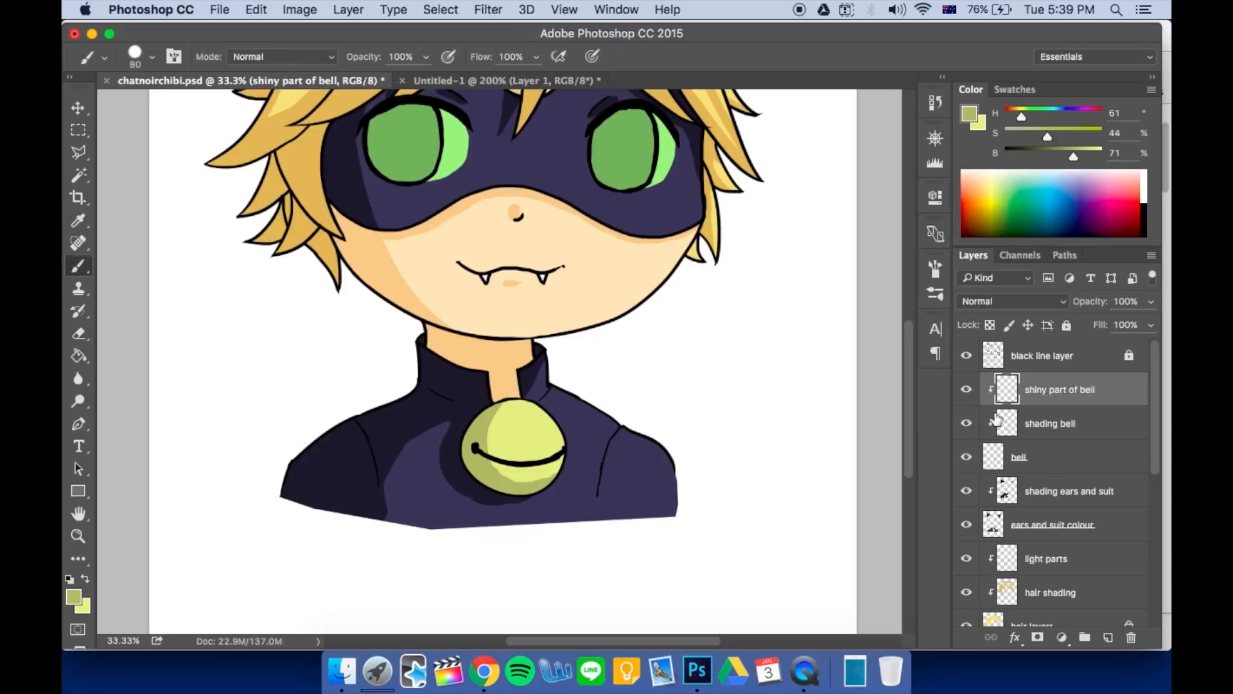
Choose a pale yellow (H 61, S 19, B 98) and paint small highlights on the bell's right side
alt+click(537, 424)
key(super+z)
click(73, 596)
click(629, 253)
click(1021, 247)
drag(542, 421, 551, 441)
key(e)
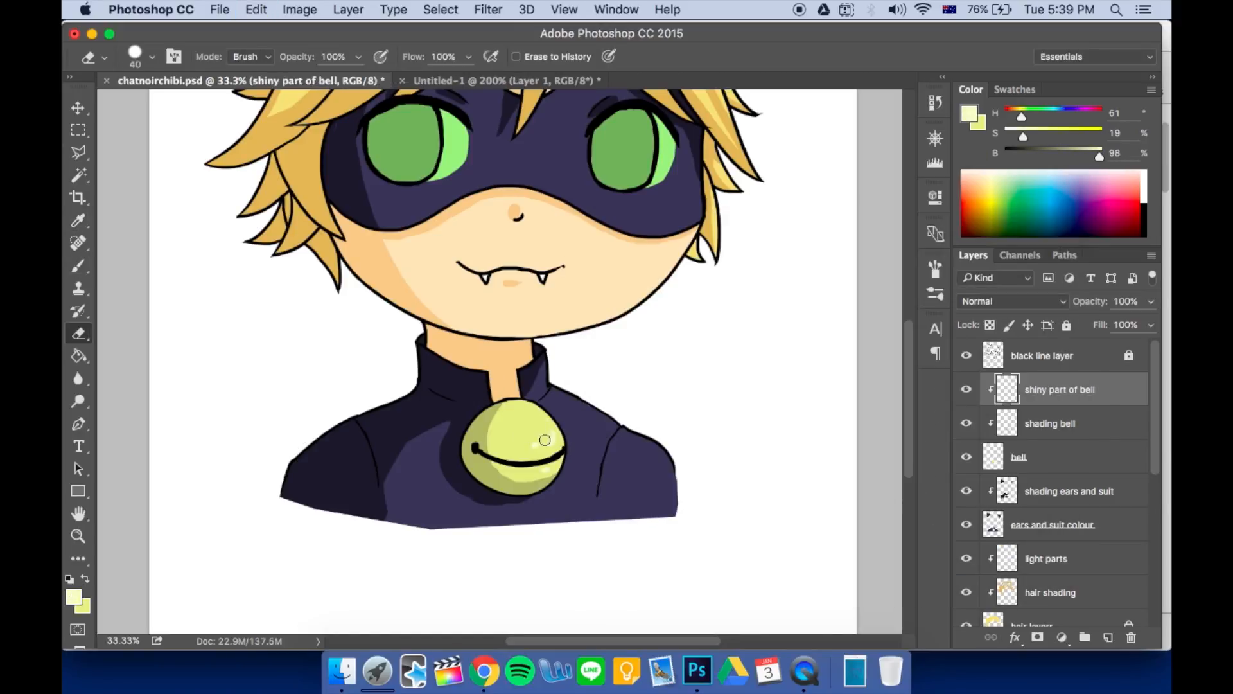
Rename the "whites of eyes layer" as "greens of eyes layer"
drag(685, 342, 633, 529)
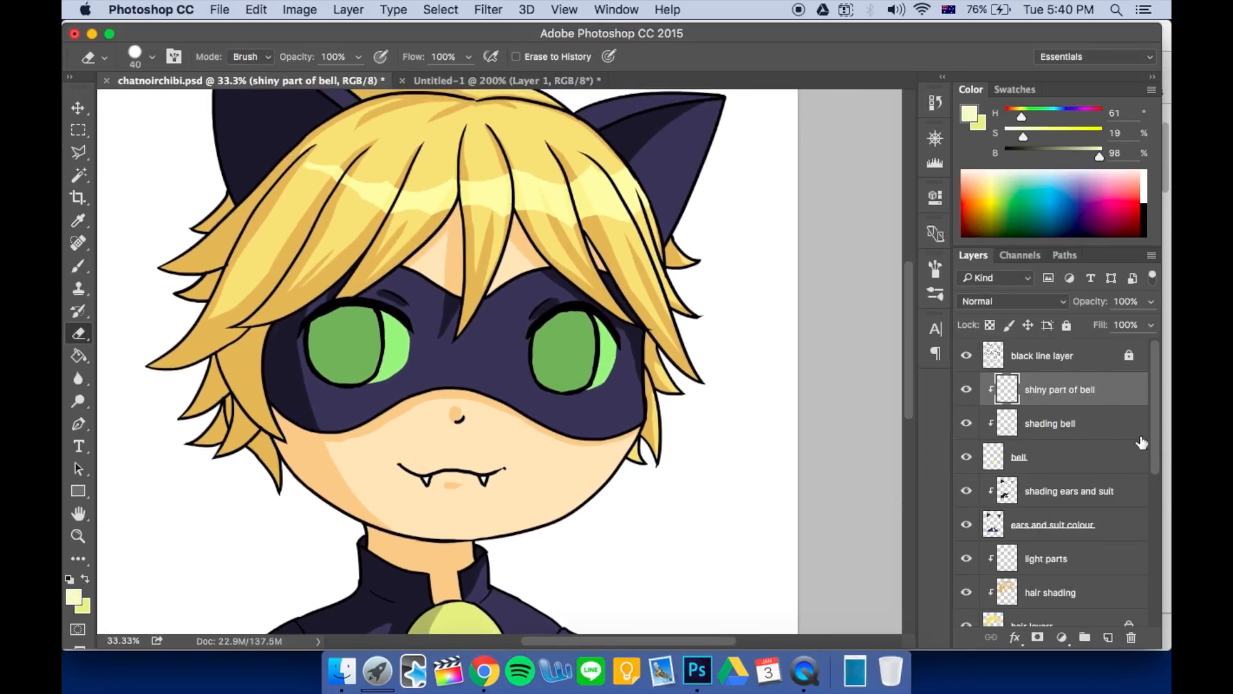
drag(1156, 440, 1154, 541)
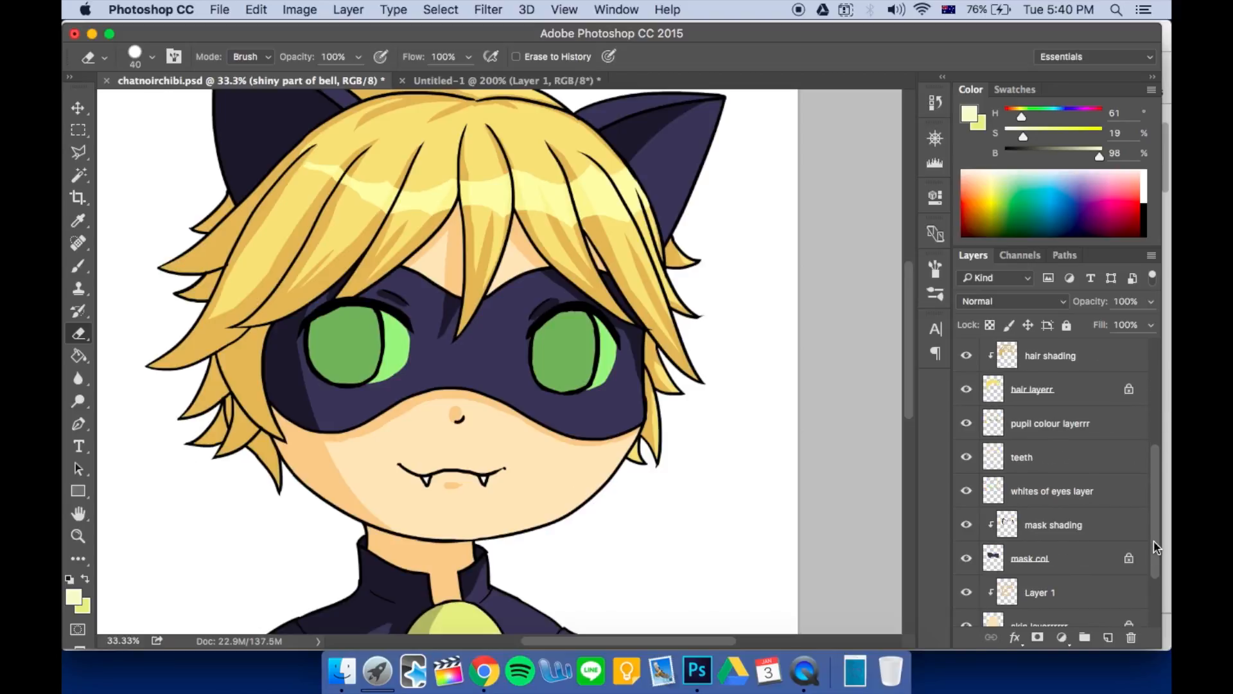
click(1103, 498)
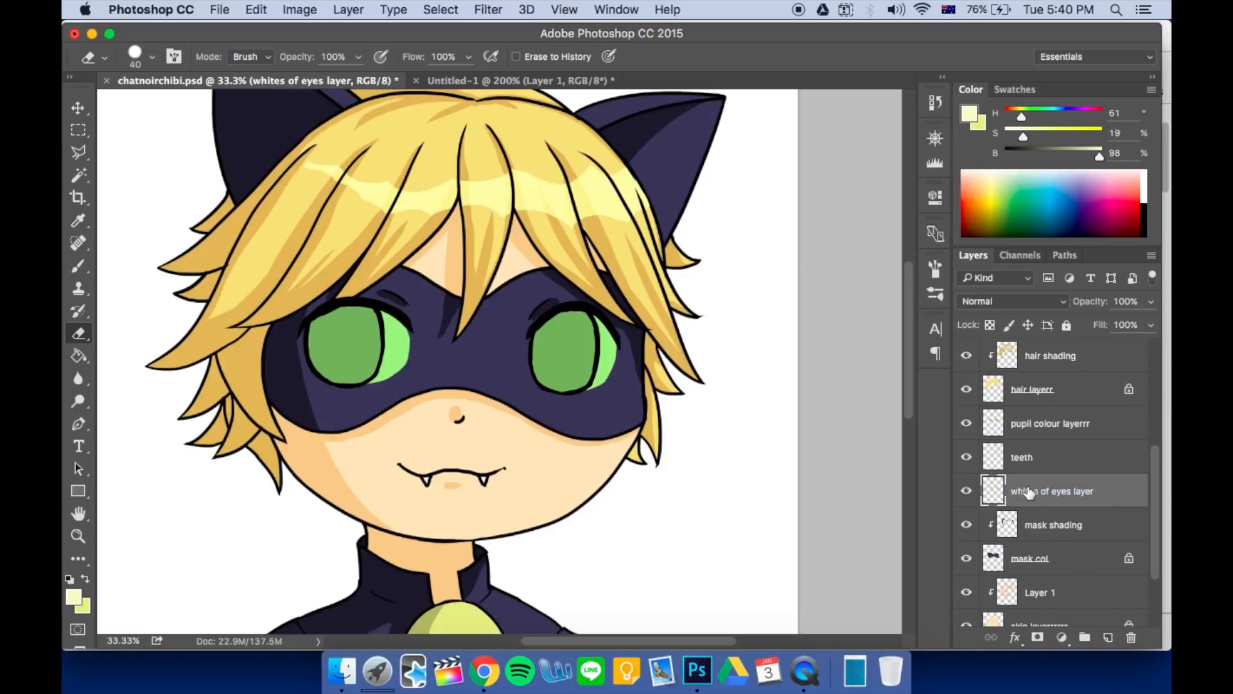
double_click(1065, 488)
click(1015, 491)
key(BackSpace)
key(BackSpace)
key(BackSpace)
key(BackSpace)
key(BackSpace)
key(BackSpace)
text(greens)
key(Return)
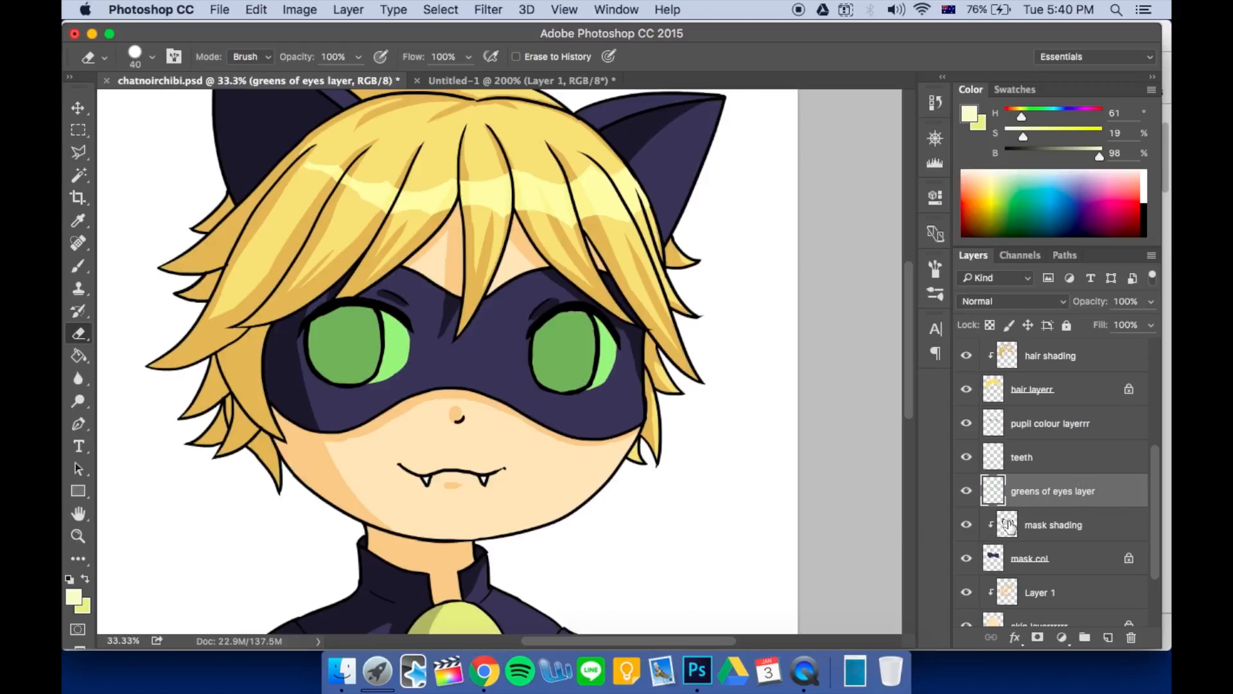
Add a new layer clipped to the greens of eyes layer and name it "shading"
key(super+shift+n)
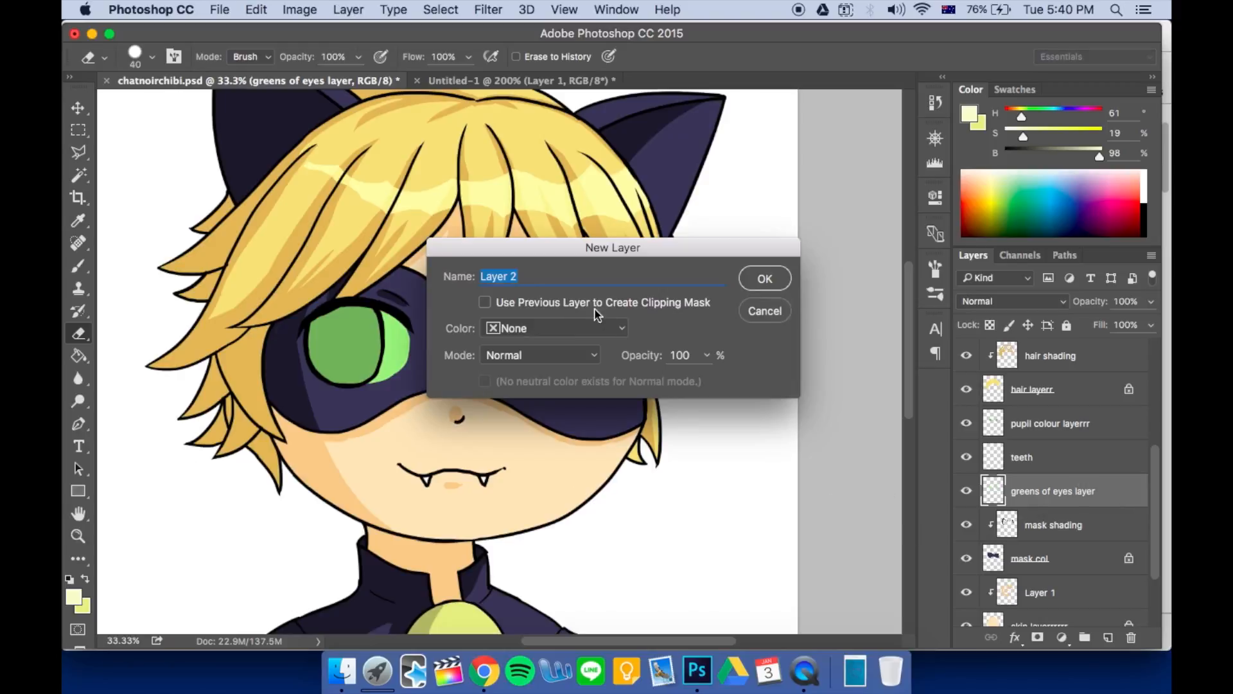
key(Return)
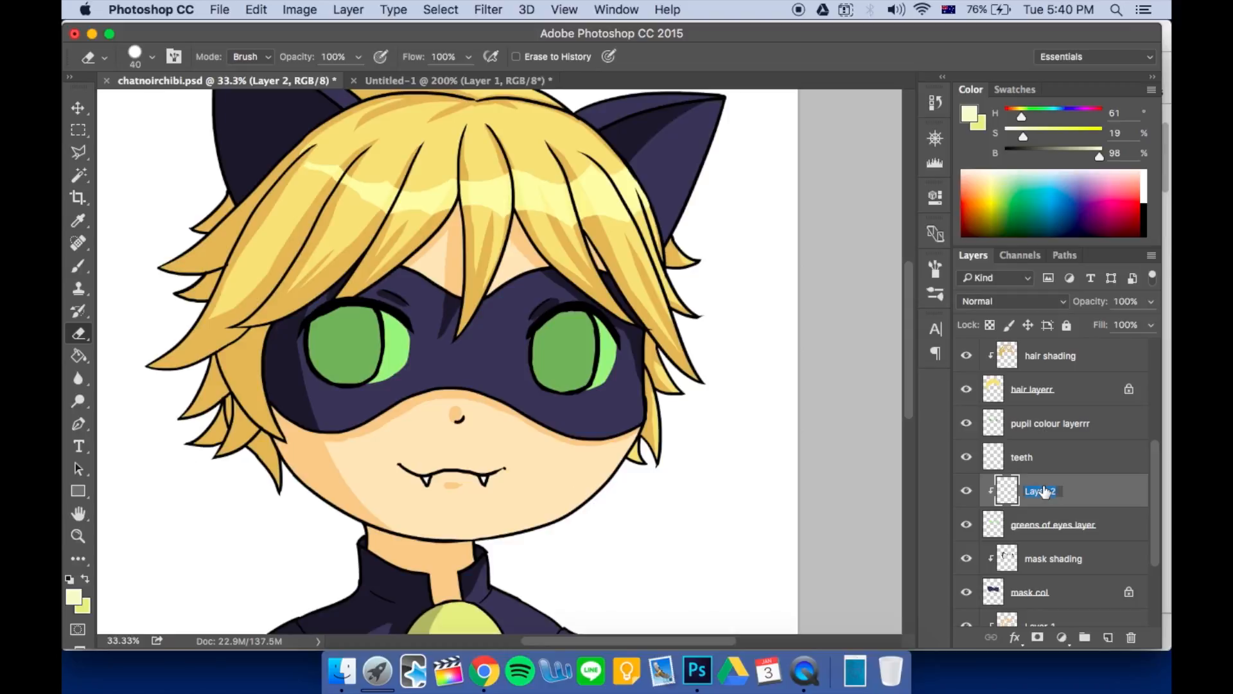
text(shading)
key(Return)
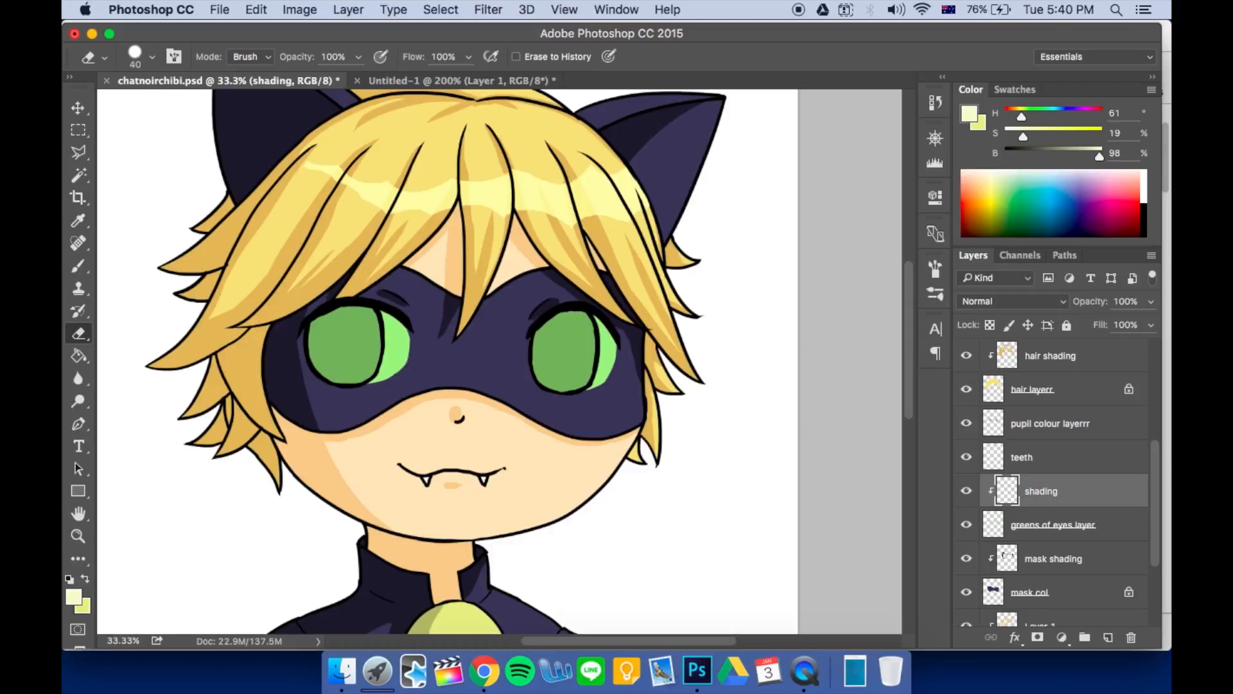
Sample the light eye green, set it to hue 110 and brightness 69%, and shade the upper part of both eyes' light green areas
key(b)
alt+click(396, 343)
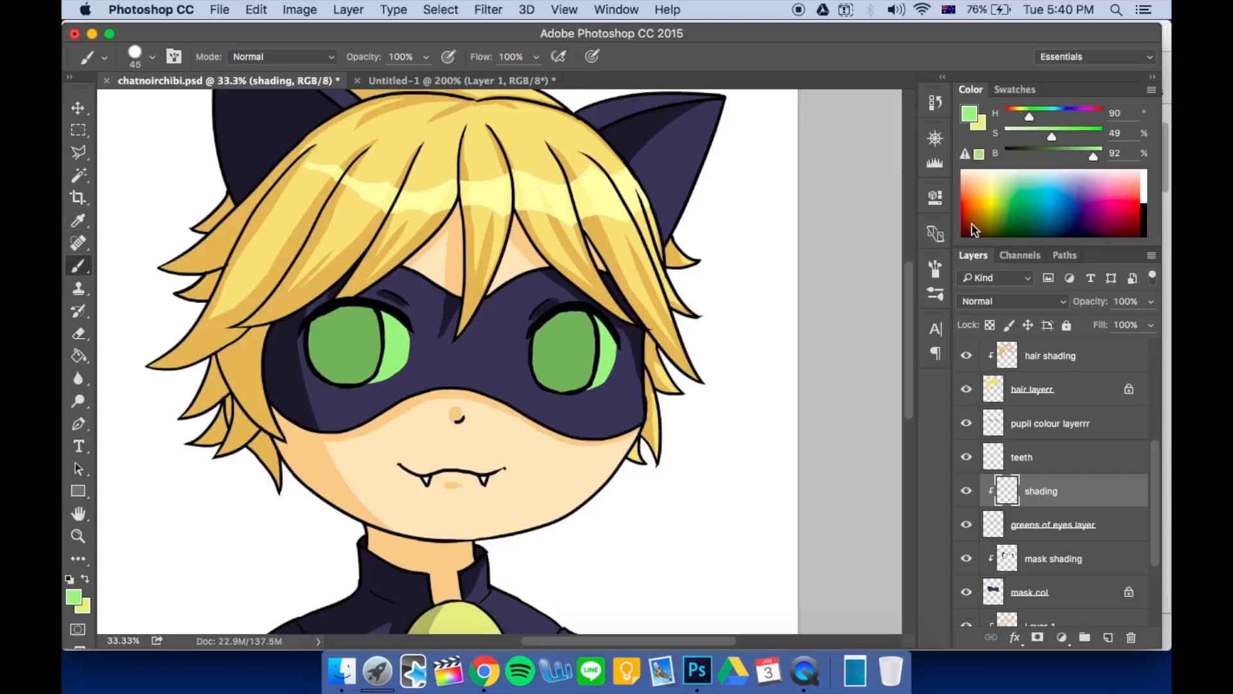
click(1072, 155)
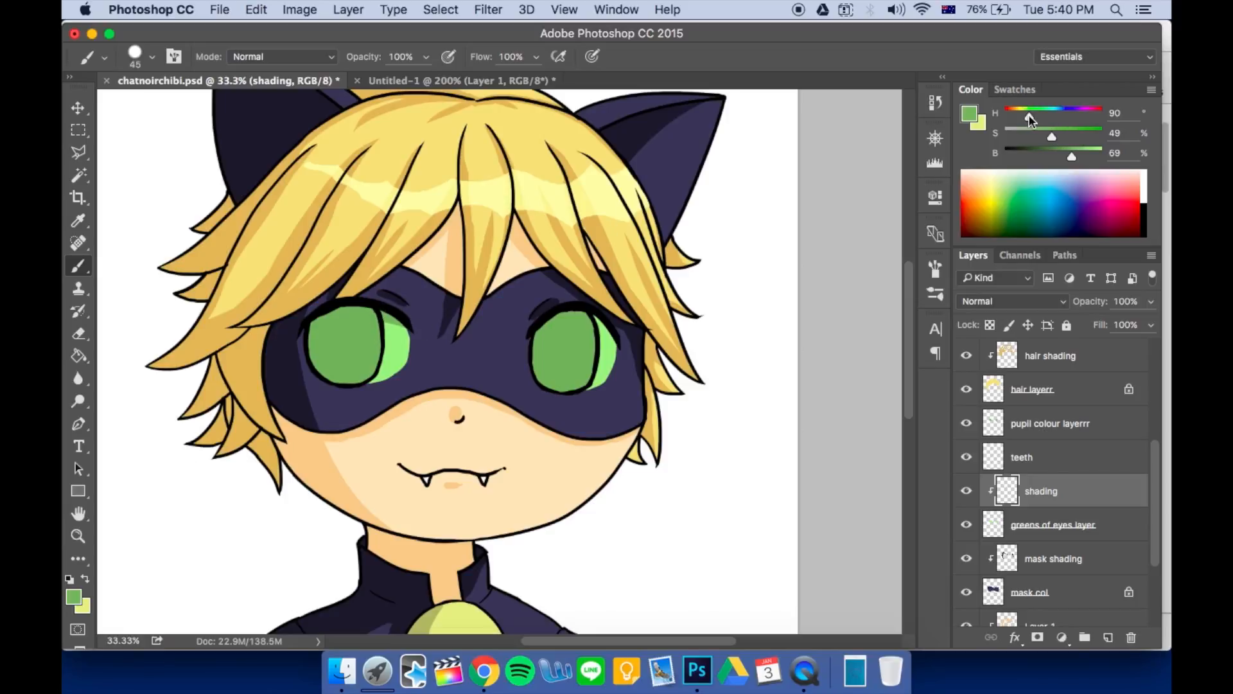
drag(1031, 122, 1035, 122)
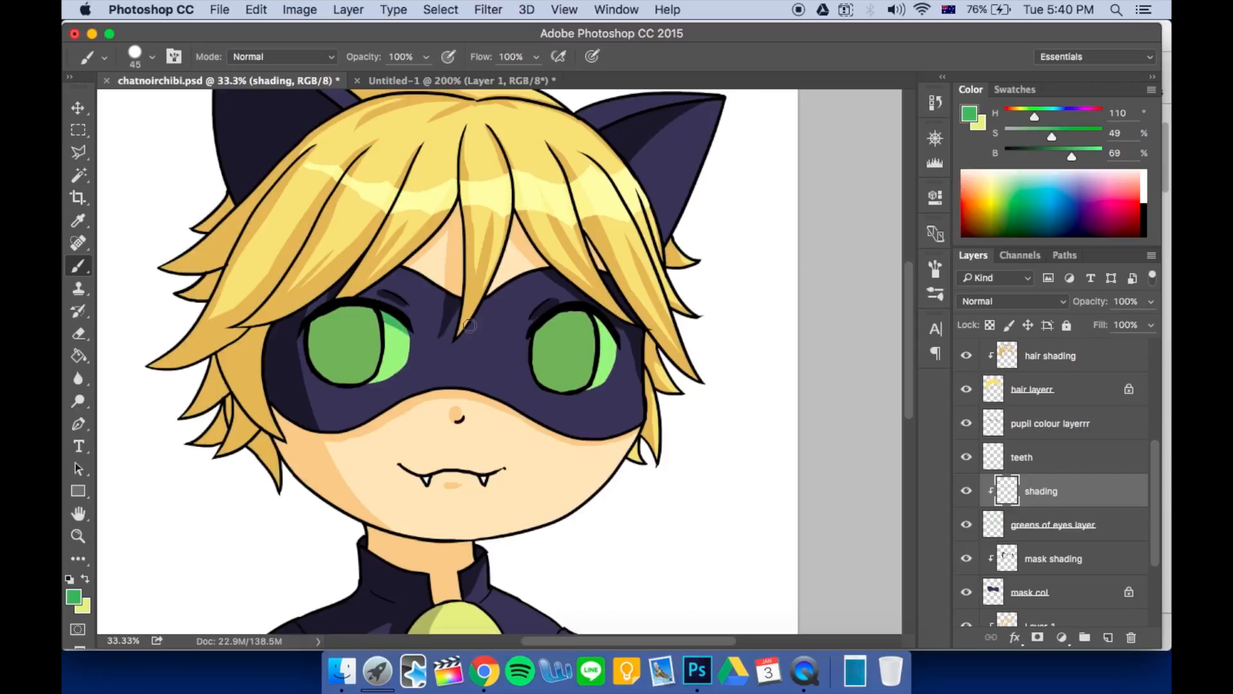
mouse_move(589, 318)
mouse_down()
mouse_move(569, 318)
mouse_move(628, 347)
mouse_up()
Add a new layer named "pupil black" above the pupil colour layer
click(1086, 432)
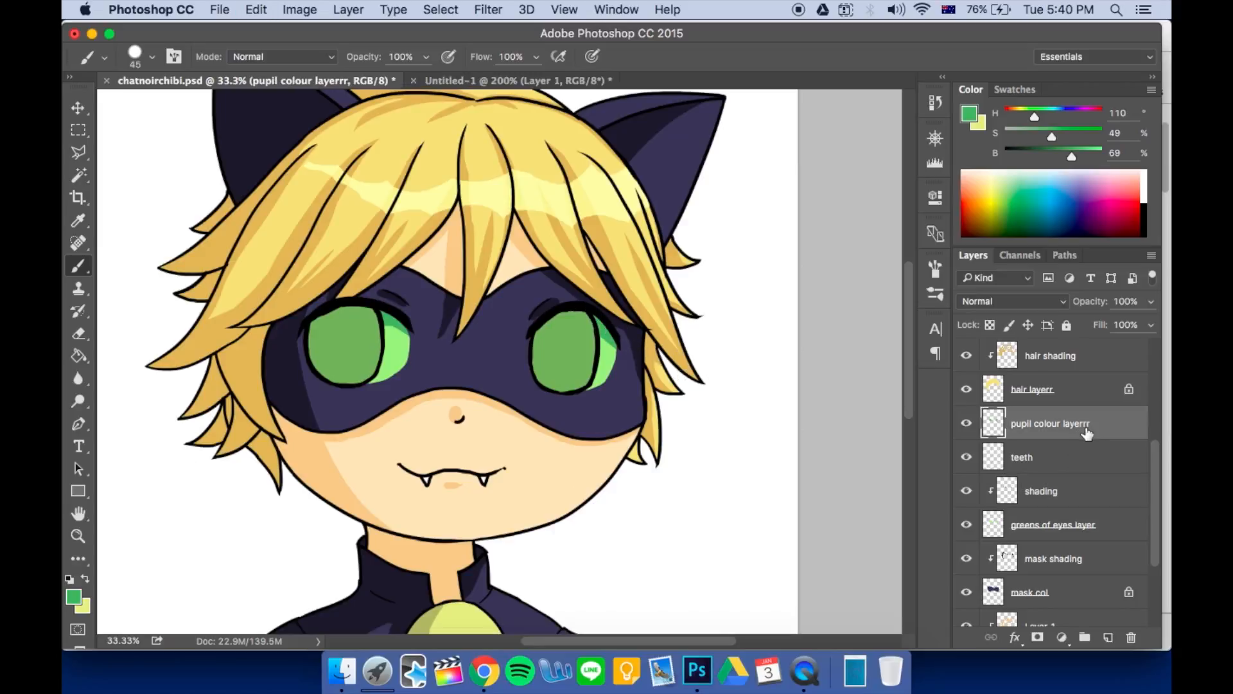
key(super+shift+n)
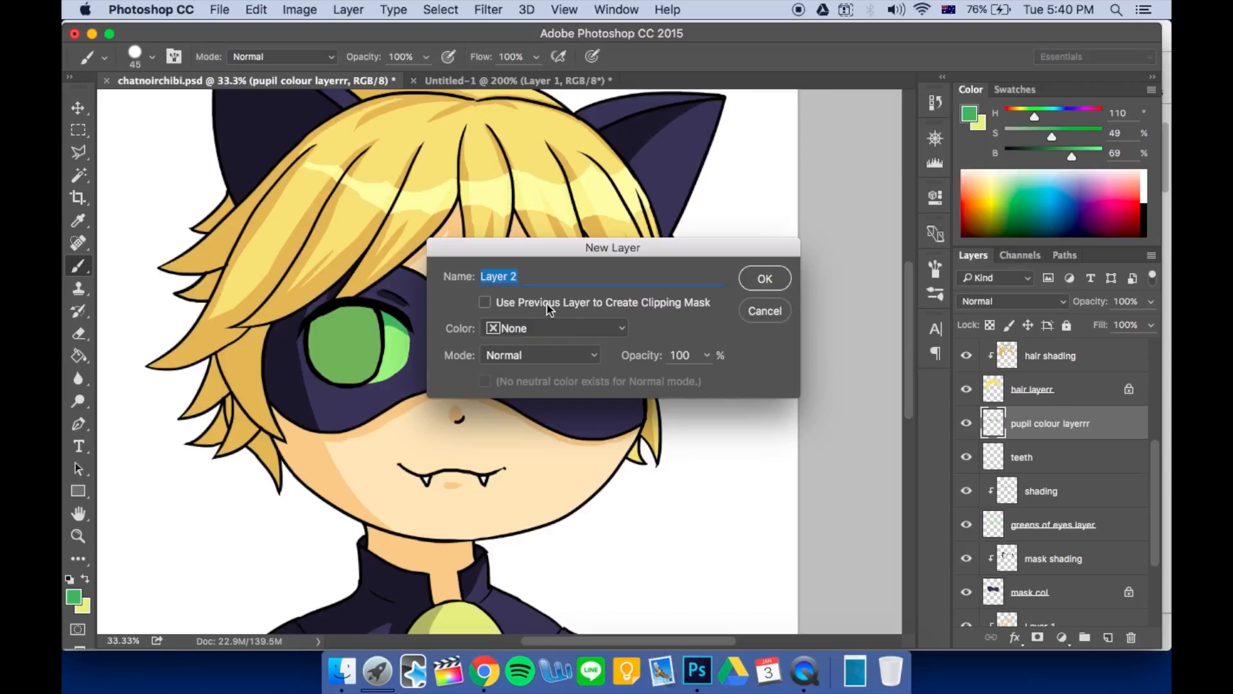
text(pi)
text(pil black)
key(Return)
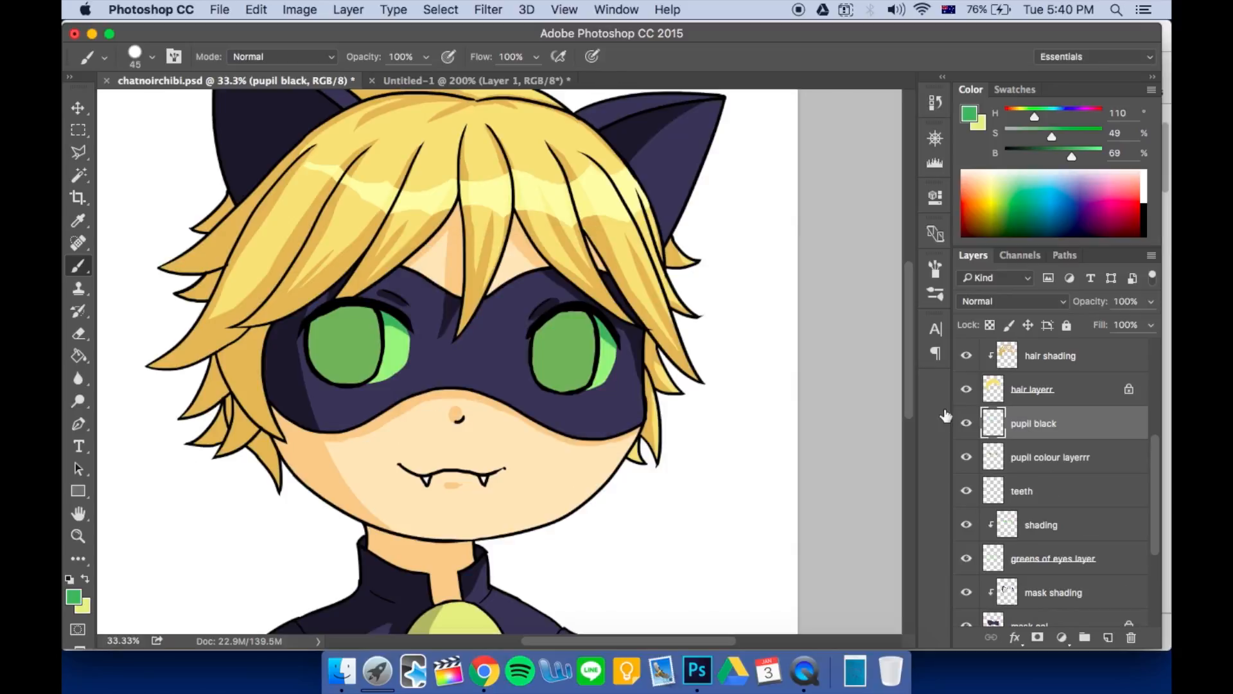
Add a layer clipped to the pupil colour layer, move pupil black beneath it so both are clipped, and select pupil black
click(1071, 457)
key(super+shift+n)
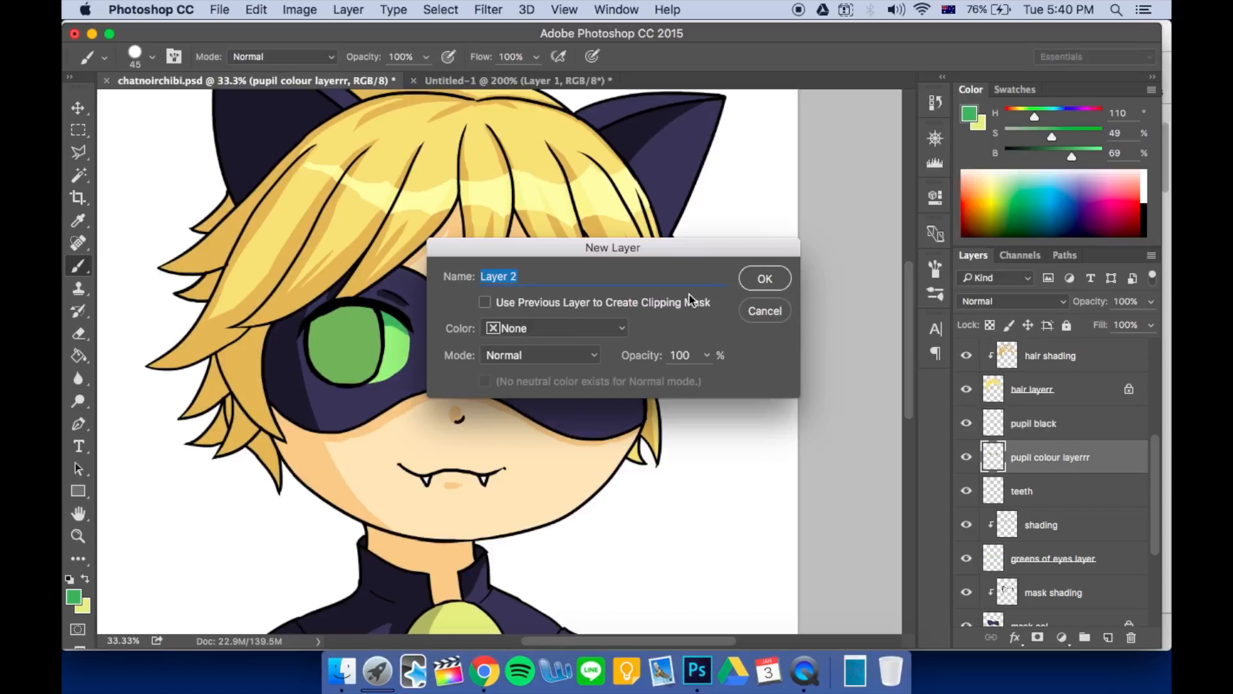
key(Return)
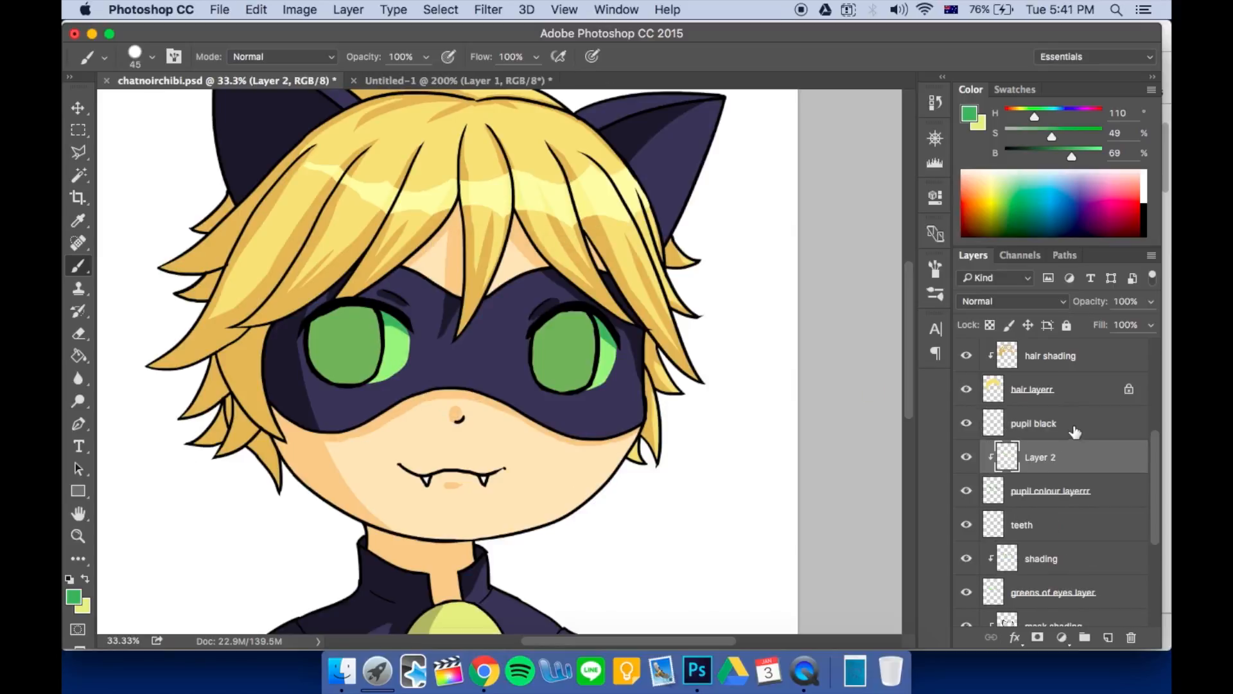
drag(1076, 425, 1072, 458)
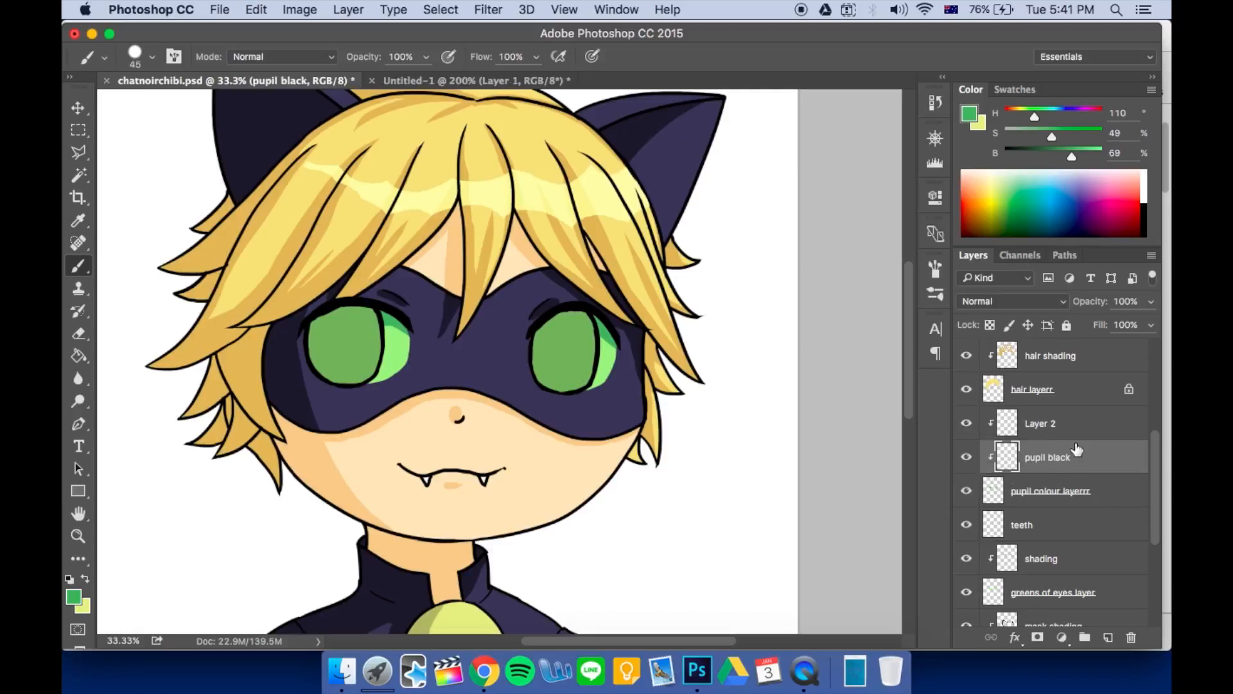
click(1078, 431)
click(1071, 460)
key(super+equal)
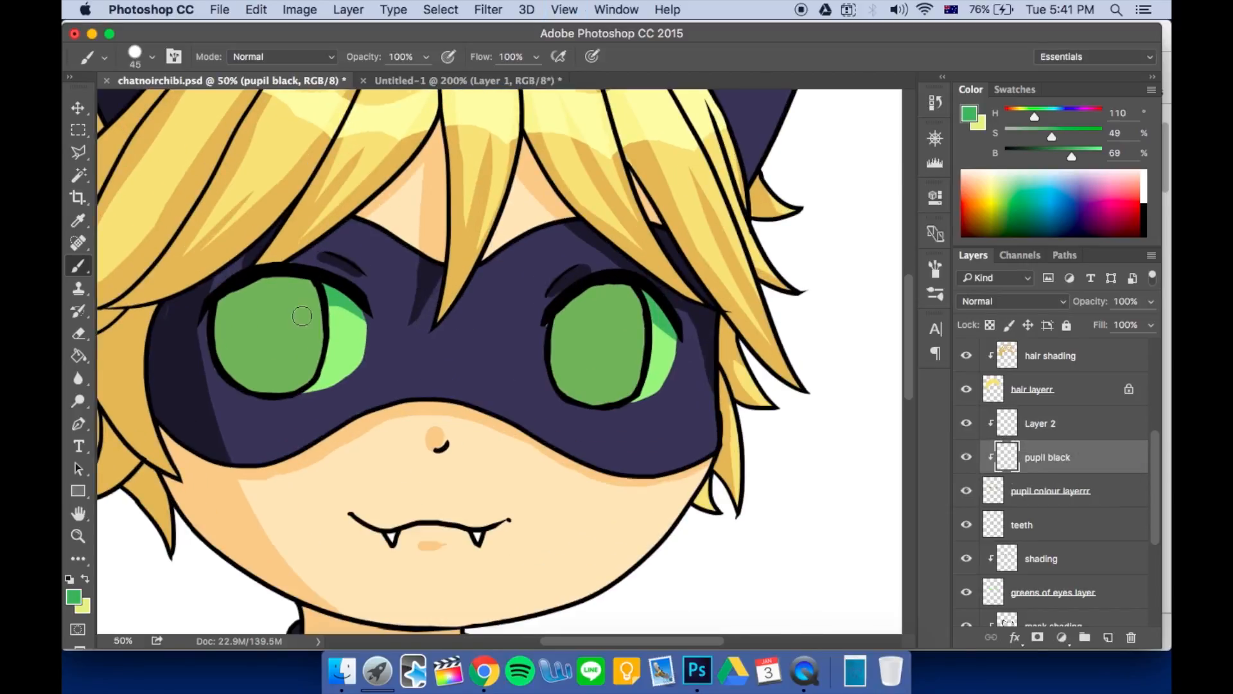
Sample the iris green, darken it to 38% brightness, and paint a vertical slit in the left eye with a 40 px brush on pupil black
alt+click(277, 334)
drag(1055, 158, 1047, 159)
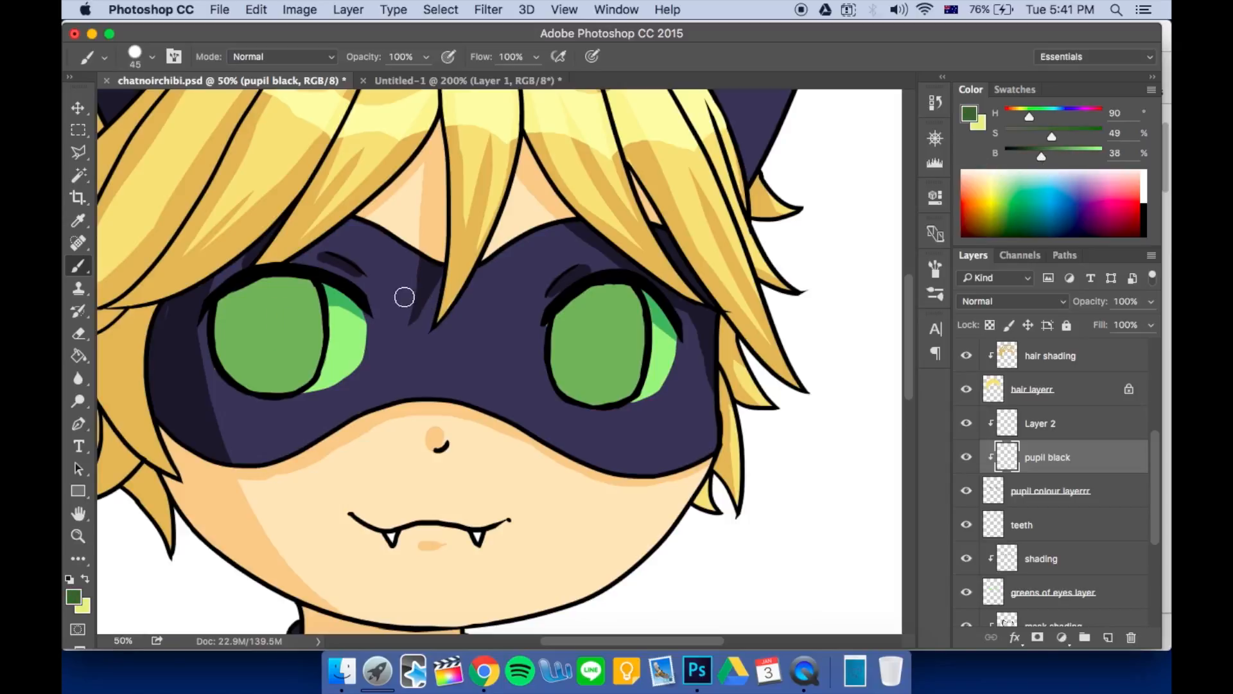
key(bracketleft)
key(bracketright)
key(bracketright)
key(bracketright)
drag(265, 317, 262, 352)
drag(266, 310, 264, 361)
drag(260, 316, 258, 343)
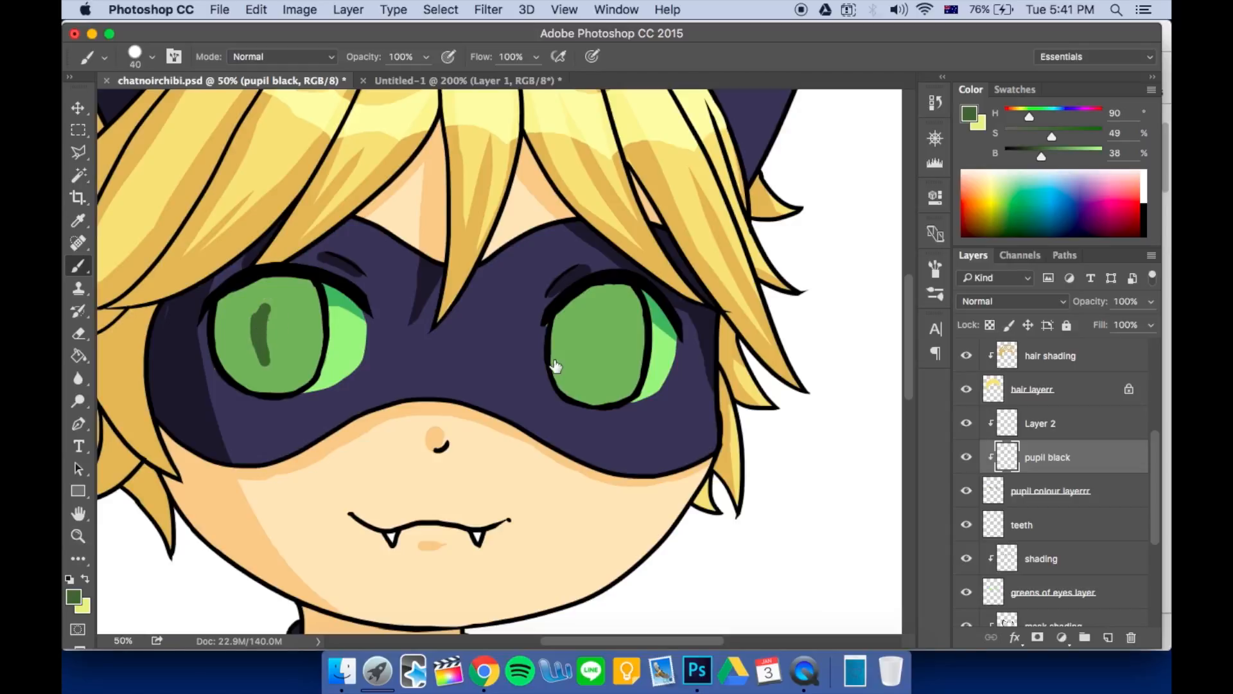
Move the sketch layer above the black line layer, unlock it, raise its opacity to 100% to check the eyes, and hide it
drag(1157, 522, 1150, 603)
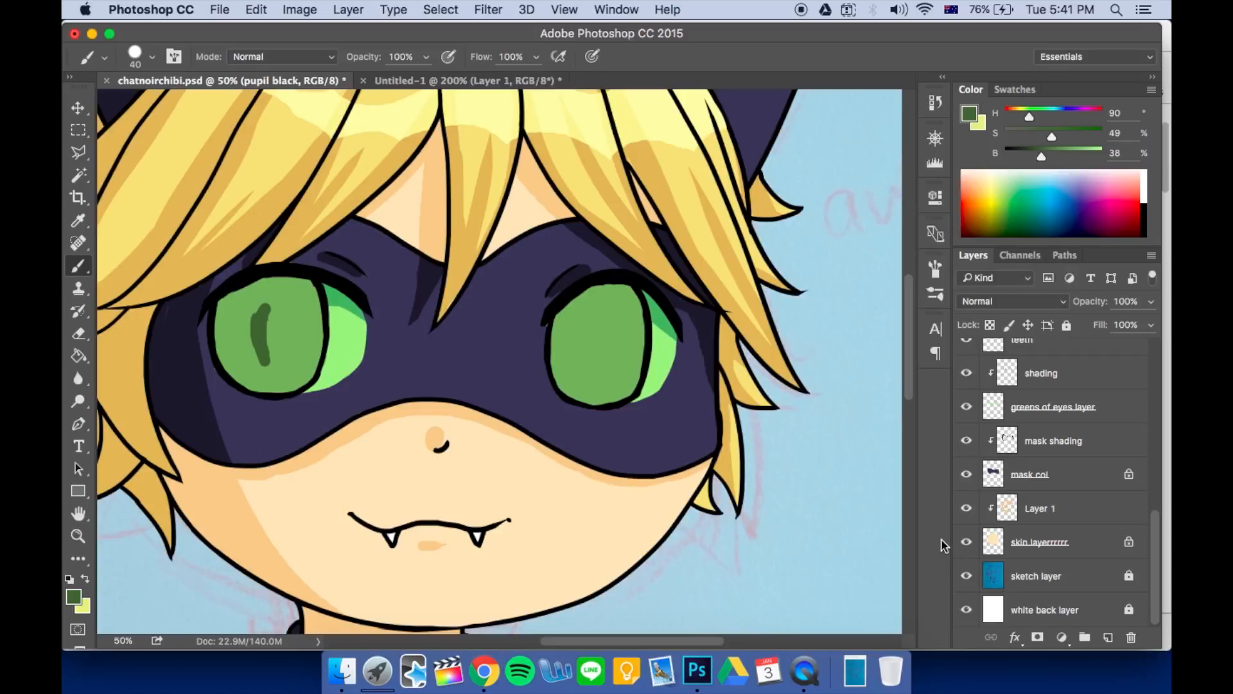
mouse_move(1037, 575)
mouse_down()
mouse_move(1041, 360)
mouse_move(1068, 327)
mouse_move(1059, 351)
mouse_up()
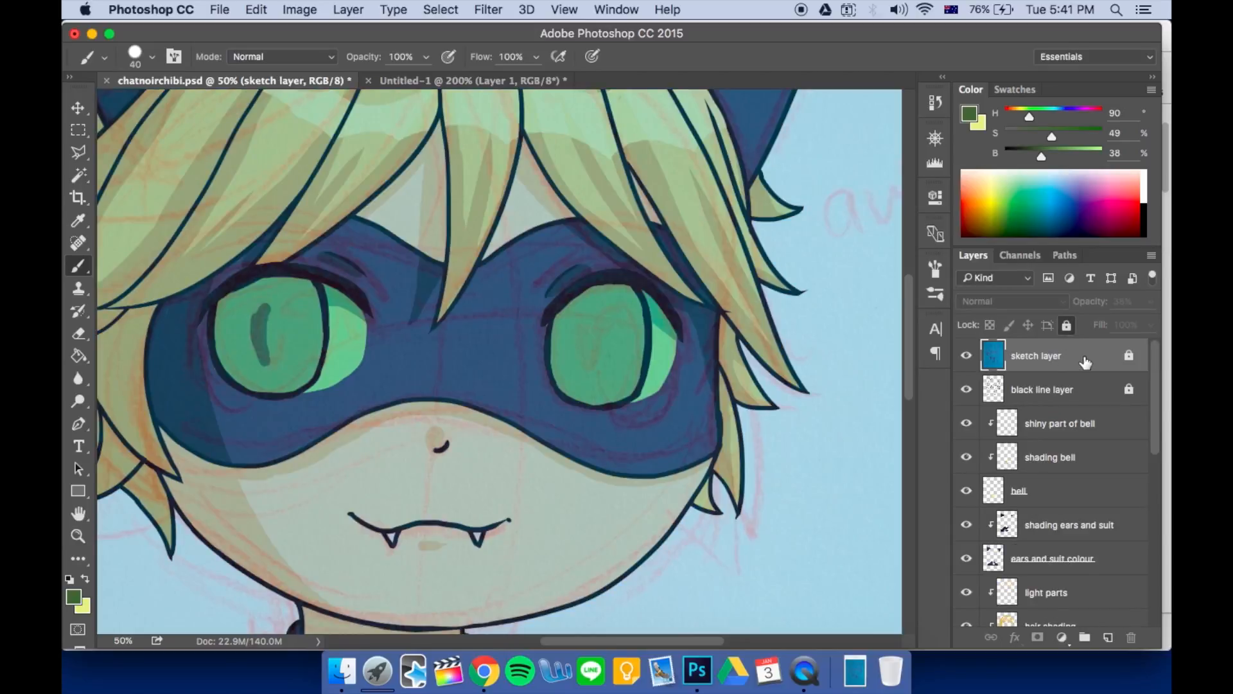
click(1066, 325)
click(1151, 301)
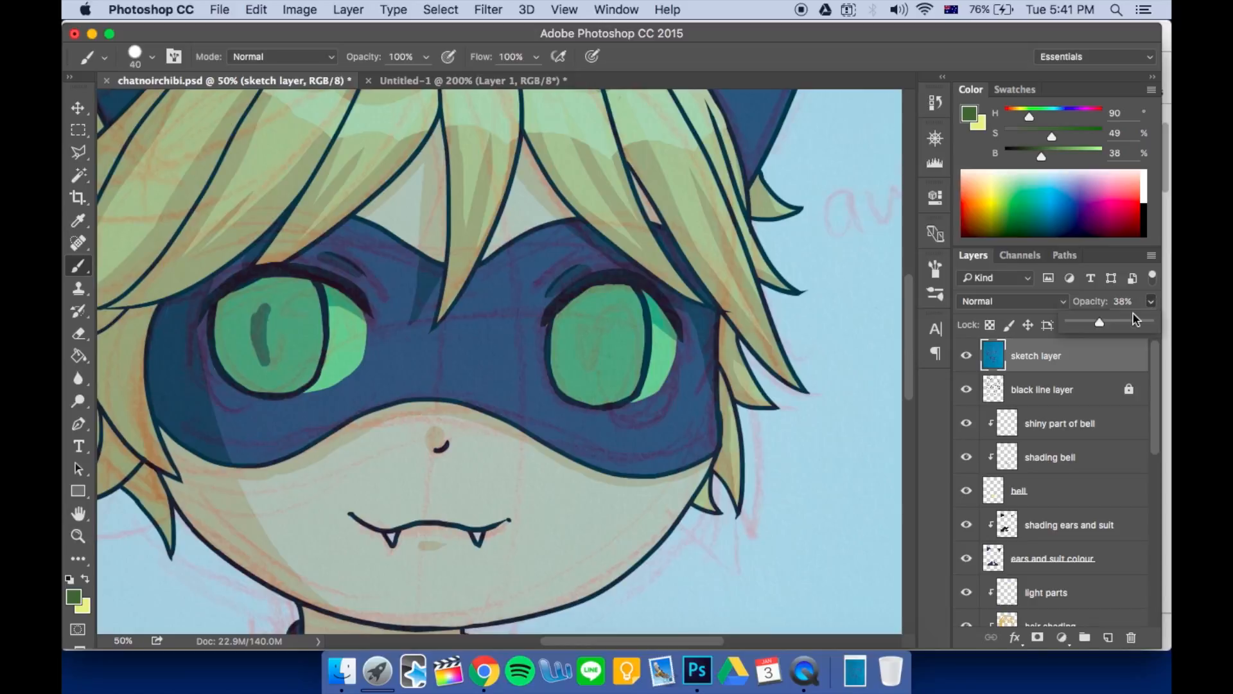
drag(1100, 323, 1171, 331)
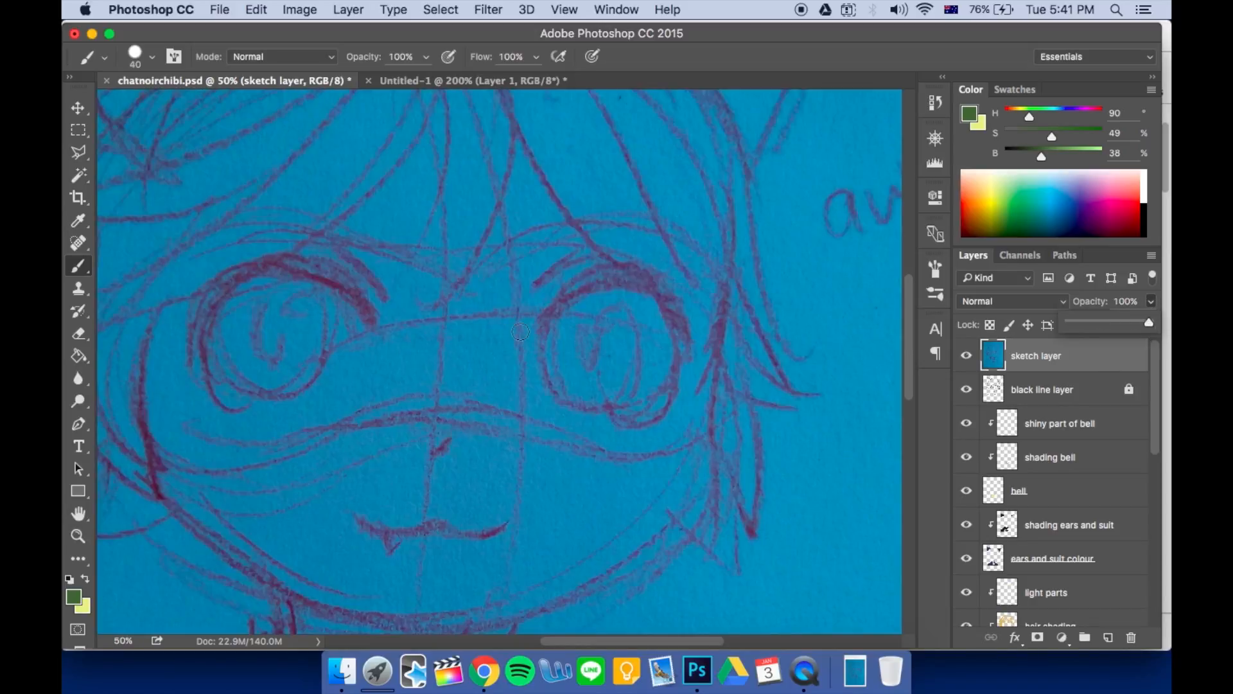
click(966, 355)
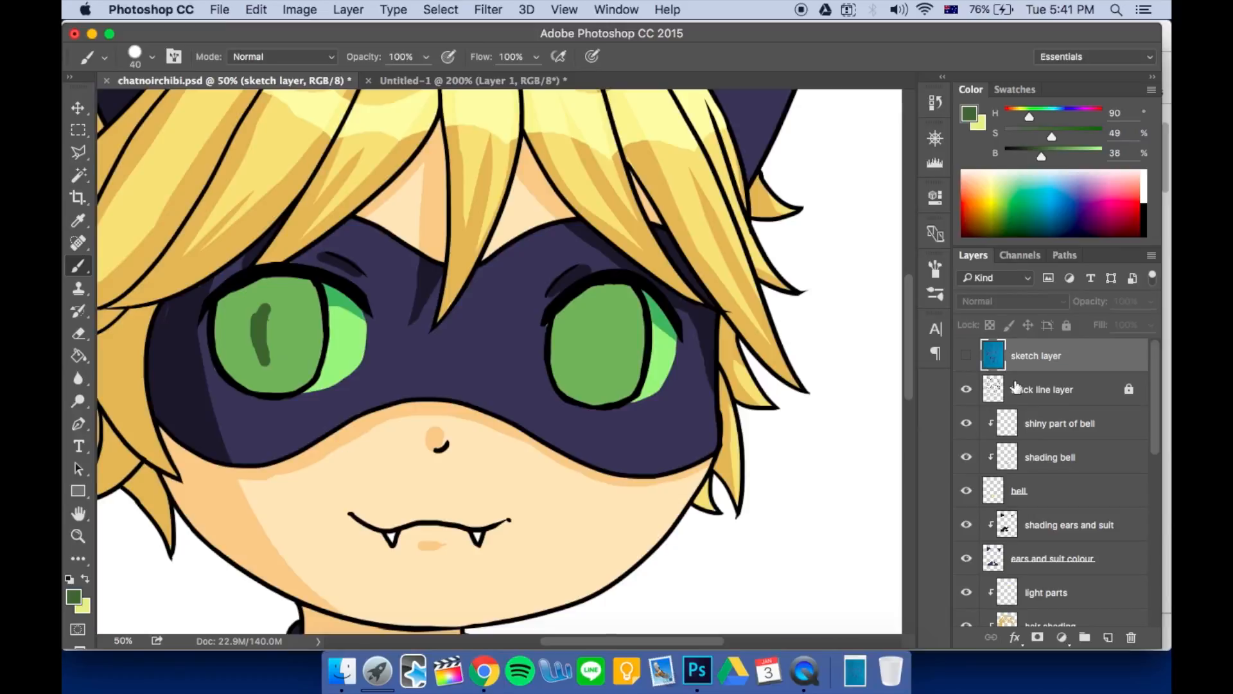
On the pupil black layer, paint dark green slit pupils and shade the upper part of both irises
click(1054, 391)
scroll(1054, 481, down, 5)
click(1047, 490)
drag(260, 309, 277, 360)
mouse_move(610, 322)
mouse_down()
mouse_move(586, 335)
mouse_move(603, 349)
mouse_up()
key(bracketright)
drag(222, 344, 318, 303)
mouse_move(556, 331)
mouse_down()
mouse_move(632, 307)
mouse_move(584, 344)
mouse_move(607, 376)
mouse_up()
Refine the edges of the dark green pupil and iris shading in both eyes with a smaller brush and the eraser
key(bracketleft)
key(bracketleft)
key(e)
drag(627, 316, 620, 366)
mouse_move(570, 354)
mouse_down()
mouse_move(592, 383)
mouse_move(606, 374)
mouse_up()
key(b)
mouse_move(606, 374)
mouse_down()
mouse_move(625, 321)
mouse_move(555, 358)
mouse_up()
key(e)
mouse_move(247, 342)
mouse_down()
mouse_move(304, 335)
mouse_move(271, 362)
mouse_move(221, 373)
mouse_up()
key(b)
mouse_move(318, 311)
mouse_down()
mouse_move(323, 342)
mouse_move(299, 312)
mouse_up()
drag(632, 322, 642, 365)
drag(563, 350, 556, 382)
drag(294, 322, 283, 354)
Erase stray dark green beside both pupils and touch up their lower tips with a 30 px brush
key(super+minus)
key(super+equal)
key(e)
mouse_move(626, 336)
mouse_down()
mouse_move(611, 382)
mouse_move(622, 322)
mouse_up()
key(b)
key(e)
drag(299, 350, 300, 319)
key(b)
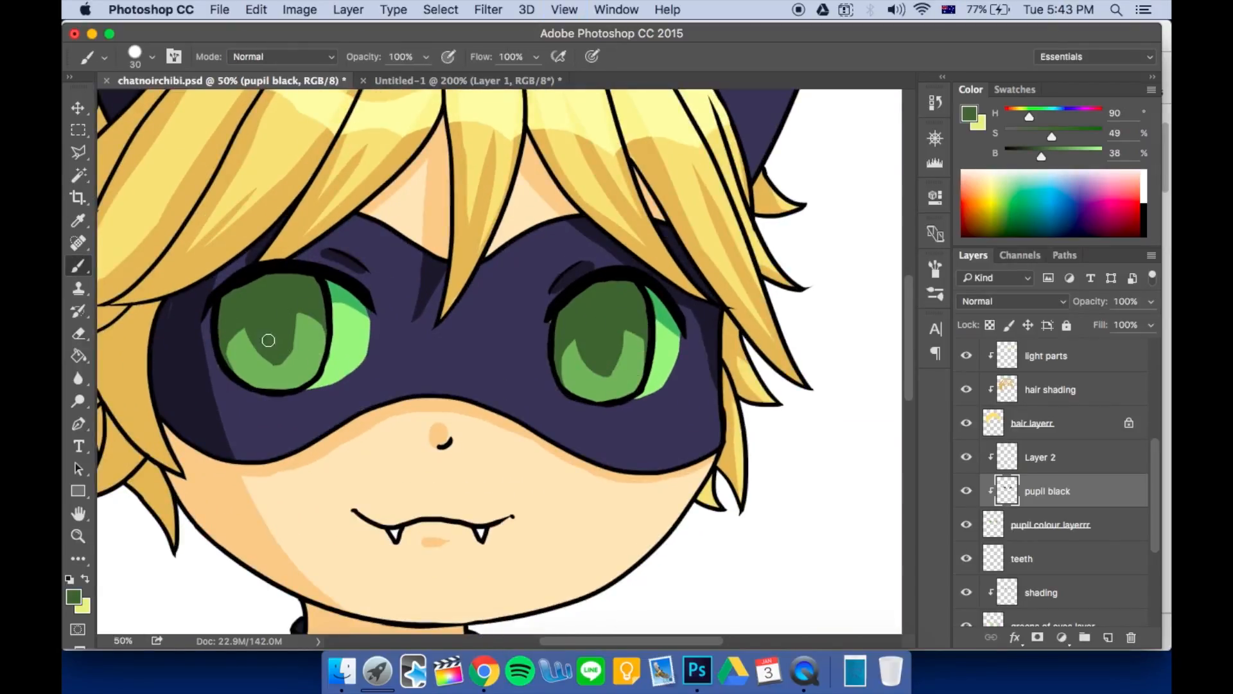
key(super+minus)
key(super+minus)
key(super+equal)
key(super+equal)
drag(596, 353, 604, 365)
drag(259, 338, 279, 359)
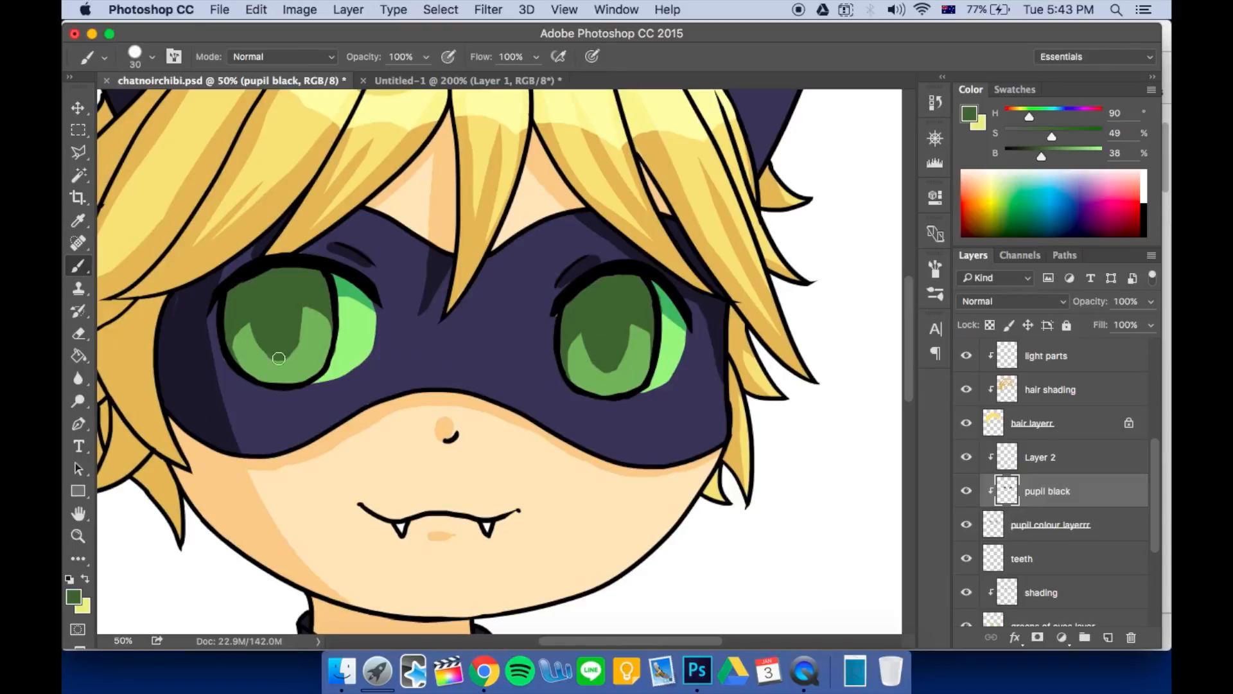
Reduce the brush to 10 px and set the colour to a pale green with hue 90, saturation 27% and brightness 88%
key(bracketleft)
key(bracketleft)
key(super+equal)
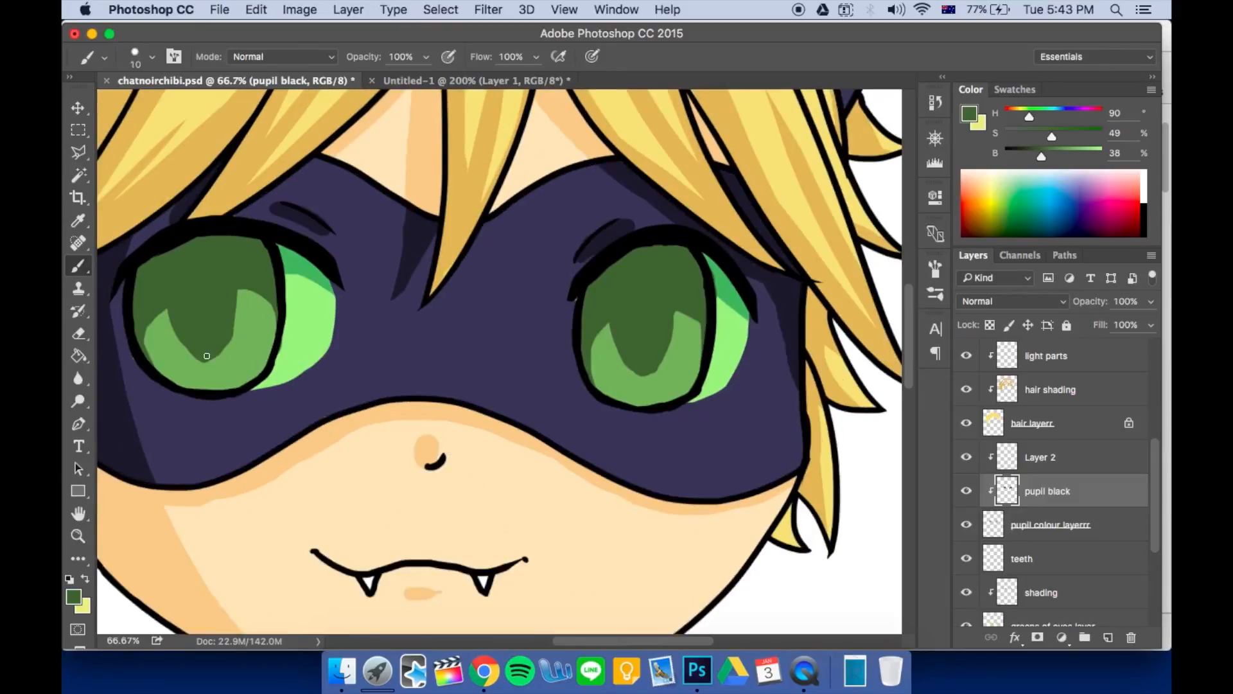
key(super+minus)
key(super+minus)
key(super+equal)
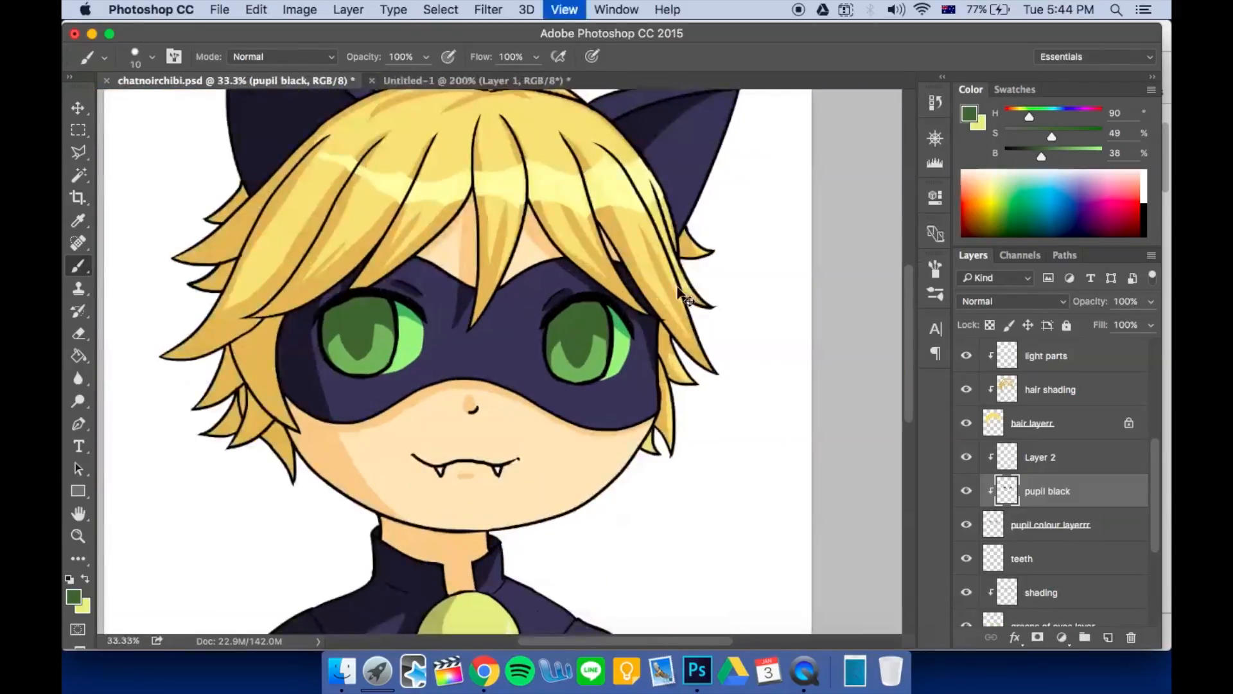
key(super+equal)
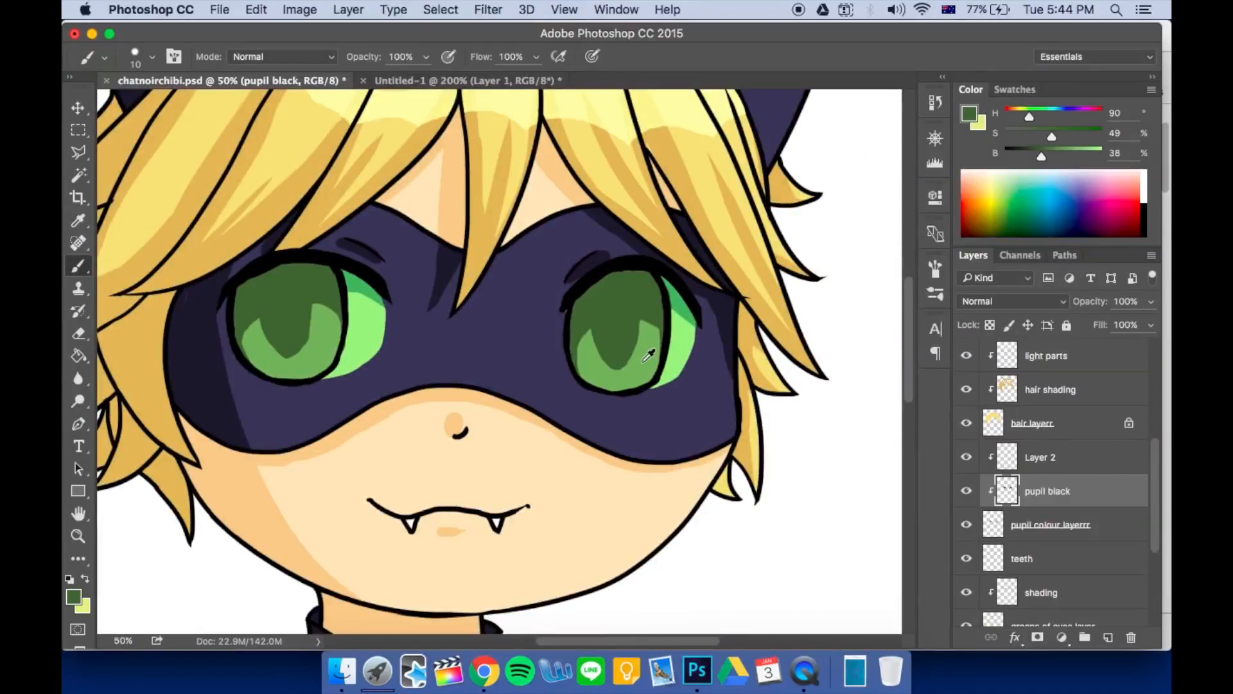
click(1066, 149)
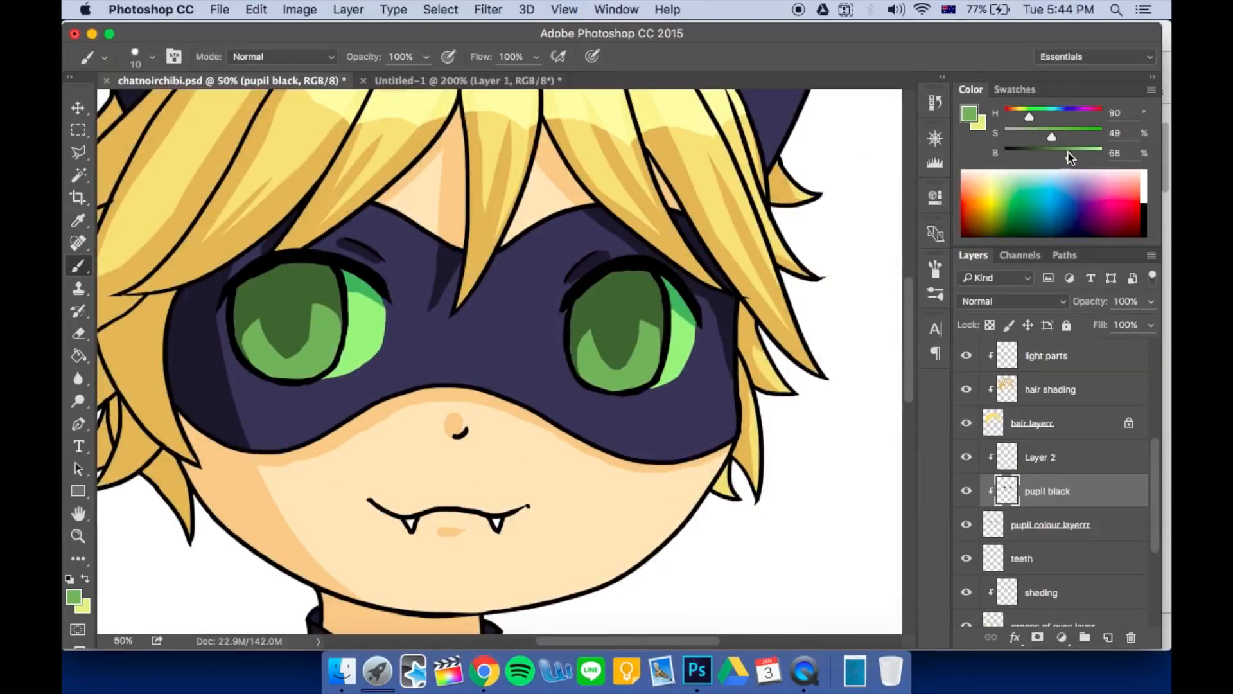
drag(1068, 153, 1031, 137)
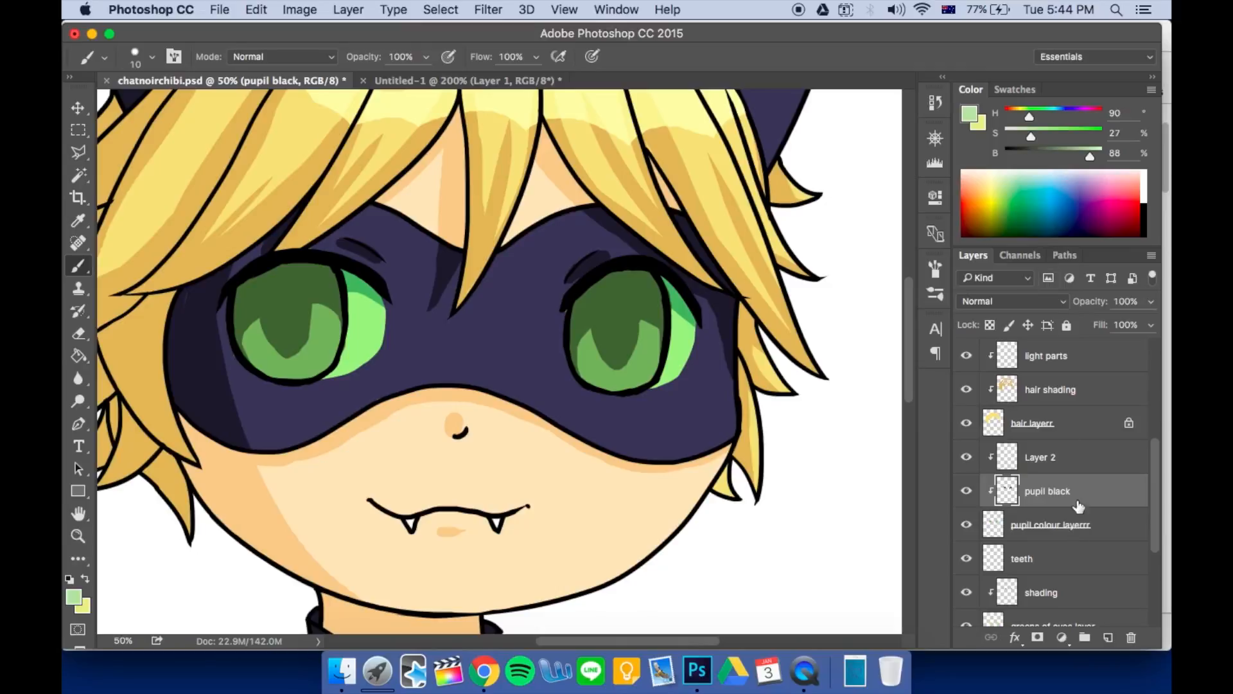
Rename the empty clipped layer above pupil black to "shiny eye bits"
double_click(1040, 457)
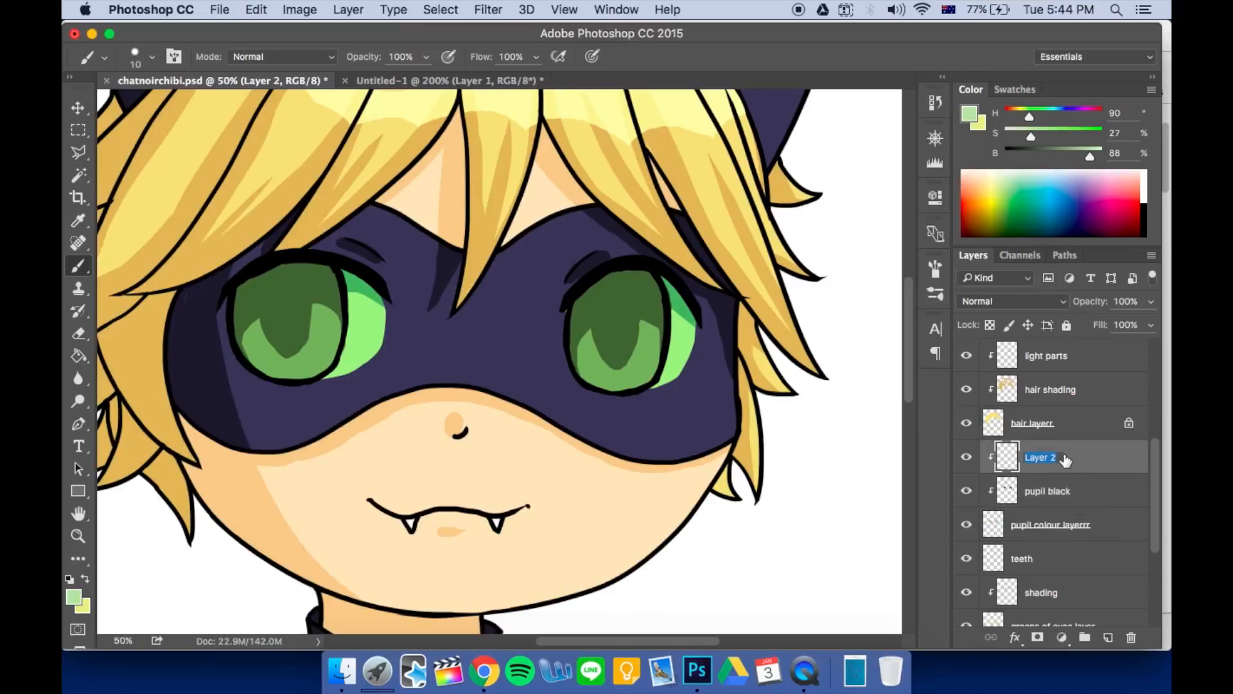
text(shiny eye bits)
key(Return)
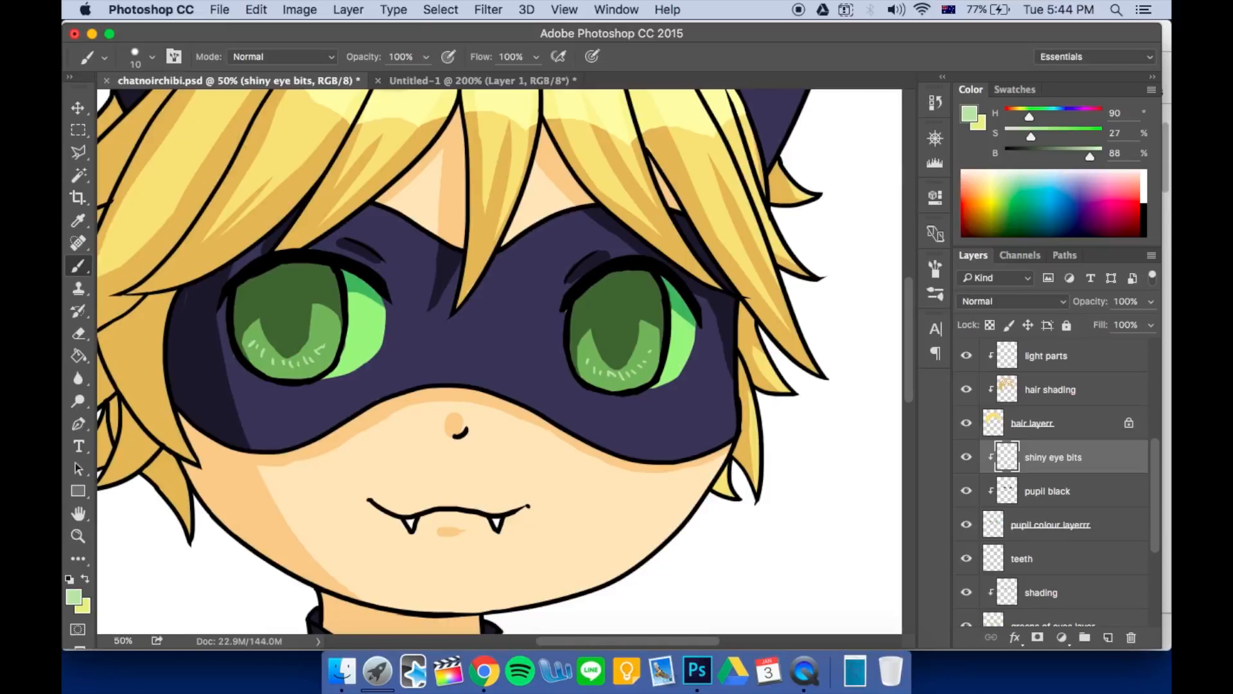
Paint curved pale green highlights along the lower part of both irises with a 30 px brush and trim them with the eraser
key(bracketright)
key(bracketright)
mouse_move(594, 365)
mouse_down()
mouse_move(626, 378)
mouse_move(632, 354)
mouse_up()
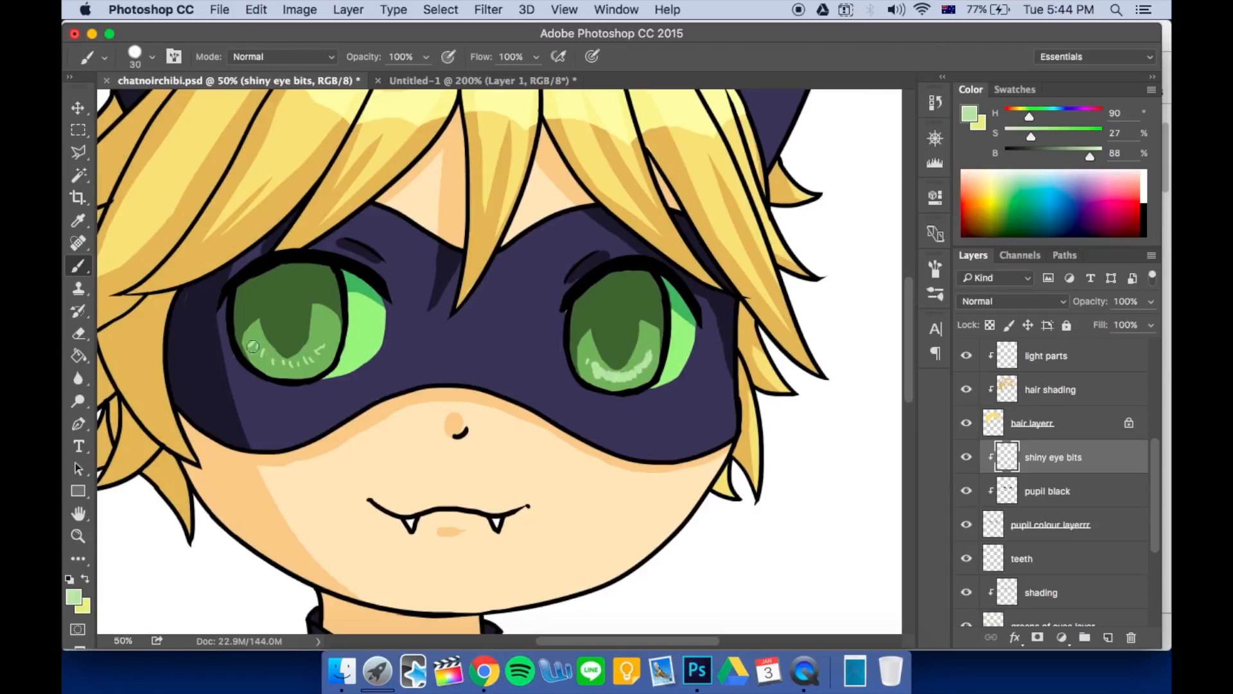
mouse_move(257, 349)
mouse_down()
mouse_move(293, 368)
mouse_move(323, 356)
mouse_move(277, 344)
mouse_move(318, 342)
mouse_up()
key(e)
mouse_move(587, 369)
mouse_down()
mouse_move(654, 368)
mouse_move(642, 350)
mouse_up()
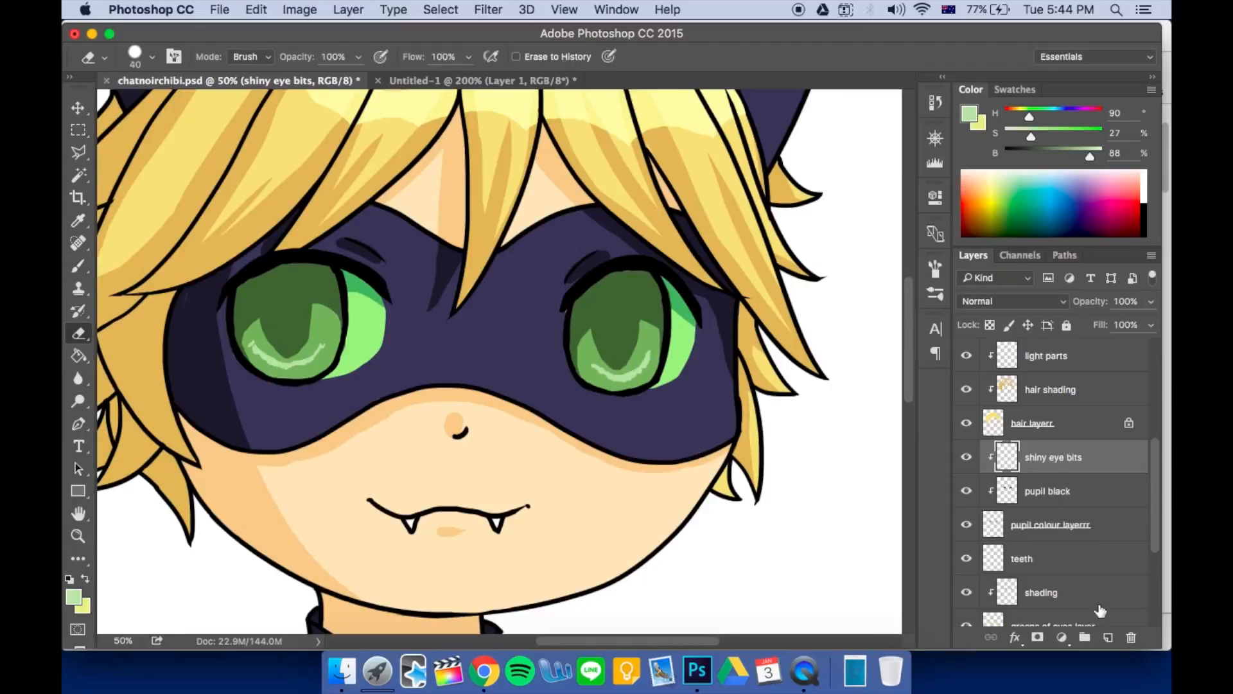
Add a new clipped layer above shiny eye bits and name it "light shining in eyes"
click(1075, 500)
click(1108, 637)
drag(1074, 498, 1105, 473)
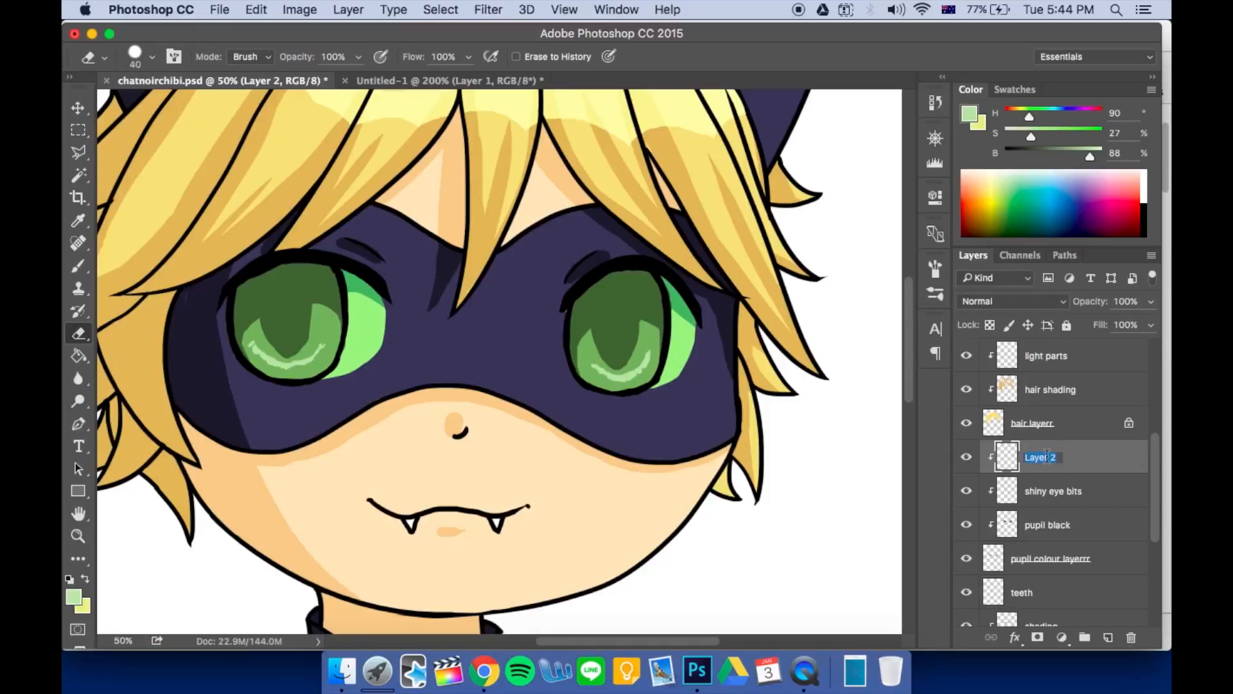
text(light shinging)
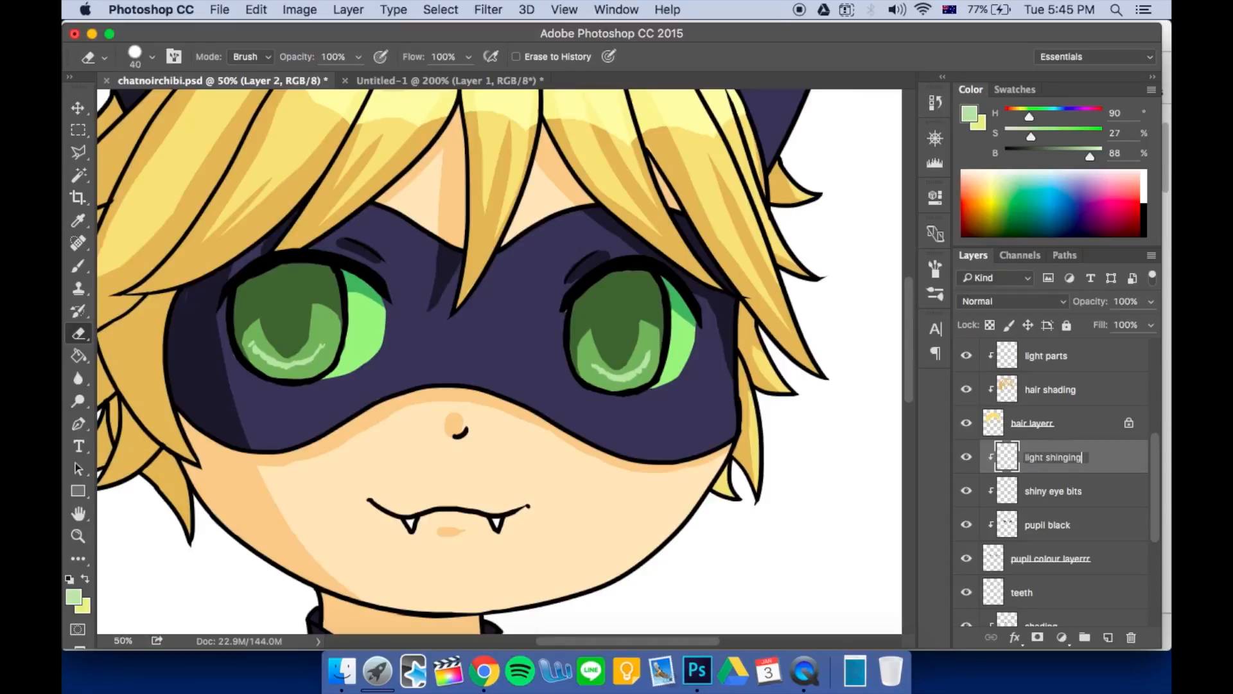
key(BackSpace)
key(BackSpace)
key(BackSpace)
key(BackSpace)
text(ing in eyes)
key(Return)
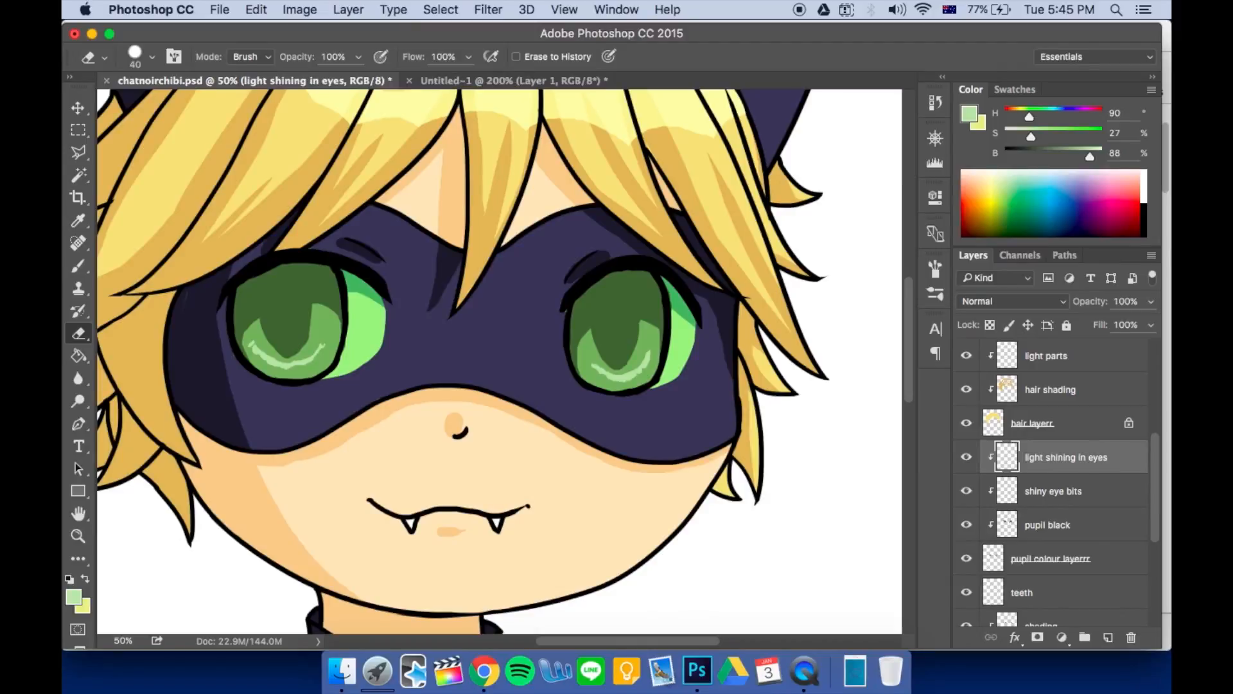
Paint a large and a small white light dot in the upper part of both irises
key(d)
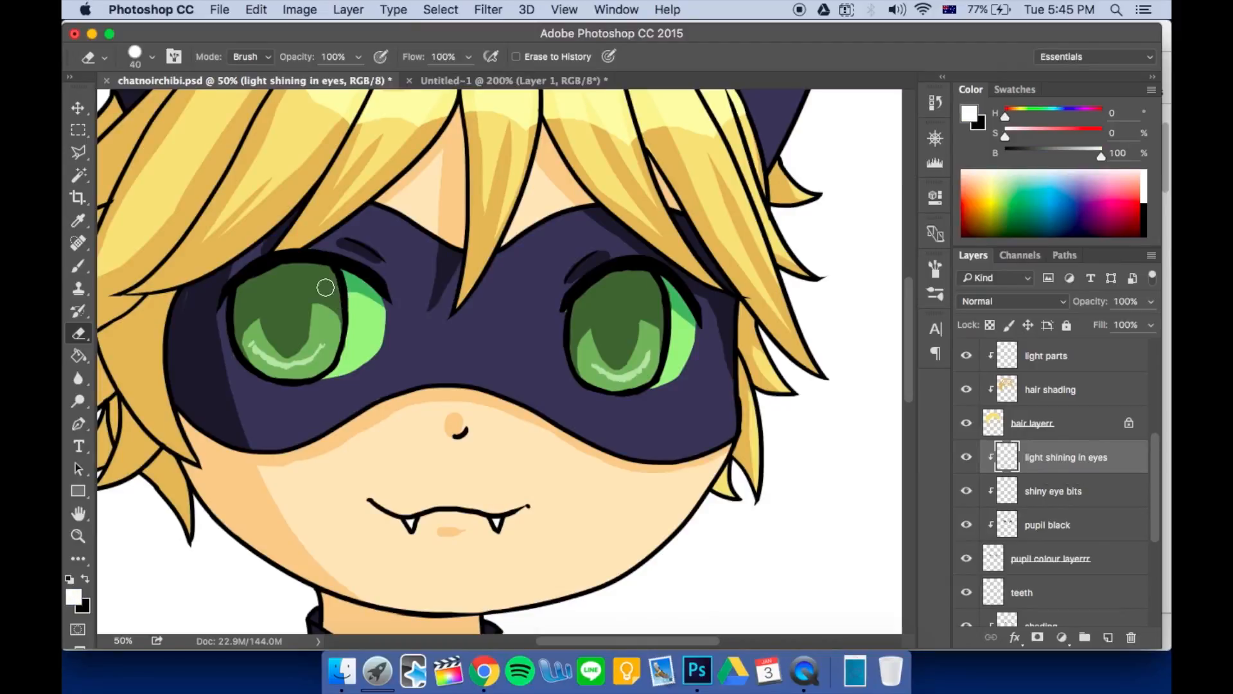
key(x)
key(b)
drag(324, 285, 326, 285)
click(306, 288)
key(super+z)
drag(646, 291, 647, 294)
click(632, 300)
Add small white sparkle dots over the curved highlights in the lower part of both irises
click(264, 344)
key(super+z)
click(259, 353)
click(602, 372)
key(super+z)
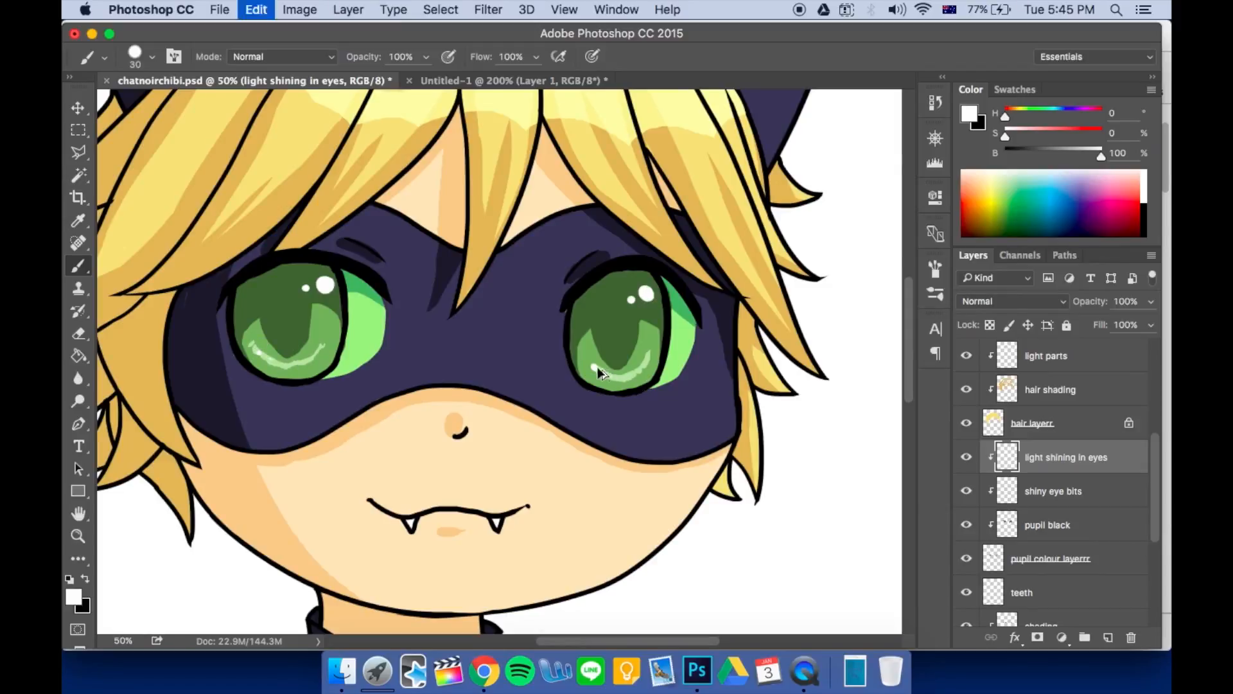
click(595, 367)
click(609, 375)
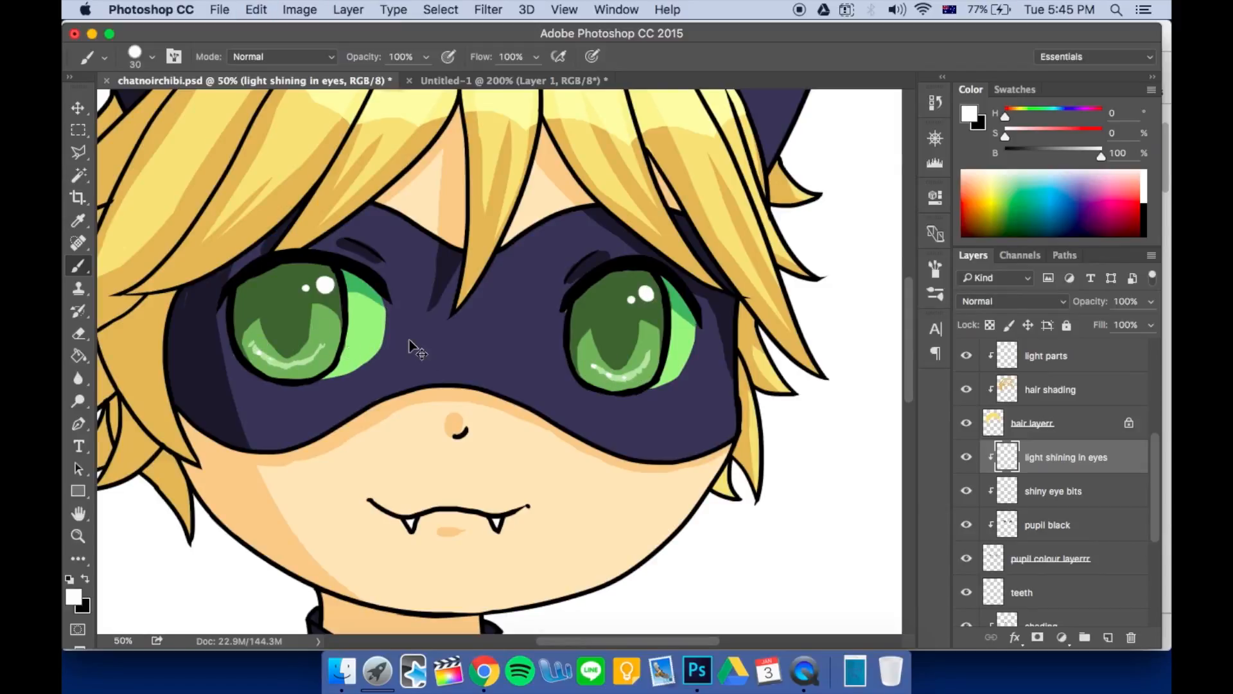
Check the whole drawing, then select and unlock the black line layer
key(super+minus)
key(super+minus)
key(super+minus)
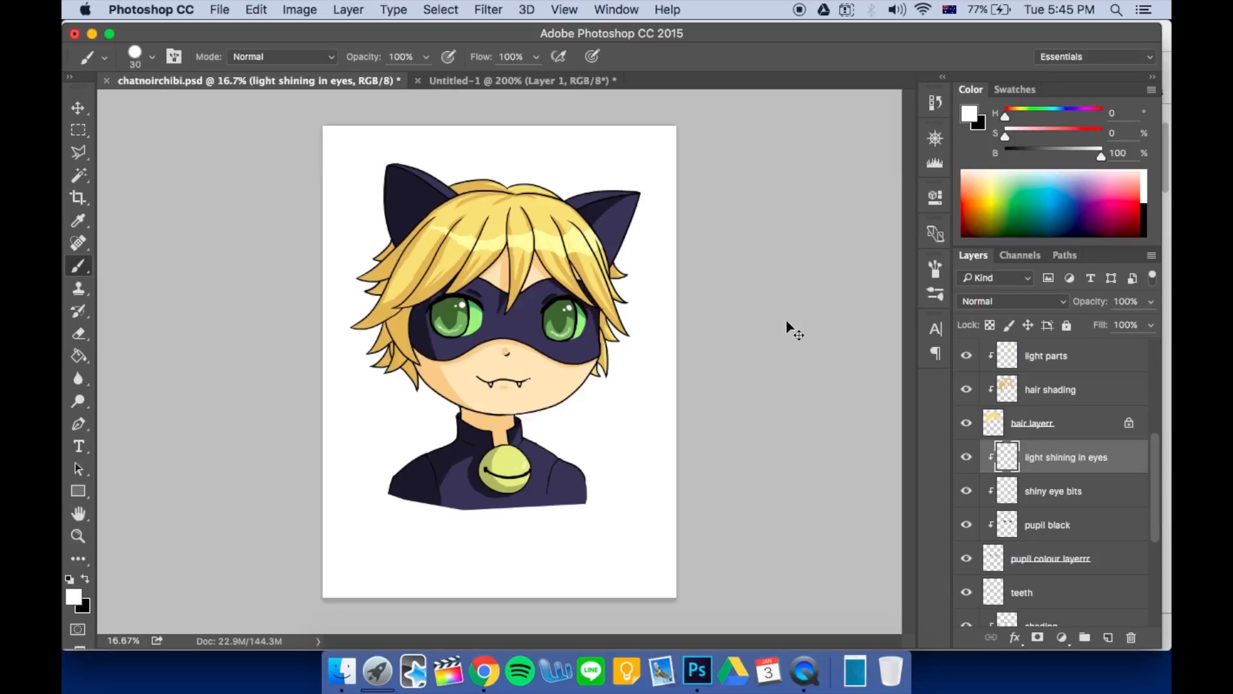
key(super+plus)
key(super+plus)
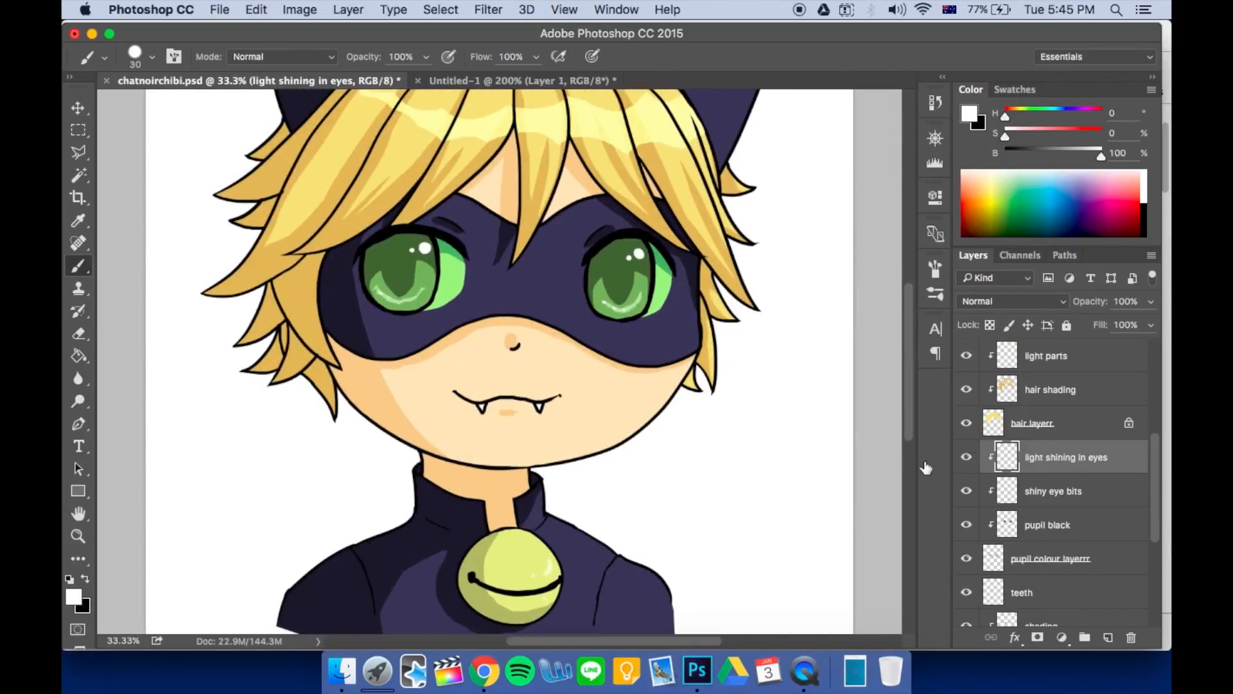
scroll(1046, 427, up, 5)
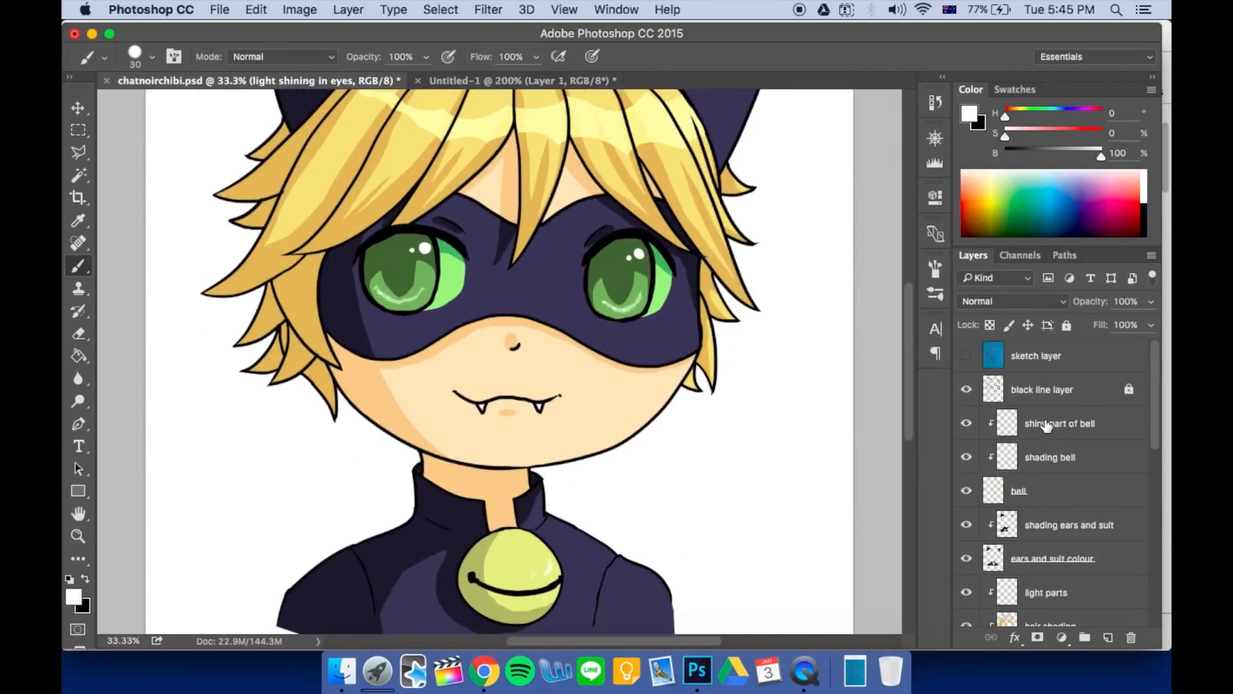
click(1057, 384)
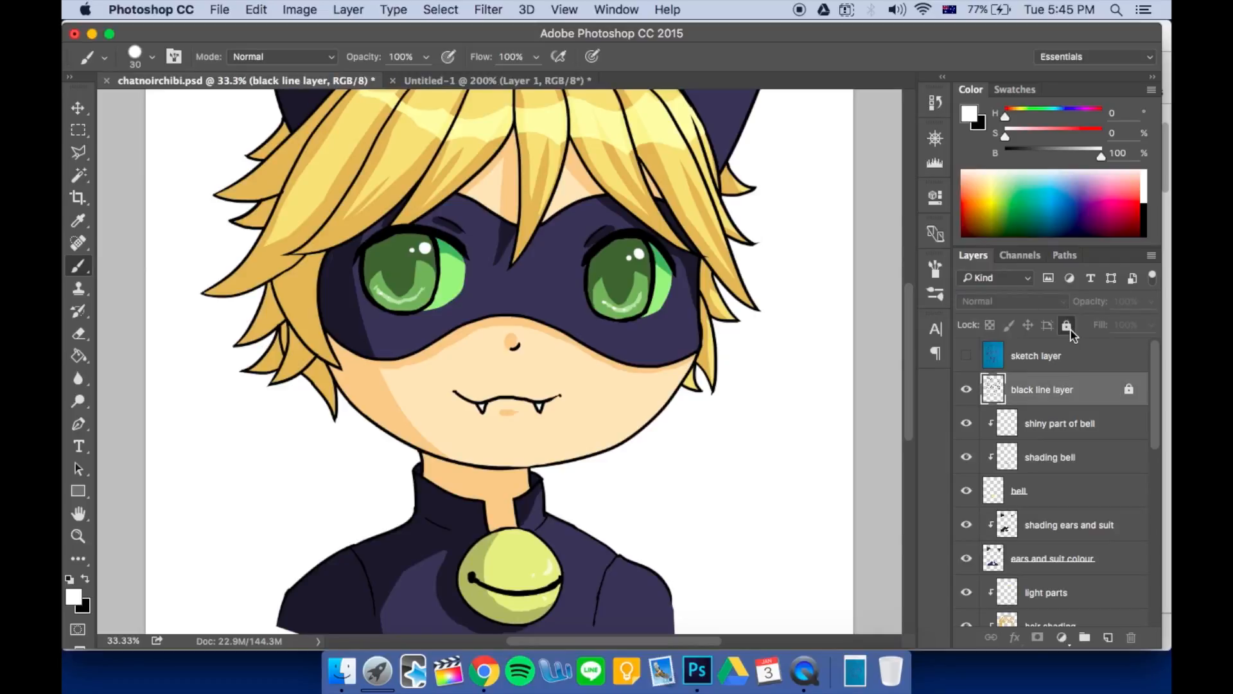
click(1068, 327)
Thin and tidy the black outlines along the right edge of both irises with a 10 px eraser and a fine black brush
key(super+plus)
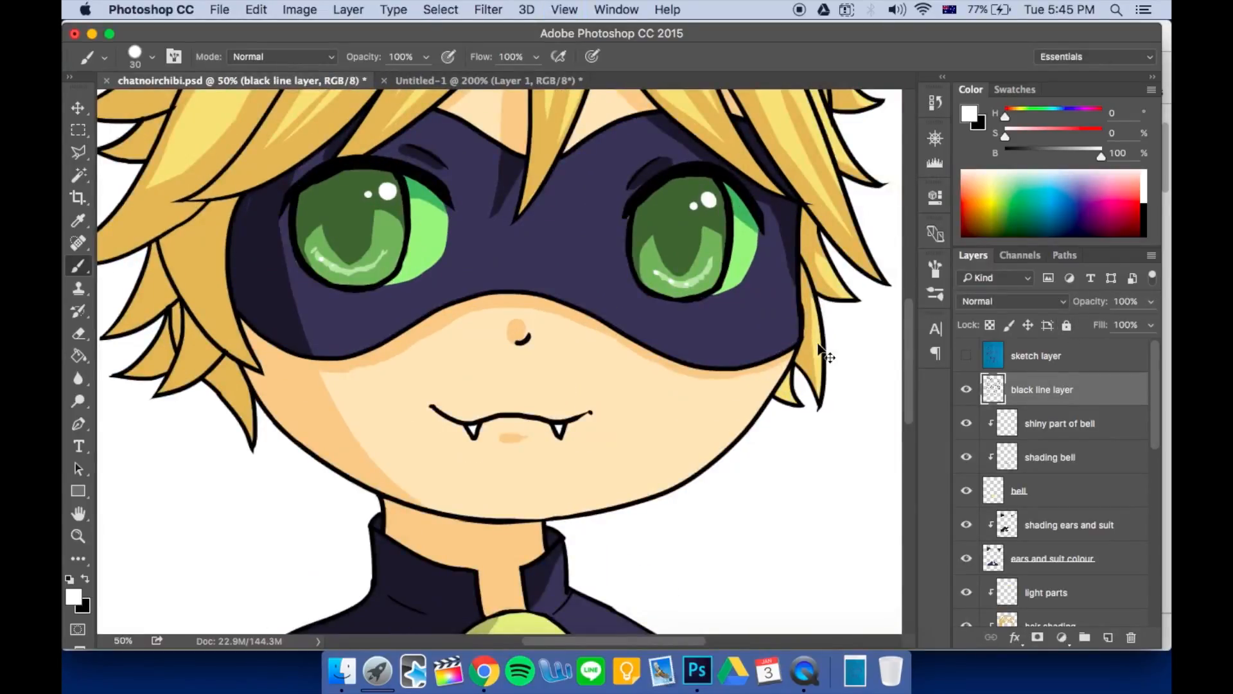
key(super+plus)
key(e)
drag(432, 247, 433, 364)
key(e)
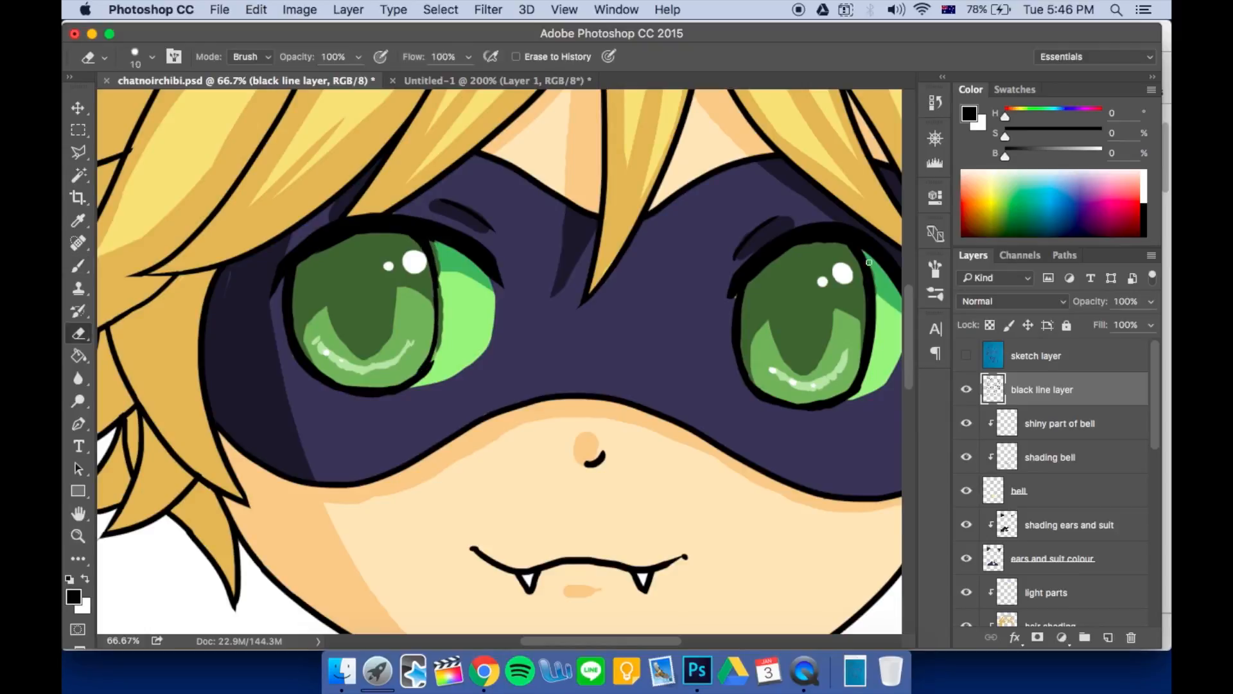
drag(867, 257, 857, 393)
key(b)
drag(857, 247, 867, 315)
scroll(1140, 556, down, 15)
click(1092, 457)
key(e)
click(1054, 558)
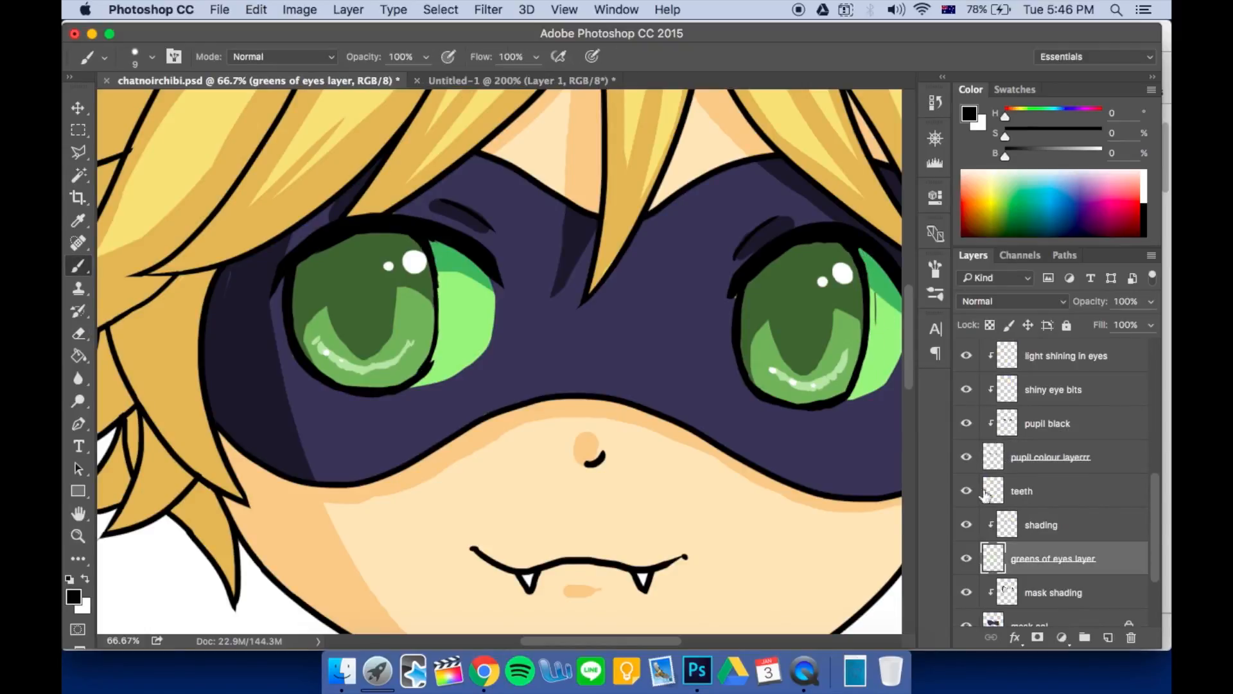
scroll(1054, 489, up, 15)
click(1042, 389)
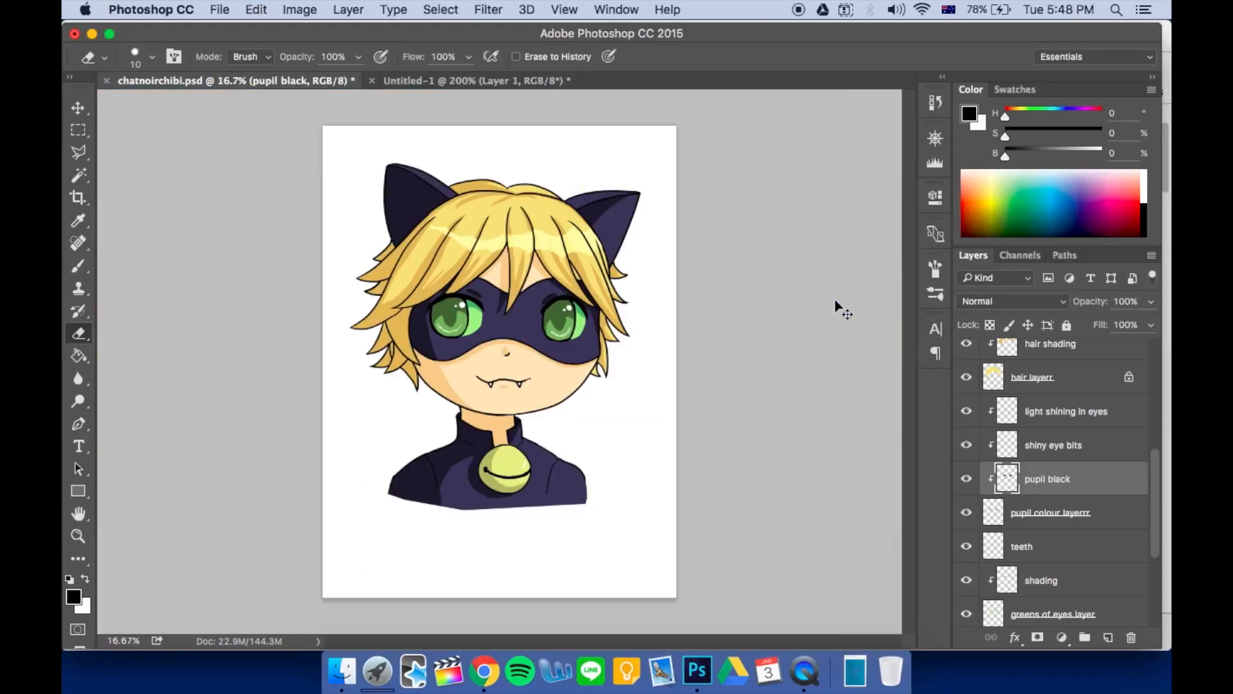
Lasso the nose and mouth on the black line layer, shift them slightly to the right, and clear the selection
key(super+equal)
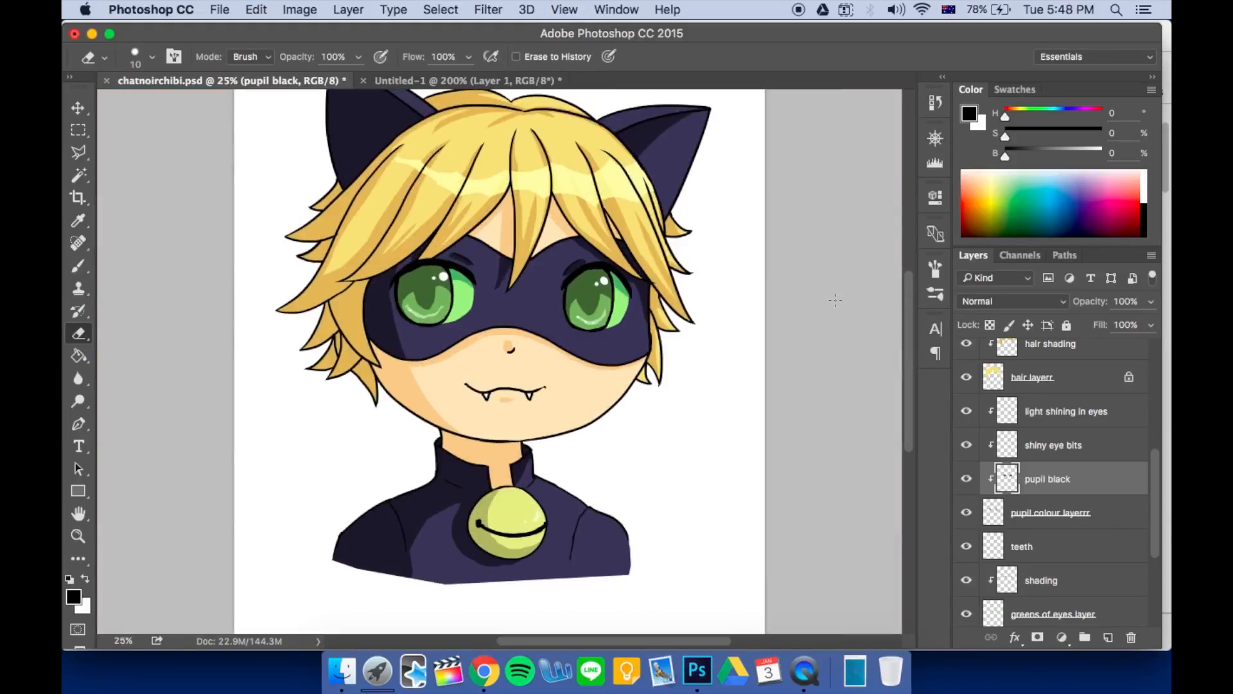
scroll(1121, 485, up, 5)
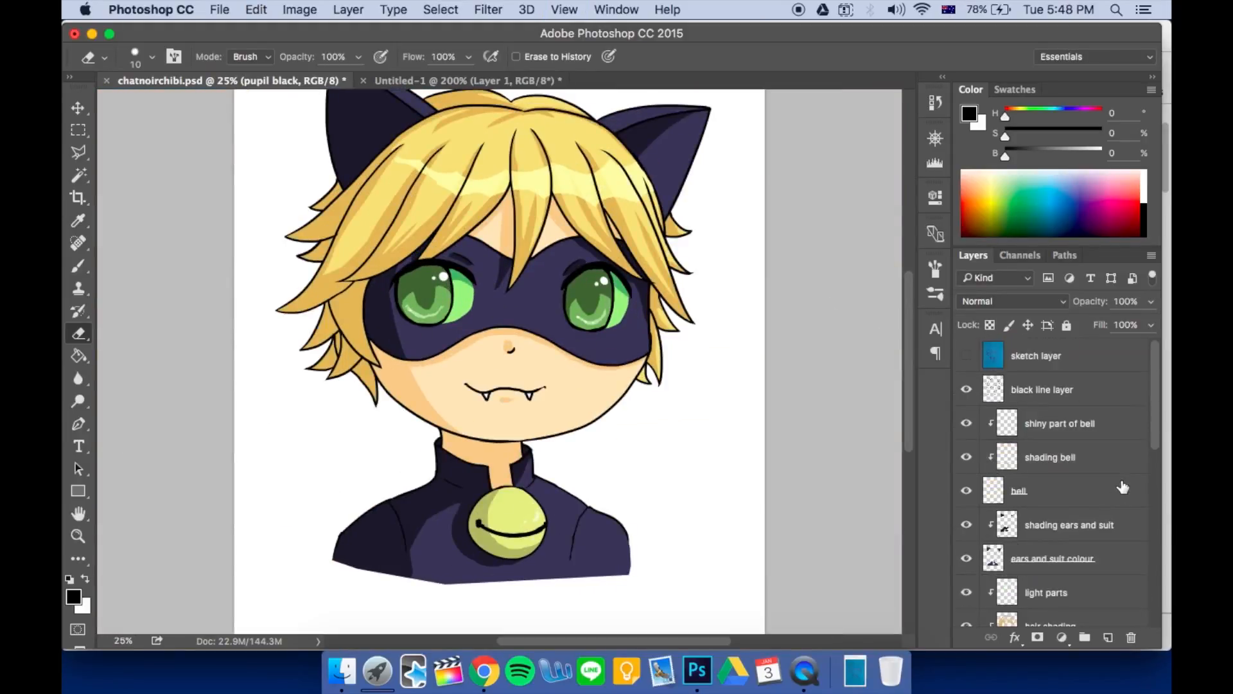
click(1063, 385)
key(l)
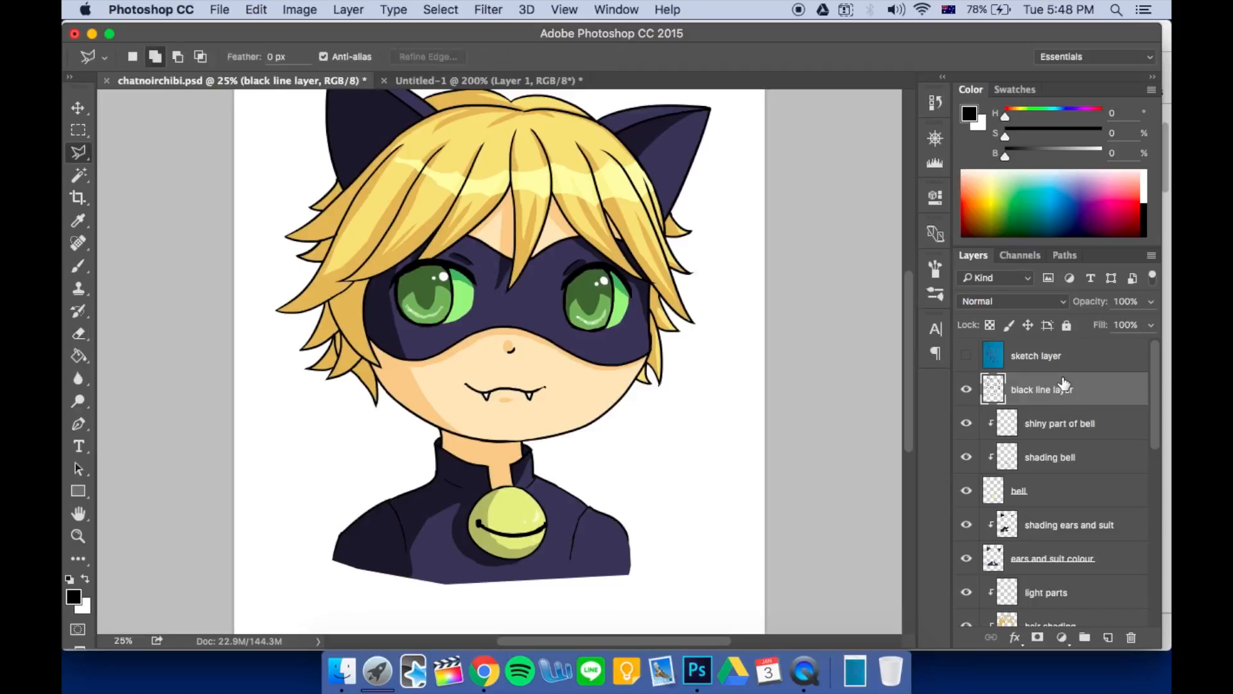
click(473, 372)
click(523, 338)
click(575, 388)
click(551, 412)
click(450, 393)
click(471, 366)
key(v)
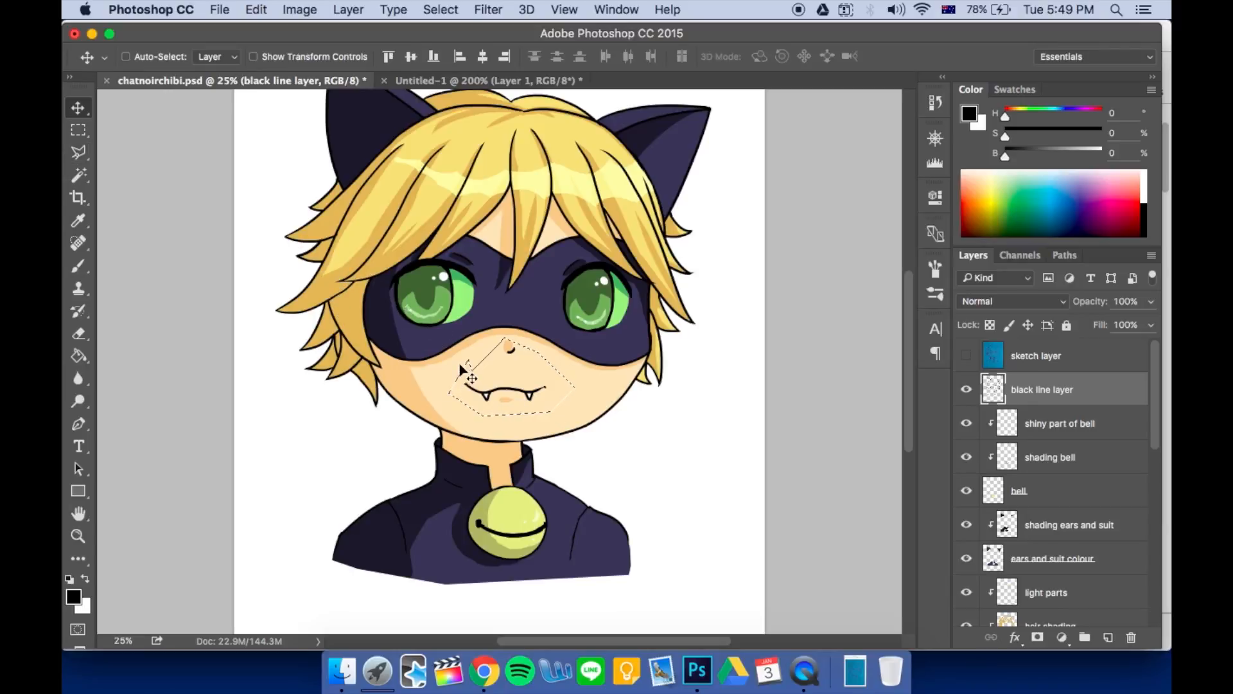
right_click(88, 114)
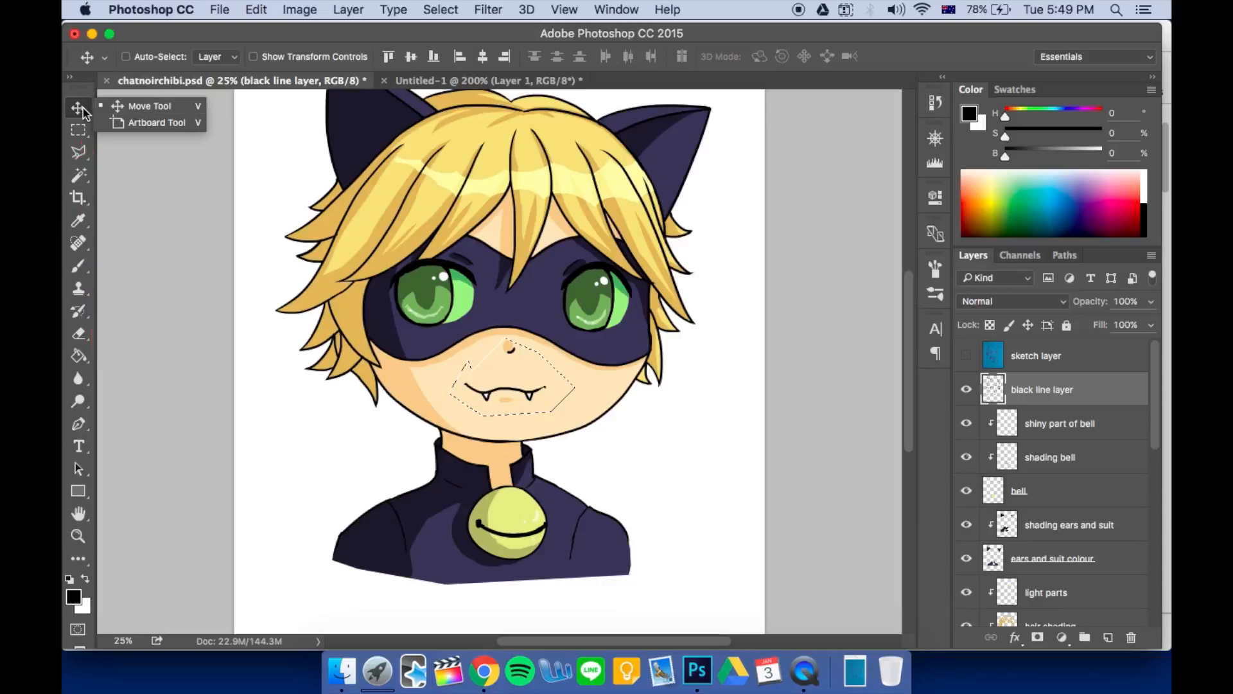
click(139, 109)
drag(546, 391, 554, 395)
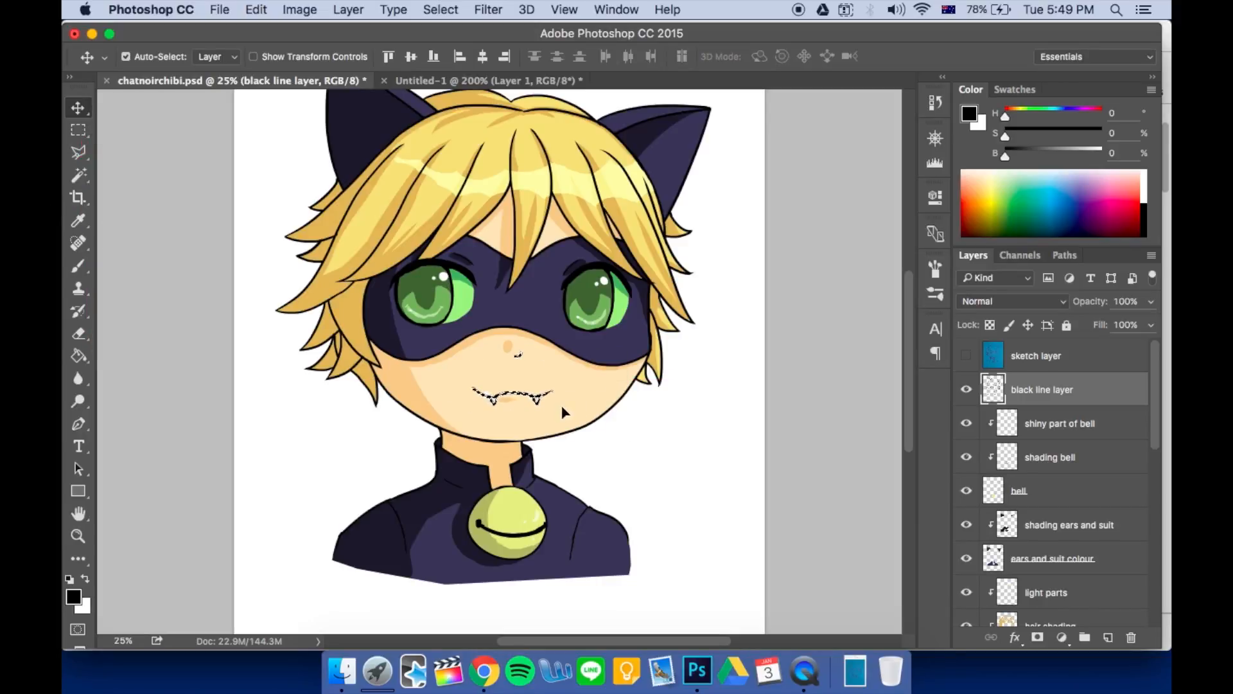
key(ctrl+d)
key(ctrl+z)
drag(540, 396, 539, 394)
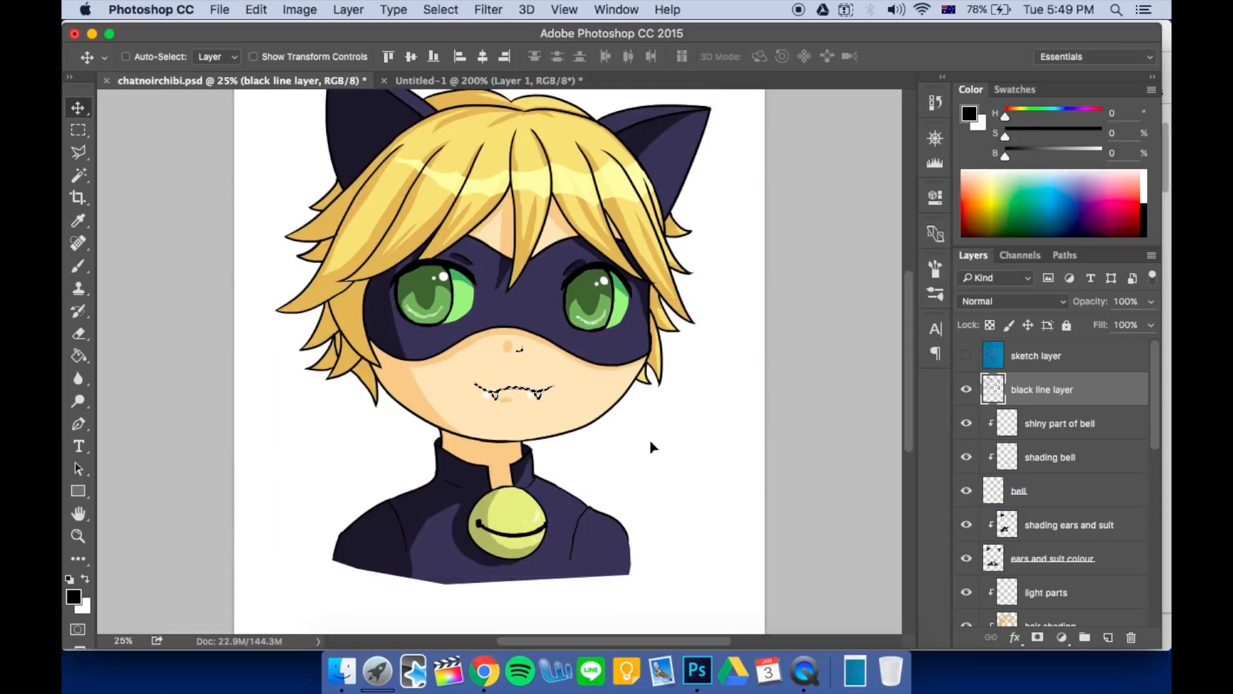
key(ctrl+d)
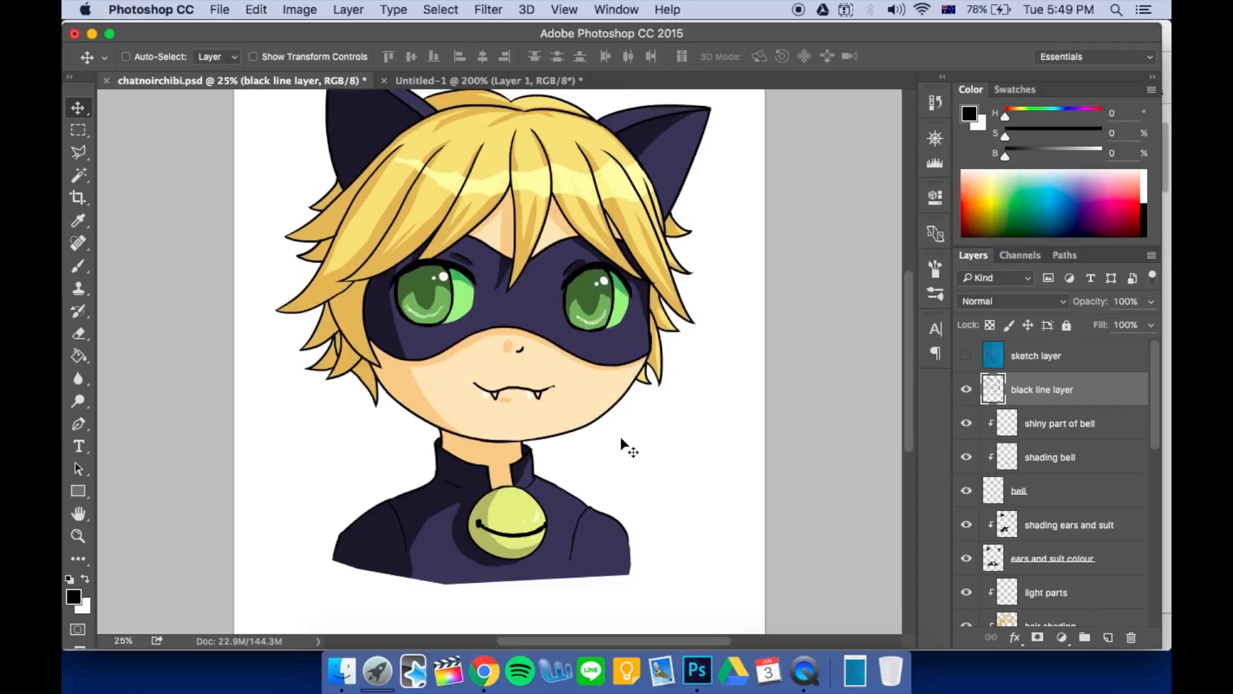
Move the white fills on the teeth layer to the right so they sit inside the shifted fang outlines
key(super+equal)
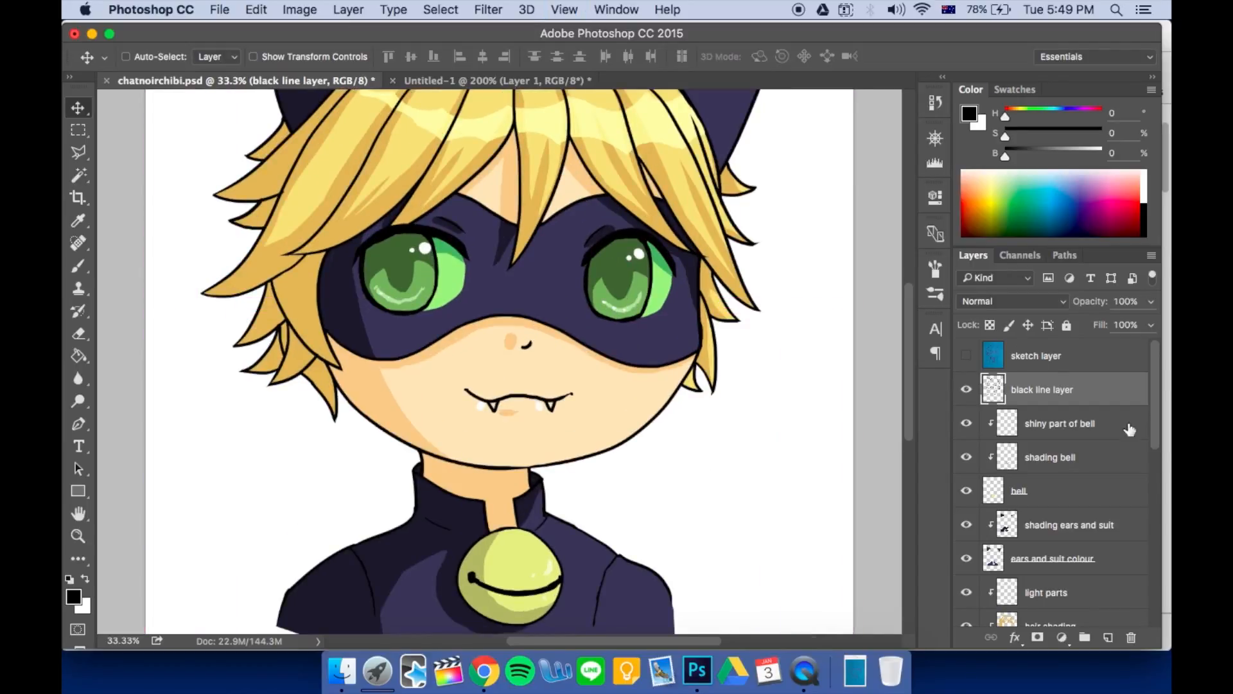
drag(1153, 416, 1155, 536)
click(1111, 527)
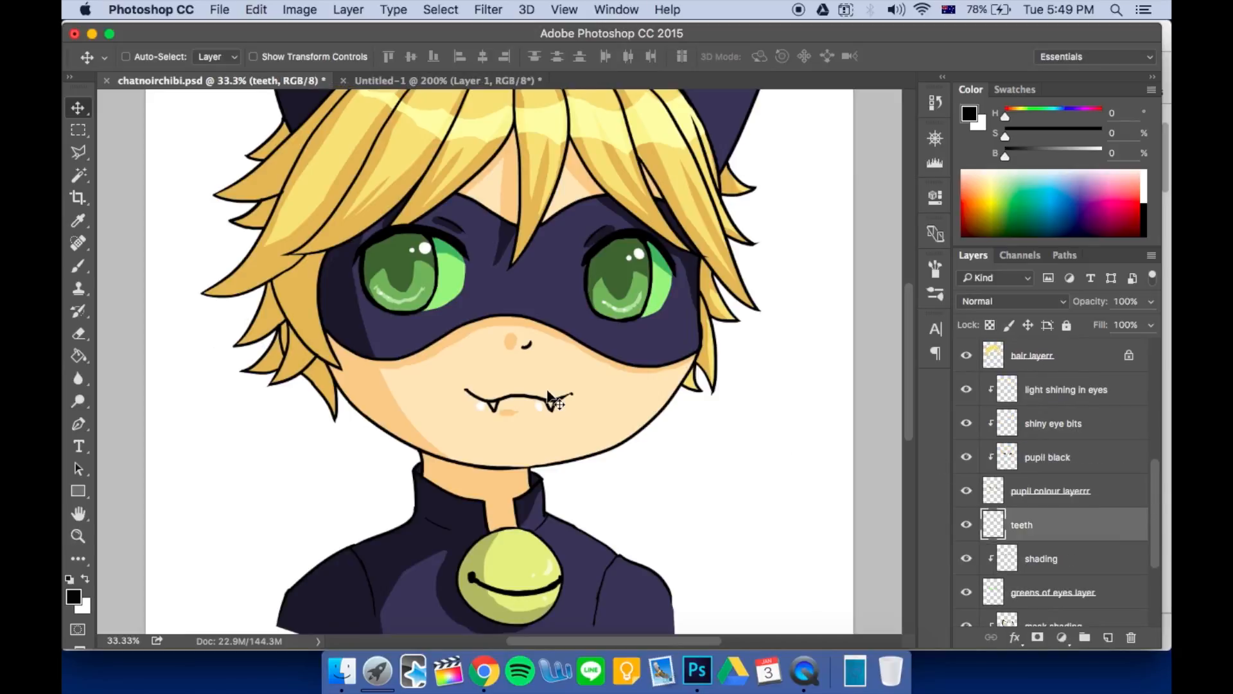
drag(565, 426, 578, 430)
key(super+equal)
key(super+equal)
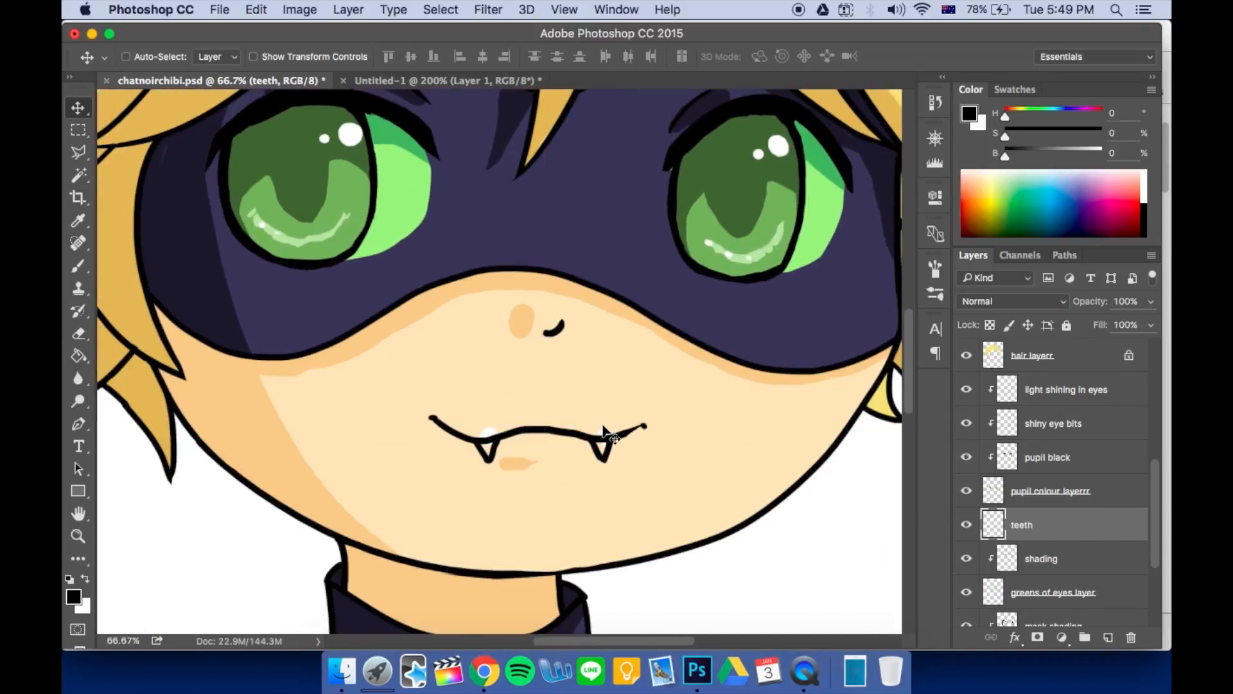
drag(610, 437, 613, 450)
Lasso the nose and lip shading on Layer 1, move it right under the shifted nose and mouth, and deselect
scroll(1154, 514, down, 4)
click(1092, 559)
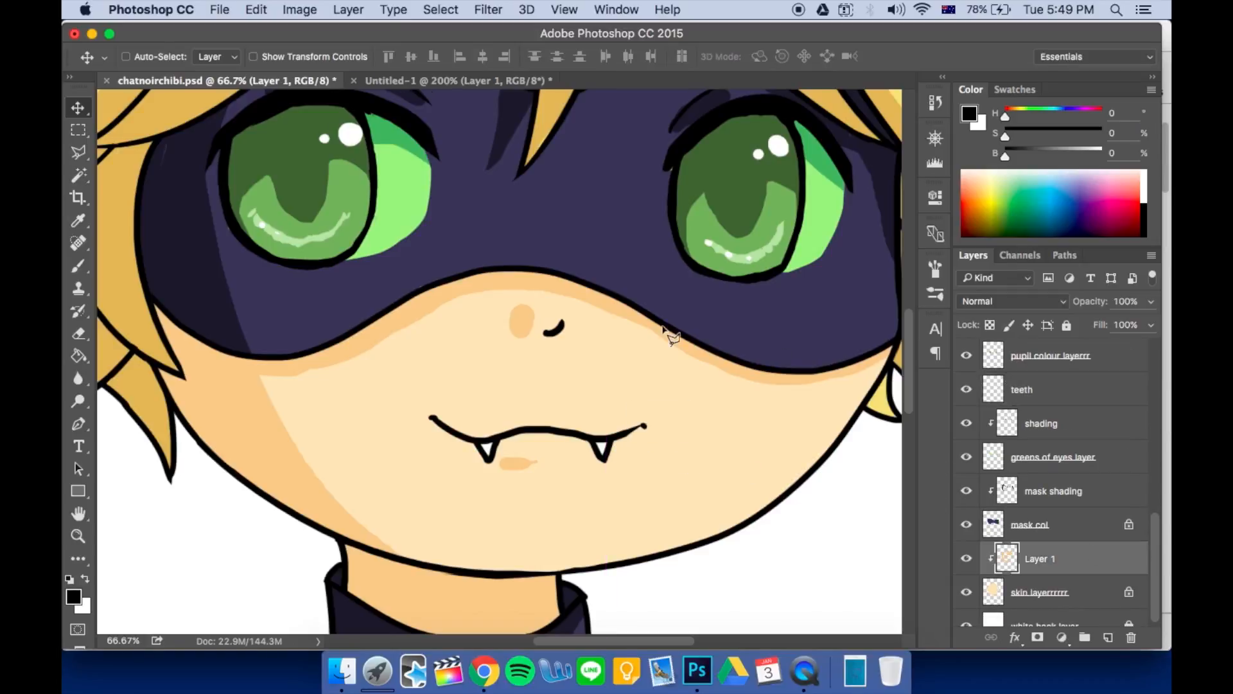
key(l)
mouse_move(538, 301)
mouse_down()
mouse_move(501, 299)
mouse_move(450, 368)
mouse_move(442, 485)
mouse_move(492, 507)
mouse_move(612, 361)
mouse_up()
key(v)
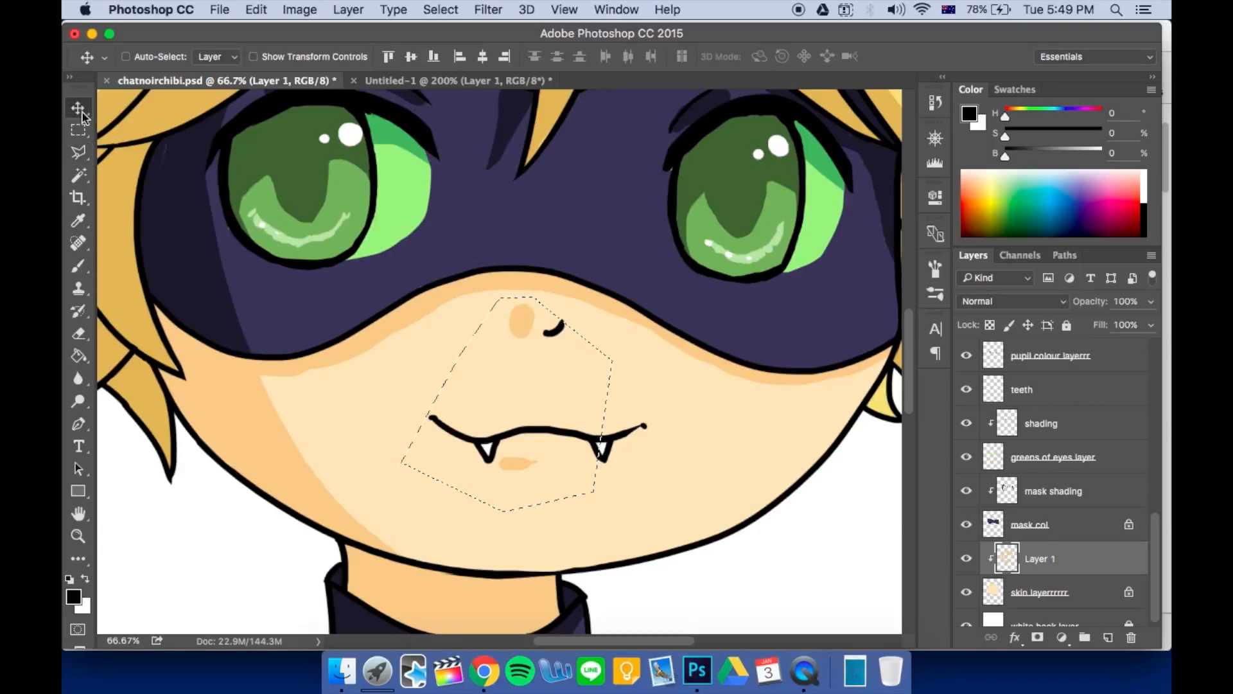
drag(550, 394, 581, 393)
key(super+d)
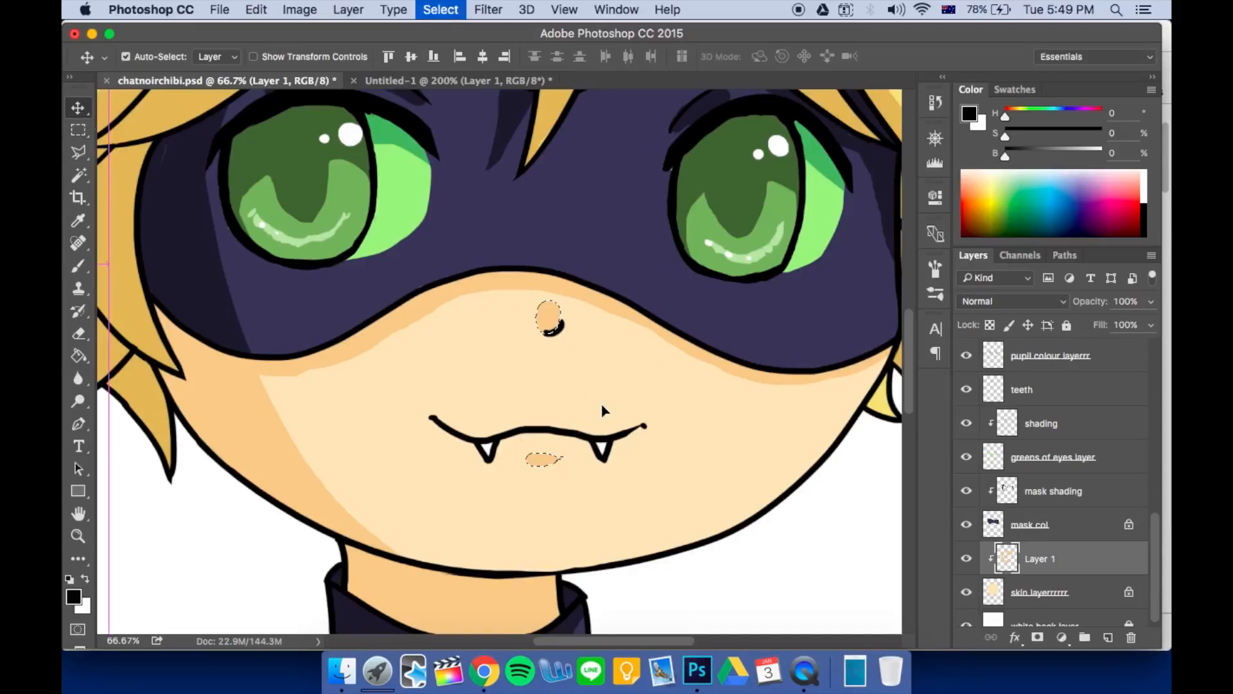
Add a new layer directly above the black line layer
key(super+minus)
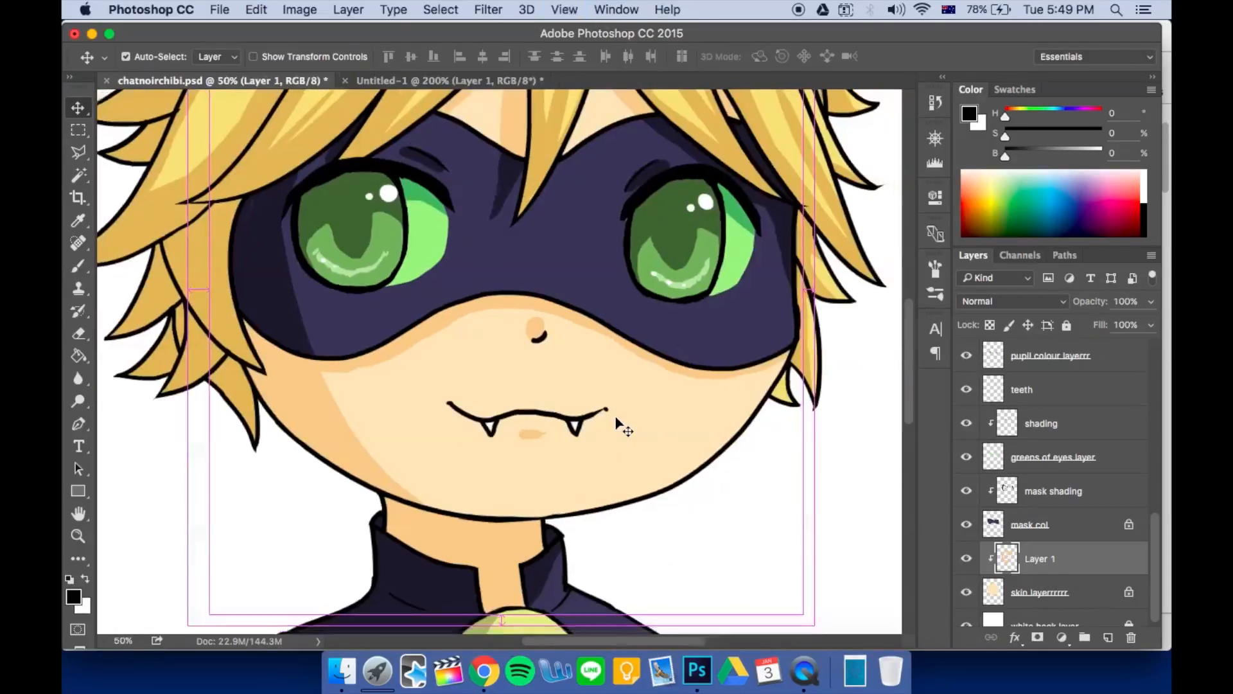
key(super+minus)
key(super+minus)
key(super+minus)
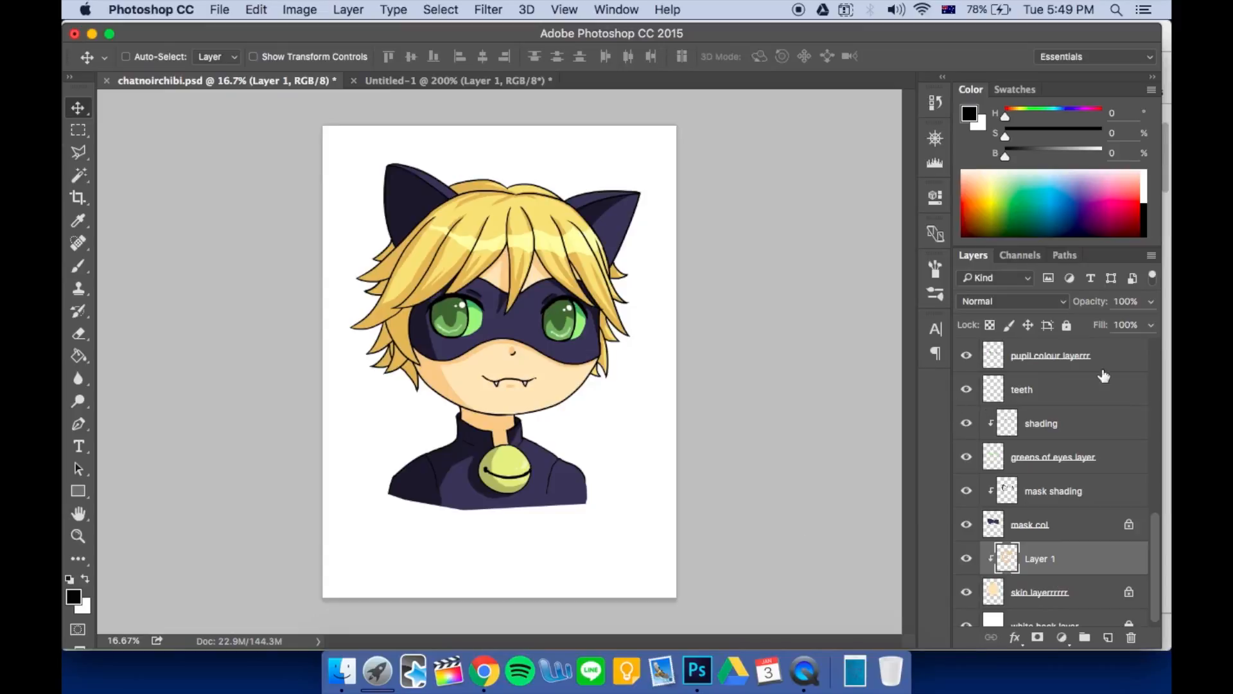
mouse_move(1158, 531)
mouse_down()
mouse_move(1155, 376)
mouse_move(1132, 365)
mouse_up()
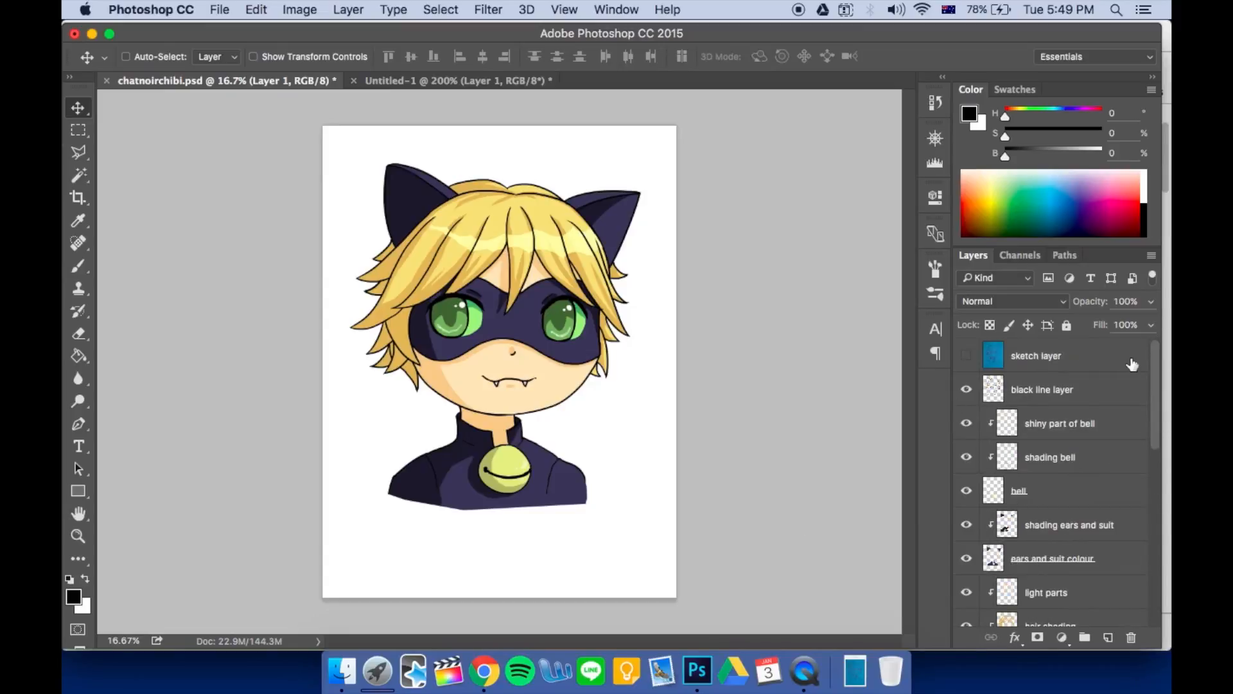
click(1095, 391)
click(1108, 637)
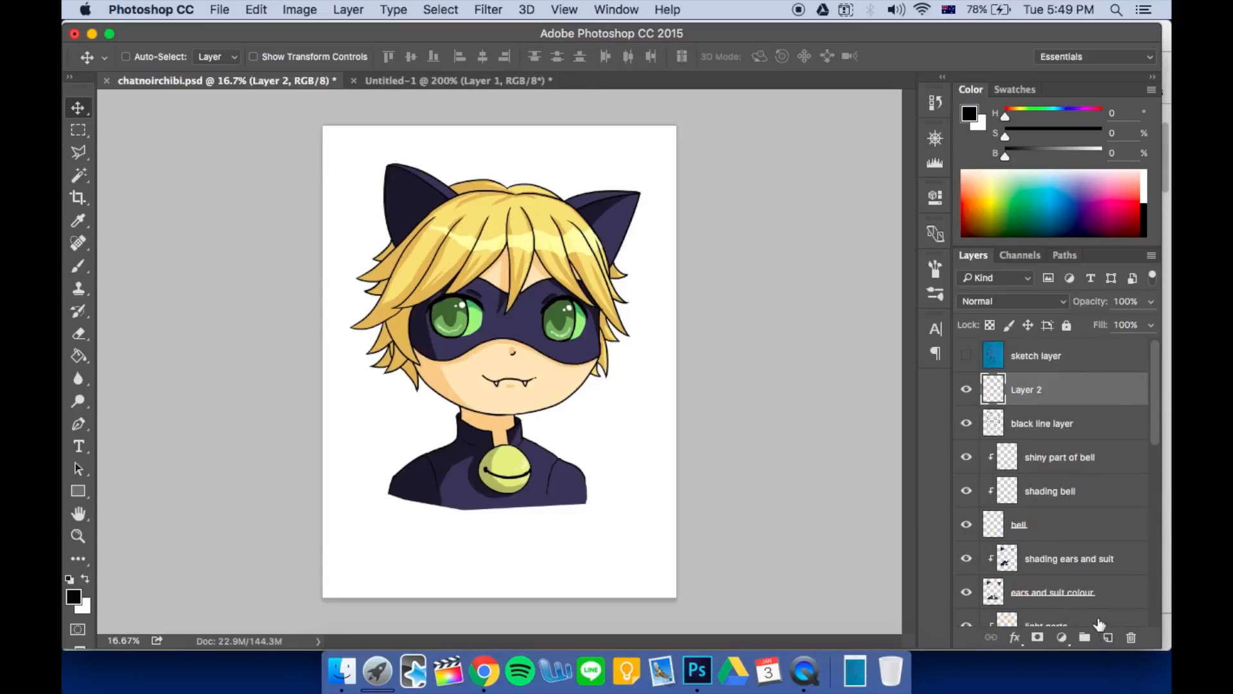
Paint thin white highlight strokes across the lower right part of both eyes on the new layer with a 9 px brush
key(super+equal)
key(super+equal)
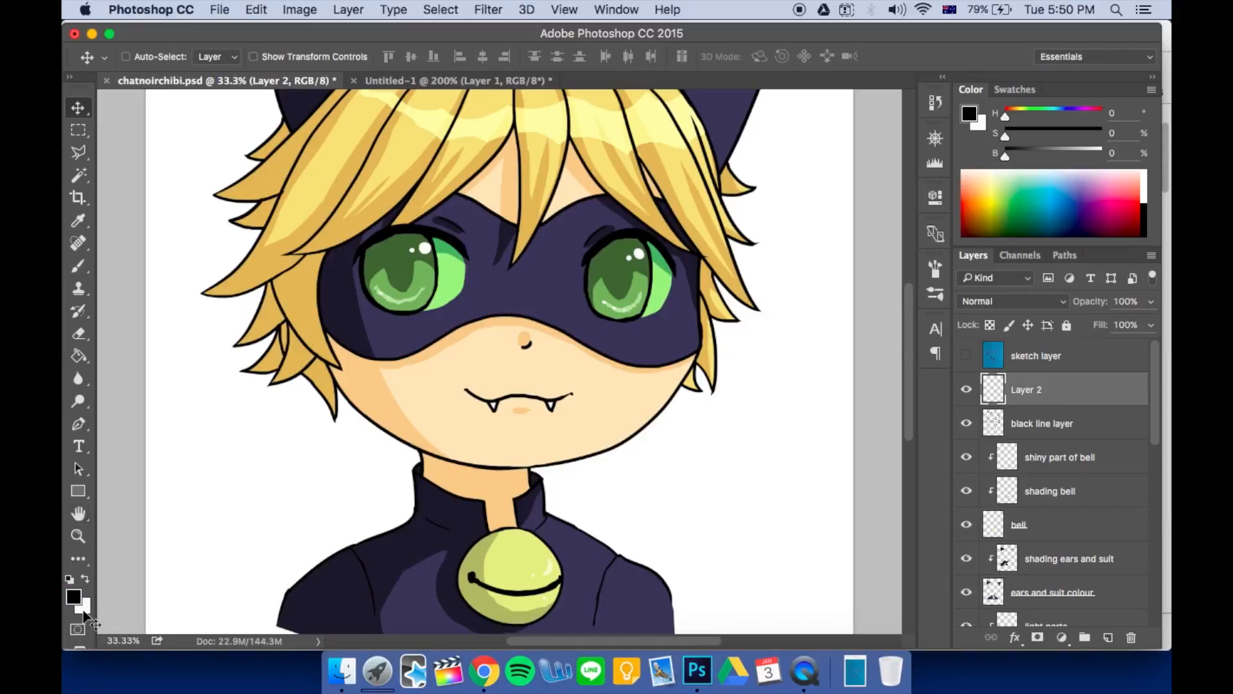
key(x)
key(x)
key(x)
key(x)
key(x)
key(x)
key(x)
key(x)
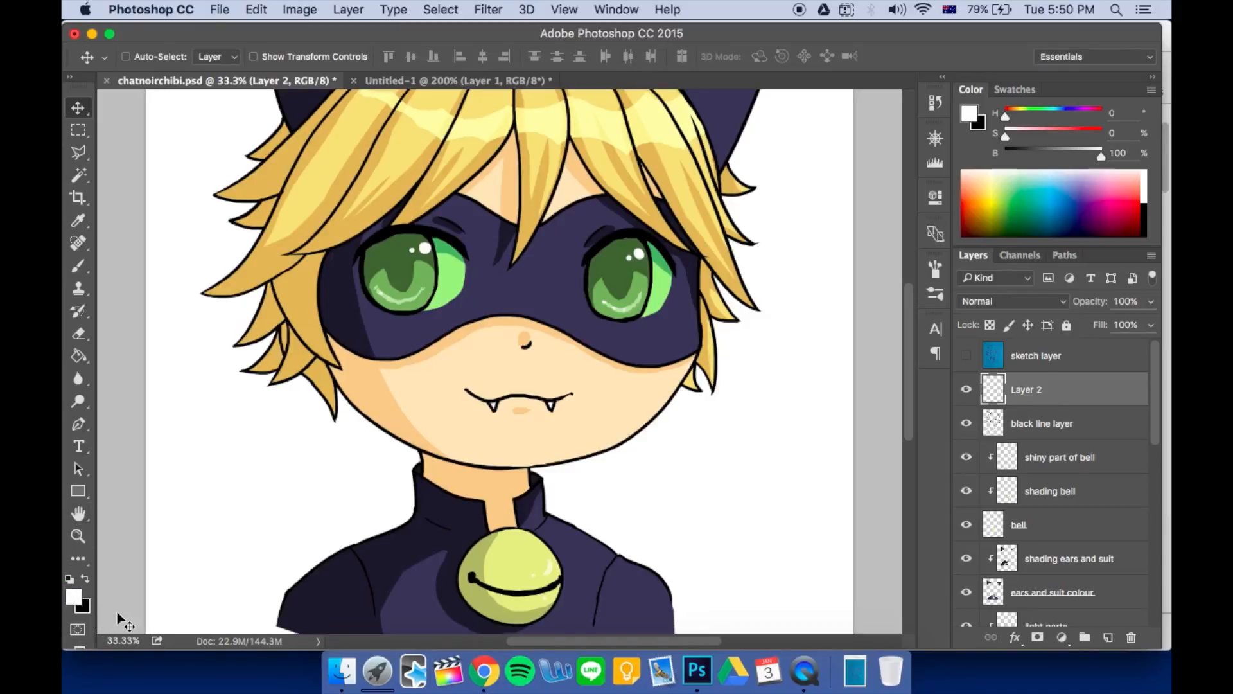
key(x)
key(super+equal)
scroll(289, 404, up, 5)
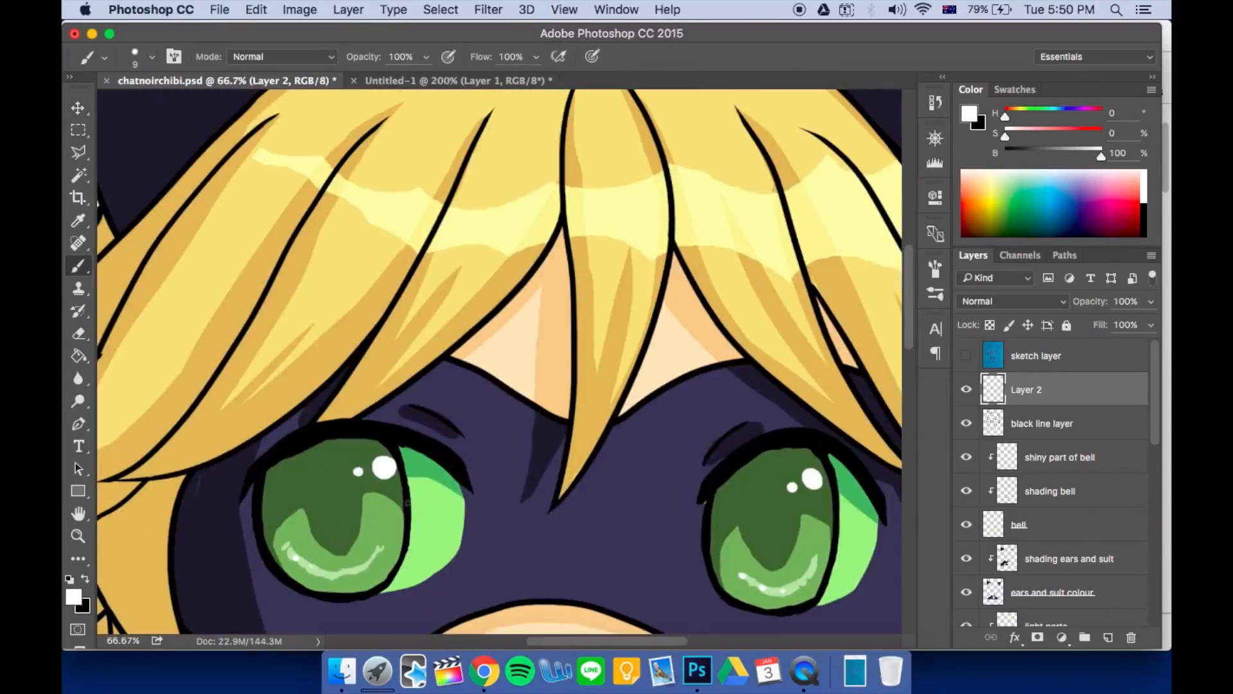
key(super+z)
mouse_move(381, 549)
mouse_down()
mouse_move(437, 543)
mouse_move(433, 557)
mouse_up()
drag(817, 575, 856, 568)
key(super+minus)
key(super+minus)
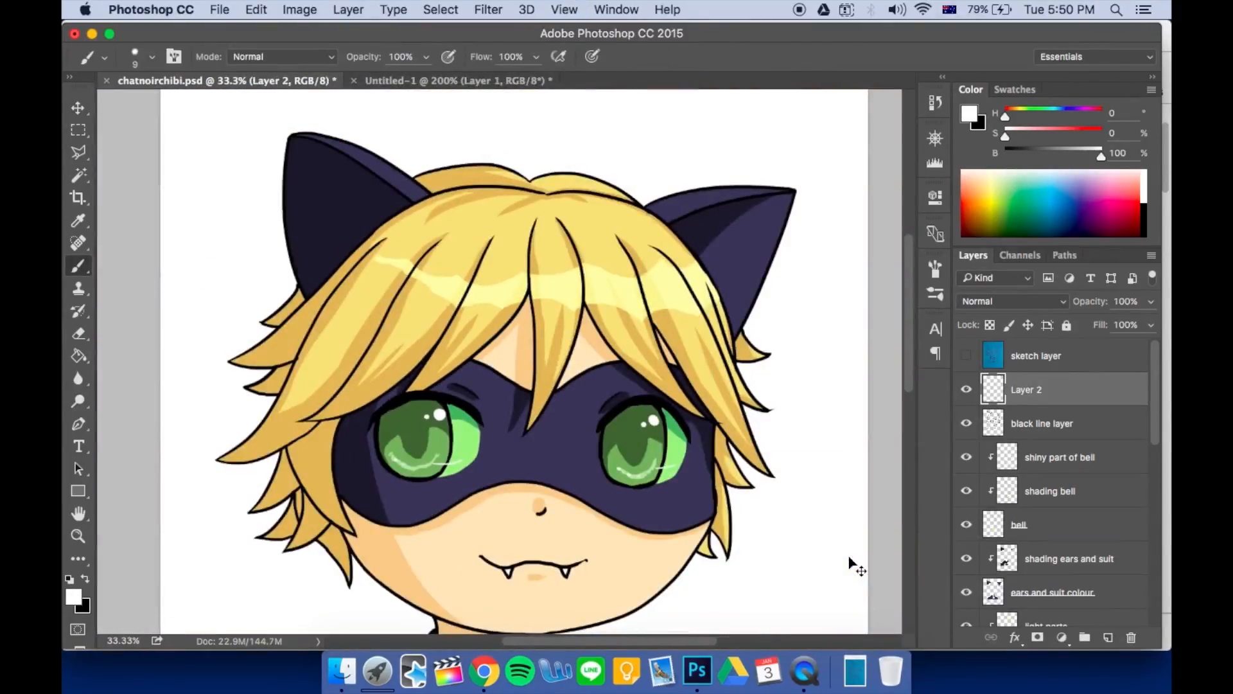
Rename the new layer as "extra whatnot"
double_click(1036, 393)
text(ex)
key(Return)
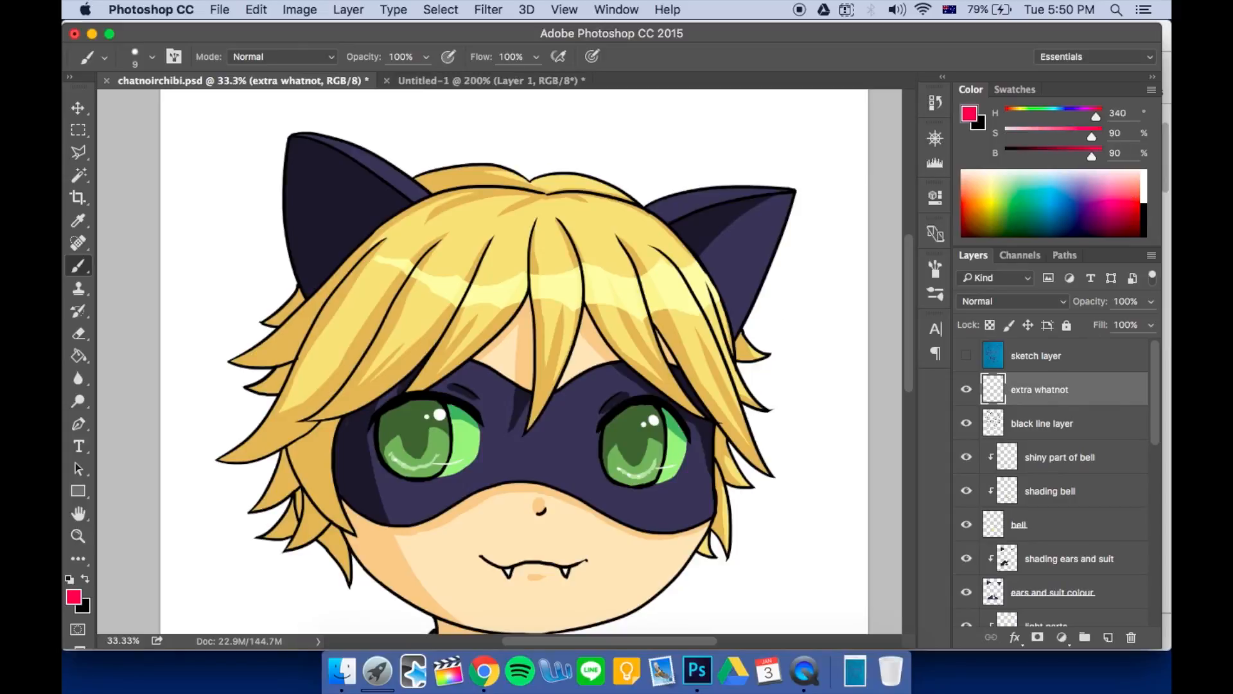
Paint a horizontal pink blush stroke on each cheek with a 150 px brush, using hue 340, saturation 90 and brightness 90
drag(321, 518, 385, 517)
drag(684, 517, 745, 517)
key(super+alt+z)
key(super+alt+z)
drag(334, 512, 404, 512)
drag(683, 519, 740, 519)
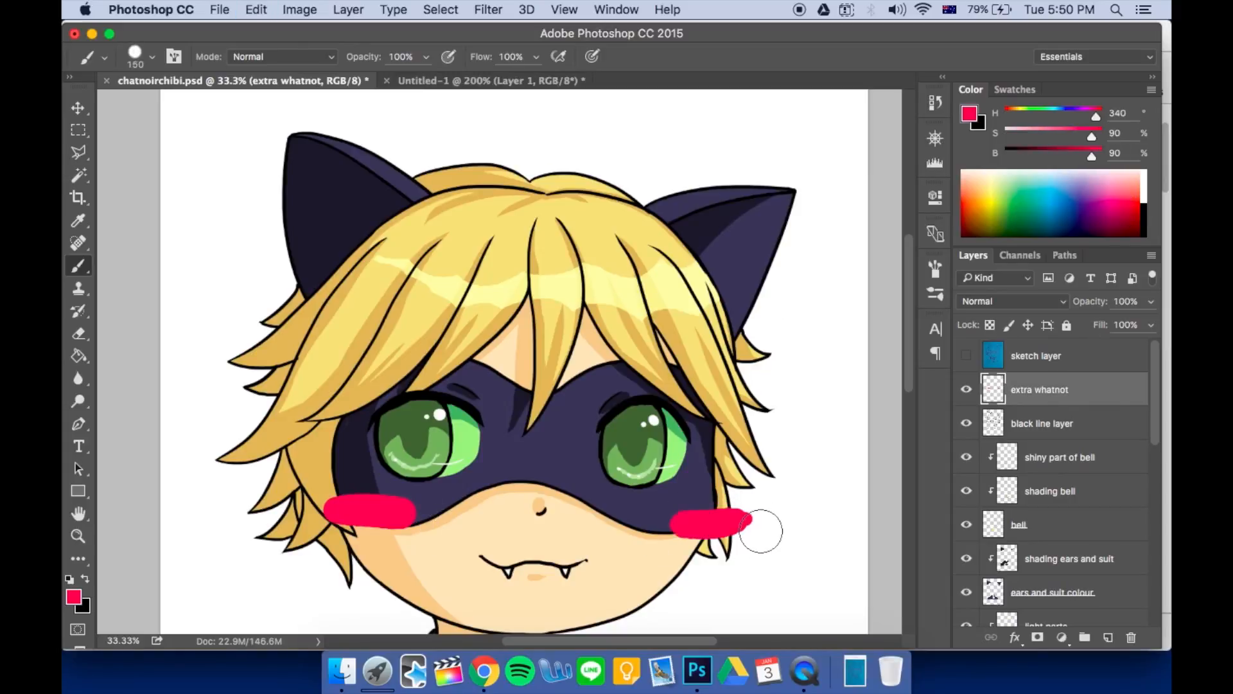
Select the pupil black layer and lock its transparent pixels
key(super+minus)
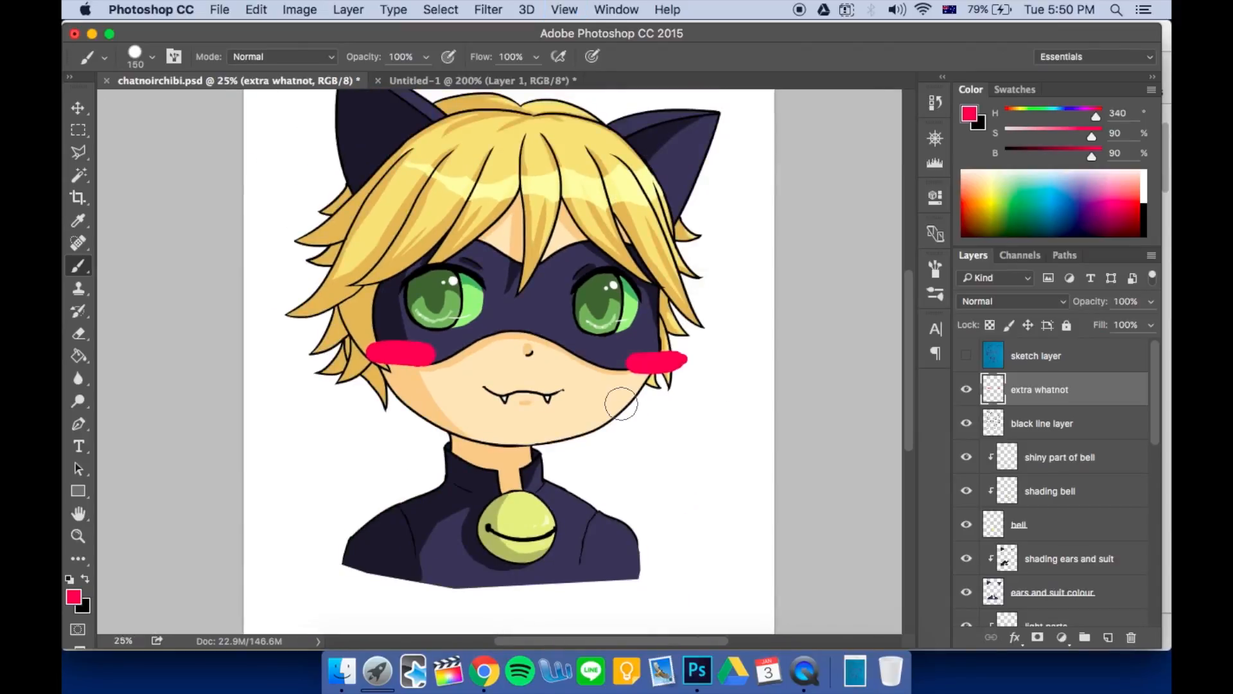
scroll(1106, 547, down, 5)
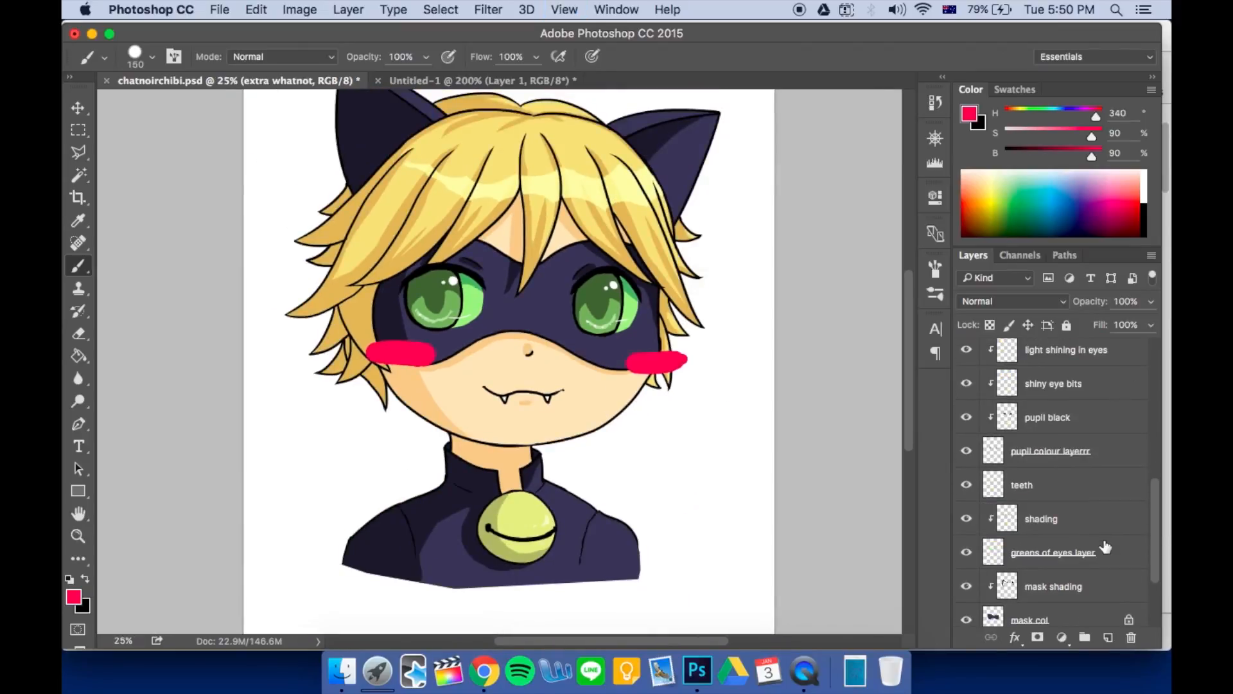
scroll(1100, 522, down, 3)
scroll(1092, 473, up, 4)
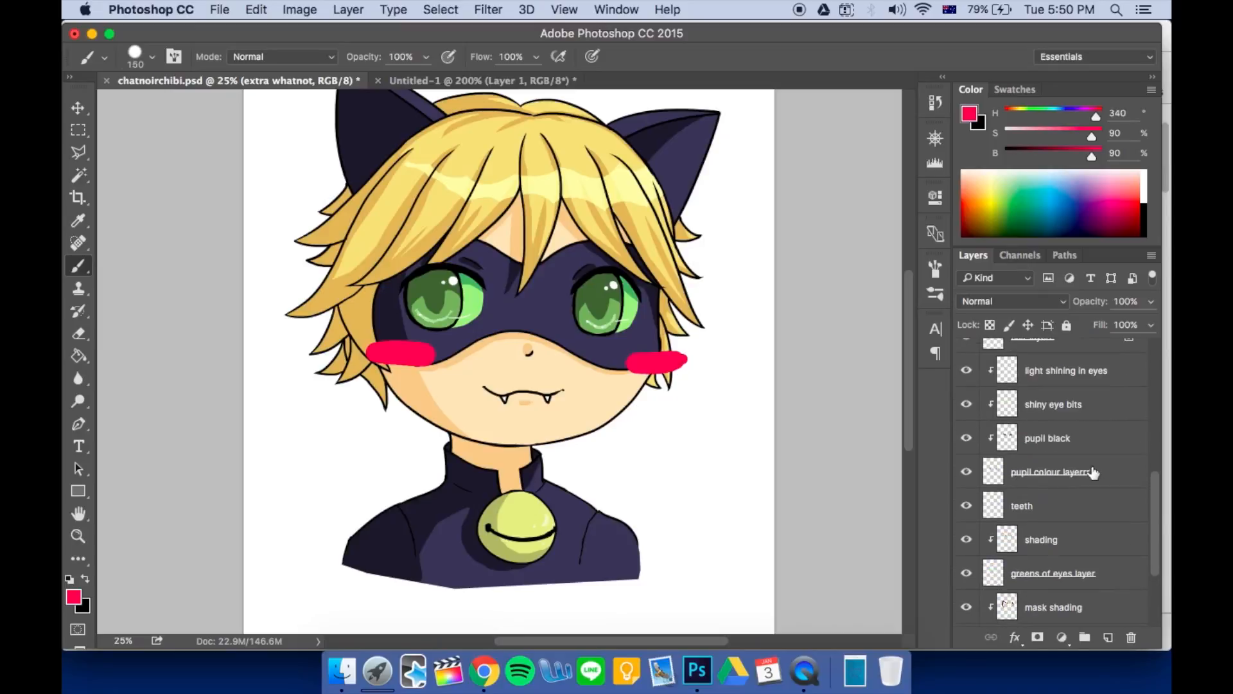
scroll(1085, 471, up, 1)
click(1078, 469)
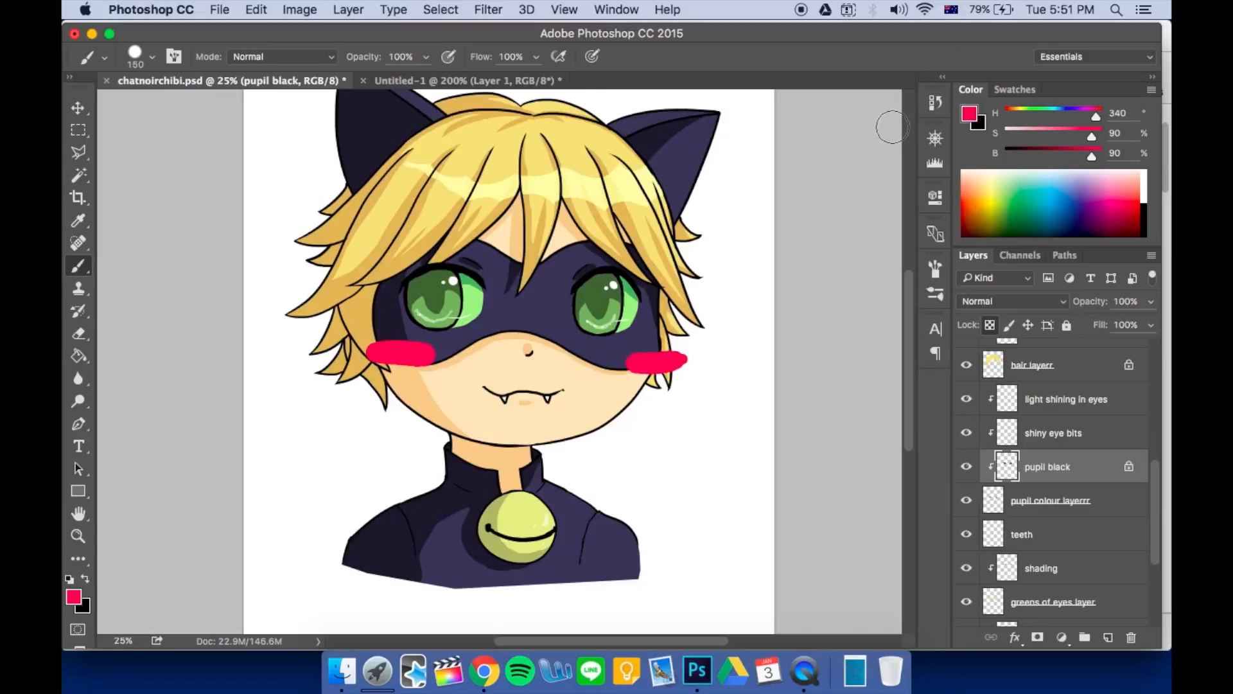
Darken the pupils with a Hue/Saturation adjustment, using Lightness -54 and Hue 0, and check the drawing
click(301, 8)
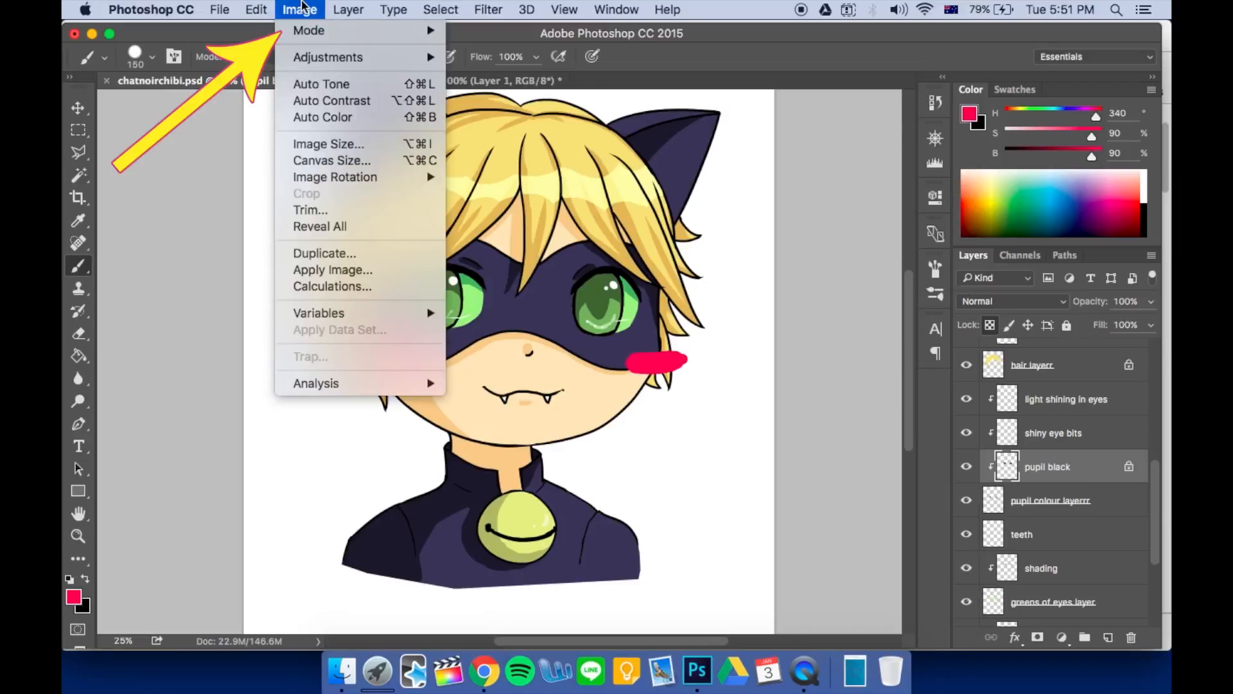
mouse_move(315, 55)
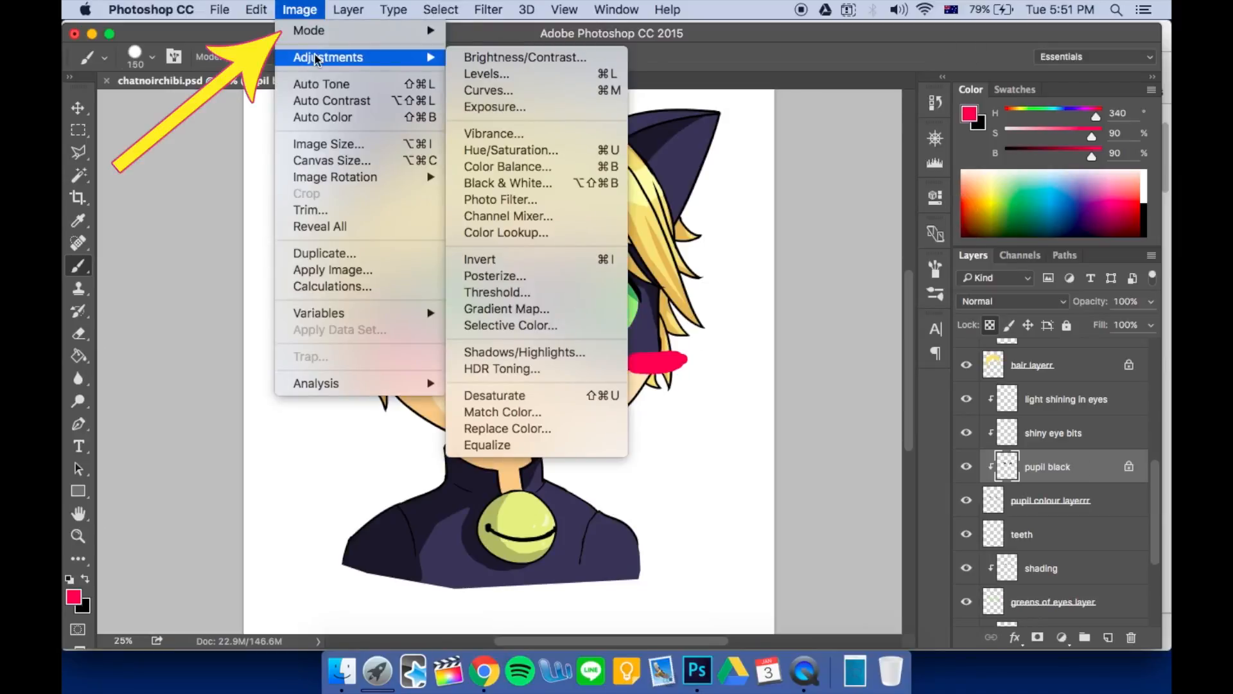
click(521, 151)
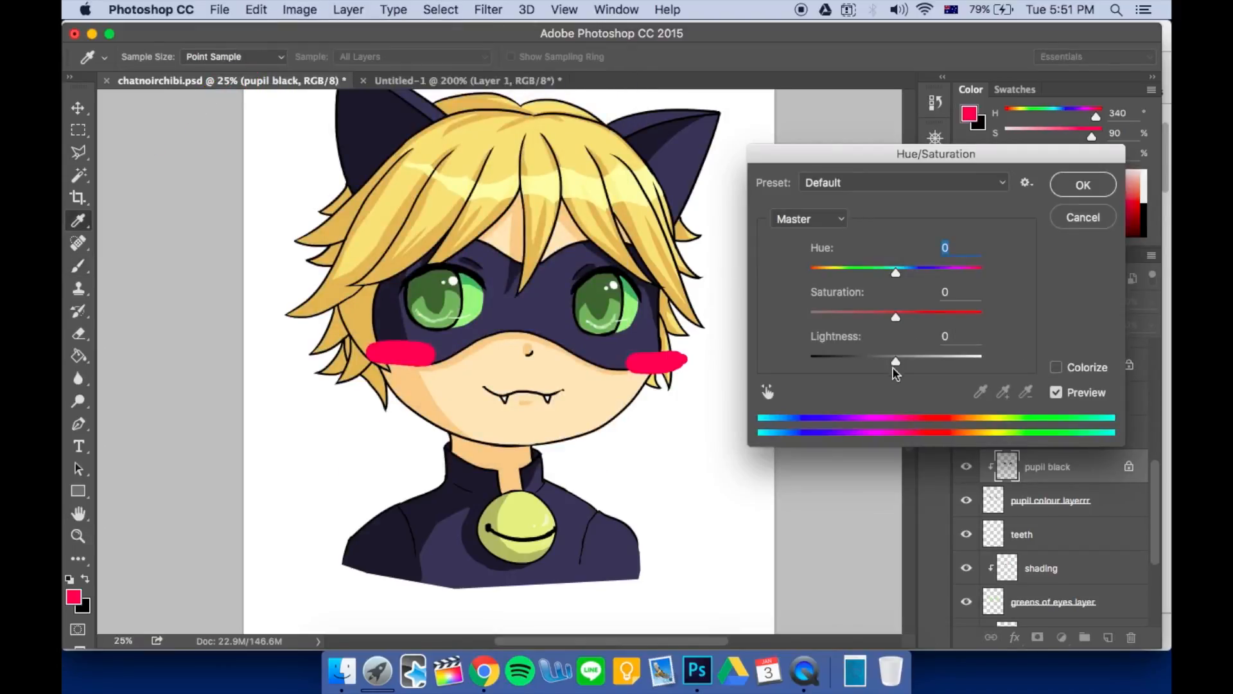
drag(893, 369, 851, 368)
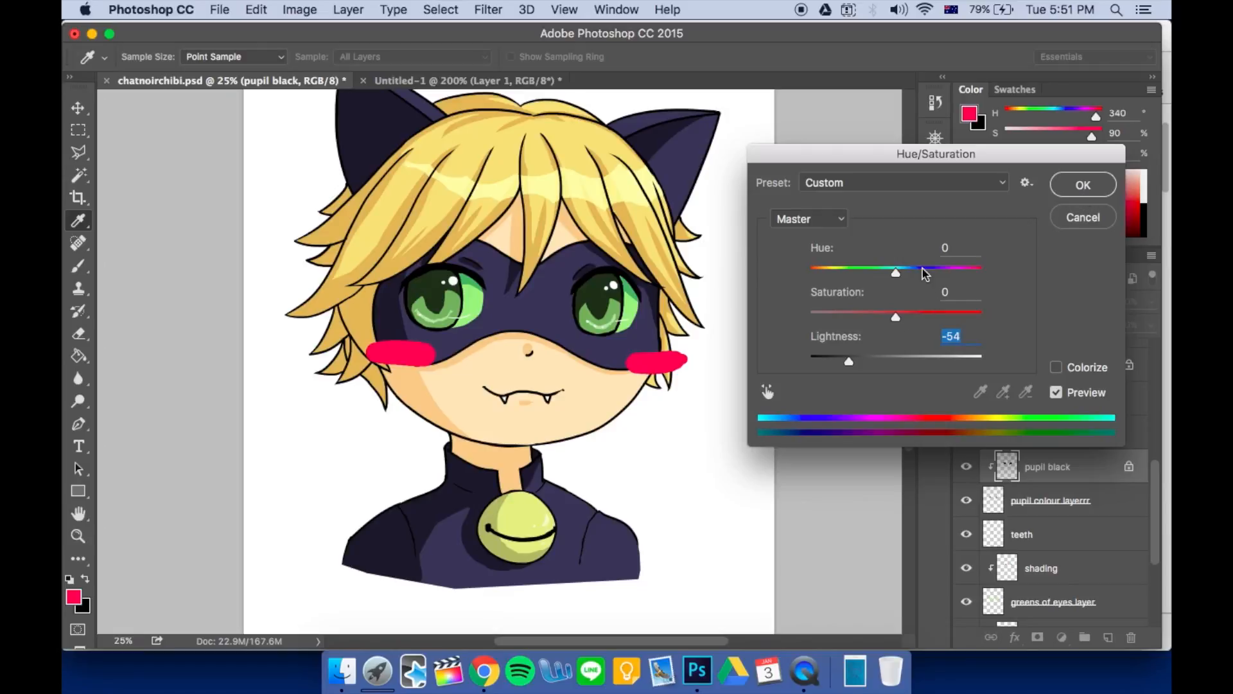
mouse_move(898, 275)
mouse_down()
mouse_move(853, 276)
mouse_move(949, 290)
mouse_move(908, 291)
mouse_move(891, 272)
mouse_up()
text(0)
key(Return)
key(b)
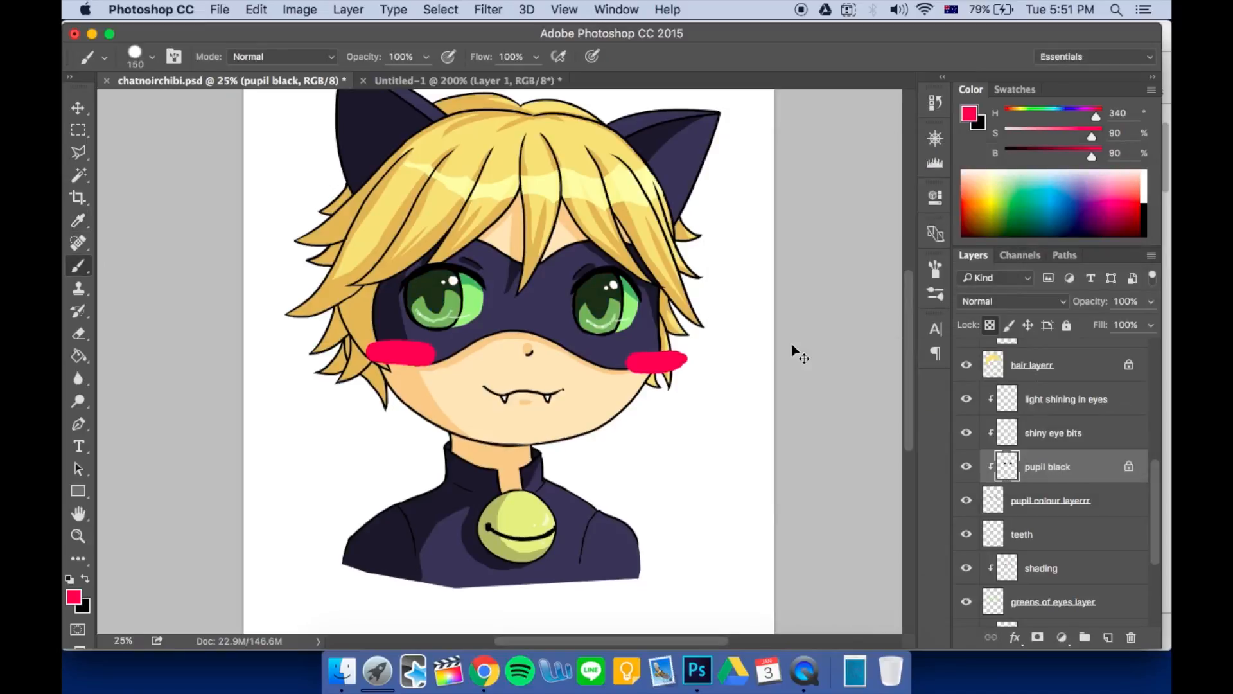
key(super+minus)
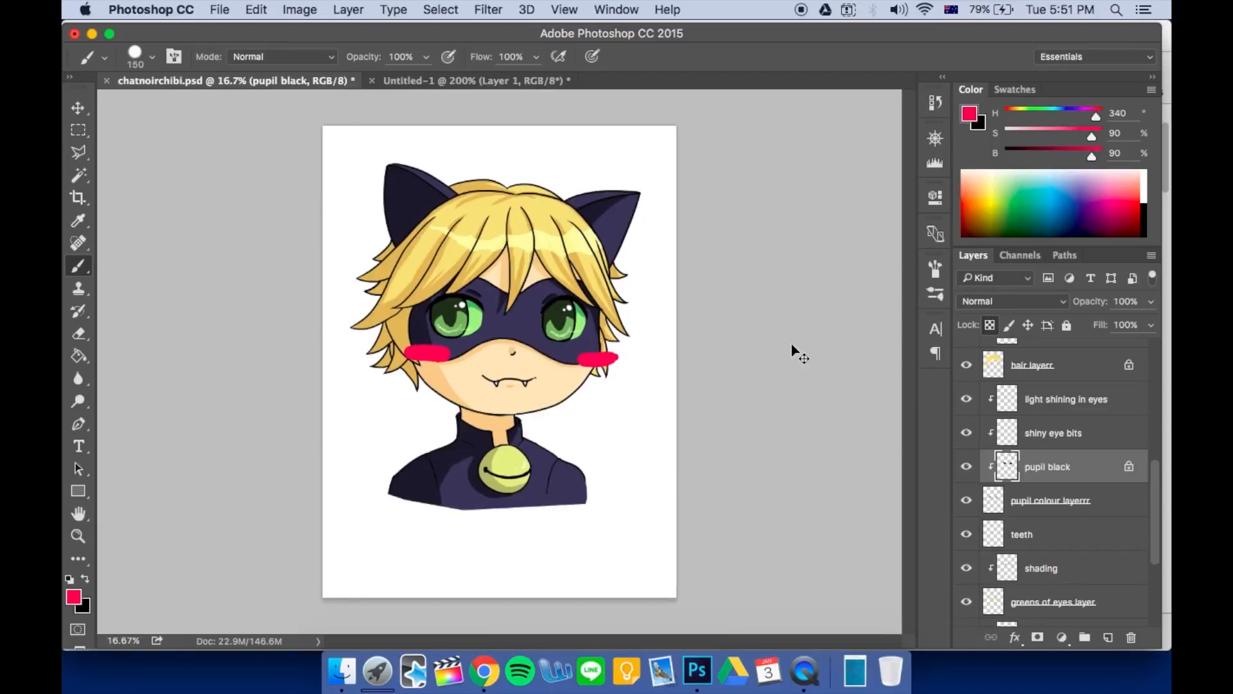
key(super+plus)
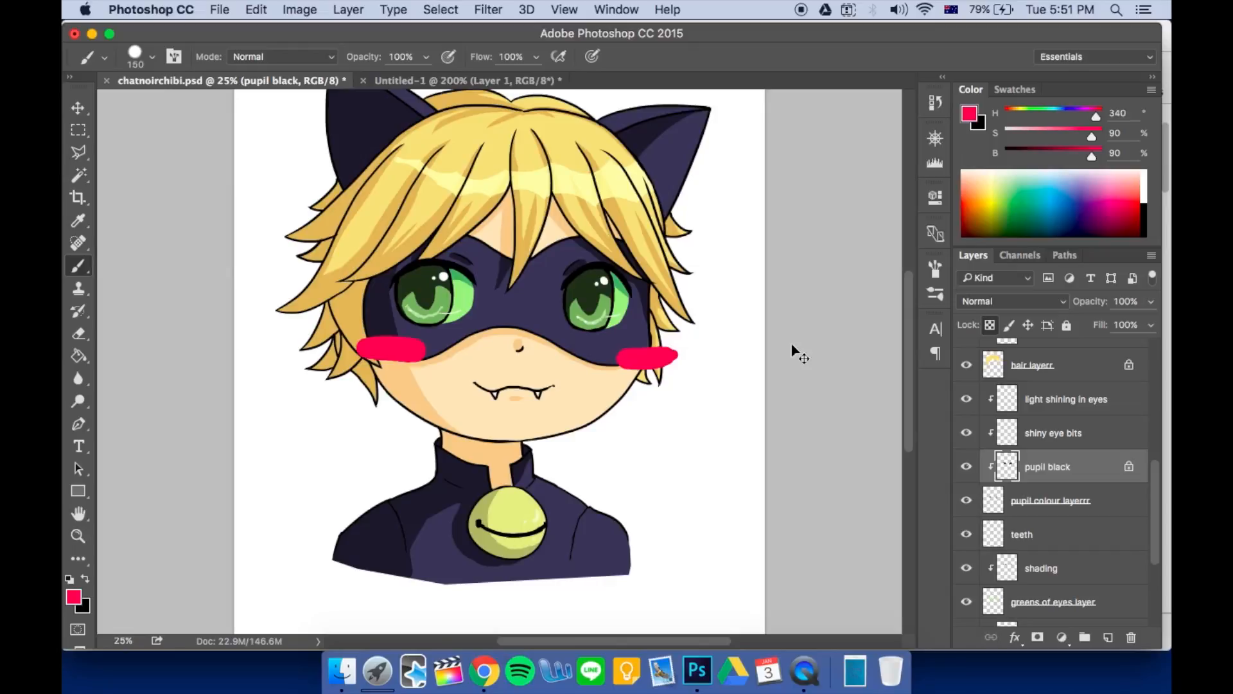
Hide the white back layer so the drawing sits on a transparent canvas
key(super+minus)
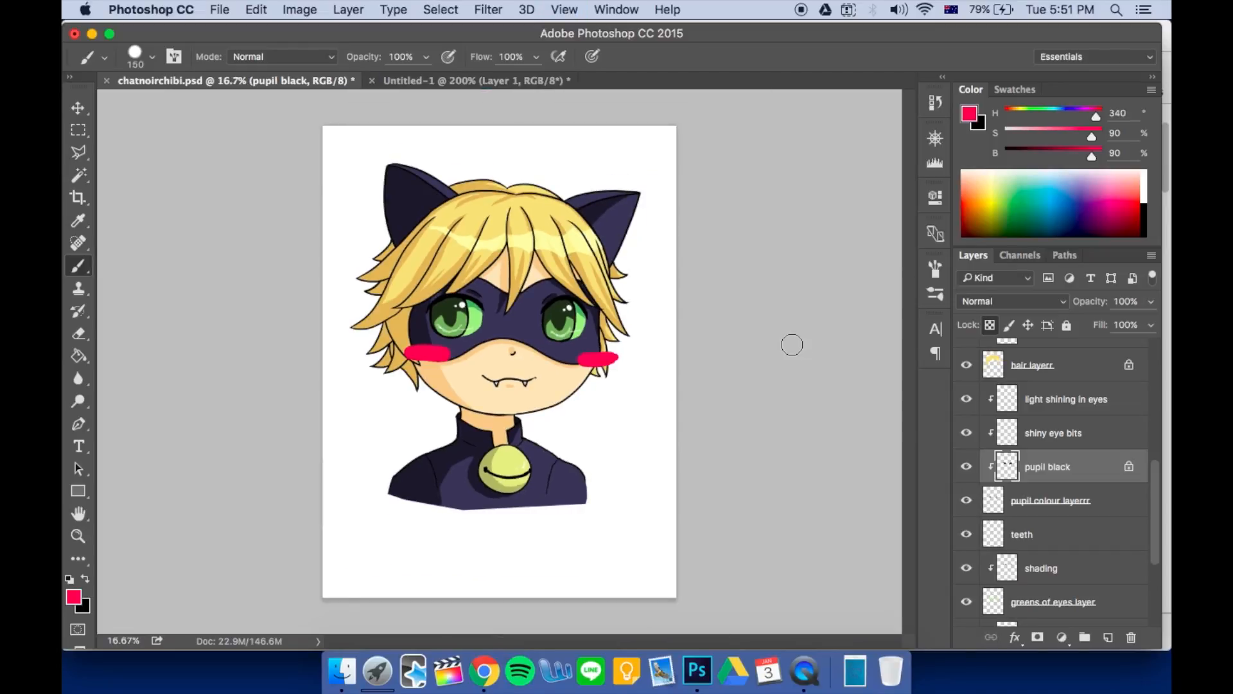
scroll(1090, 455, up, 5)
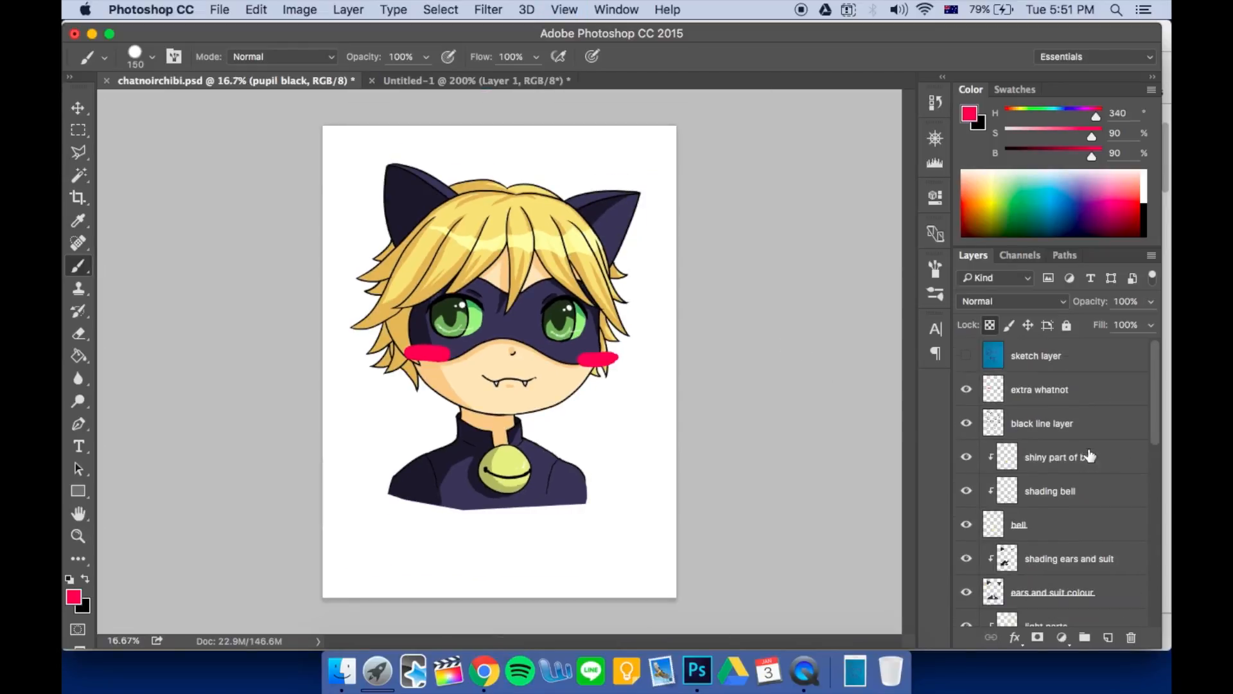
scroll(1090, 456, down, 5)
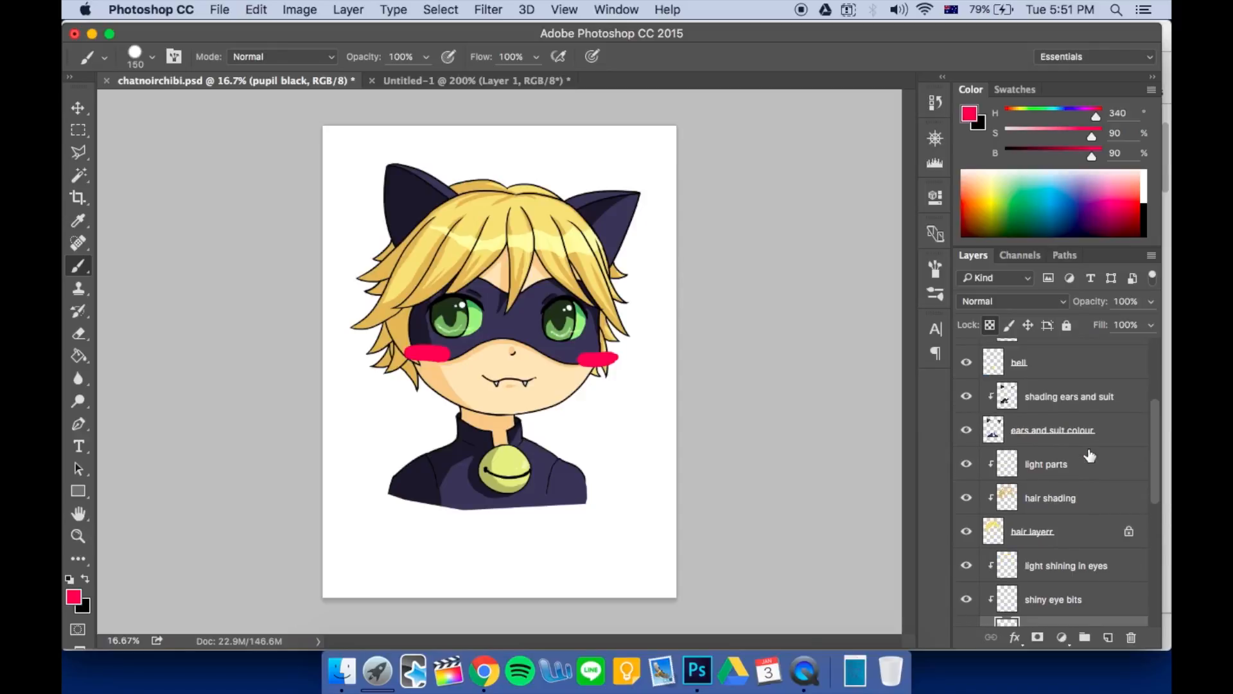
scroll(1091, 455, down, 5)
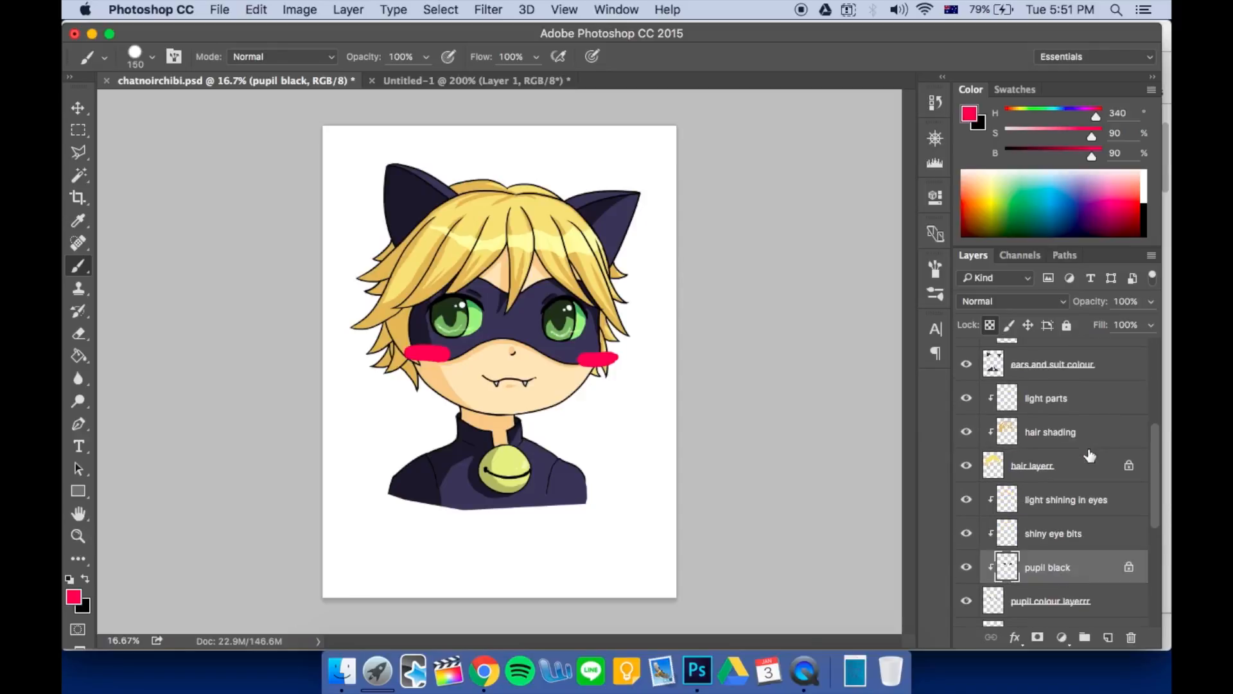
scroll(1091, 455, down, 4)
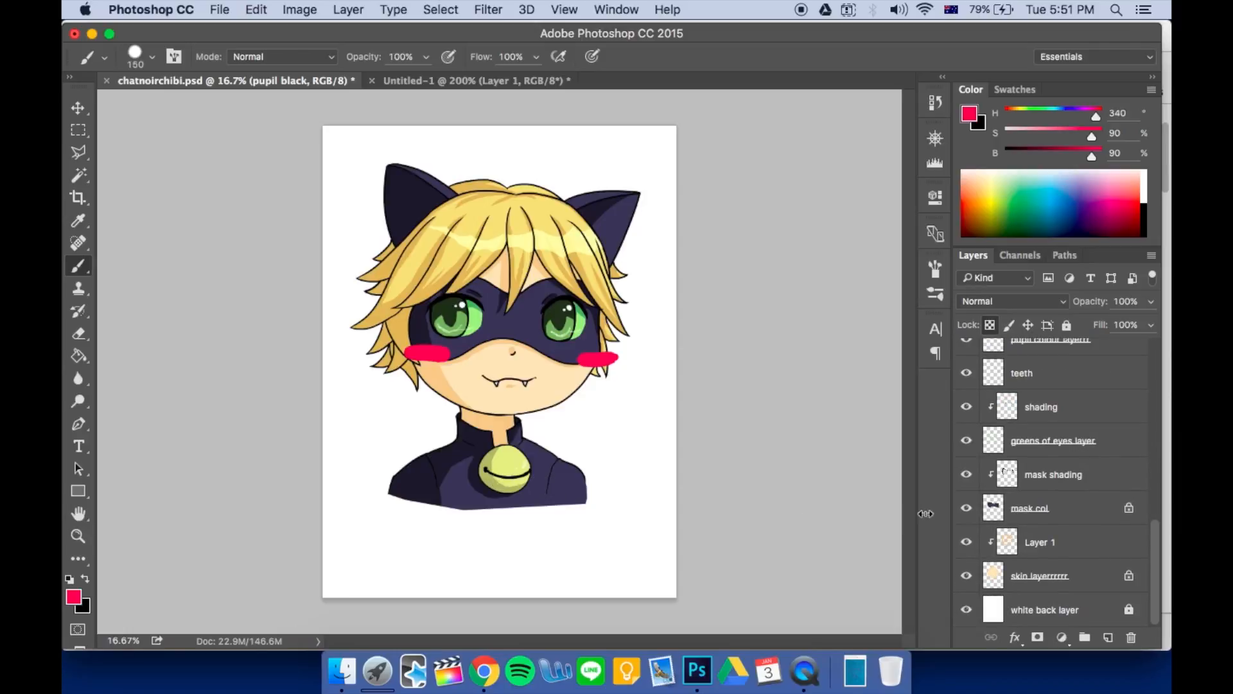
click(967, 609)
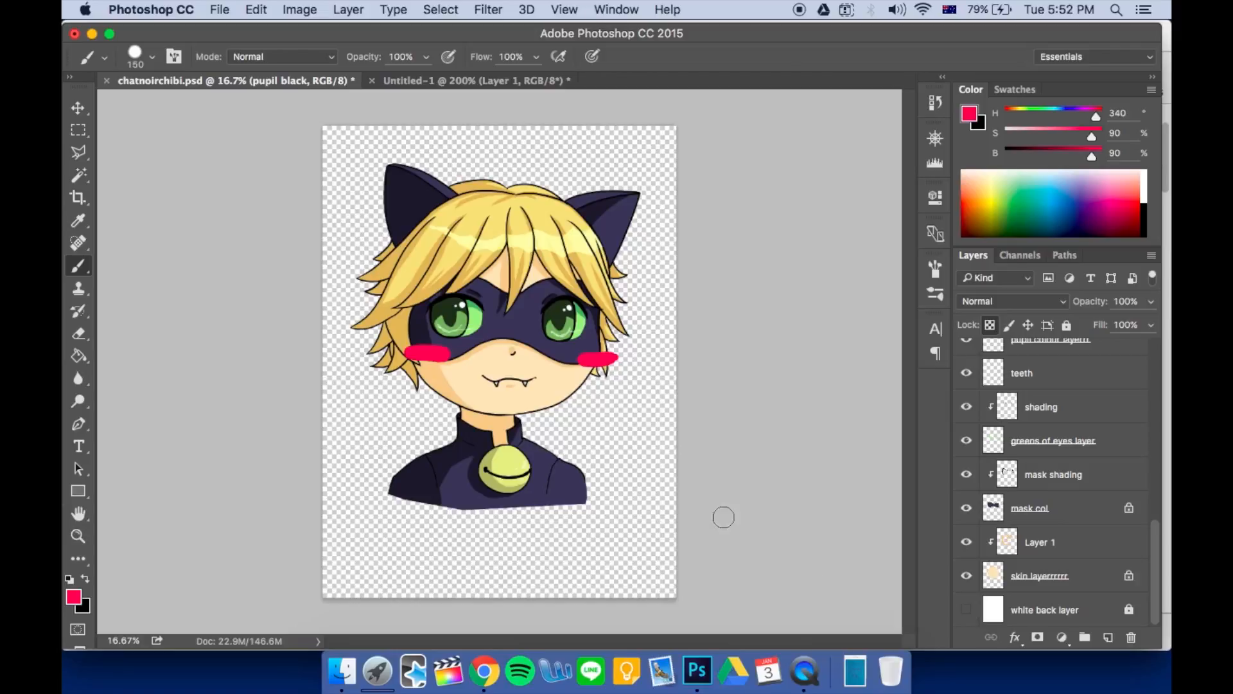
Add a new empty layer directly above the white back layer
click(1109, 638)
click(1131, 638)
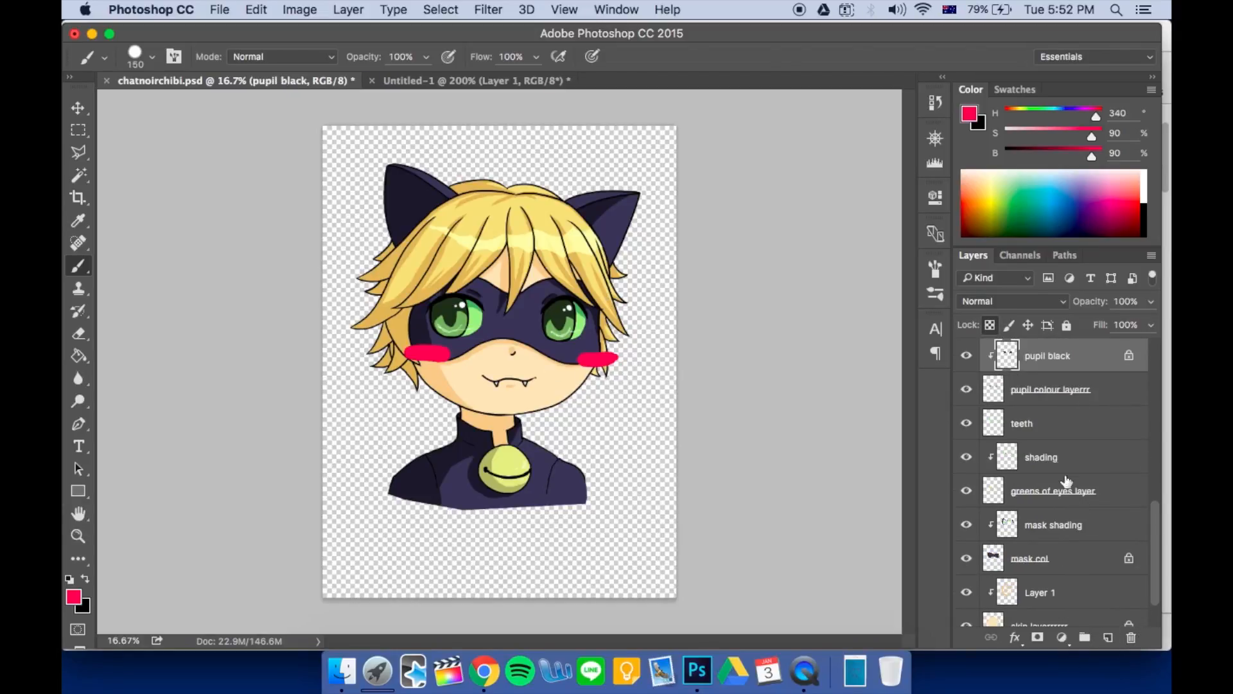
scroll(1063, 474, down, 2)
click(1065, 609)
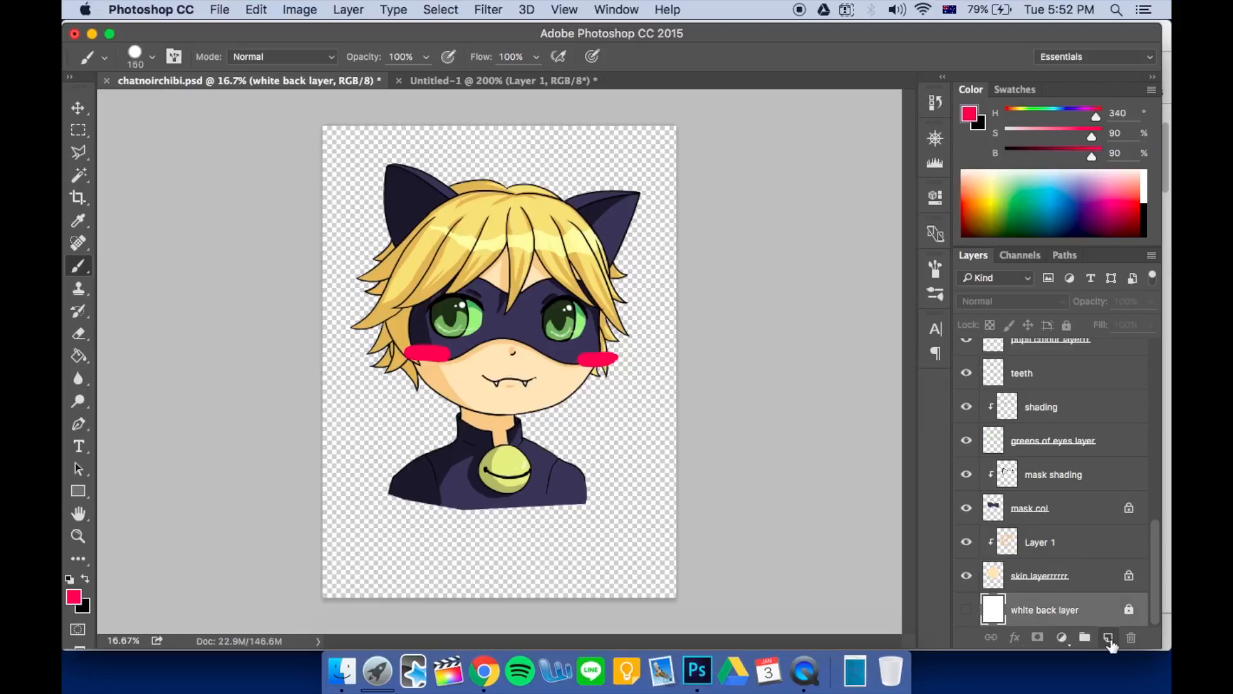
click(1108, 638)
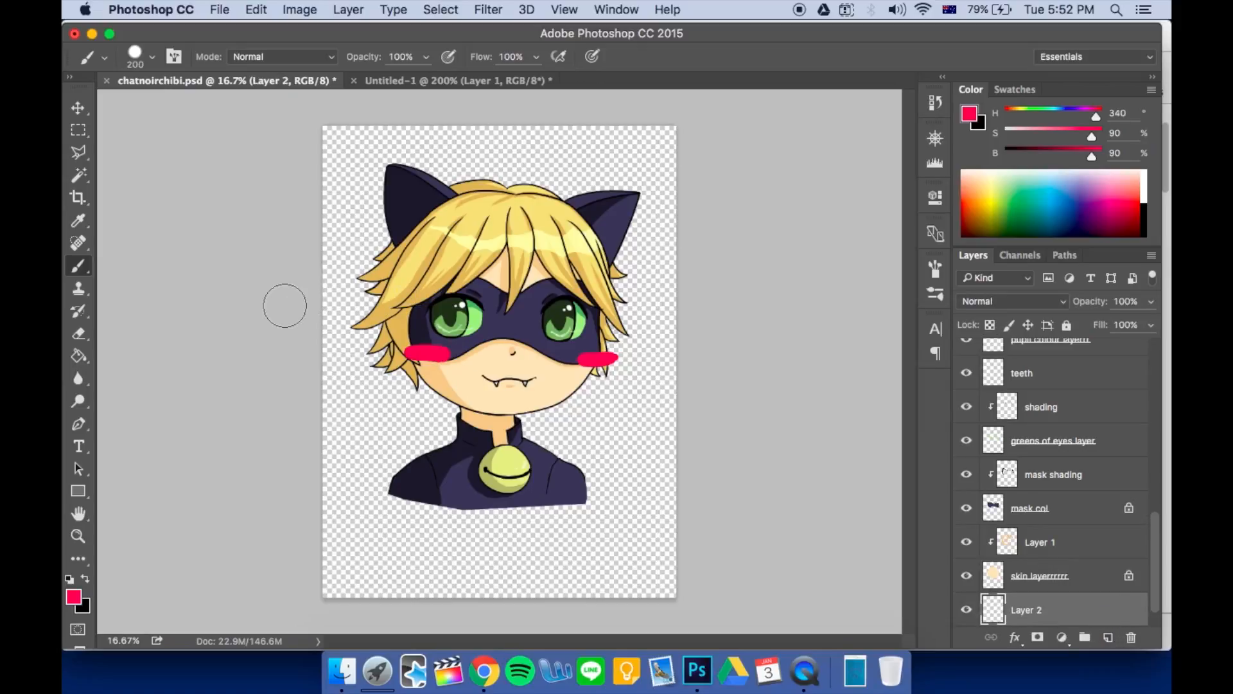
Paint the lower third of the canvas behind the character solid pink on the new layer with a 600 px brush
key(bracketright)
key(bracketright)
key(bracketright)
key(bracketright)
key(bracketright)
key(bracketright)
key(bracketright)
mouse_move(330, 473)
mouse_down()
mouse_move(628, 484)
mouse_move(370, 506)
mouse_move(509, 482)
mouse_move(661, 504)
mouse_up()
mouse_move(546, 570)
mouse_down()
mouse_move(282, 585)
mouse_move(291, 614)
mouse_move(386, 581)
mouse_move(692, 581)
mouse_move(301, 589)
mouse_move(661, 579)
mouse_up()
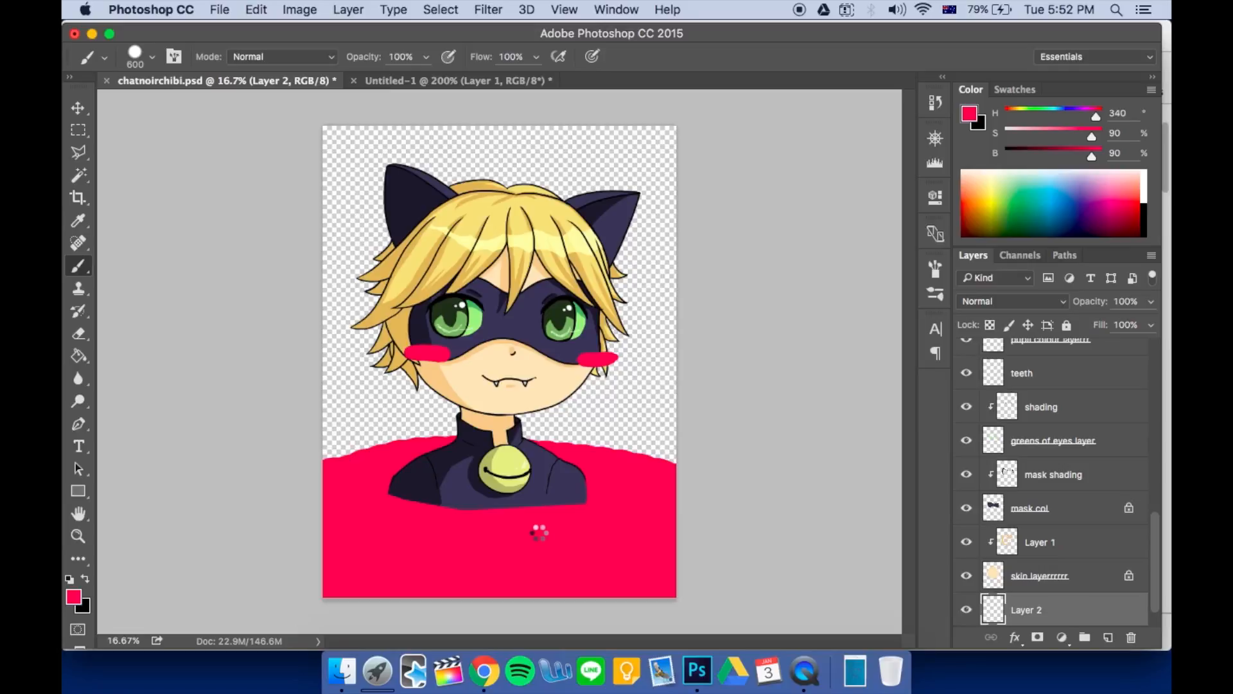
Hide the pink-painted Layer 2 and show the white back layer
click(967, 610)
scroll(970, 610, down, 1)
click(967, 610)
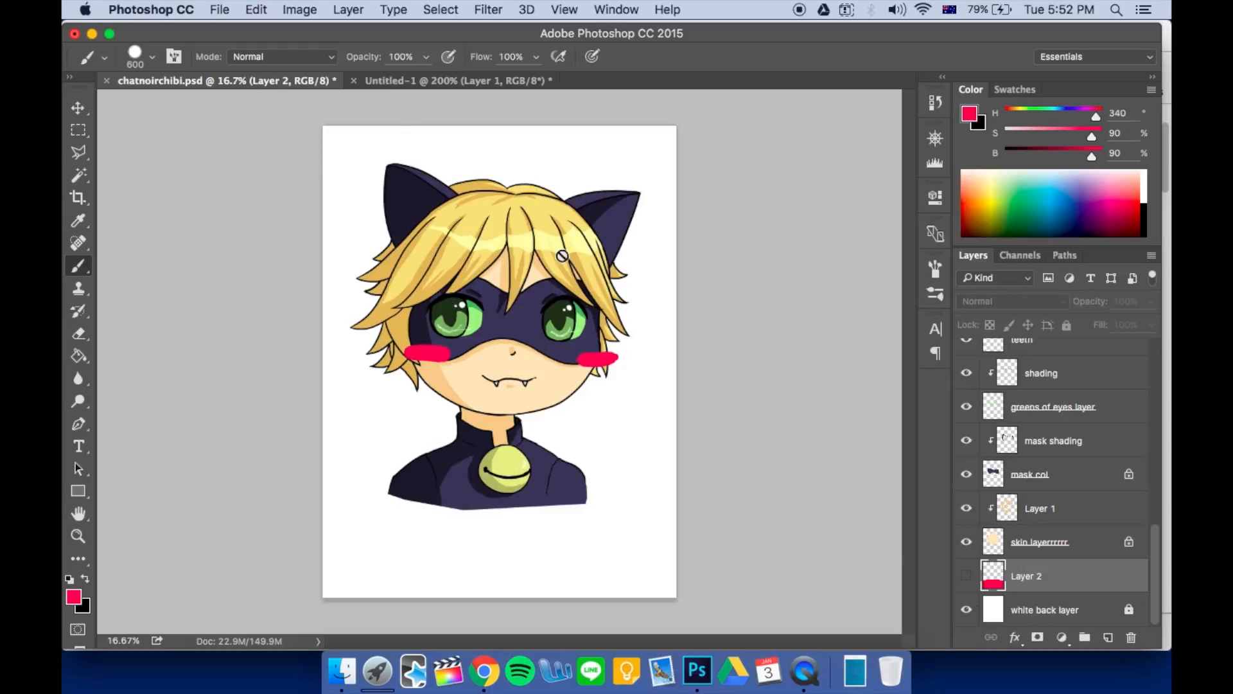
Select a rectangle around the character with the Rectangular Marquee and crop the canvas to it
mouse_move(1155, 546)
mouse_down()
mouse_move(1149, 318)
mouse_move(1153, 624)
mouse_up()
drag(1155, 570, 1137, 334)
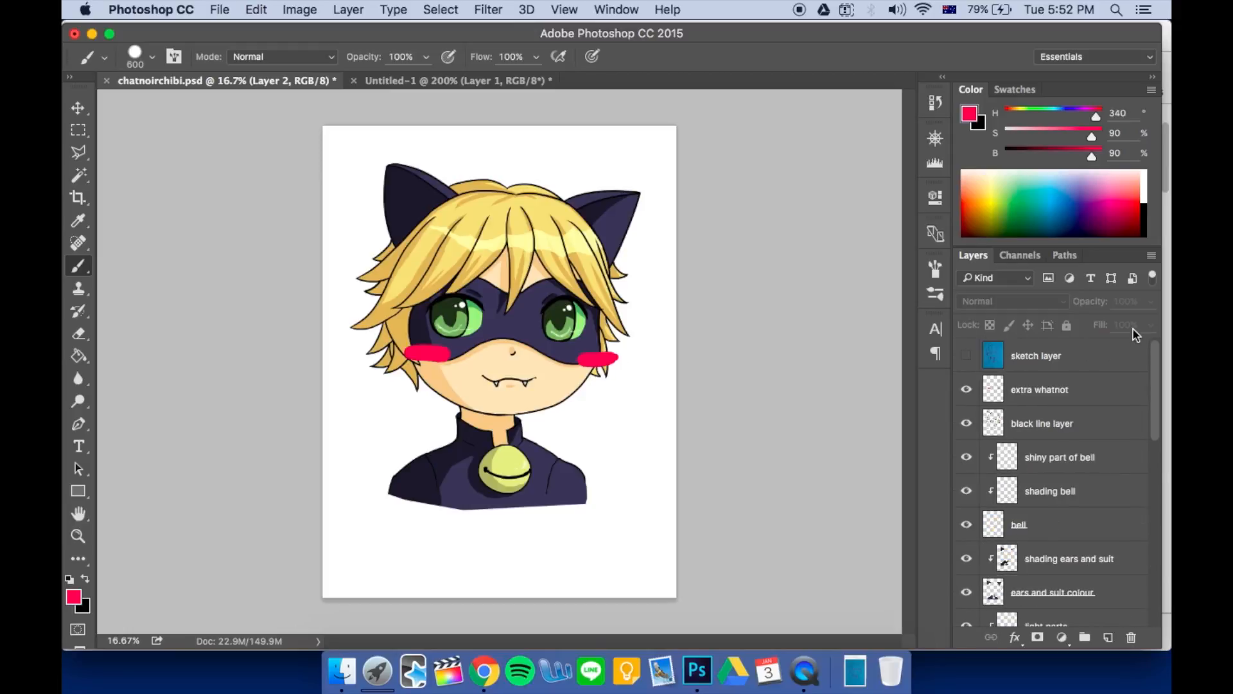
key(m)
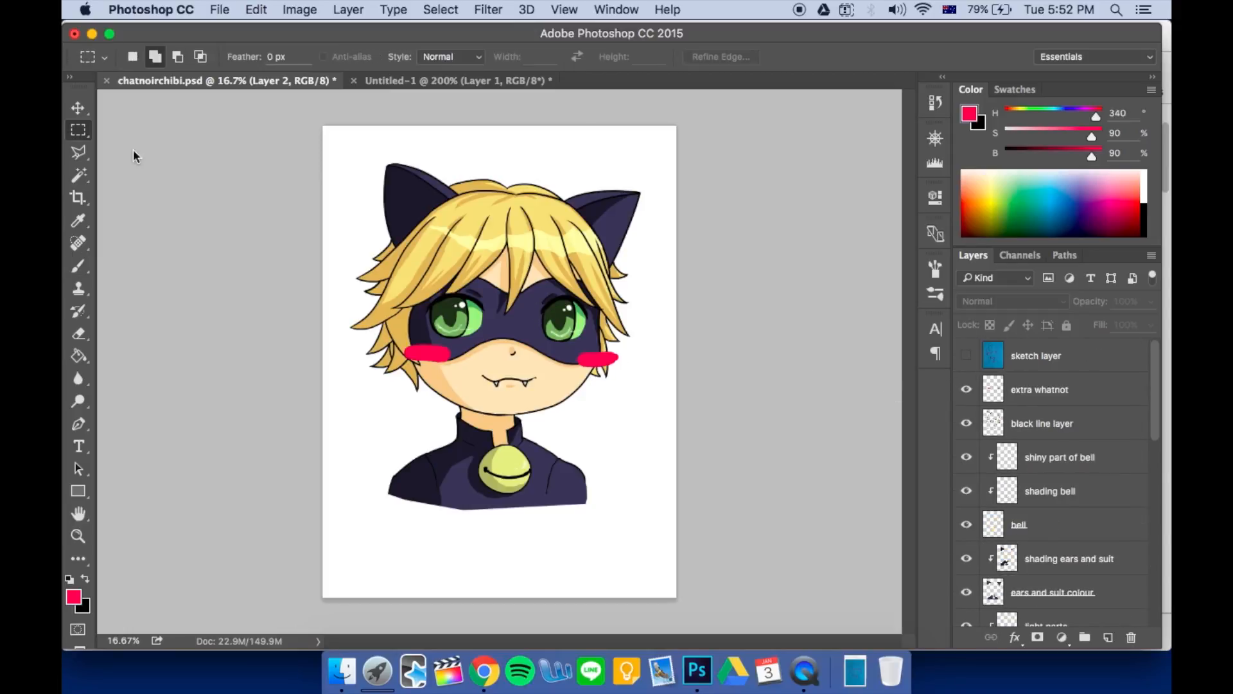
click(77, 135)
drag(331, 143, 665, 527)
click(305, 11)
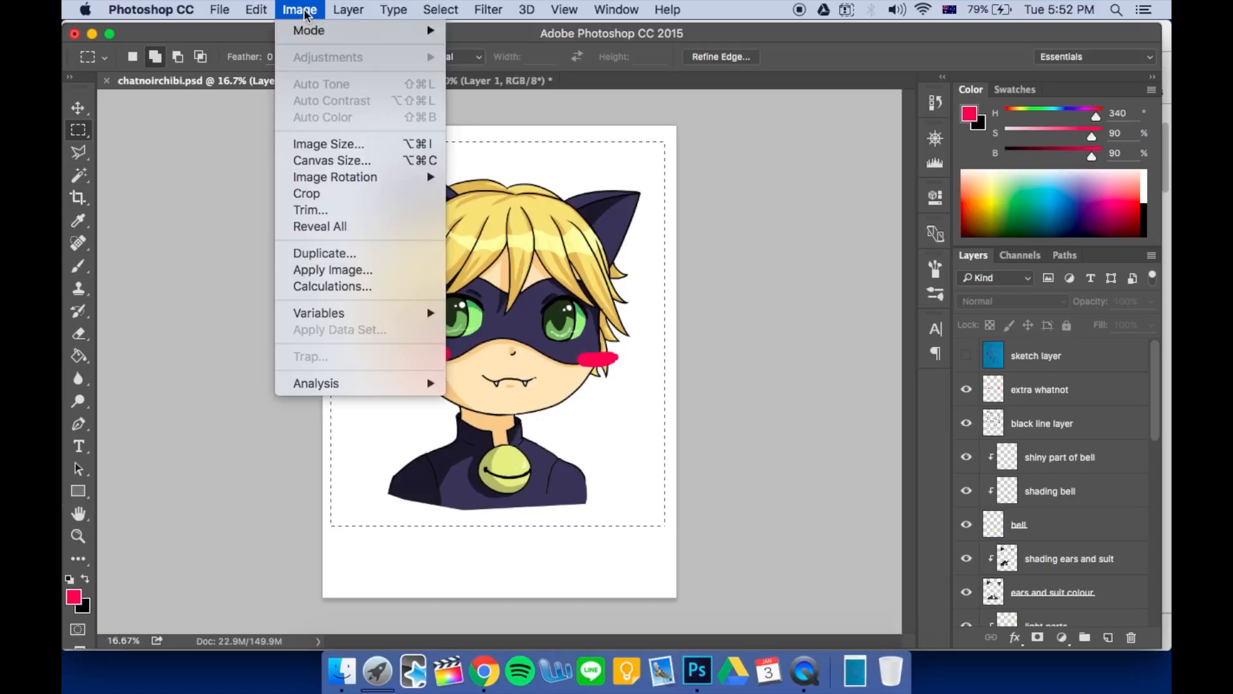
click(331, 193)
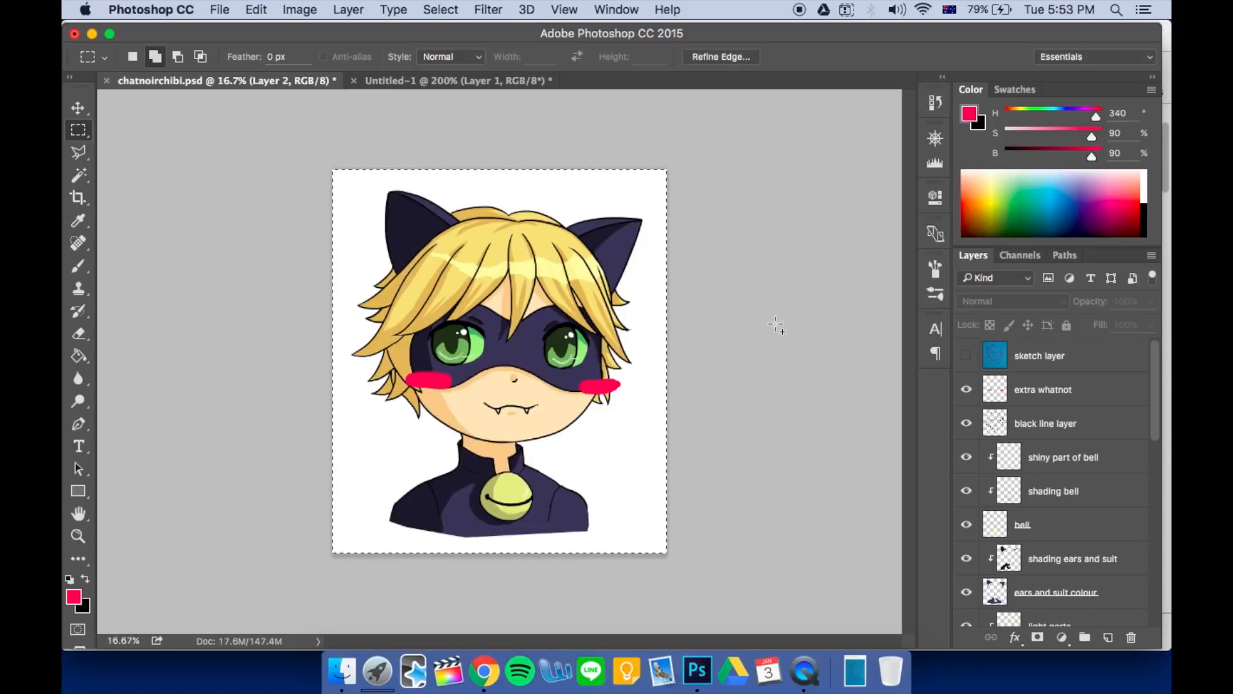
Select the white back layer and lock its transparent pixels
drag(1154, 381, 1154, 564)
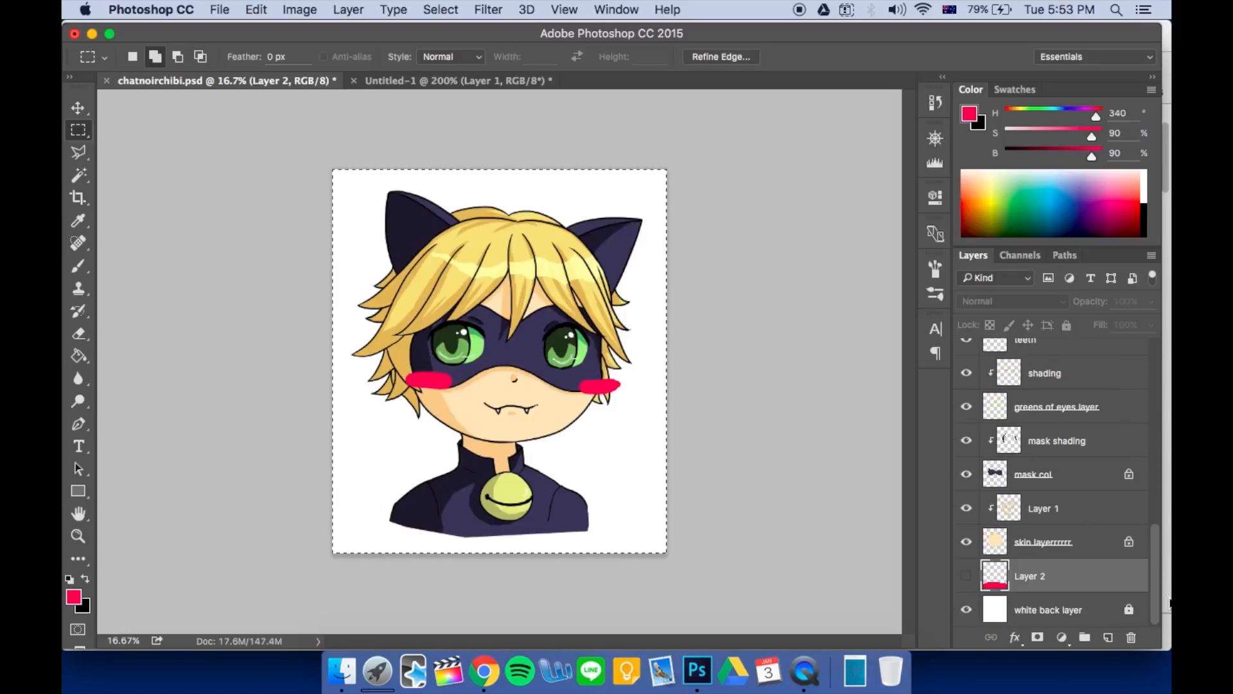
click(1101, 612)
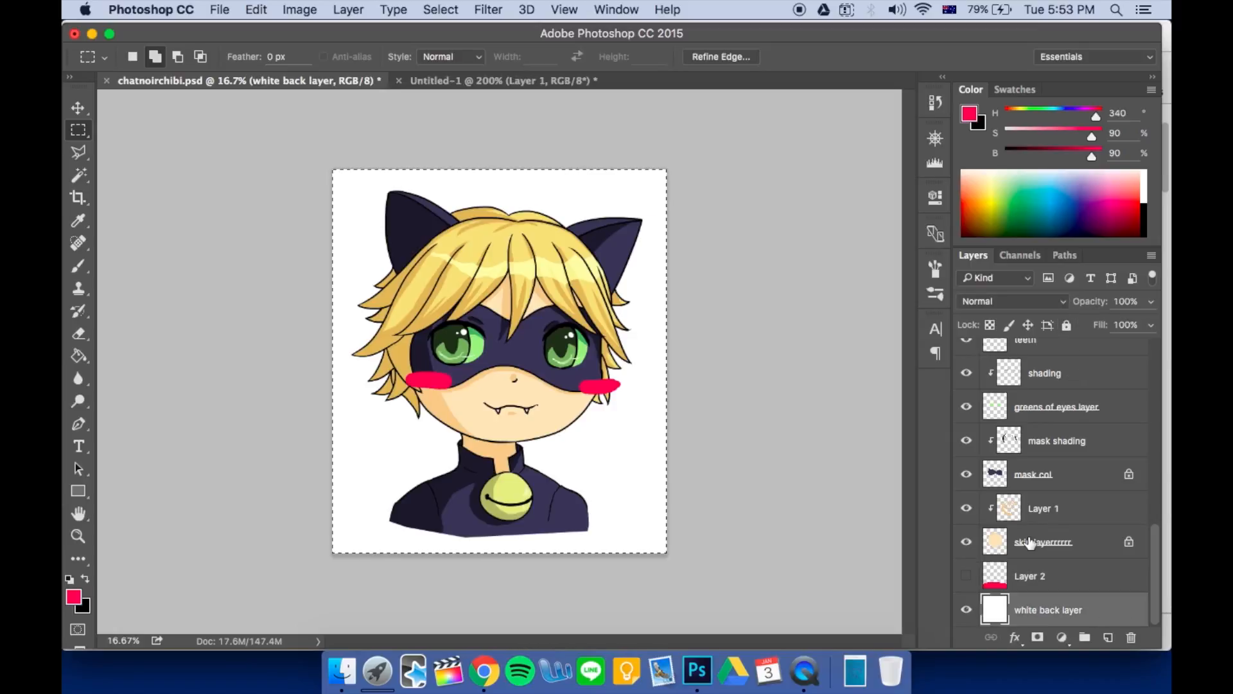
click(990, 325)
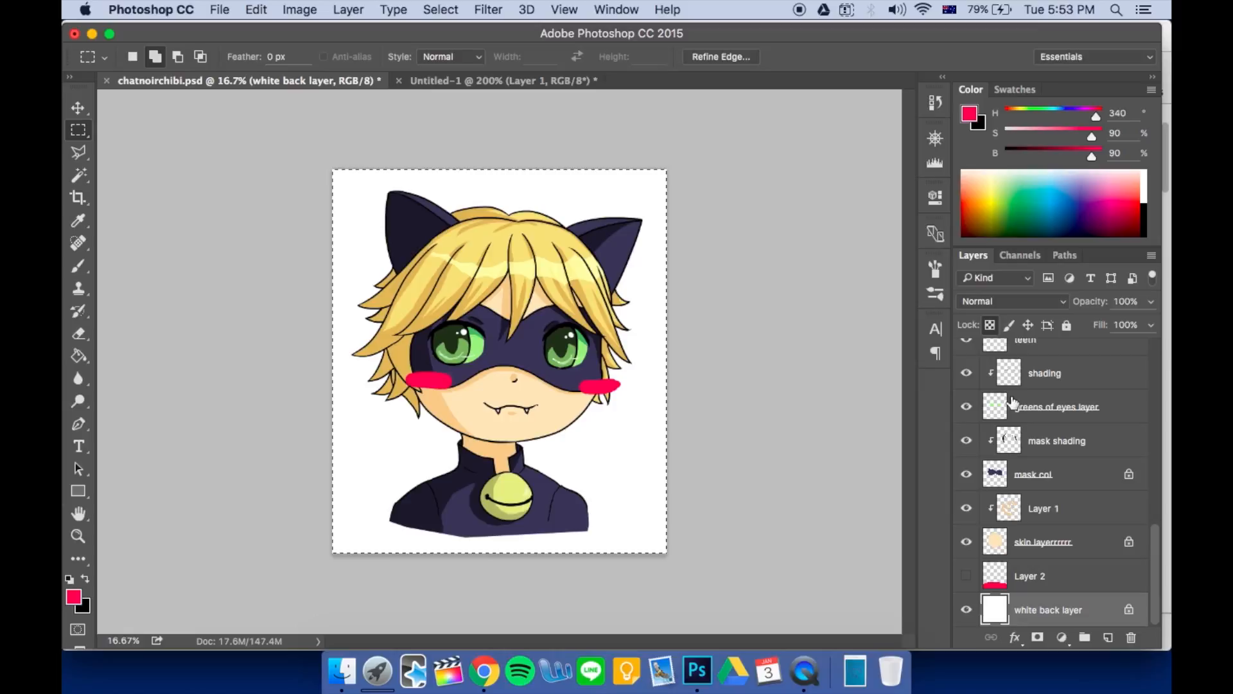
Try Paint Bucket background fills in blue (hue 198), dark green (hue 150) and light green (hue 90)
click(1059, 196)
key(g)
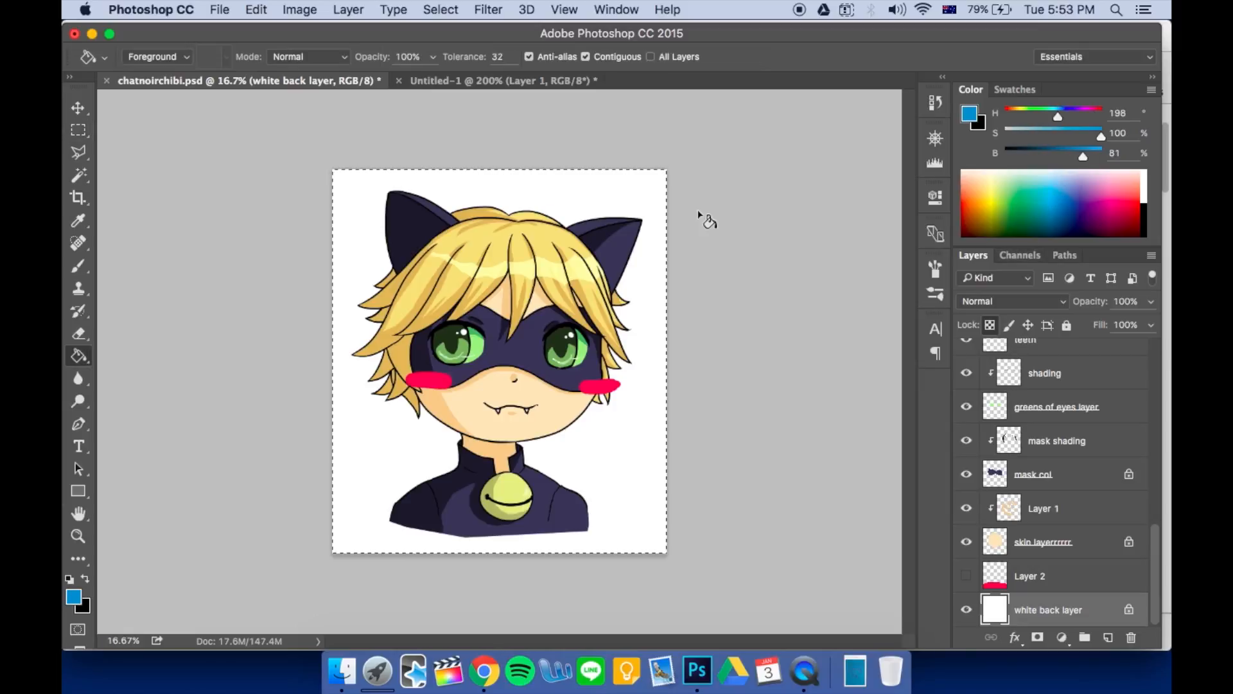
click(663, 248)
click(1026, 203)
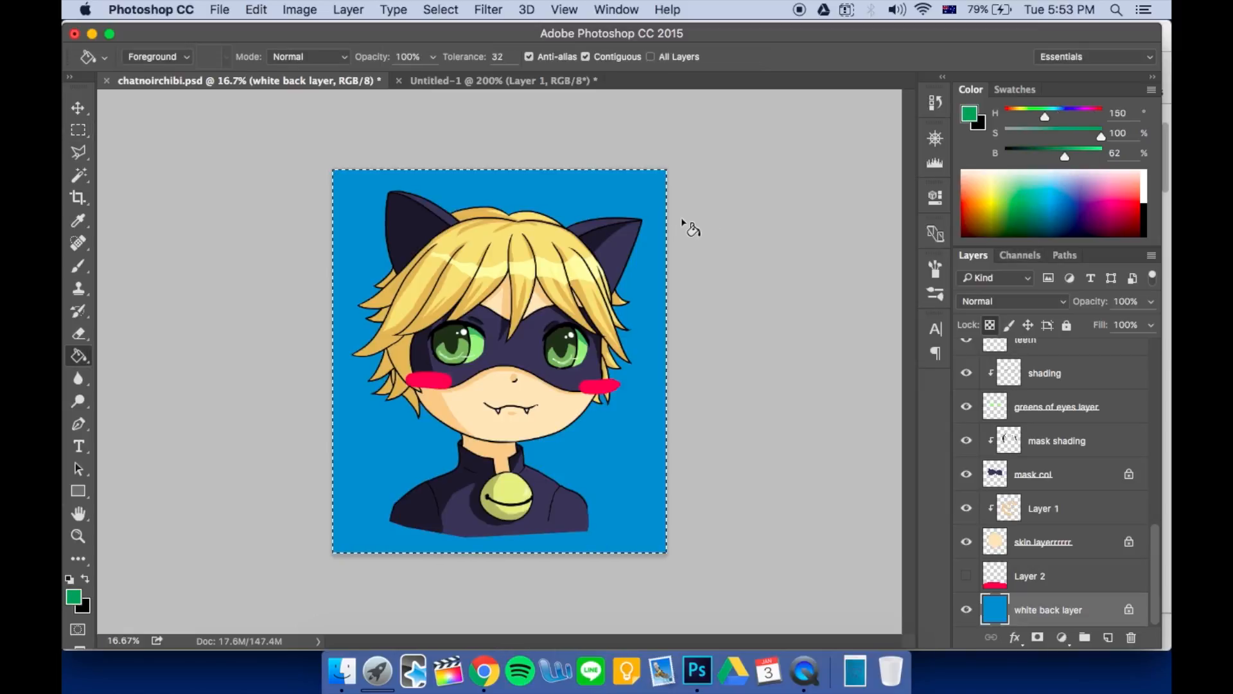
click(623, 188)
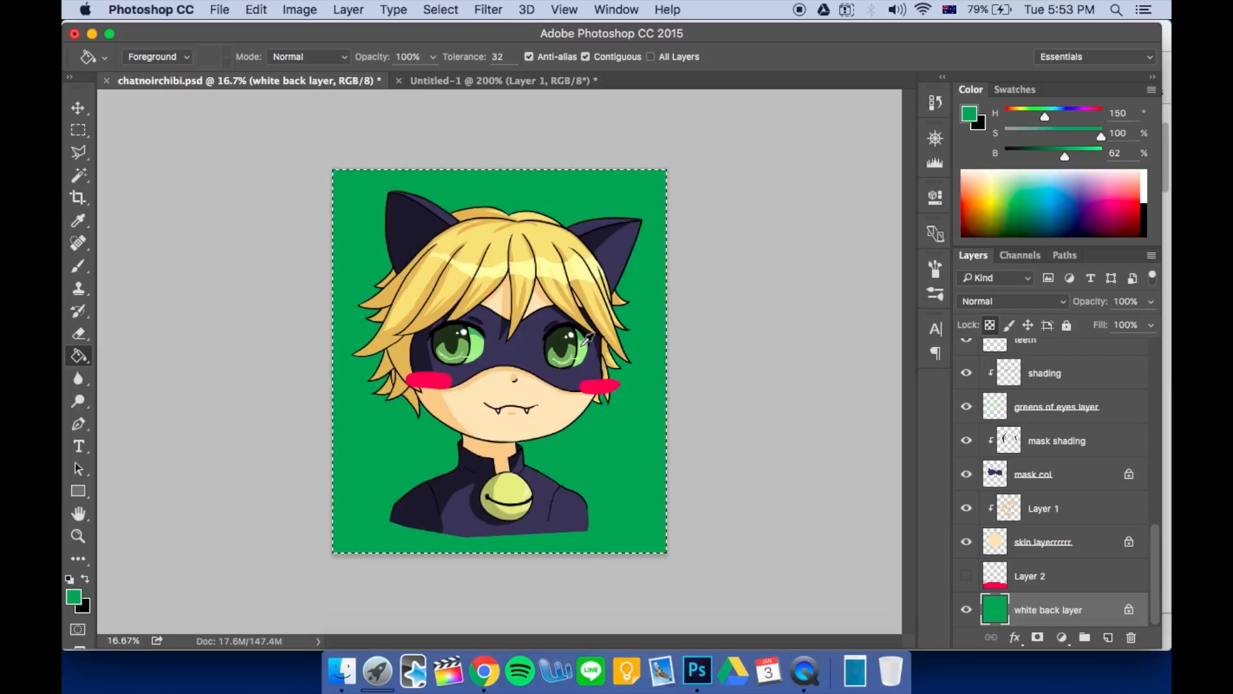
click(1010, 188)
click(655, 257)
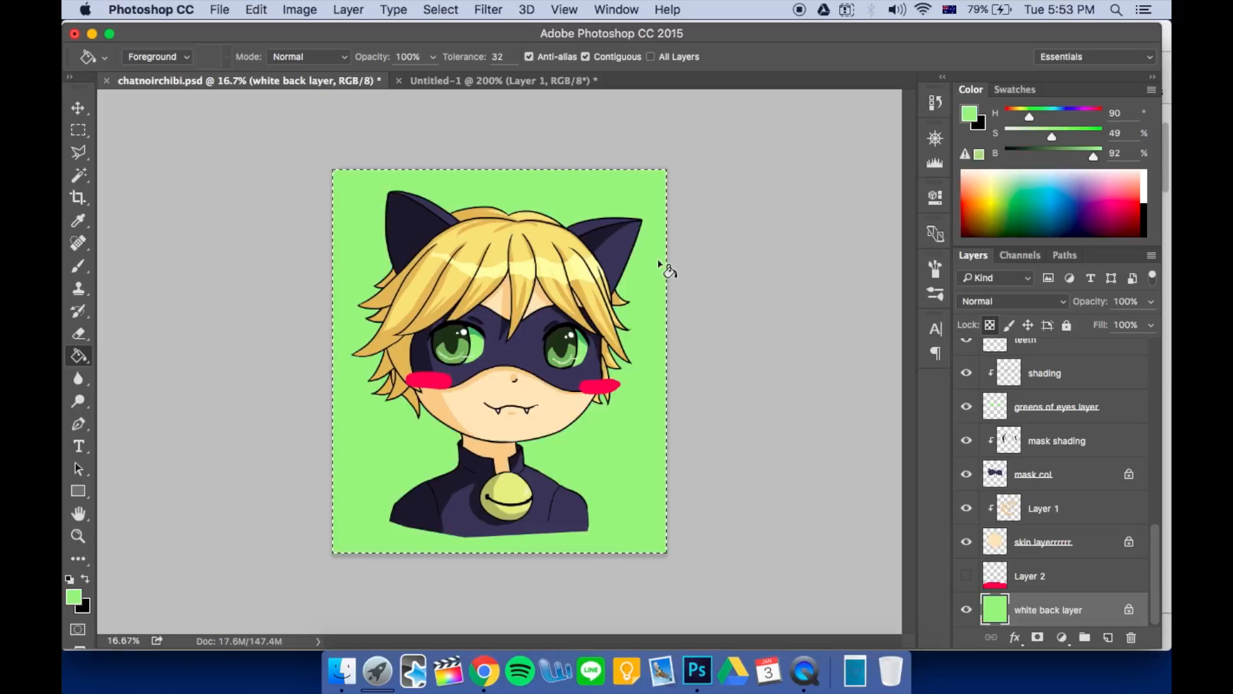
Fill the background with yellow, using hue 56, saturation 61 and brightness 98, and clear the selection
click(986, 181)
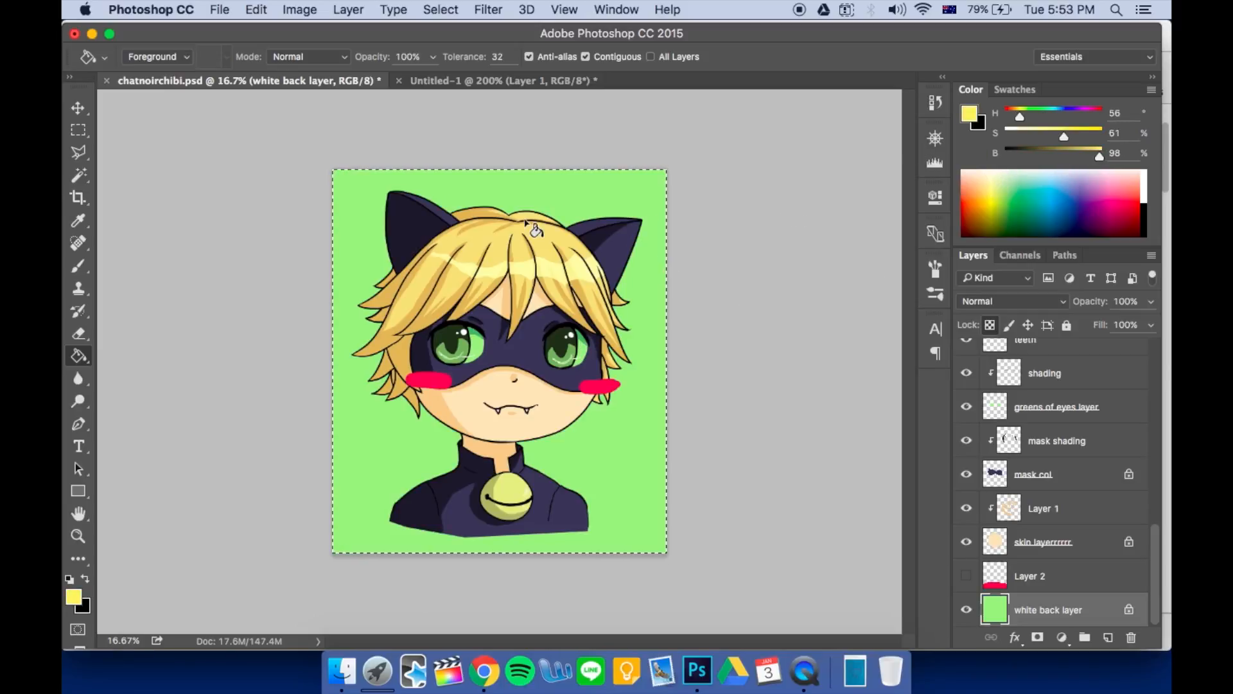
click(619, 242)
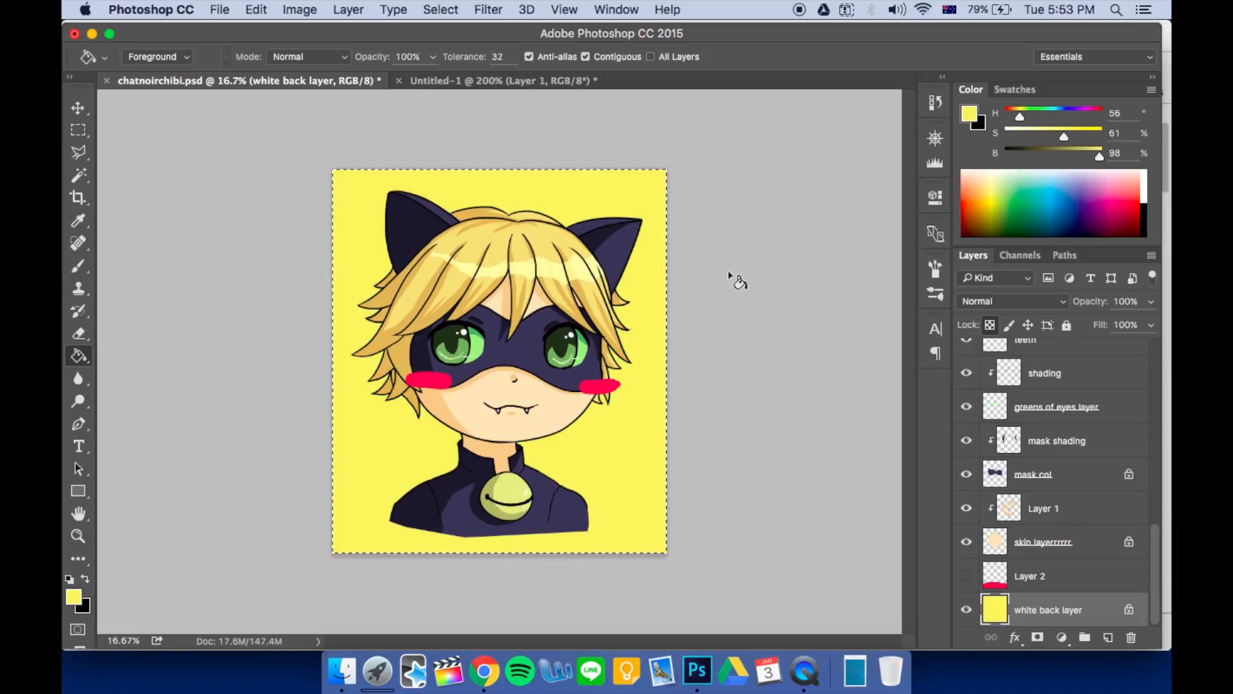
key(super+d)
scroll(1127, 512, up, 10)
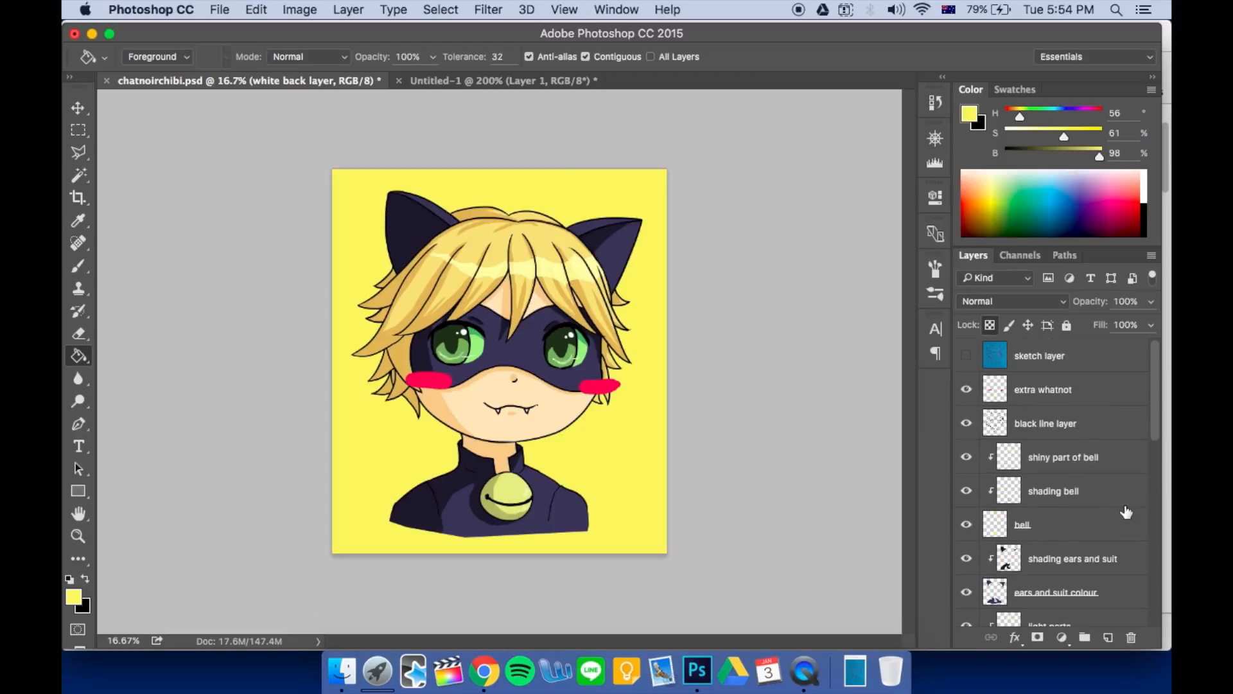
Save the layered drawing as chatnoirchibi2.psd in the 2017 WIP folder with Maximize Compatibility on
click(219, 10)
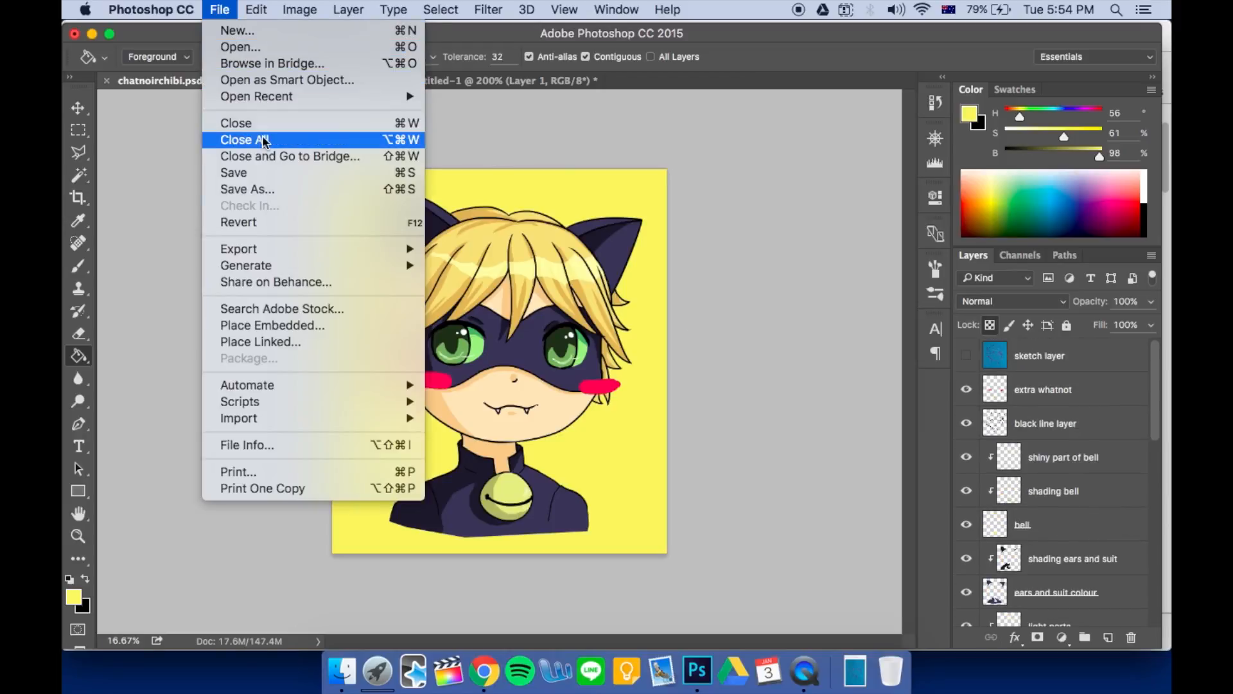
click(264, 188)
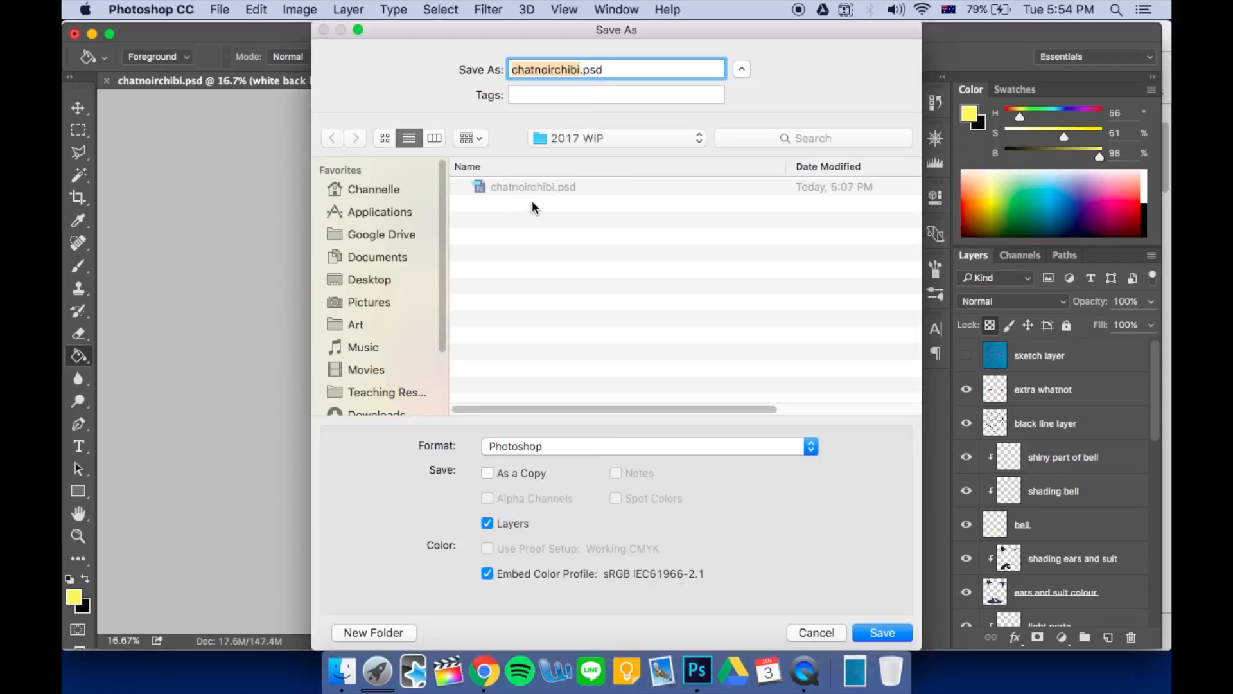
key(Right)
text(2)
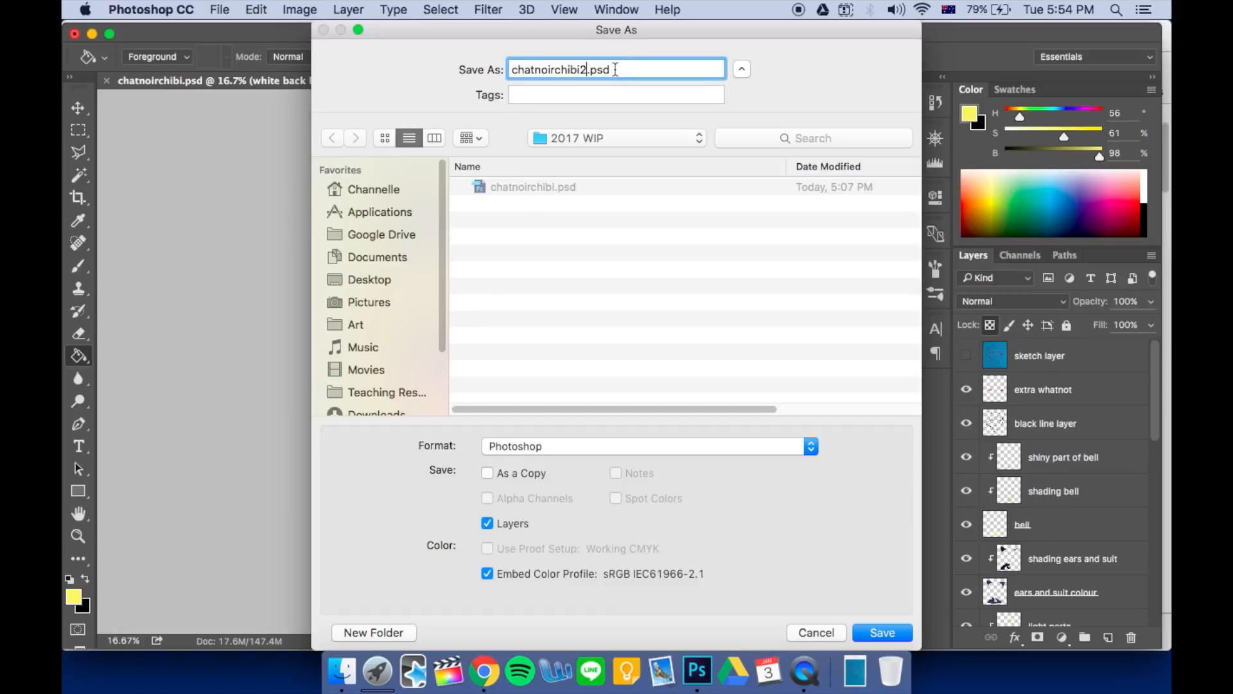
key(Return)
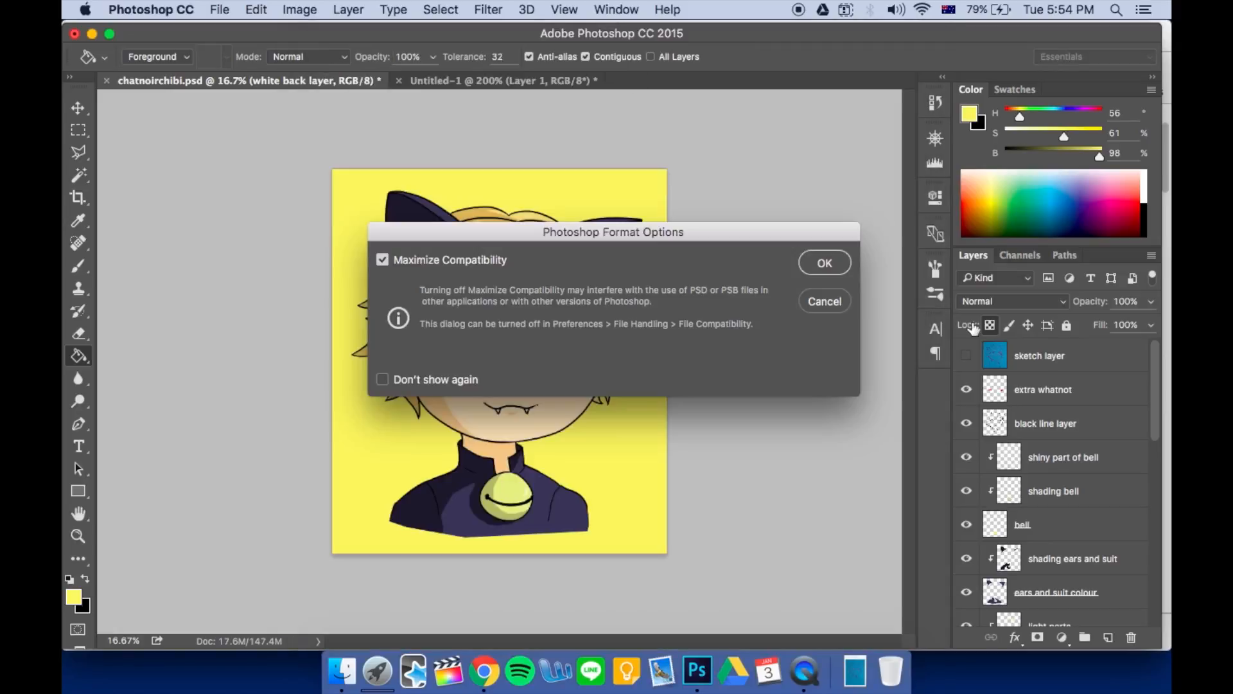
click(833, 266)
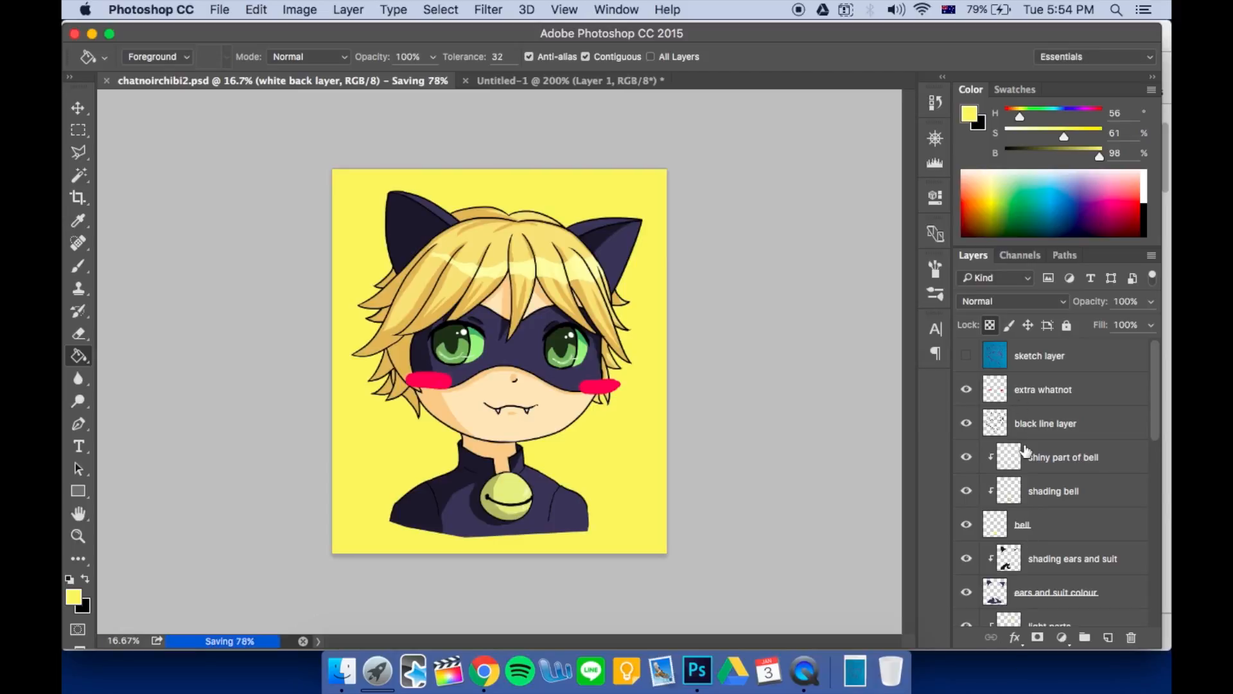
Start saving another version of the drawing, choosing the Completed Drawings (all time) folder inside Art as the destination
click(225, 8)
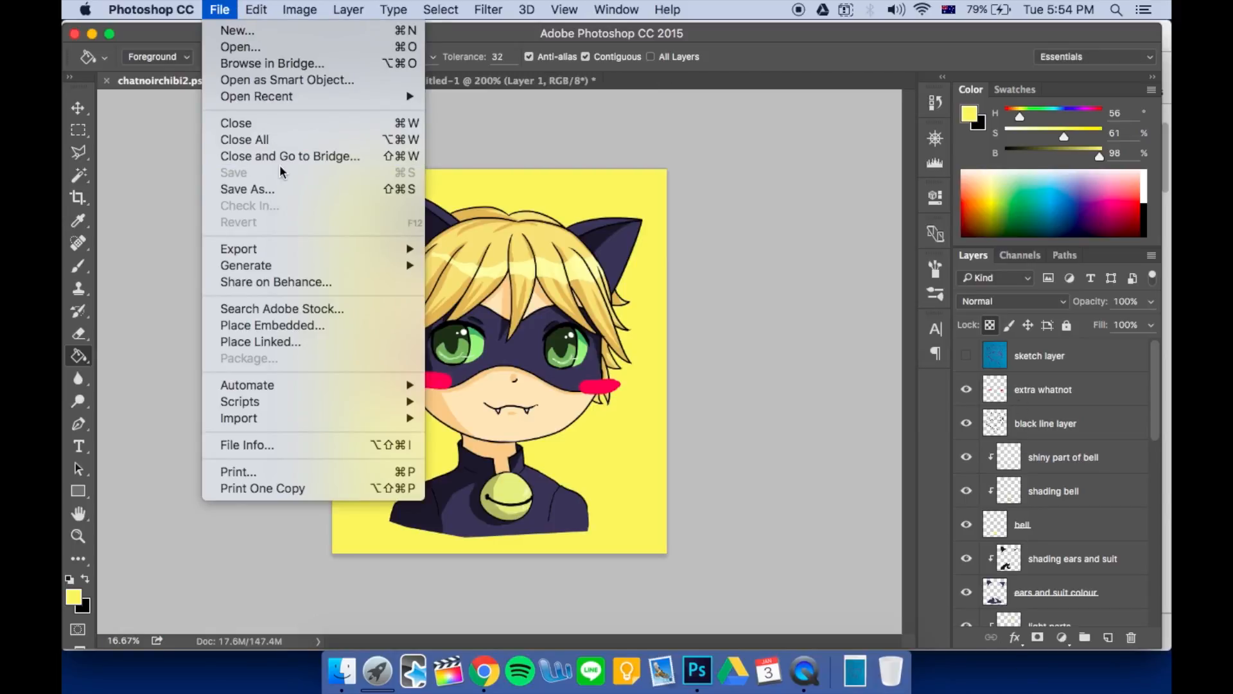
click(282, 191)
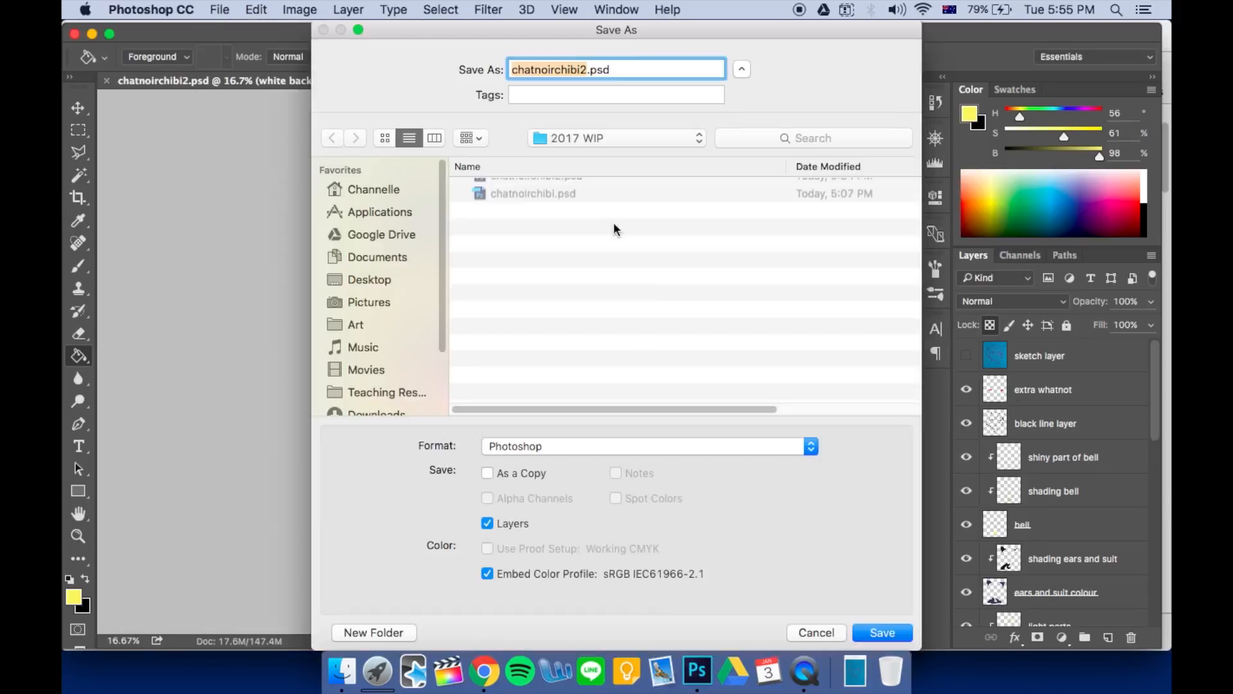
click(626, 141)
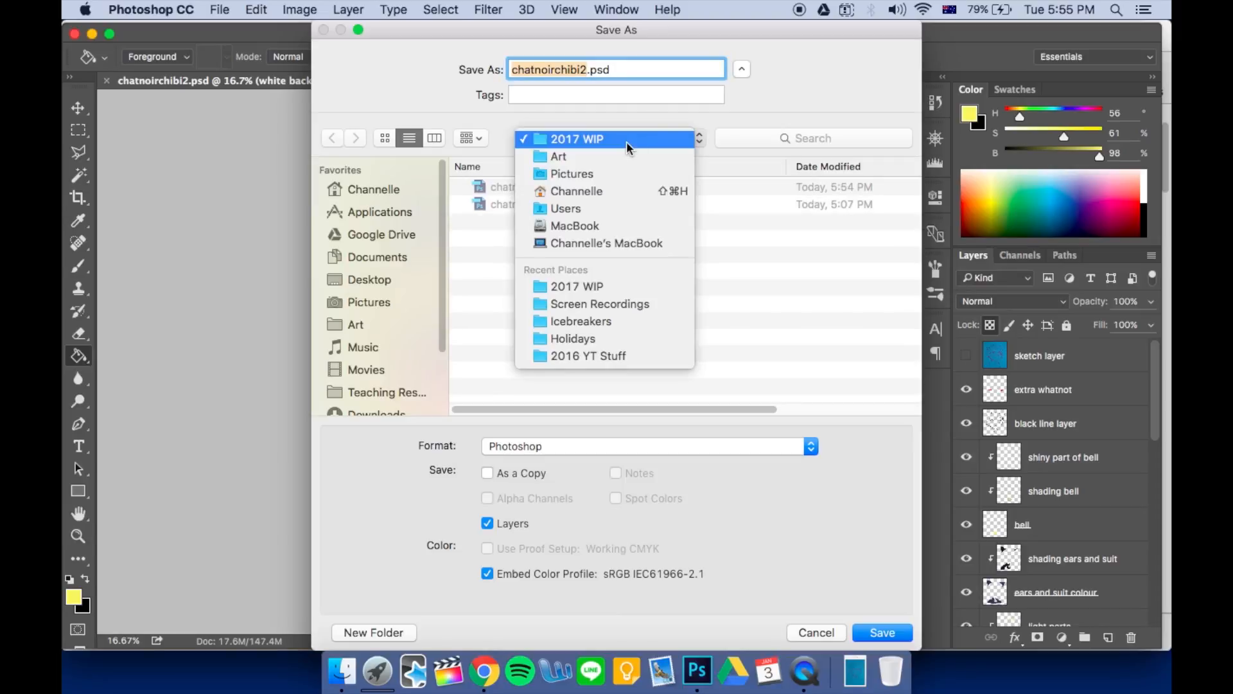
click(627, 154)
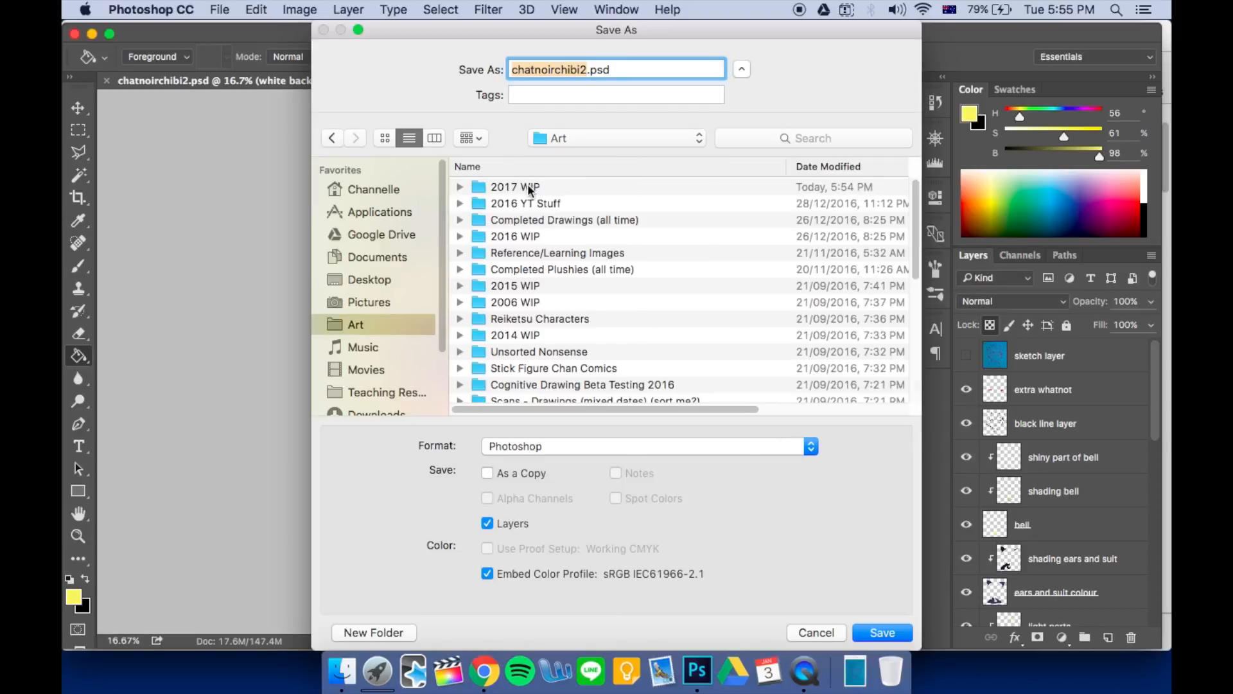
double_click(527, 221)
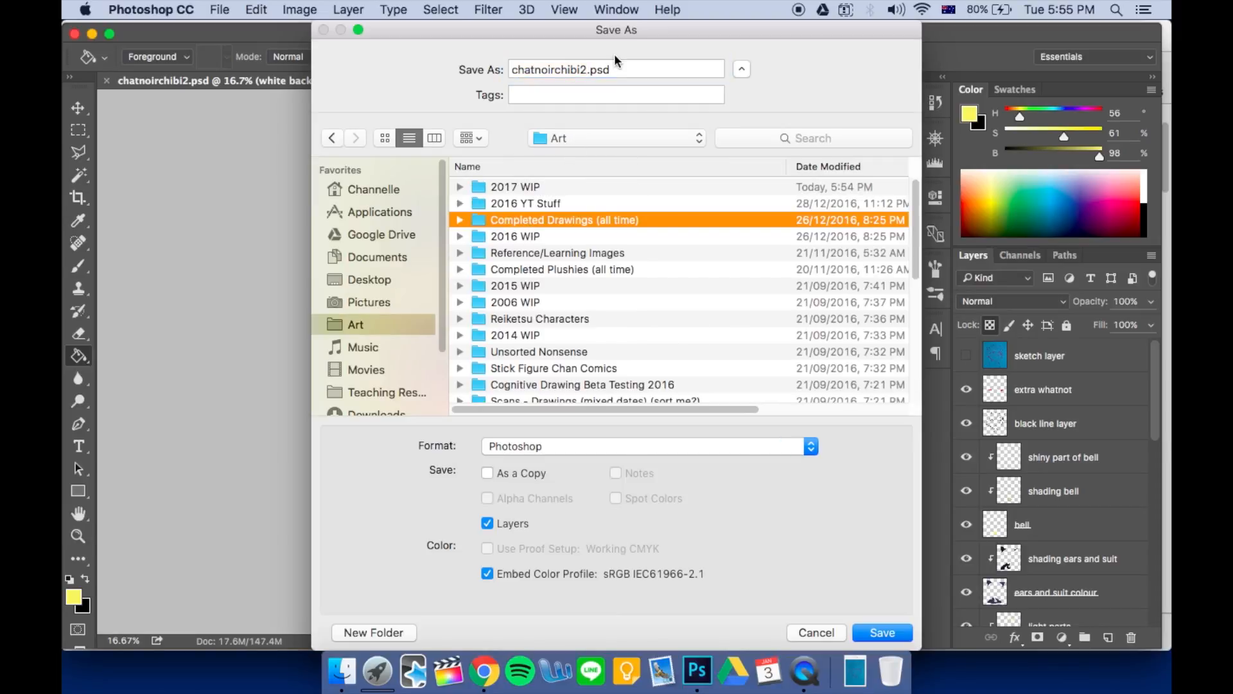
Save the drawing in PNG format as chatnoirchibi2.png with Smallest / Slow compression and no interlacing
click(553, 443)
scroll(555, 444, down, 3)
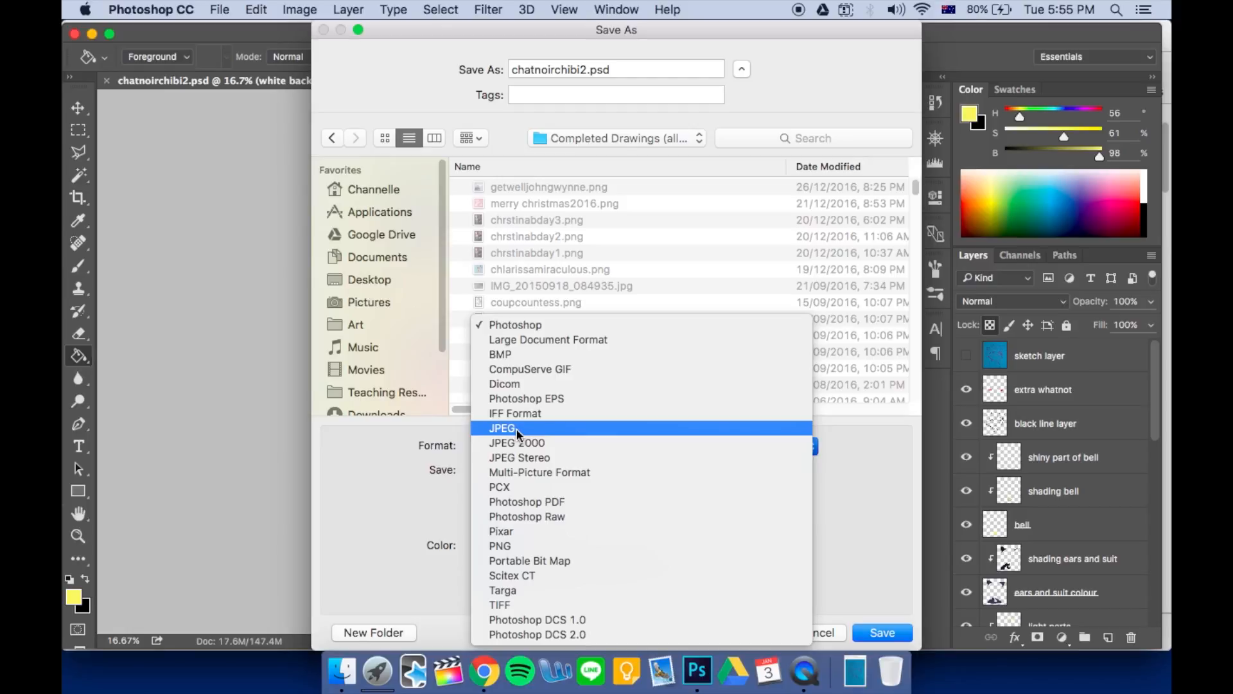
click(520, 545)
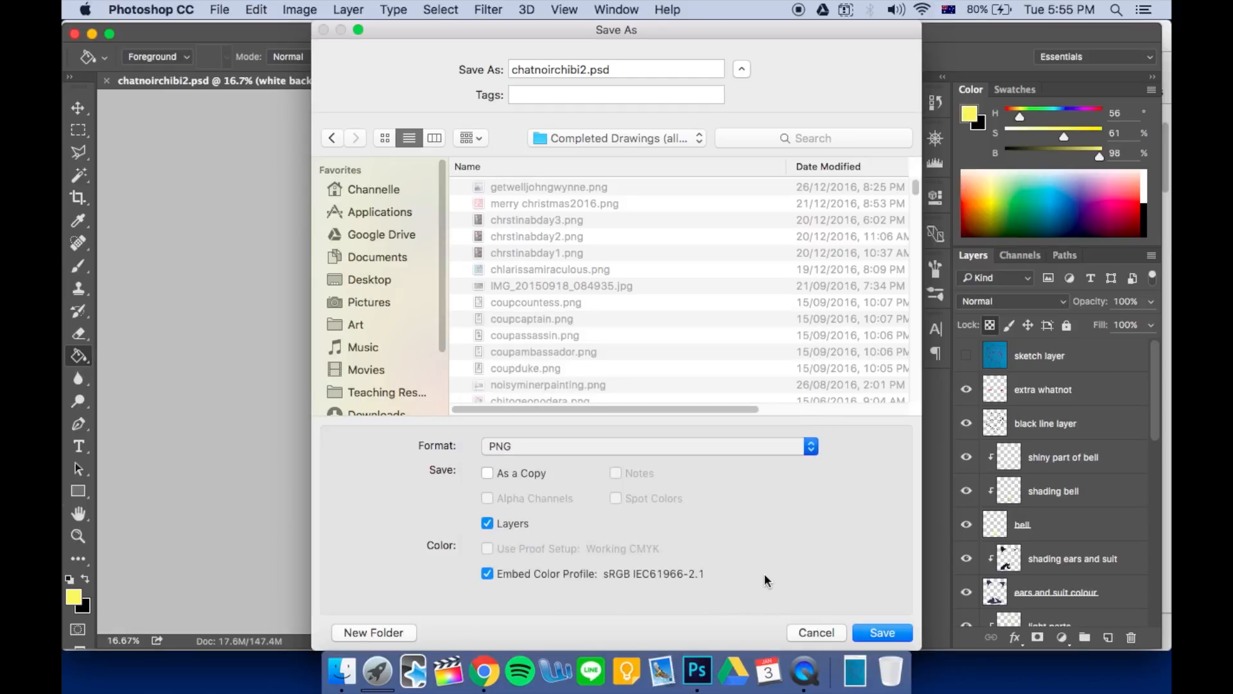
click(887, 632)
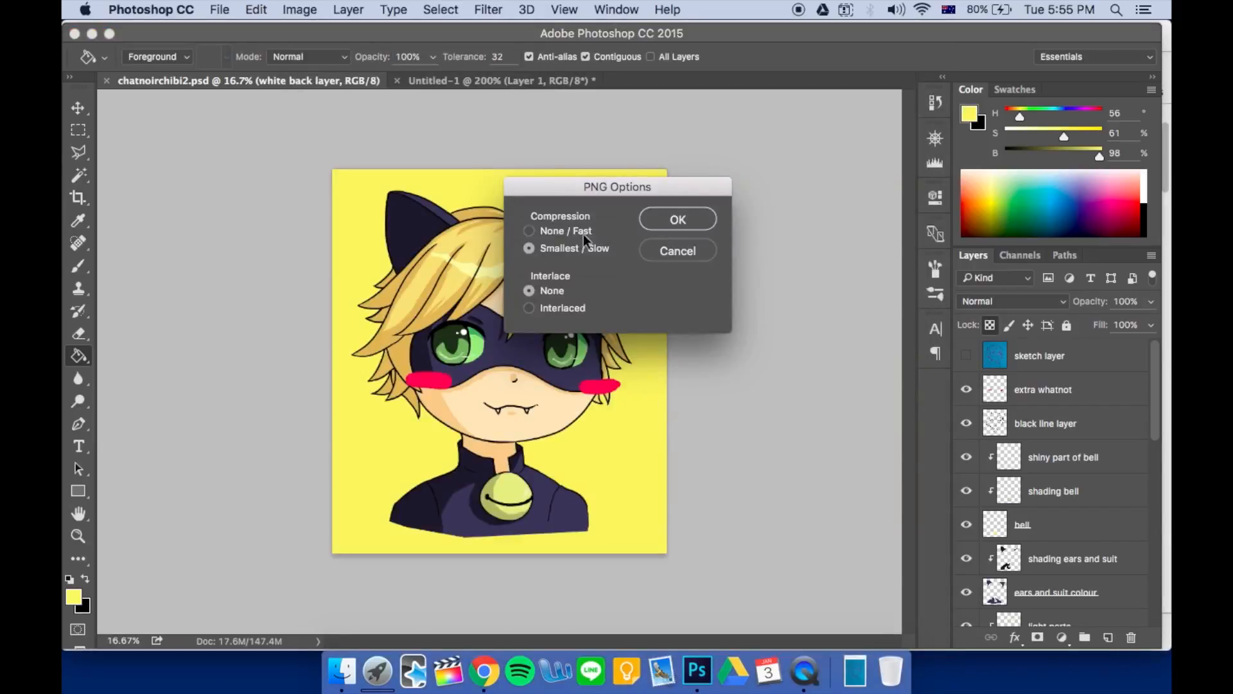
click(699, 216)
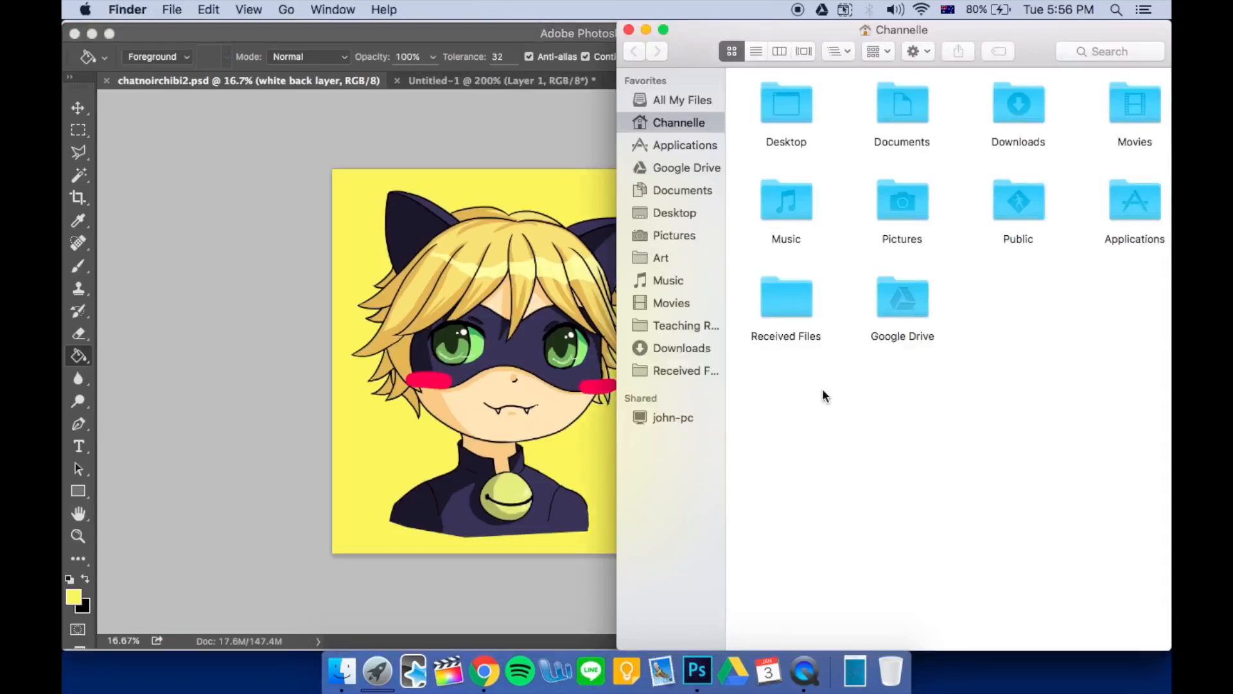
Switch to Finder, open chatnoirchibi2.png from Art's Completed Drawings (all time) folder in Preview, and reposition the image window for viewing
click(668, 257)
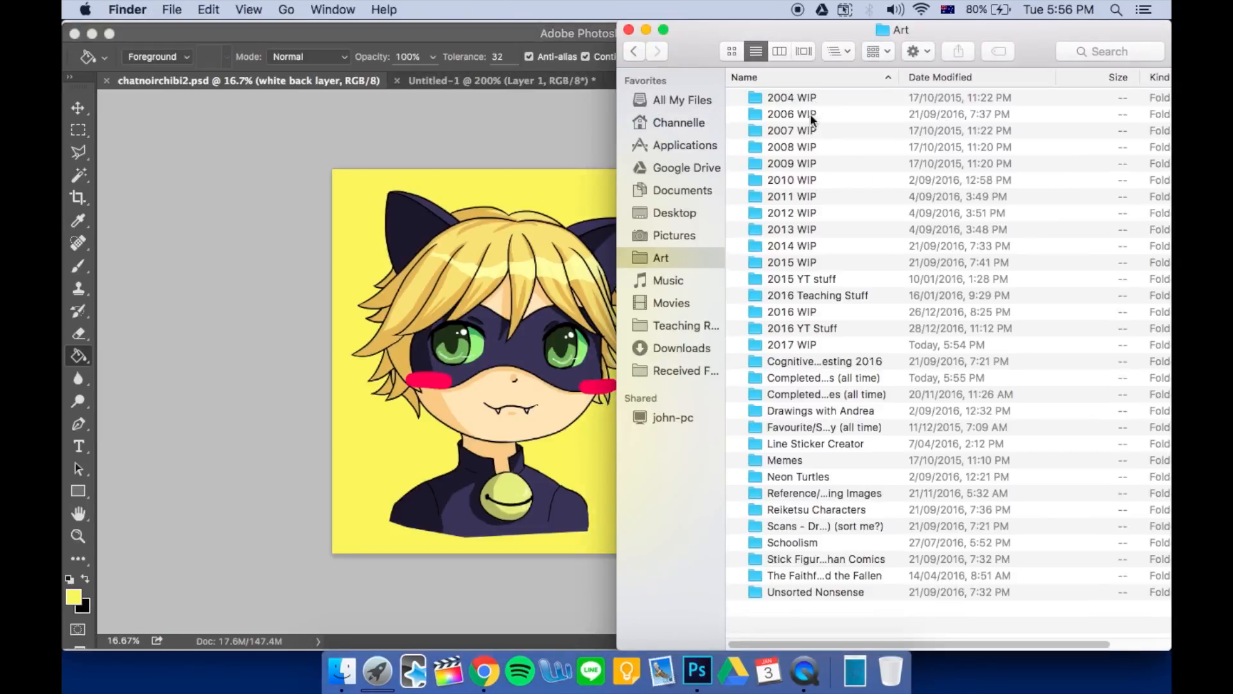
double_click(818, 382)
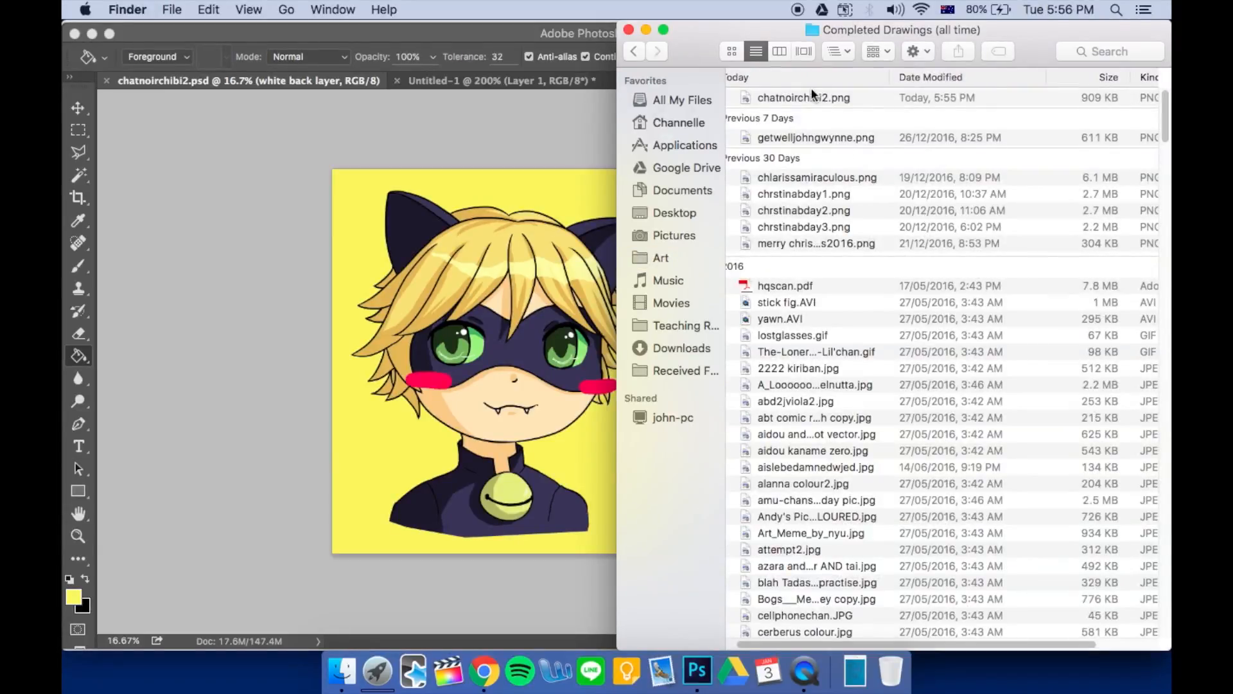
click(803, 99)
double_click(803, 98)
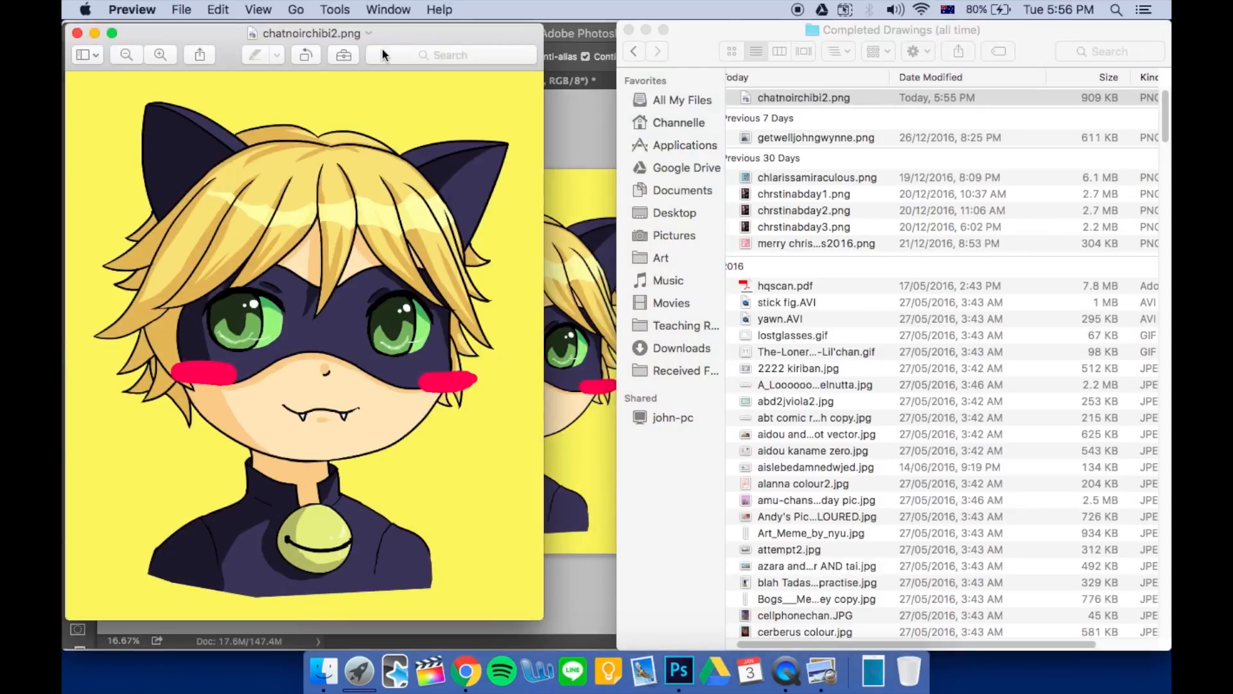
drag(383, 32, 598, 41)
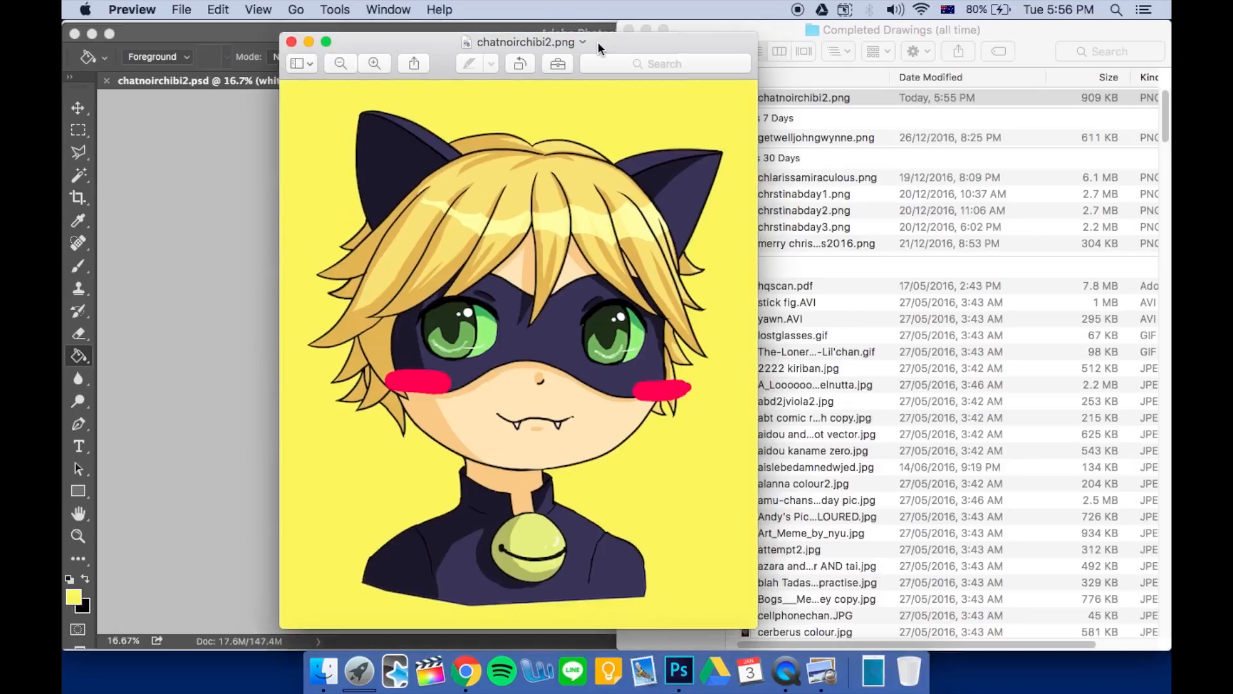